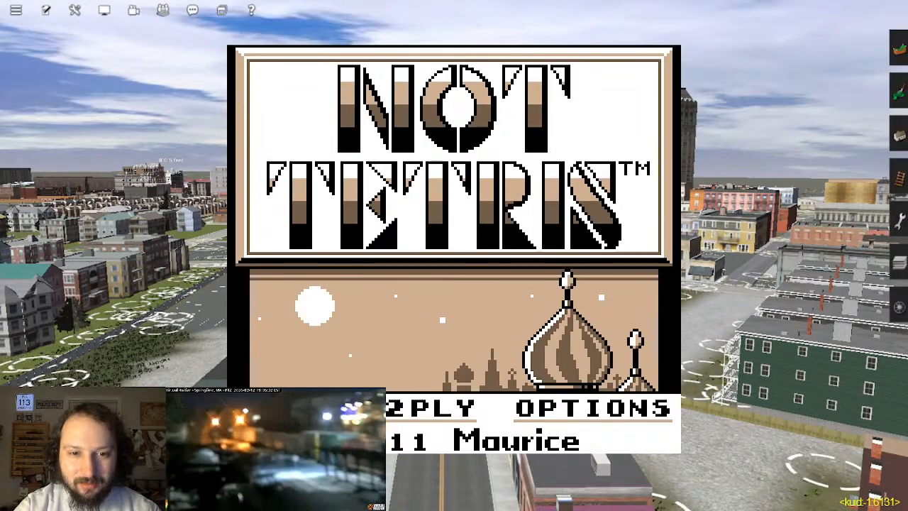
Step: Move the Not Tetris window aside over the city scene and start a one-player game
drag(455, 248, 639, 245)
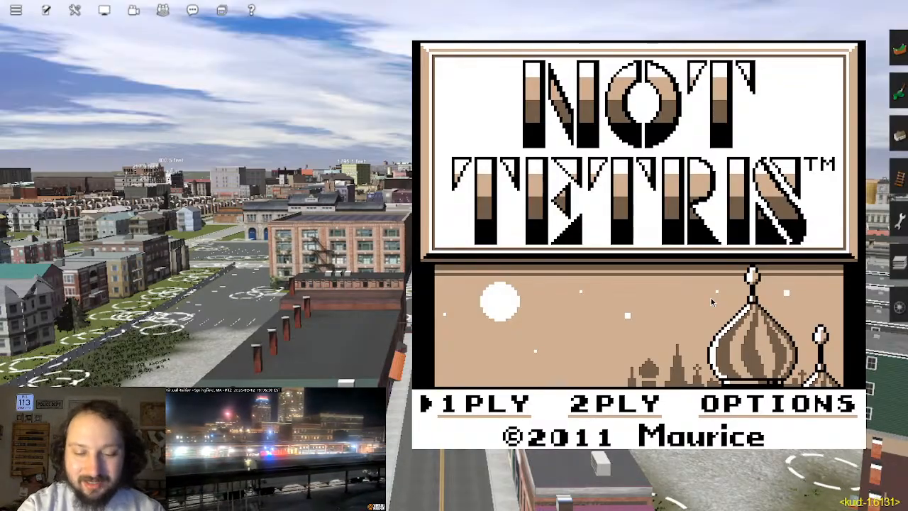
key(Return)
key(Return)
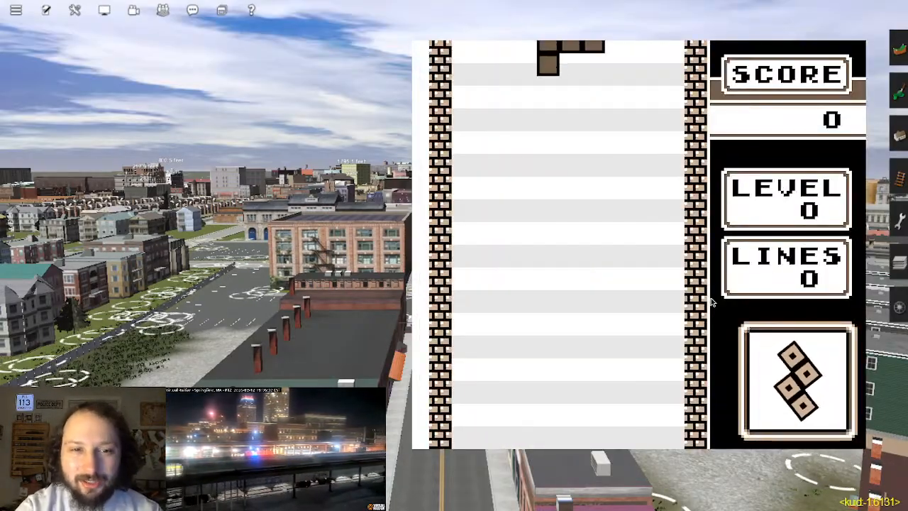
Step: Stand the L piece upright against the left wall and lay the Z piece flat over its foot
key(Left)
key(z)
key(Down)
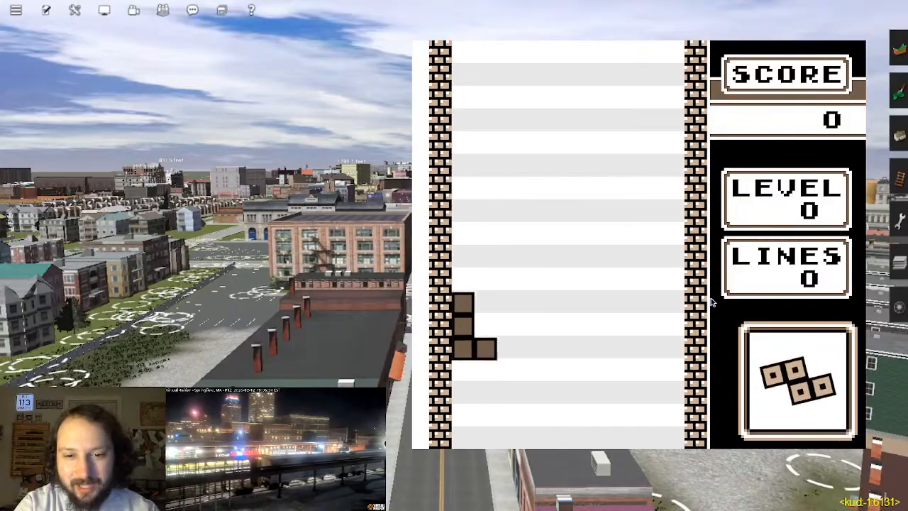
key(Down)
key(Left)
Step: Rotate the straight piece upright and drop it against the right wall
key(z)
key(Right)
key(Right)
key(Right)
key(Right)
key(Right)
key(Down)
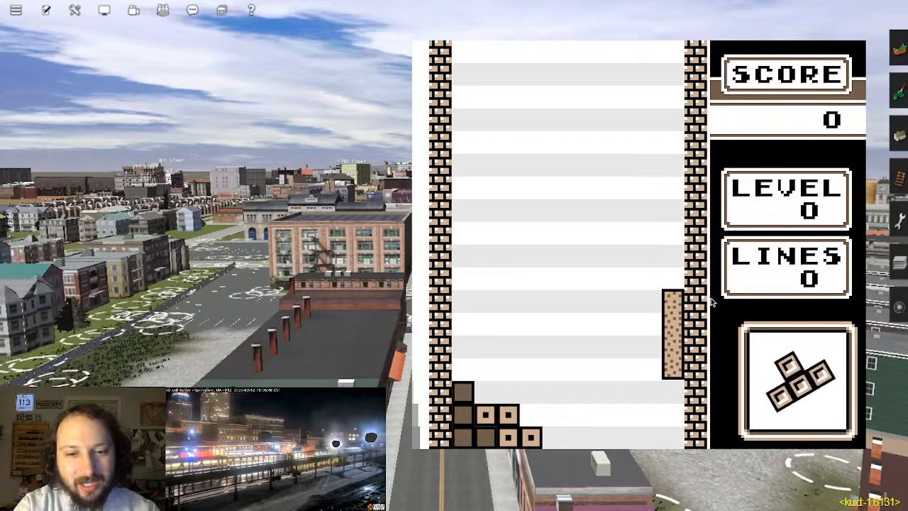
key(Down)
Step: Stand the T piece beside the Z piece with its stem pointing left, and the L piece upright next to it
key(z)
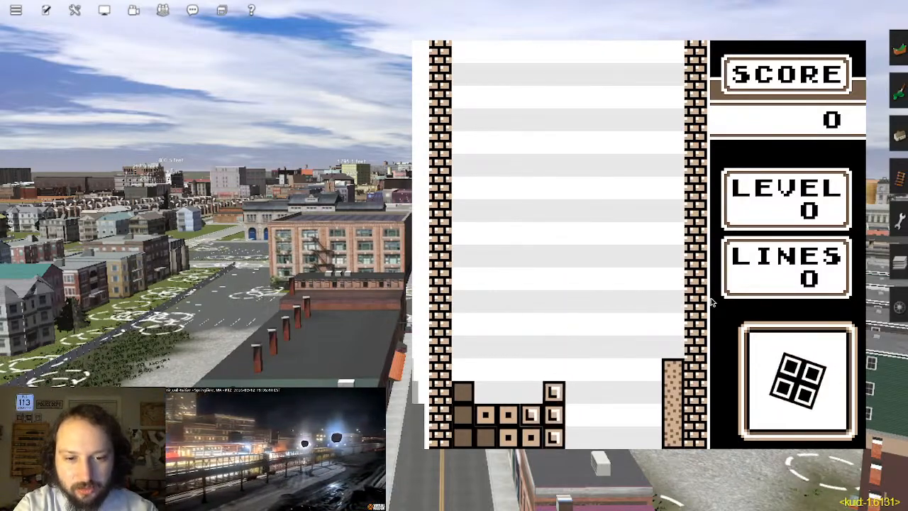
key(Down)
key(Left)
key(Right)
key(z)
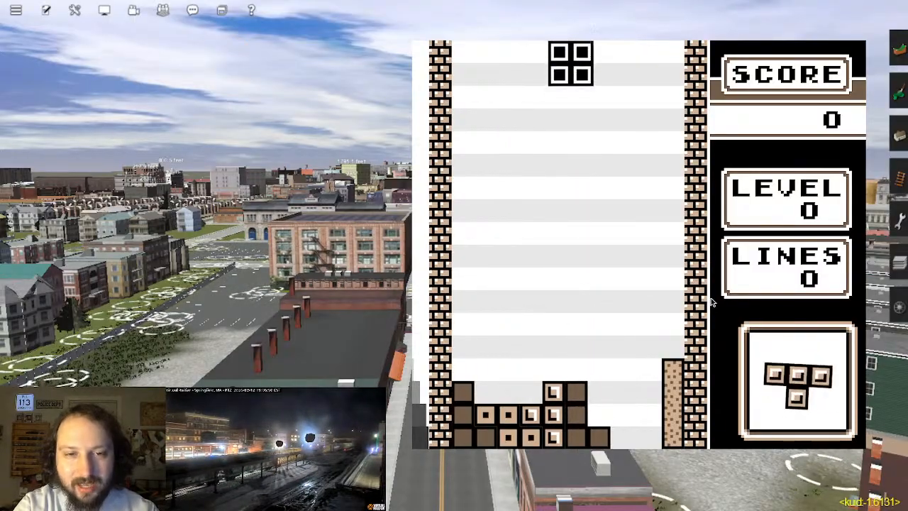
Step: Drop the square piece on the floor directly beside the straight piece at the right wall
key(Down)
key(Right)
key(Right)
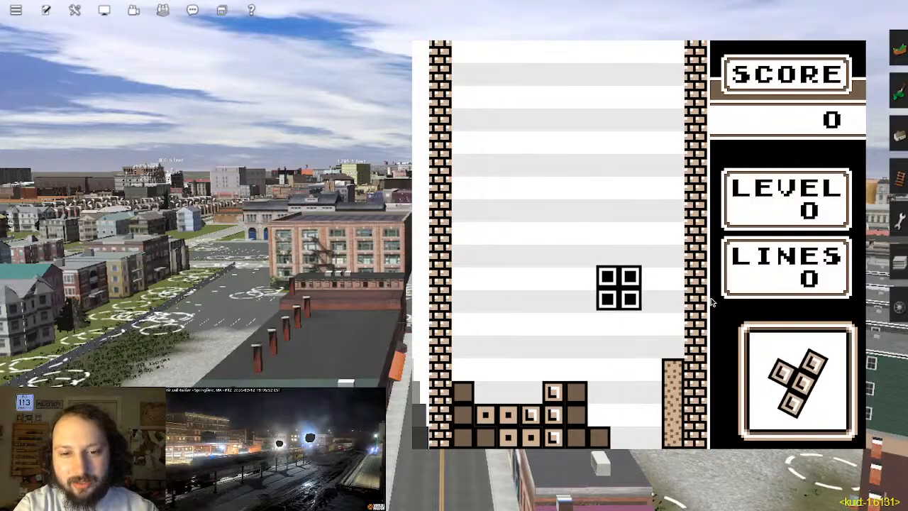
key(Down)
key(Right)
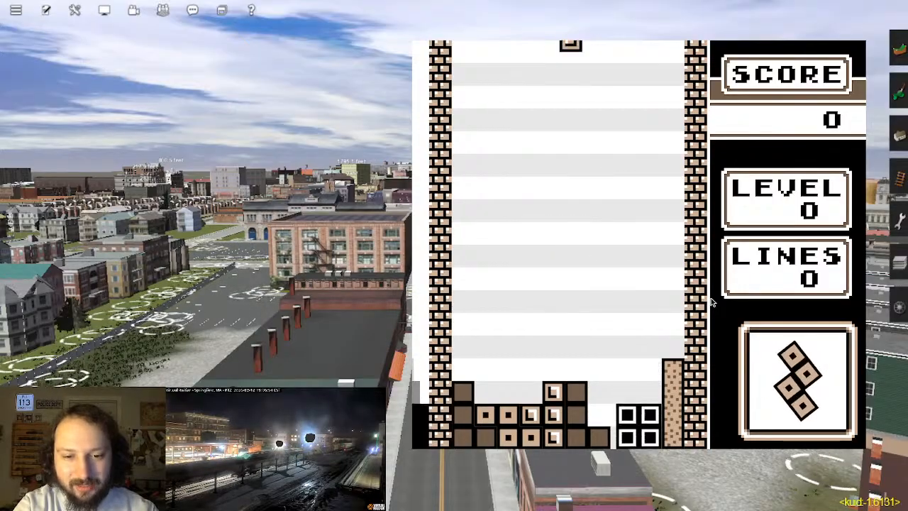
Step: Turn the T piece upright with its stem pointing right and drop it into the gap between the L and square pieces
key(Right)
key(z)
key(Right)
key(x)
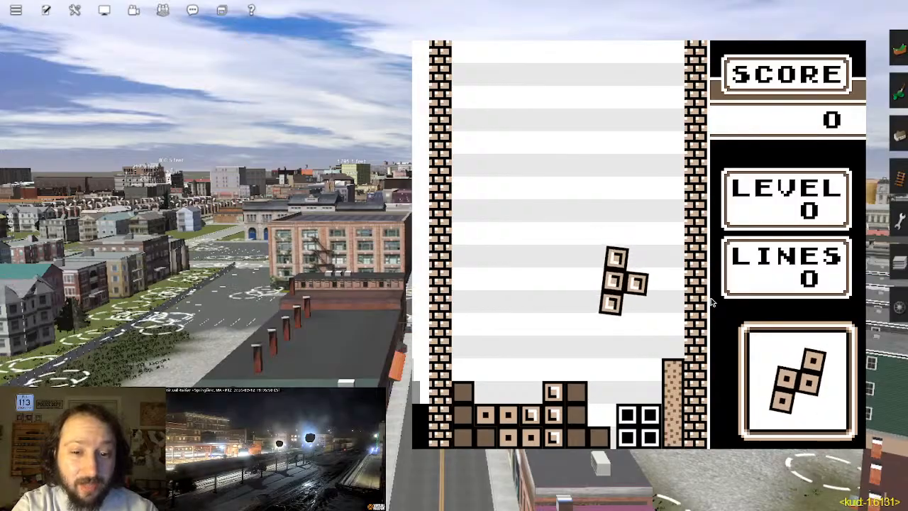
key(Left)
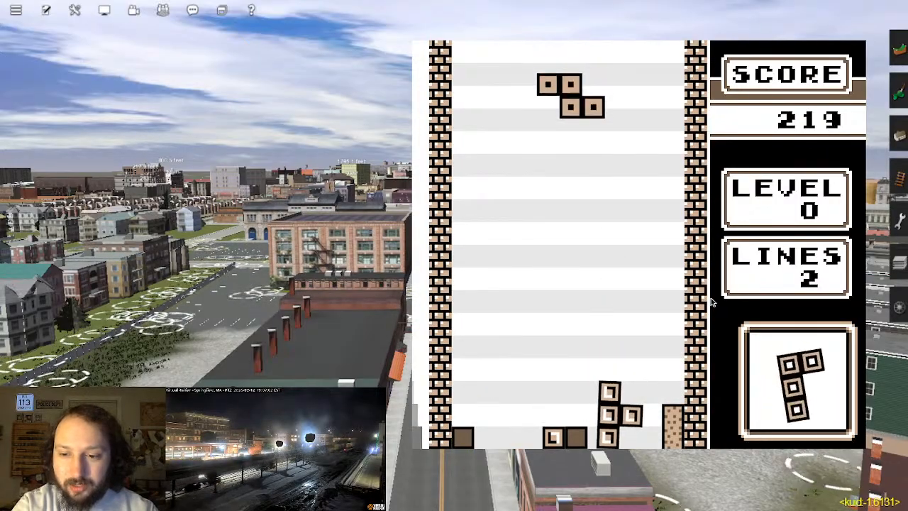
Step: Lay the Z piece flat over the single block at the left wall
key(Left)
key(Down)
key(Right)
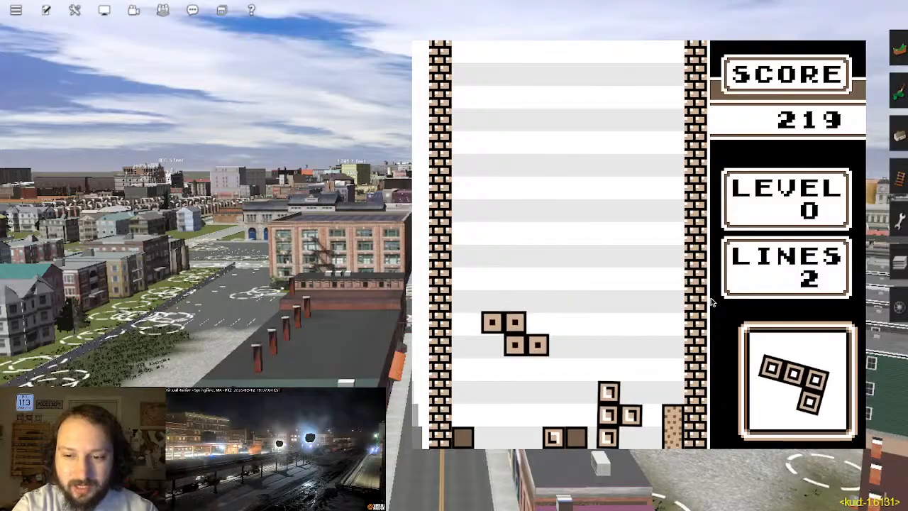
key(Left)
key(Down)
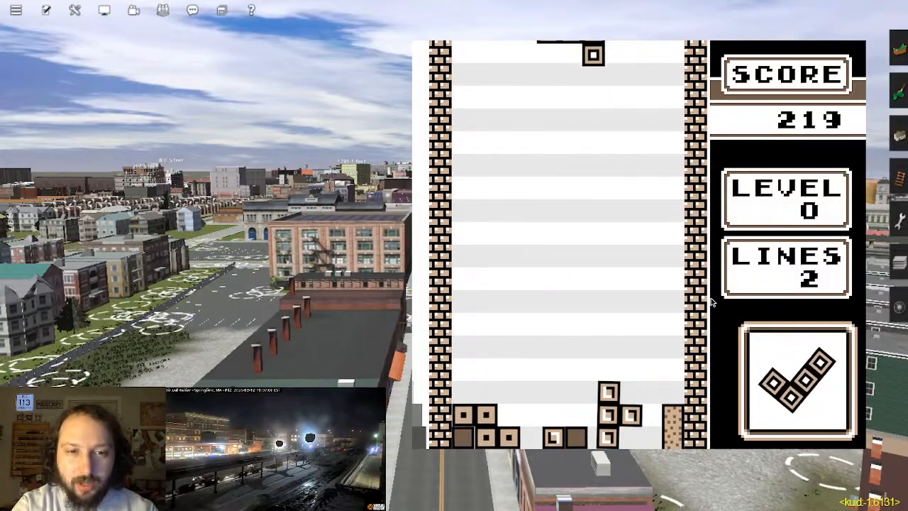
Step: Lay the J piece over the Z piece at the left wall with its short end hanging down
key(Left)
key(Left)
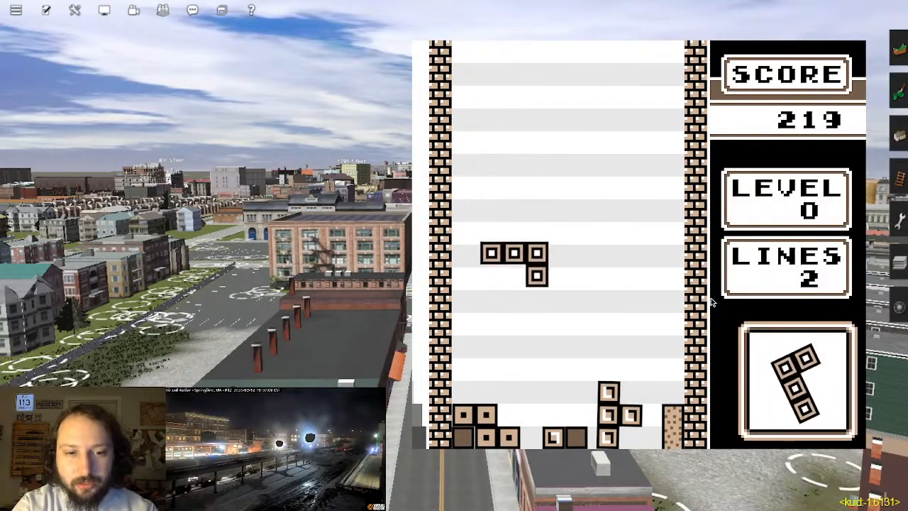
key(Left)
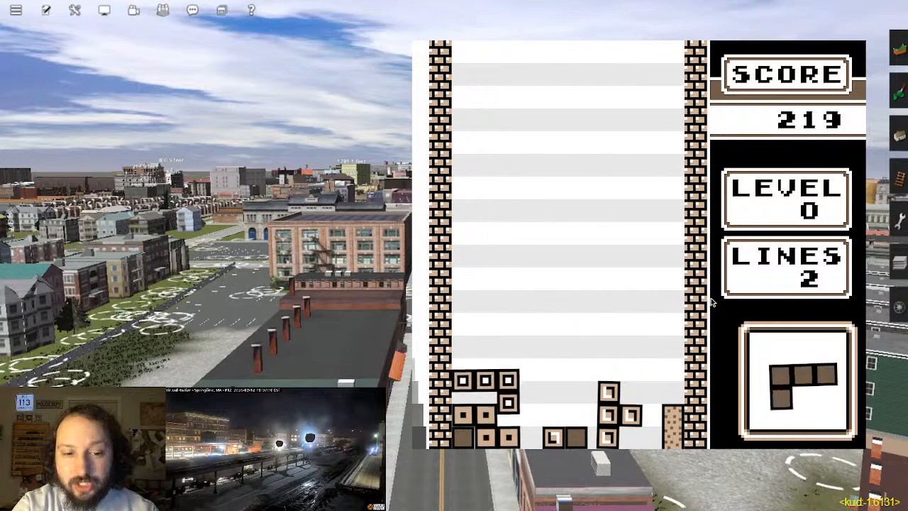
Step: Flip the next J piece so its short end points up and lay it on the left stack
key(Left)
key(z)
key(Right)
key(Left)
key(Down)
key(z)
key(Down)
Step: Flip the L piece so its short end points up and place it against the right wall
key(Right)
key(x)
key(Right)
key(Right)
key(Right)
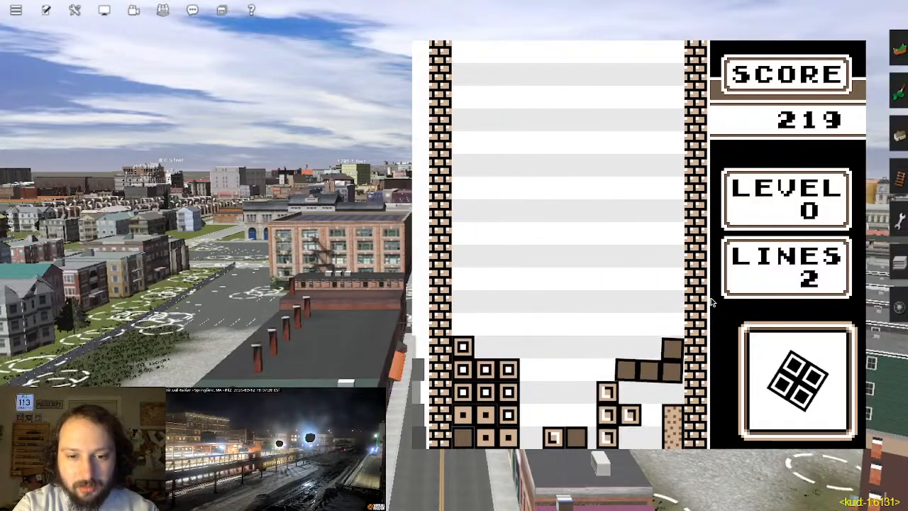
Step: Lower the square piece onto the two low blocks beside the standing T piece
key(Down)
key(Left)
key(Right)
key(Left)
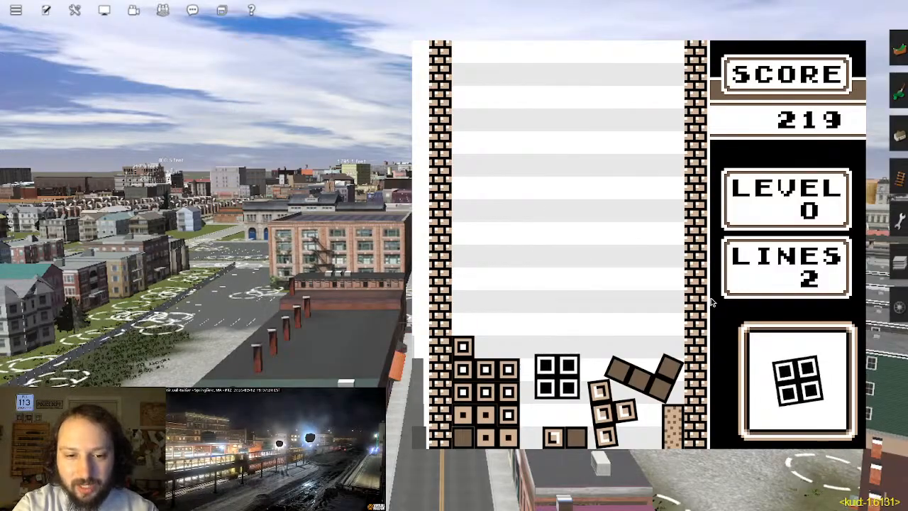
key(Right)
Step: Drop the second square piece on top of the first one in the middle of the field
key(Left)
key(Down)
key(Right)
key(Down)
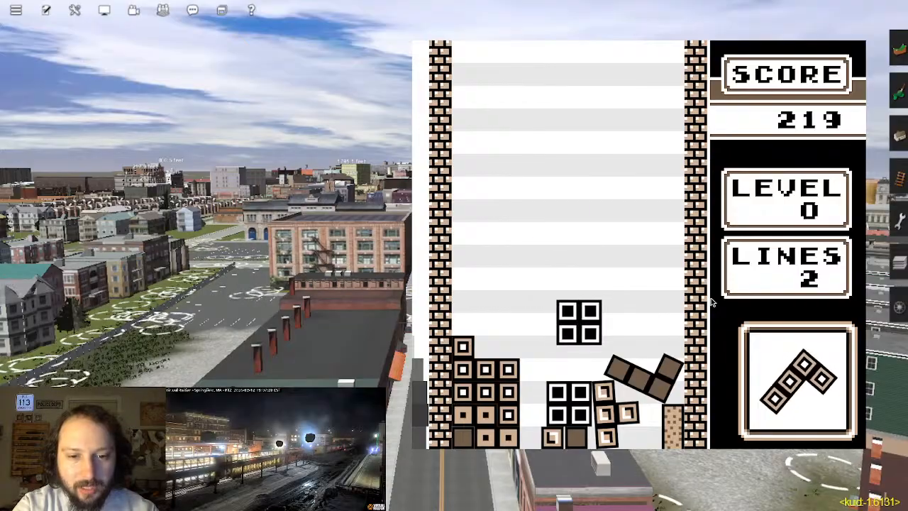
Step: Rotate the J piece upright and drop it against the right wall on top of the tilted L piece
key(Left)
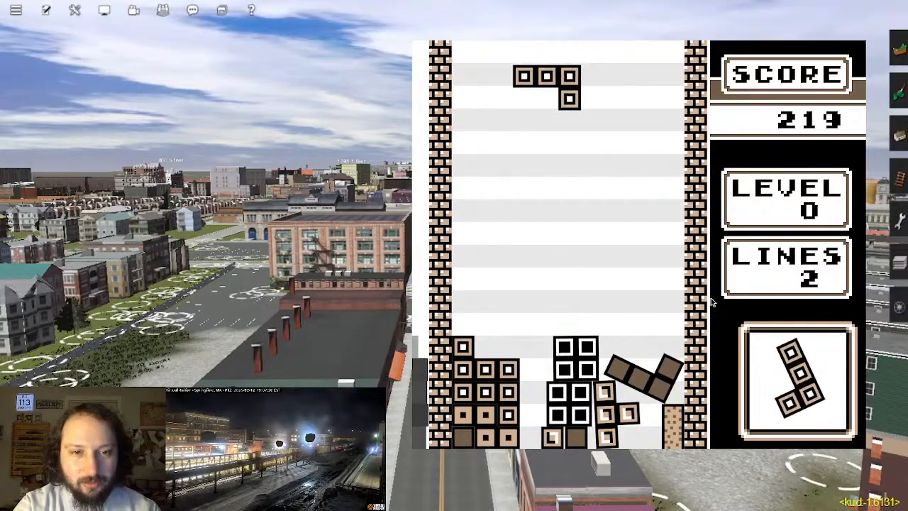
key(Right)
key(x)
key(x)
key(Right)
key(Right)
key(Right)
key(Down)
Step: Rotate the next J piece and place it on the right-hand heap against the previous J piece
key(Left)
key(Right)
key(x)
key(z)
key(Left)
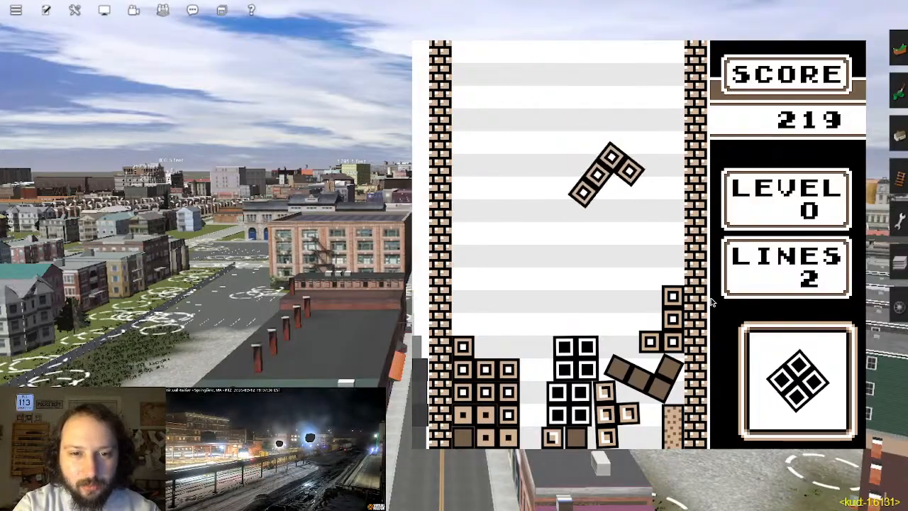
key(x)
key(Right)
Step: Place the square piece on the left stack and stand the Z piece upright on top along the left wall
key(Right)
key(Left)
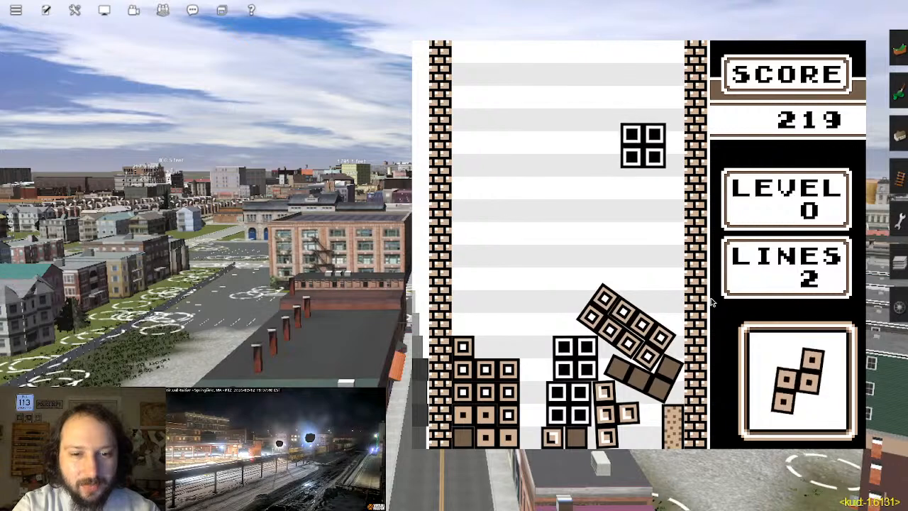
key(Left)
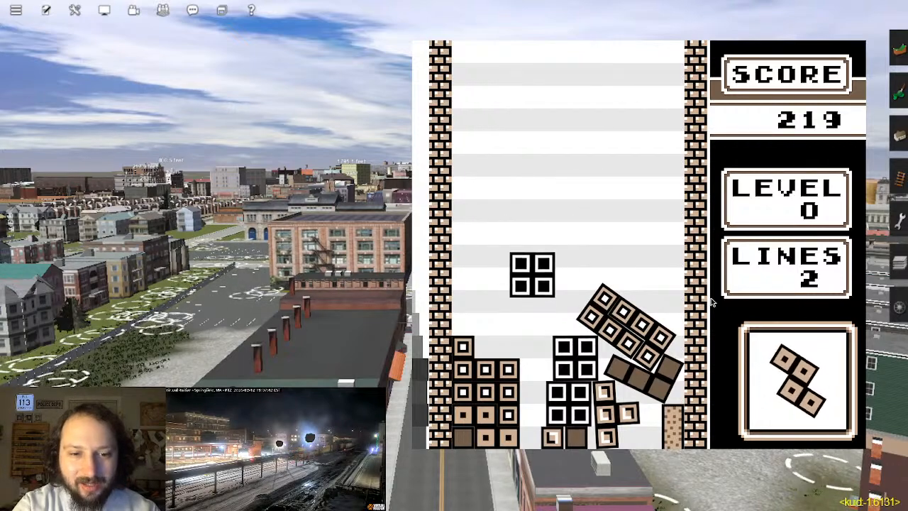
key(Left)
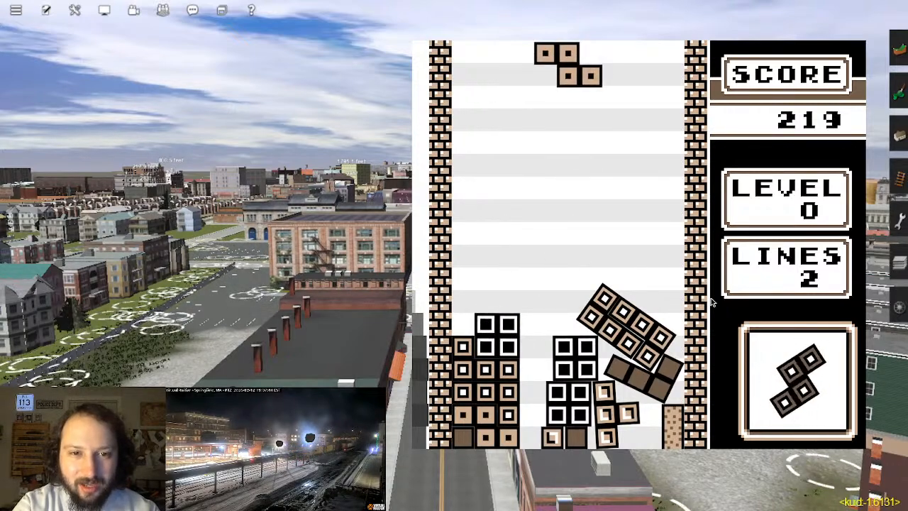
key(Up)
key(Down)
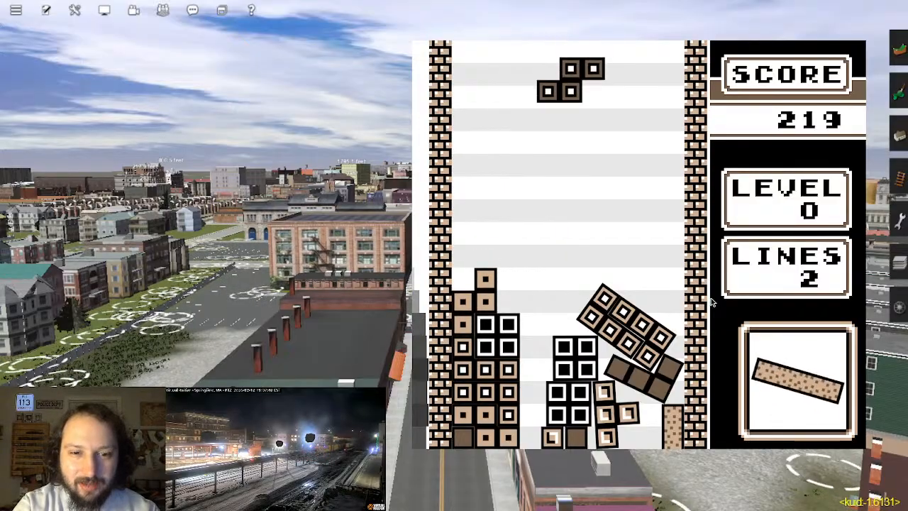
Step: Turn the S piece upright and drop it onto the heap at the right wall
key(Up)
key(Right)
key(Right)
key(Right)
key(Right)
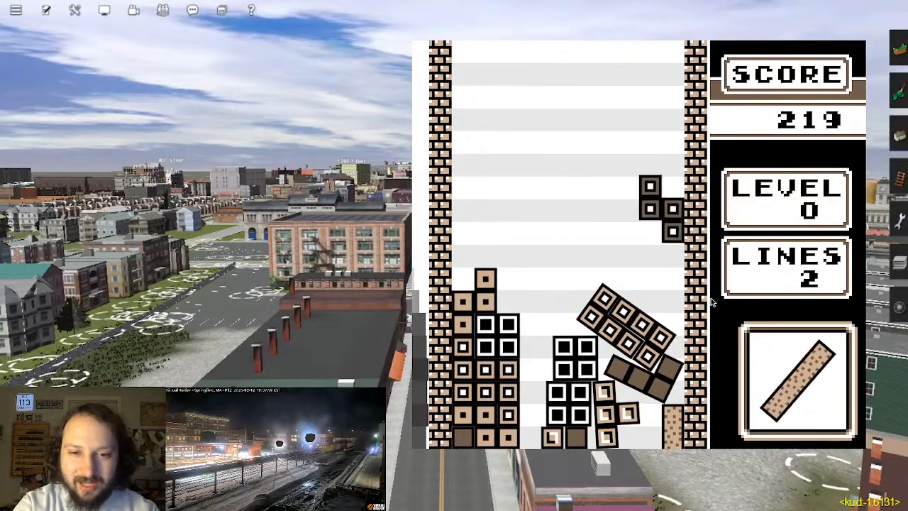
Step: Rotate the straight piece upright and guide it into the gap between the left stack and the square pieces
key(Left)
key(z)
key(Right)
key(Left)
key(x)
key(Left)
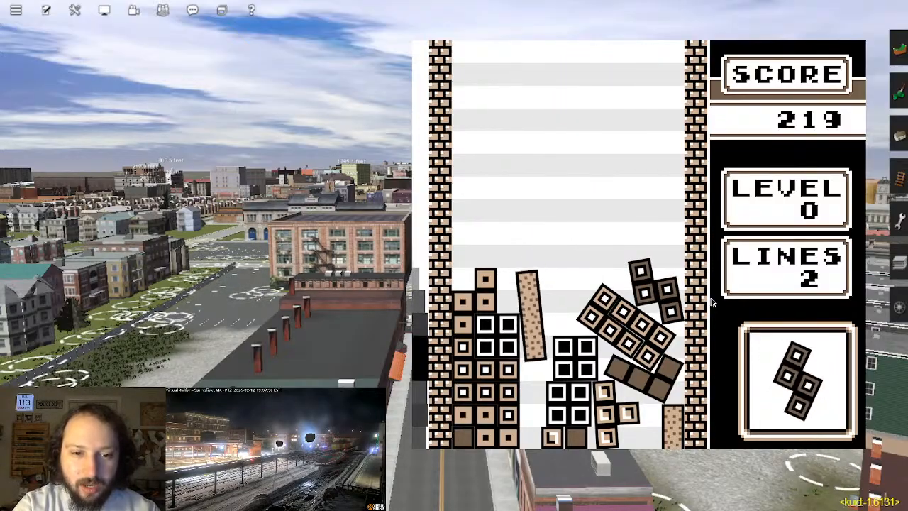
Step: Rotate the S piece and move it over onto the heap at the right wall
key(x)
key(Right)
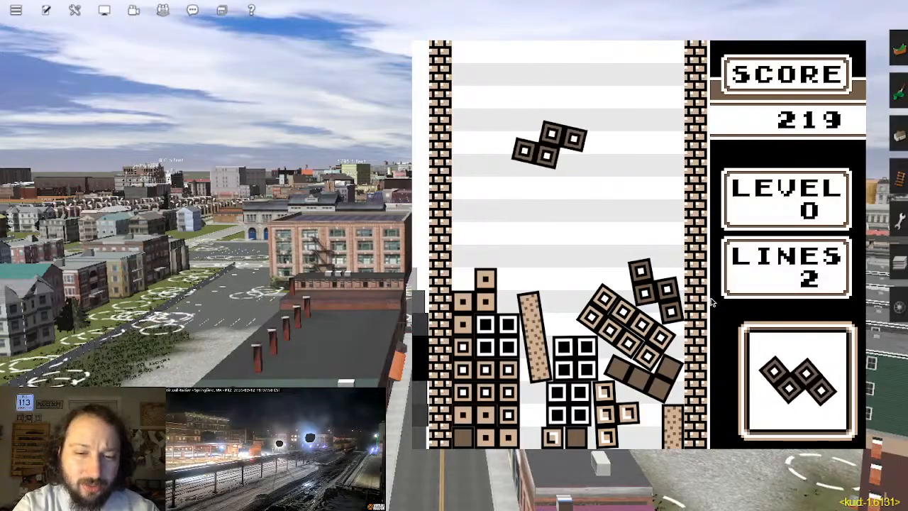
key(Right)
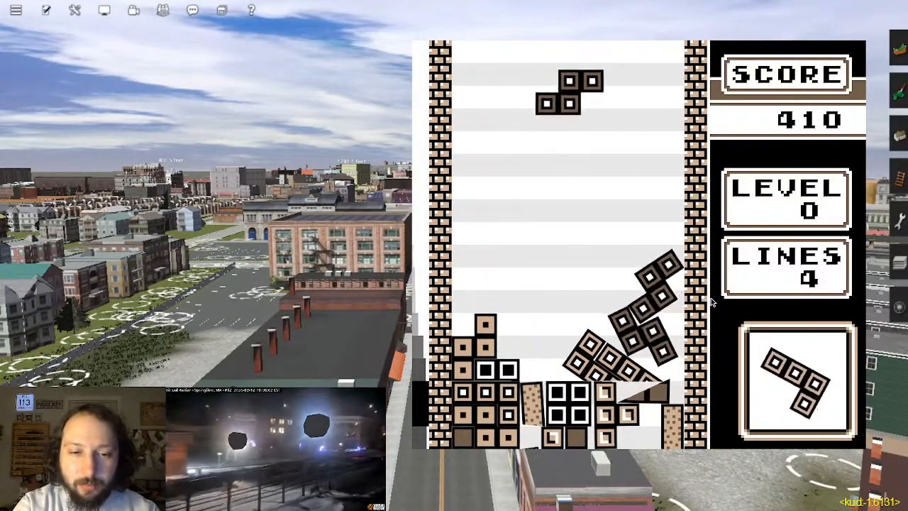
Step: Turn the next S piece upright and set it on the inner edge of the left stack
key(x)
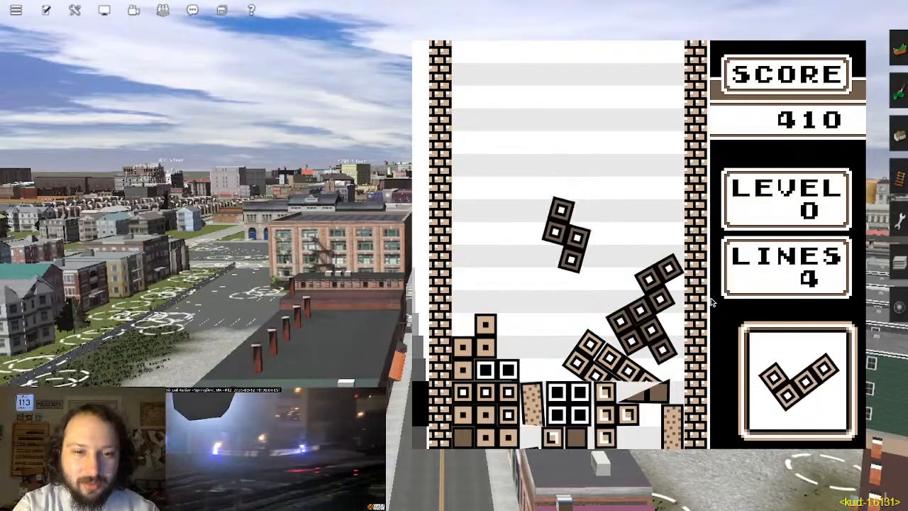
key(Left)
key(Left)
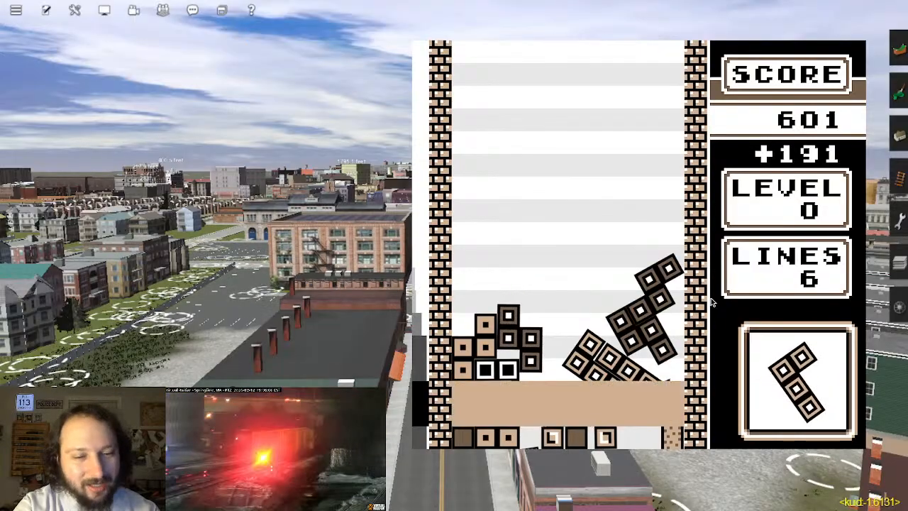
Step: Lay the J piece on top of the left stack with its short end hanging over the S piece
key(Left)
key(Left)
key(Left)
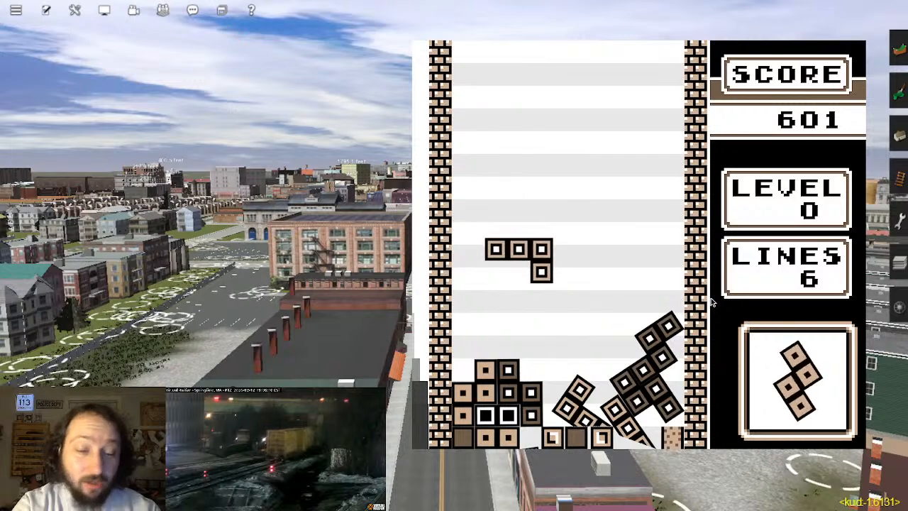
key(Down)
Step: Rotate the Z piece upright and drop it onto the tilted blocks in the middle of the field
key(x)
key(Left)
key(Right)
key(z)
key(Left)
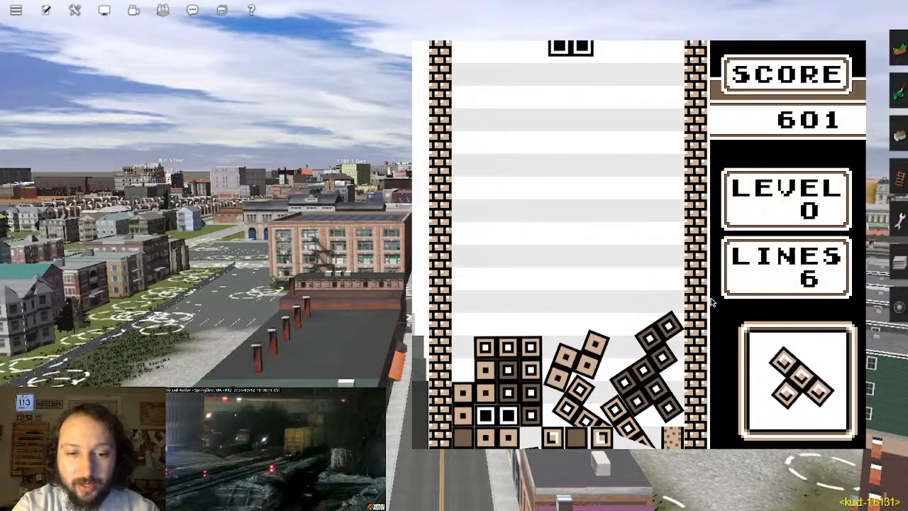
Step: Drop the square piece onto the tilted Z piece and place the T piece stem-up on the left stack
key(Right)
key(Down)
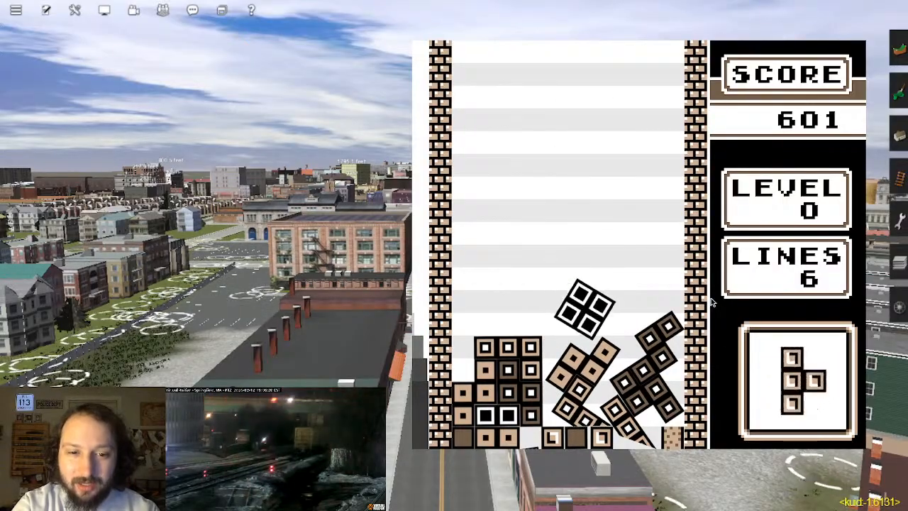
key(Left)
key(z)
key(Left)
key(z)
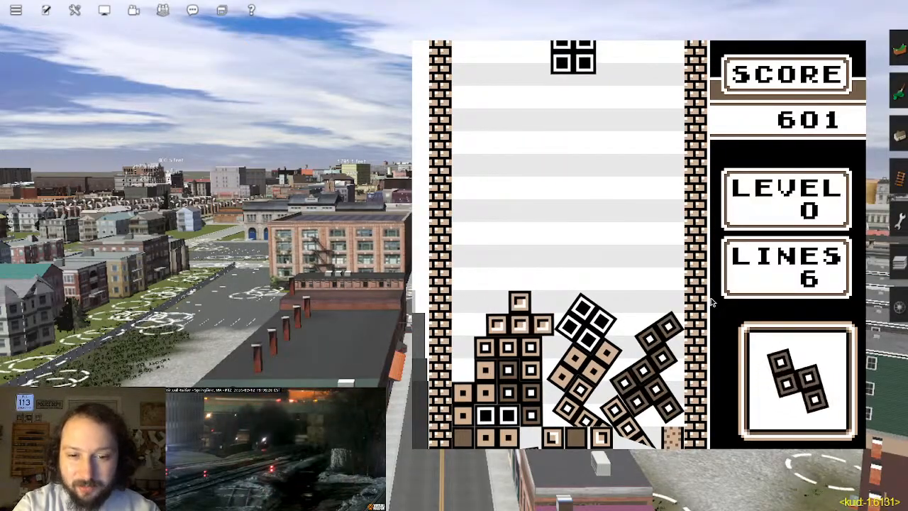
Step: Drop the square piece onto the heap at the right wall and place the S piece on top of it
key(Right)
key(Down)
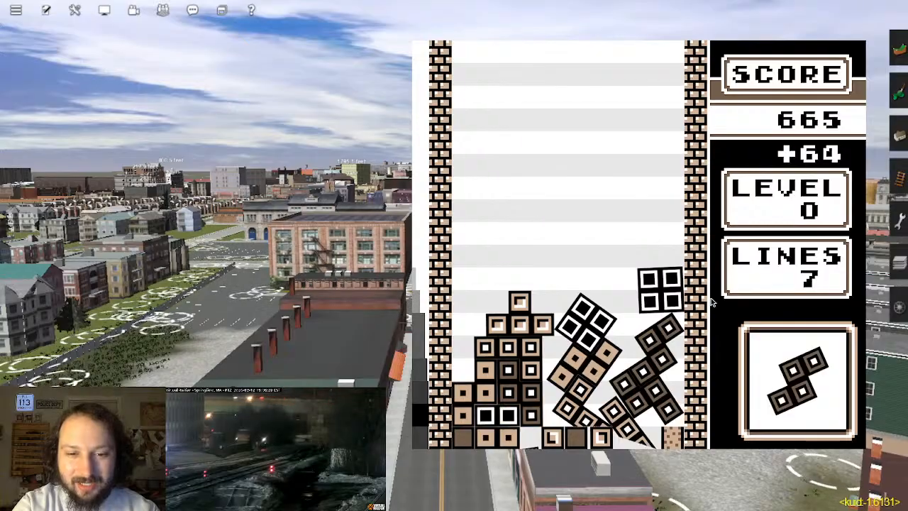
key(Right)
key(Right)
key(Right)
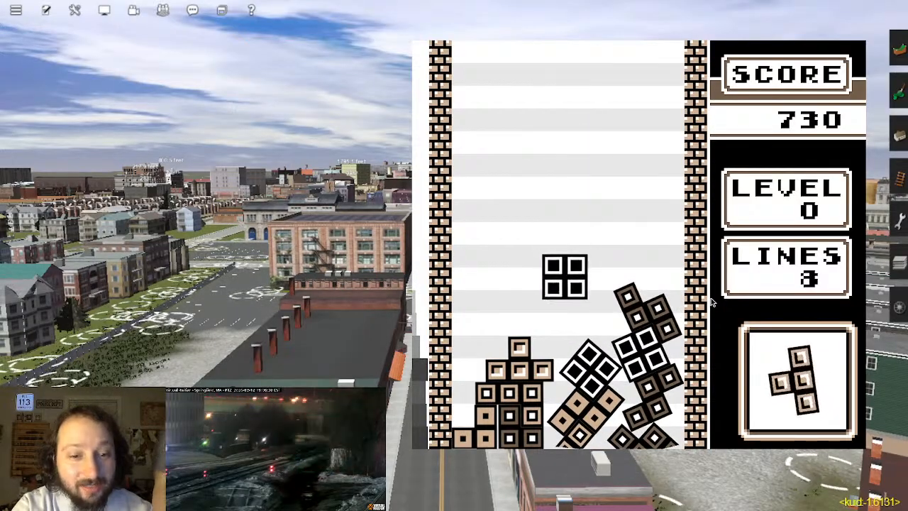
Step: Set the square piece on the left stack and rotate the T piece into place beside it at the left wall
key(Left)
key(z)
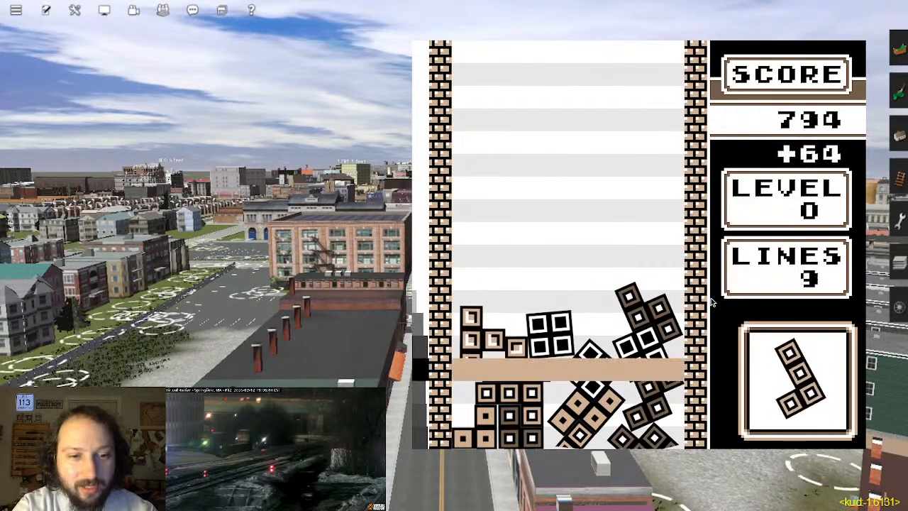
key(Left)
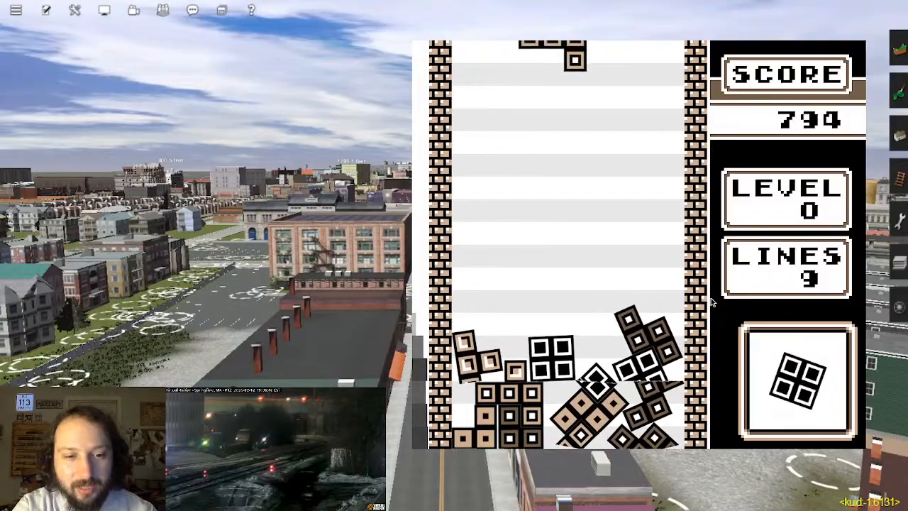
Step: Lay the J piece across the middle square, with the L piece on top and two squares toward the right wall
key(x)
key(Right)
key(Left)
key(x)
key(Right)
key(x)
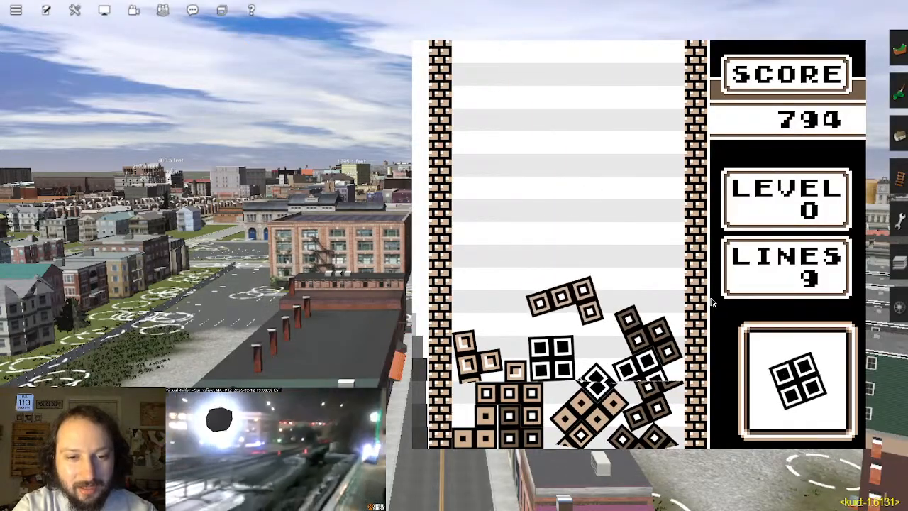
key(Left)
key(Right)
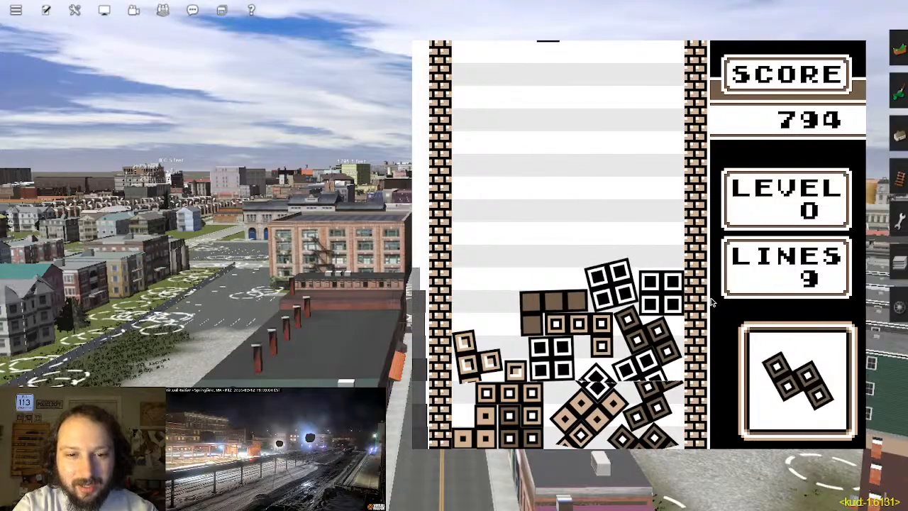
Step: Rotate the L piece upright and lower it into the gap between the left wall and the middle stack
key(z)
key(Left)
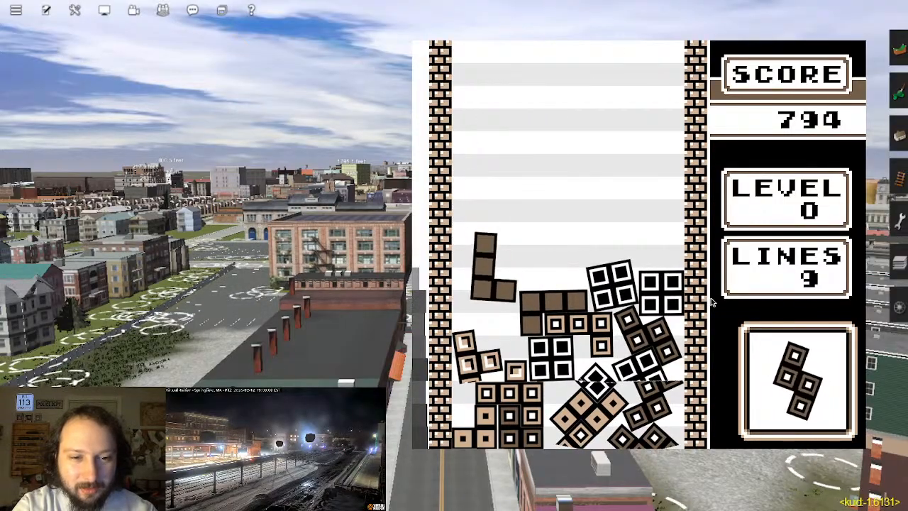
key(Right)
key(Left)
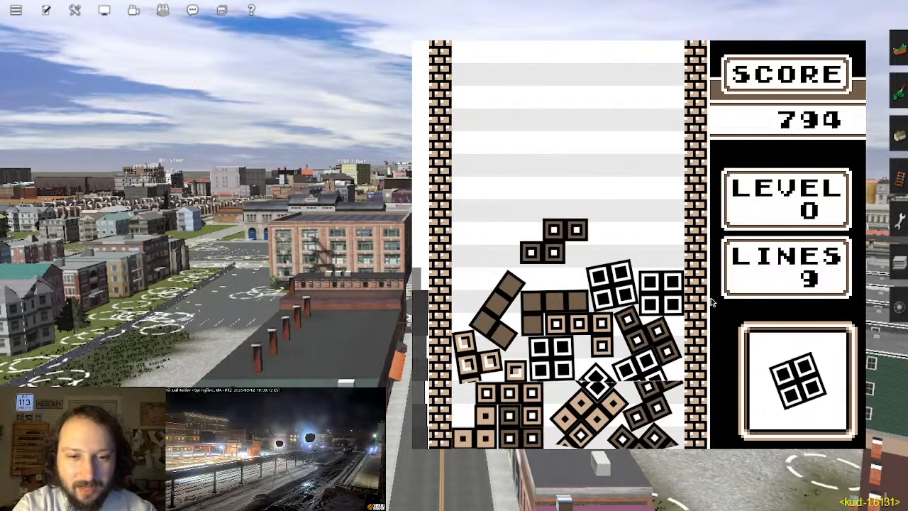
Step: Set the S piece flat on the middle stack and drop the square onto the column at the right wall
key(Right)
key(Right)
key(Right)
key(Right)
key(Right)
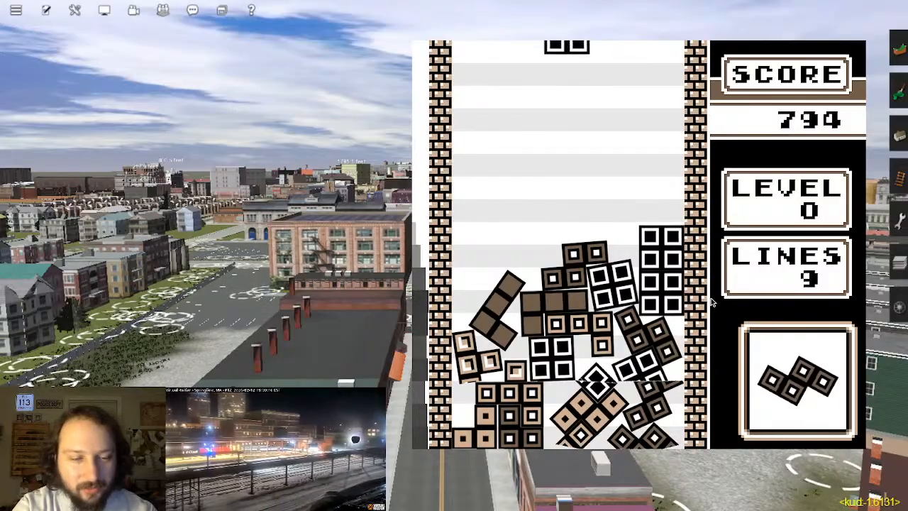
Step: Stack another square piece on top of the column of squares at the right wall
key(Left)
key(Left)
key(Right)
key(Right)
key(Right)
key(Right)
key(Right)
key(Right)
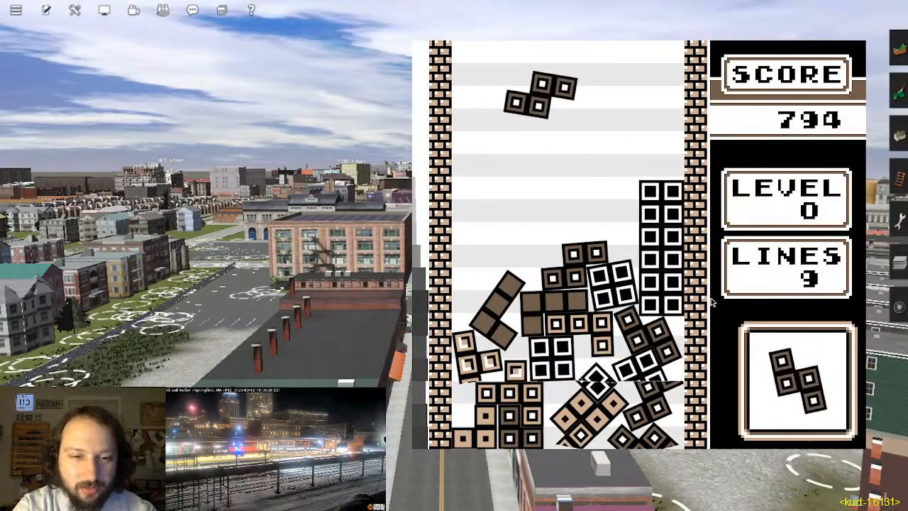
Step: Lay one S piece flat on the middle stack and stand the other upright between it and the right column
key(Up)
key(Right)
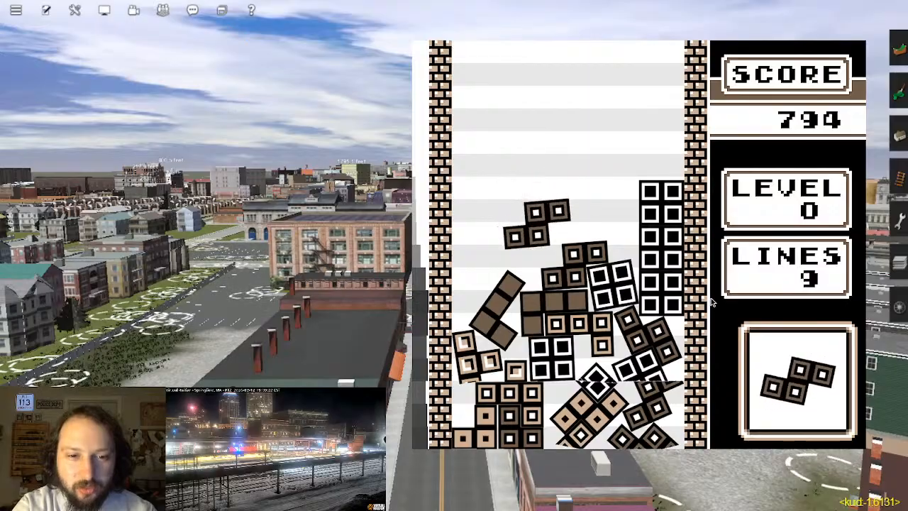
key(Up)
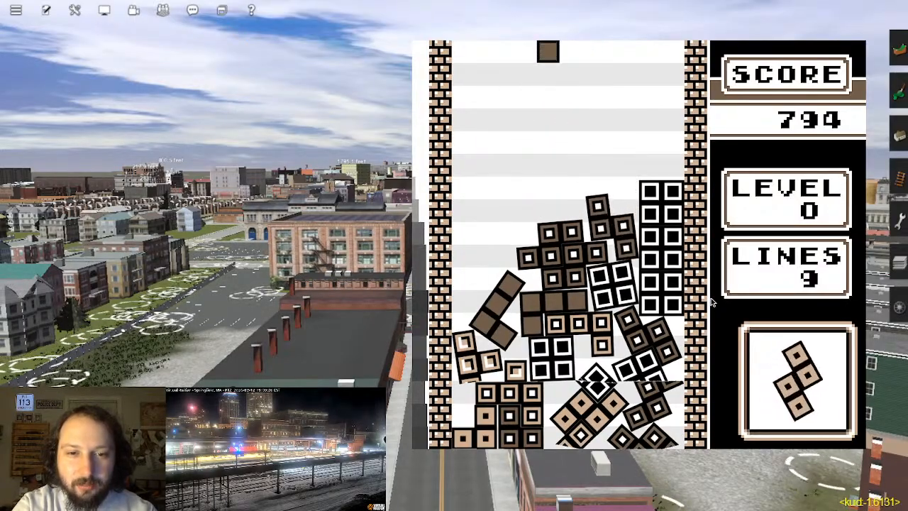
Step: Lay the L piece over the S piece on the middle stack and drop the Z piece into the gap at the left
key(Left)
key(Right)
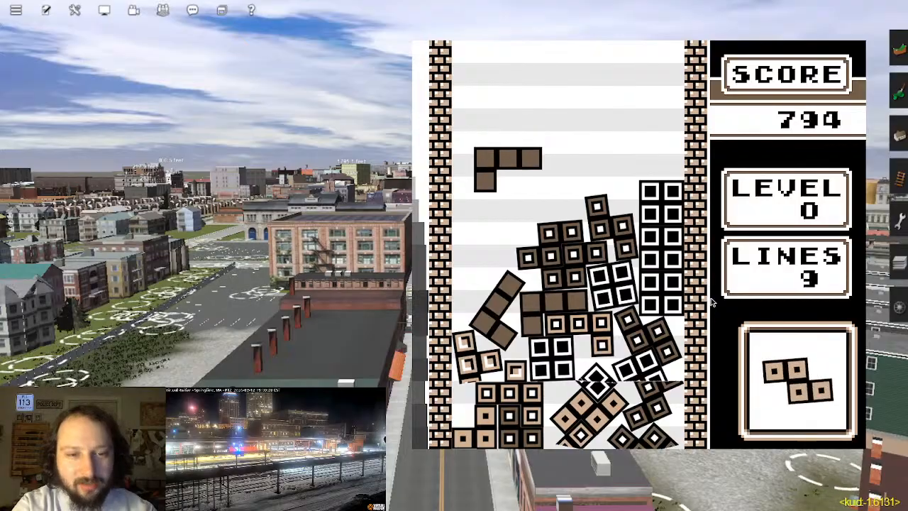
key(Left)
key(Up)
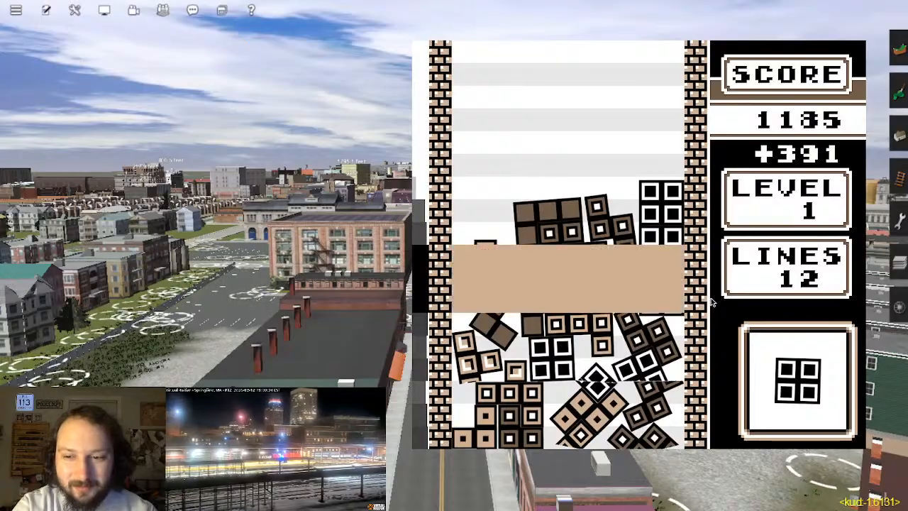
Step: Drop one square piece at the left wall and the other onto the column at the right wall
key(Left)
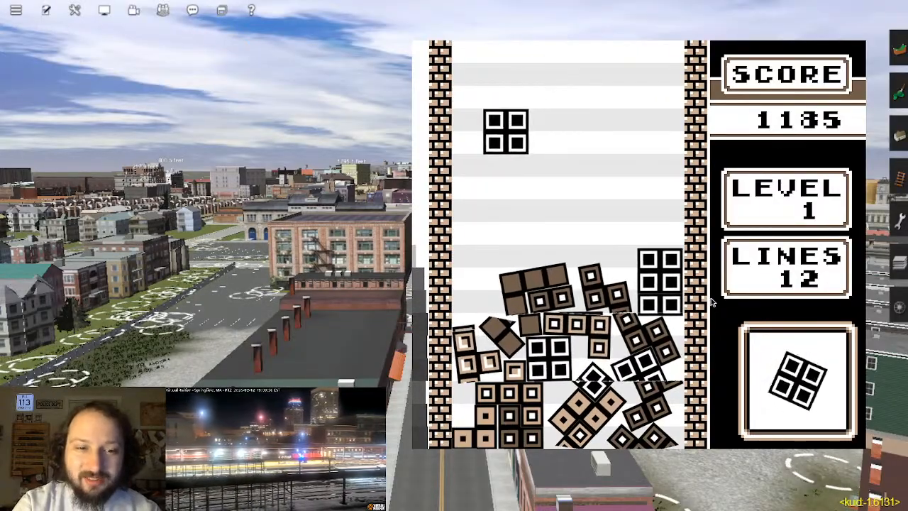
key(Down)
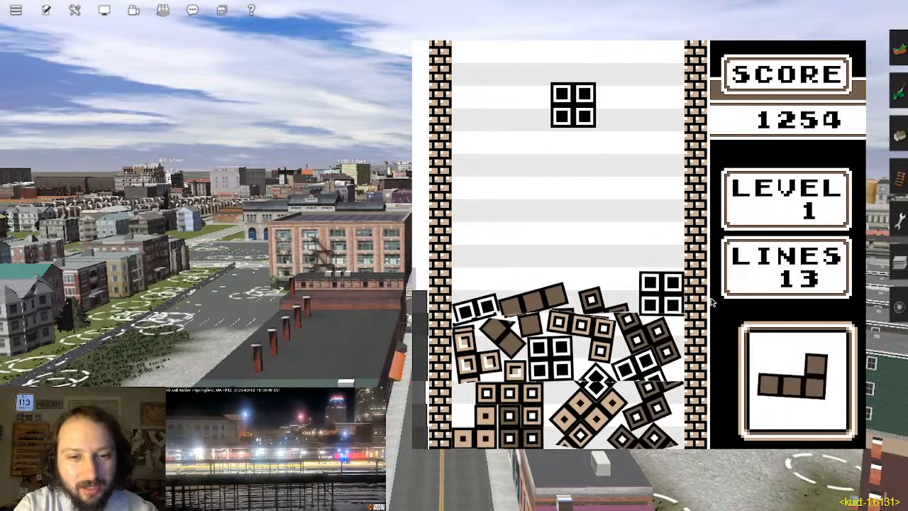
key(Right)
key(Right)
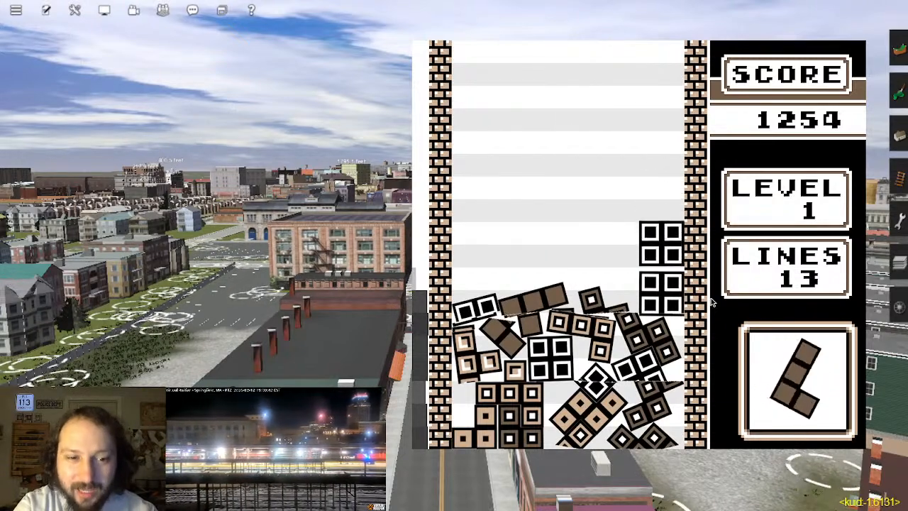
Step: Stand the L piece upright against the left wall and place the S piece upright right of the middle
key(z)
key(Left)
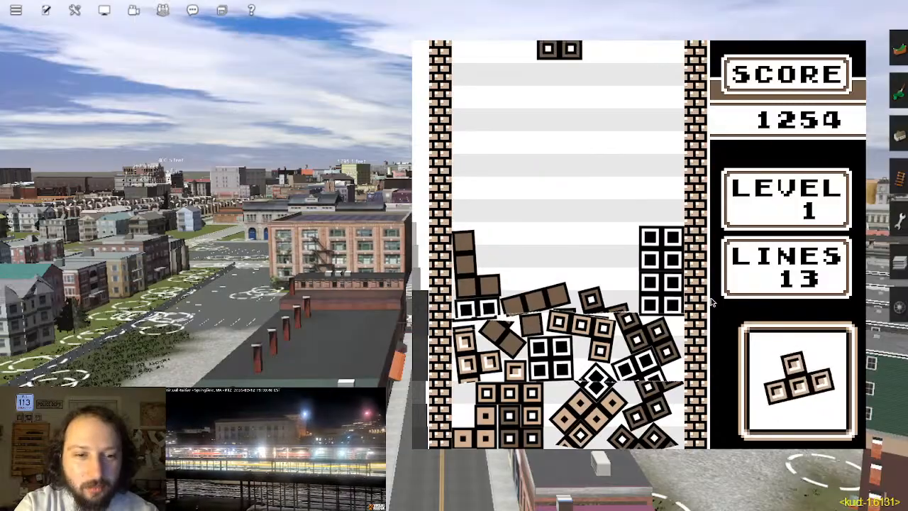
key(x)
key(Right)
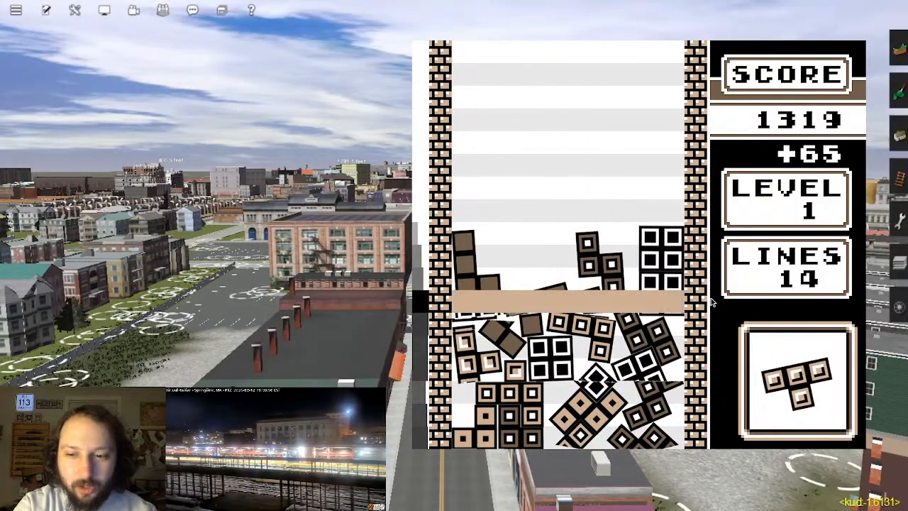
Step: Rotate the T piece stem-up into the dip beside the left L piece and stand the Z piece on it
key(Left)
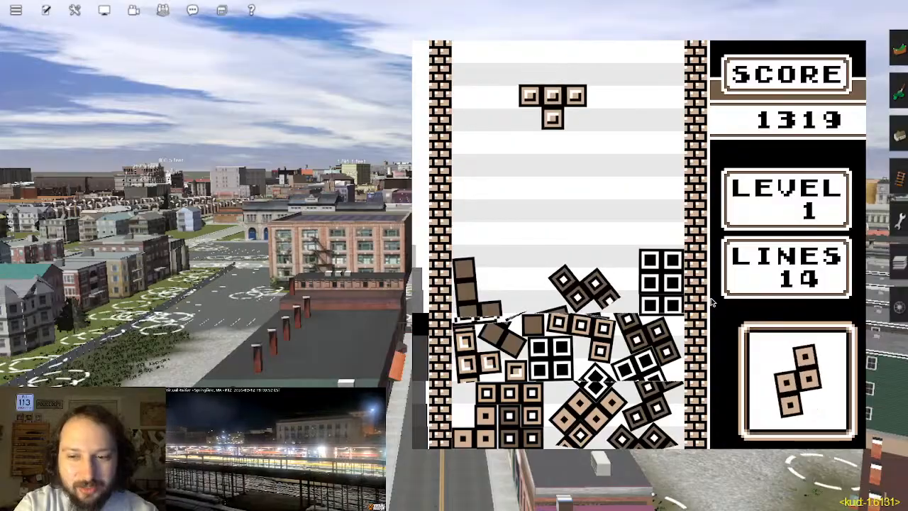
key(Right)
key(z)
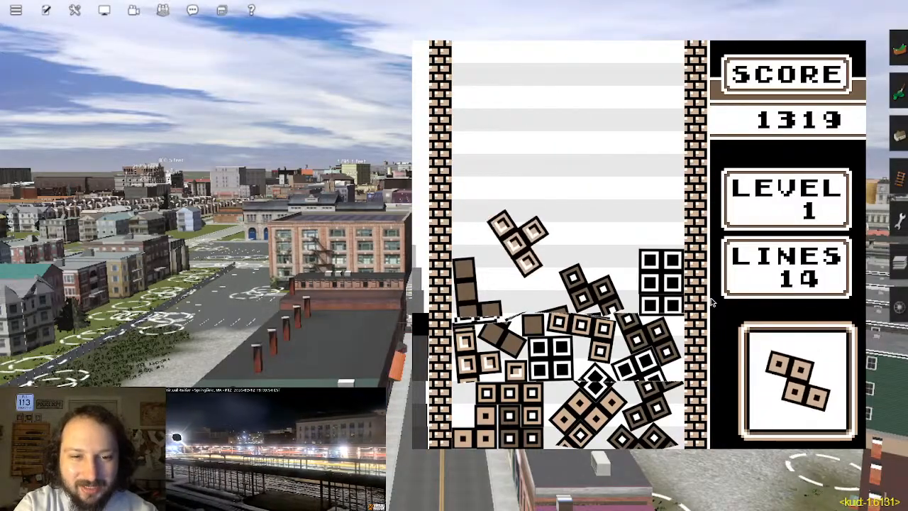
key(Left)
key(z)
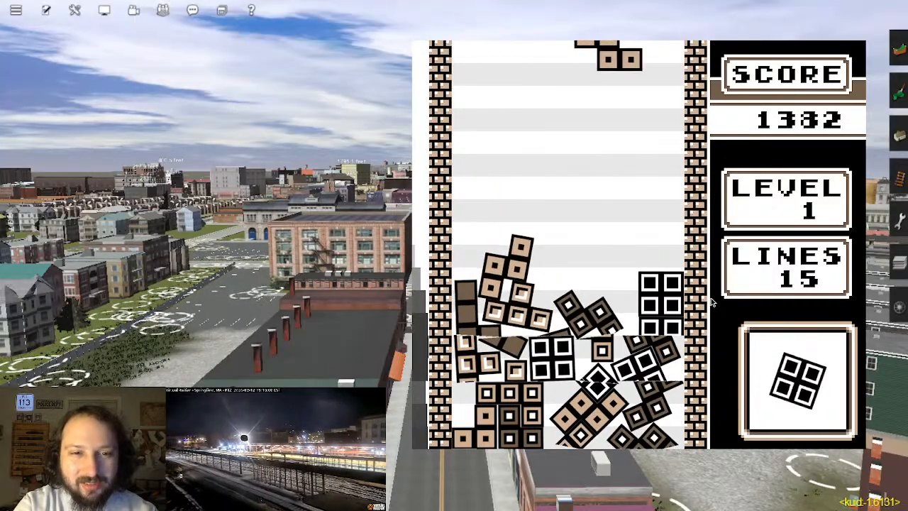
Step: Rotate the Z piece upright onto the tilted S piece in the middle and drop the square at the right wall
key(Left)
key(z)
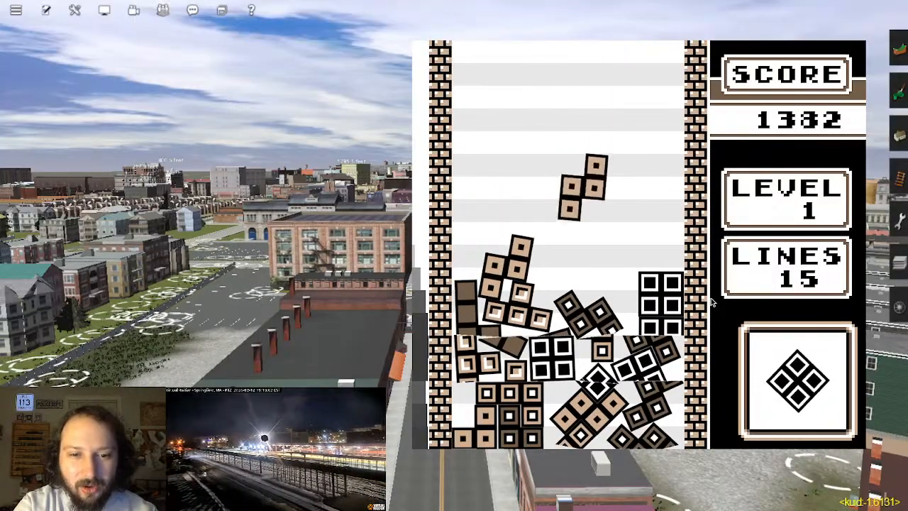
key(Right)
key(Right)
key(Right)
key(Right)
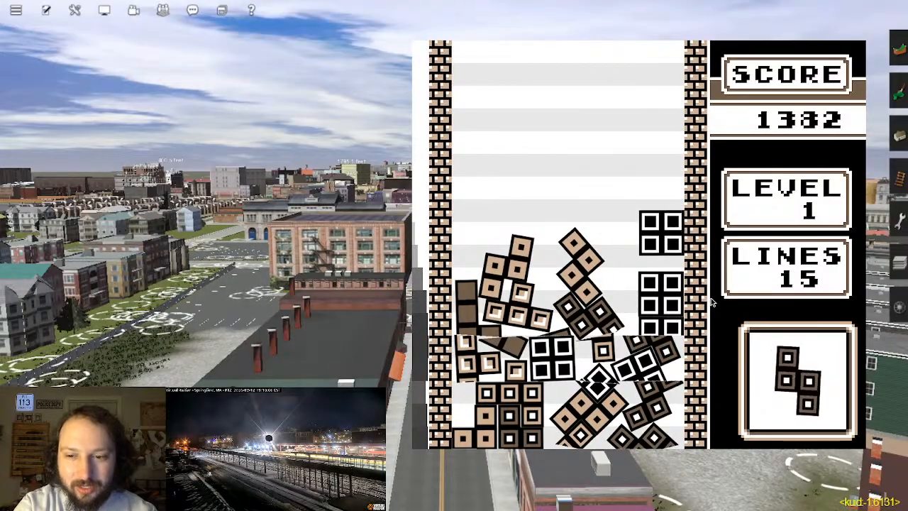
key(Right)
Step: Place the S piece upright between the middle stack and the right column, and add the square to that column
key(x)
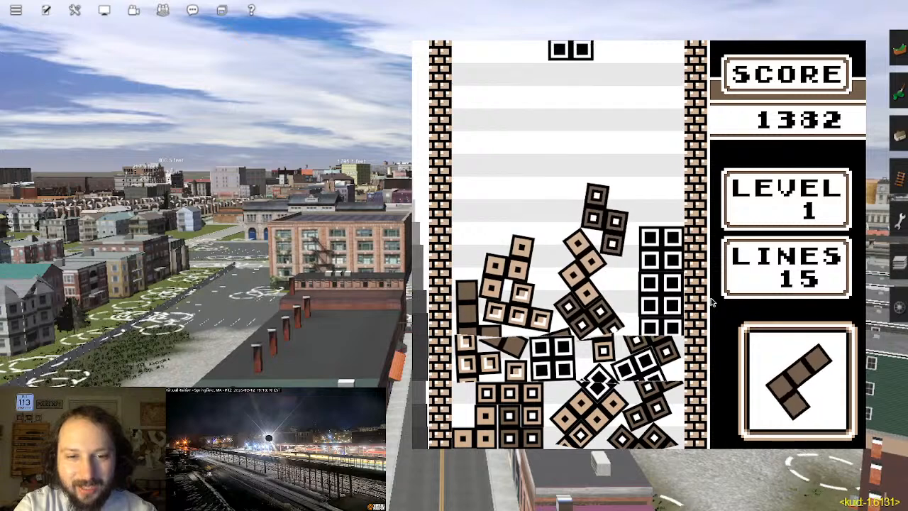
key(Left)
key(Right)
key(Right)
key(Right)
key(Right)
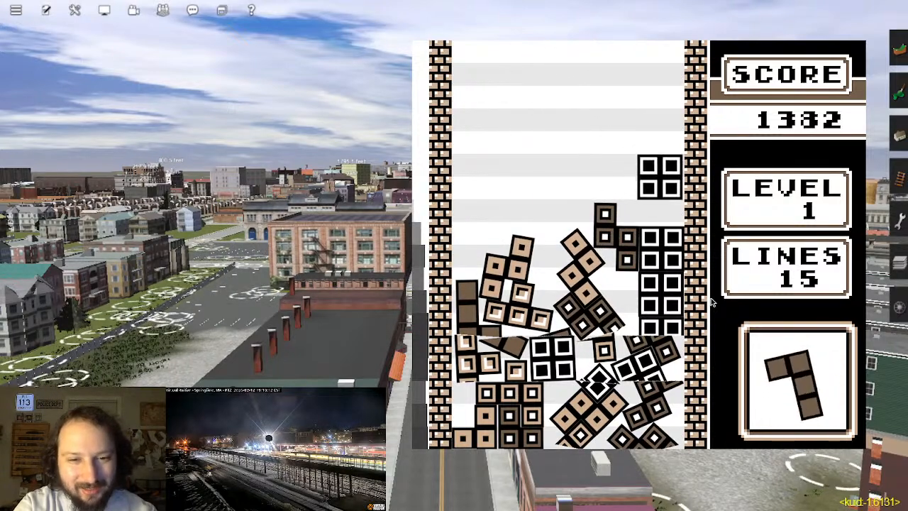
Step: Move the L piece left and hook its short end over the upright Z piece on the left stack
key(Left)
key(Left)
key(Left)
key(Left)
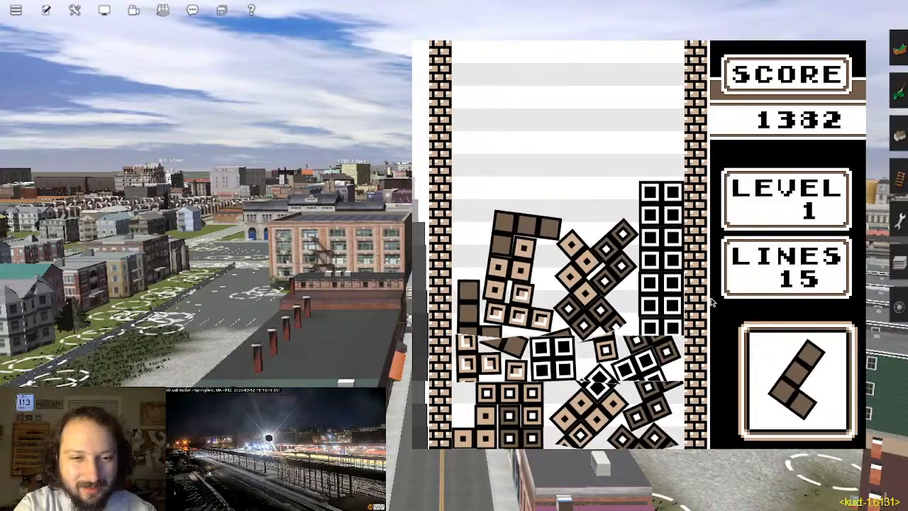
Step: Rotate the S piece upright and drop it onto the tilted pieces of the middle stack
key(Left)
key(x)
key(Right)
key(Left)
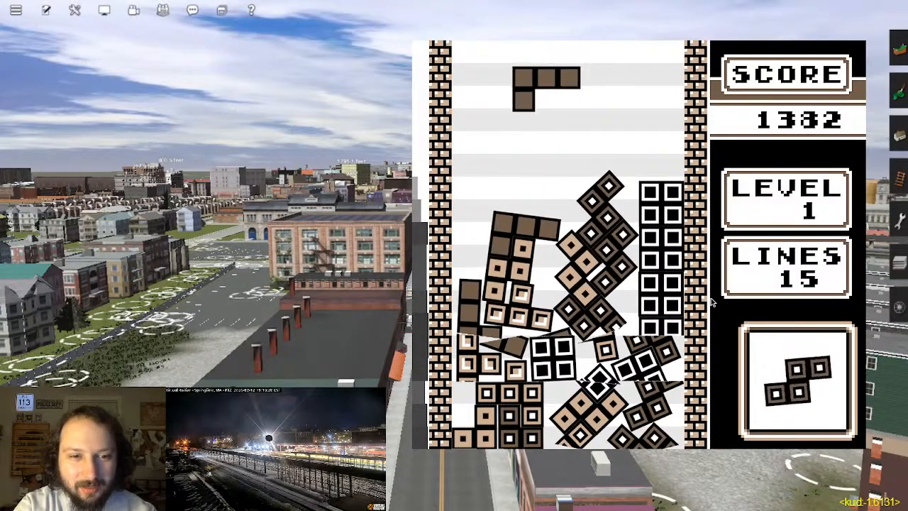
Step: Turn the L piece upside down onto the left tower and fit the S piece into the step on top
key(z)
key(Right)
key(Left)
key(Right)
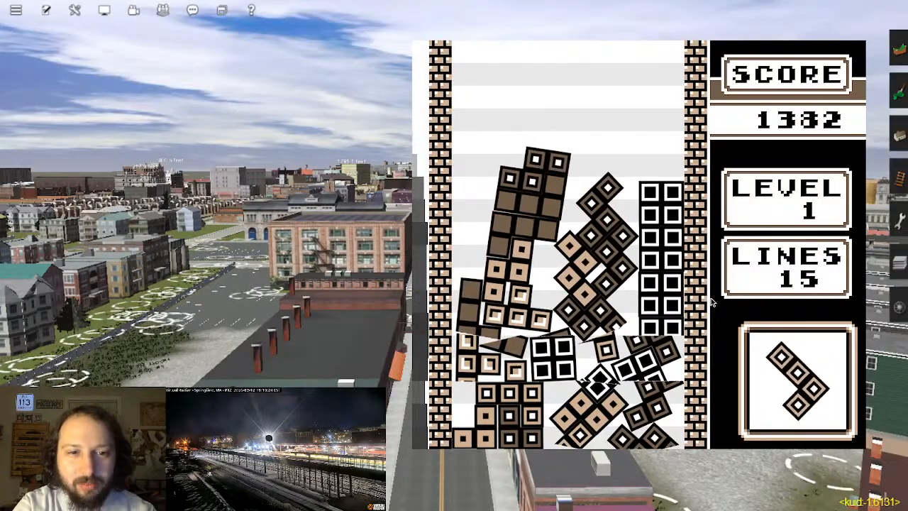
Step: Lay the L piece on top of the left tower and wedge the rotated J piece between it and the left wall
key(Left)
key(Left)
key(Left)
key(Left)
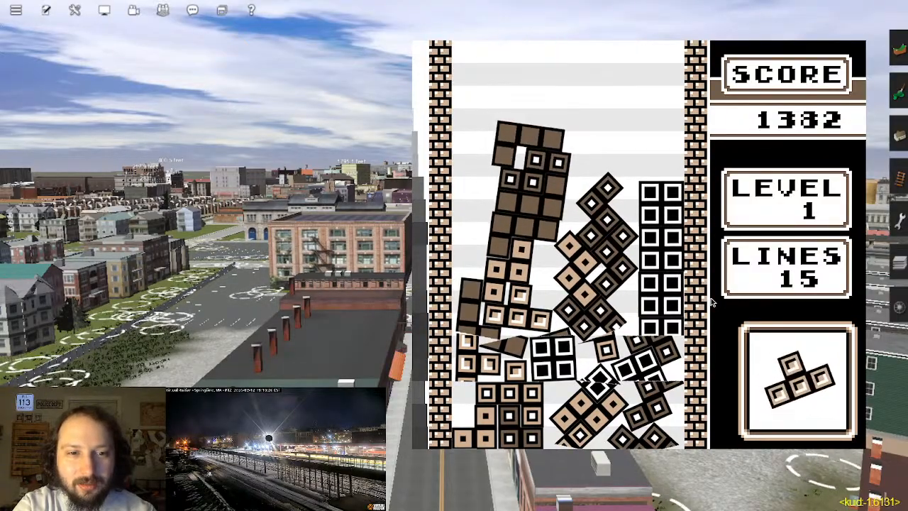
key(z)
key(Left)
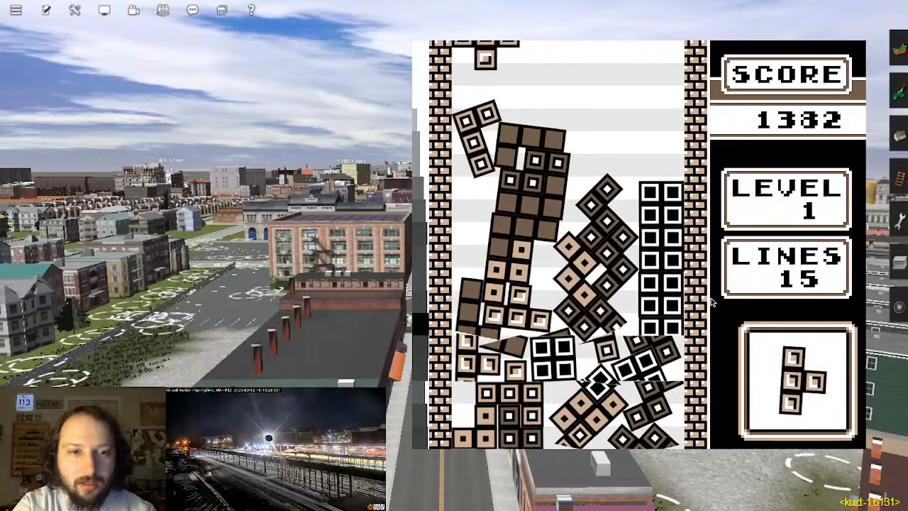
Step: Steer the T piece to the right over the tall left tower and rotate it
key(Right)
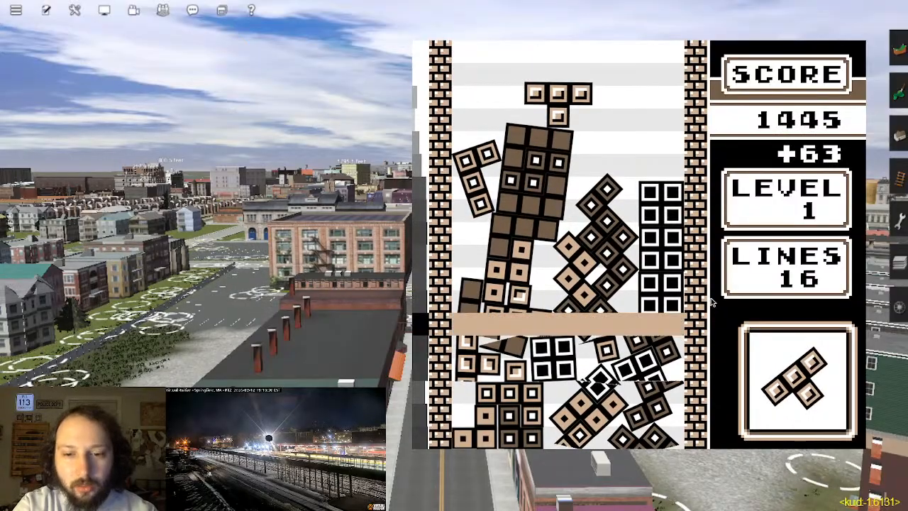
key(Right)
key(x)
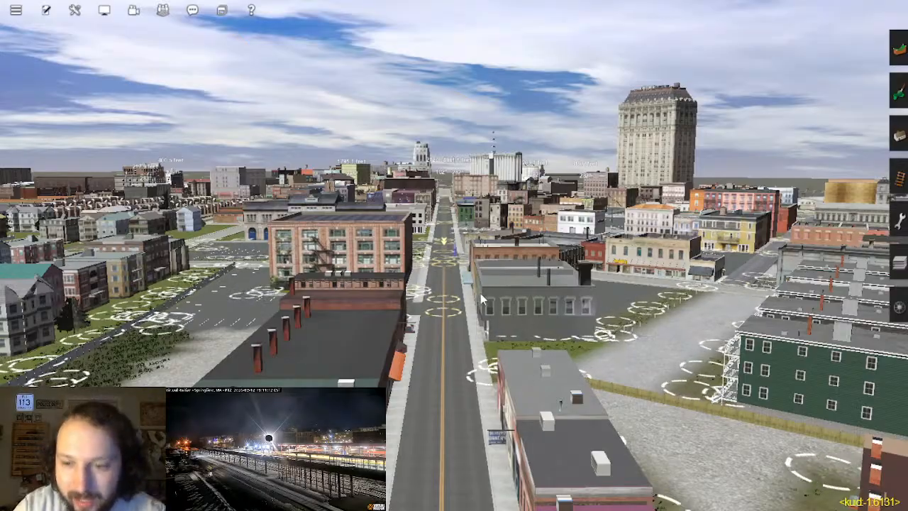
Step: Back in the Trainz city route, examine the downtown area, the row-house blocks and the empty lots beside them from above
scroll(486, 293, down, 5)
right_drag(486, 293, 486, 340)
scroll(486, 292, up, 2)
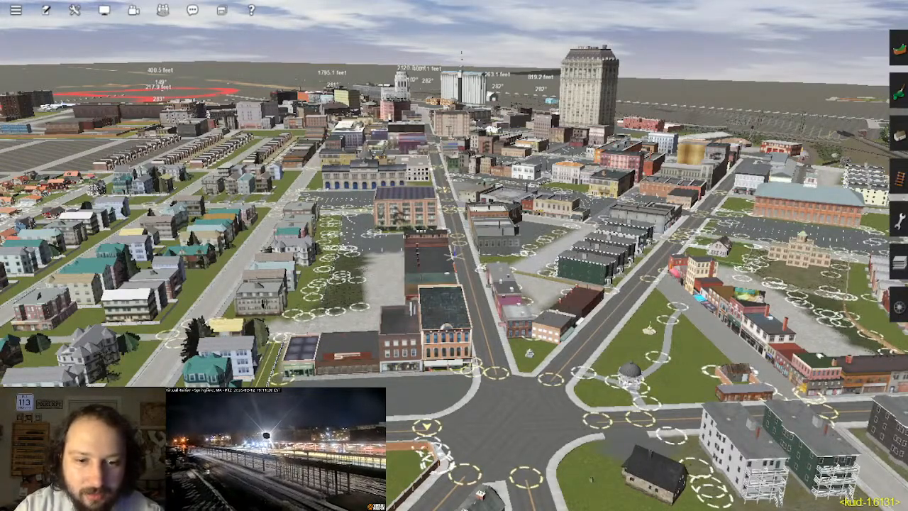
right_drag(456, 257, 416, 245)
scroll(462, 206, up, 2)
key(Up)
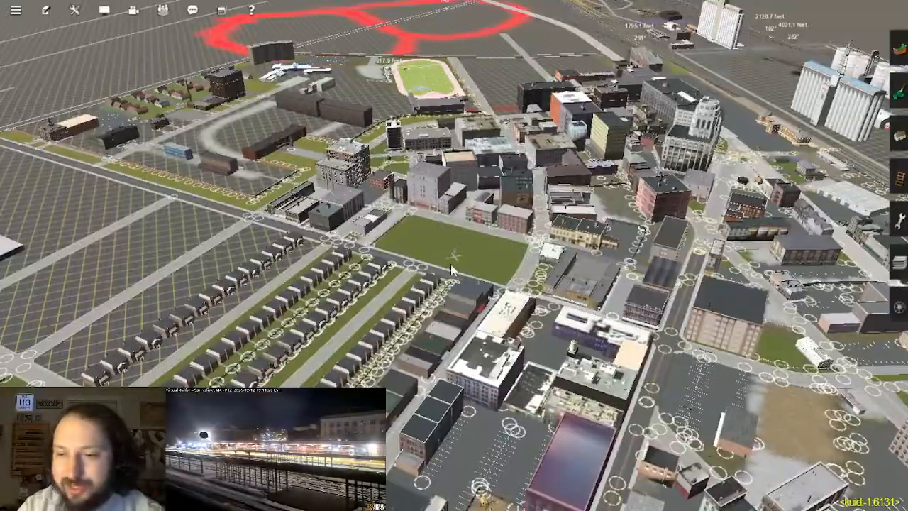
right_drag(452, 271, 447, 302)
key(Up)
key(Left)
key(Down)
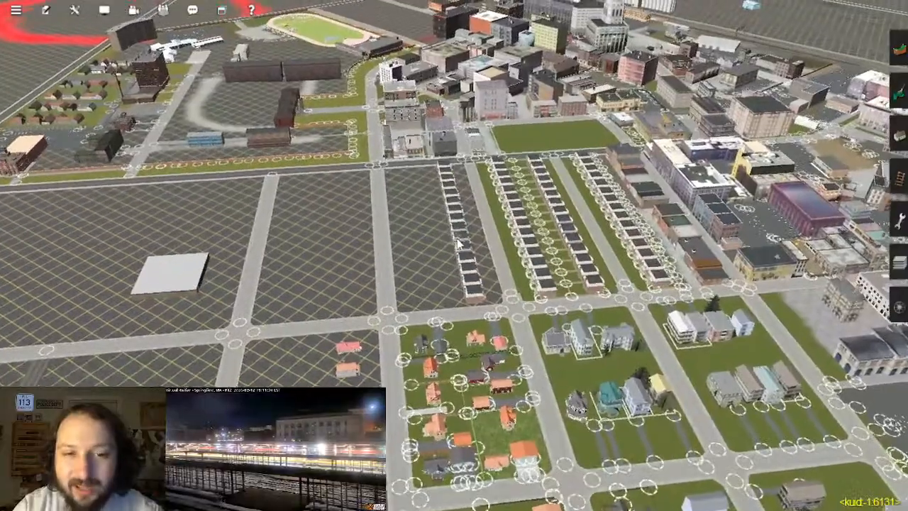
right_click(458, 239)
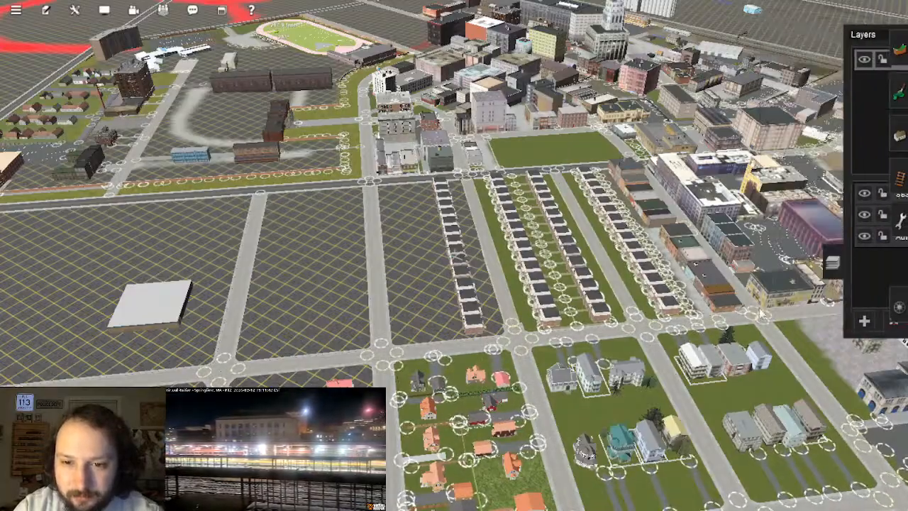
Step: Examine the empty lots, cottage block, running track and downtown edge of the city from close up and farther out
scroll(433, 252, down, 3)
right_click(452, 217)
right_click(500, 233)
scroll(483, 248, up, 3)
right_drag(472, 261, 489, 318)
right_click(424, 330)
right_drag(410, 259, 458, 236)
right_click(501, 280)
right_drag(507, 279, 462, 256)
scroll(453, 288, up, 5)
scroll(436, 271, down, 3)
right_click(672, 188)
key(Left)
key(Up)
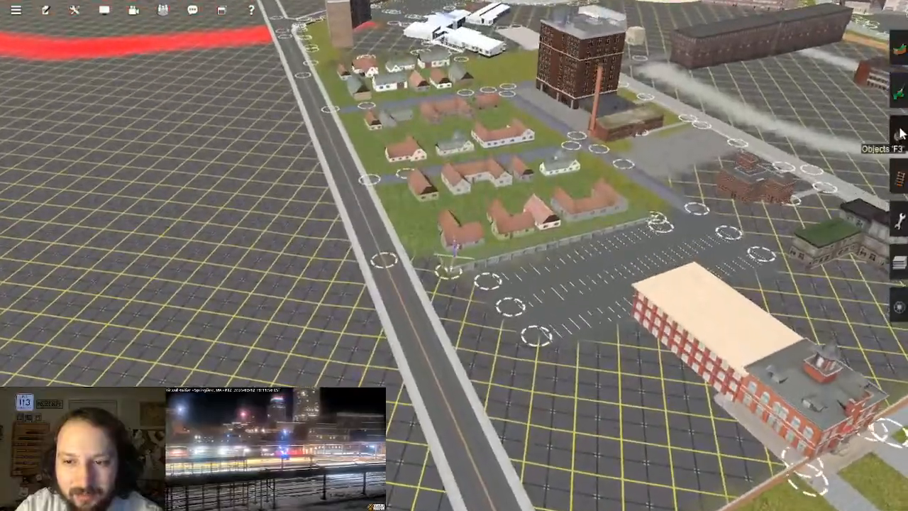
right_drag(516, 126, 428, 253)
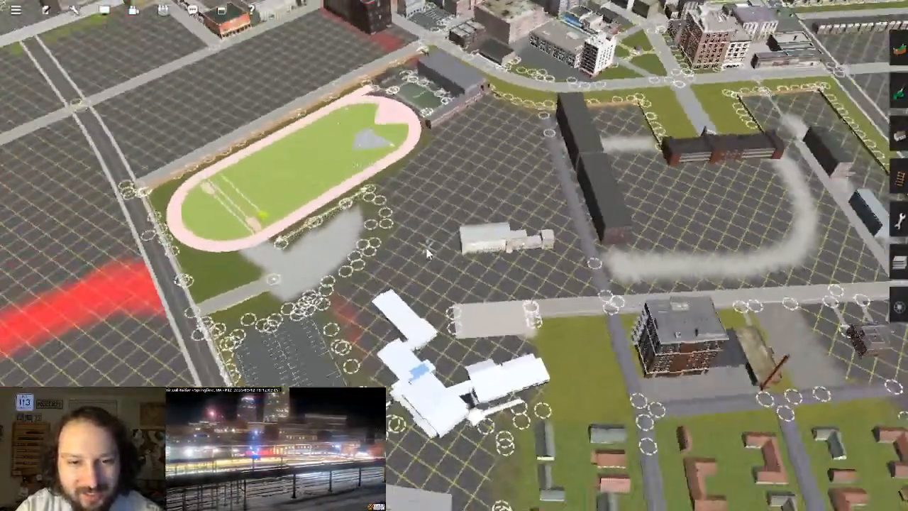
scroll(428, 253, down, 5)
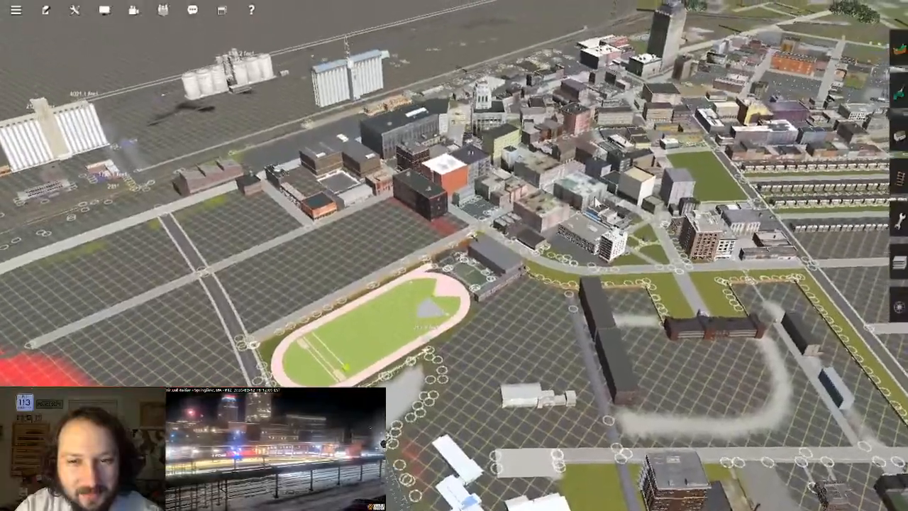
right_drag(611, 191, 880, 150)
Step: Choose the Industrial Tank on platform object and try placing it on the open grid area near the red ground markings
click(900, 136)
right_drag(311, 183, 497, 183)
scroll(838, 185, down, 4)
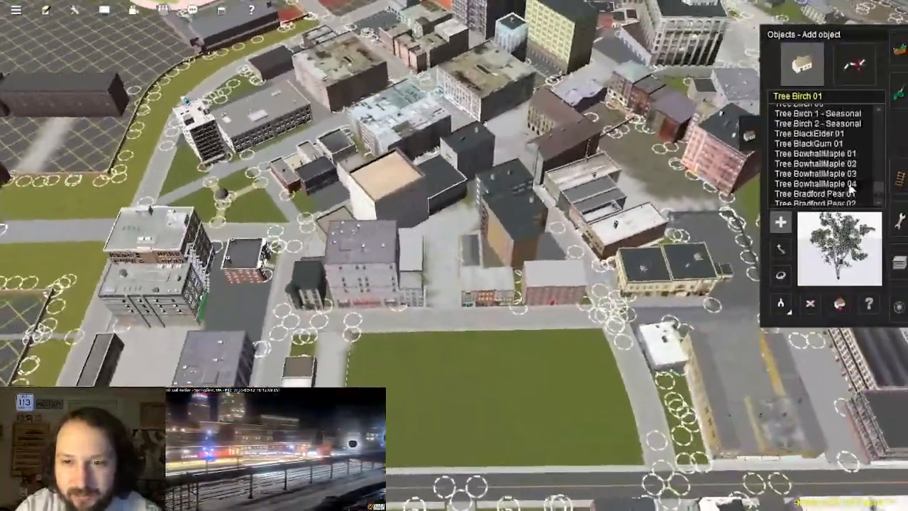
scroll(847, 186, down, 1)
right_drag(468, 308, 450, 277)
scroll(449, 291, down, 5)
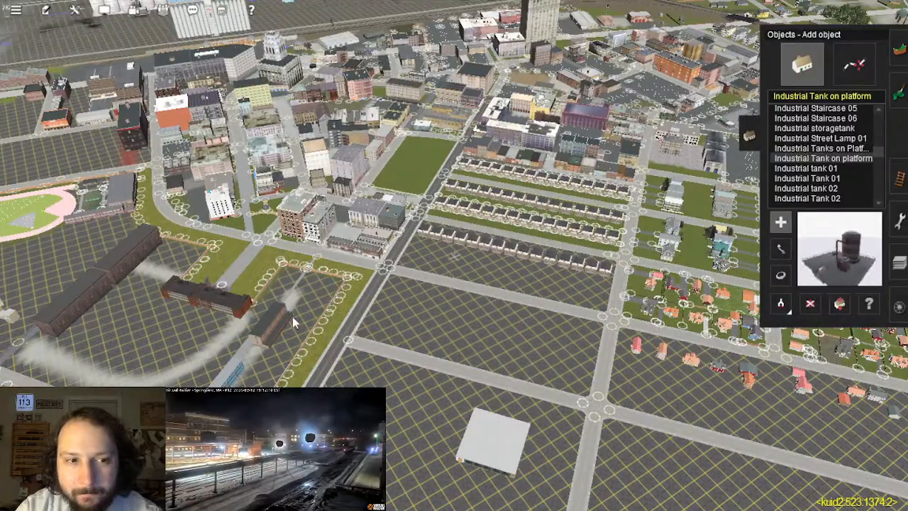
right_drag(360, 276, 454, 282)
scroll(376, 189, up, 3)
click(454, 283)
Step: Inspect the placed industrial tank and its platform from ground level on several sides
key(Left)
scroll(478, 275, up, 5)
key(Down)
key(Left)
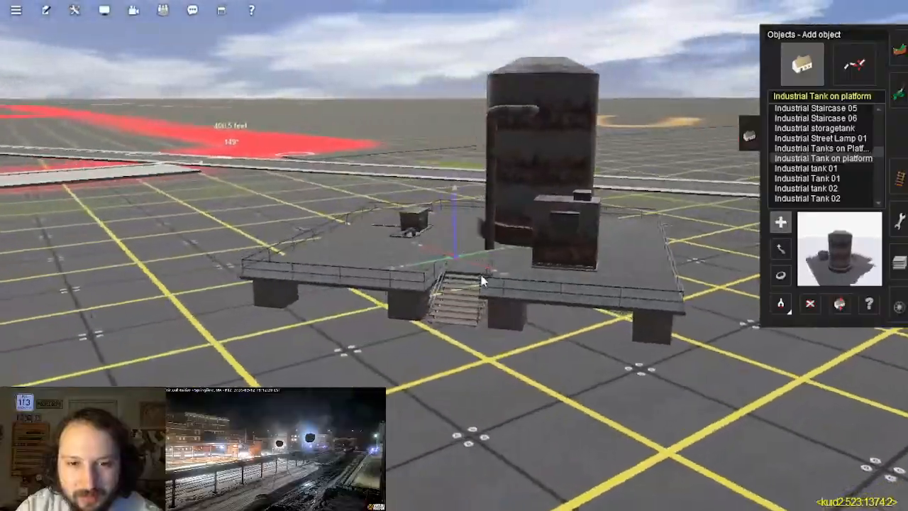
key(Right)
key(Right)
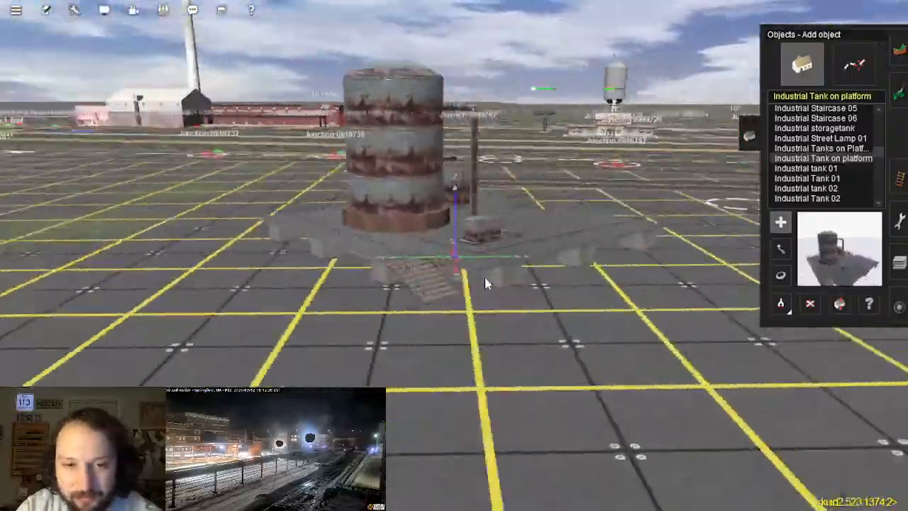
Step: Survey the red-marked area and the empty blocks between the rail yard and the running track
key(Up)
scroll(629, 288, down, 5)
key(Left)
right_click(626, 286)
key(Left)
scroll(490, 284, down, 5)
right_click(501, 233)
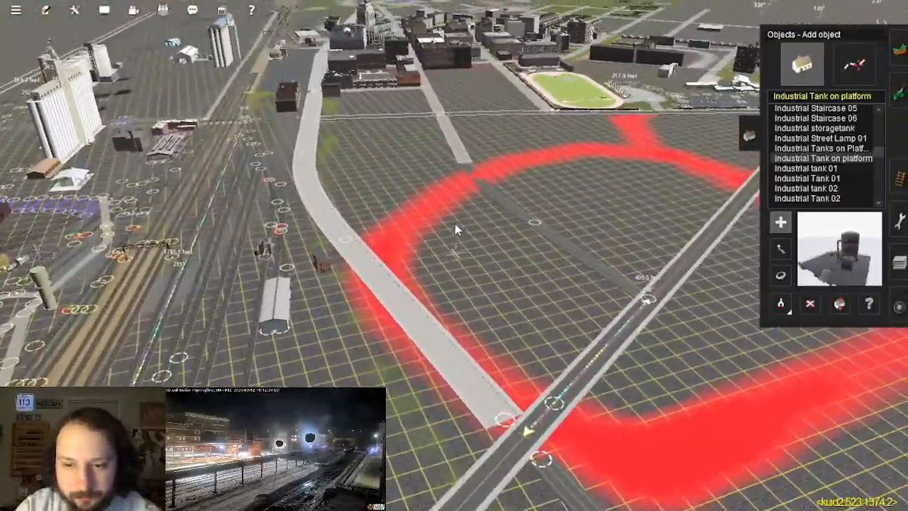
right_click(452, 188)
right_click(460, 208)
key(Left)
right_click(433, 239)
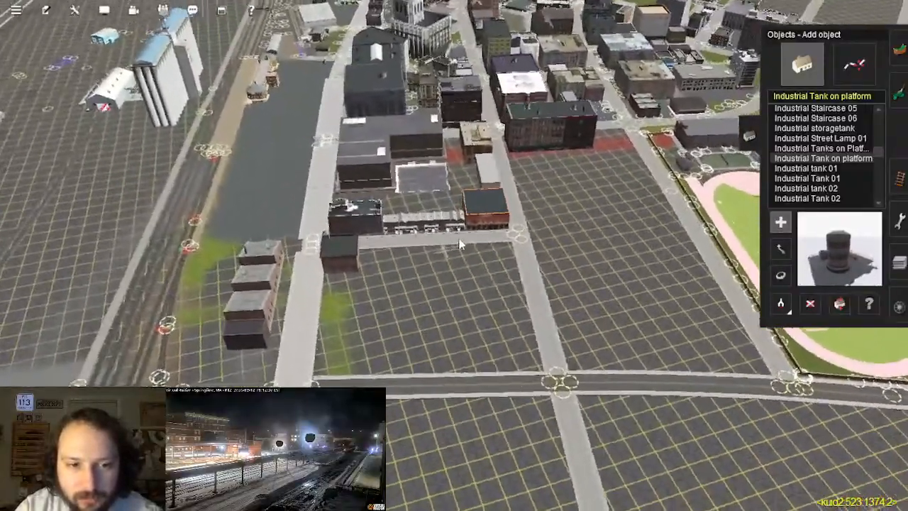
Step: Try the IS Stazione Pisogne building on the empty block across from the row of small white-porched houses
scroll(820, 157, down, 4)
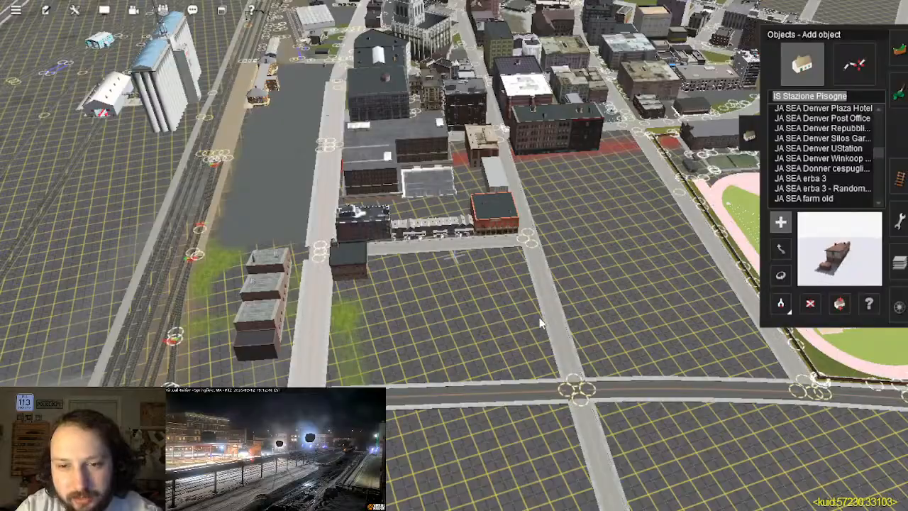
click(505, 323)
scroll(506, 319, up, 10)
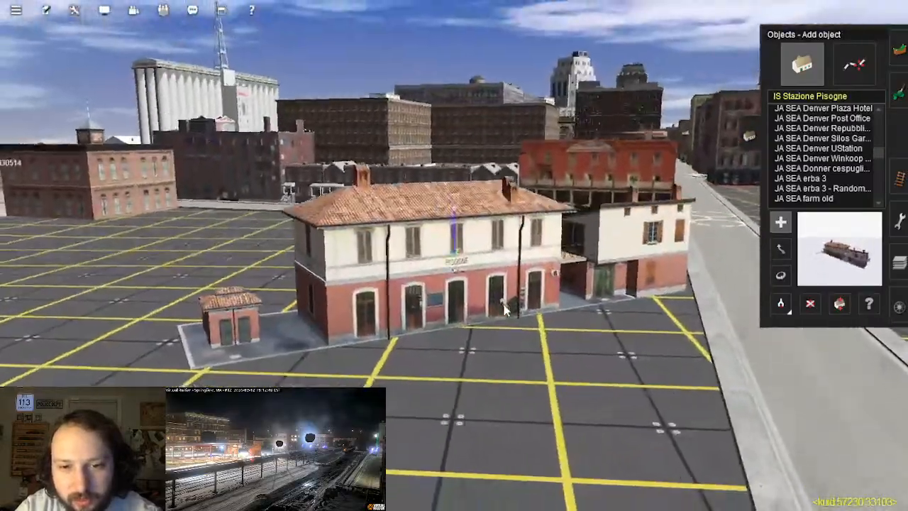
key(Left)
key(Right)
key(Up)
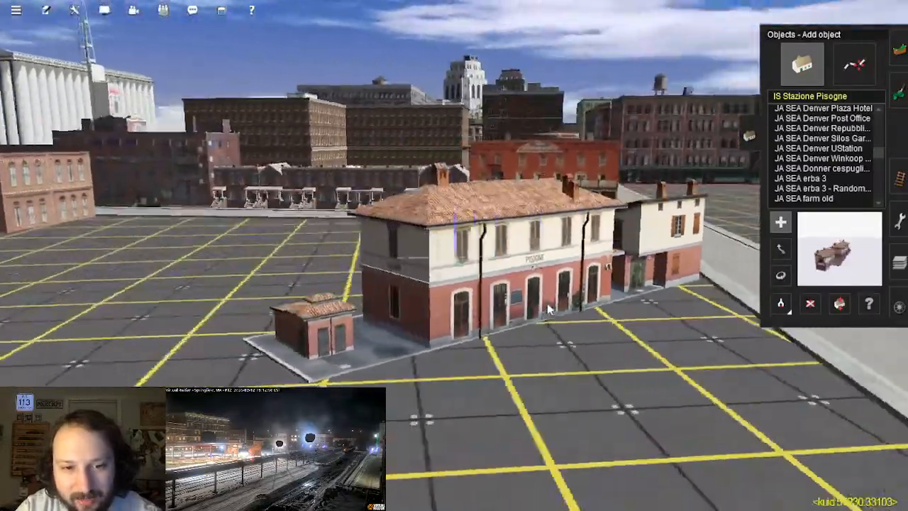
scroll(638, 306, down, 4)
Step: Delete the IS Stazione Pisogne building from the empty block
click(810, 304)
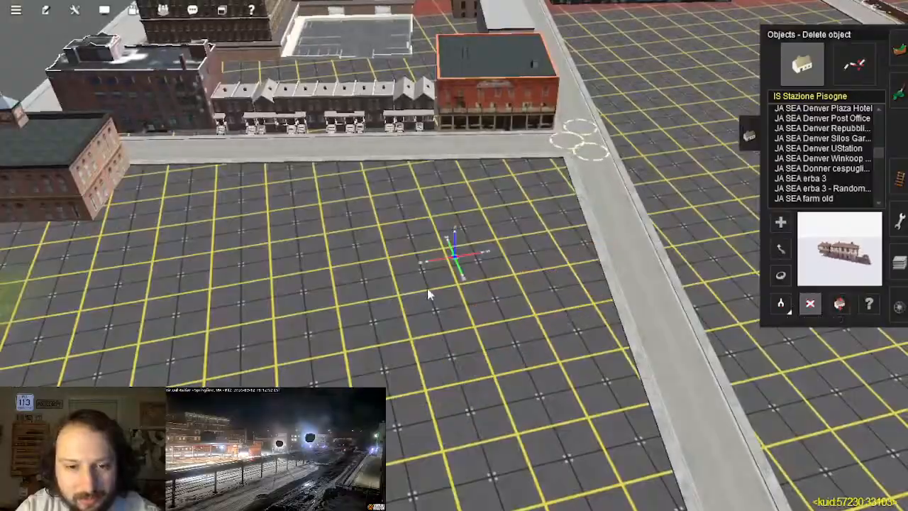
scroll(454, 249, down, 10)
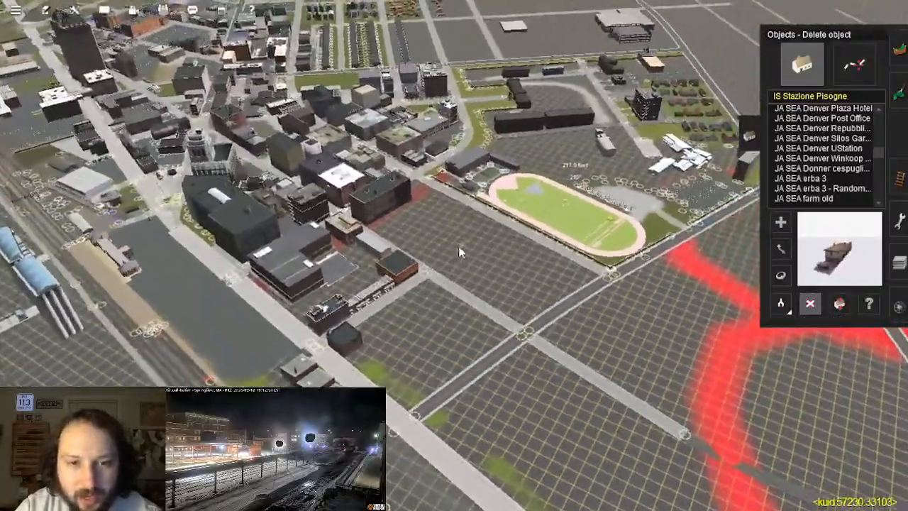
Step: Locate the large flat-roofed building with its attached dark structure and examine it from several sides
scroll(460, 252, down, 10)
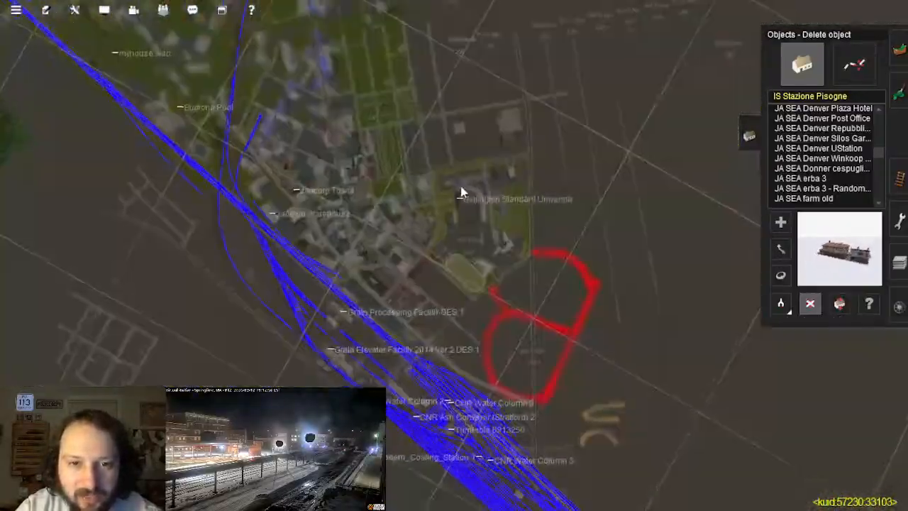
scroll(459, 91, down, 3)
scroll(468, 142, up, 12)
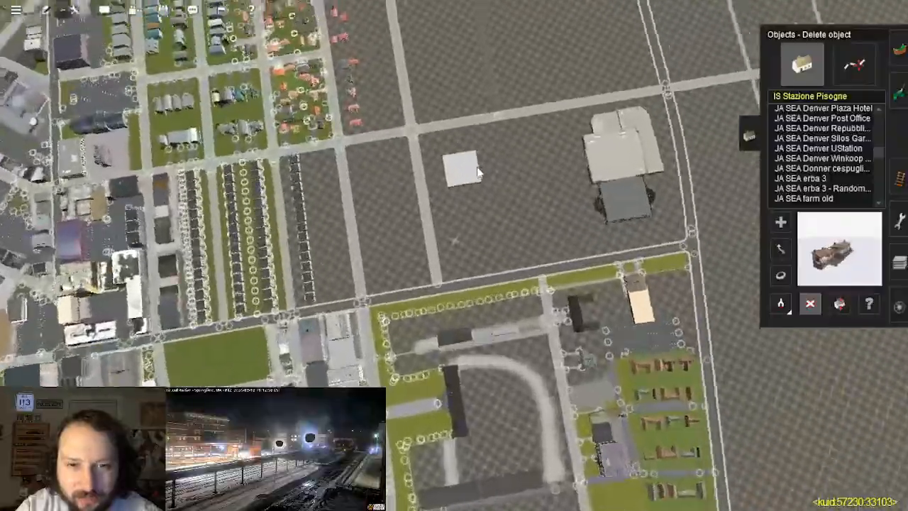
scroll(477, 173, up, 10)
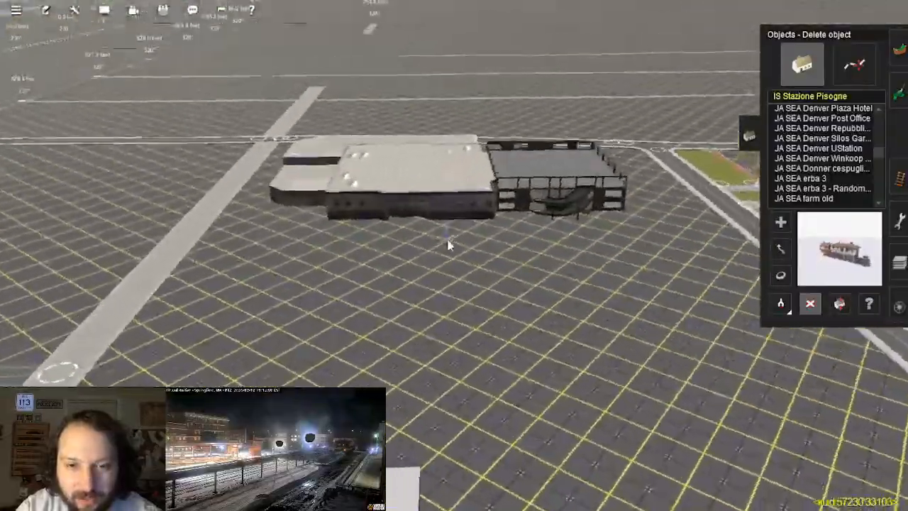
scroll(440, 248, up, 4)
key(Left)
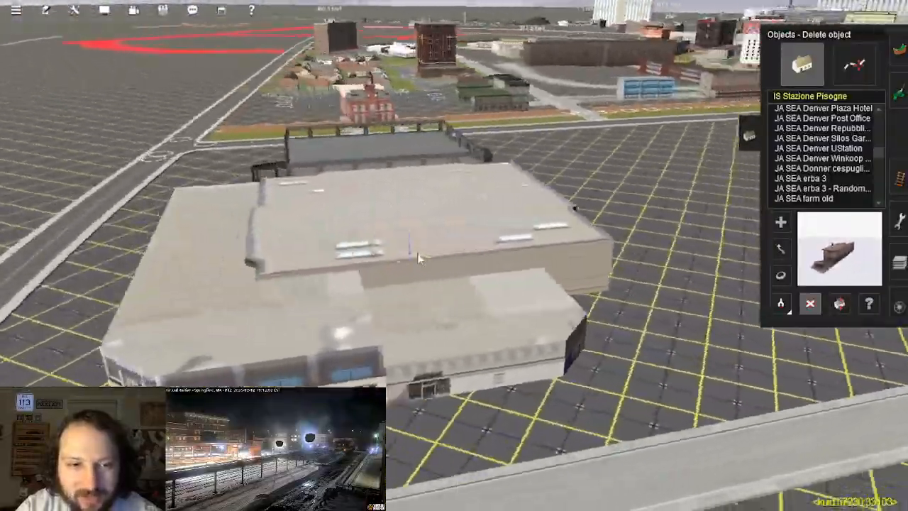
key(Left)
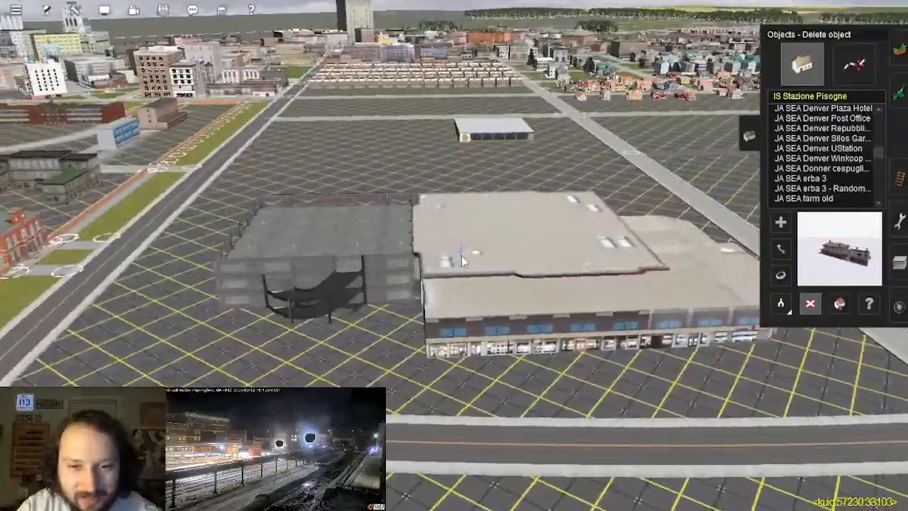
key(Left)
key(Up)
right_click(464, 172)
key(Left)
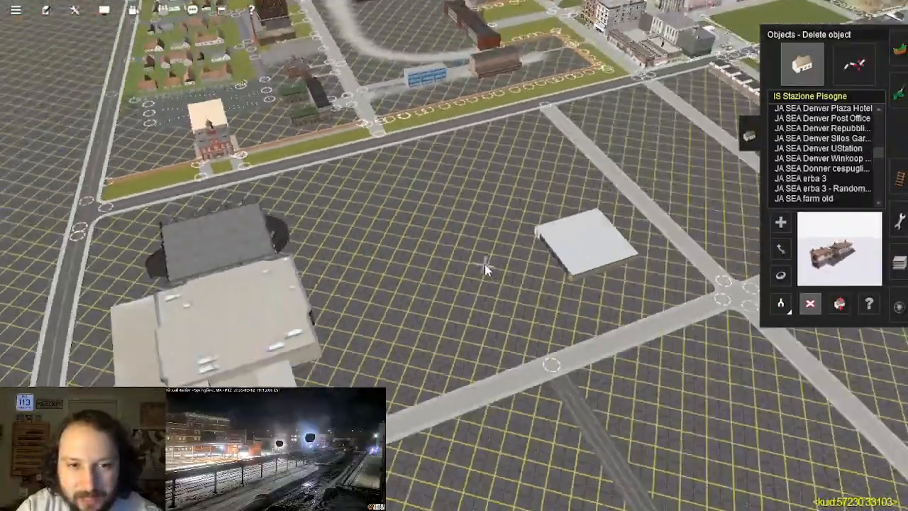
Step: Examine how the large flat-roofed building sits among the surrounding streets, from overhead and at an angle
scroll(484, 265, down, 6)
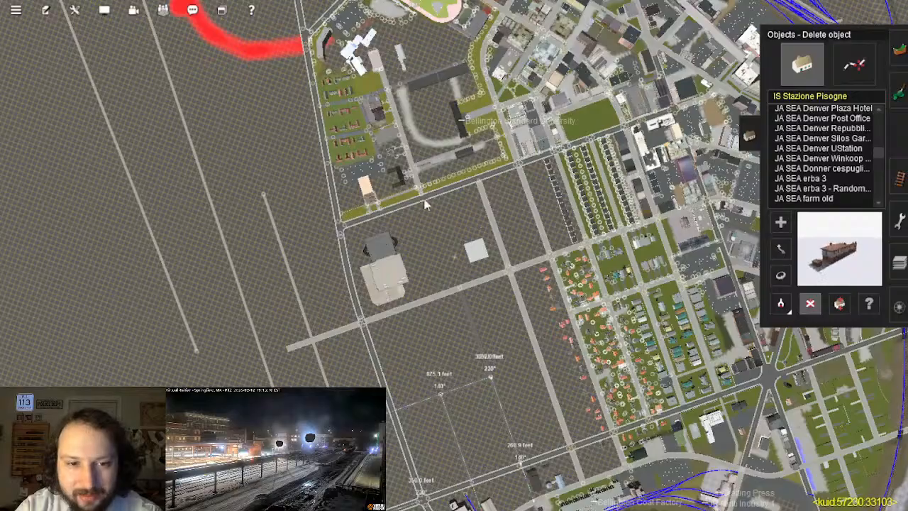
right_click(446, 316)
scroll(443, 273, down, 4)
scroll(454, 256, up, 1)
scroll(462, 246, down, 3)
scroll(462, 247, up, 8)
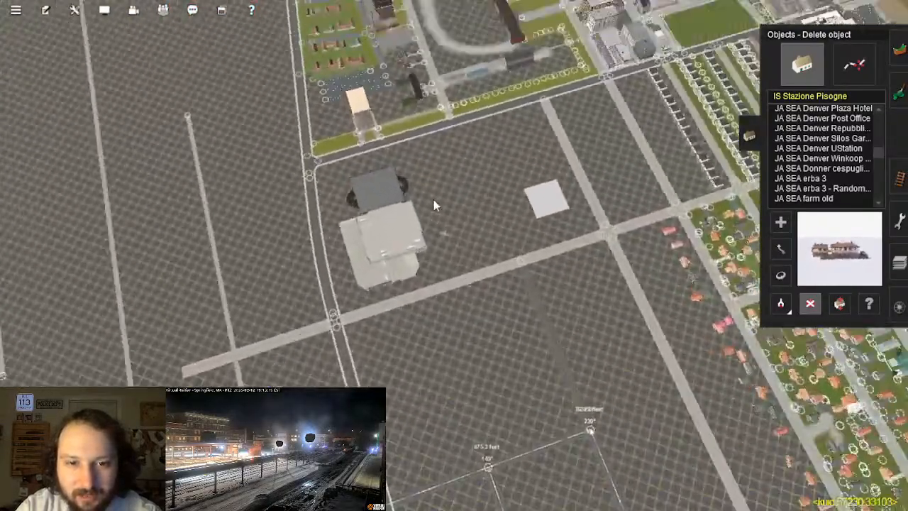
scroll(435, 202, up, 3)
key(Down)
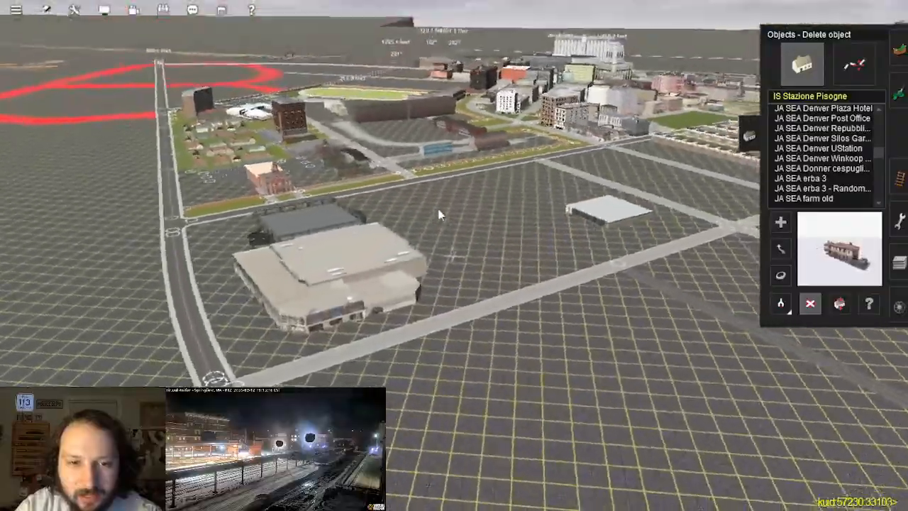
key(Left)
key(Up)
key(Left)
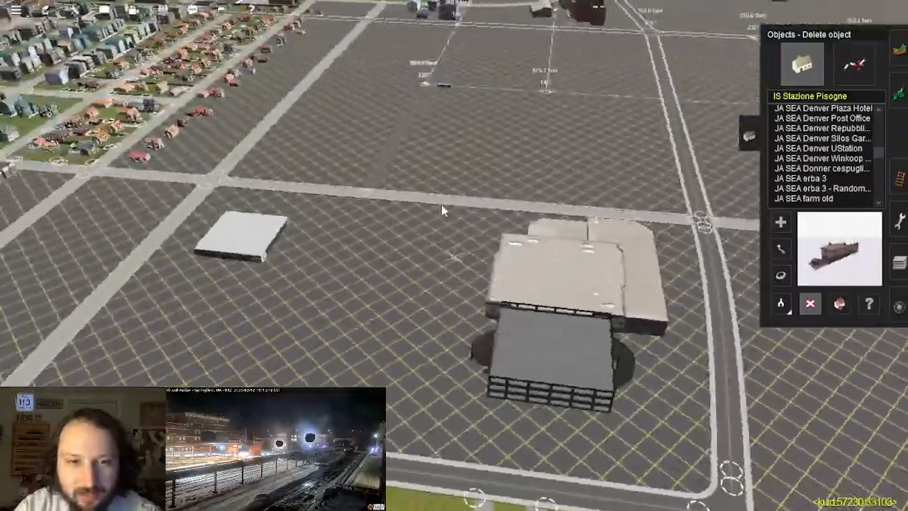
key(Right)
scroll(432, 211, down, 2)
Step: Review the citywide street layout from overhead and the empty blocks between the large flat-roofed building and the row houses
scroll(426, 240, down, 8)
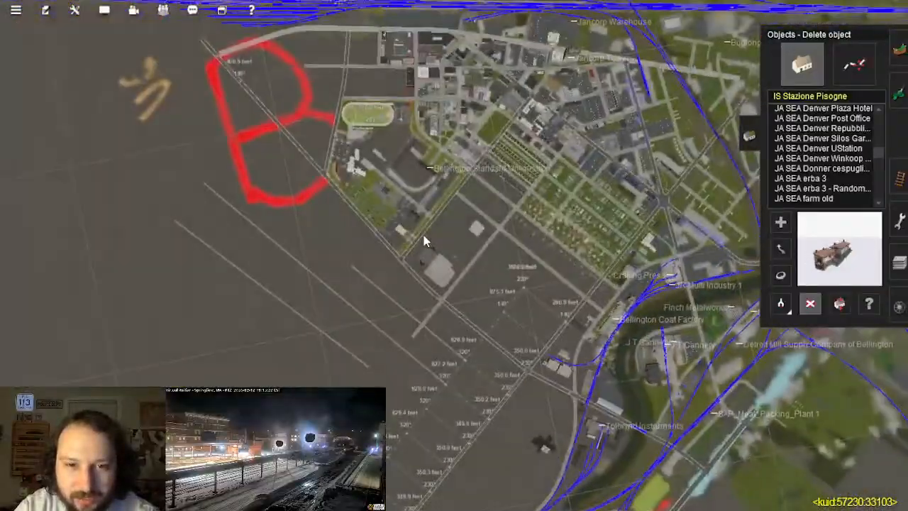
scroll(425, 241, up, 1)
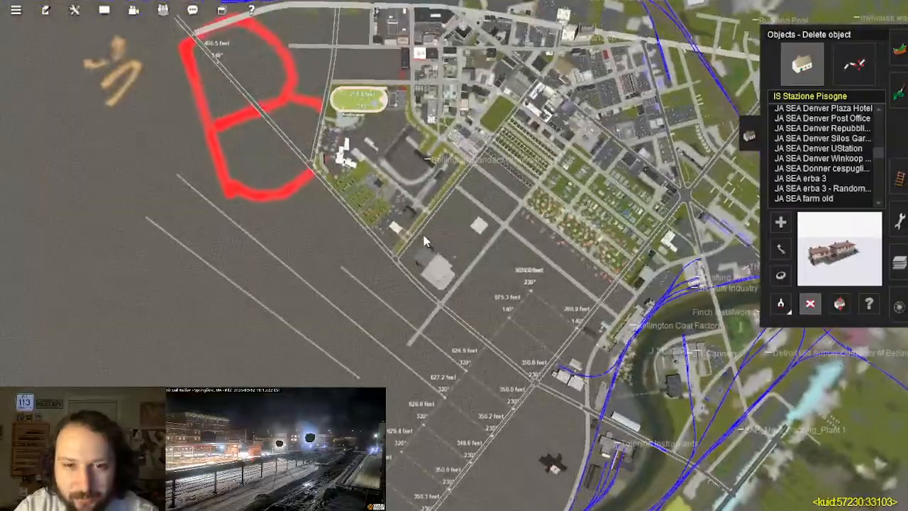
scroll(424, 241, up, 1)
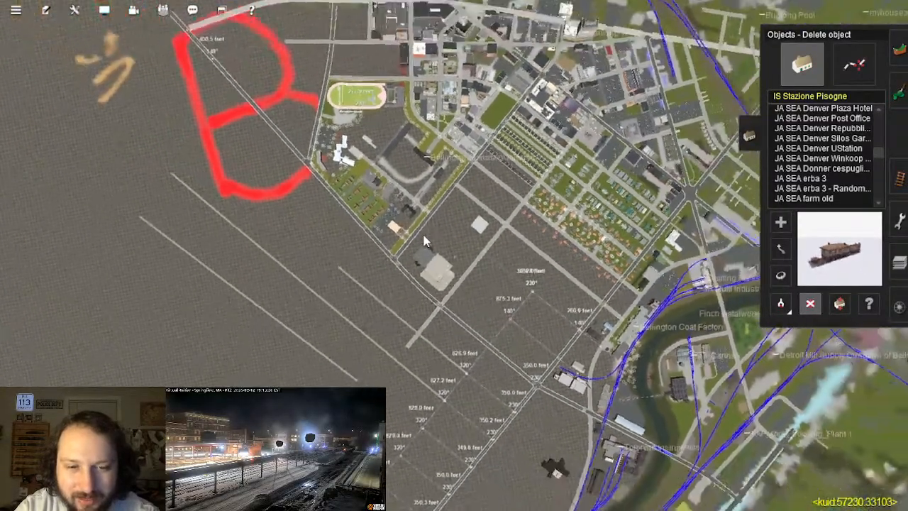
scroll(424, 238, up, 2)
scroll(428, 237, up, 2)
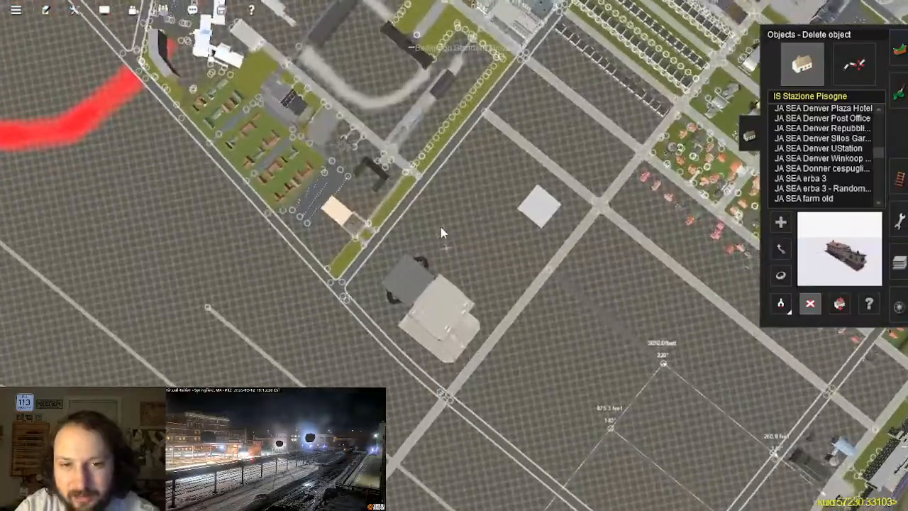
scroll(469, 235, down, 2)
key(Left)
key(Right)
scroll(436, 245, up, 3)
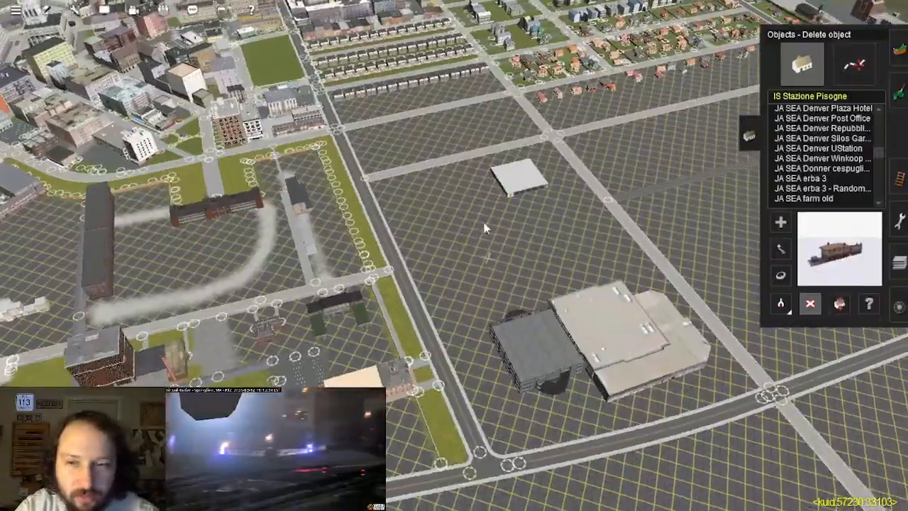
key(Left)
right_drag(440, 246, 464, 251)
scroll(463, 257, up, 1)
key(Right)
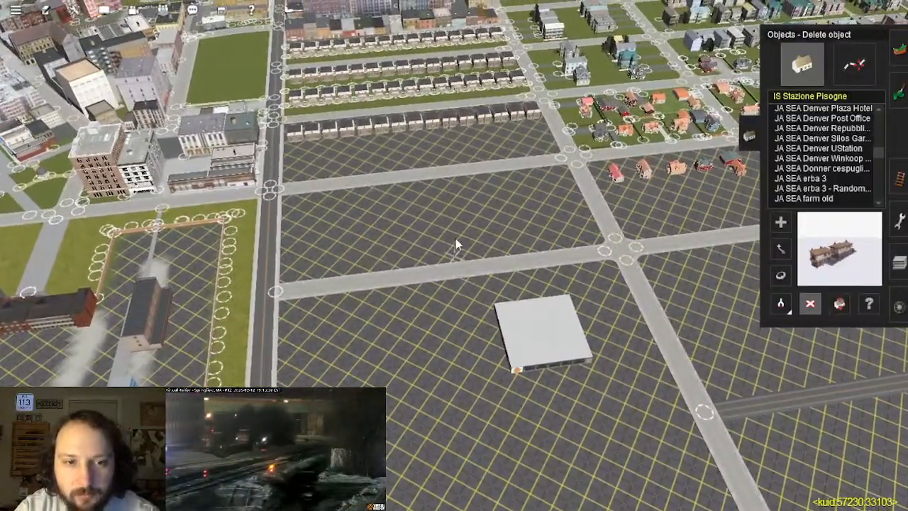
Step: Switch the editor to the interface layout with the filter, asset, tool and tool-option palettes
right_drag(458, 243, 890, 227)
click(104, 11)
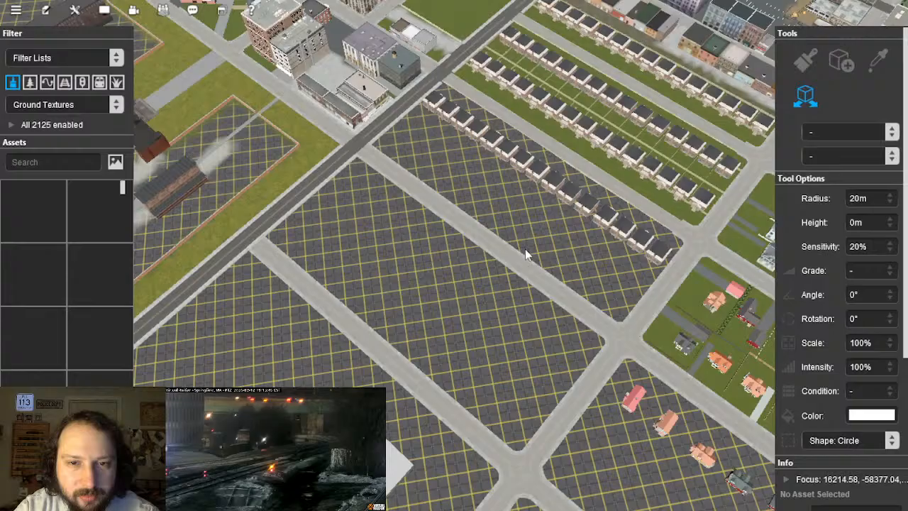
scroll(452, 303, down, 3)
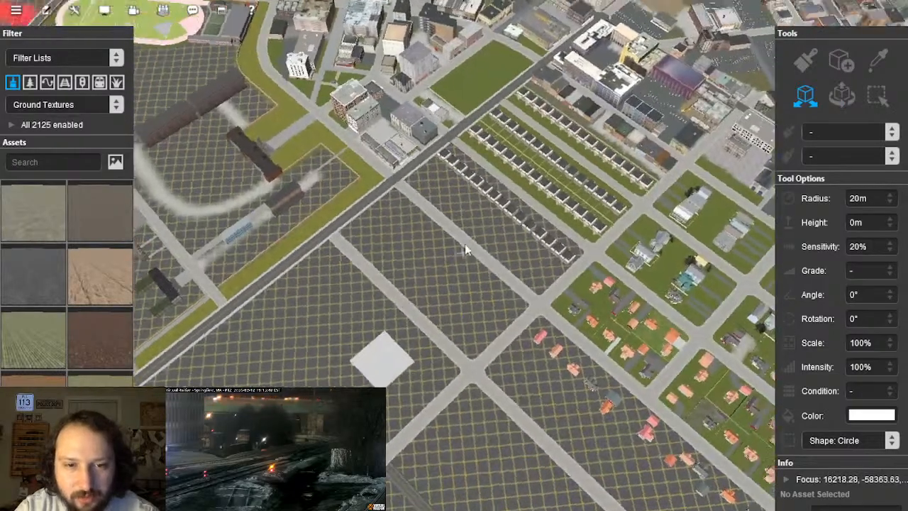
Step: Examine the row-house blocks, their back yards and the adjoining unfinished lots at low level and from above
key(Left)
right_click(490, 270)
key(Down)
scroll(466, 263, up, 4)
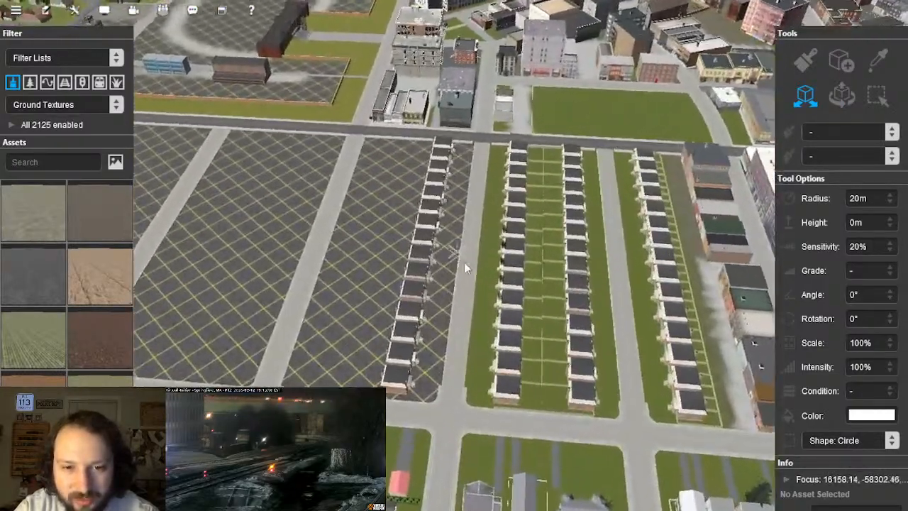
right_click(495, 291)
scroll(491, 291, up, 4)
key(Down)
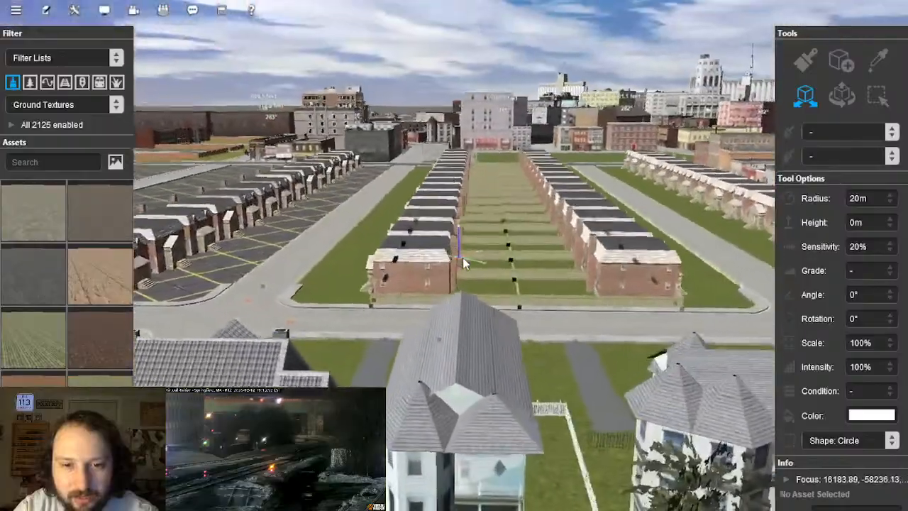
key(Up)
scroll(481, 264, down, 2)
scroll(480, 261, down, 2)
key(Up)
key(Right)
right_click(344, 309)
key(Left)
right_click(357, 351)
scroll(452, 255, down, 2)
key(Right)
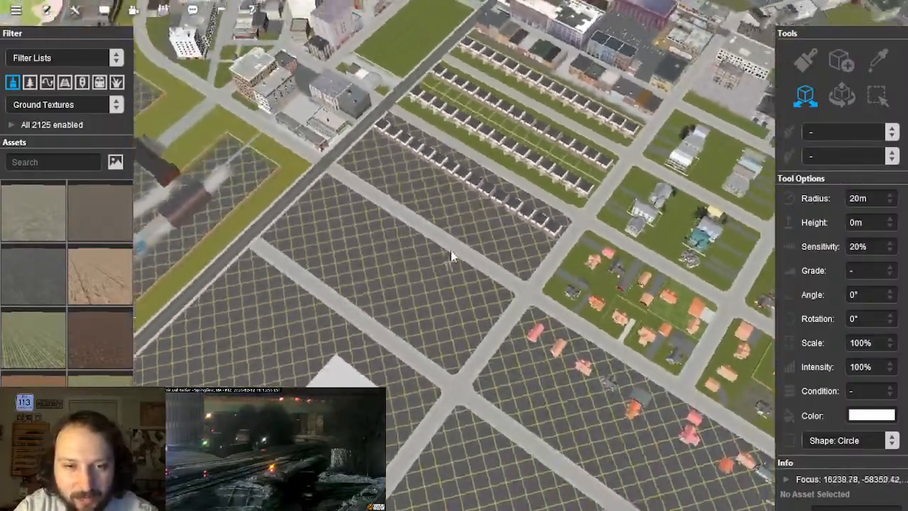
Step: Examine the row-house blocks and the adjoining empty paved blocks at a low angle and from overhead
right_click(456, 235)
key(Down)
scroll(450, 264, up, 3)
scroll(456, 265, down, 3)
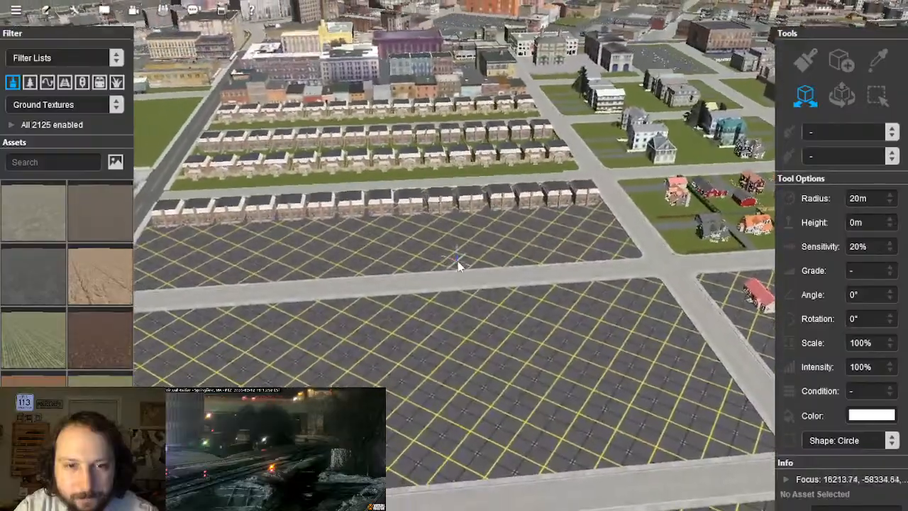
scroll(457, 252, down, 3)
key(Left)
key(Up)
scroll(459, 271, down, 3)
key(Left)
key(Up)
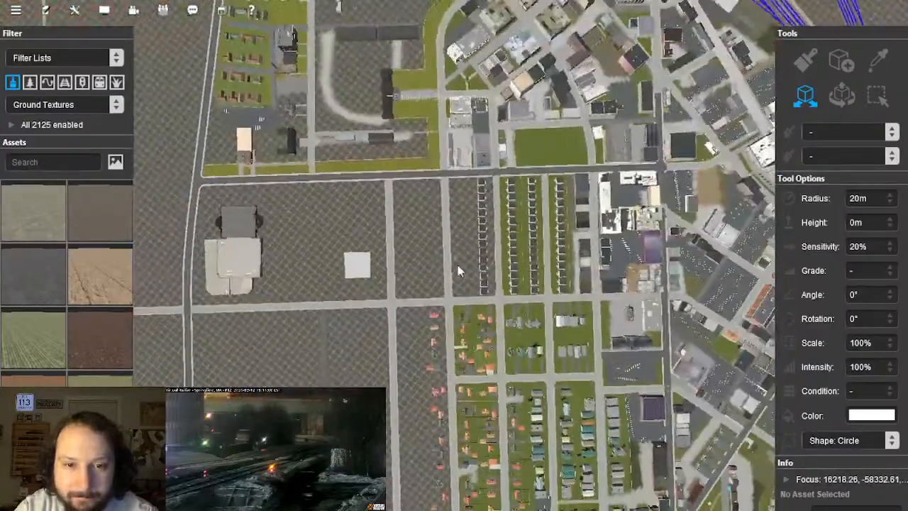
right_click(476, 264)
key(Down)
key(Right)
scroll(477, 252, up, 4)
scroll(534, 253, up, 2)
key(Left)
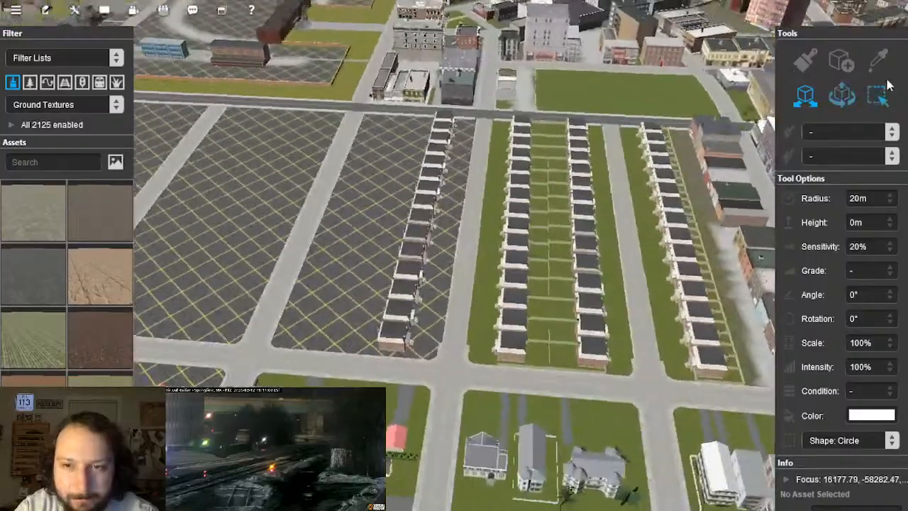
Step: Delete the single line of row houses standing on the unfinished paved block beside the grassed row-house blocks
click(848, 95)
key(Left)
scroll(426, 264, up, 4)
key(Left)
scroll(334, 271, up, 1)
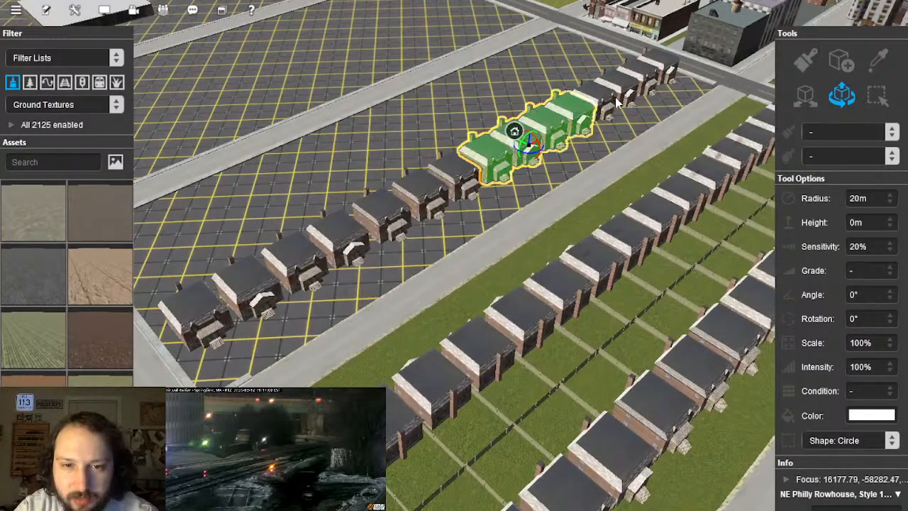
key(Right)
scroll(646, 225, down, 4)
right_click(567, 258)
key(Left)
key(Up)
click(569, 206)
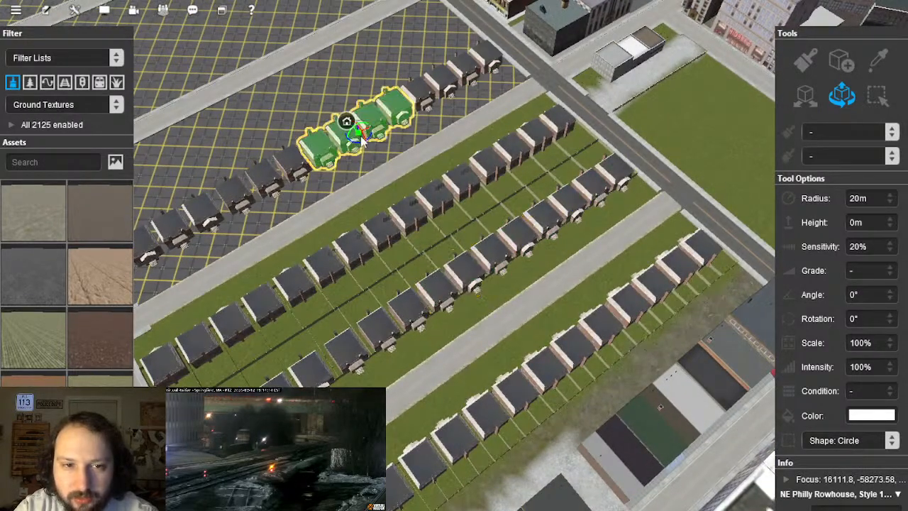
right_click(370, 274)
key(Right)
key(Down)
right_click(487, 215)
key(Left)
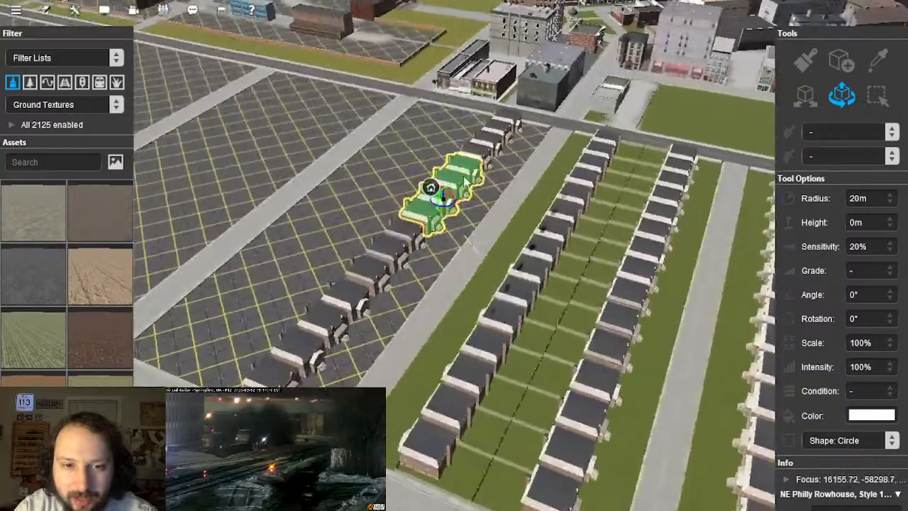
click(458, 130)
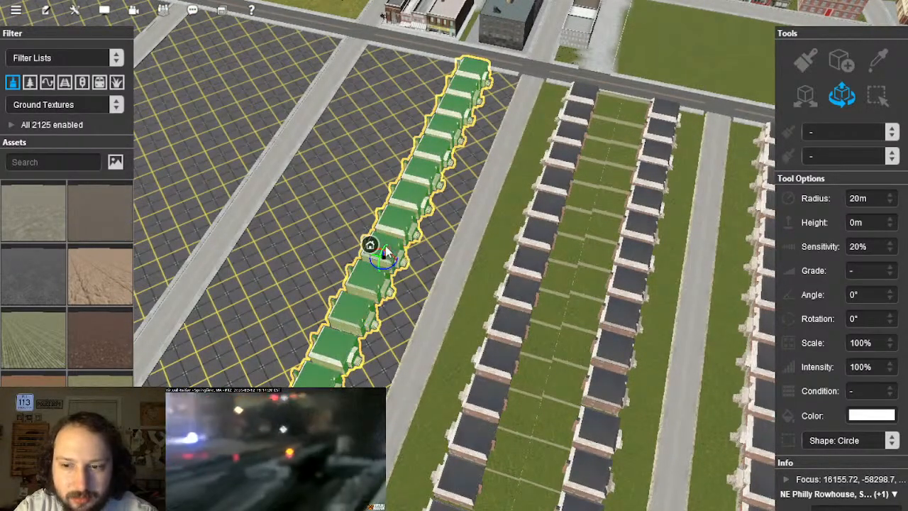
key(Delete)
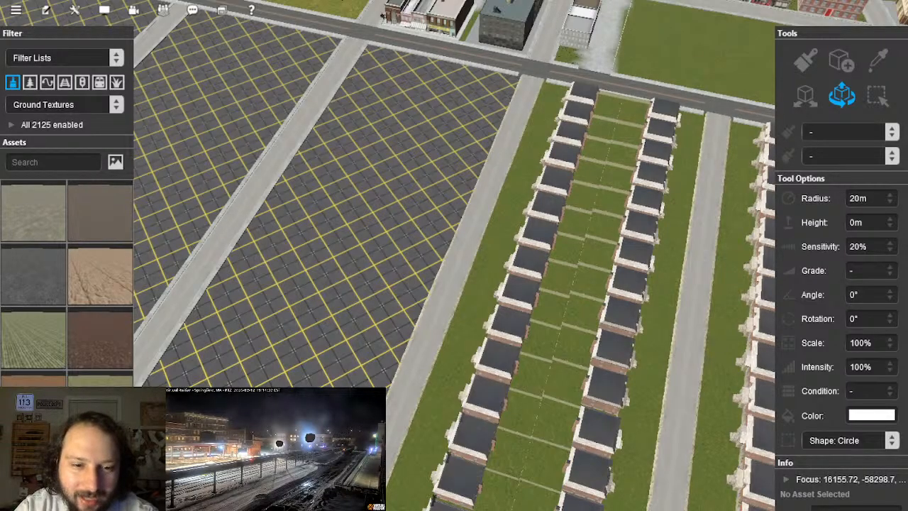
Step: Select the street-side fence, the long centre fence and the first cross fence of the grassed row-house block
scroll(594, 243, down, 5)
right_drag(594, 243, 624, 248)
scroll(433, 277, up, 5)
scroll(454, 256, down, 5)
scroll(410, 280, up, 5)
scroll(410, 280, up, 5)
key(Left)
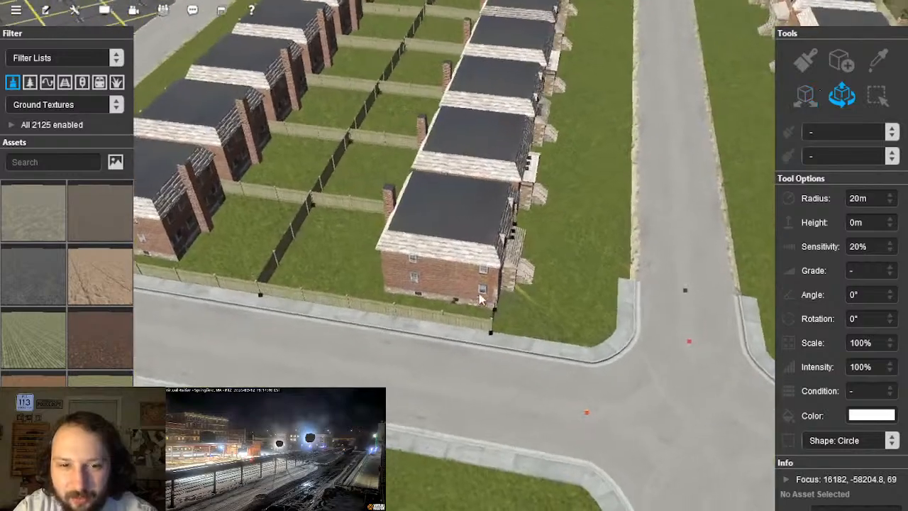
right_drag(288, 272, 359, 317)
scroll(359, 317, up, 3)
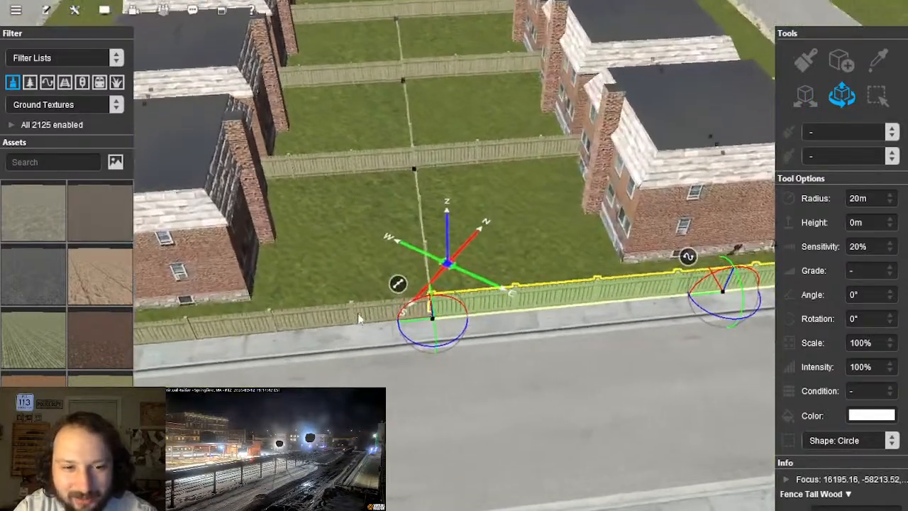
ctrl+click(468, 151)
ctrl+click(364, 155)
right_drag(505, 43, 455, 284)
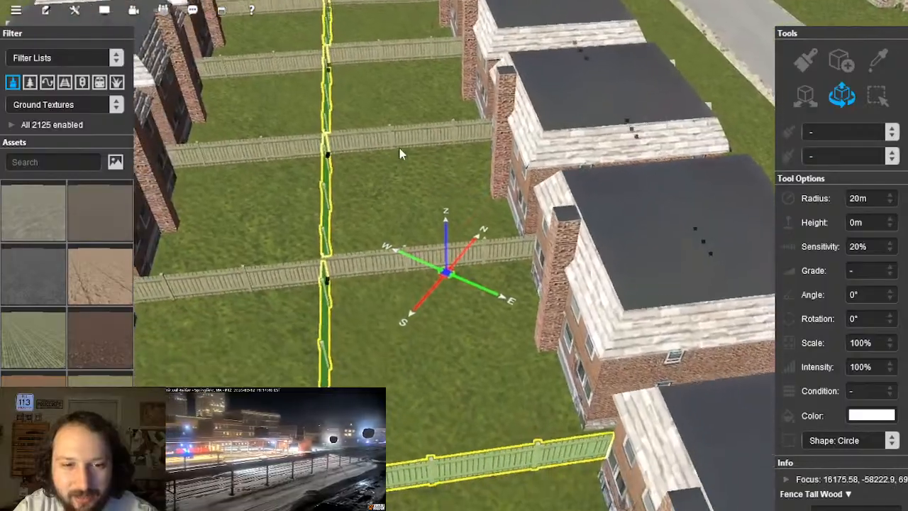
Step: Add the cross fences between the back yards on both sides of the centre fence to the selection
right_drag(400, 156, 485, 206)
ctrl+click(487, 248)
ctrl+click(481, 462)
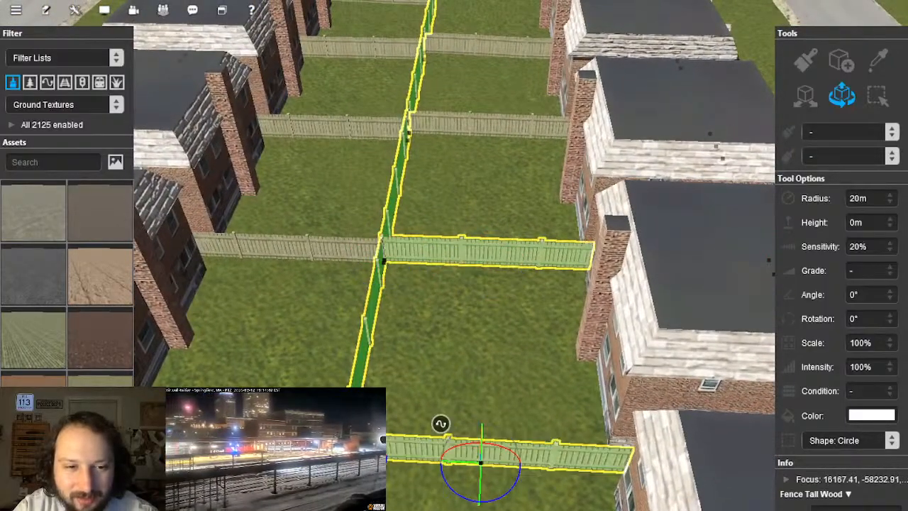
right_drag(512, 169, 449, 234)
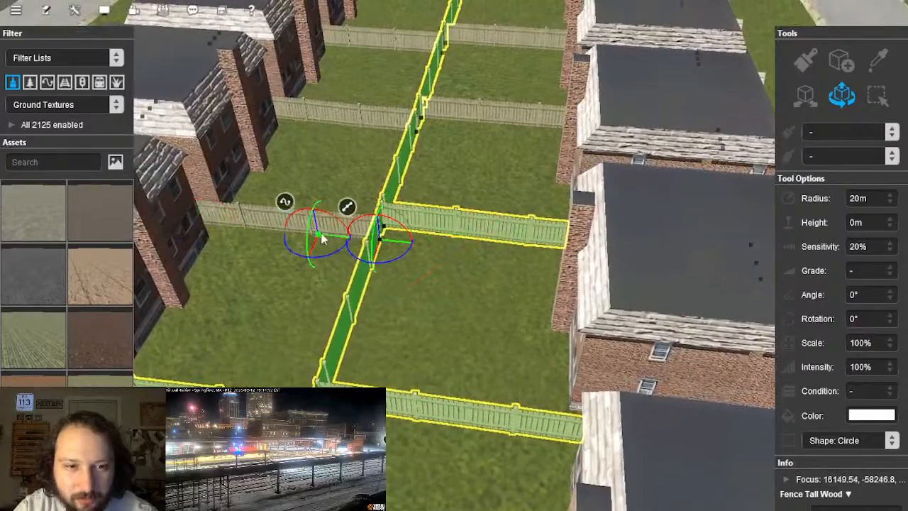
ctrl+click(320, 235)
ctrl+click(345, 123)
right_drag(463, 135, 450, 229)
ctrl+click(526, 285)
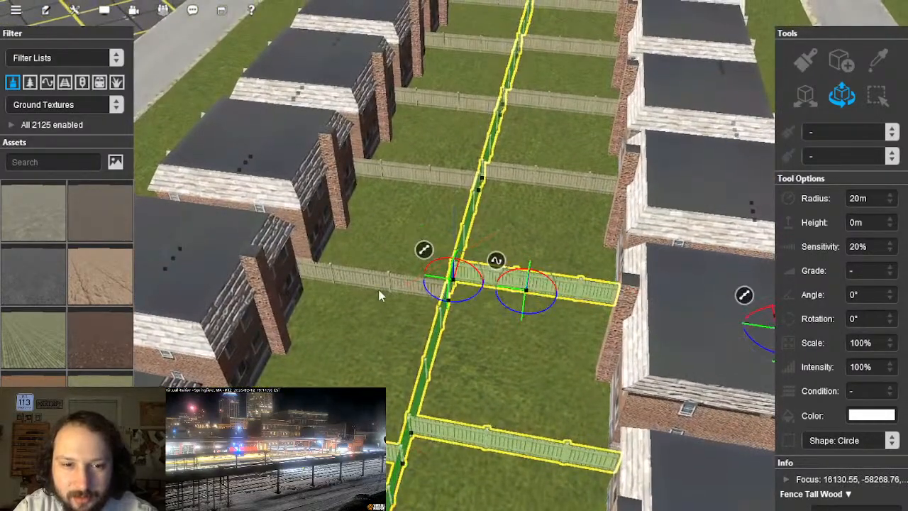
ctrl+click(553, 183)
right_drag(493, 178, 461, 119)
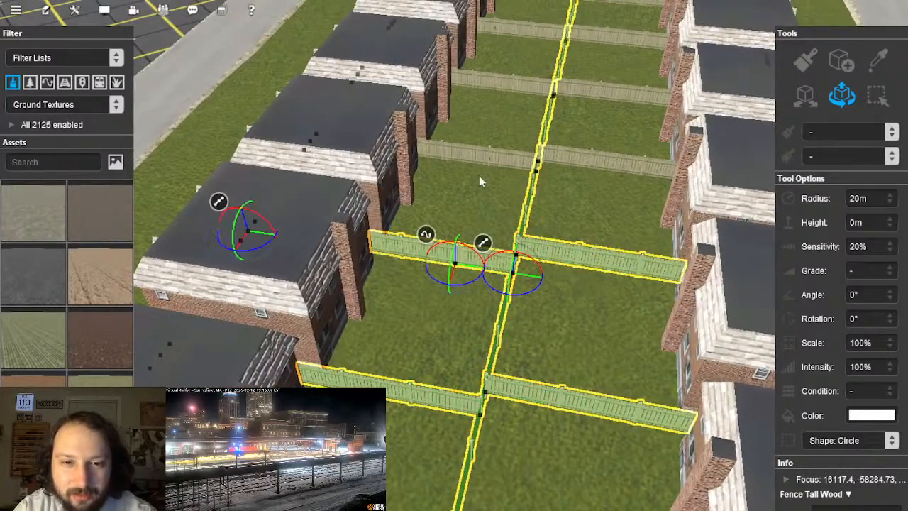
Step: Add the remaining yard fences and the row houses nearest the main road to the selection
right_drag(475, 142, 543, 298)
right_drag(469, 170, 543, 252)
right_drag(531, 152, 423, 196)
click(420, 192)
double_click(511, 298)
right_drag(511, 297, 570, 288)
ctrl+click(573, 291)
ctrl+click(389, 185)
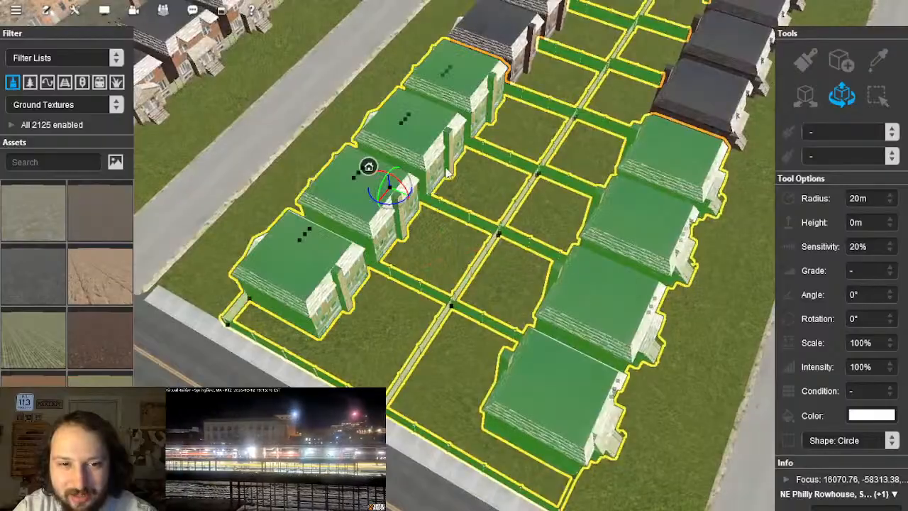
Step: Add the small wooden gates between the house fronts and more houses along the middle of the block to the selection
right_drag(512, 177, 521, 188)
scroll(521, 188, down, 3)
right_drag(567, 405, 426, 319)
scroll(424, 284, up, 8)
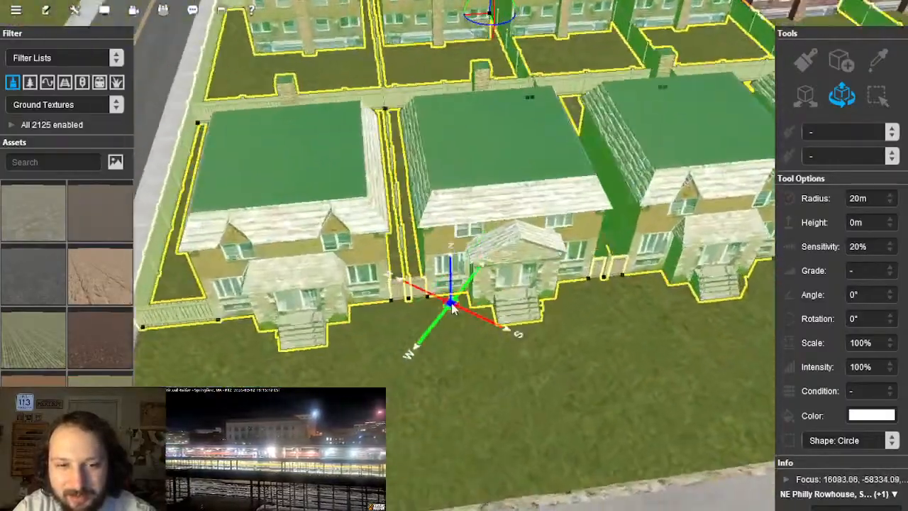
scroll(422, 272, up, 2)
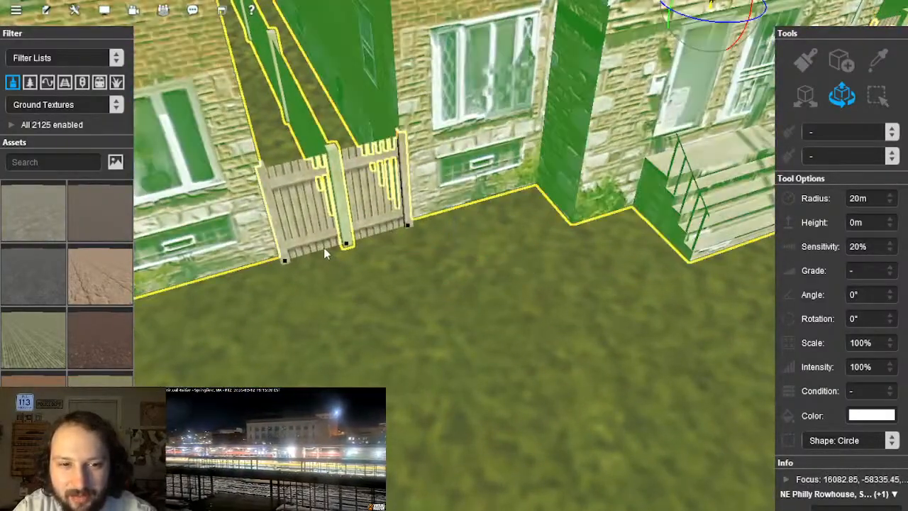
scroll(440, 273, down, 8)
right_drag(450, 294, 439, 249)
scroll(468, 242, down, 3)
ctrl+click(437, 249)
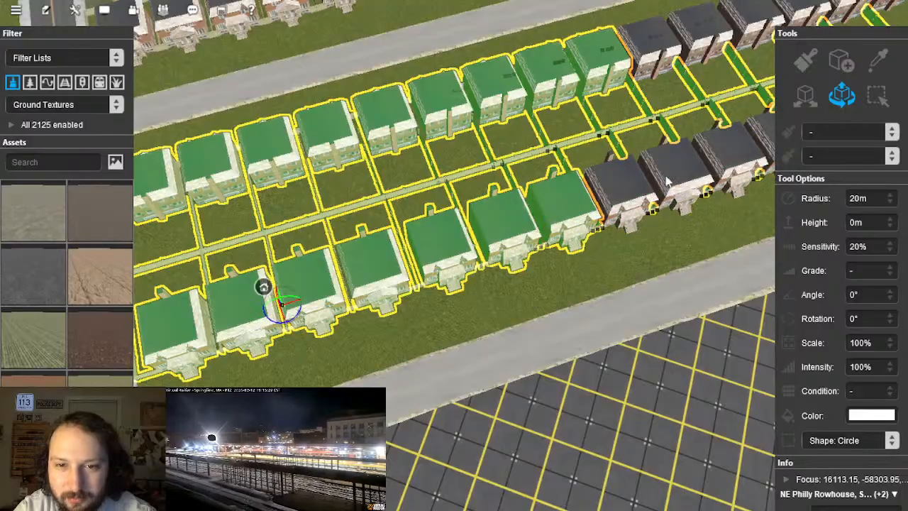
Step: Add the remaining row houses on both sides at the residential end of the block to the selection
right_drag(673, 175, 406, 201)
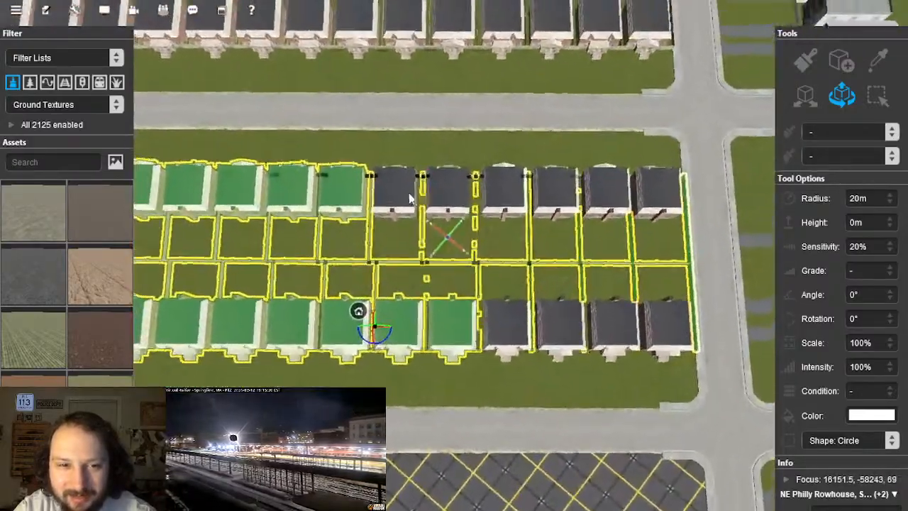
ctrl+click(402, 203)
ctrl+click(454, 220)
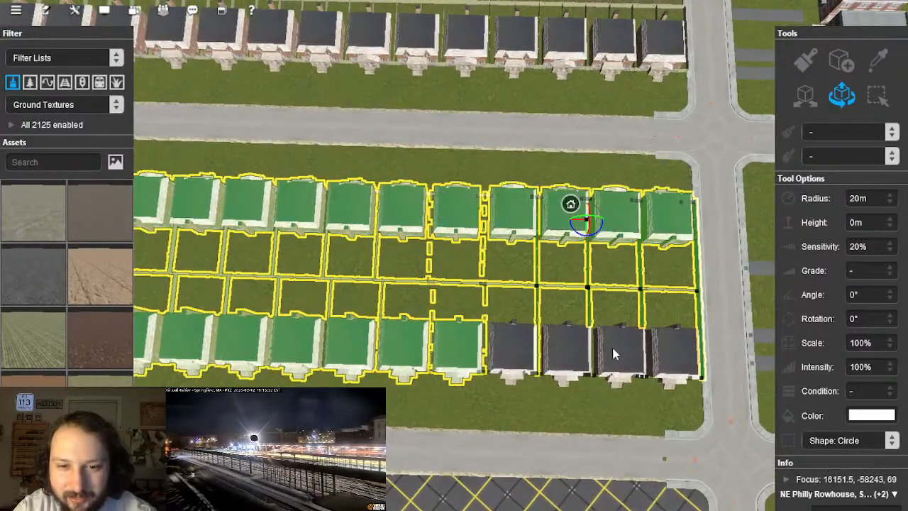
right_drag(500, 320, 874, 102)
Step: Copy the selected houses, fences and gates onto the cleared paved block and centre the copy between its surrounding streets
right_drag(326, 298, 424, 258)
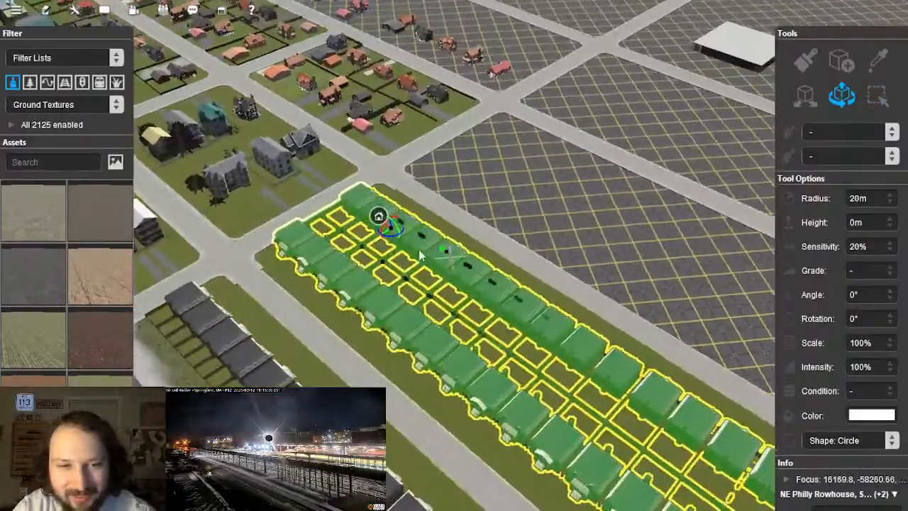
drag(570, 175, 541, 171)
right_drag(557, 186, 468, 282)
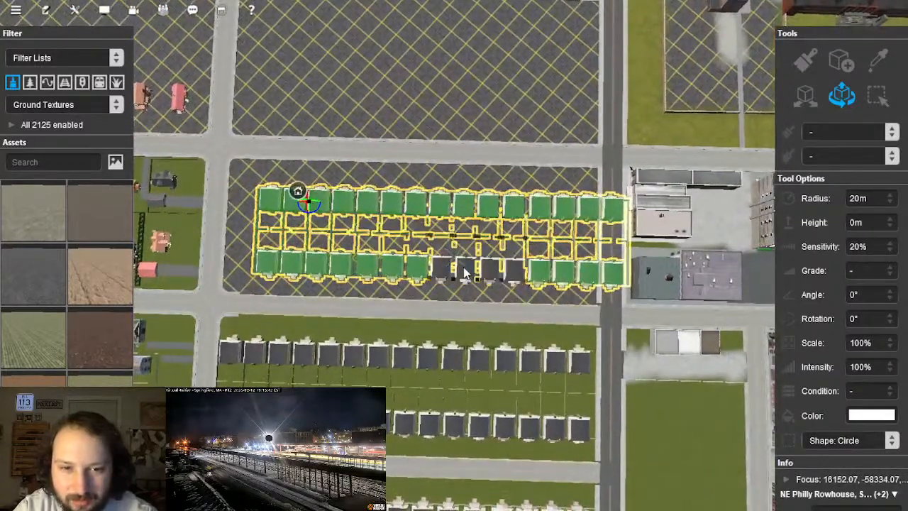
drag(467, 259, 467, 259)
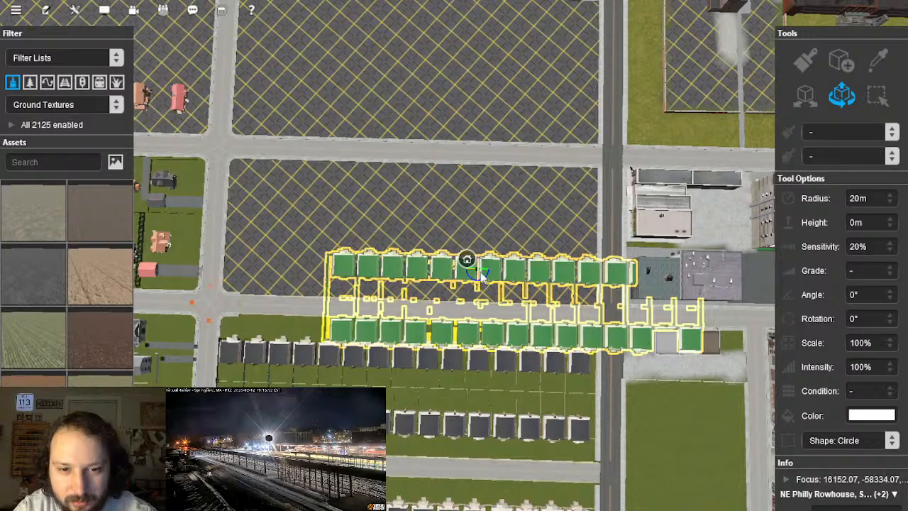
drag(480, 277, 369, 199)
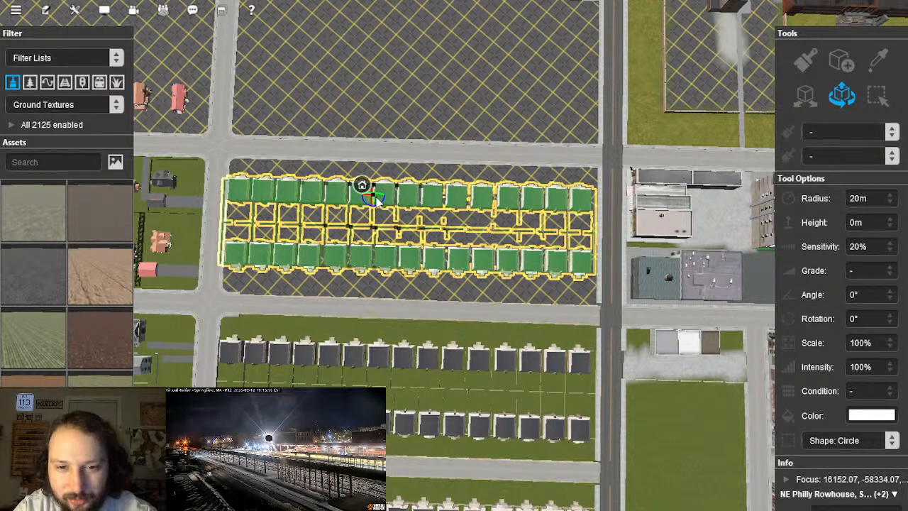
Step: Check the copied row-house block's alignment with the sidewalks along its front and at both end corners, and clear the selection
right_drag(317, 286, 456, 259)
scroll(440, 249, down, 3)
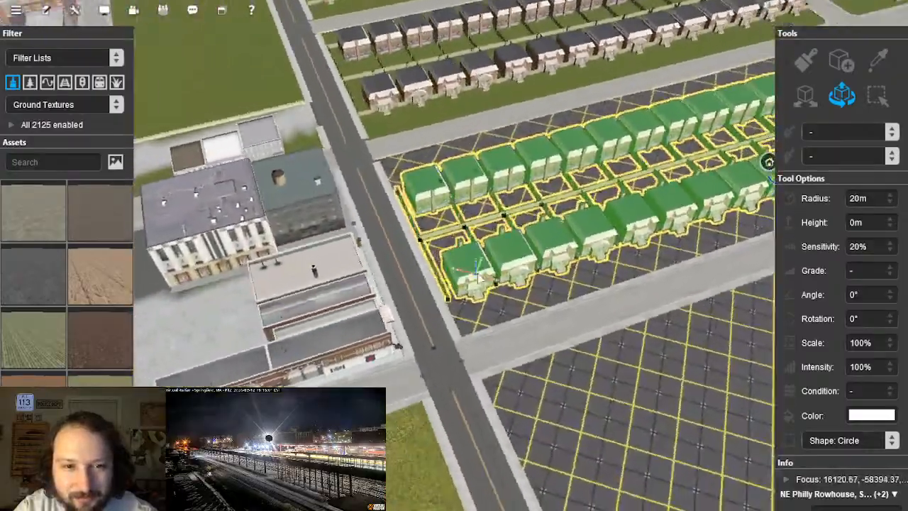
scroll(456, 267, up, 4)
scroll(461, 258, down, 4)
right_drag(600, 258, 505, 263)
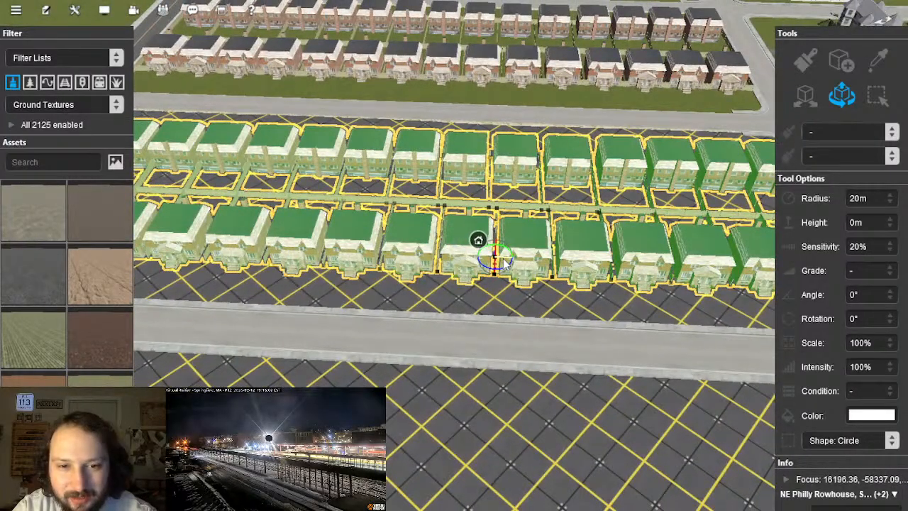
right_drag(653, 291, 642, 266)
right_click(596, 284)
scroll(514, 274, up, 3)
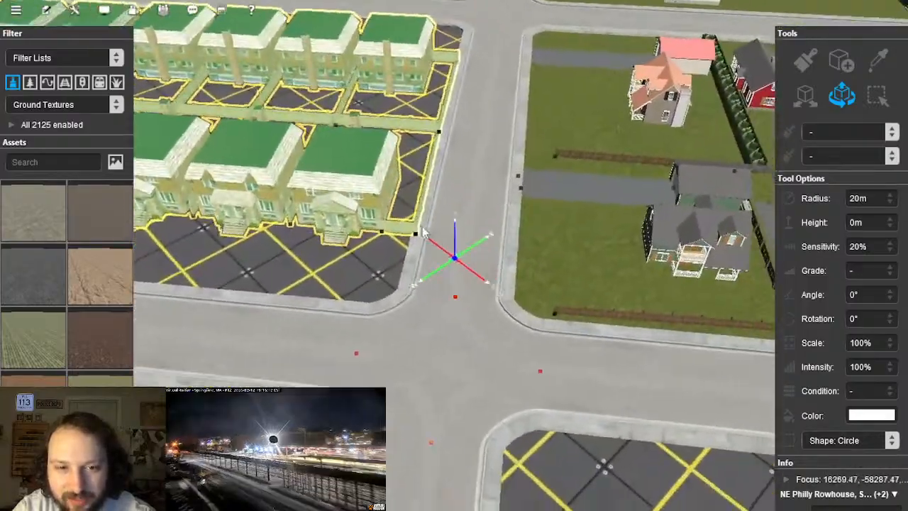
scroll(428, 237, down, 6)
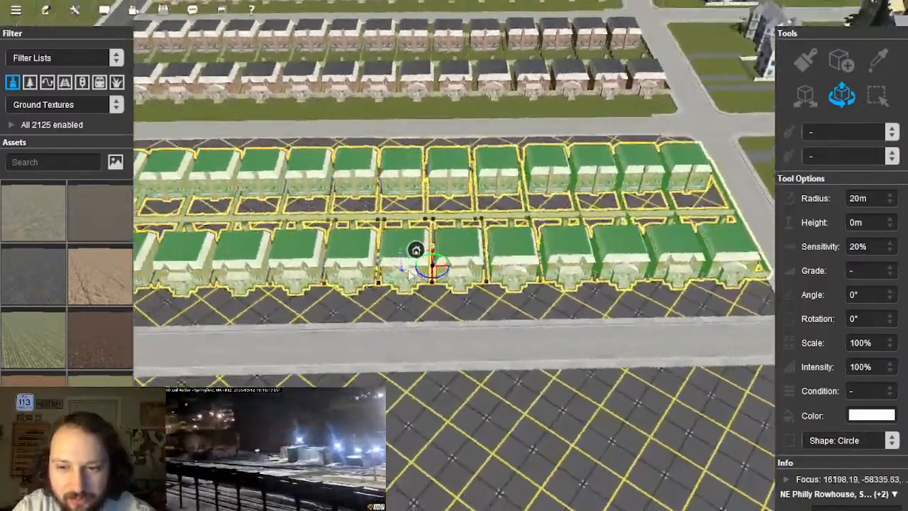
right_drag(410, 278, 526, 257)
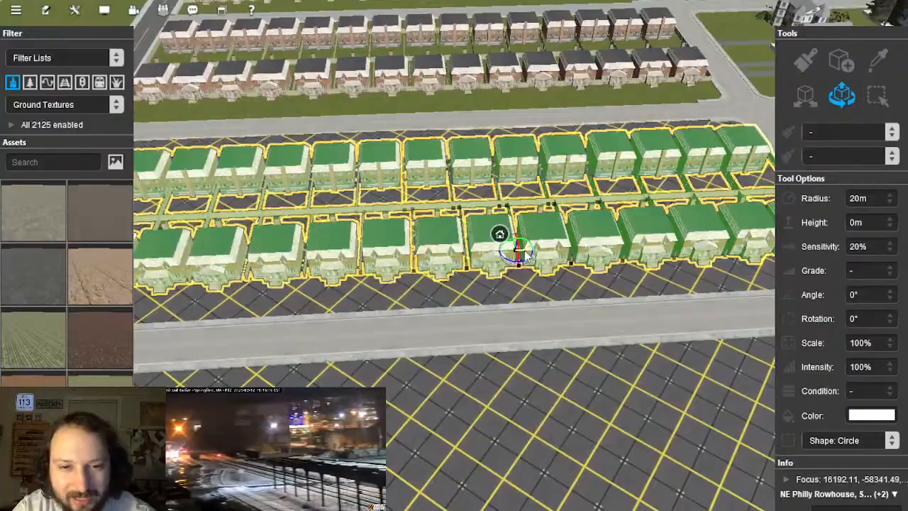
right_click(213, 285)
right_click(221, 238)
scroll(341, 273, up, 4)
right_drag(362, 278, 431, 279)
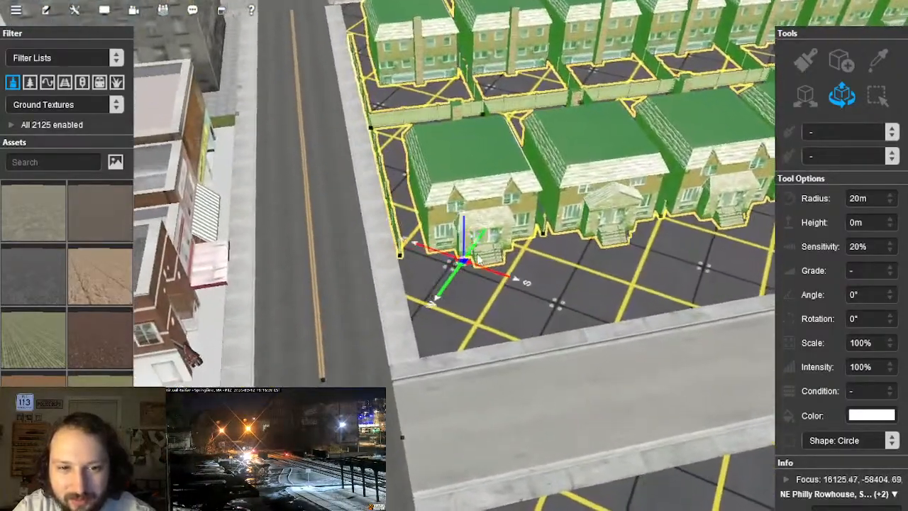
scroll(461, 257, down, 3)
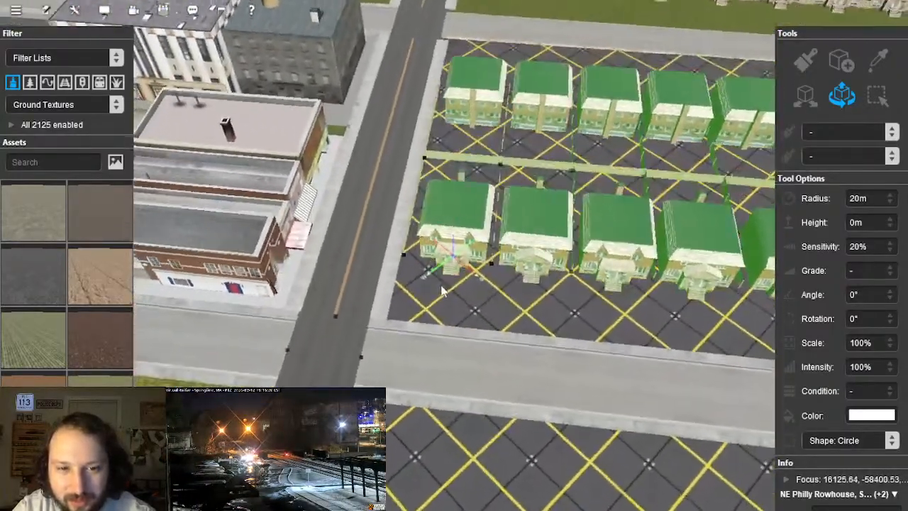
scroll(443, 291, up, 2)
click(475, 276)
Step: Sample the tall wood fence from the copied row-house block as the asset to place
scroll(440, 209, down, 4)
right_drag(436, 209, 797, 121)
scroll(452, 293, up, 3)
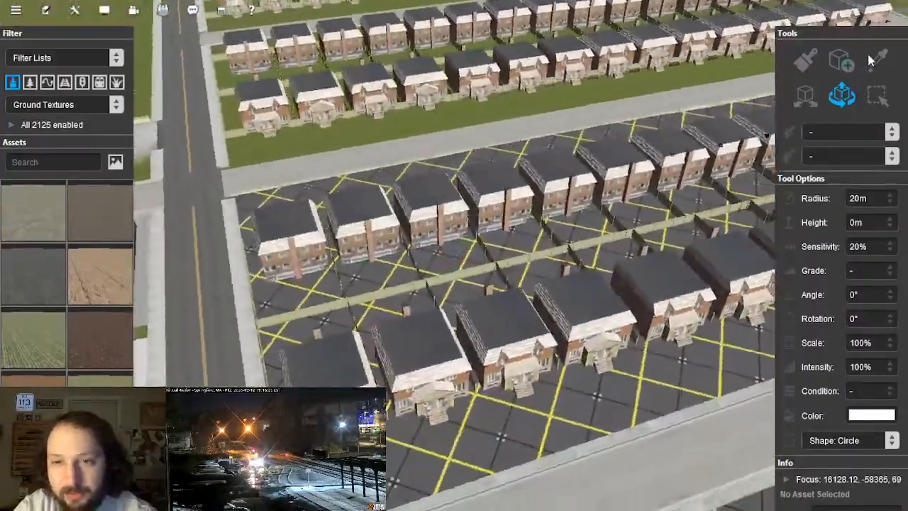
click(877, 61)
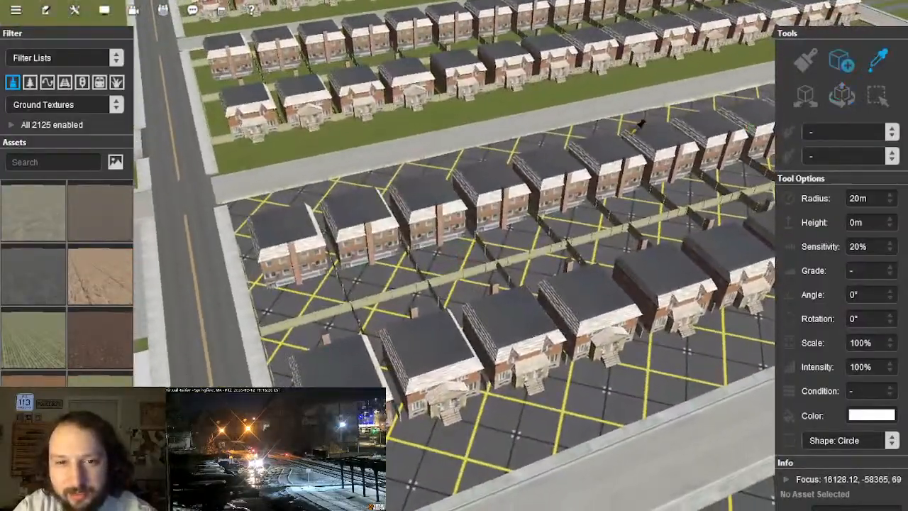
scroll(568, 210, up, 3)
click(587, 225)
Step: Close the first two gaps between the front row houses with short tall-wood fence sections, starting at the main-road end
right_drag(576, 401, 399, 321)
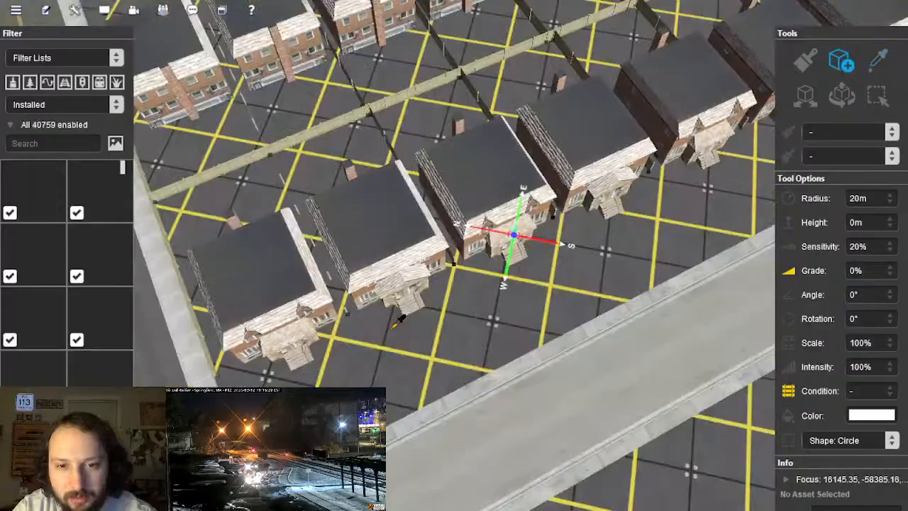
scroll(398, 321, up, 6)
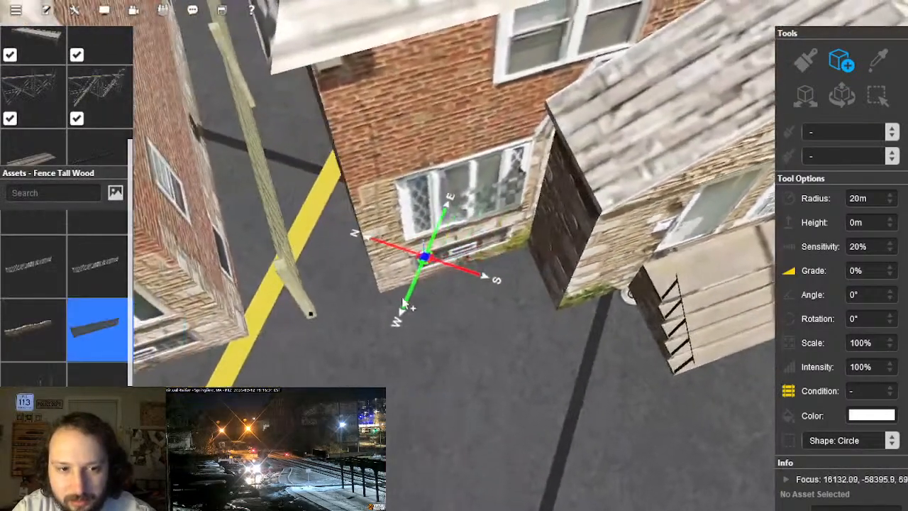
right_drag(403, 304, 298, 343)
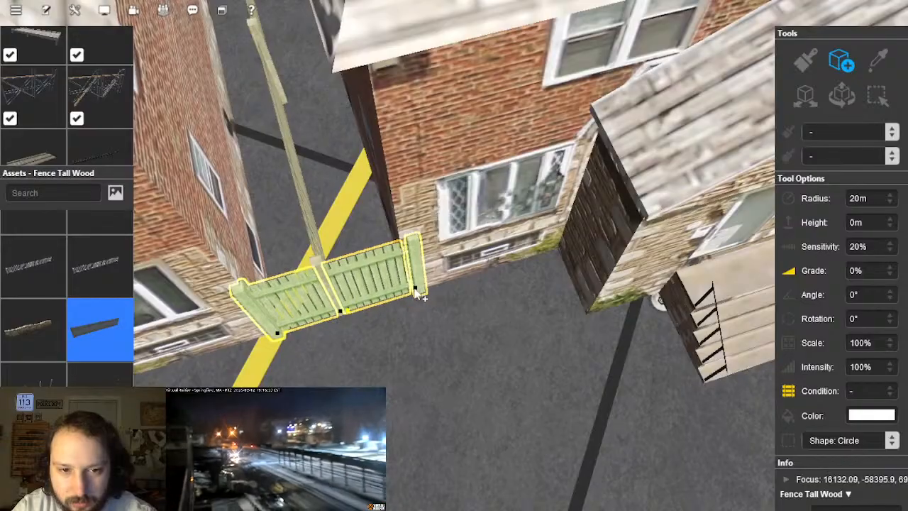
scroll(426, 305, down, 6)
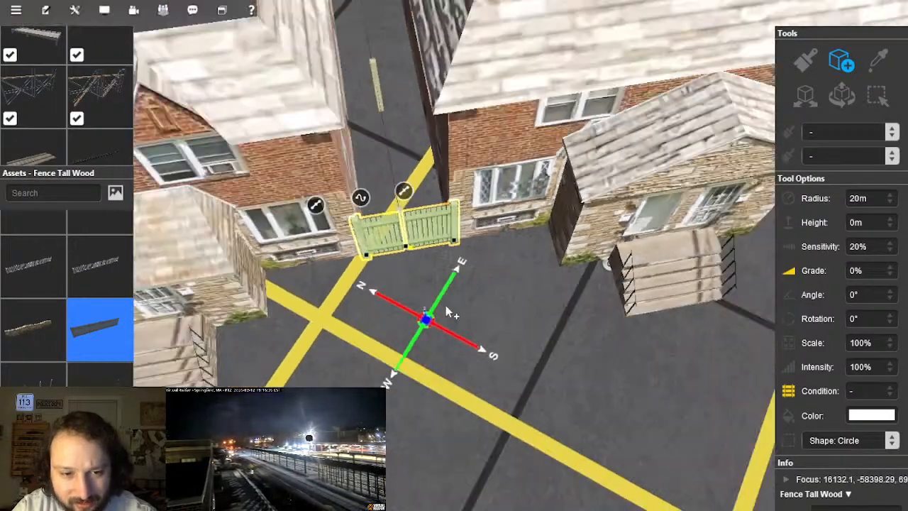
right_drag(603, 257, 523, 264)
scroll(523, 264, up, 6)
right_drag(428, 272, 370, 239)
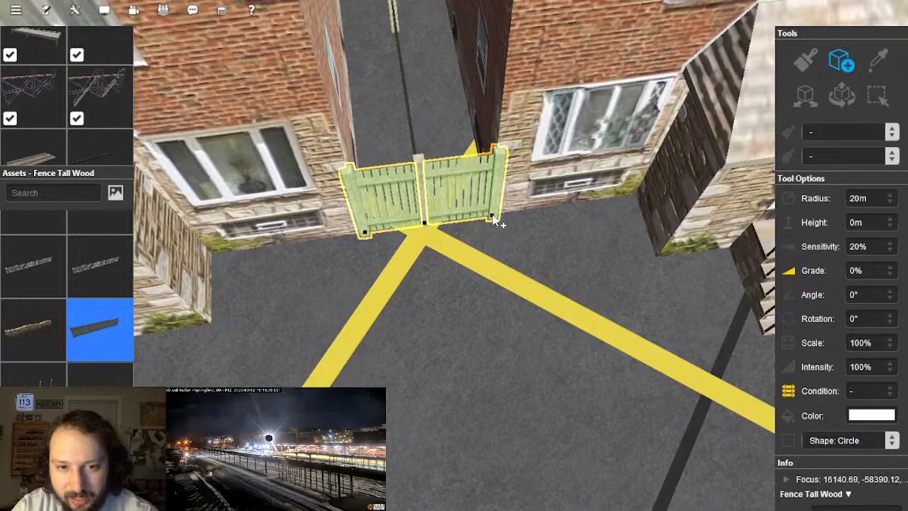
Step: Place a tall-wood fence gate across the third gap in the front row, joining the two house corners
right_click(541, 227)
scroll(561, 217, down, 5)
right_click(622, 177)
scroll(553, 227, up, 5)
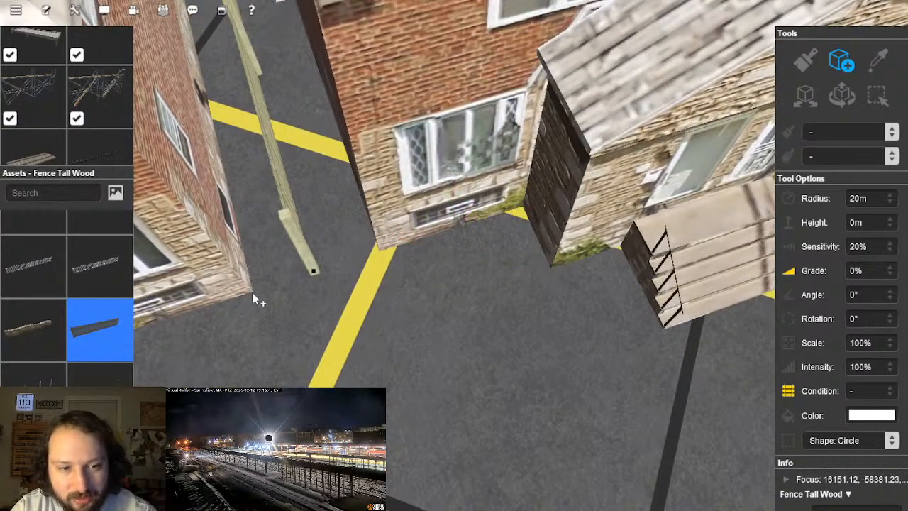
click(254, 291)
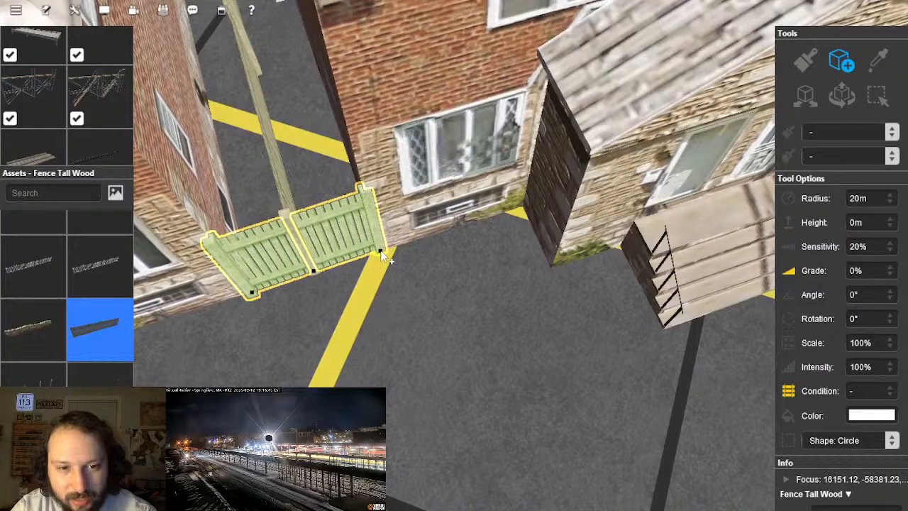
Step: Fence off the fourth gap in the front row from corner to corner of the neighbouring houses
scroll(510, 249, down, 4)
right_click(596, 224)
right_click(635, 205)
scroll(497, 250, up, 5)
right_click(483, 213)
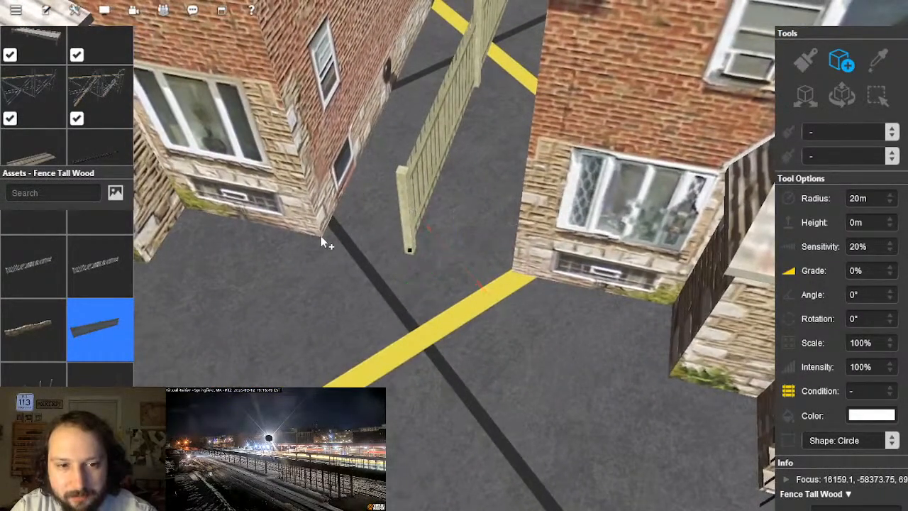
click(323, 238)
mouse_move(506, 279)
mouse_down()
mouse_move(518, 281)
mouse_move(512, 271)
mouse_up()
Step: Add a tall-wood fence gate across the fifth gap between the front row houses
right_drag(564, 311, 430, 222)
scroll(469, 269, down, 5)
scroll(463, 269, down, 8)
scroll(483, 255, up, 8)
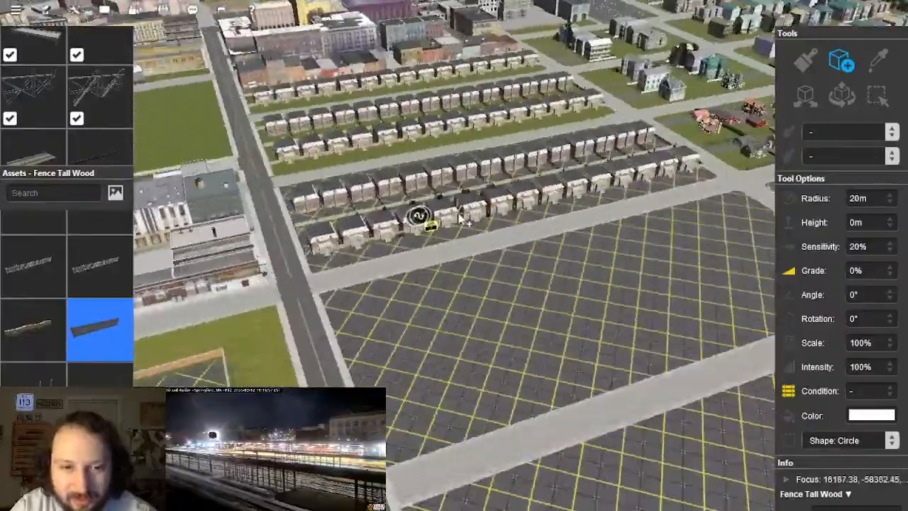
scroll(483, 304, up, 10)
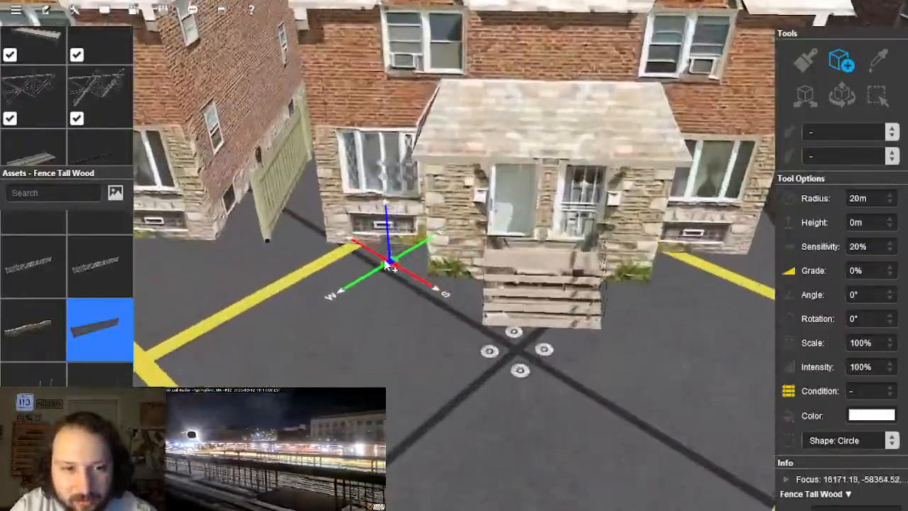
right_drag(388, 264, 408, 250)
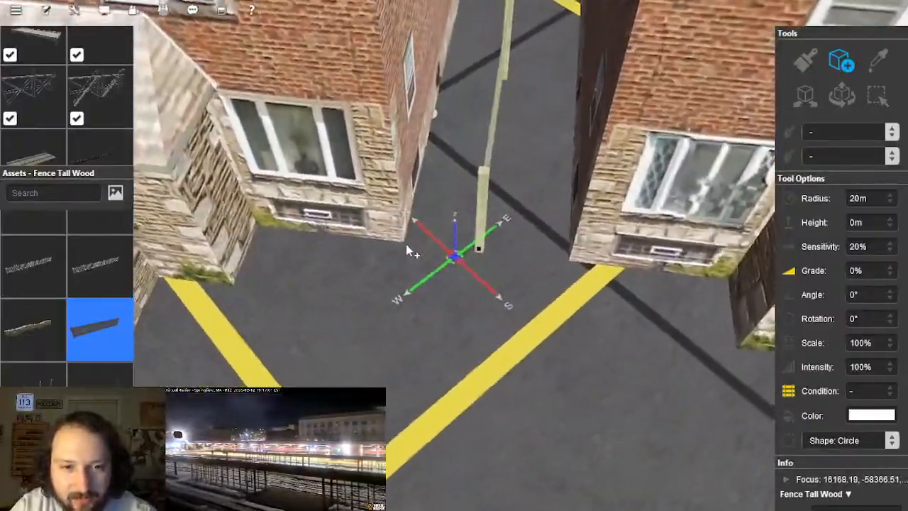
drag(403, 240, 566, 261)
Step: Close the sixth and seventh gaps in the front row with tall-wood fence gates
right_drag(609, 268, 511, 238)
scroll(612, 264, down, 5)
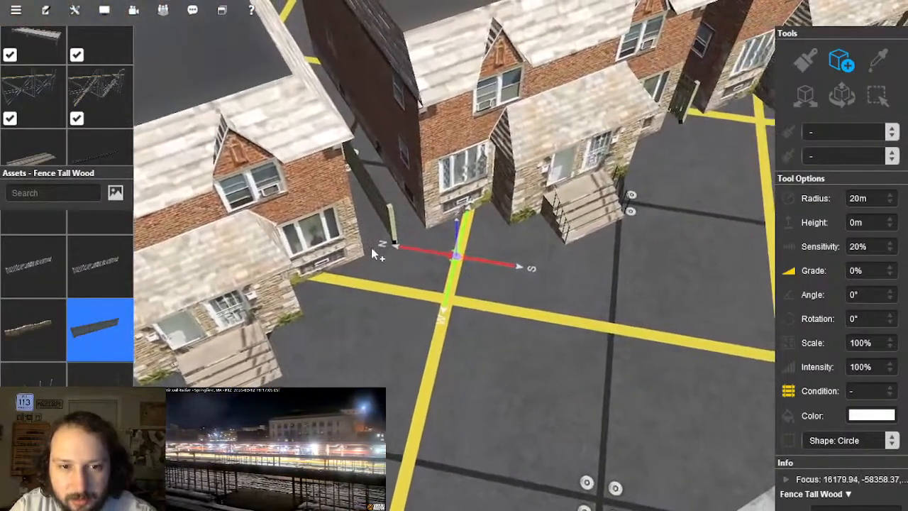
drag(363, 256, 431, 236)
right_drag(494, 210, 557, 224)
right_click(562, 243)
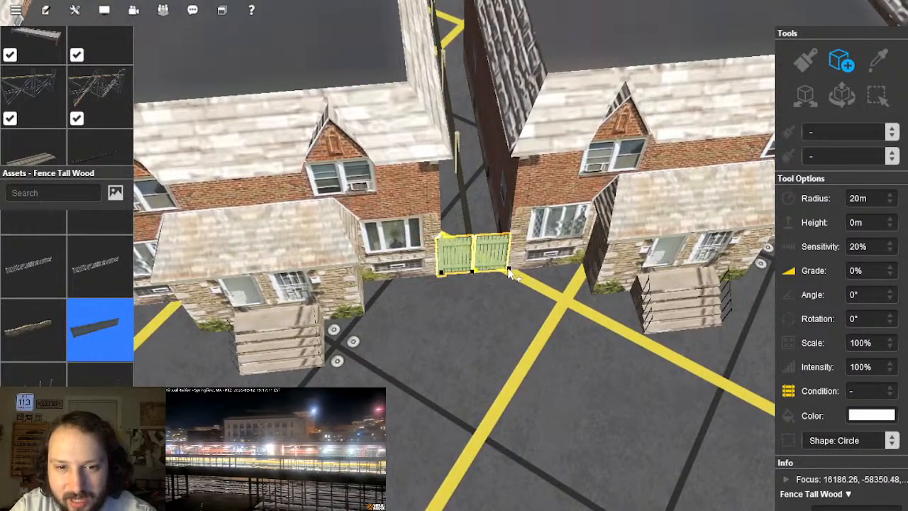
drag(509, 276, 509, 275)
Step: Place a tall-wood fence gate between the house corners at the eighth gap in the front row
scroll(525, 262, down, 5)
right_drag(560, 248, 477, 234)
scroll(477, 234, up, 4)
right_drag(447, 202, 456, 219)
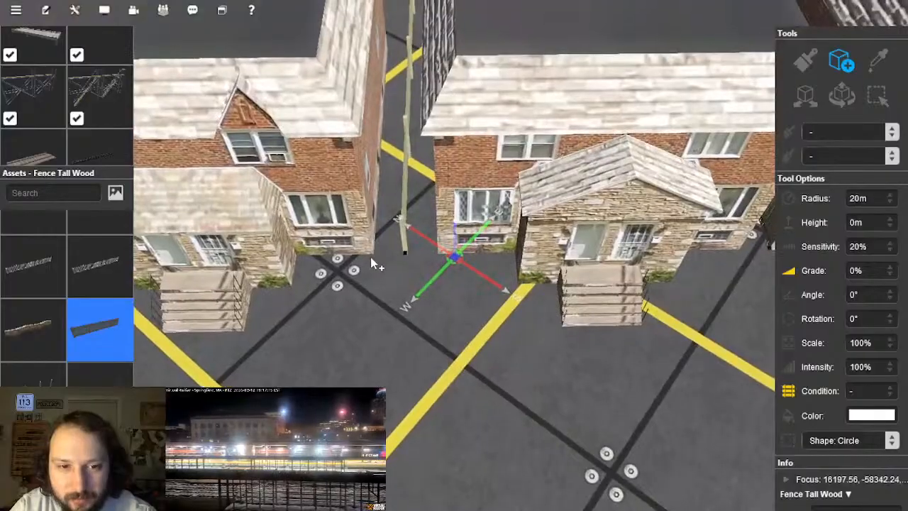
drag(371, 255, 449, 261)
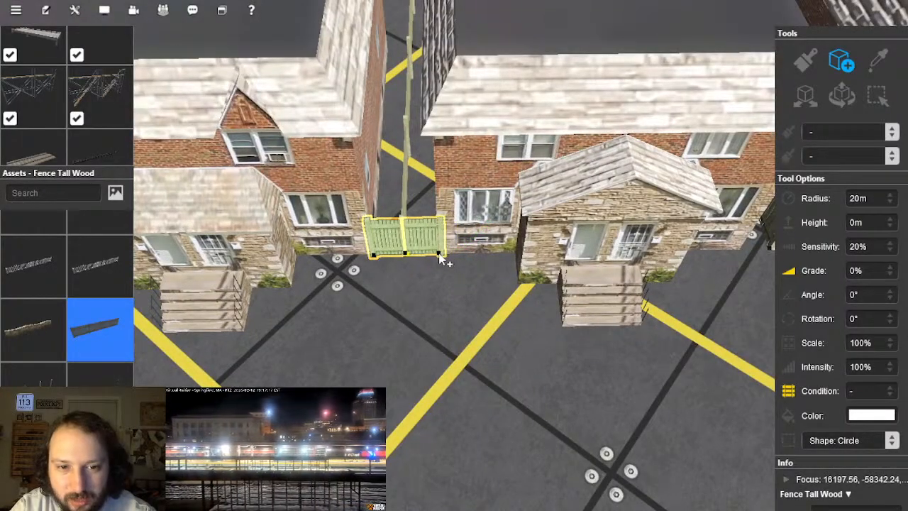
Step: Fence off the ninth gap in the front row, meeting the end of the dividing fence between the houses
scroll(735, 337, down, 5)
key(Left)
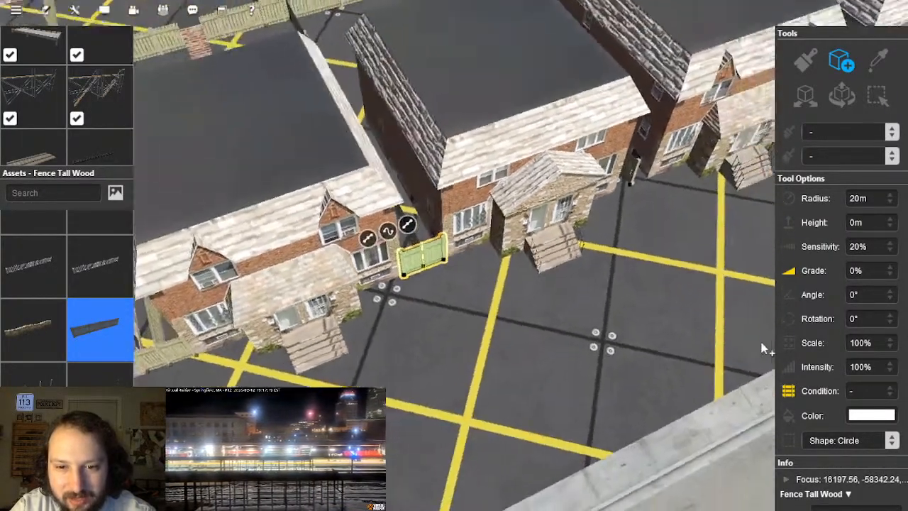
right_click(752, 341)
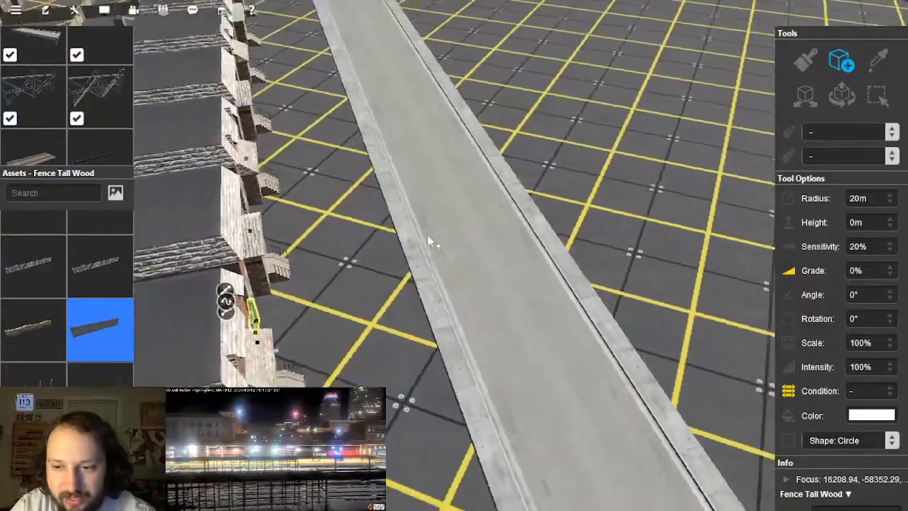
key(Right)
right_click(422, 243)
right_click(430, 208)
key(Right)
scroll(457, 227, up, 6)
right_click(446, 181)
key(Right)
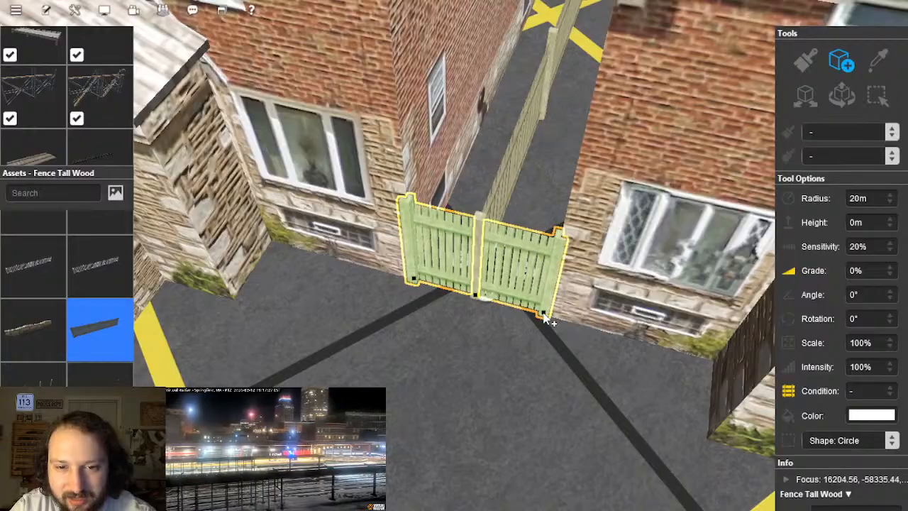
Step: Add a tall-wood fence gate across the tenth gap in the front row
scroll(568, 319, down, 4)
right_click(717, 341)
right_click(624, 220)
right_click(489, 185)
scroll(476, 221, up, 5)
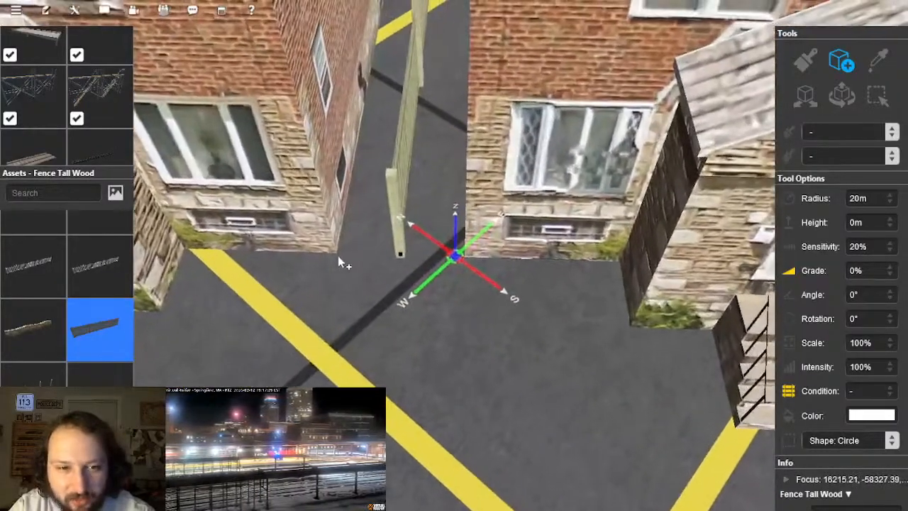
drag(337, 257, 471, 268)
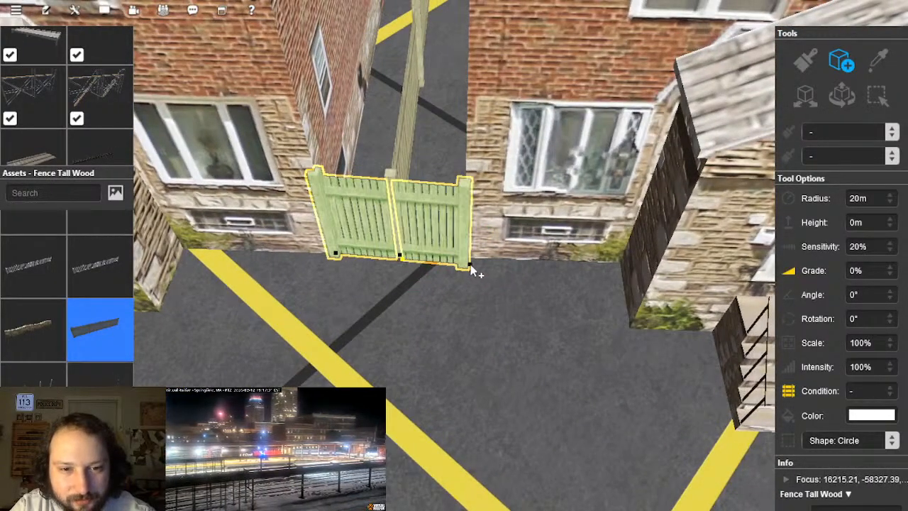
Step: Close the eleventh gap between the front row houses with a tall-wood fence gate
scroll(466, 261, down, 6)
right_drag(412, 298, 441, 165)
scroll(431, 239, up, 10)
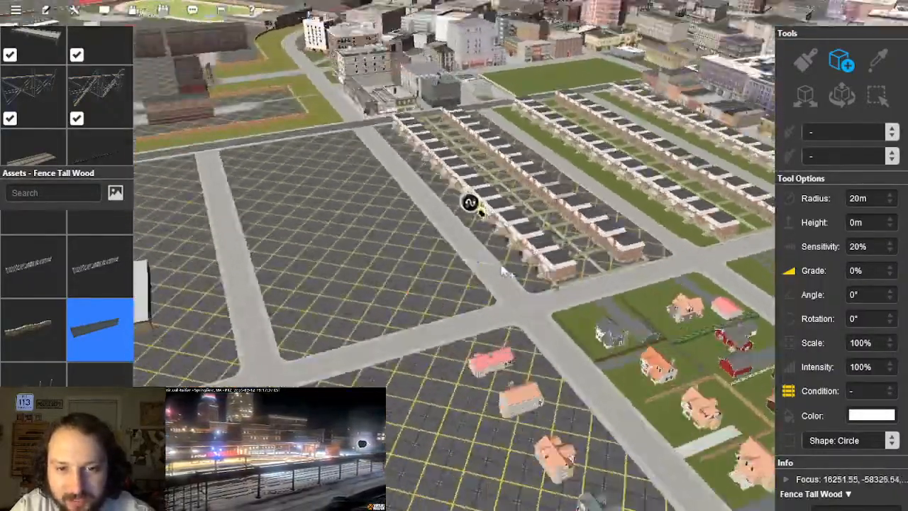
scroll(426, 257, up, 6)
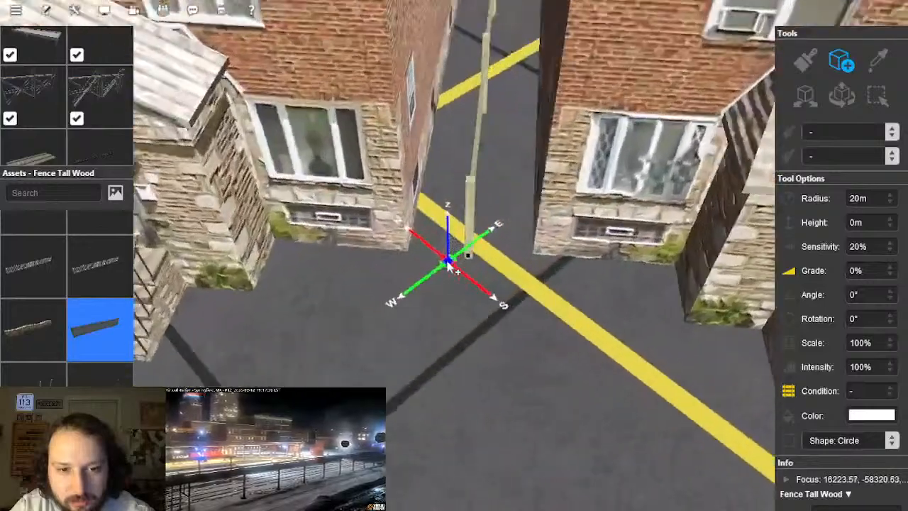
drag(416, 242, 557, 250)
Step: Place a tall-wood fence gate across the twelfth gap in the front row, corner to corner
scroll(558, 249, down, 5)
right_click(642, 259)
right_click(596, 188)
scroll(483, 220, up, 8)
drag(351, 298, 483, 278)
Step: Try to fine-adjust the newly placed gate at the twelfth gap, and undo the change
click(841, 96)
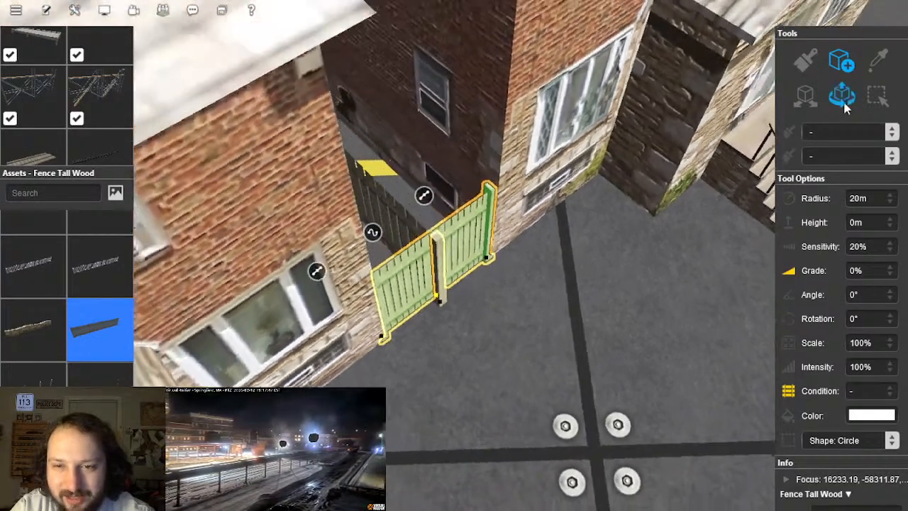
drag(457, 326, 461, 334)
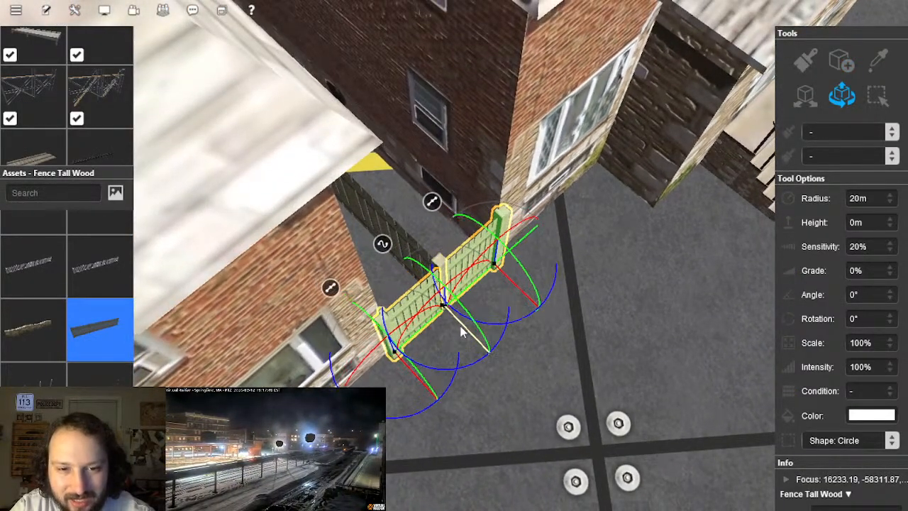
key(ctrl+z)
Step: Add a tall-wood fence gate at the second-to-last gap of the front row near the residential end
scroll(582, 286, down, 8)
right_drag(569, 266, 476, 259)
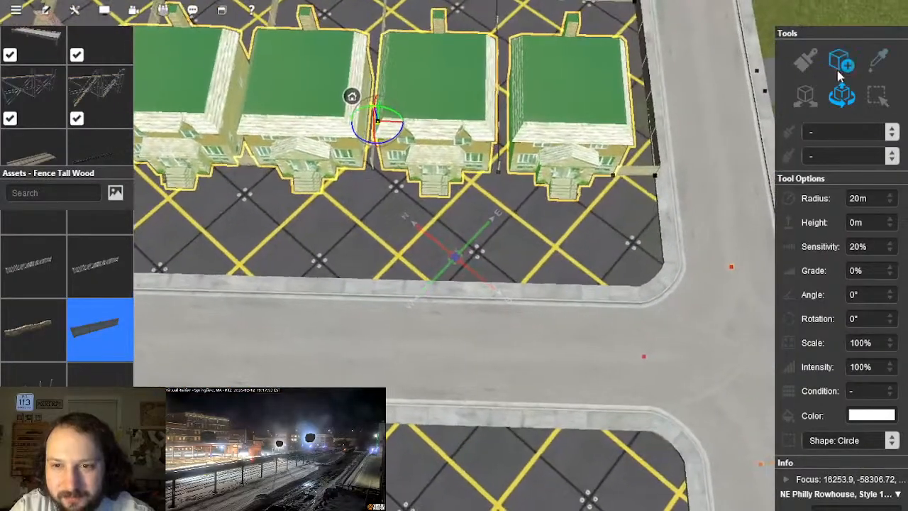
scroll(412, 212, up, 8)
right_drag(380, 176, 392, 263)
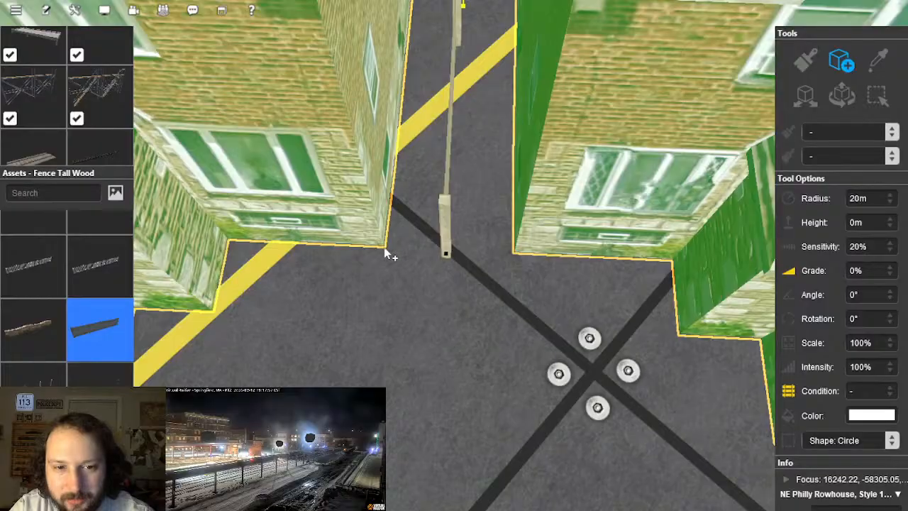
click(387, 249)
Step: Close the last gap at the residential end with a tall-wood fence gate and fine-adjust it against the house fronts
right_drag(520, 265, 327, 261)
drag(327, 263, 467, 268)
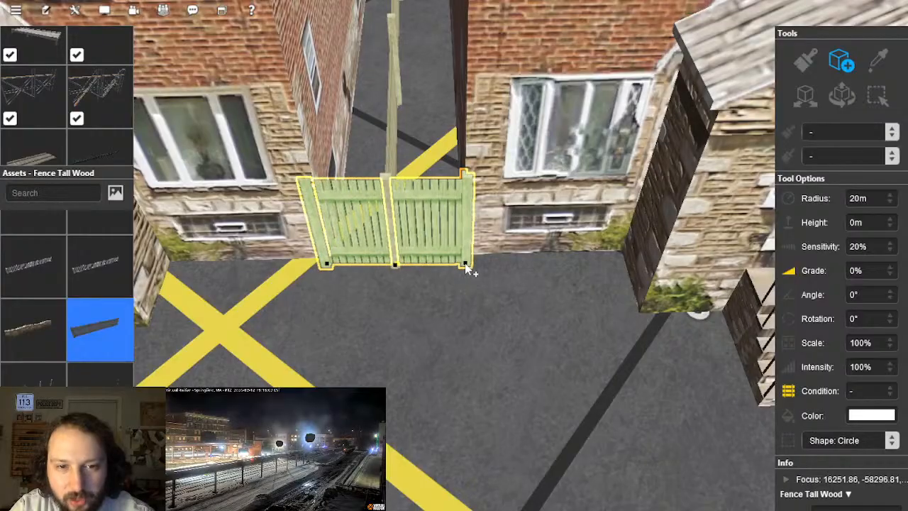
scroll(467, 268, down, 5)
right_drag(467, 268, 539, 248)
scroll(540, 248, up, 5)
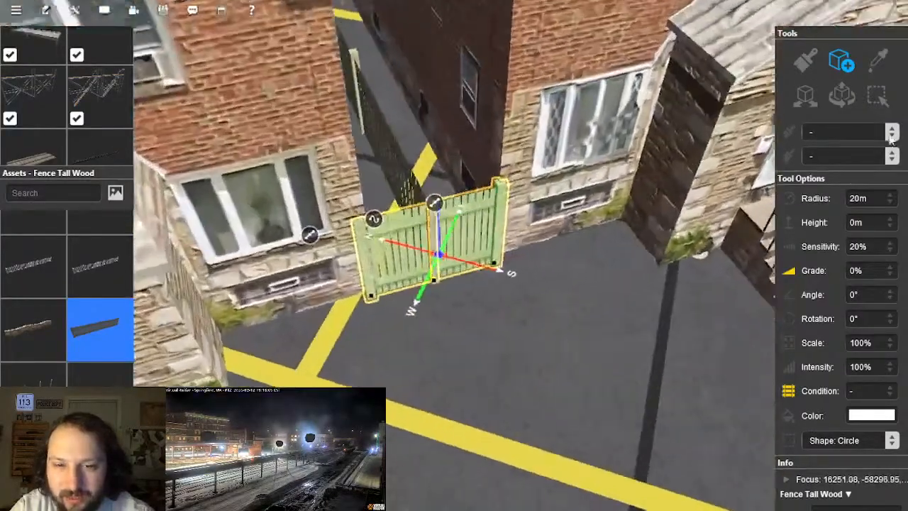
click(839, 97)
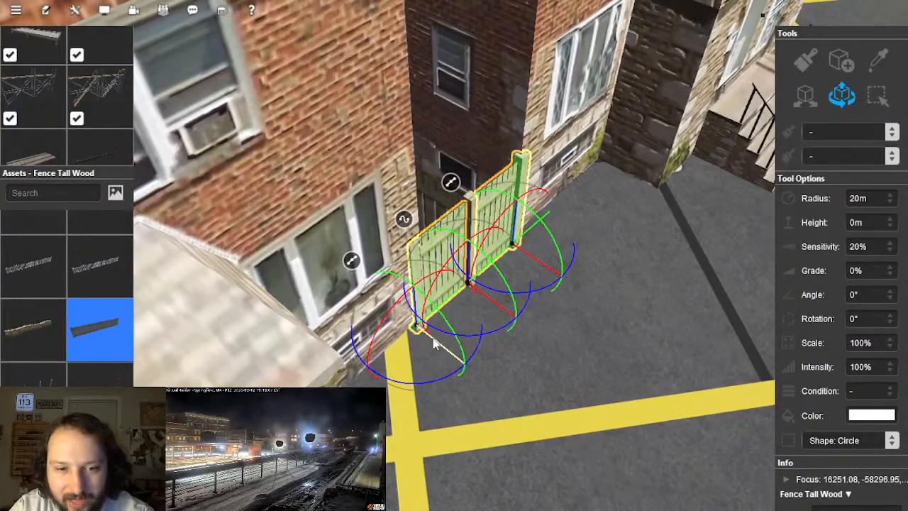
scroll(510, 300, down, 5)
Step: Place a tall-wood fence gate across the first gap on the block's opposite side, starting from the residential end
right_drag(510, 300, 511, 299)
middle_drag(511, 301, 511, 299)
right_drag(543, 298, 463, 251)
scroll(467, 271, up, 6)
scroll(449, 292, up, 5)
scroll(460, 310, down, 6)
scroll(425, 237, up, 4)
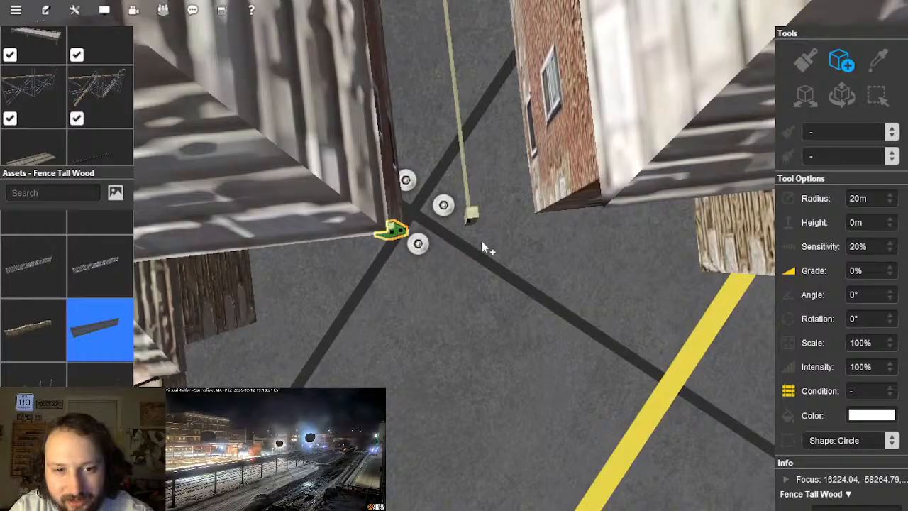
drag(539, 222, 537, 222)
Step: Fence off the next gap along the opposite row of houses with a tall-wood gate
right_drag(537, 228, 455, 291)
scroll(518, 257, down, 5)
scroll(489, 256, up, 5)
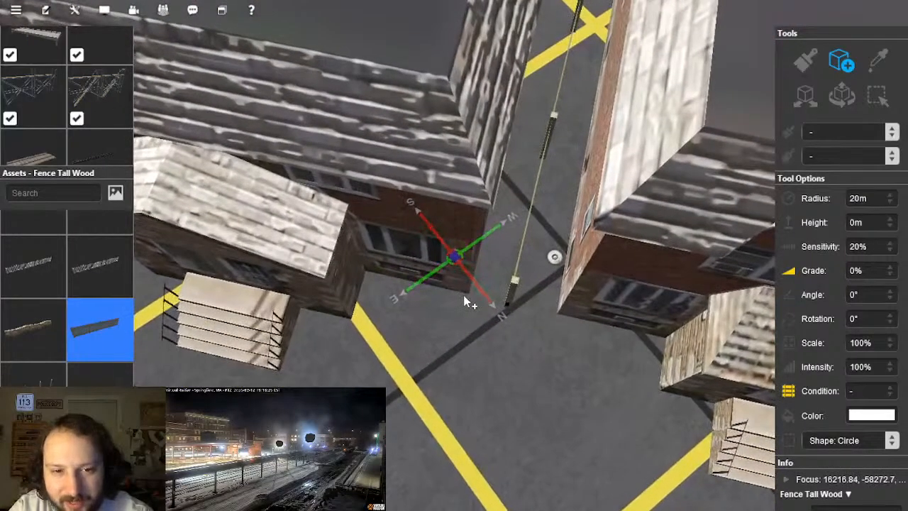
drag(467, 298, 566, 324)
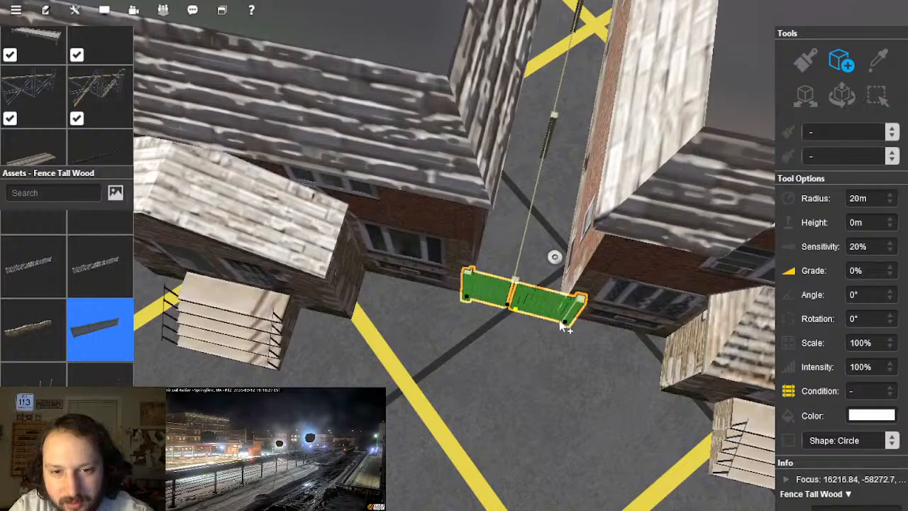
Step: Continue along the opposite row of houses and close the following two gaps with tall-wood fence gates
right_drag(548, 318, 518, 314)
scroll(517, 314, down, 5)
right_drag(503, 257, 364, 277)
scroll(468, 227, up, 5)
scroll(457, 264, up, 3)
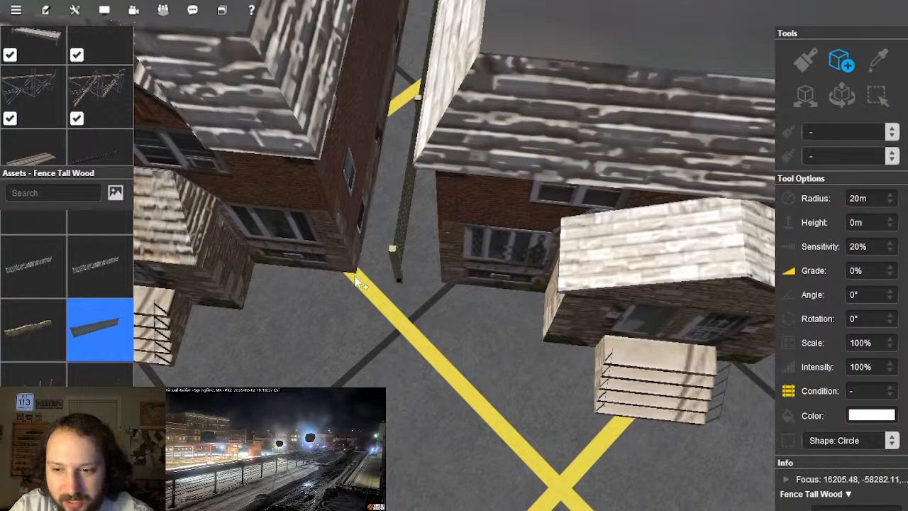
click(443, 293)
right_drag(456, 299, 413, 272)
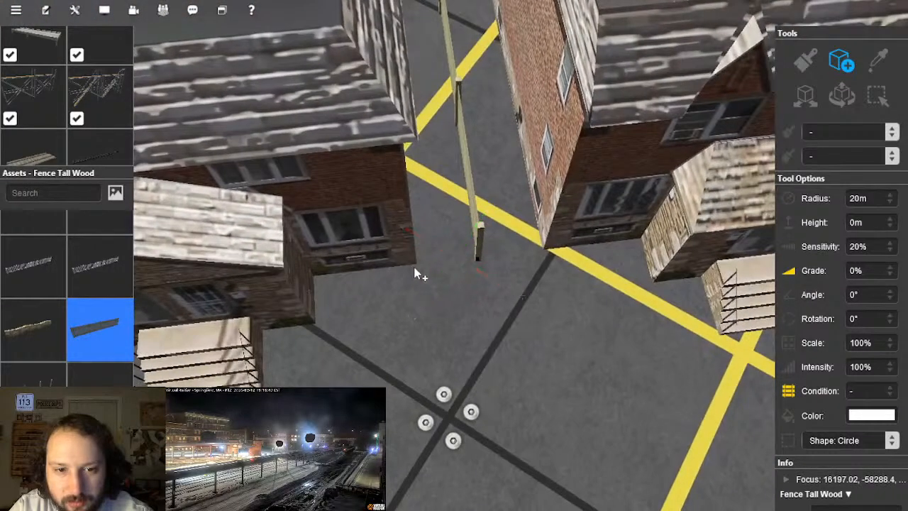
right_drag(553, 268, 426, 297)
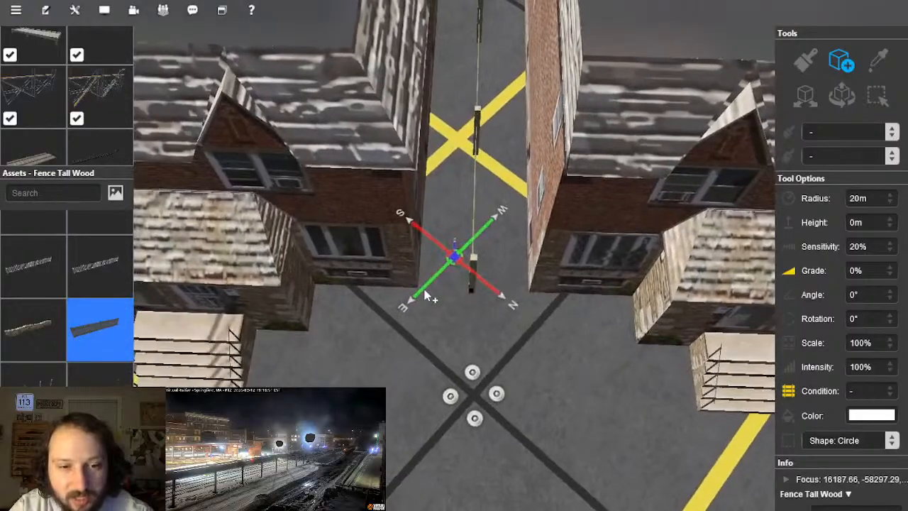
click(416, 292)
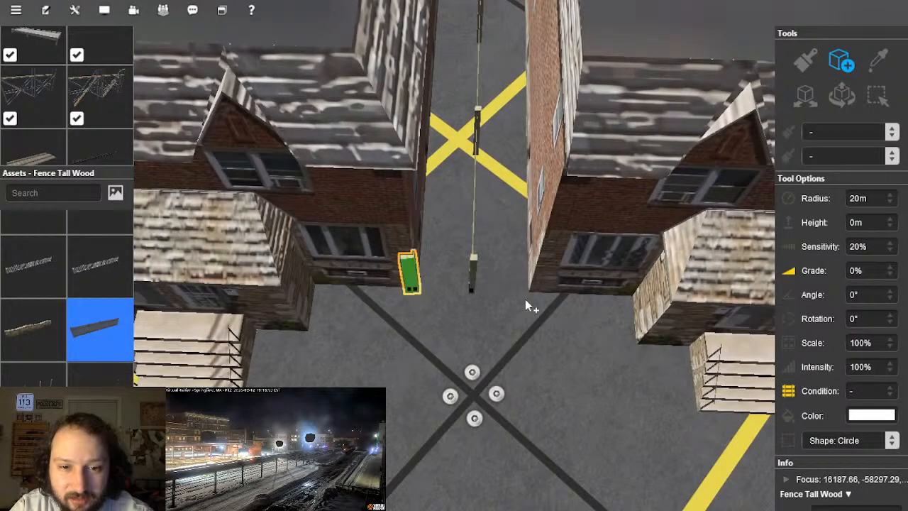
right_drag(534, 301, 458, 261)
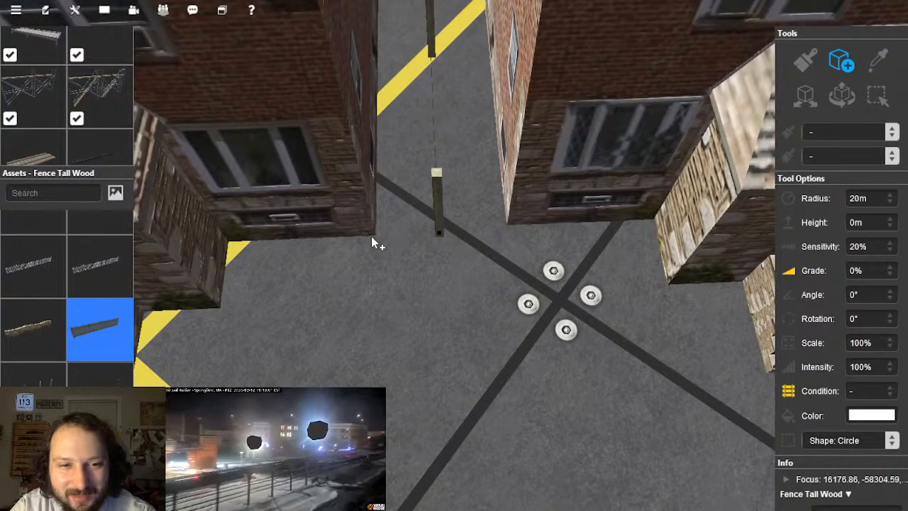
Step: Place tall-wood gates across two more gaps farther along the row and fine-adjust the second one against the house corner
drag(373, 237, 518, 244)
right_drag(518, 244, 361, 253)
scroll(478, 278, down, 5)
scroll(447, 259, up, 6)
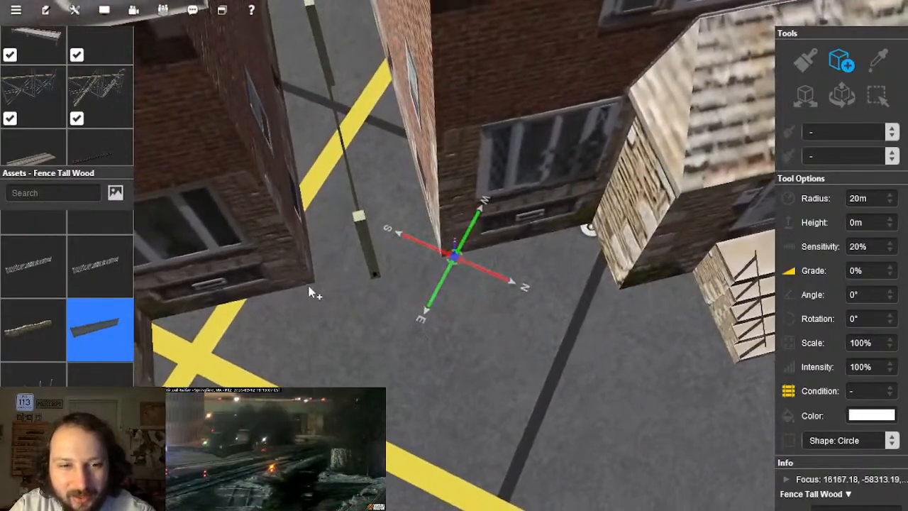
mouse_move(317, 291)
mouse_down()
mouse_move(447, 274)
mouse_move(426, 274)
mouse_up()
right_drag(445, 265, 435, 325)
click(834, 104)
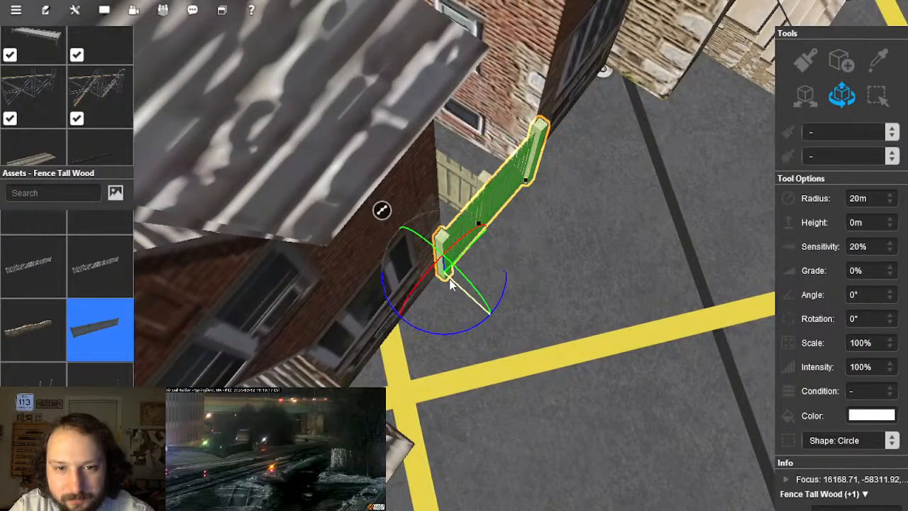
Step: Add a tall-wood fence gate between the house corners at the gap following the adjusted gate
scroll(559, 242, down, 5)
right_drag(559, 242, 861, 106)
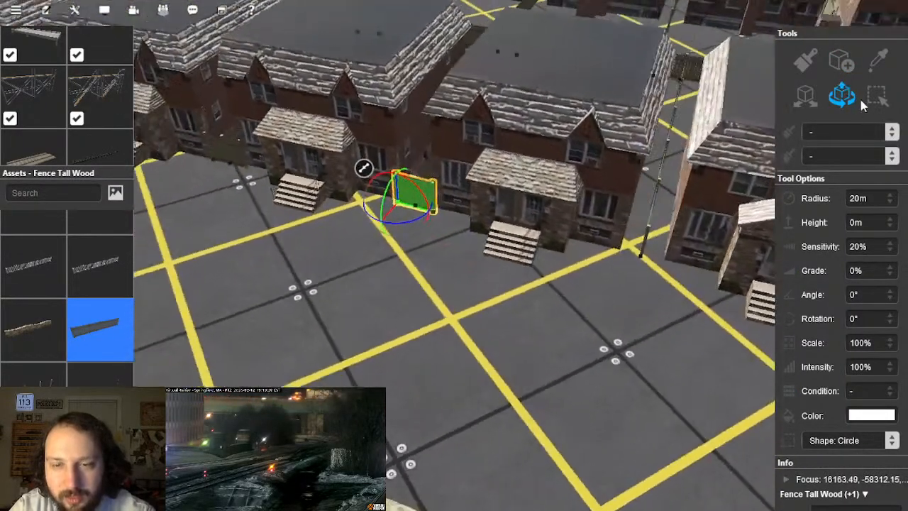
click(845, 64)
right_drag(583, 237, 453, 302)
scroll(453, 302, up, 5)
right_drag(514, 241, 368, 217)
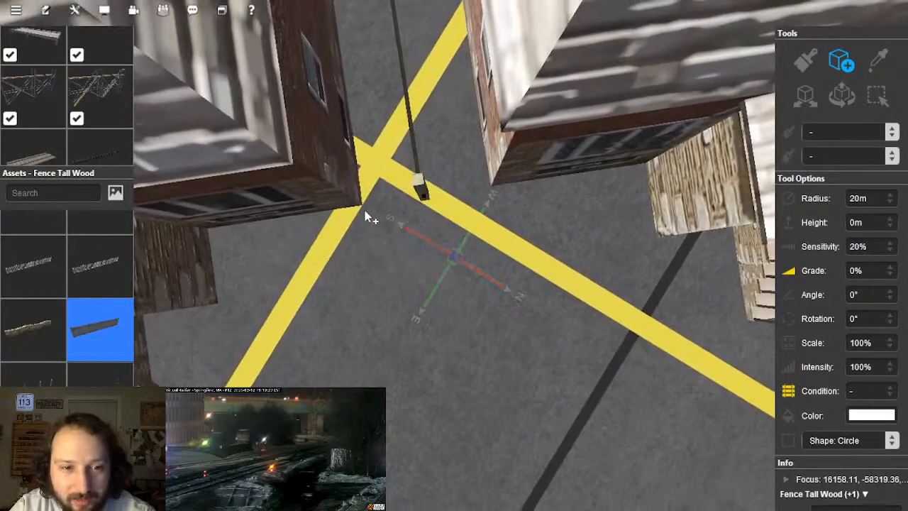
drag(383, 215, 506, 208)
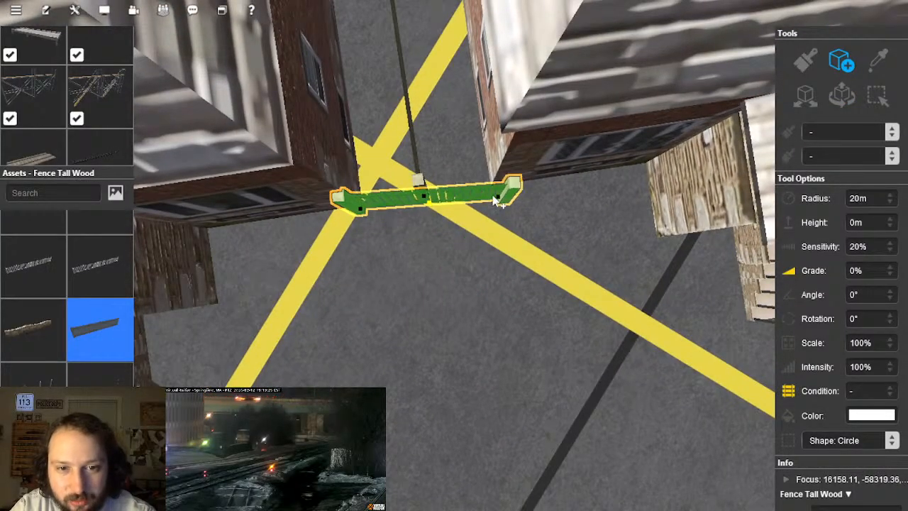
Step: Span the adjacent two gaps in the same row with tall-wood fence gates from house corner to house corner
right_drag(498, 198, 502, 255)
key(ctrl+z)
drag(502, 255, 622, 274)
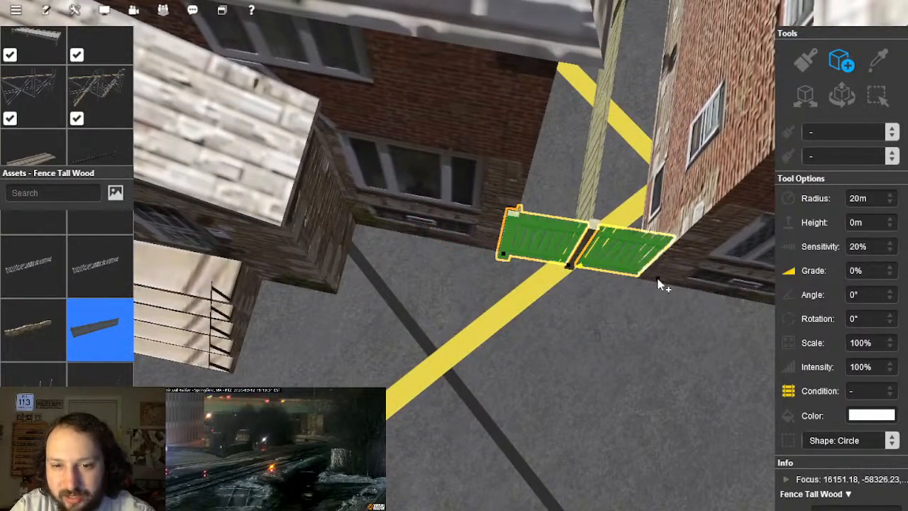
scroll(641, 280, down, 4)
right_drag(641, 280, 327, 280)
scroll(409, 197, up, 4)
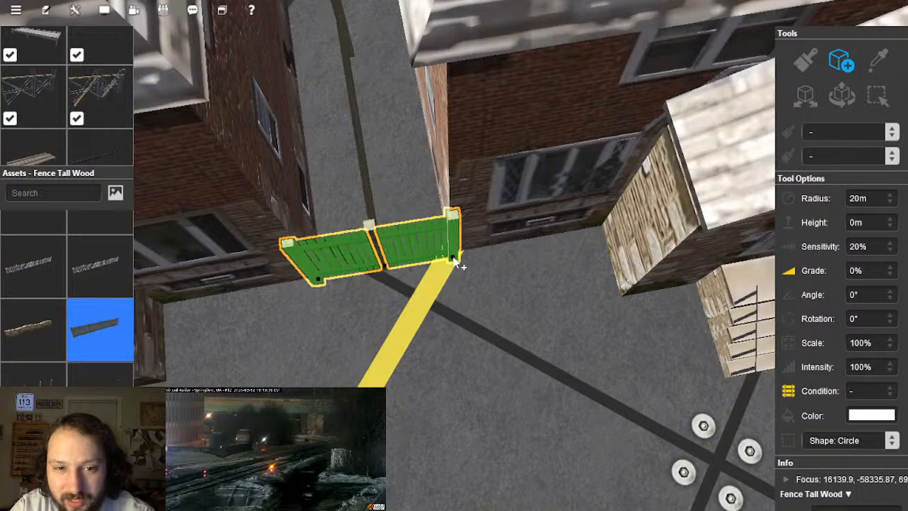
Step: Fence off another two gaps toward the far end of the row with tall-wood gates
right_drag(534, 273, 490, 265)
scroll(533, 266, down, 4)
scroll(490, 265, up, 4)
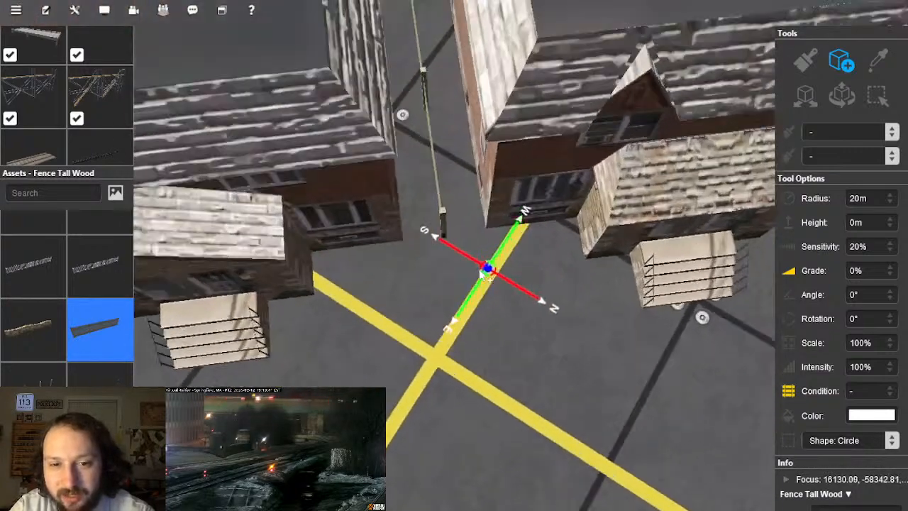
right_drag(338, 243, 334, 227)
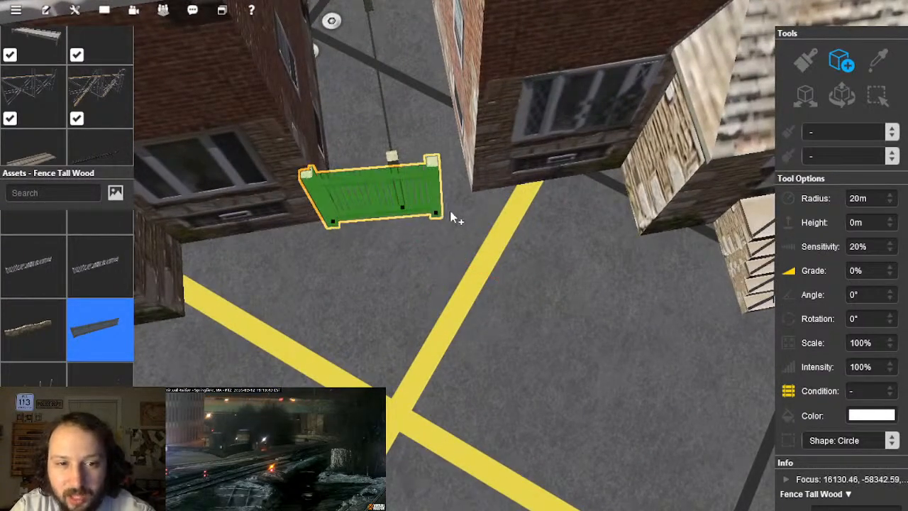
scroll(498, 229, down, 4)
right_click(649, 248)
scroll(540, 259, up, 4)
right_drag(444, 258, 412, 264)
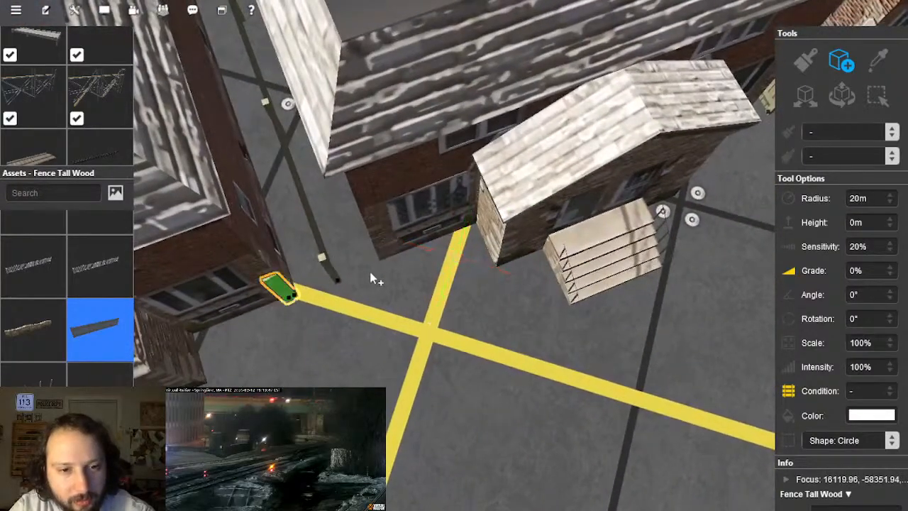
drag(383, 270, 386, 270)
Step: Draw a tall-wood gate across the third-to-last gap between houses and fine-adjust its end against the house wall
scroll(533, 266, down, 4)
right_drag(501, 213, 371, 233)
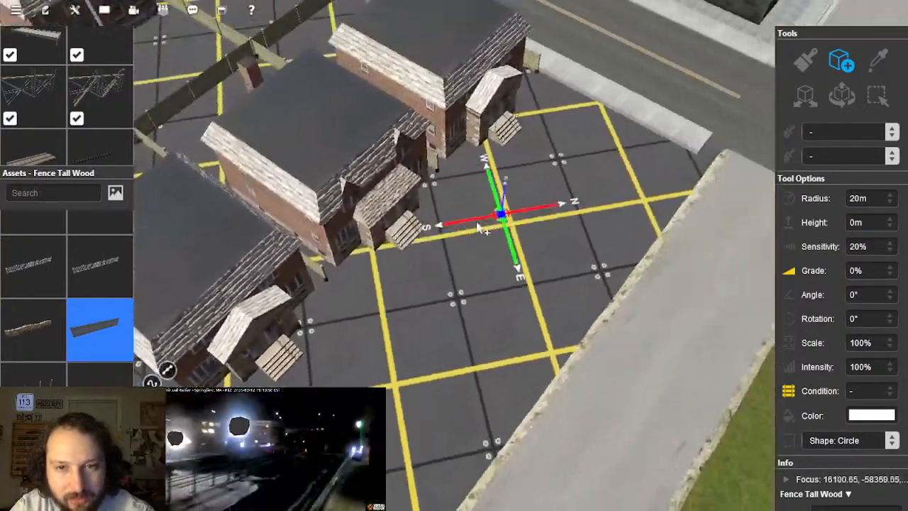
scroll(381, 227, up, 4)
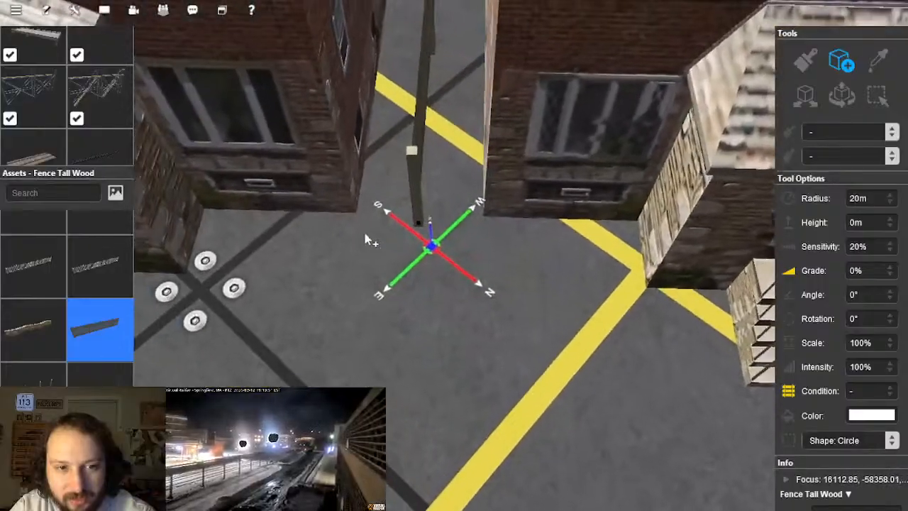
drag(377, 227, 515, 234)
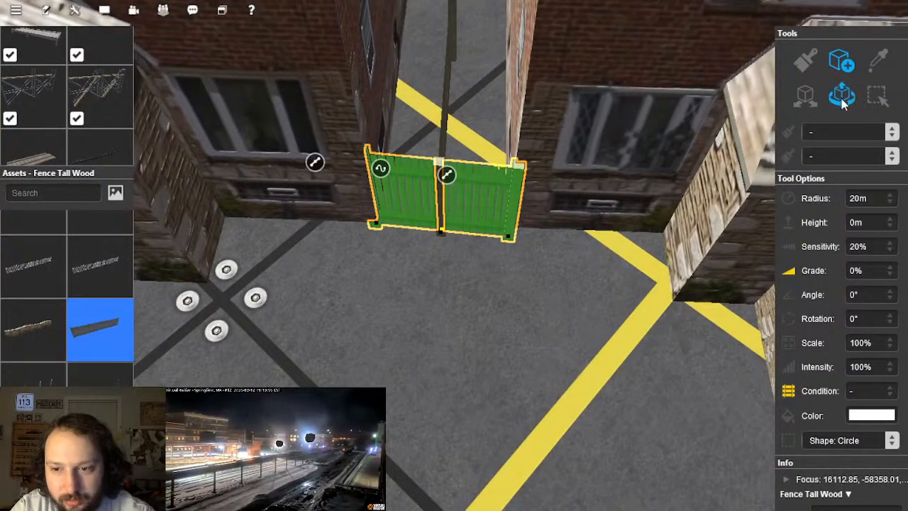
drag(375, 229, 375, 232)
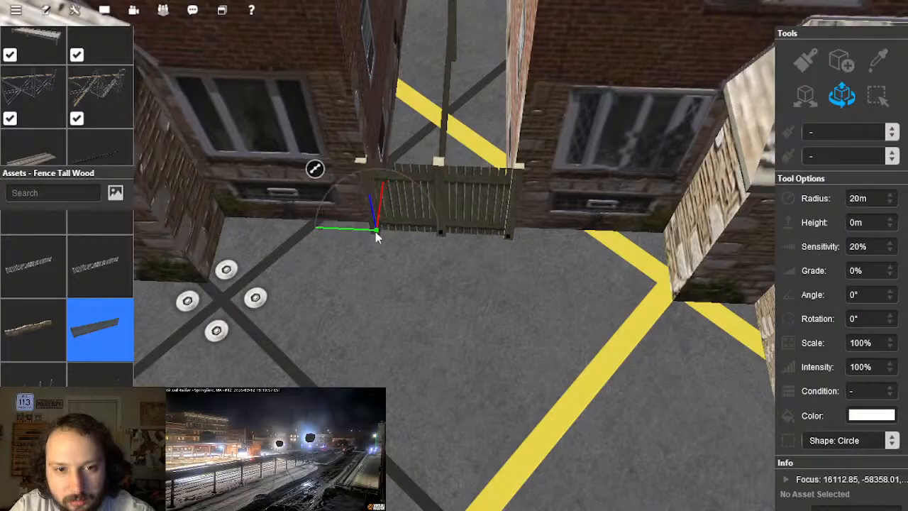
Step: Close the second-to-last gap between the houses with a tall-wood fence gate
right_drag(513, 317, 511, 232)
scroll(523, 312, down, 5)
right_click(516, 231)
scroll(496, 229, up, 4)
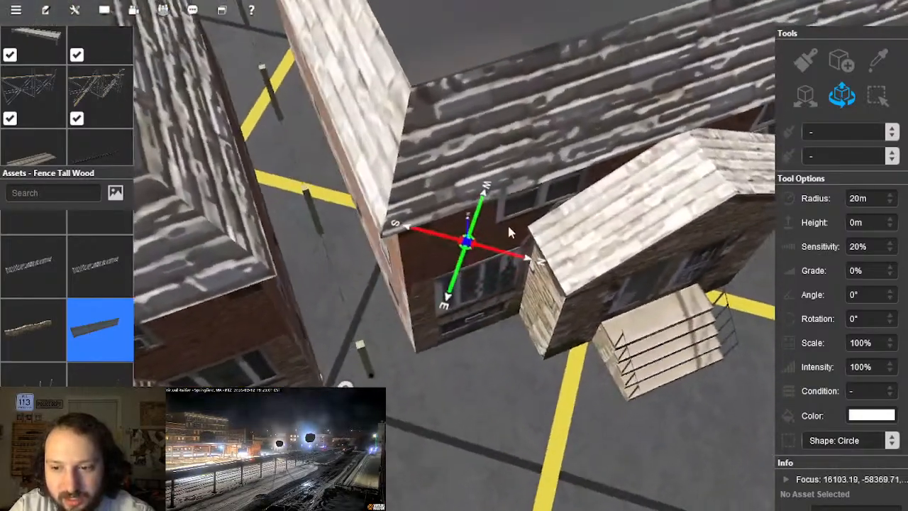
click(841, 61)
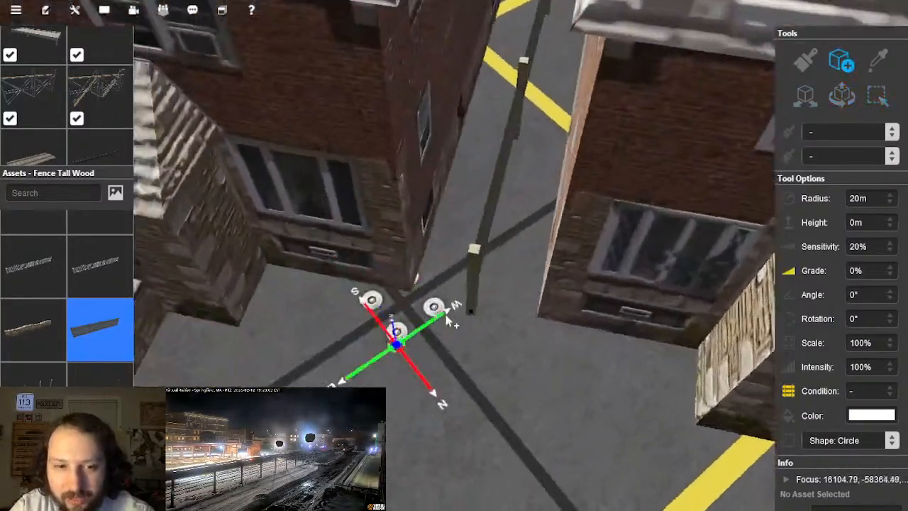
right_click(471, 242)
right_drag(465, 242, 385, 270)
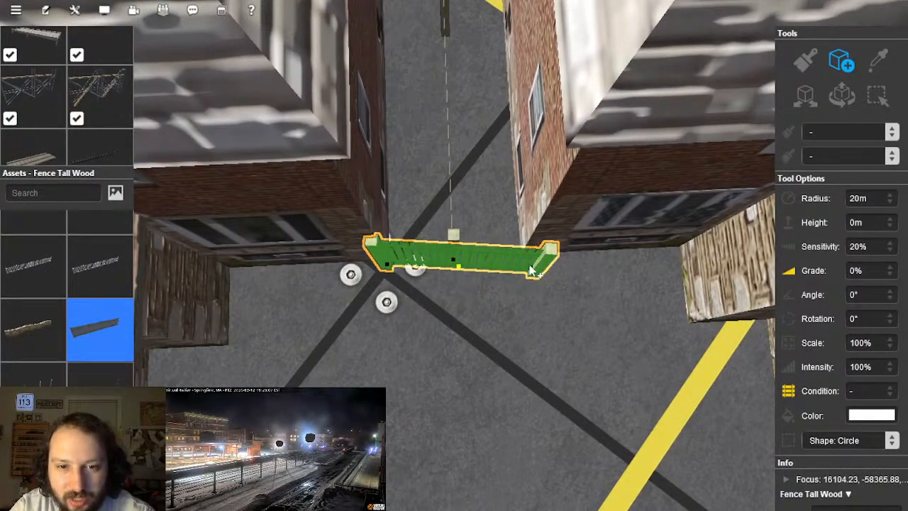
Step: Fence off the last gap between houses in the row with a tall-wood gate and fine-adjust its end point
right_click(527, 264)
right_drag(527, 264, 555, 284)
scroll(497, 263, down, 5)
right_click(312, 259)
right_drag(448, 248, 491, 270)
scroll(491, 269, up, 5)
click(846, 98)
right_drag(639, 213, 454, 304)
right_click(578, 261)
click(461, 315)
Step: Run a tall-wood fence gate from the end house's front corner to the fence along the sidewalk
right_drag(616, 472, 600, 349)
scroll(599, 349, down, 5)
right_drag(616, 273, 419, 244)
right_click(401, 288)
scroll(412, 276, up, 2)
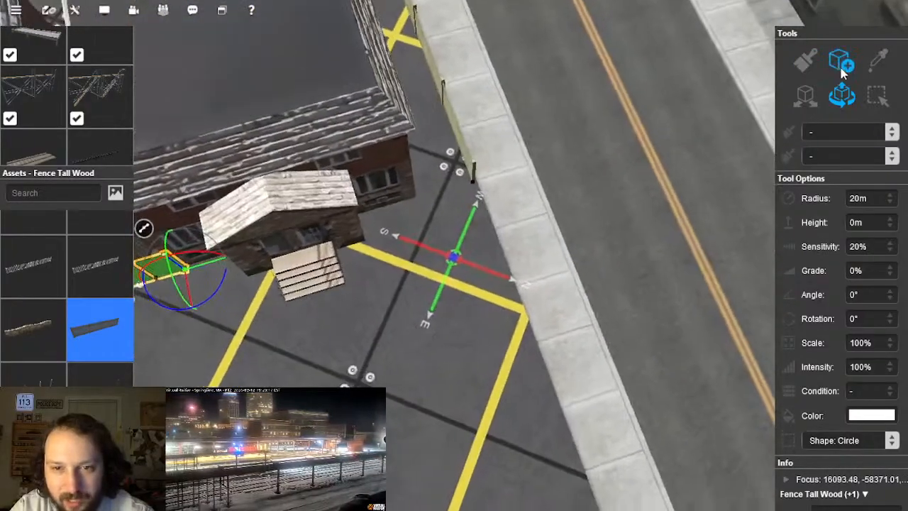
click(845, 67)
scroll(468, 159, up, 3)
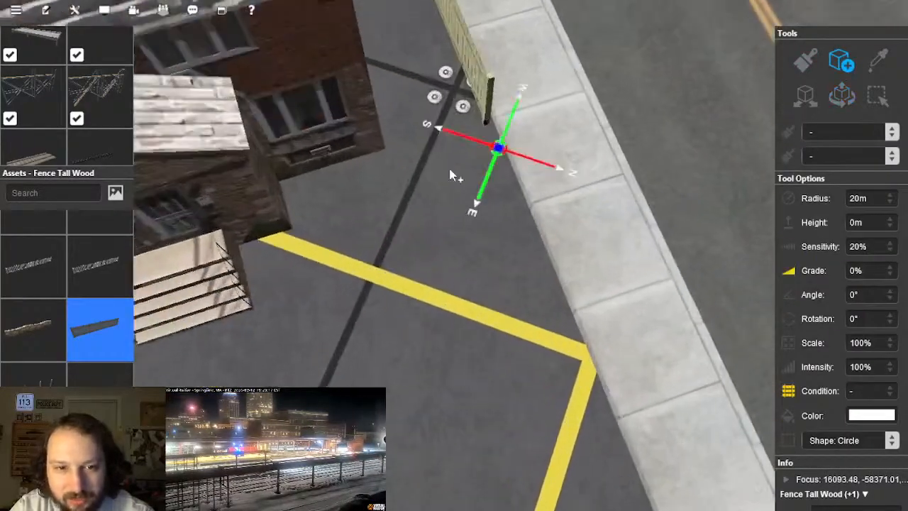
drag(340, 270, 495, 221)
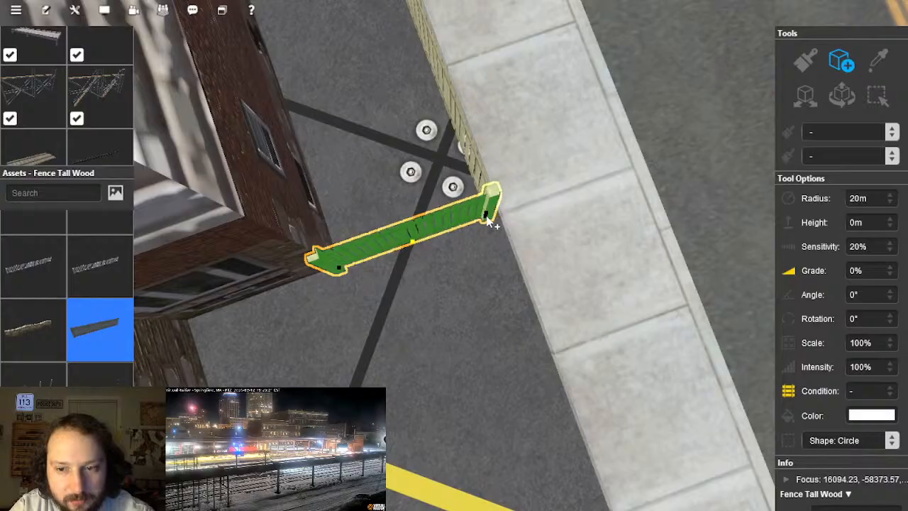
Step: Add a matching tall-wood gate between the sidewalk fence and the end house of the other row
right_click(477, 221)
scroll(447, 221, down, 6)
right_drag(447, 221, 521, 195)
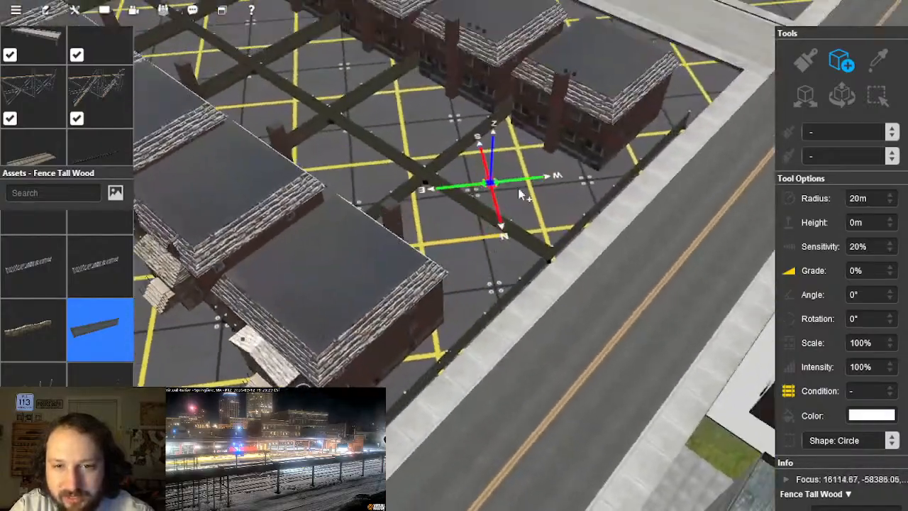
right_drag(657, 131, 587, 237)
scroll(518, 233, up, 5)
scroll(461, 255, up, 3)
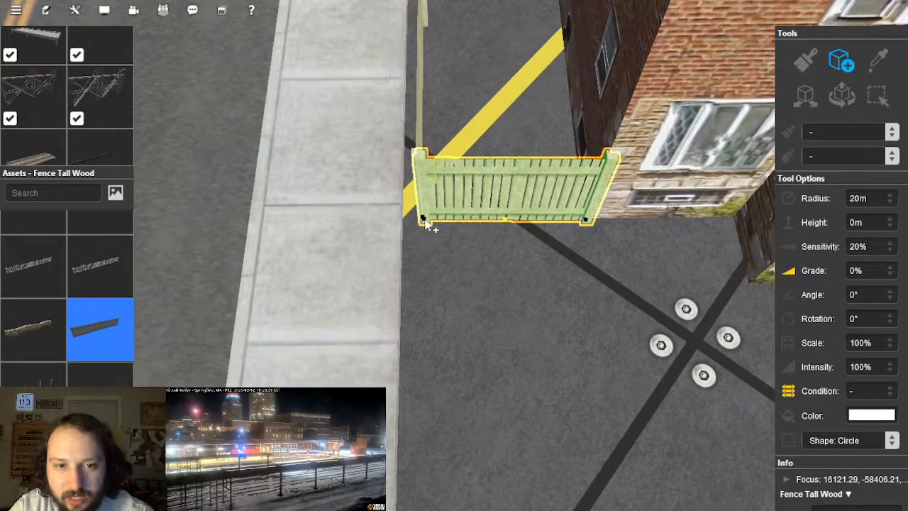
Step: Examine the fenced row-house block and the neighboring blocks from above
scroll(480, 239, down, 6)
right_drag(602, 226, 475, 203)
scroll(517, 238, down, 2)
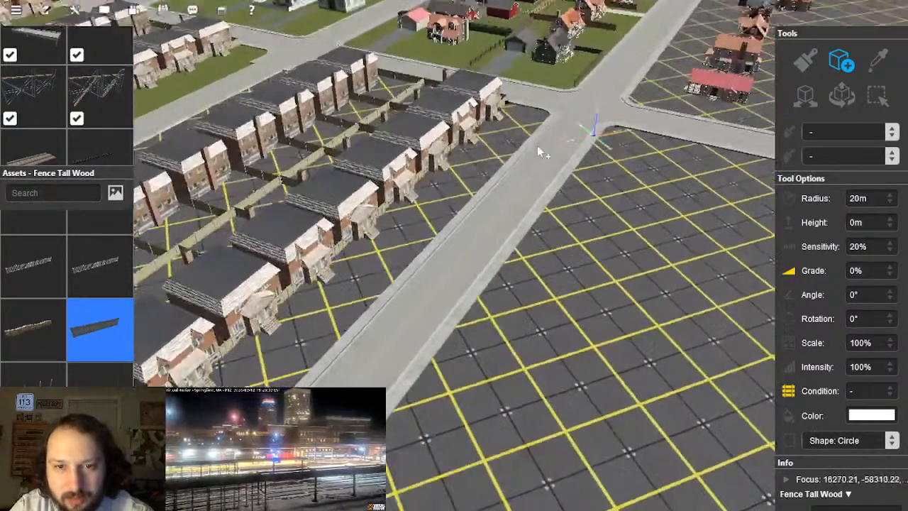
scroll(481, 157, up, 5)
scroll(490, 186, down, 8)
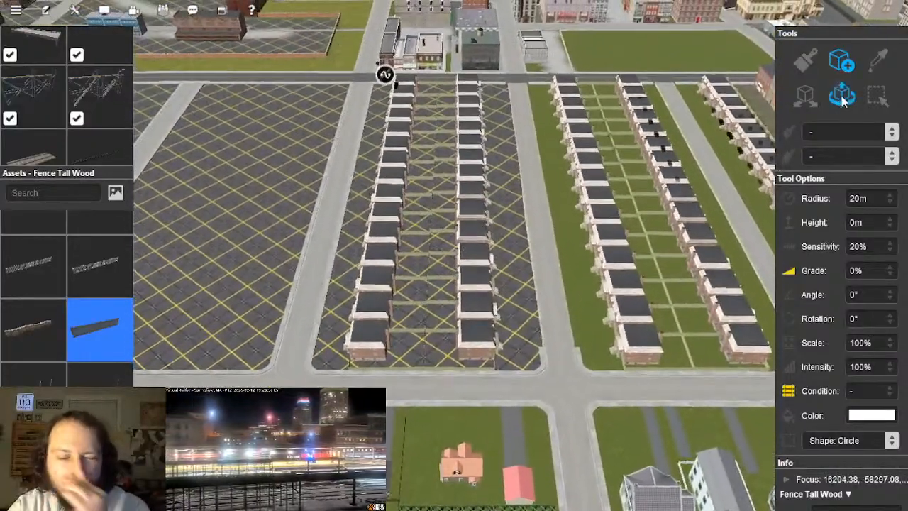
click(843, 99)
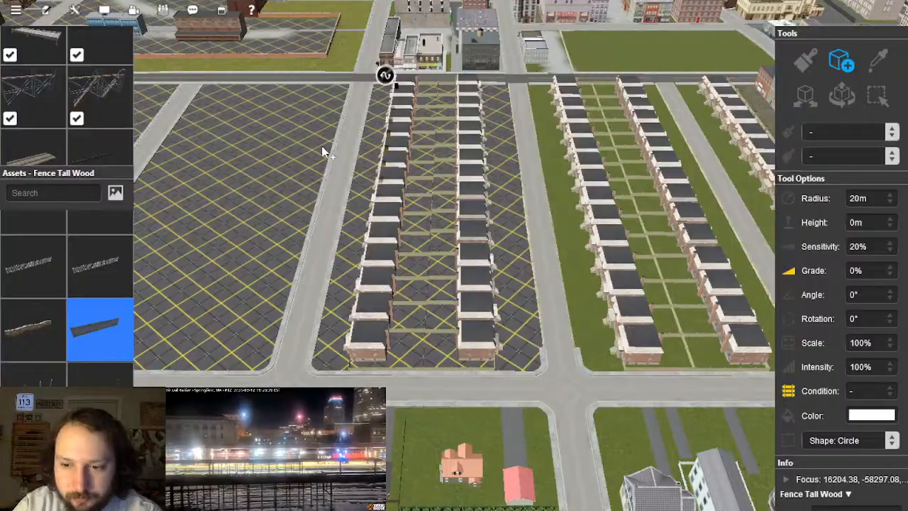
scroll(481, 248, down, 3)
right_drag(399, 260, 486, 280)
scroll(483, 255, down, 3)
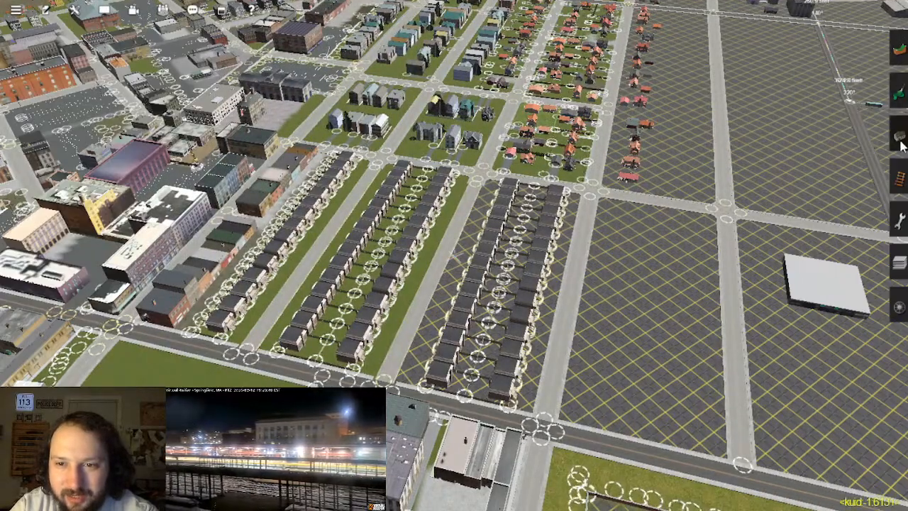
Step: Adjust the heights of the row houses on the block's sunlit side, lowering one by 0.20 m to 68.80 m
key(F4)
right_drag(412, 278, 558, 219)
scroll(470, 243, up, 5)
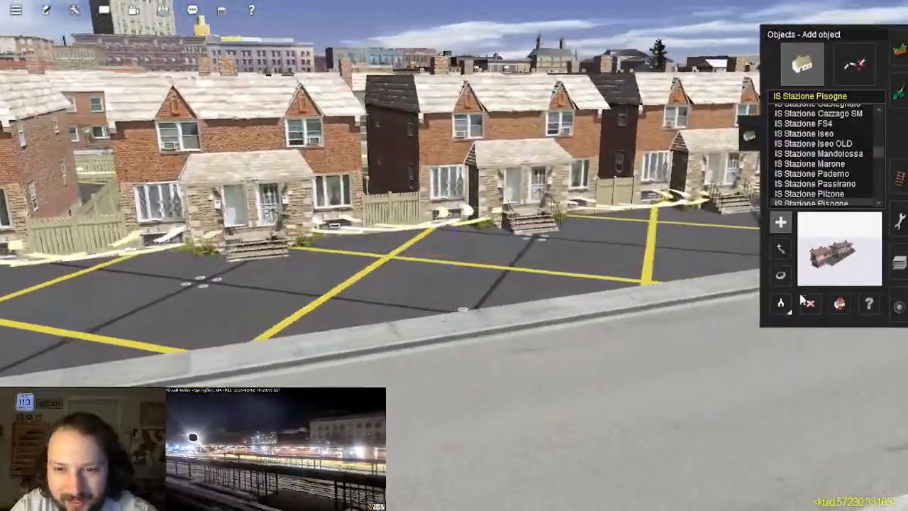
click(839, 304)
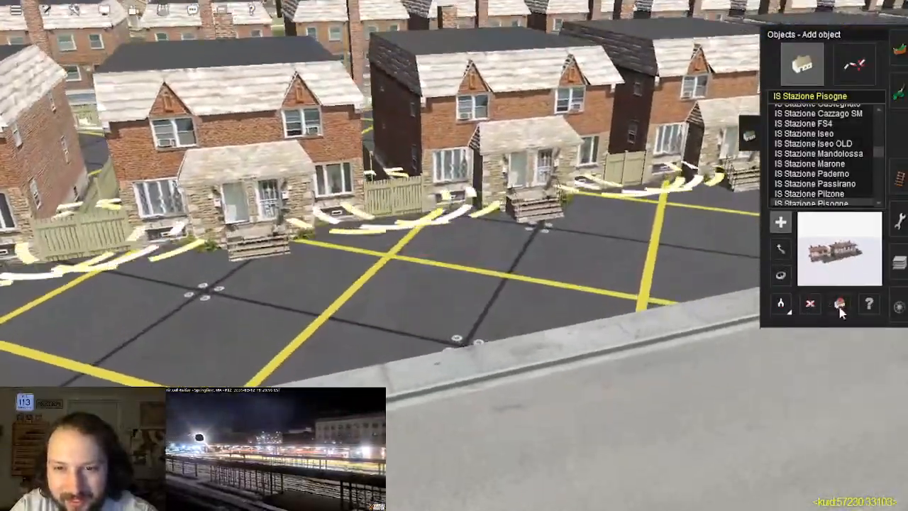
scroll(525, 213, up, 8)
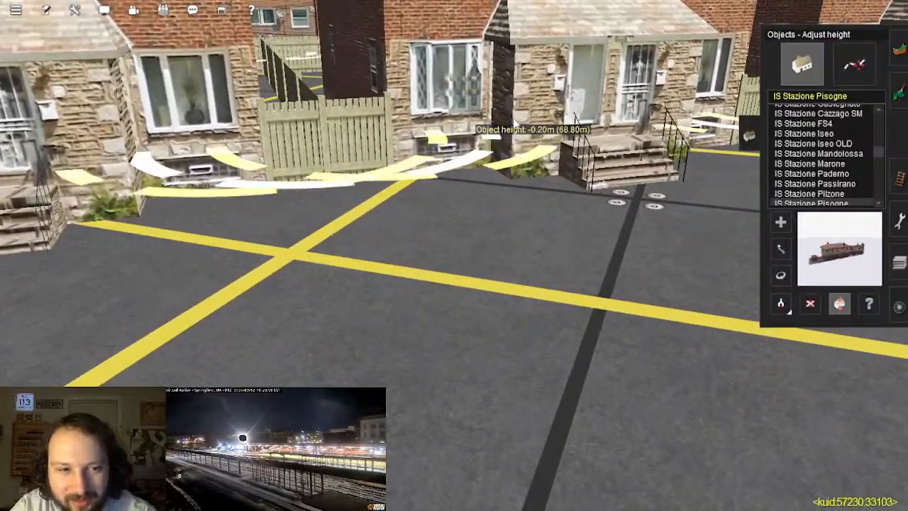
scroll(526, 117, down, 3)
right_drag(639, 205, 466, 254)
right_click(517, 229)
right_drag(518, 229, 422, 199)
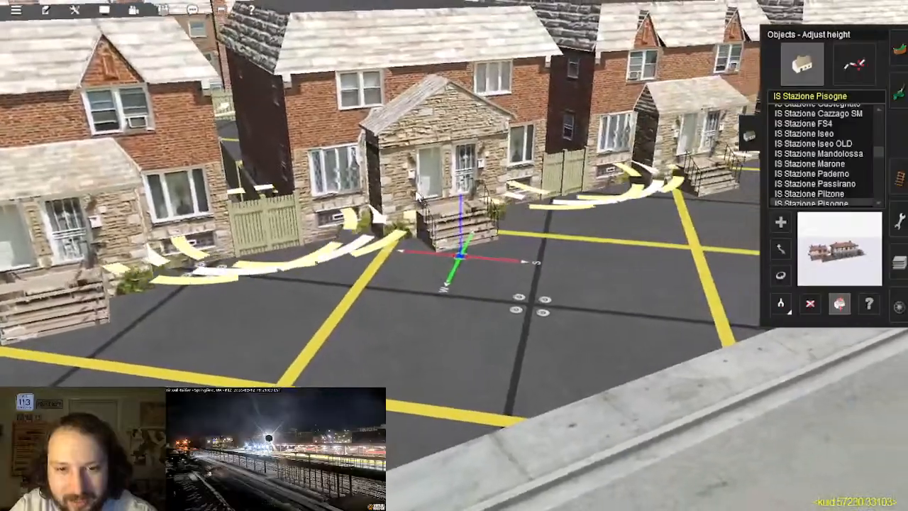
Step: Fine-adjust the heights of further houses along the sunlit row, including raising one by 0.10 m to 69.05 m
drag(420, 199, 421, 203)
scroll(539, 243, down, 3)
right_drag(534, 236, 647, 205)
scroll(647, 206, up, 3)
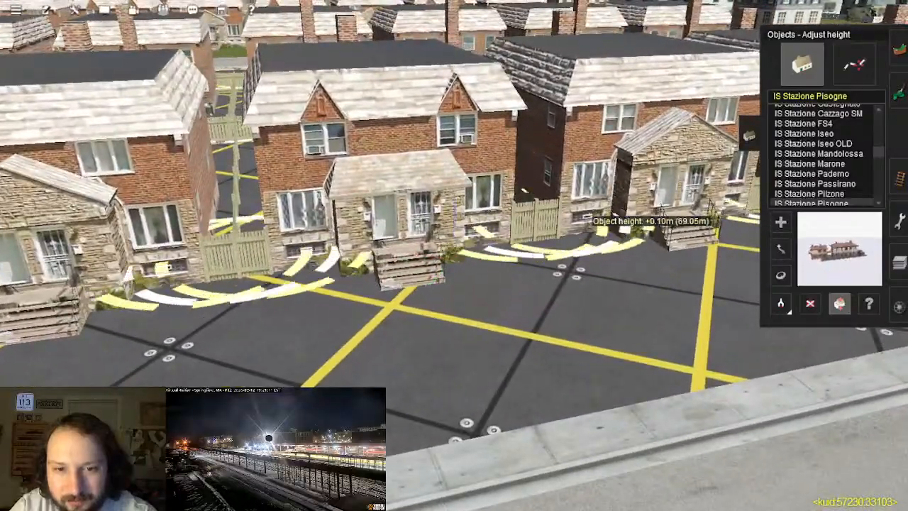
right_drag(551, 261, 418, 238)
scroll(553, 233, up, 3)
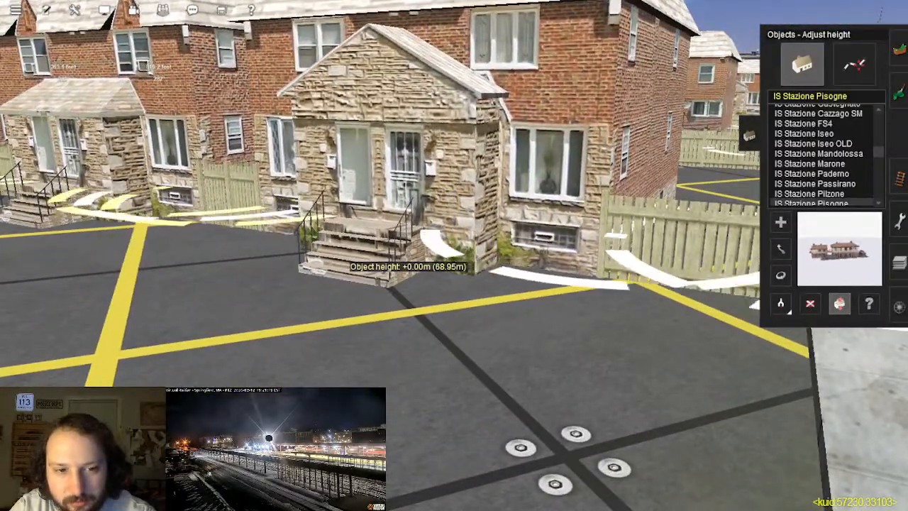
Step: Adjust the heights of the end house and its neighbor in the block's shaded row so their front steps meet the ground
scroll(405, 251, down, 4)
mouse_move(604, 284)
right_down()
mouse_move(568, 291)
mouse_move(546, 234)
mouse_move(631, 206)
mouse_move(454, 248)
mouse_move(525, 238)
mouse_move(479, 266)
mouse_move(555, 257)
mouse_move(603, 280)
right_up()
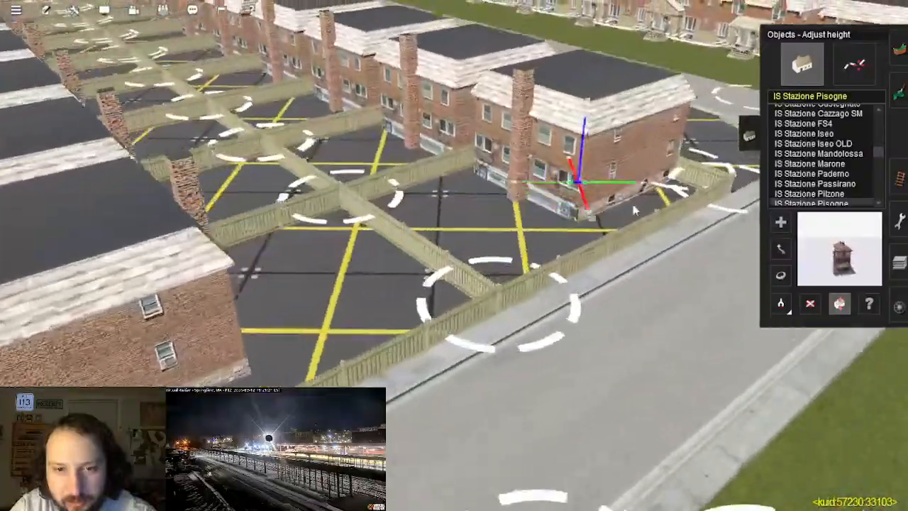
scroll(474, 236, up, 4)
scroll(479, 265, up, 4)
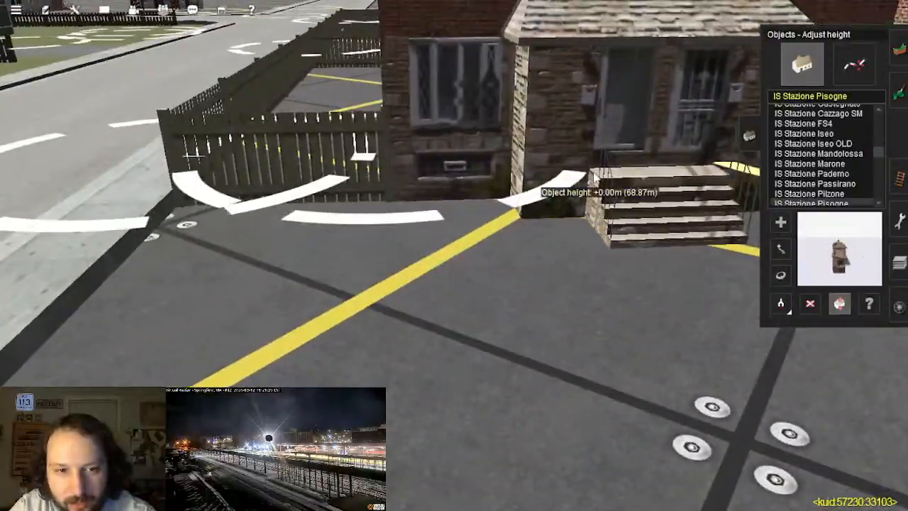
scroll(536, 188, down, 4)
right_click(630, 247)
scroll(464, 255, up, 4)
drag(450, 212, 450, 221)
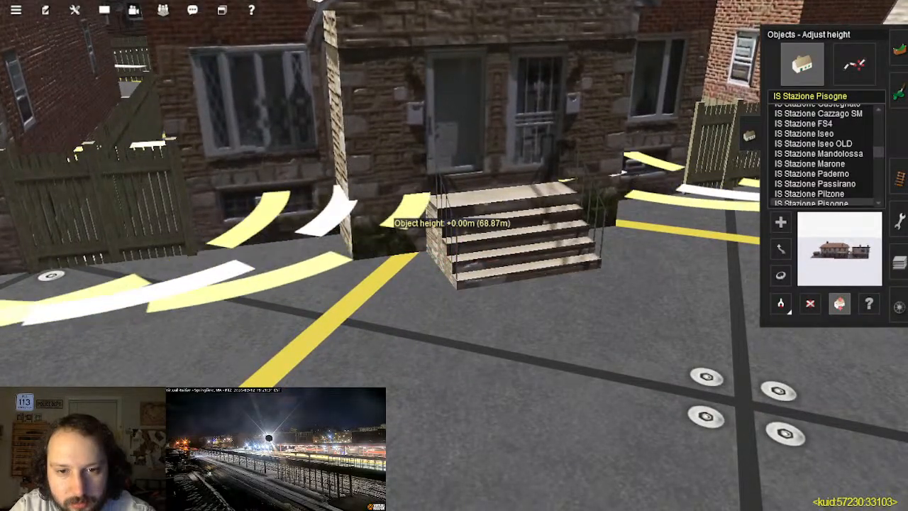
Step: Correct the heights of the next houses along the shaded row to seat their entrance stairs on the ground
scroll(544, 238, down, 8)
right_click(551, 265)
scroll(522, 209, up, 6)
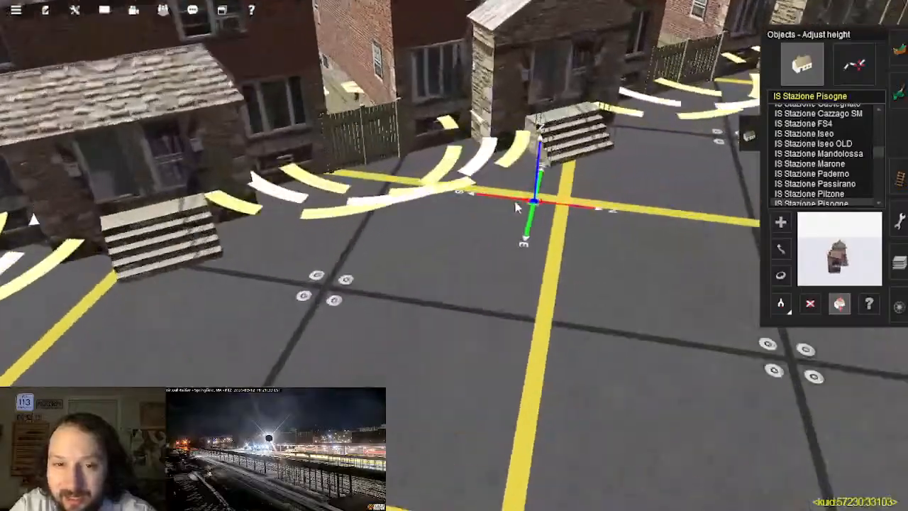
right_drag(516, 207, 396, 201)
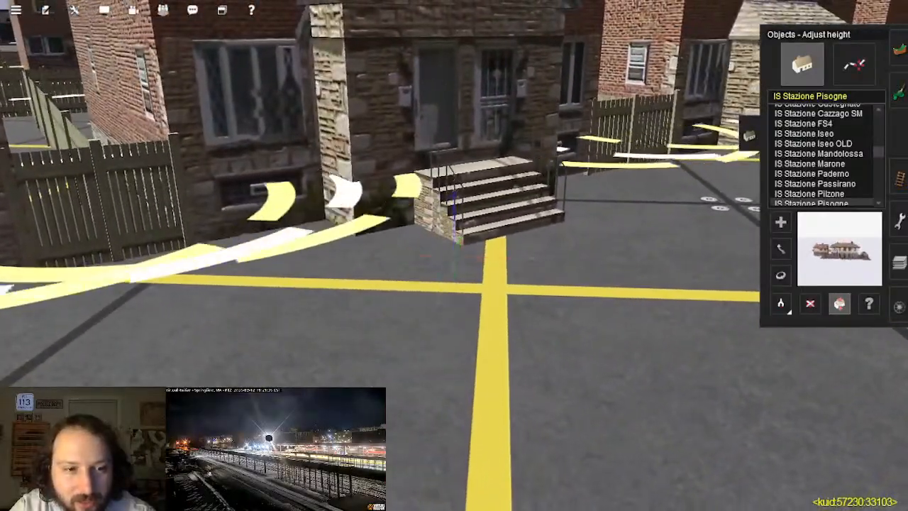
right_click(310, 250)
scroll(366, 287, down, 8)
right_drag(432, 286, 591, 257)
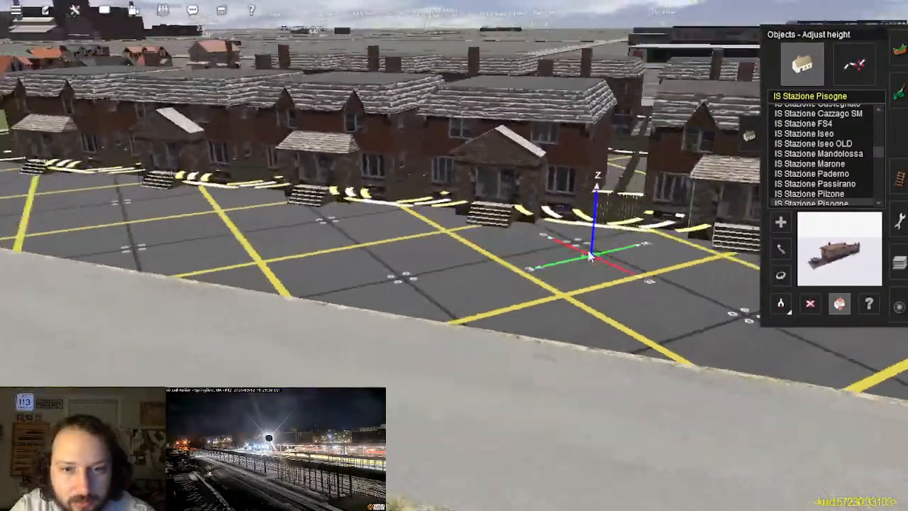
Step: Lower raised houses farther along the shaded row, taking one down by 0.20 m to 68.79 m
scroll(540, 234, up, 10)
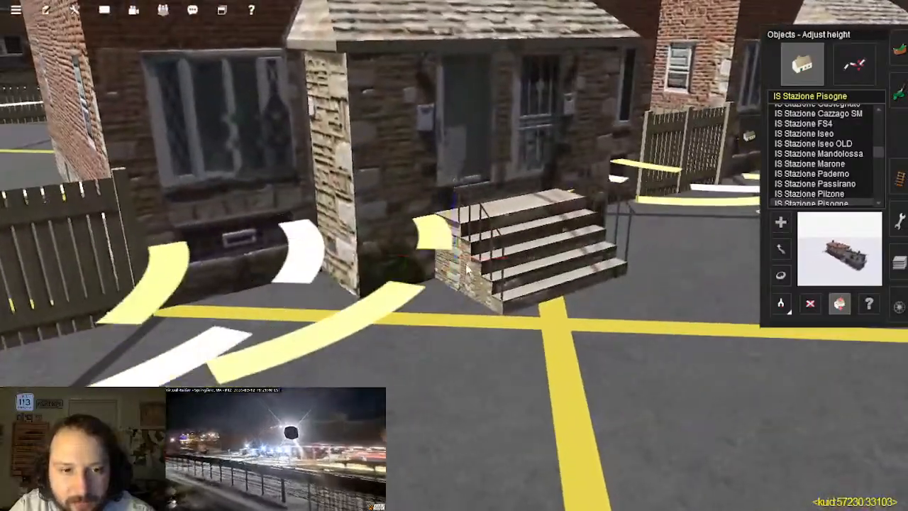
right_drag(467, 269, 466, 255)
drag(466, 255, 467, 261)
right_drag(466, 261, 555, 181)
click(553, 182)
drag(560, 178, 561, 179)
right_drag(614, 176, 490, 229)
right_drag(573, 174, 359, 226)
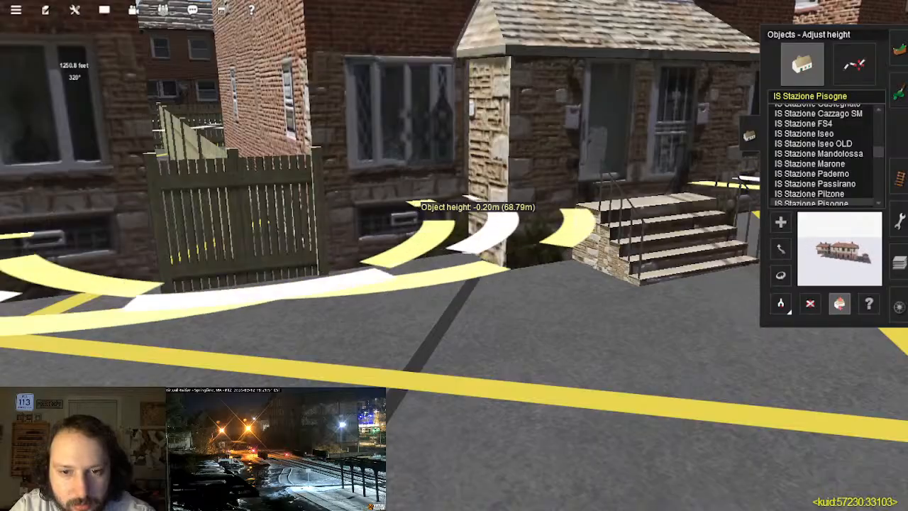
Step: Fine-adjust the heights of the remaining houses in the shaded row to sit level with the ground
right_drag(320, 274, 519, 208)
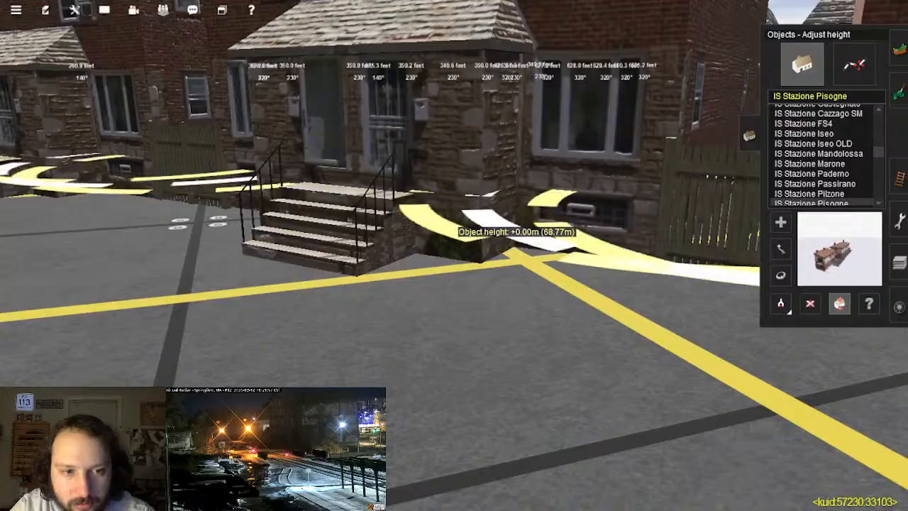
right_drag(546, 256, 462, 256)
scroll(590, 284, down, 5)
scroll(554, 222, up, 5)
right_drag(513, 217, 455, 280)
scroll(507, 273, up, 4)
scroll(537, 284, down, 5)
Step: Start painting the ground and pick up the dark green erba 3 grass texture from the already grassed terrain
scroll(522, 301, down, 10)
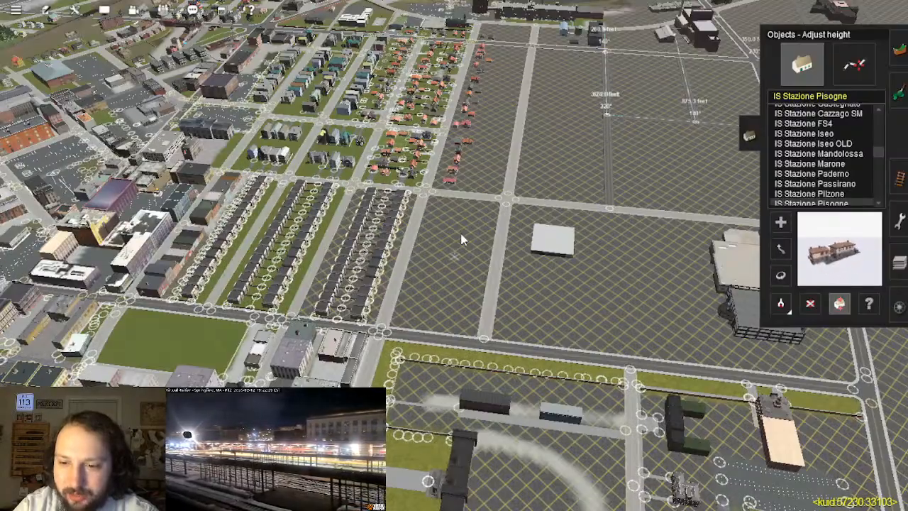
right_drag(430, 244, 473, 254)
key(Down)
key(Left)
key(Up)
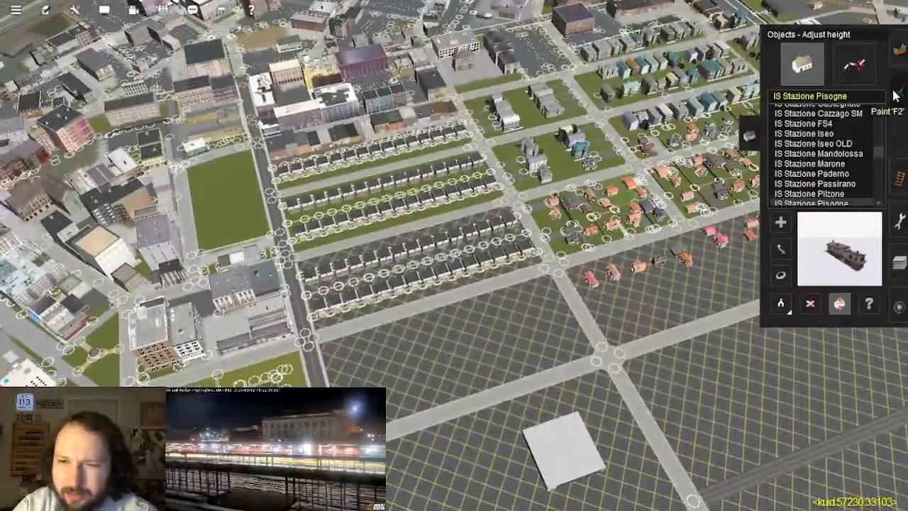
click(896, 96)
scroll(386, 277, up, 3)
key(Left)
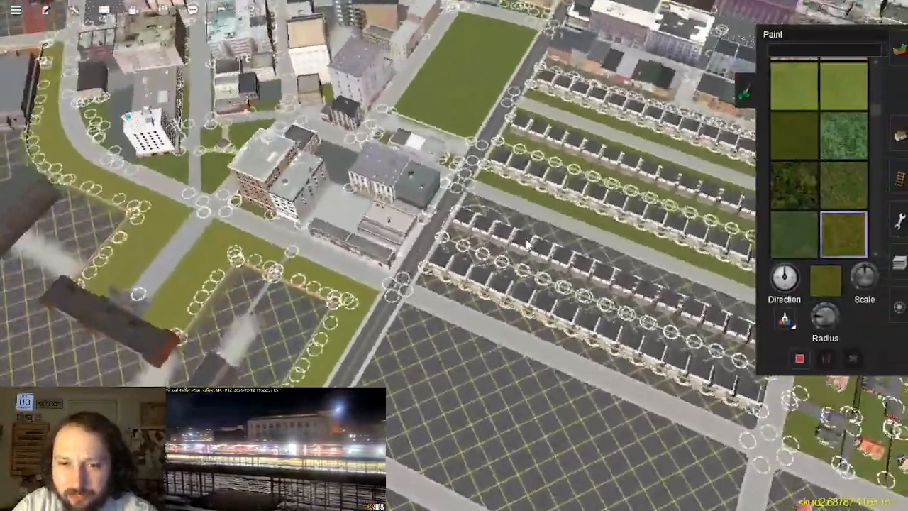
key(Right)
click(788, 318)
click(496, 206)
Step: Paint erba 3 grass over the new row-house block's end nearest the red-roofed houses
key(Right)
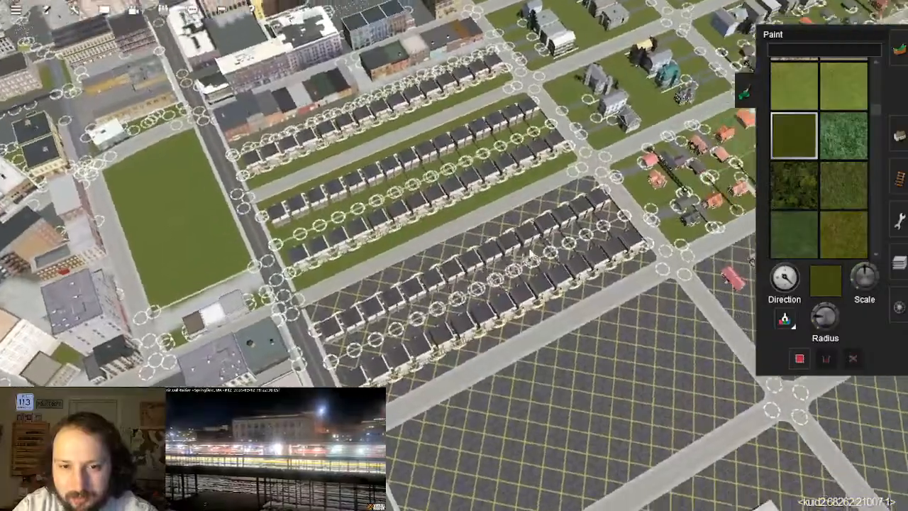
key(Right)
key(Up)
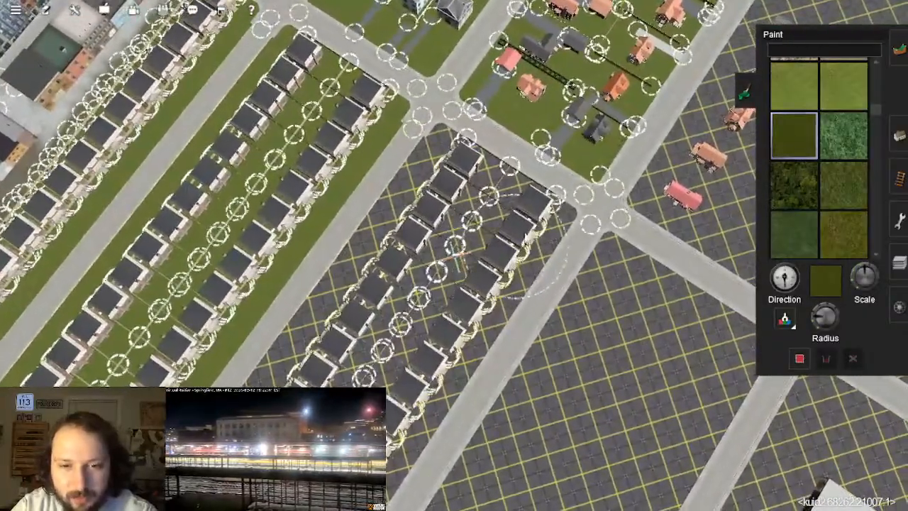
key(Right)
mouse_move(527, 215)
mouse_down()
mouse_move(449, 319)
mouse_move(436, 286)
mouse_move(389, 260)
mouse_up()
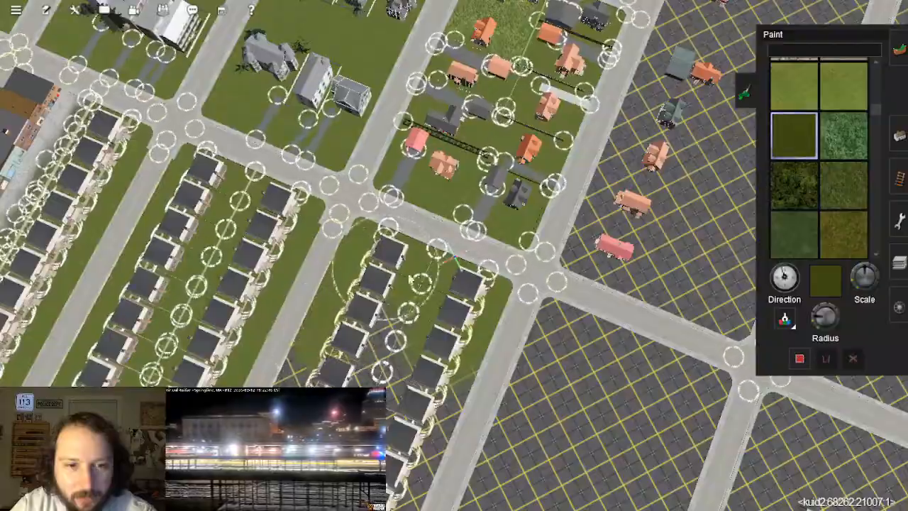
key(Right)
Step: Continue the erba 3 grass along the strip beside the inner street and into the backyards between the two rows
mouse_move(383, 340)
right_down()
mouse_move(331, 240)
mouse_move(442, 136)
mouse_move(481, 290)
mouse_move(459, 274)
right_up()
key(Right)
key(Down)
key(Right)
mouse_move(430, 252)
right_down()
mouse_move(391, 268)
mouse_move(428, 241)
mouse_move(440, 268)
right_up()
key(bracketright)
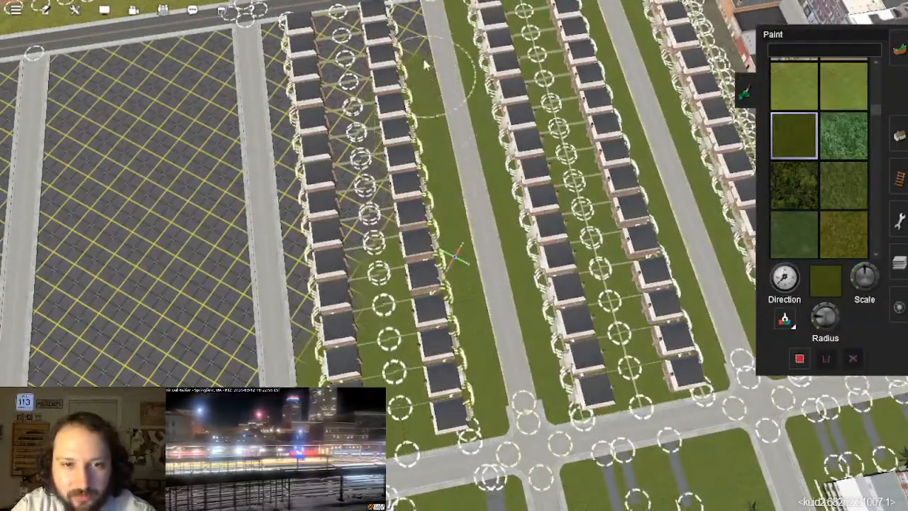
right_click(421, 106)
Step: Paint the rest of the backyards and the front strip facing the empty blocks with erba 3 grass
key(Right)
drag(440, 147, 465, 133)
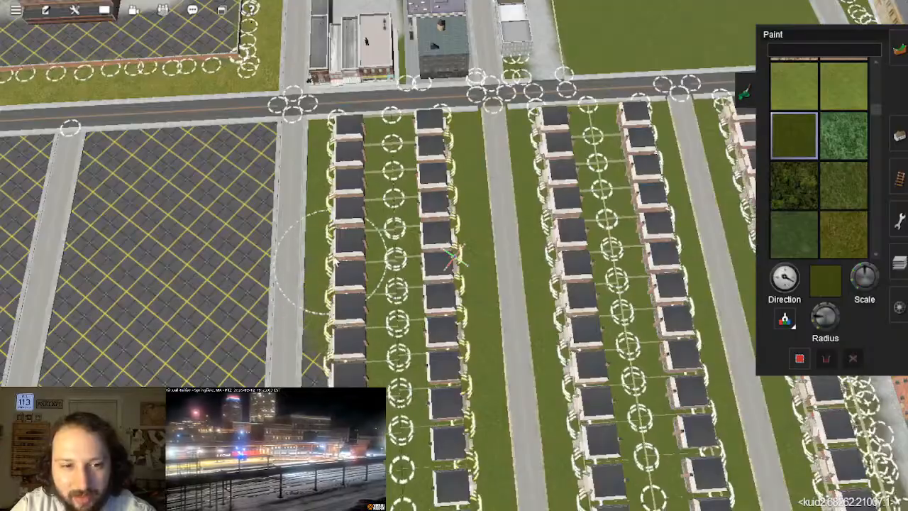
right_click(347, 399)
key(Right)
key(Left)
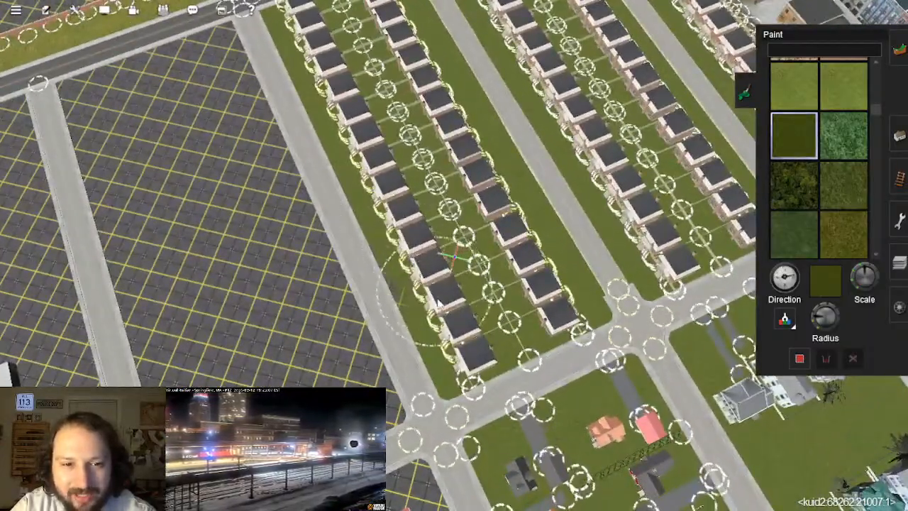
Step: Inspect the grassed row-house blocks up close, checking the yards, fences and street edges for unpainted ground
right_click(544, 199)
key(Right)
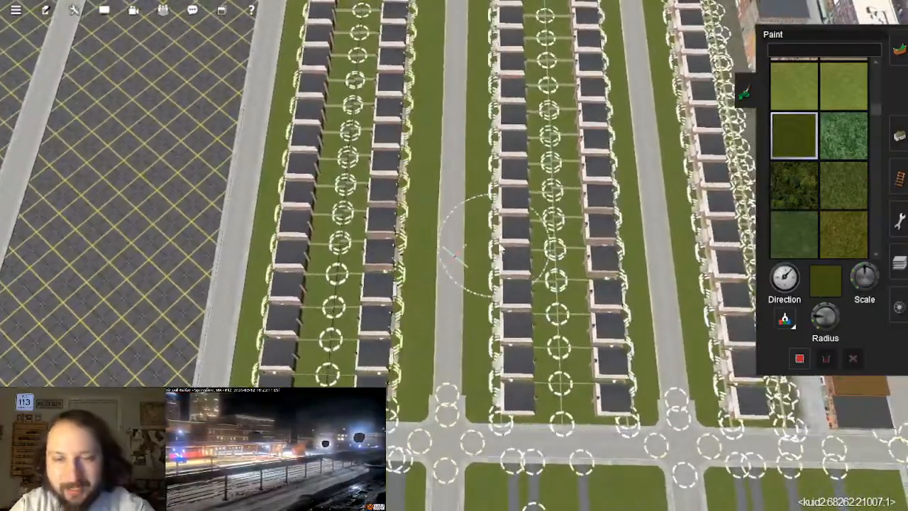
right_click(501, 249)
right_click(461, 42)
key(Right)
key(Right)
scroll(473, 250, up, 4)
key(Right)
key(Right)
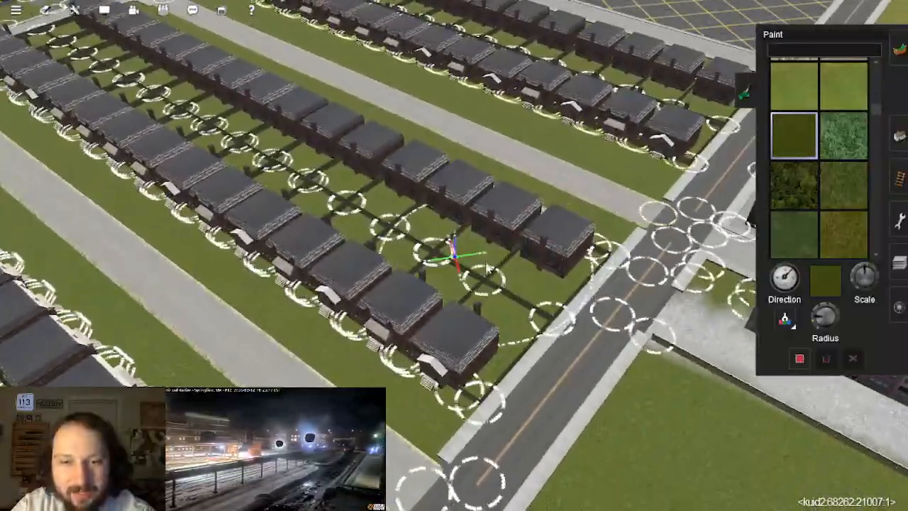
right_click(488, 271)
scroll(405, 298, down, 3)
right_click(390, 359)
key(Left)
right_click(245, 167)
right_click(313, 227)
scroll(377, 305, up, 4)
right_click(382, 315)
key(Left)
right_click(406, 280)
key(Left)
key(Down)
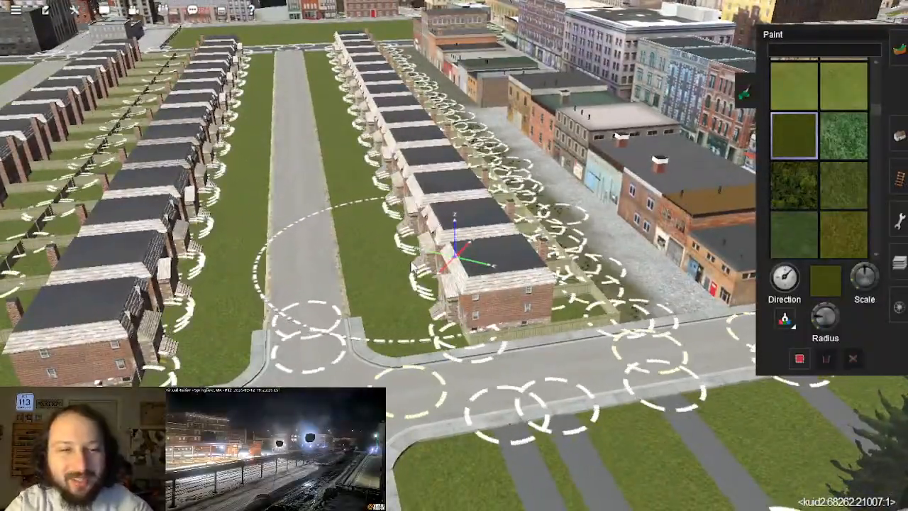
right_click(273, 282)
key(Right)
scroll(525, 220, up, 4)
right_click(408, 245)
key(Left)
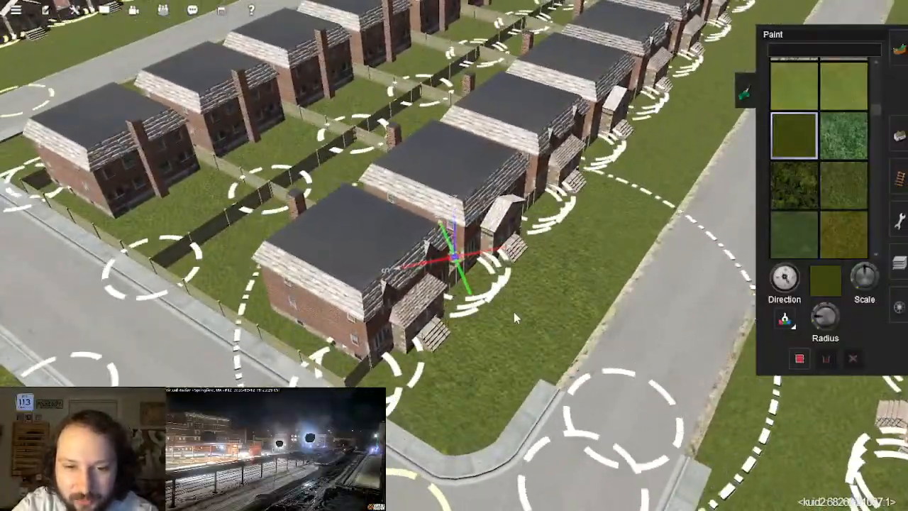
scroll(395, 158, down, 4)
right_click(396, 159)
key(Left)
key(Down)
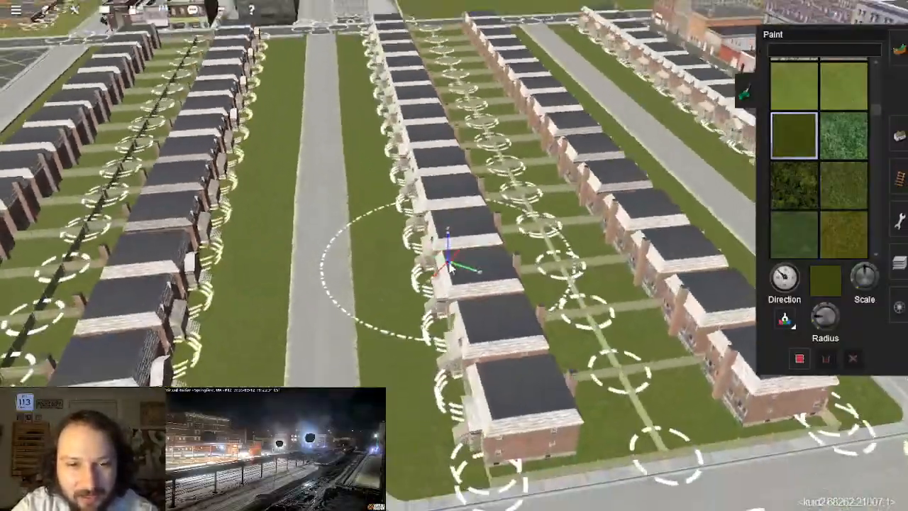
scroll(405, 254, down, 2)
right_click(405, 254)
scroll(407, 258, down, 4)
Step: Examine the finished row-house blocks from above together with the surrounding neighborhood and the empty blocks
key(Left)
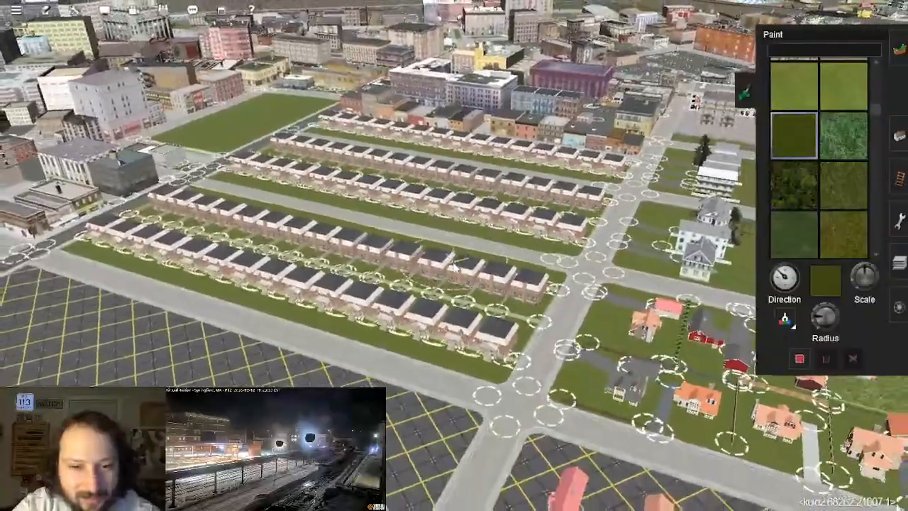
key(Right)
key(Up)
key(Right)
scroll(499, 248, up, 2)
right_click(564, 248)
scroll(482, 264, down, 2)
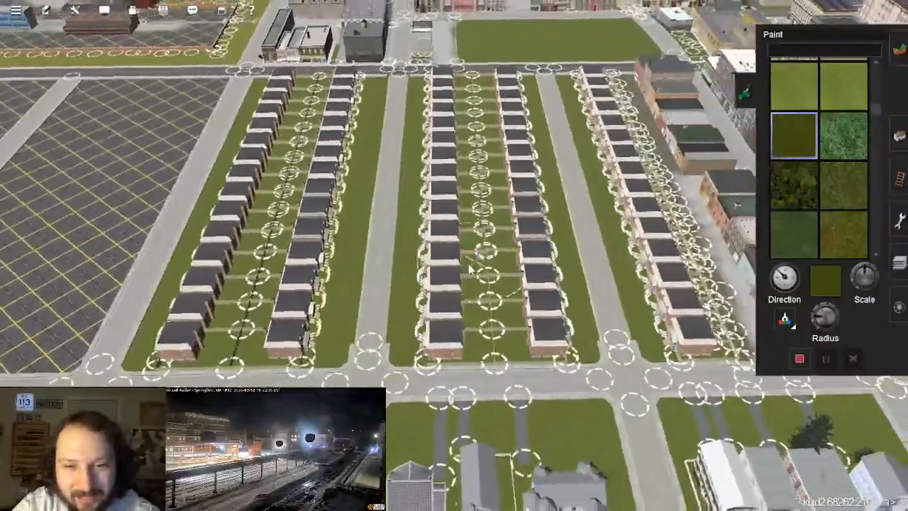
key(Right)
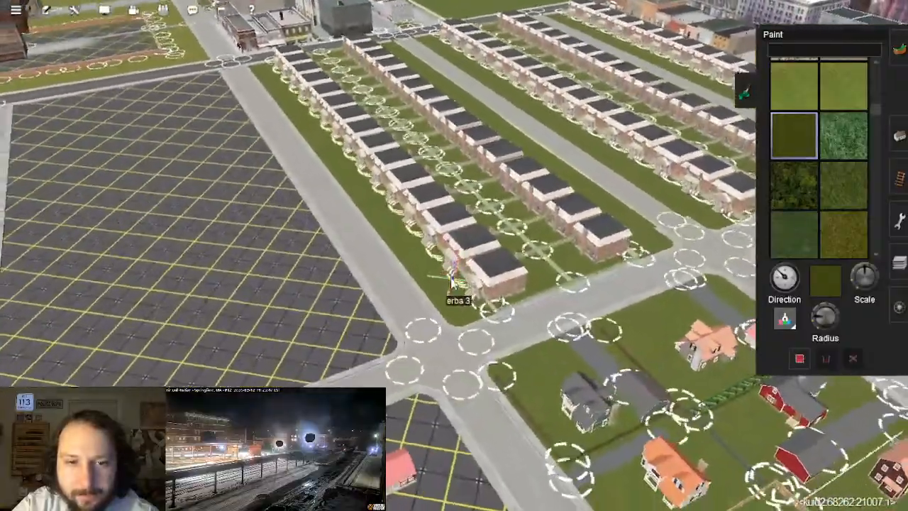
scroll(454, 263, down, 8)
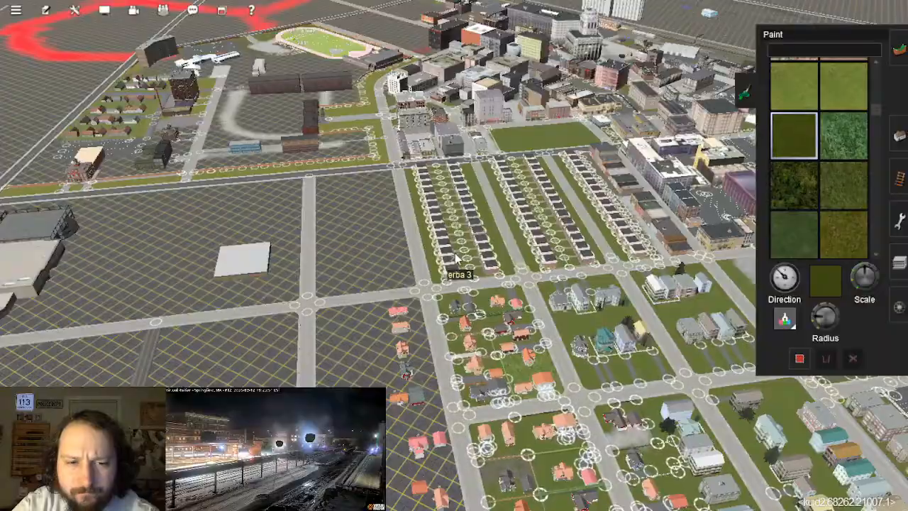
scroll(455, 260, up, 8)
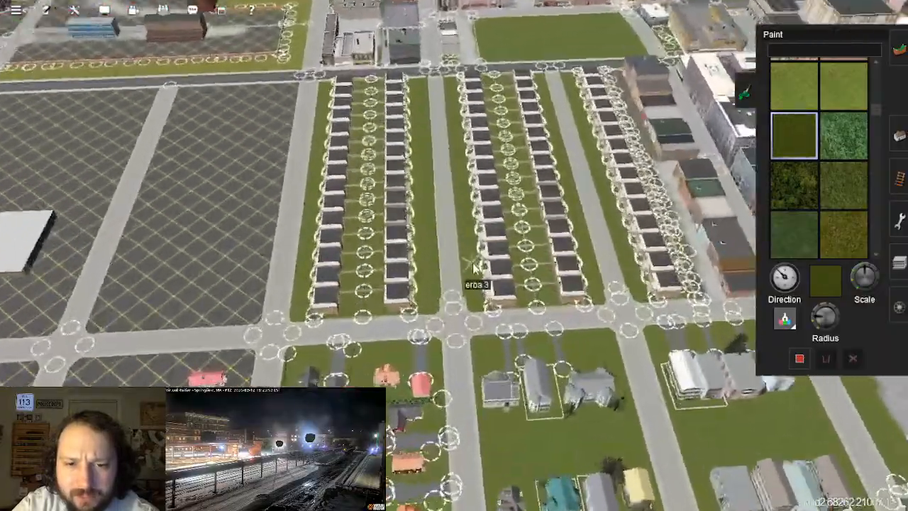
key(Up)
key(Left)
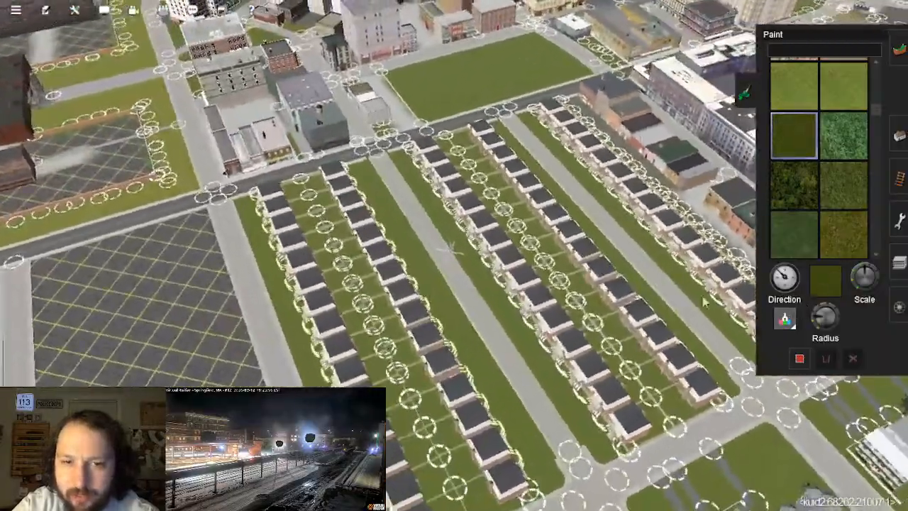
Step: Pick up the FFR Dirt & Leaves 01 ground texture from a lot among the existing city buildings
right_click(611, 82)
right_click(451, 172)
key(Up)
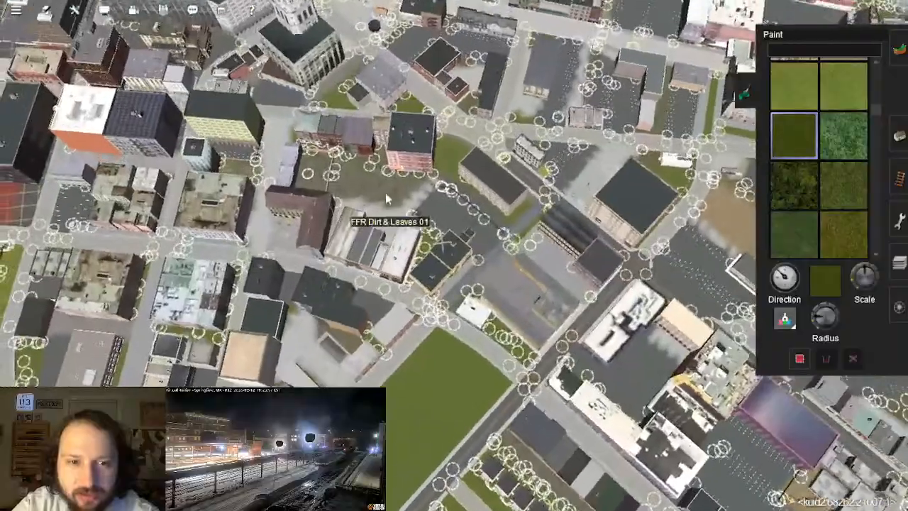
click(358, 220)
Step: Paint FFR Dirt & Leaves 01 patches over the grass on both sides of the inner row-house street, starting near the main road
right_click(461, 360)
key(Left)
scroll(398, 320, up, 8)
key(Left)
right_click(411, 209)
key(Down)
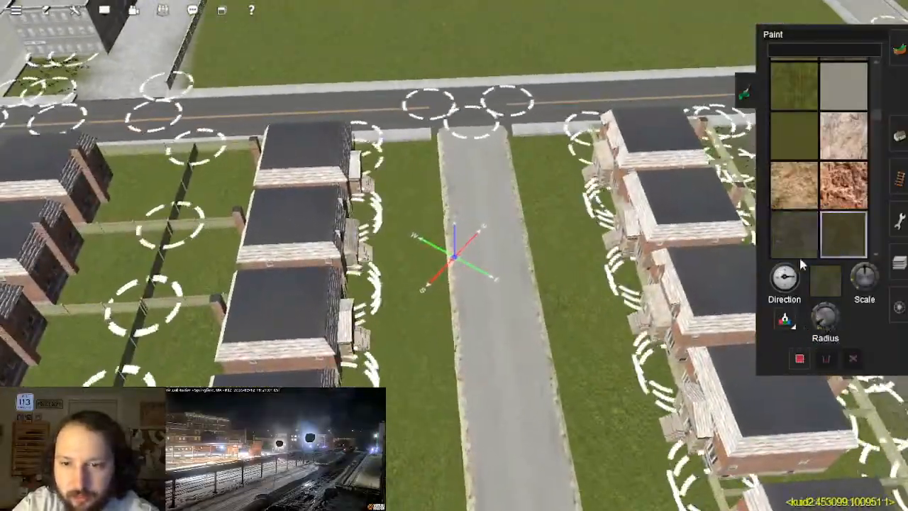
key(Up)
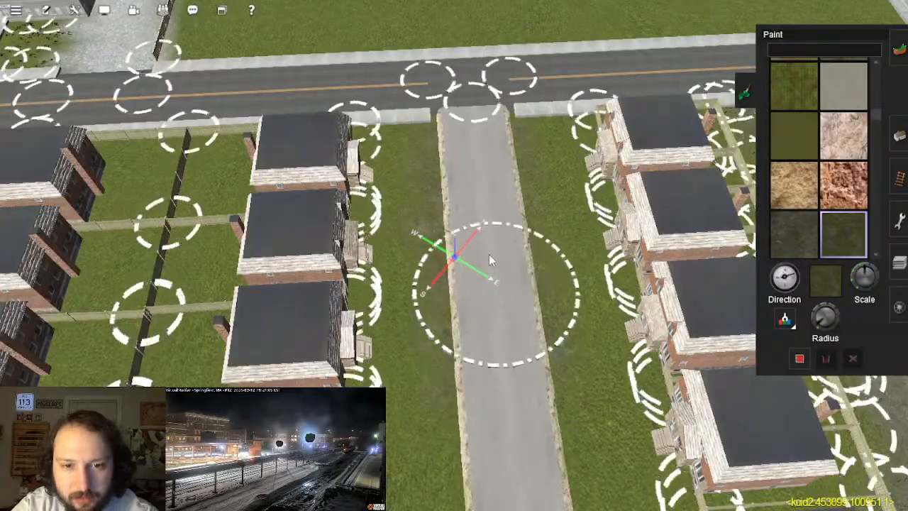
key(Right)
right_drag(525, 283, 438, 259)
scroll(440, 259, down, 2)
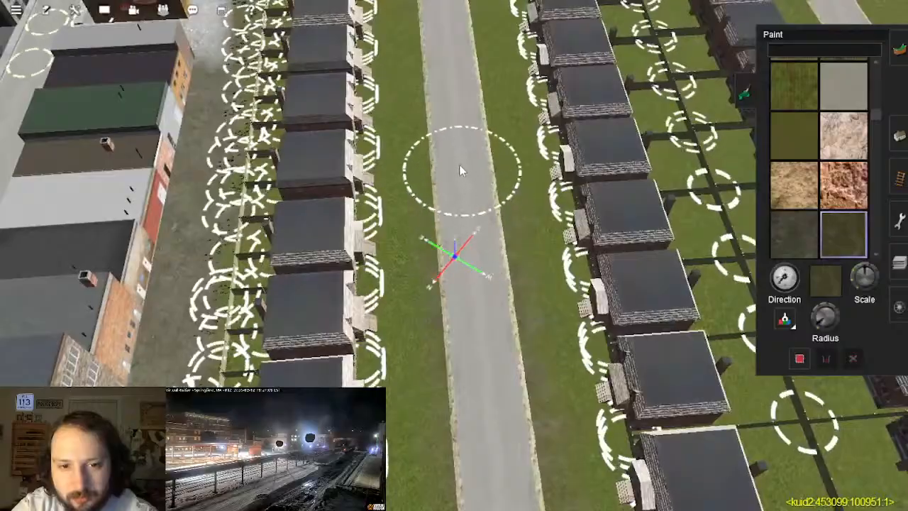
Step: Continue the FFR Dirt & Leaves 01 patches along that street to the far intersection and along the neighboring inner street
right_click(454, 90)
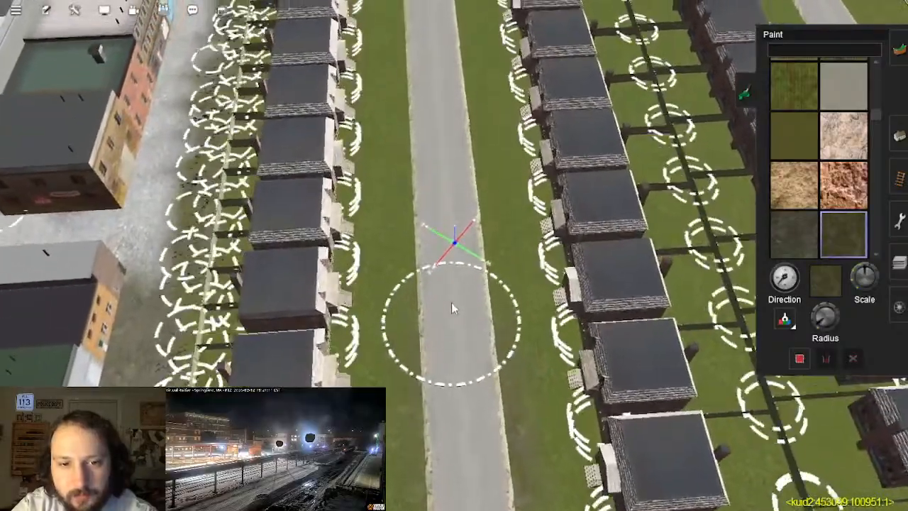
right_click(434, 131)
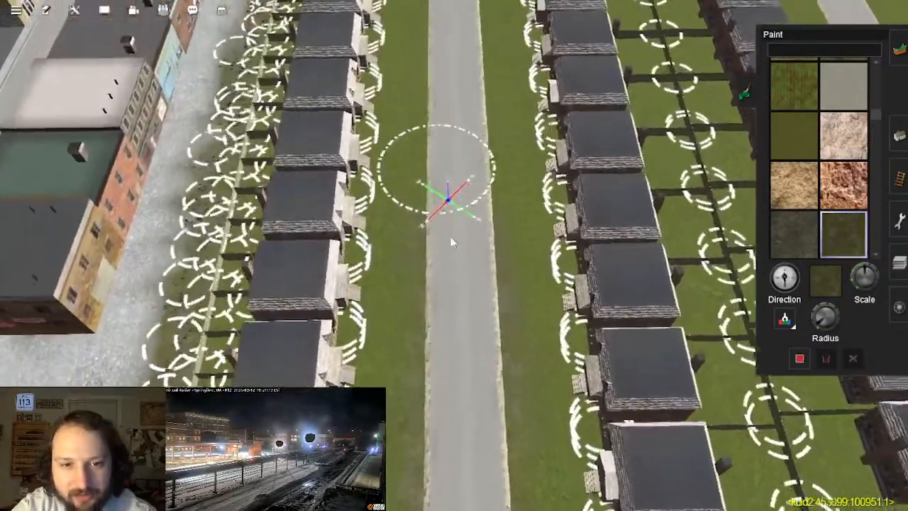
right_click(460, 176)
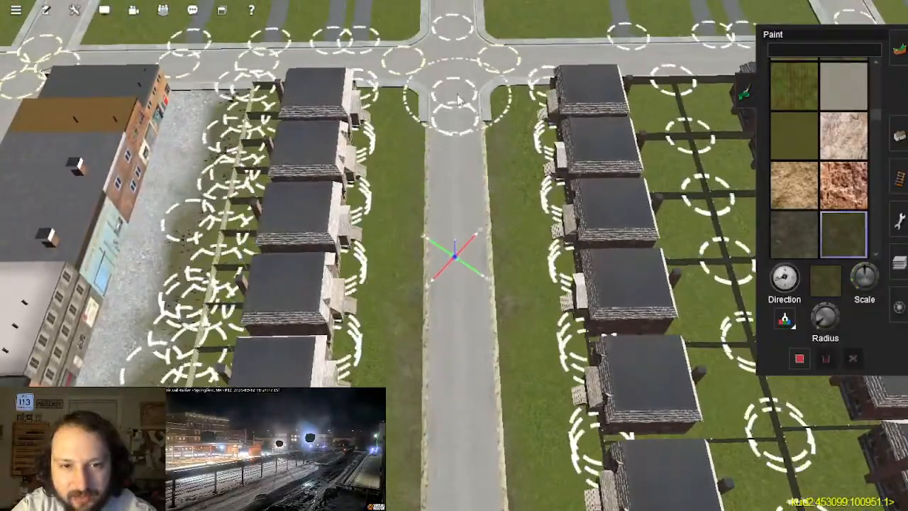
right_click(457, 101)
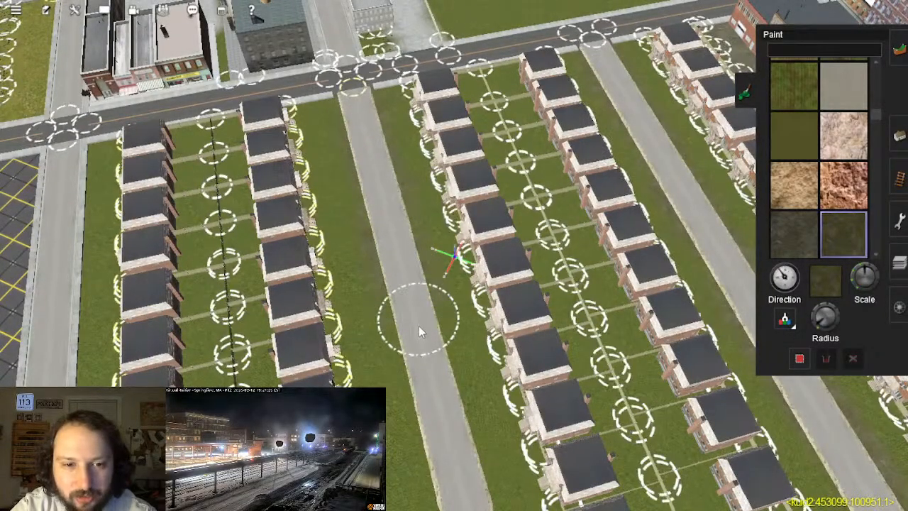
right_click(444, 422)
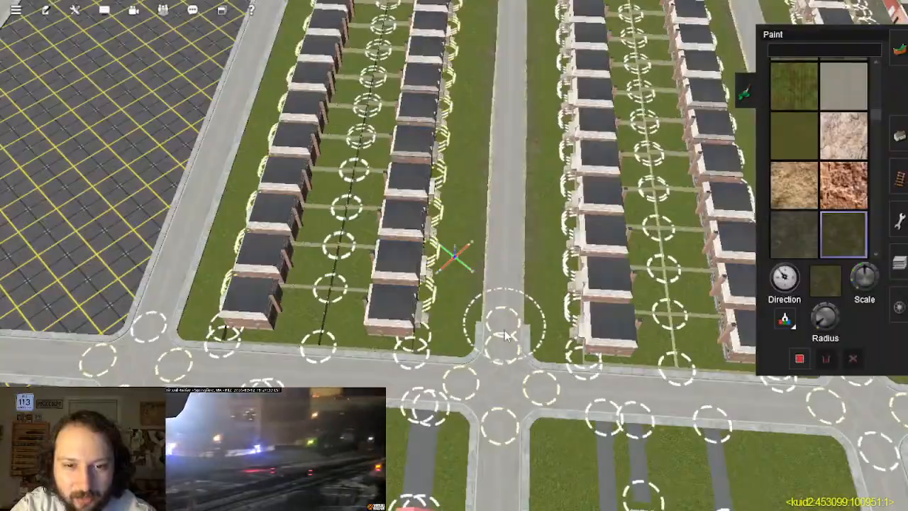
Step: Examine the finished row-house blocks, the surrounding neighborhoods and the remaining empty blocks with their measured street layout from above
scroll(447, 295, down, 3)
mouse_move(419, 277)
right_down()
mouse_move(396, 258)
mouse_move(389, 230)
mouse_move(448, 240)
mouse_move(438, 250)
right_up()
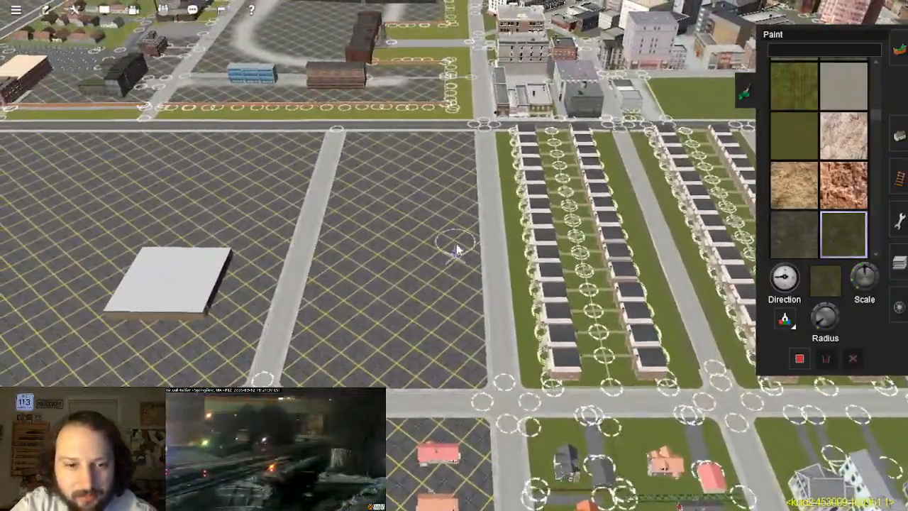
scroll(450, 249, down, 2)
right_click(440, 249)
scroll(441, 247, down, 6)
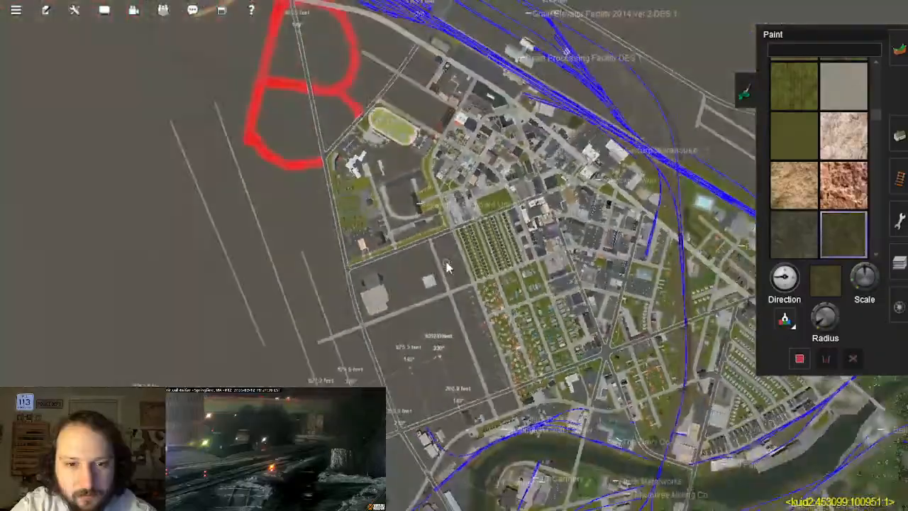
scroll(446, 265, up, 8)
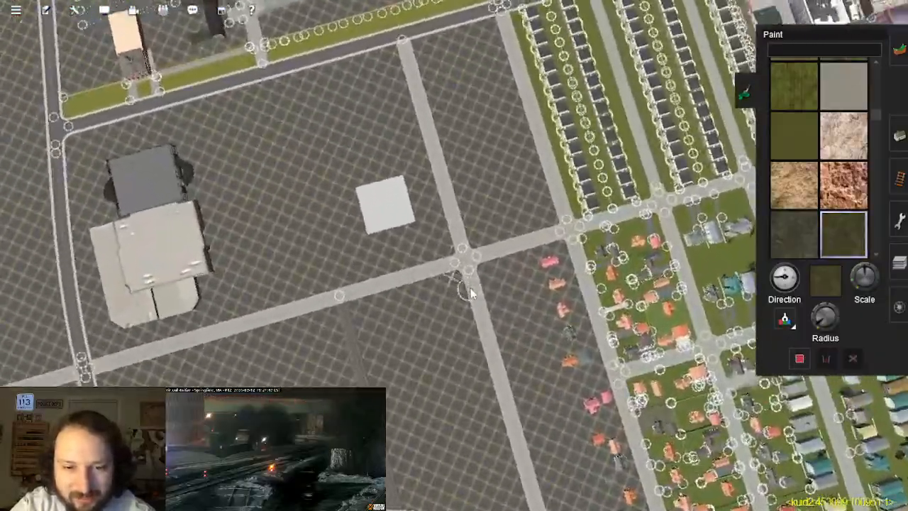
key(Down)
right_click(467, 314)
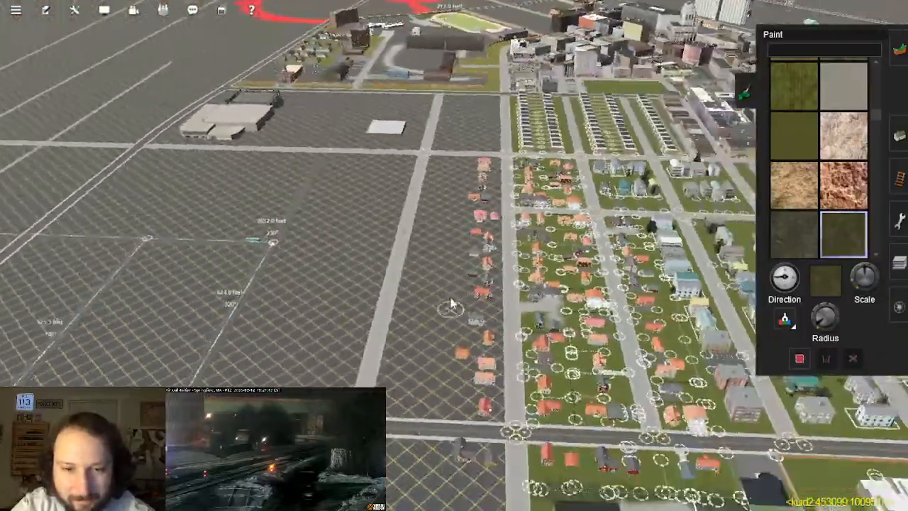
key(Up)
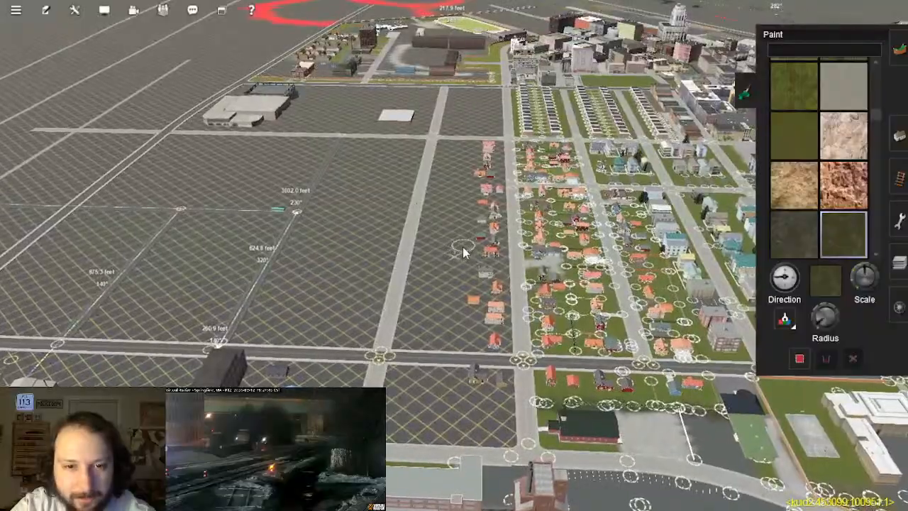
key(Up)
scroll(462, 248, down, 6)
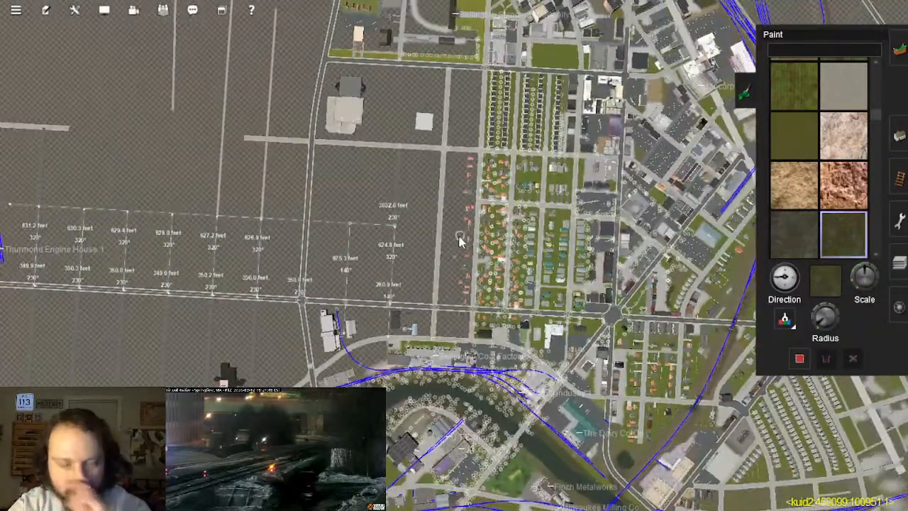
right_click(386, 249)
scroll(414, 248, down, 2)
scroll(452, 268, up, 5)
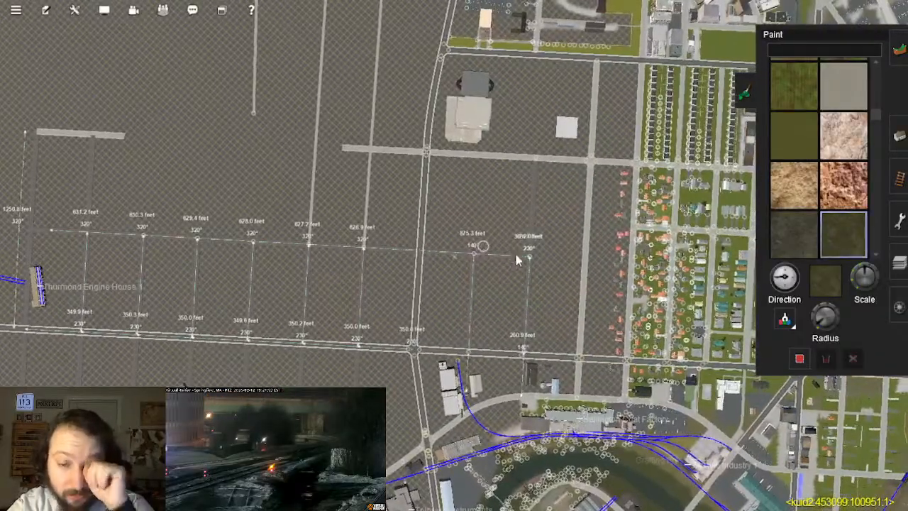
scroll(511, 264, down, 7)
Step: Select the whole separate eight-block residential grid on the empty terrain, including its houses, fences and roads, with a rectangular marquee
right_drag(507, 268, 409, 240)
scroll(543, 202, up, 2)
scroll(543, 202, up, 8)
scroll(413, 266, up, 4)
mouse_move(415, 274)
right_down()
mouse_move(451, 277)
mouse_move(604, 244)
right_up()
scroll(451, 277, down, 2)
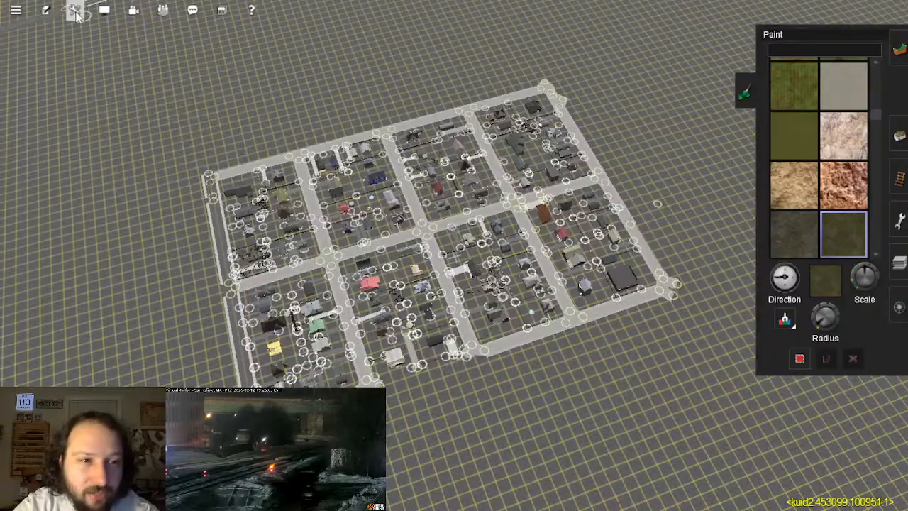
click(75, 10)
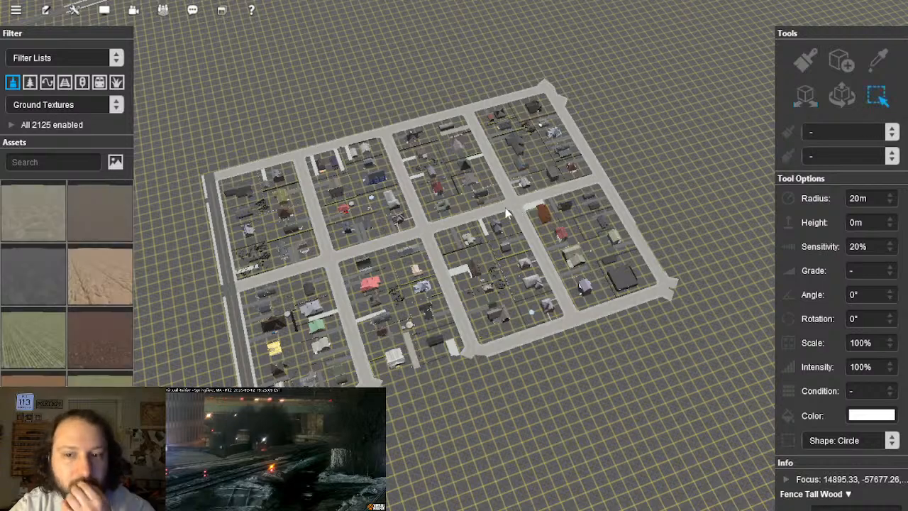
mouse_move(574, 325)
mouse_down()
mouse_move(701, 347)
mouse_move(720, 323)
mouse_up()
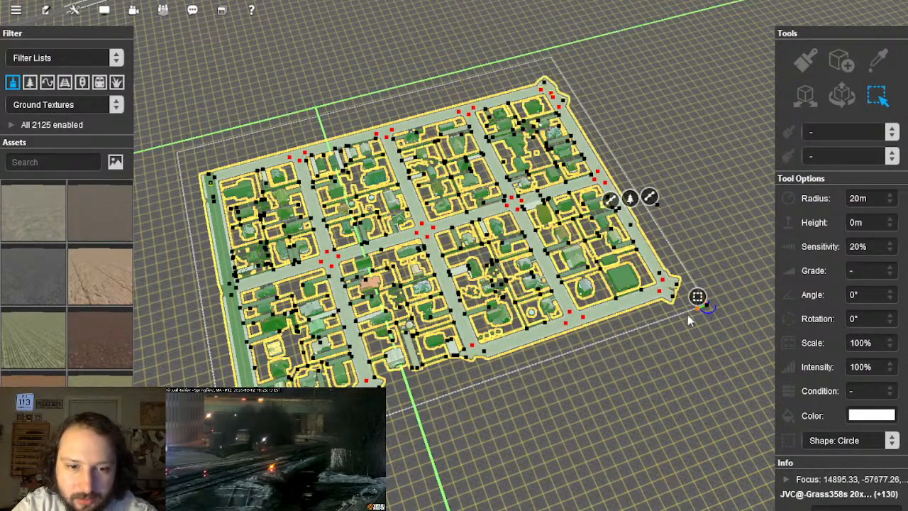
Step: Set the scrapbook filters to Ground Height None, Texture None, Meshes Add, Splines Add and Effect Layers None
scroll(823, 287, down, 5)
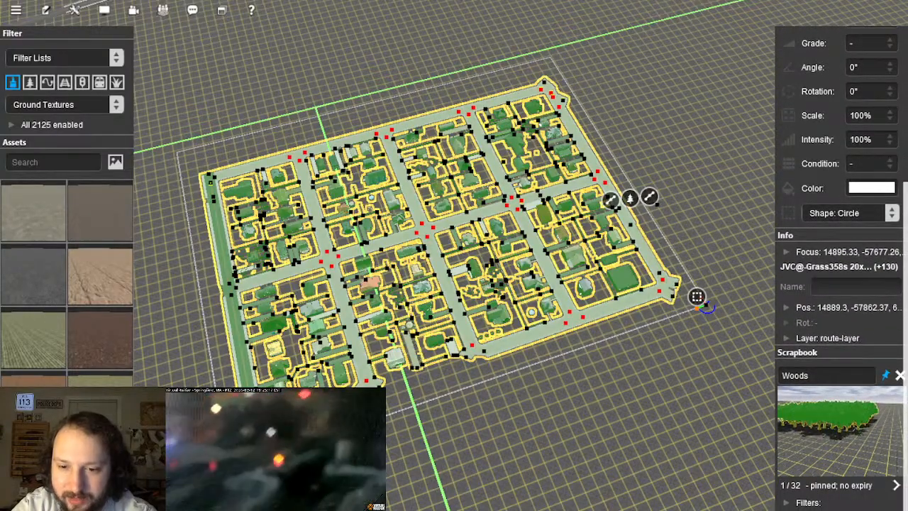
click(787, 503)
scroll(819, 487, down, 5)
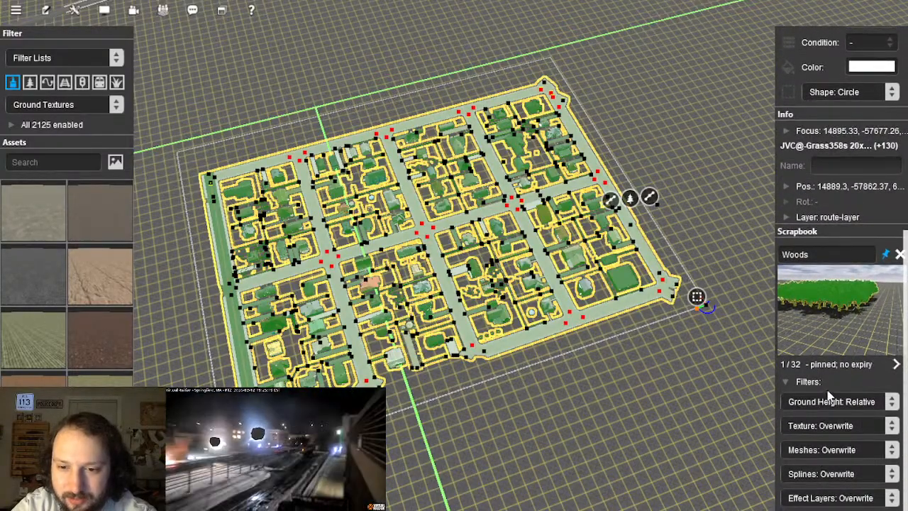
click(827, 401)
click(825, 375)
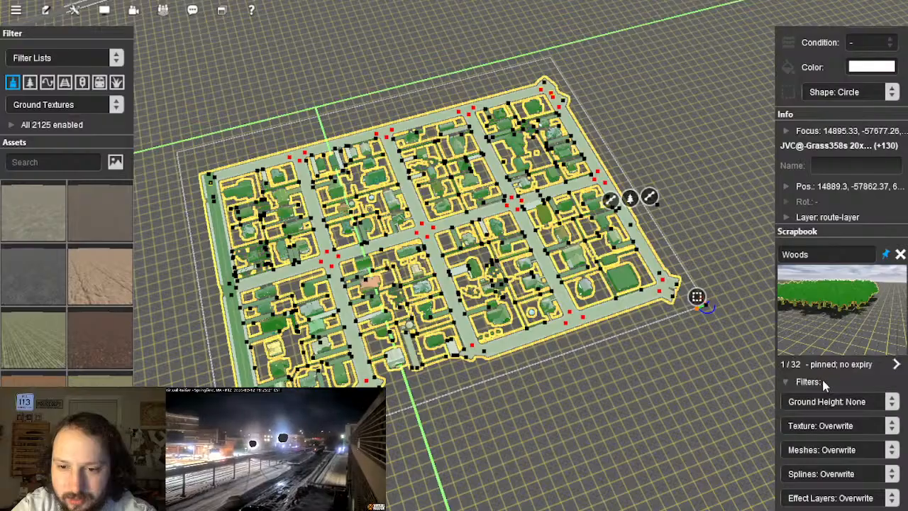
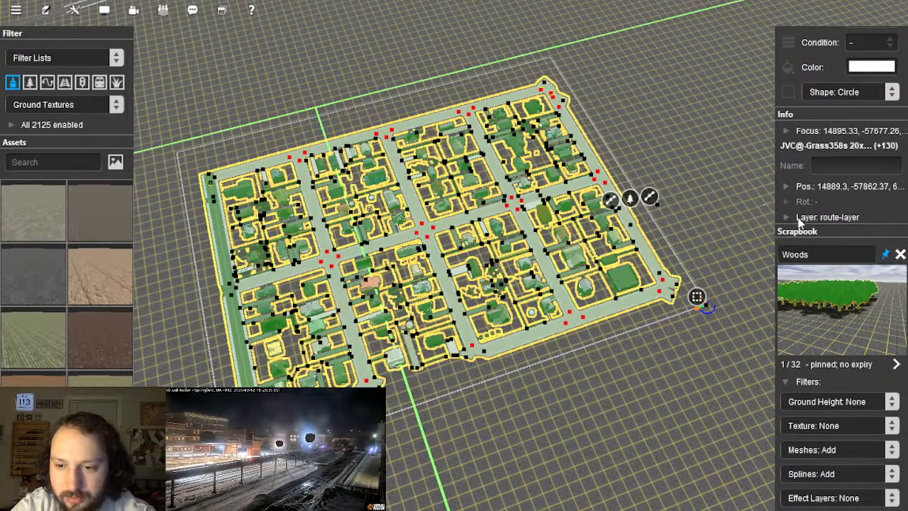
Step: Activate the free adjustment tool and start moving the selected residential grid by one of its town houses
scroll(834, 282, up, 6)
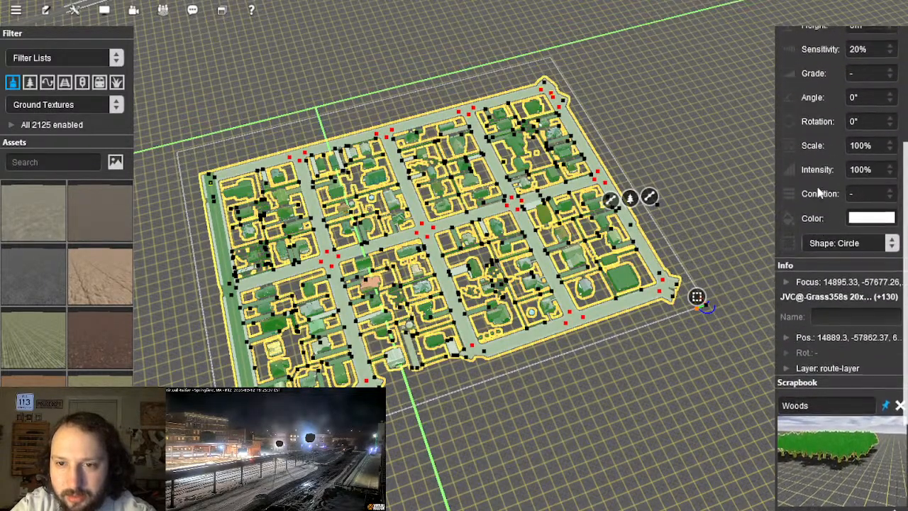
scroll(818, 193, up, 3)
click(843, 95)
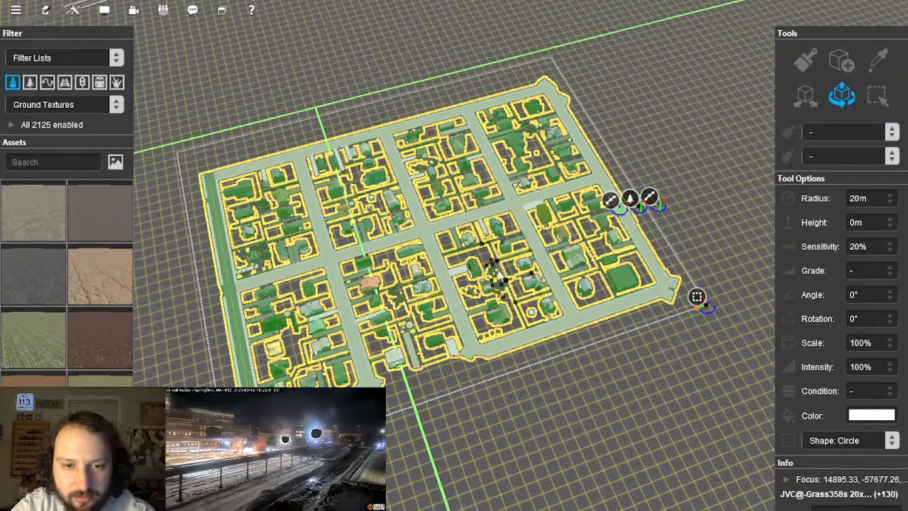
scroll(490, 264, up, 3)
scroll(516, 291, up, 1)
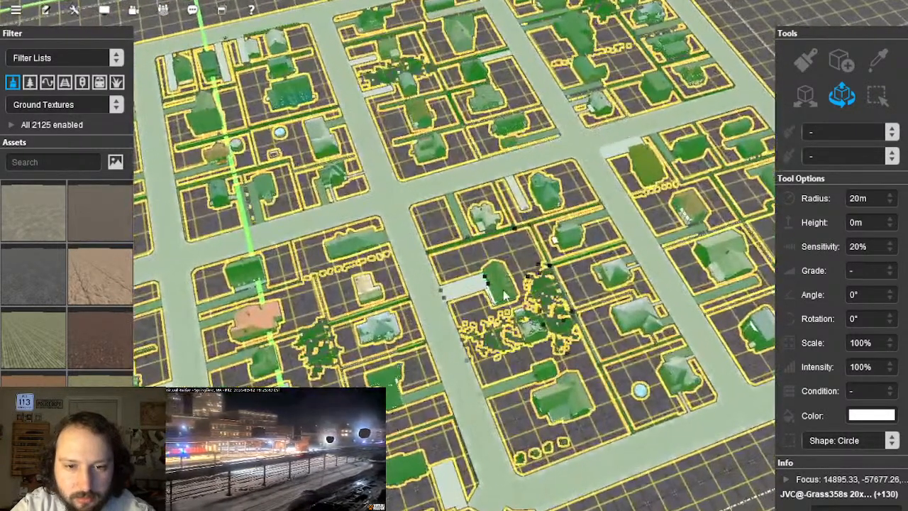
click(492, 265)
scroll(529, 236, down, 6)
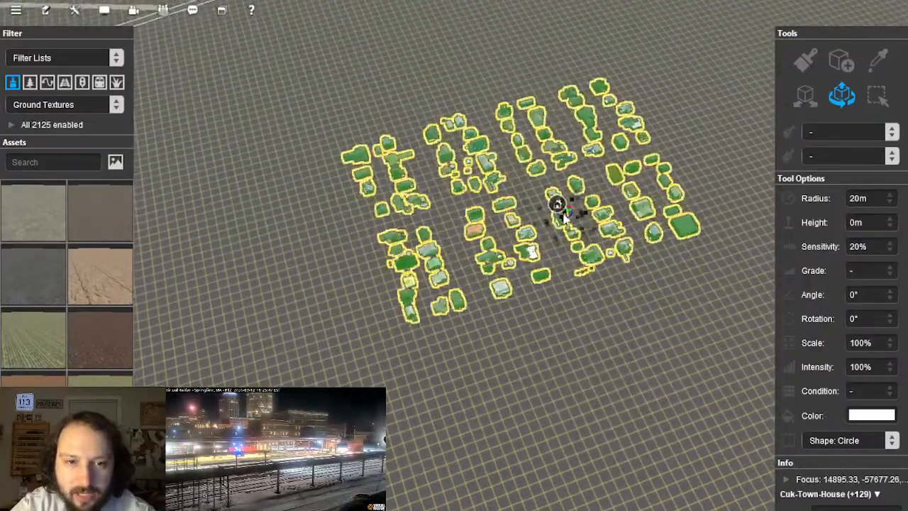
drag(566, 218, 544, 240)
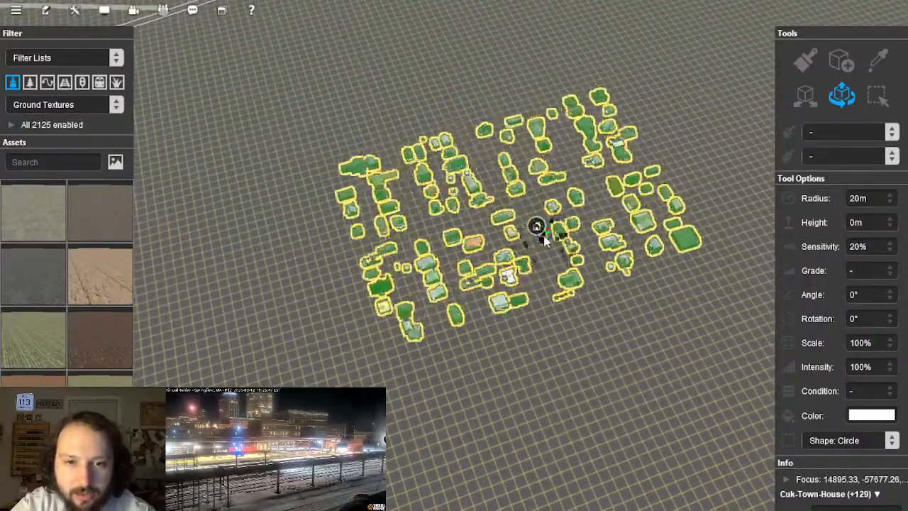
Step: Carry the selected residential grid farther across the empty terrain toward the city
scroll(557, 300, up, 6)
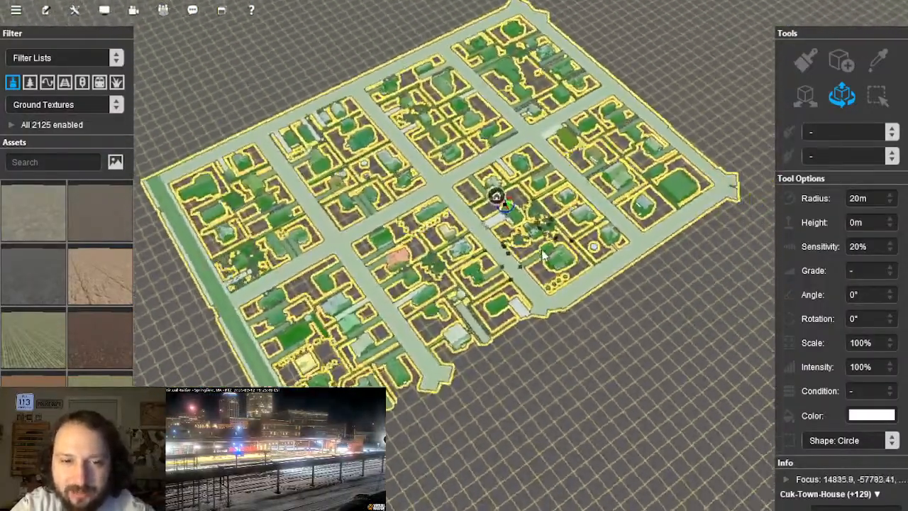
scroll(437, 254, up, 6)
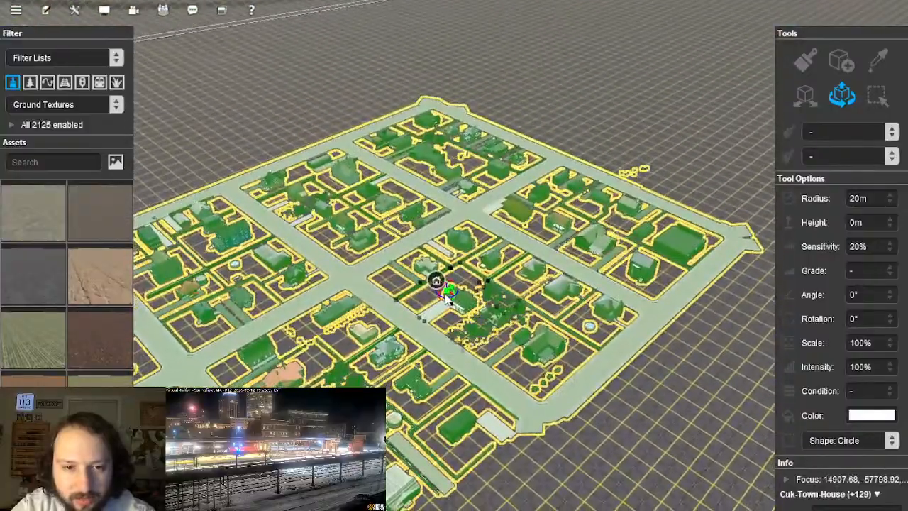
drag(447, 294, 531, 259)
key(Up)
scroll(530, 259, up, 6)
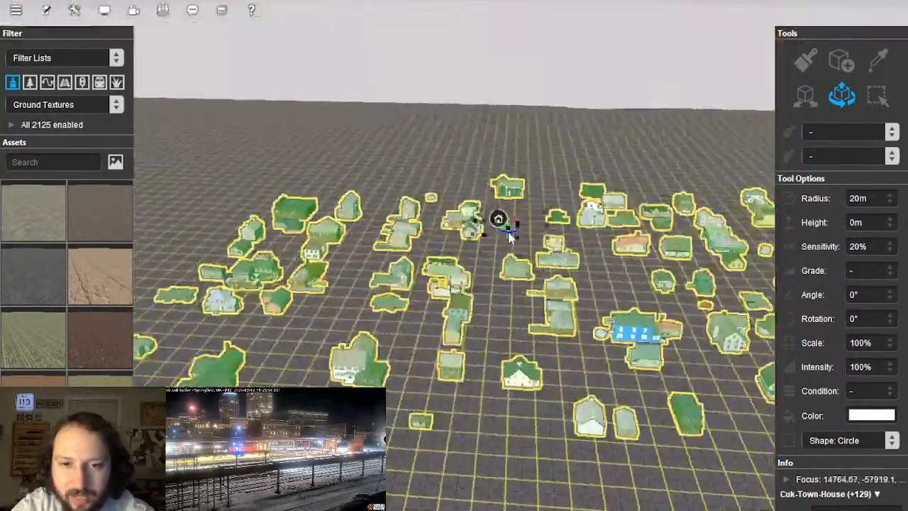
right_drag(509, 236, 489, 248)
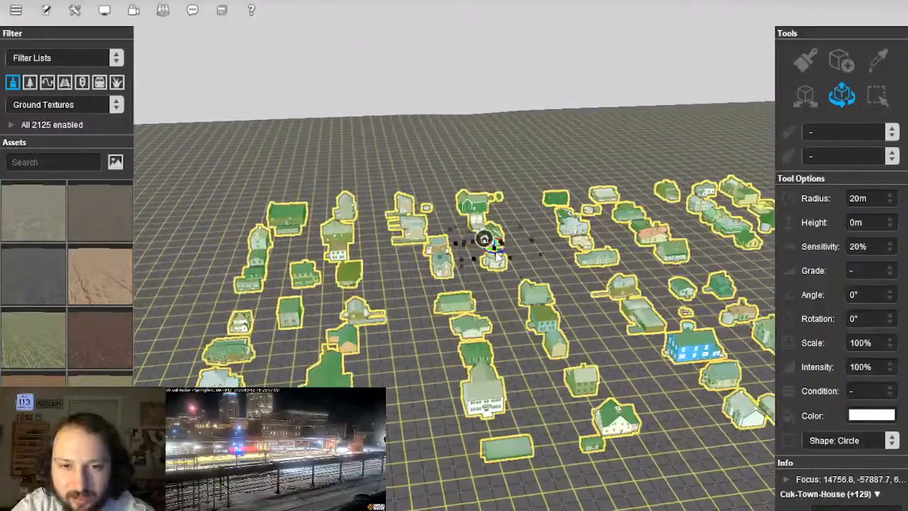
right_drag(501, 290, 496, 251)
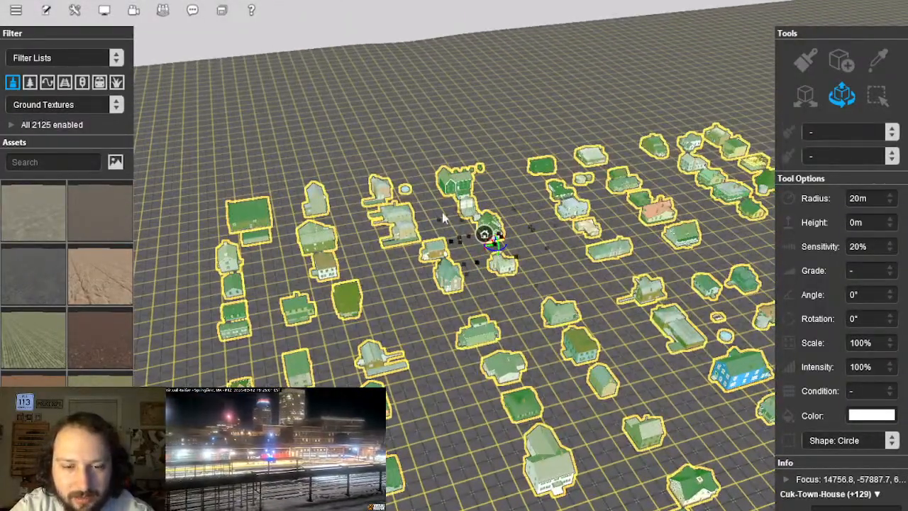
Step: Bring the selected eight-block residential grid over the empty city blocks and rotate it toward the direction of the surrounding streets
right_drag(325, 145, 466, 294)
scroll(466, 294, down, 8)
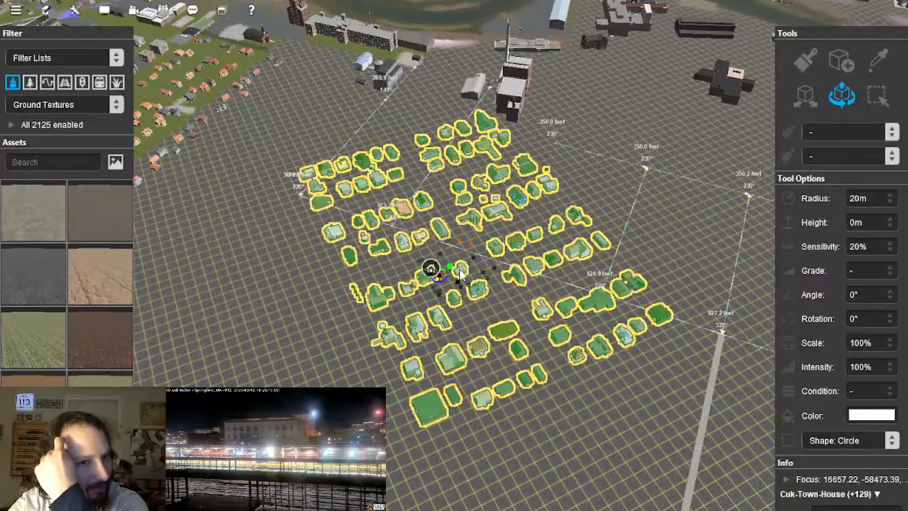
scroll(479, 257, up, 2)
right_drag(477, 257, 473, 266)
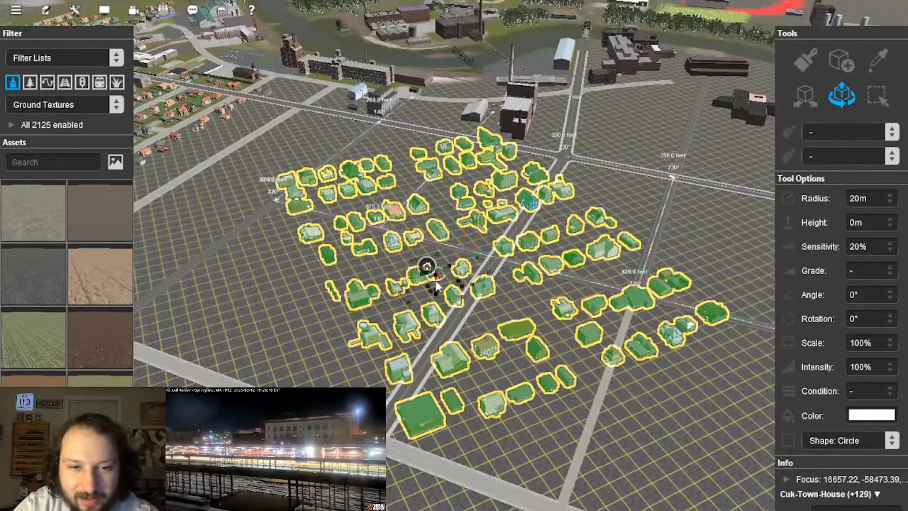
scroll(434, 283, up, 4)
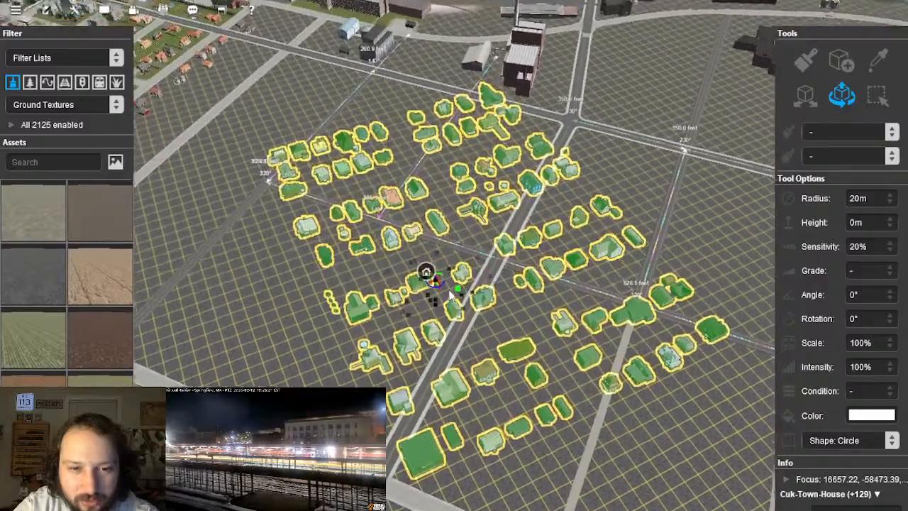
drag(433, 285, 448, 287)
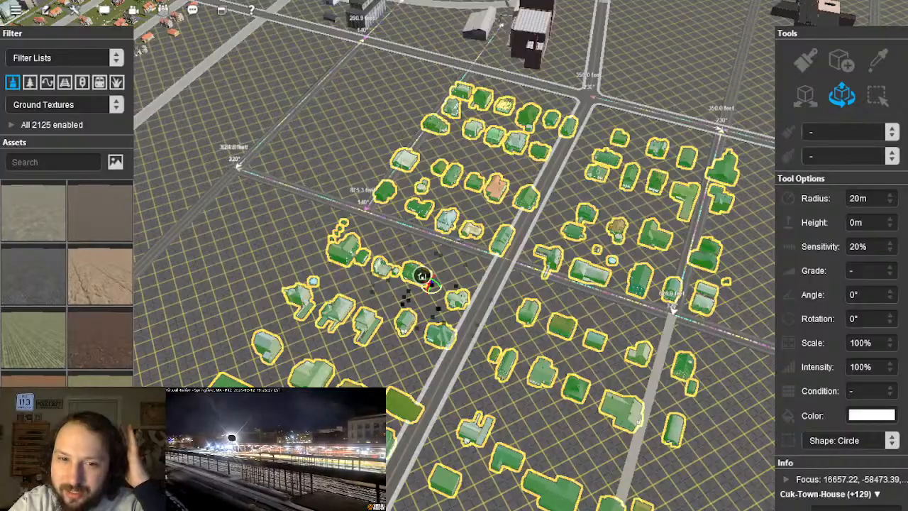
Step: Move the residential grid into the large empty block beside the brick factory and align its outer roads with the adjoining streets
scroll(441, 325, down, 4)
right_drag(440, 324, 520, 246)
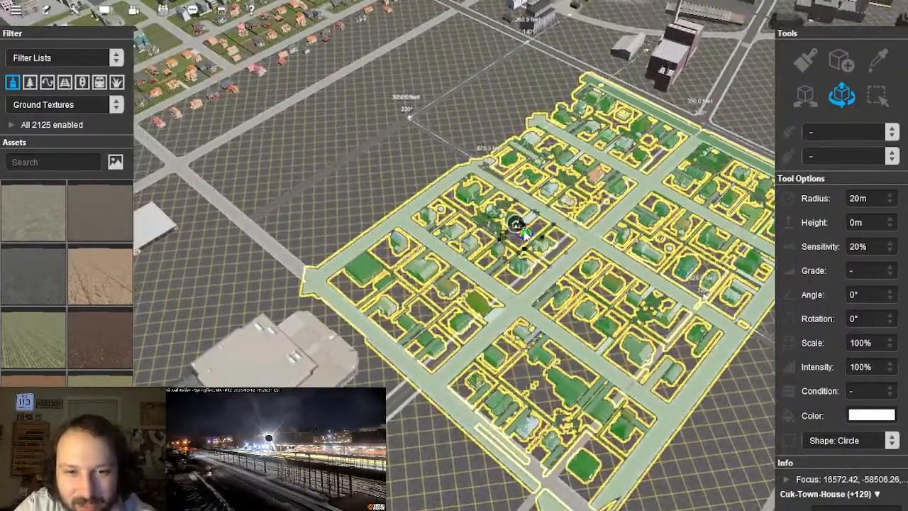
drag(519, 225, 394, 140)
right_drag(587, 214, 344, 142)
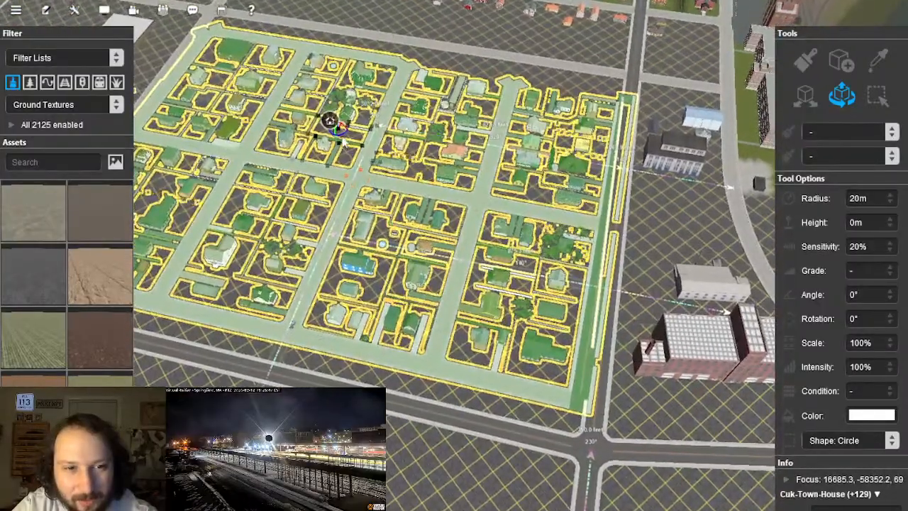
drag(343, 127, 345, 127)
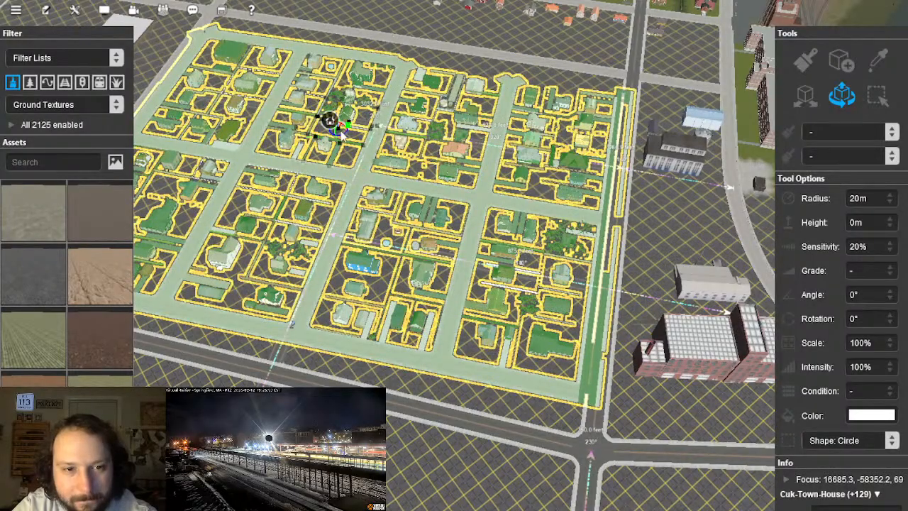
Step: Fine-tune the residential grid's placement inside the block and check its edge roads against the surrounding streets from both sides
scroll(368, 161, up, 3)
right_drag(368, 162, 338, 250)
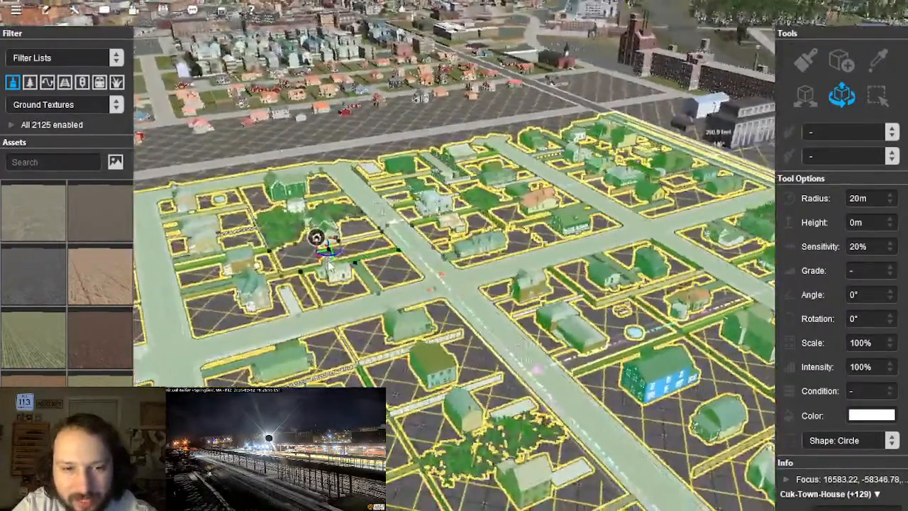
drag(341, 249, 348, 249)
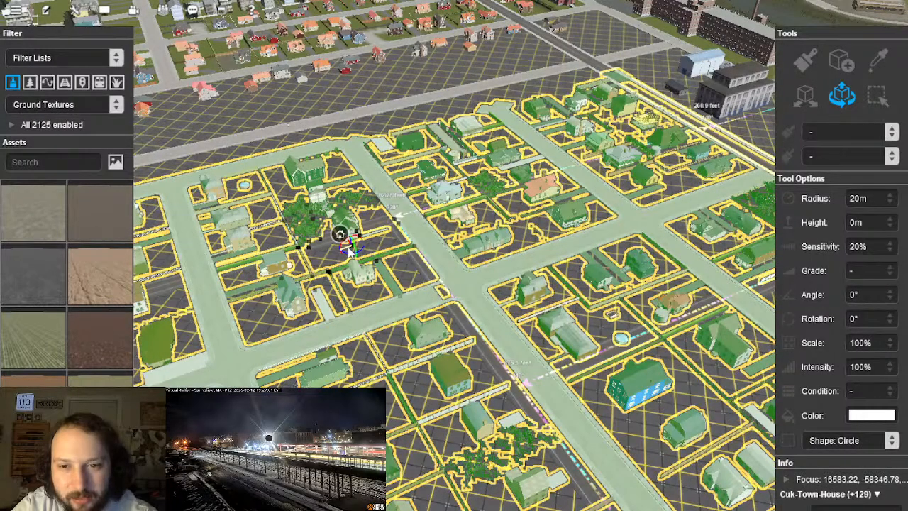
right_drag(546, 312, 286, 170)
scroll(441, 245, down, 5)
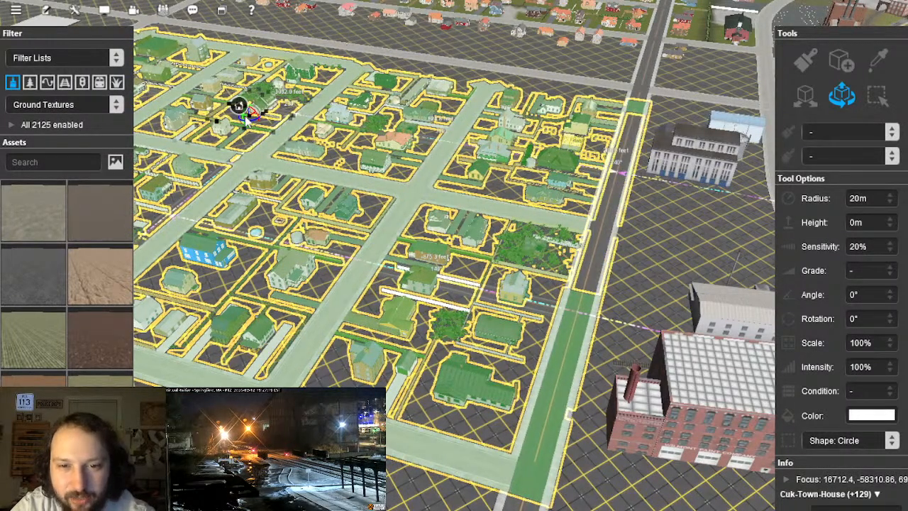
right_drag(427, 228, 424, 248)
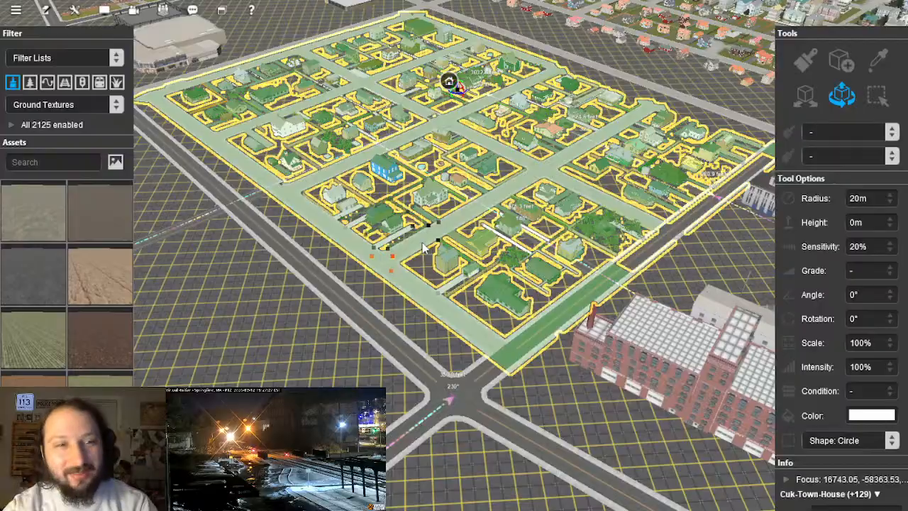
right_drag(412, 211, 472, 263)
key(Right)
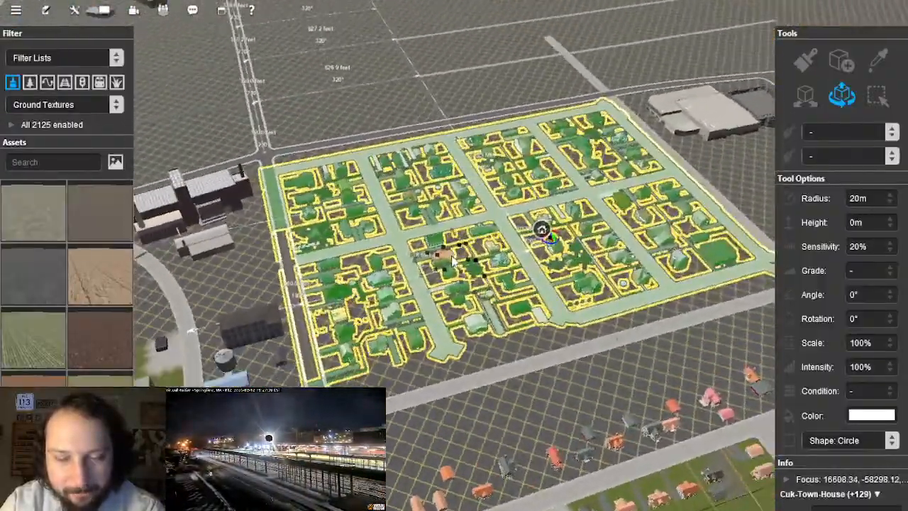
right_drag(452, 261, 456, 257)
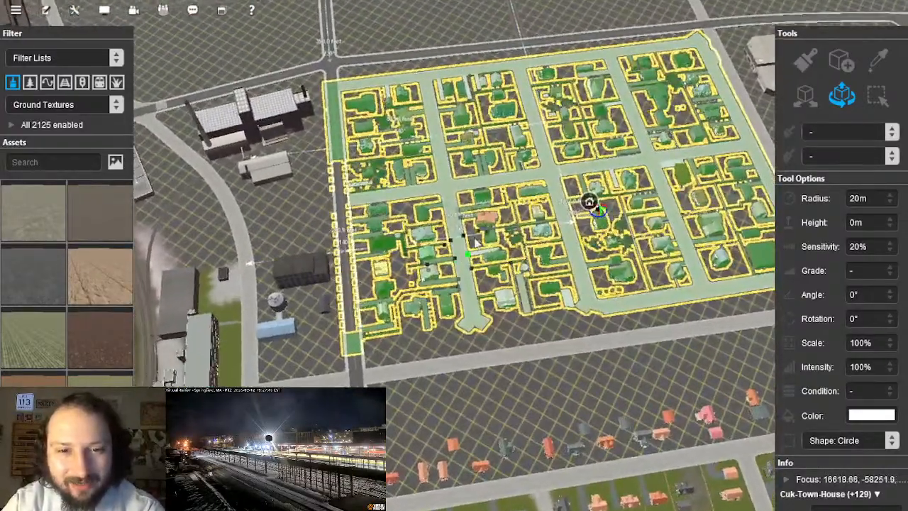
Step: Try the residential grid turned a quarter turn across the block and return it to its lengthwise orientation
right_drag(481, 235, 564, 239)
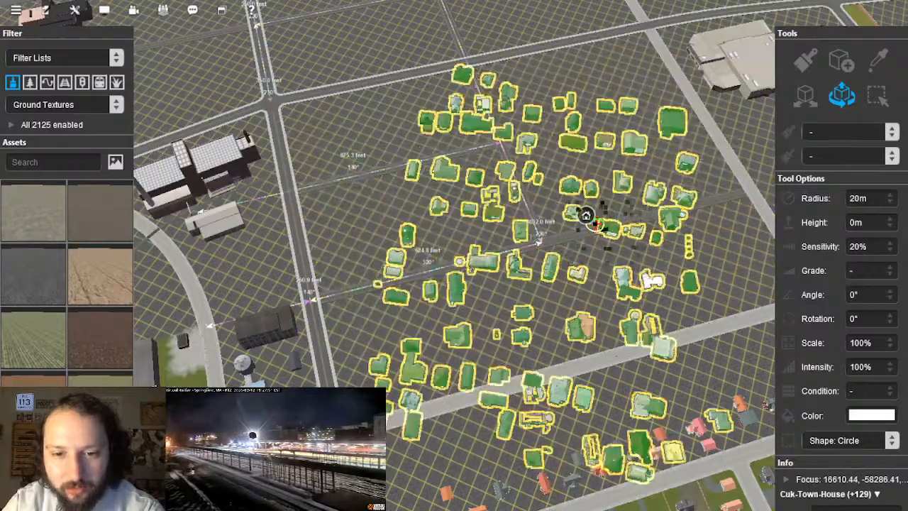
drag(599, 224, 503, 185)
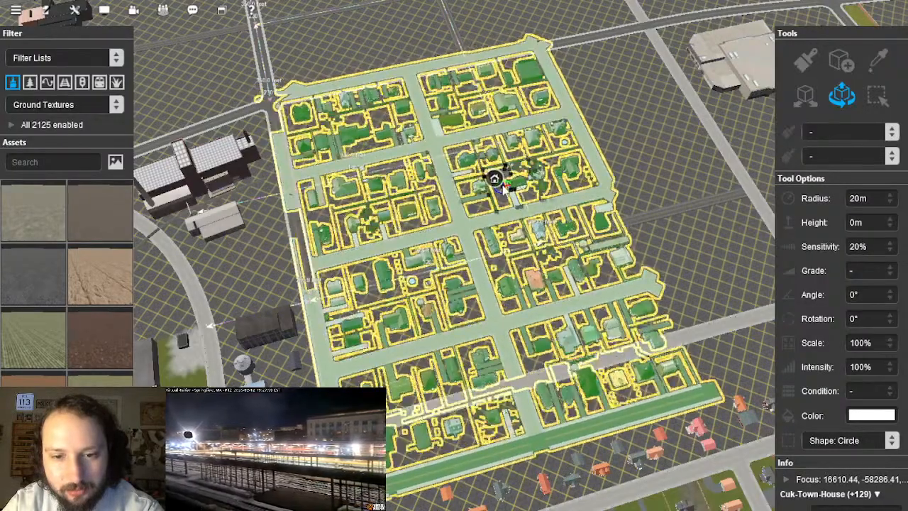
drag(505, 186, 518, 230)
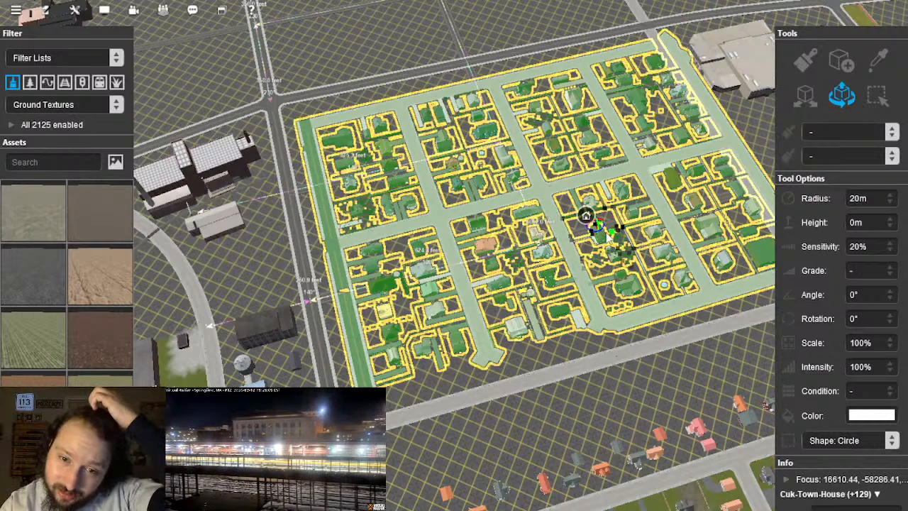
Step: Shift the residential grid tight against the block's street corner near the brick factory
drag(583, 223, 565, 208)
scroll(529, 280, down, 3)
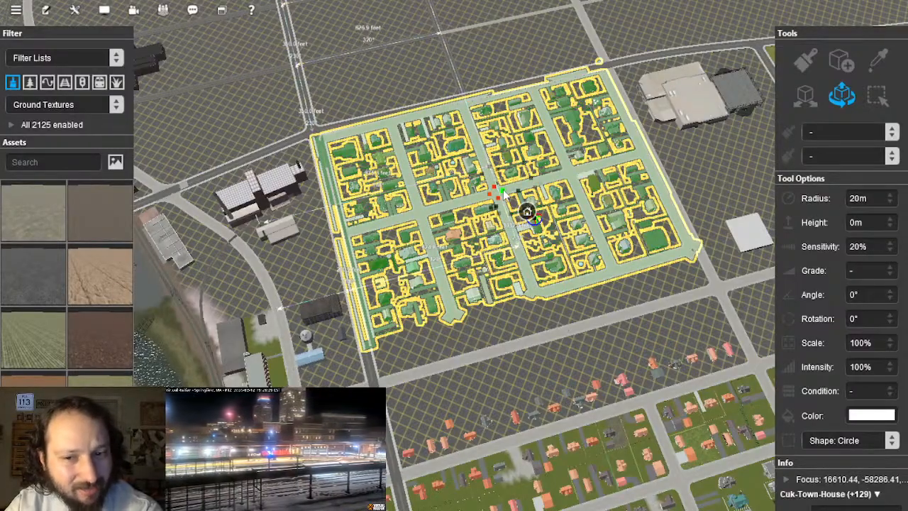
mouse_move(534, 247)
right_down()
mouse_move(537, 240)
mouse_move(451, 260)
mouse_move(442, 237)
mouse_move(406, 211)
mouse_move(430, 235)
mouse_move(466, 250)
mouse_move(430, 260)
mouse_move(468, 274)
mouse_move(450, 279)
mouse_move(495, 189)
mouse_move(457, 187)
right_up()
scroll(431, 261, up, 5)
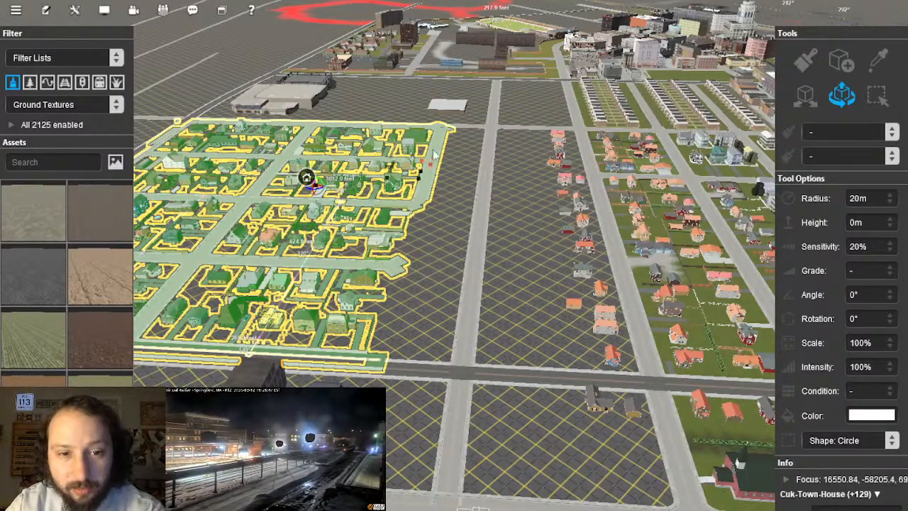
Step: Examine how the residential grid fits between the surrounding streets, the factories and the neighboring house blocks
right_click(558, 200)
key(Right)
key(Up)
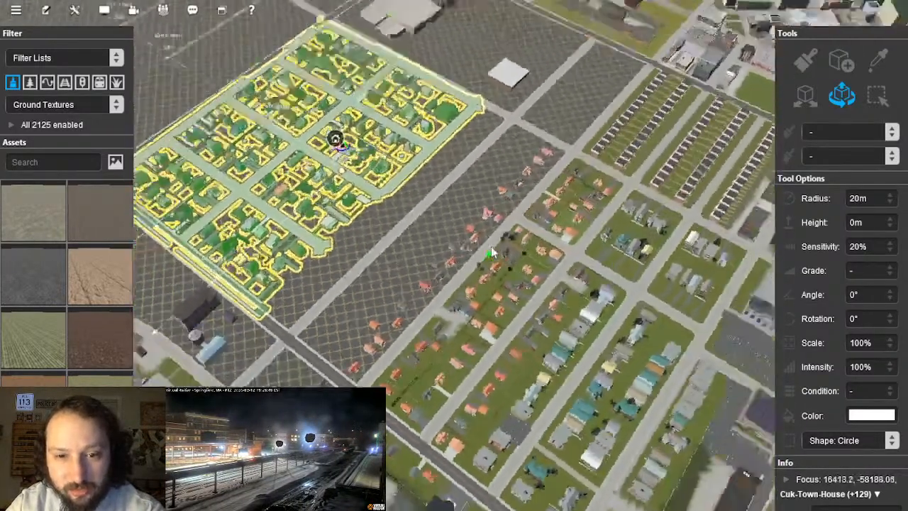
scroll(456, 255, down, 2)
scroll(455, 254, up, 2)
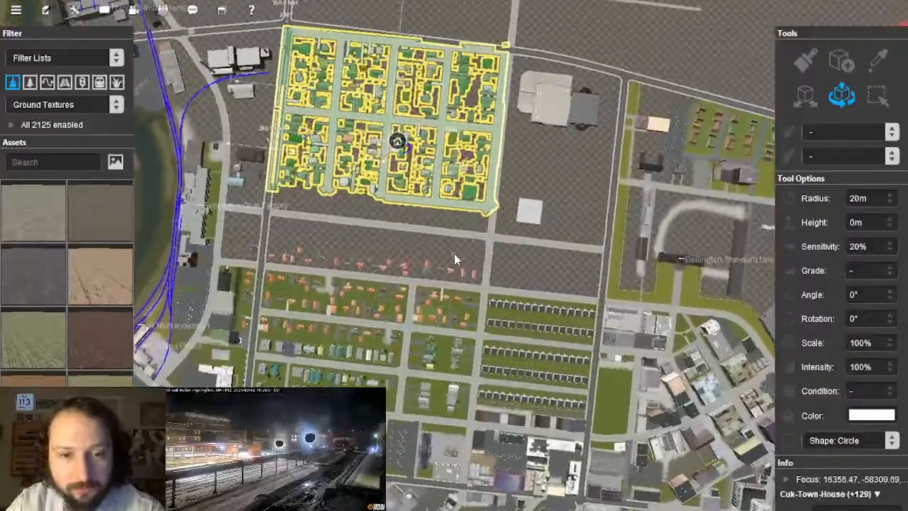
right_click(396, 270)
right_click(425, 222)
key(Left)
scroll(445, 252, up, 2)
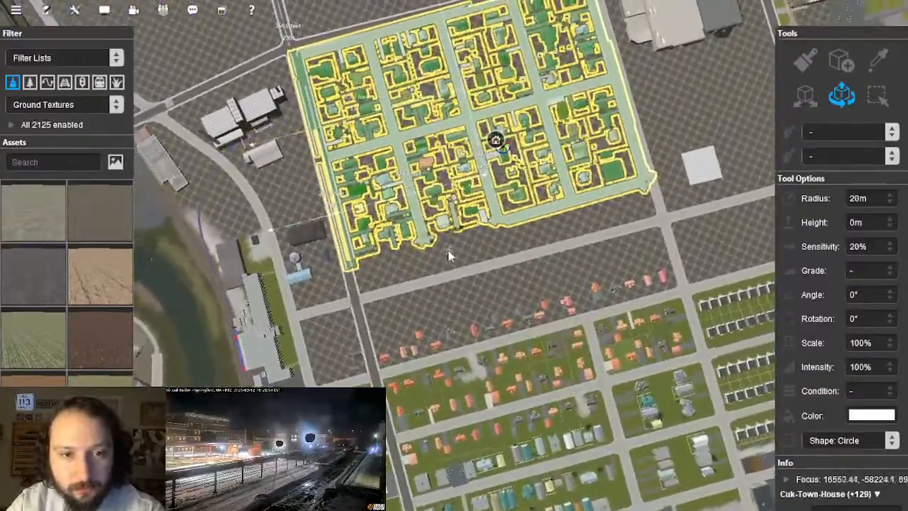
scroll(454, 253, up, 2)
right_click(462, 248)
key(Down)
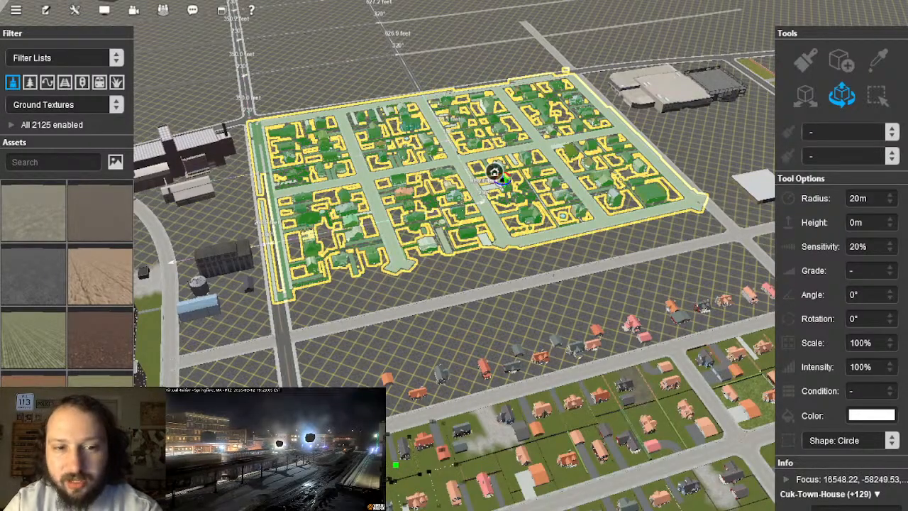
Step: Remove the placed eight-block residential grid from the city block
key(a)
right_drag(438, 279, 463, 252)
scroll(447, 241, down, 3)
key(Delete)
right_drag(517, 274, 482, 272)
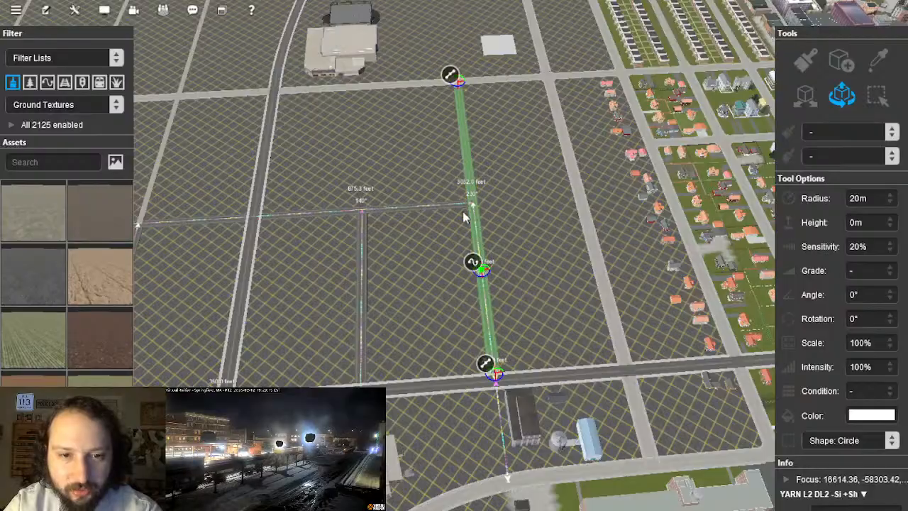
Step: Inspect the existing road splines that cross the emptied city block by selecting them one after another
click(417, 206)
right_drag(417, 206, 438, 217)
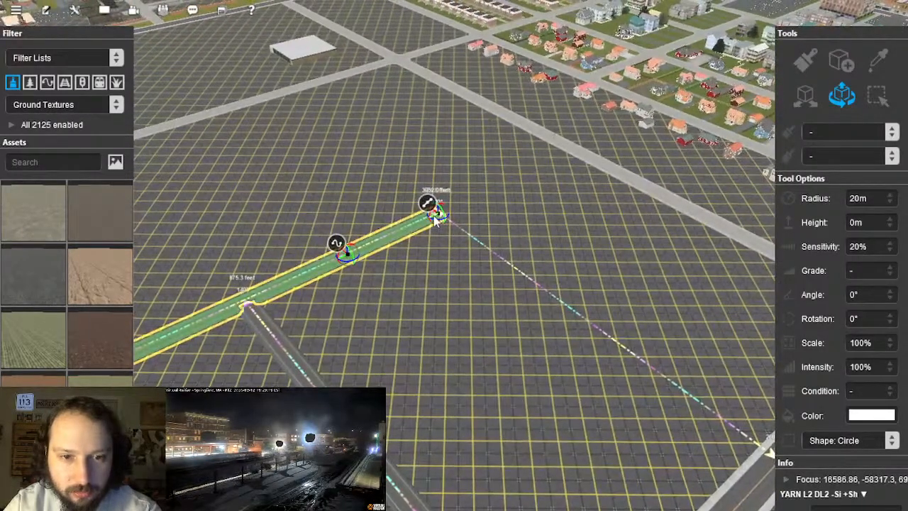
right_drag(191, 354, 364, 215)
right_drag(358, 183, 453, 250)
right_drag(596, 436, 448, 283)
click(448, 283)
click(446, 282)
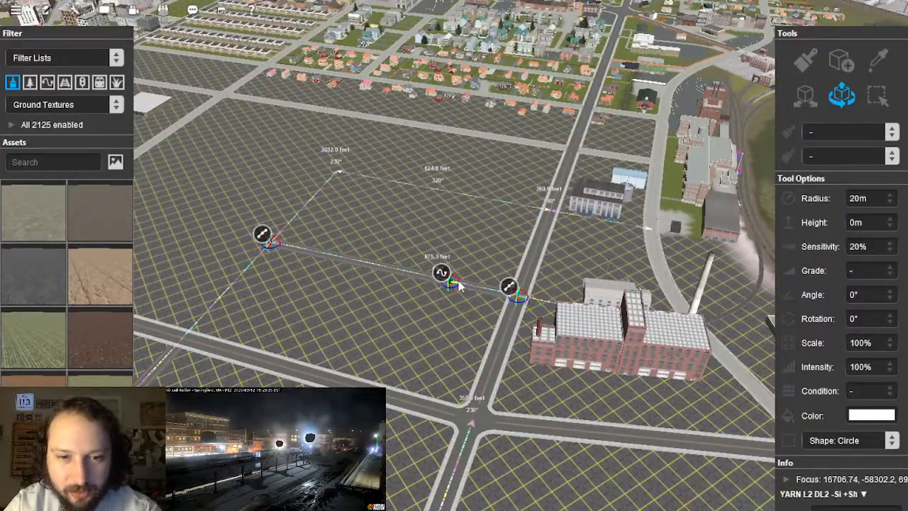
click(463, 317)
Step: Select the four-block half of the separate residential grid farthest from its two-lane main road with a rectangular marquee
right_drag(464, 317, 269, 113)
scroll(485, 134, down, 3)
scroll(486, 131, down, 3)
key(Up)
scroll(584, 173, up, 3)
key(Up)
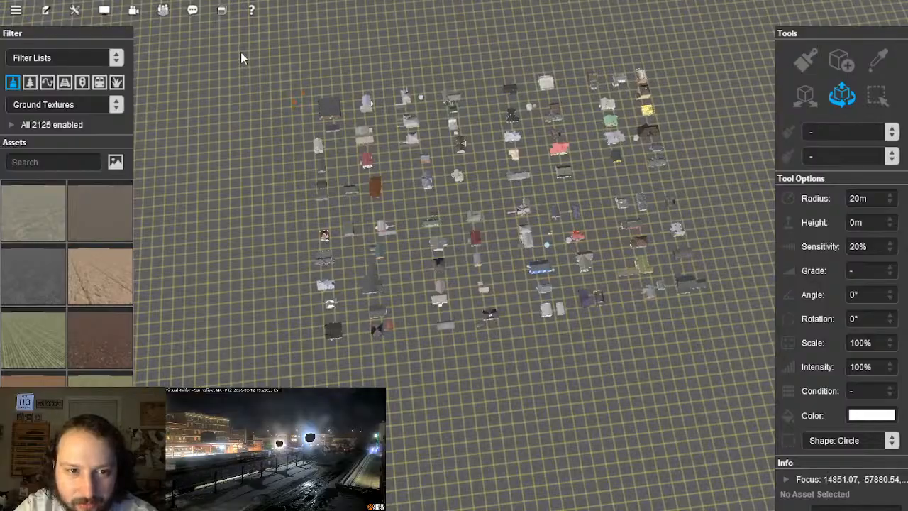
drag(222, 45, 469, 366)
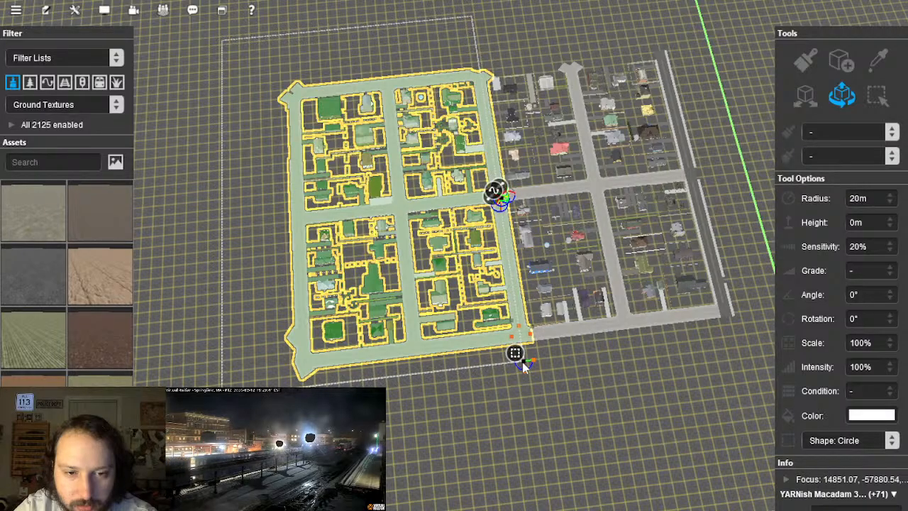
Step: Make a DES House Fall 2014 near the inner edge of the selected four blocks the selection's lead object
scroll(524, 383, up, 3)
right_drag(524, 383, 578, 308)
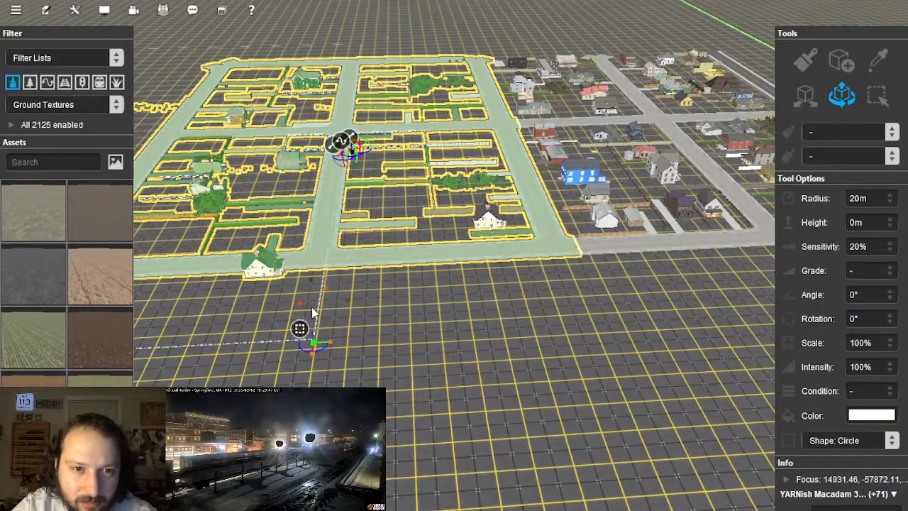
mouse_move(279, 307)
right_down()
mouse_move(296, 296)
mouse_move(378, 290)
right_up()
right_drag(440, 303, 438, 255)
scroll(607, 327, down, 5)
key(ctrl+z)
scroll(394, 220, up, 5)
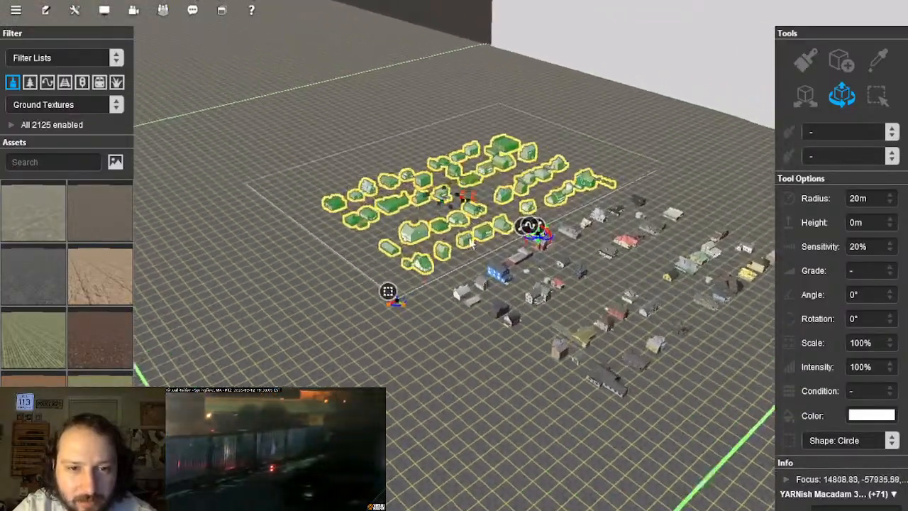
scroll(481, 242, up, 1)
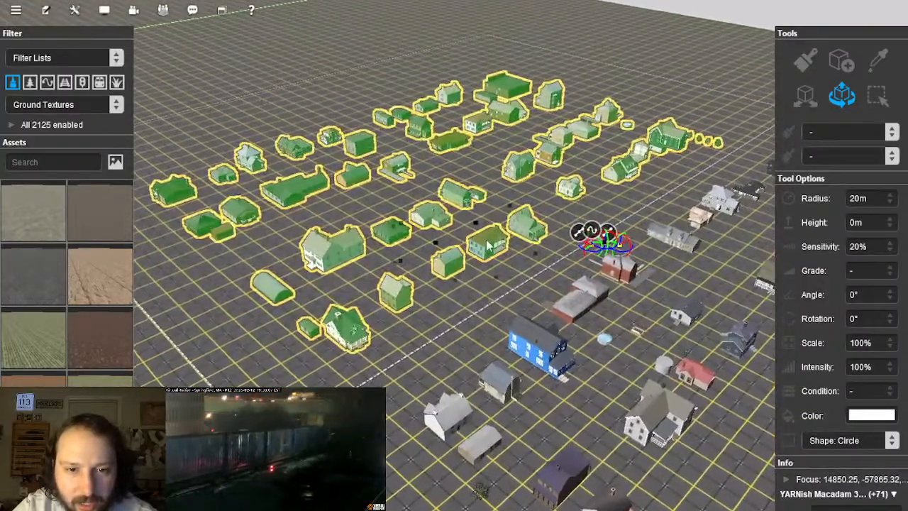
ctrl+click(486, 245)
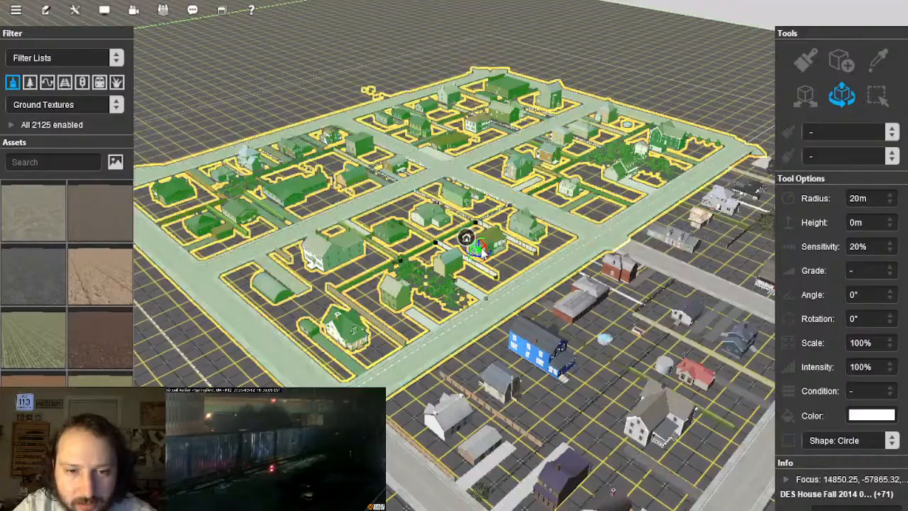
Step: Paste the copied four-block residential section onto the emptied city block and rotate it half a turn
key(ctrl+v)
right_drag(364, 164, 452, 266)
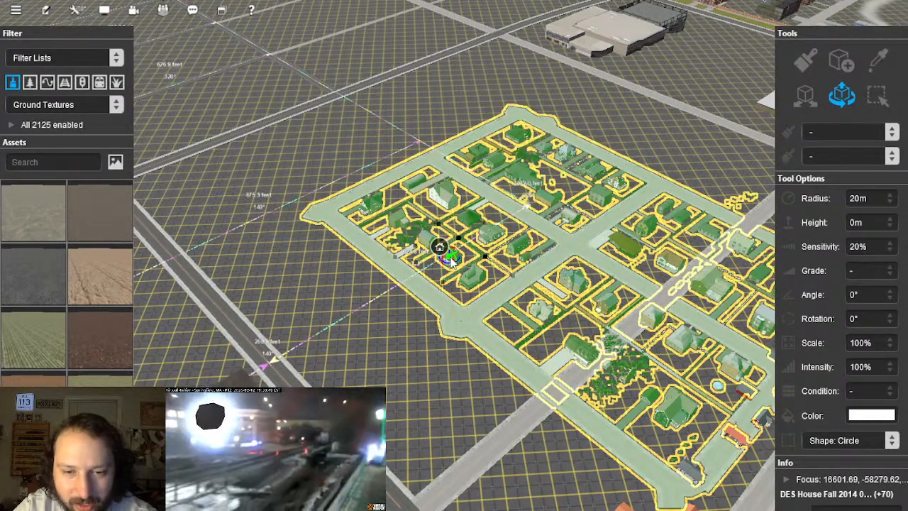
right_drag(453, 263, 391, 353)
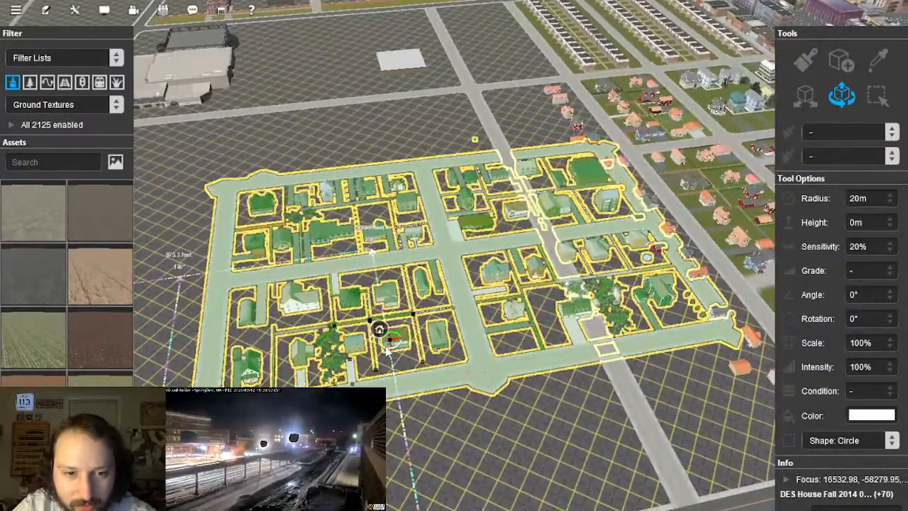
drag(392, 339, 389, 341)
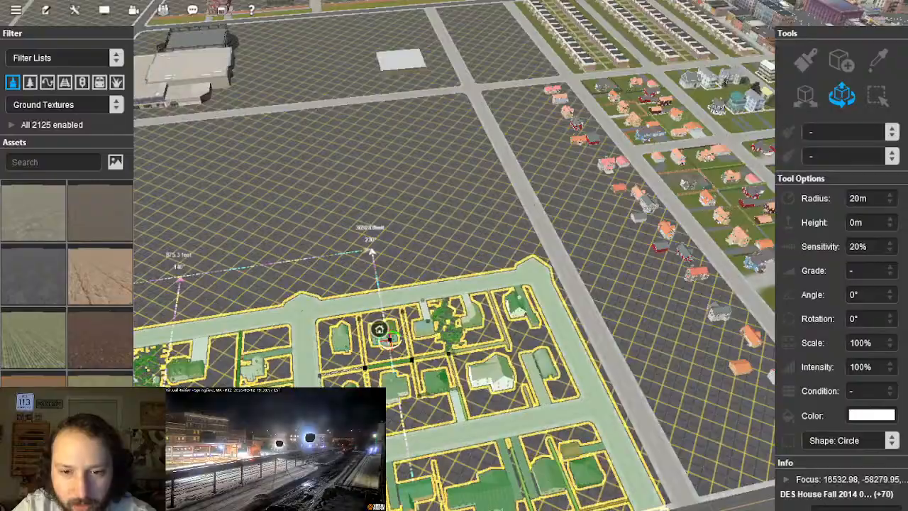
Step: Move the four-block section against the existing two-lane streets and make its TUME-877-Superstore the selection's lead object
right_drag(390, 341, 481, 257)
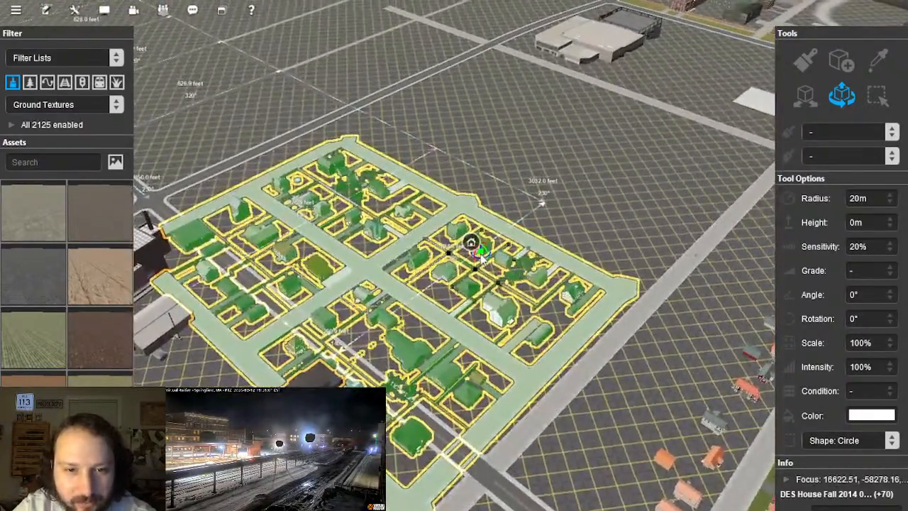
drag(485, 240, 479, 211)
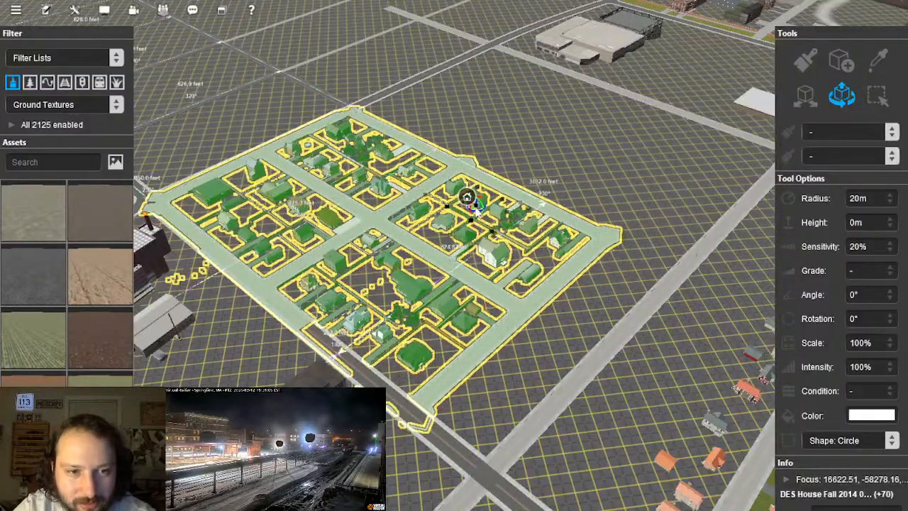
right_drag(476, 213, 484, 261)
scroll(449, 259, up, 3)
click(484, 260)
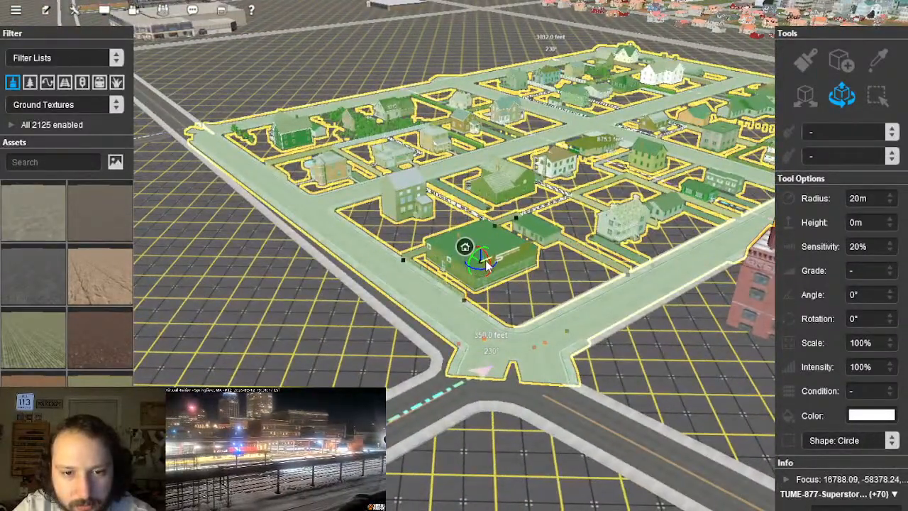
Step: Fine-tune the four-block section's position so its outer streets overlie the existing two-lane roads, and clear the selection
right_drag(473, 264, 440, 278)
scroll(440, 273, down, 3)
right_click(431, 222)
right_drag(431, 222, 397, 316)
right_click(458, 308)
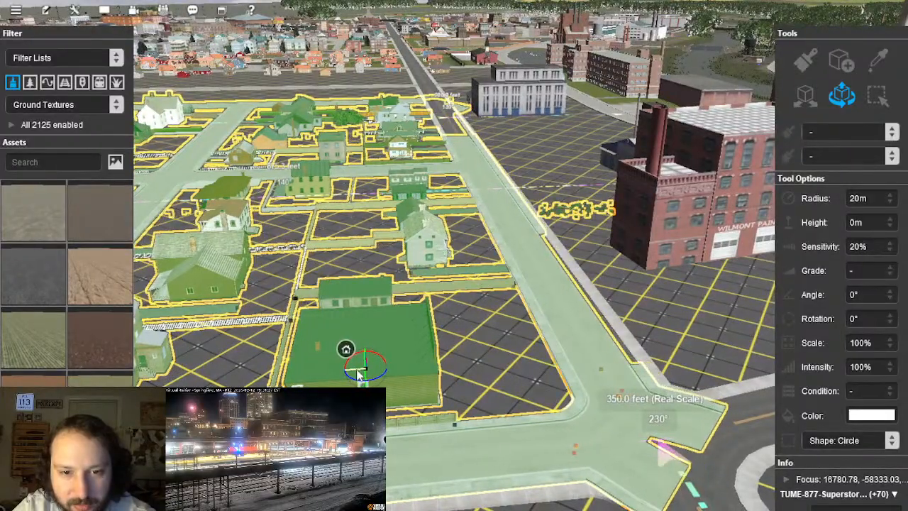
right_drag(456, 325, 417, 249)
scroll(391, 265, down, 5)
right_drag(418, 280, 533, 237)
click(533, 237)
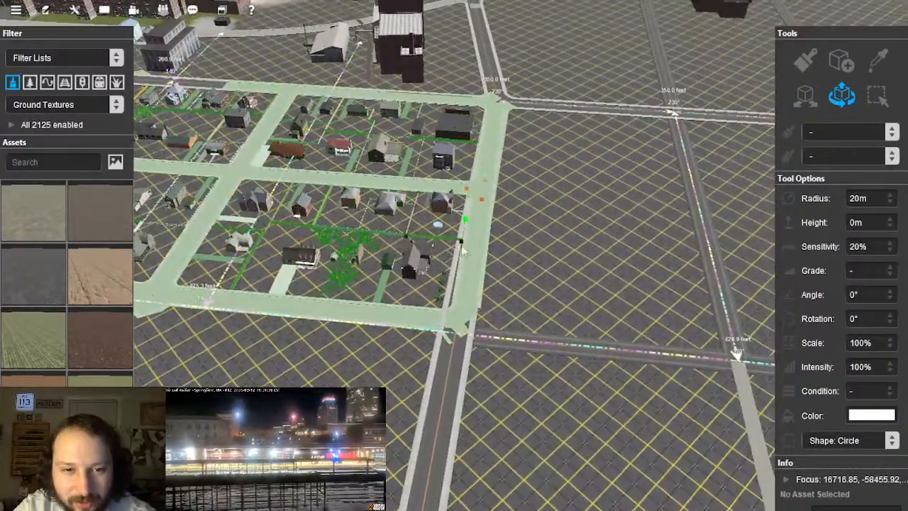
Step: Delete the section's outer macadam street segment overlapping the two-lane road beyond the middle side street
scroll(558, 237, up, 2)
scroll(566, 265, up, 1)
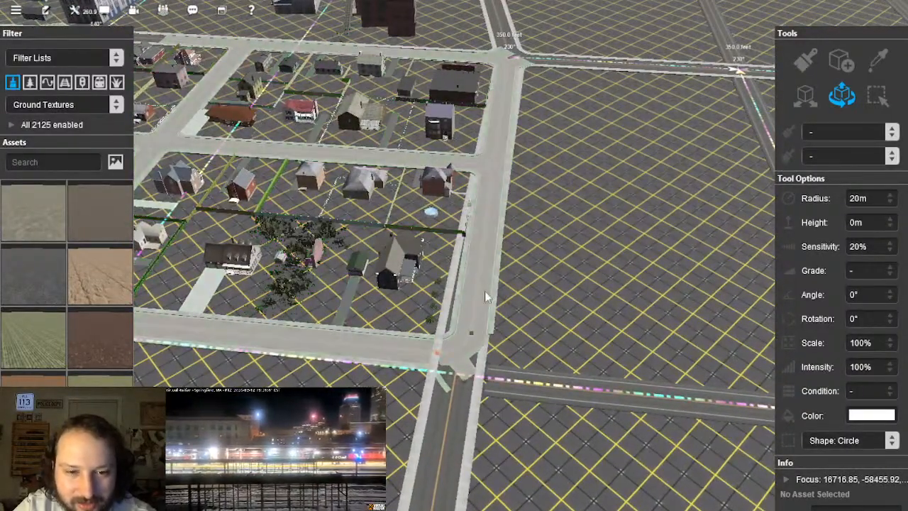
click(494, 181)
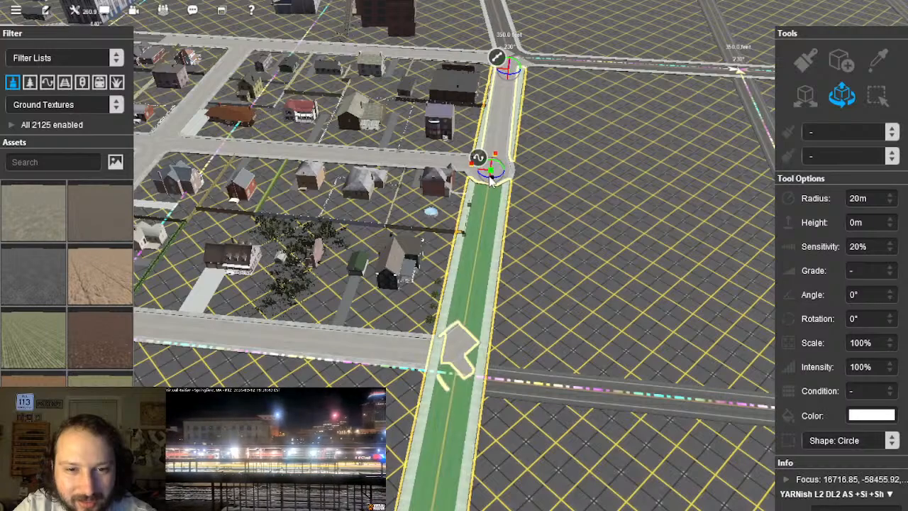
key(Delete)
key(Up)
scroll(495, 203, up, 4)
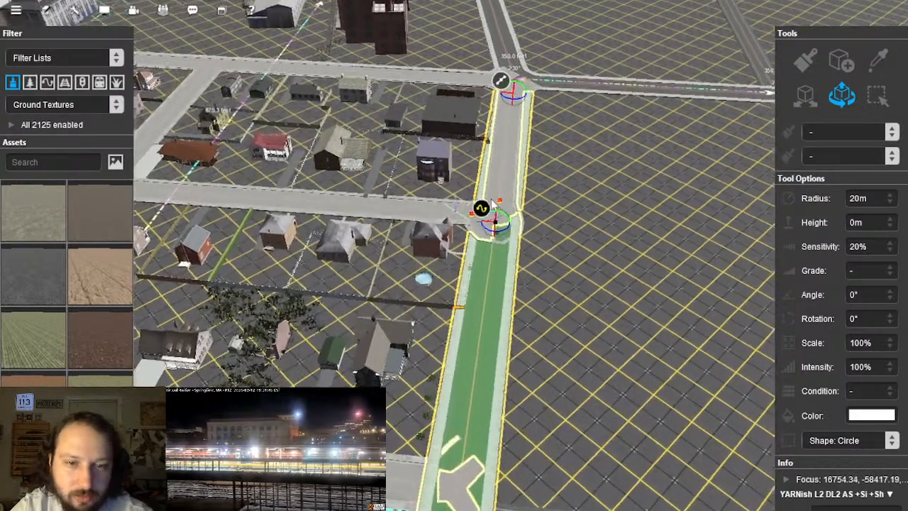
Step: Delete the curved macadam connector at the middle side street and the macadam segment running from it towards the superstore corner
click(553, 294)
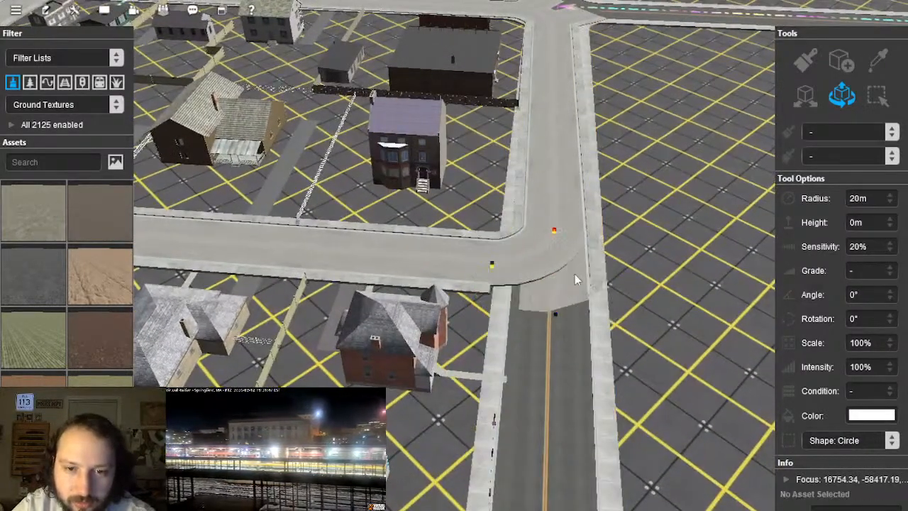
click(559, 280)
click(541, 266)
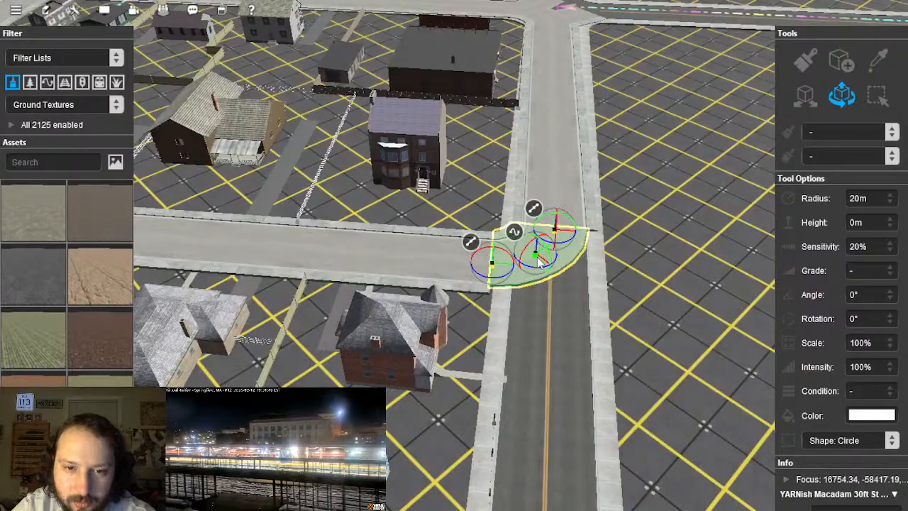
click(558, 178)
key(Delete)
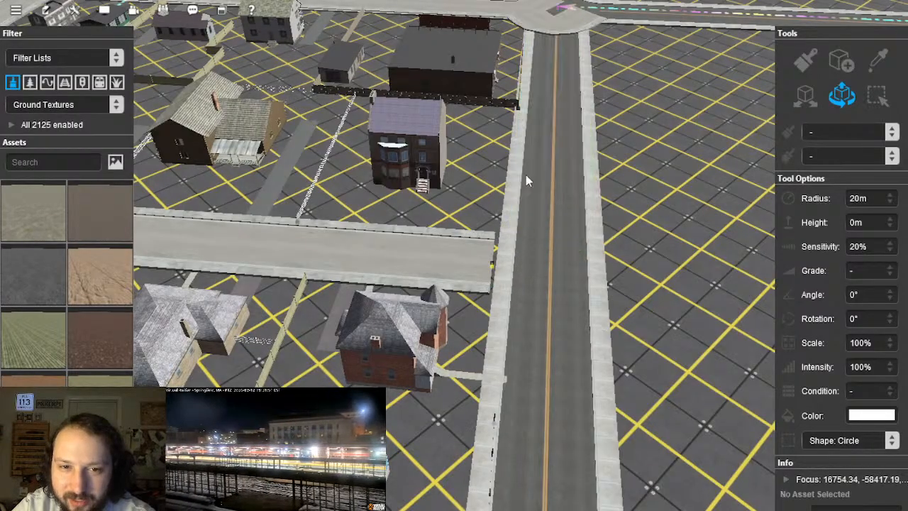
Step: Shift the wooden fence's spline point at the sidewalk near the superstore and delete that point
right_click(525, 148)
scroll(408, 263, up, 3)
right_drag(408, 263, 418, 303)
scroll(390, 303, up, 3)
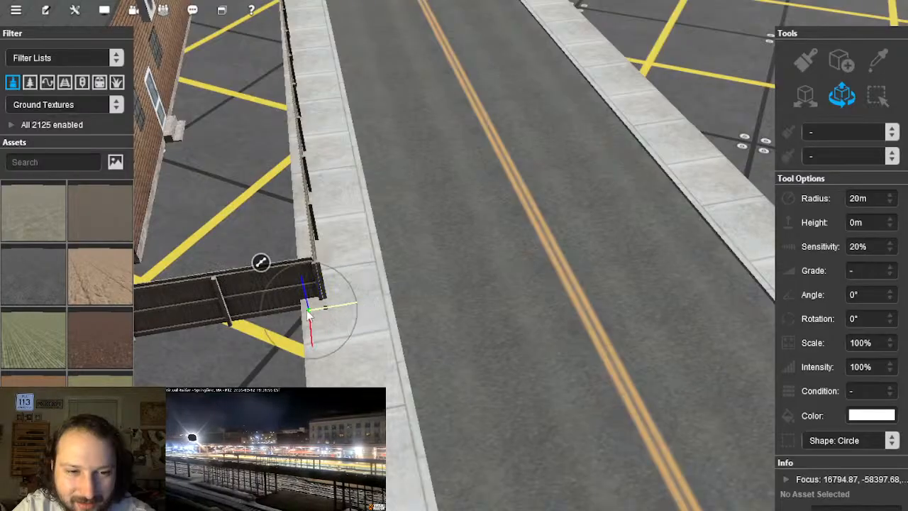
drag(307, 311, 310, 311)
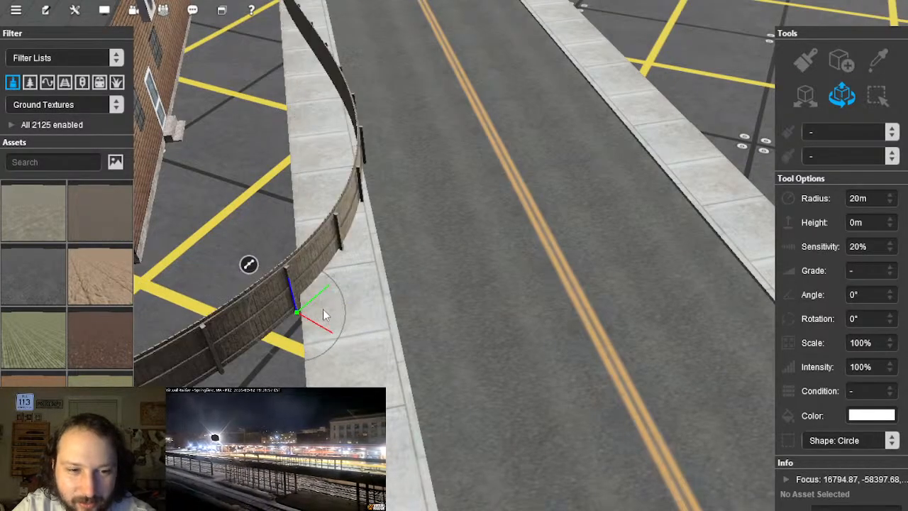
right_click(254, 268)
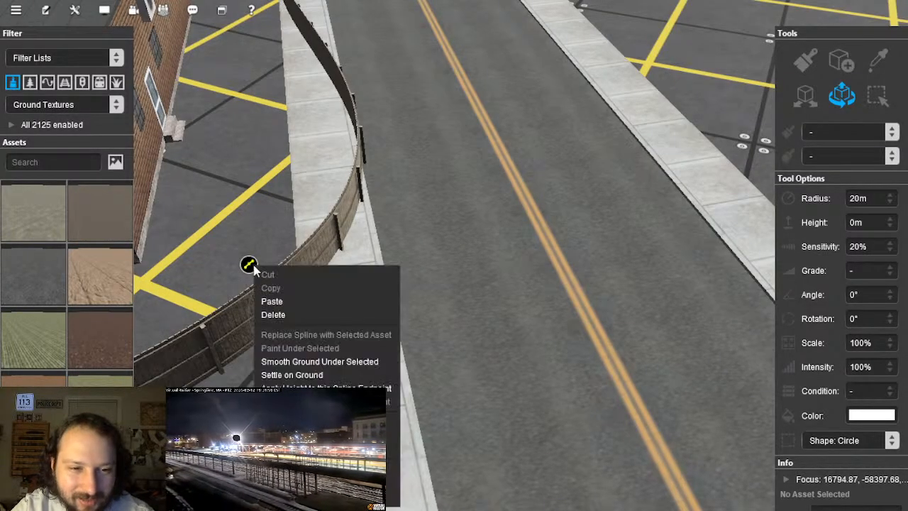
key(Escape)
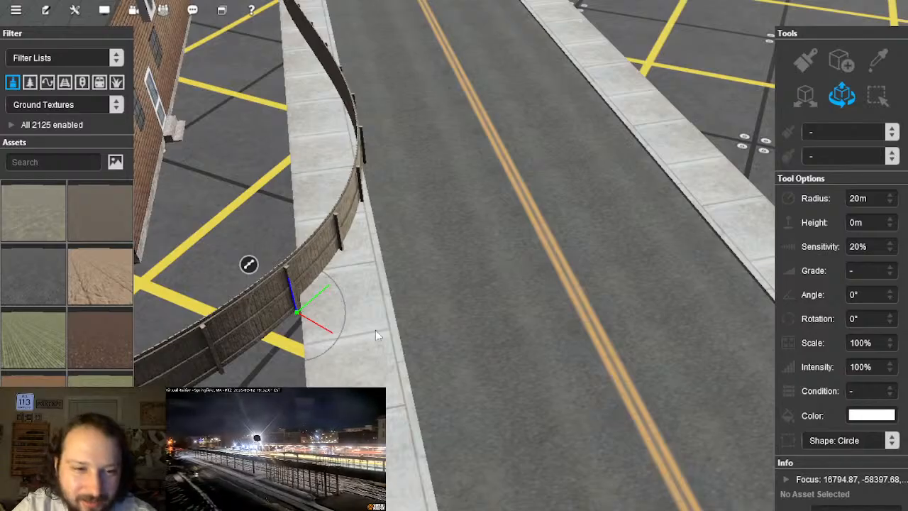
right_click(248, 265)
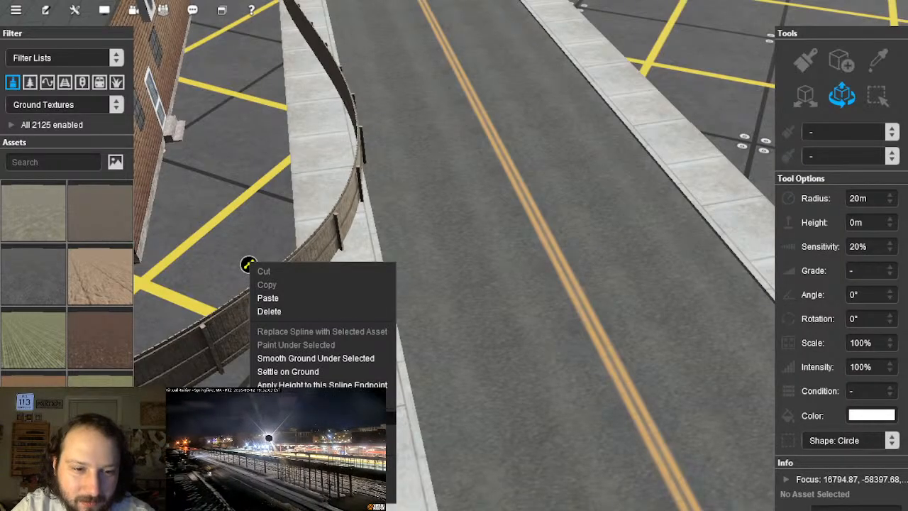
click(269, 311)
Step: Move the end point of the wooden fence beside the superstore off the sidewalk to its inner edge
scroll(397, 270, down, 3)
right_drag(442, 190, 447, 288)
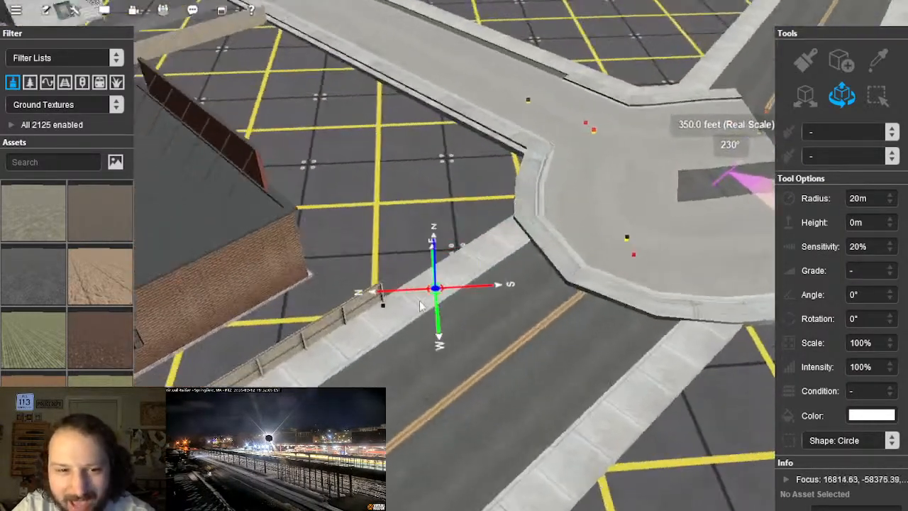
scroll(442, 228, up, 3)
click(447, 284)
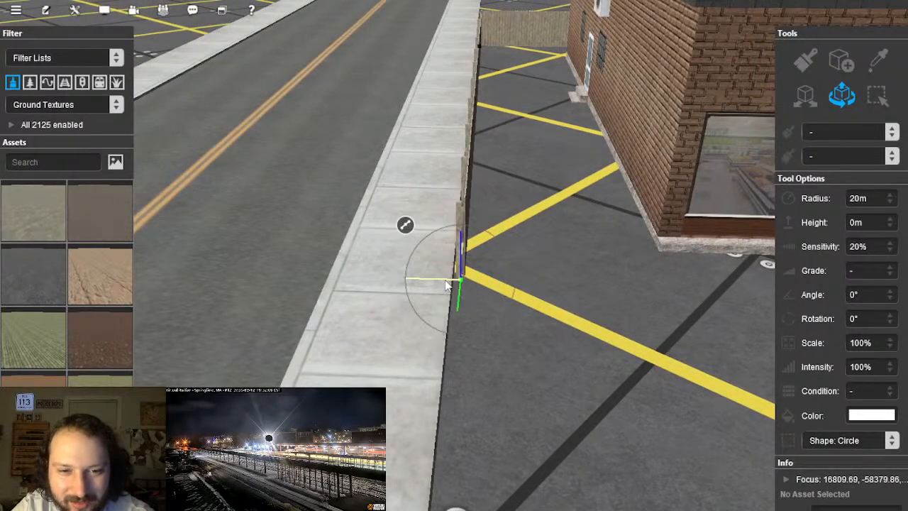
click(521, 311)
Step: Delete the macadam connector pieces covering the two-lane intersection at the superstore corner
scroll(521, 311, down, 5)
right_drag(521, 311, 461, 254)
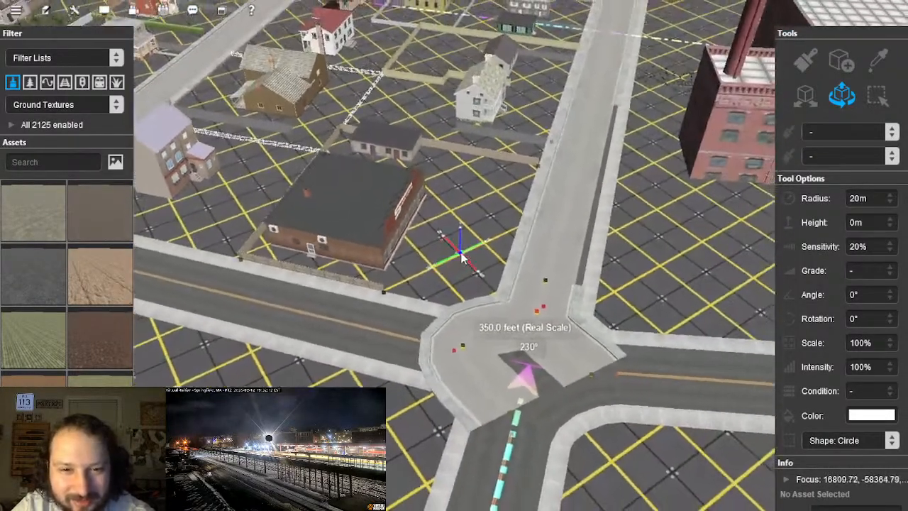
right_drag(462, 326, 500, 287)
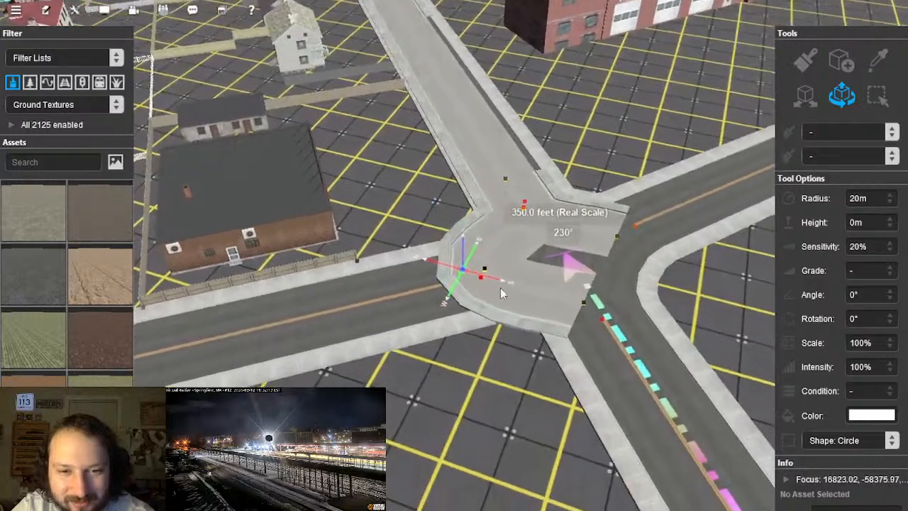
click(524, 278)
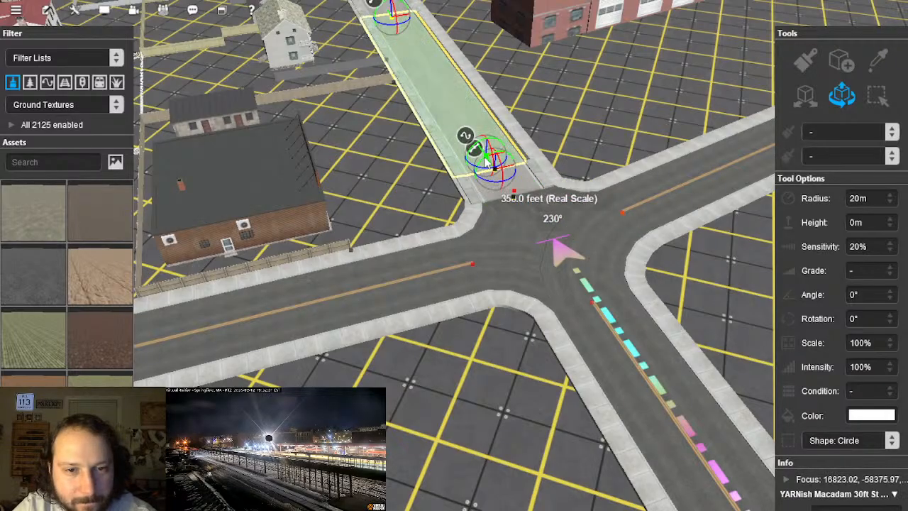
Step: Delete the macadam street segments overlapping the two-lane road between the superstore corner and the brick factory
scroll(470, 259, down, 8)
key(Left)
right_drag(478, 252, 460, 243)
key(Left)
scroll(460, 244, up, 6)
click(459, 296)
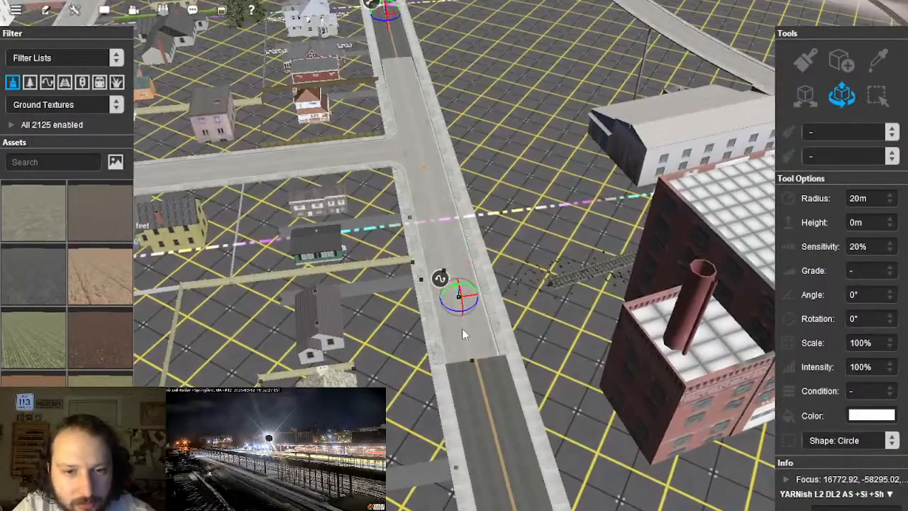
click(462, 329)
key(Left)
right_drag(462, 285, 437, 267)
key(Left)
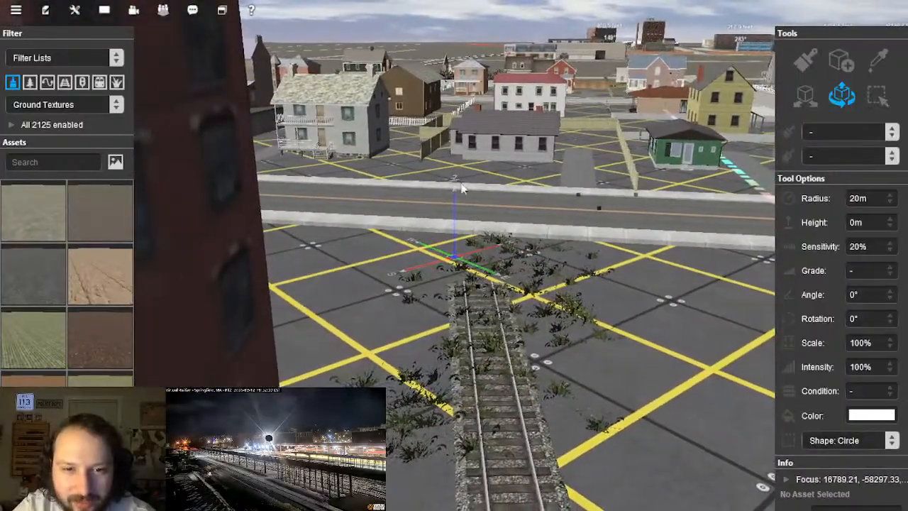
Step: Delete the macadam connector pieces over the two-lane road at the side street past the brick factory
right_drag(464, 206, 395, 326)
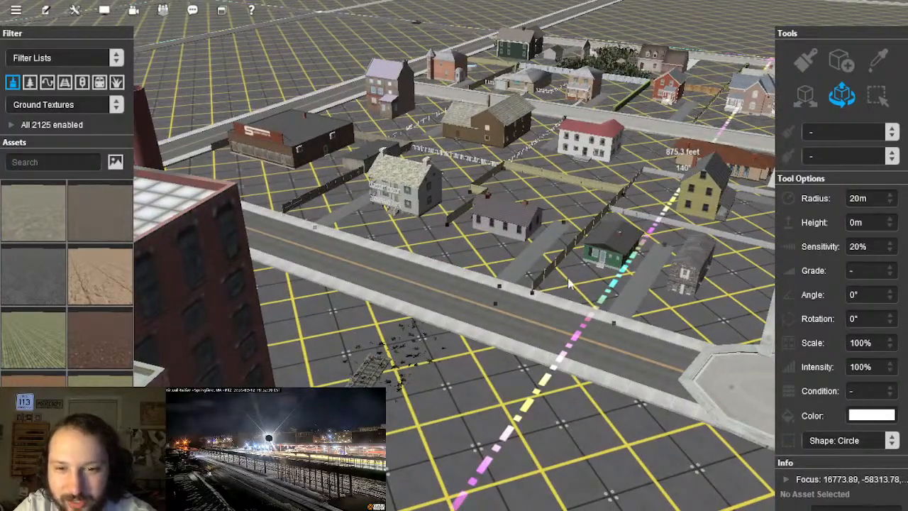
right_drag(699, 280, 525, 226)
right_drag(573, 256, 497, 316)
click(493, 321)
key(Delete)
click(465, 298)
key(Delete)
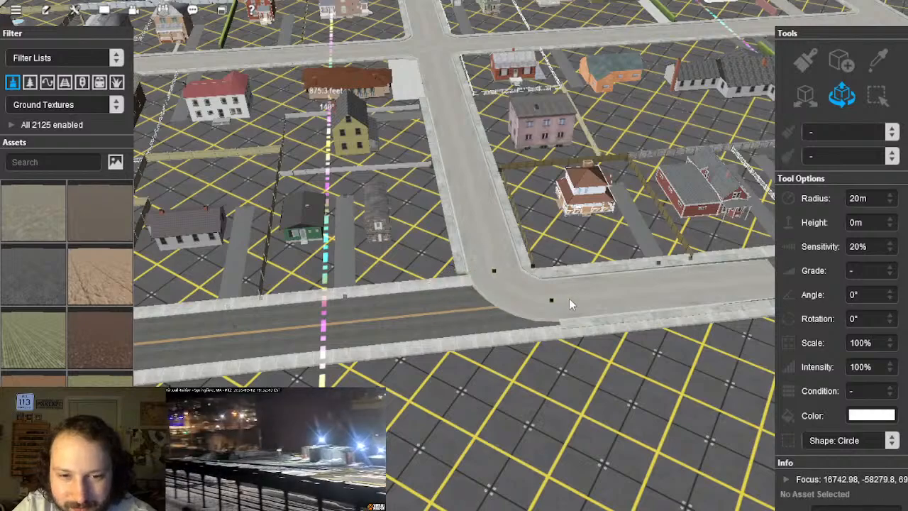
Step: Delete the next macadam street segment along the two-lane road and the curved connector joining it to the side street
click(591, 290)
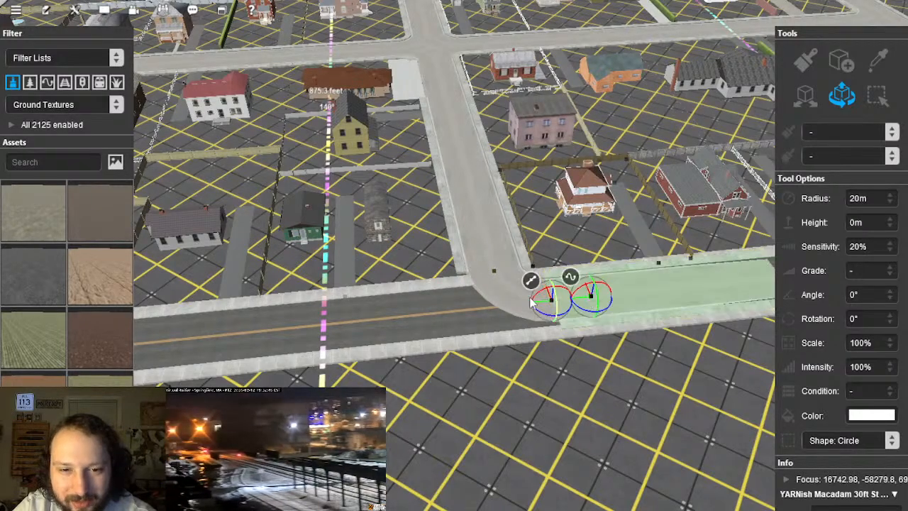
key(Delete)
click(516, 292)
right_drag(576, 336, 464, 239)
scroll(454, 235, up, 4)
click(465, 237)
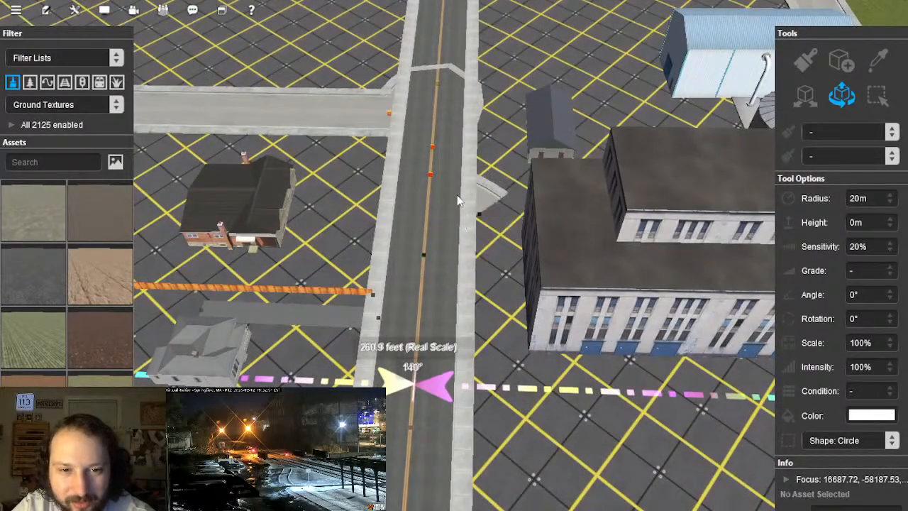
Step: Clear the leftover macadam connector pieces from the two-lane road at the section's last side street
click(433, 127)
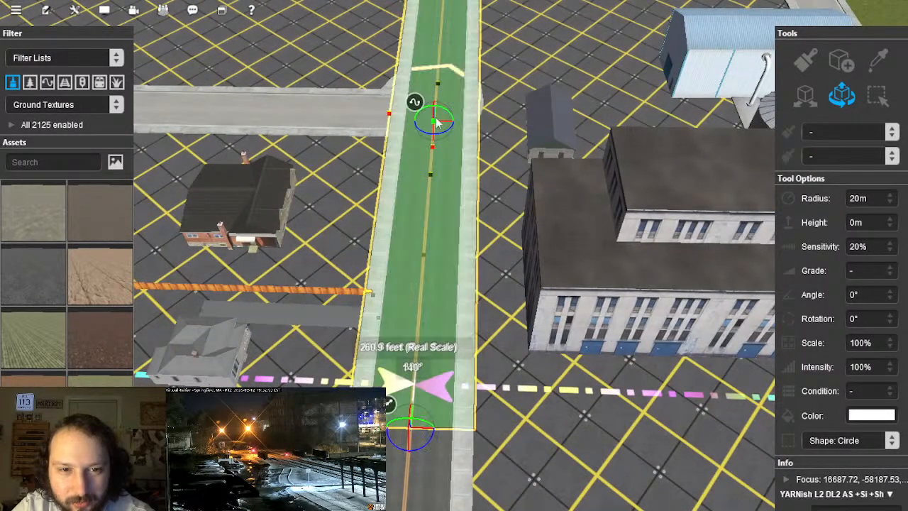
click(437, 90)
click(436, 106)
right_drag(438, 105, 523, 333)
scroll(503, 312, up, 3)
click(524, 333)
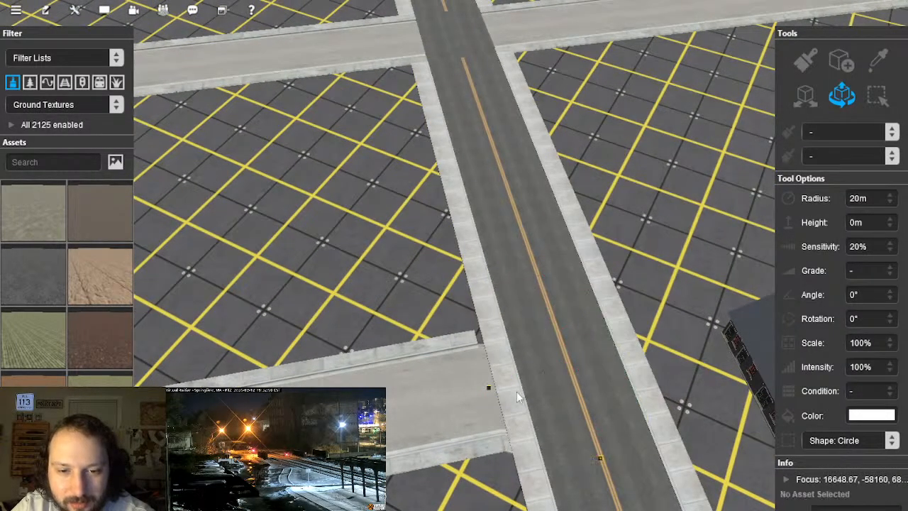
Step: Try to delete the two-lane road section passing the end of the last side street
right_click(455, 448)
click(578, 234)
click(551, 238)
click(606, 291)
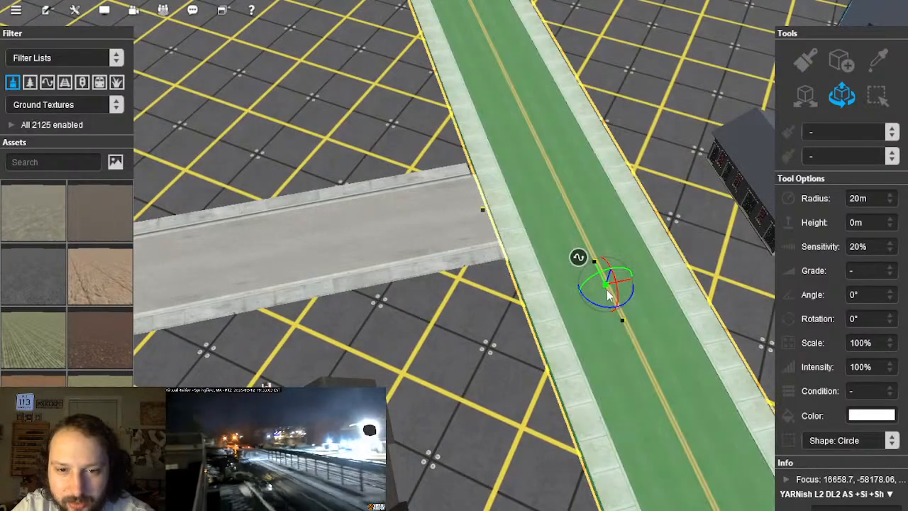
key(Delete)
key(ctrl+z)
Step: Delete the two-lane road section at the last side street and select the curved macadam connector beneath it
right_click(621, 348)
key(Left)
key(Left)
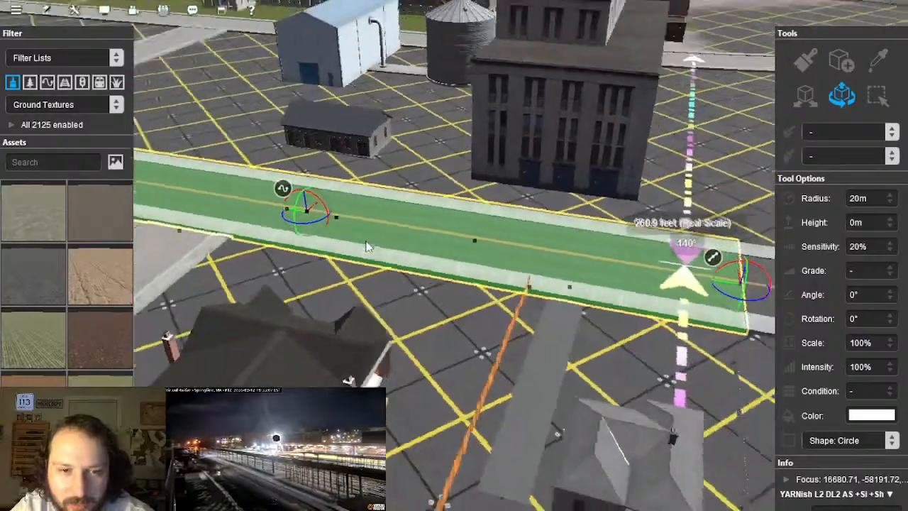
scroll(418, 205, down, 4)
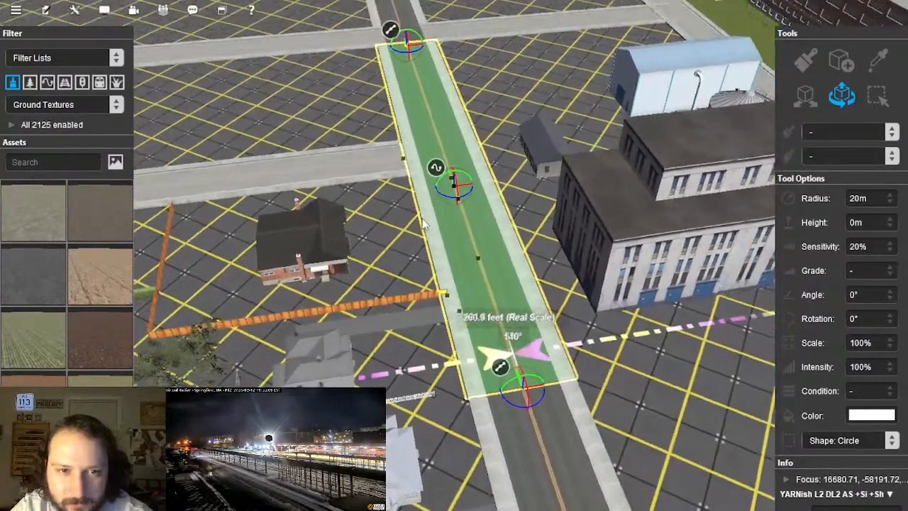
key(Delete)
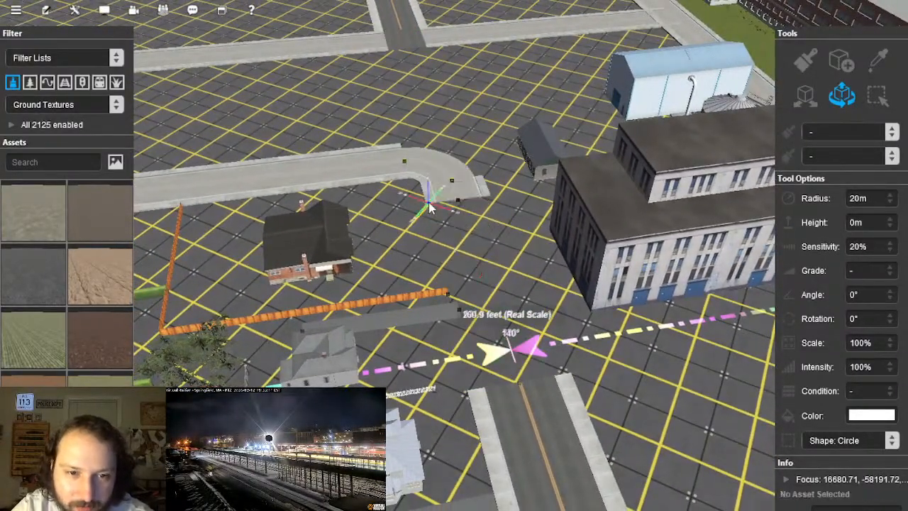
key(ctrl+z)
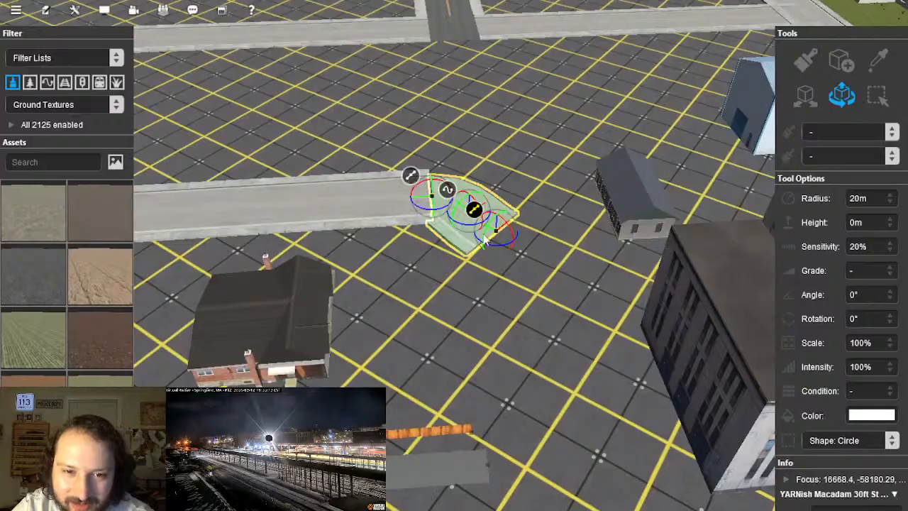
Step: Delete the short curved road stub at the end of the residential street
key(Delete)
scroll(468, 281, down, 5)
key(Left)
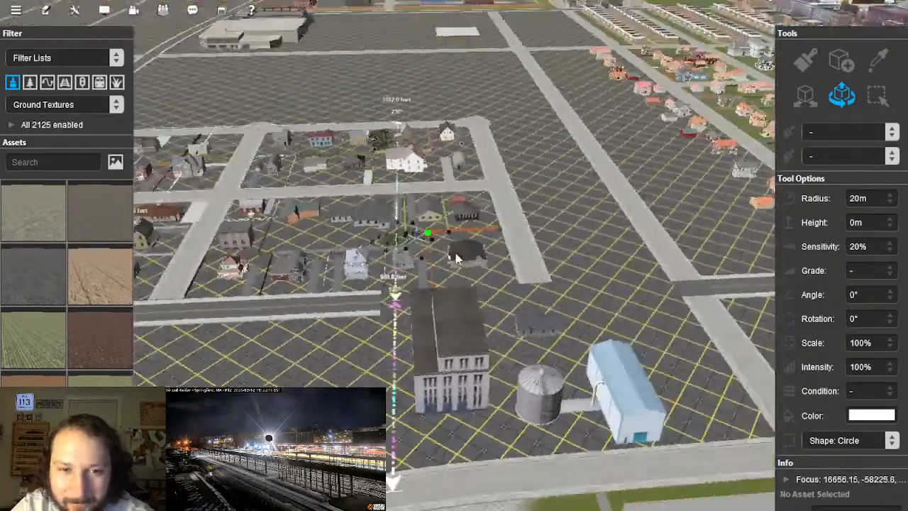
Step: Delete the long straight road crossing the empty block between the two neighbourhoods
key(Left)
right_click(504, 269)
key(Right)
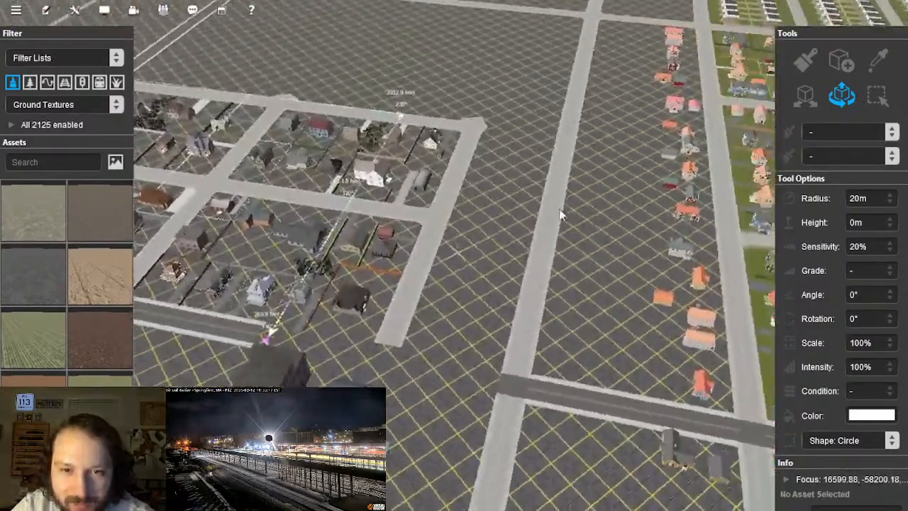
click(542, 212)
key(Delete)
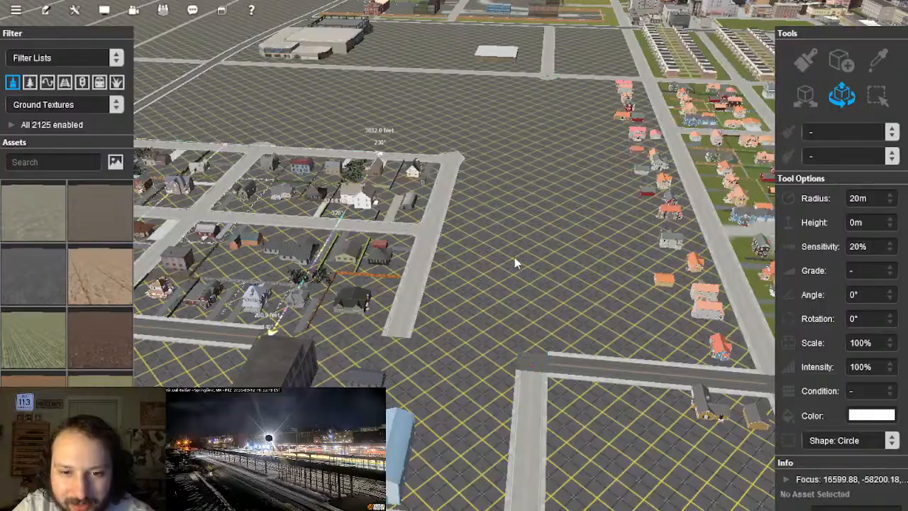
Step: Snap the free end of the leftover stub at the T-intersection onto the adjoining road's end, making the through road continuous
right_click(486, 175)
scroll(432, 186, up, 4)
right_click(459, 228)
scroll(490, 236, up, 3)
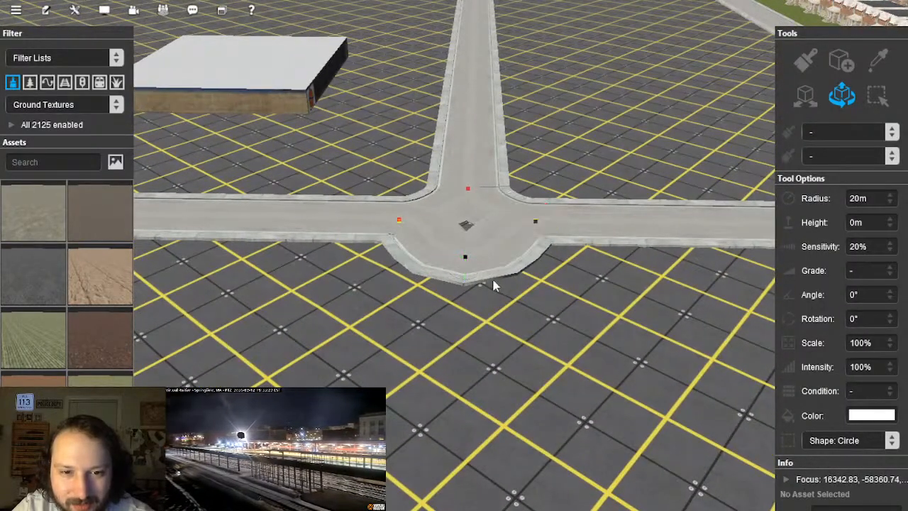
click(464, 259)
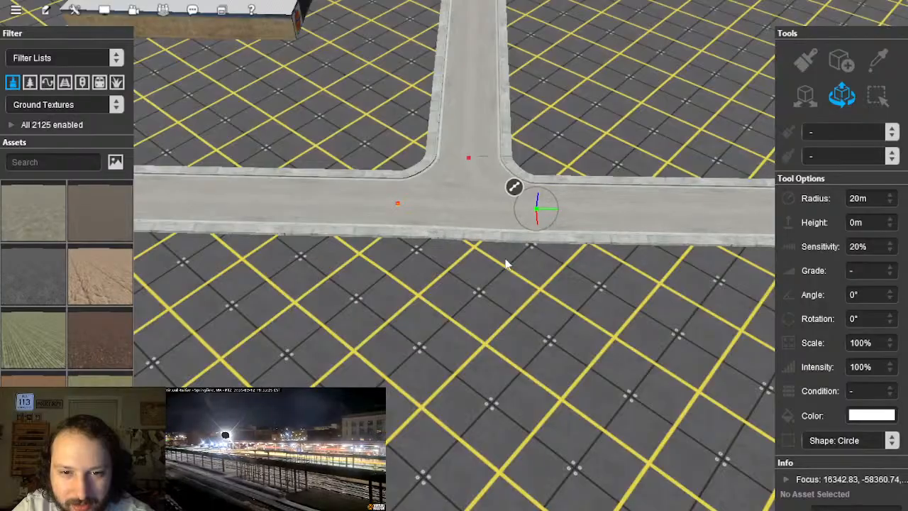
scroll(502, 241, down, 2)
click(495, 244)
right_drag(483, 245, 449, 254)
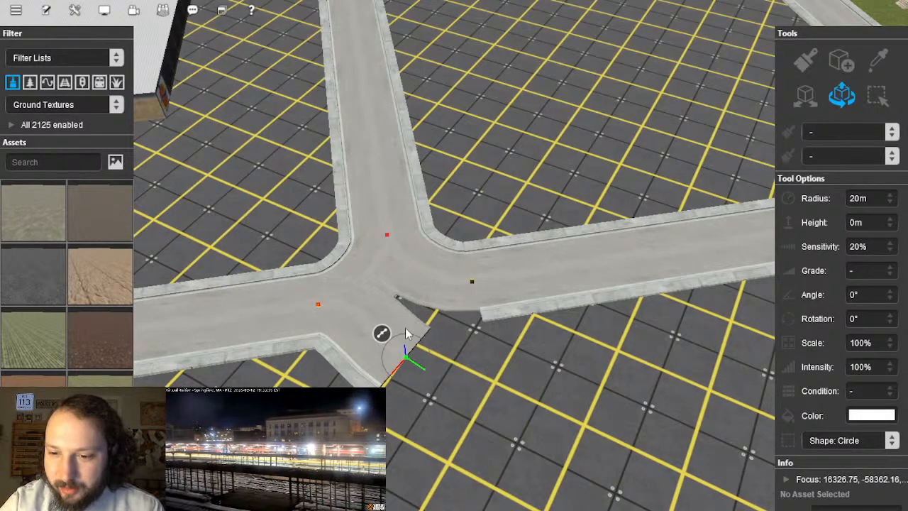
drag(389, 353, 475, 294)
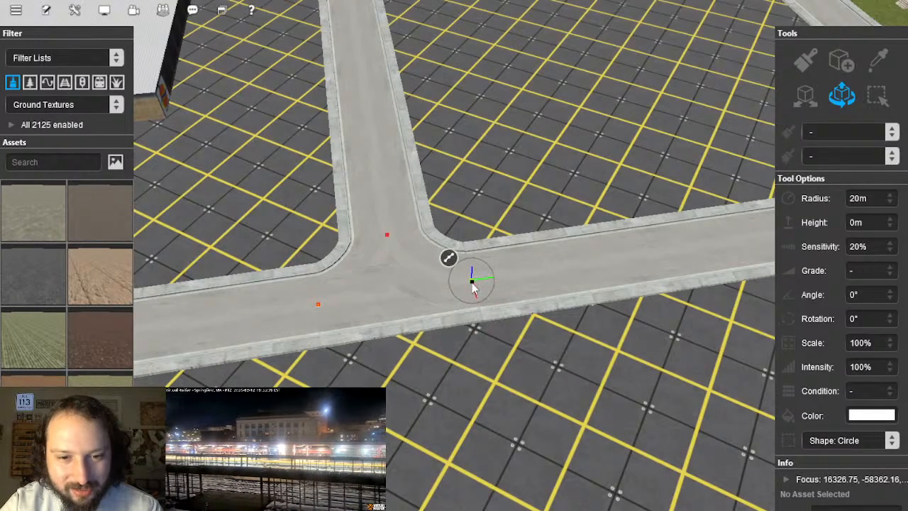
scroll(484, 318, down, 3)
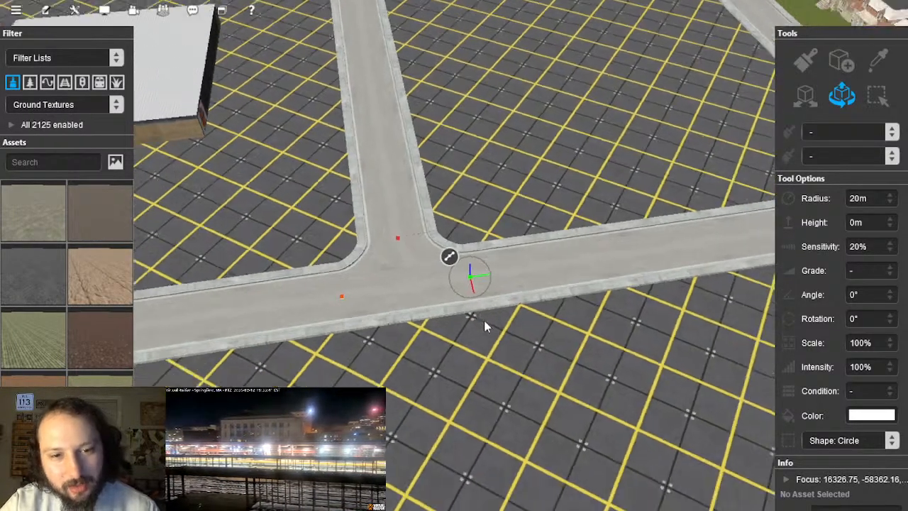
Step: Sample the yellow-lined two-lane asphalt road that stops beside the large mill building as the active spline
right_click(440, 291)
right_click(424, 210)
scroll(455, 242, up, 5)
scroll(432, 258, down, 5)
key(Left)
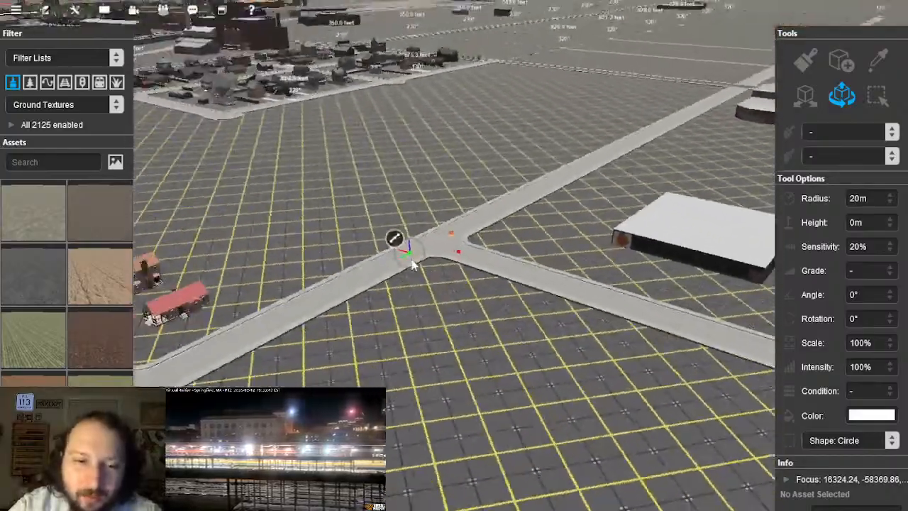
right_click(413, 162)
scroll(440, 184, up, 5)
right_click(458, 203)
right_click(454, 165)
right_drag(419, 217, 776, 127)
click(878, 60)
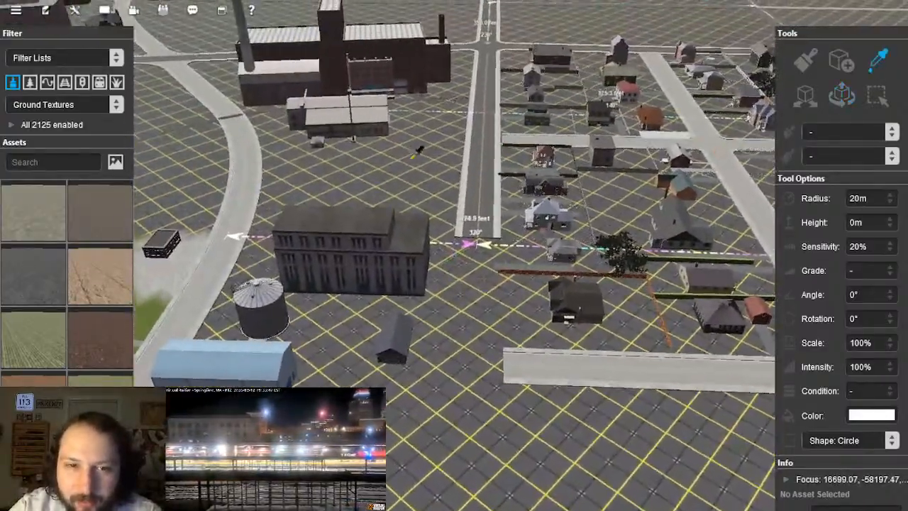
click(484, 193)
Step: Bridge the gap in the two-lane asphalt road with the sampled YARNish L2 spline, joining both open ends
right_click(483, 342)
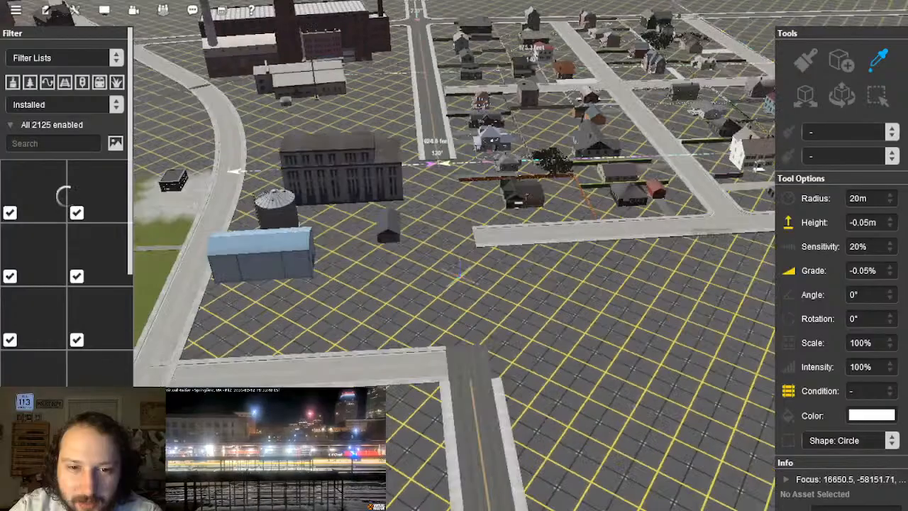
key(w)
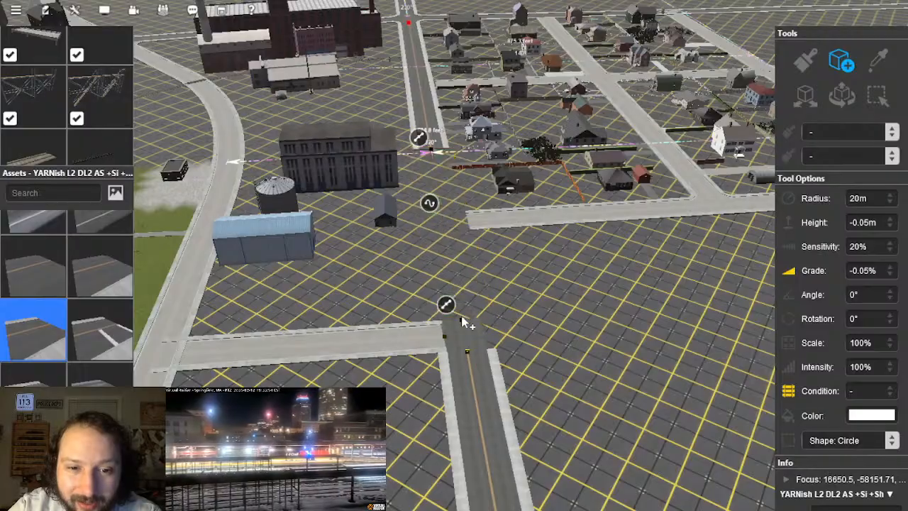
right_click(438, 158)
key(Left)
click(843, 96)
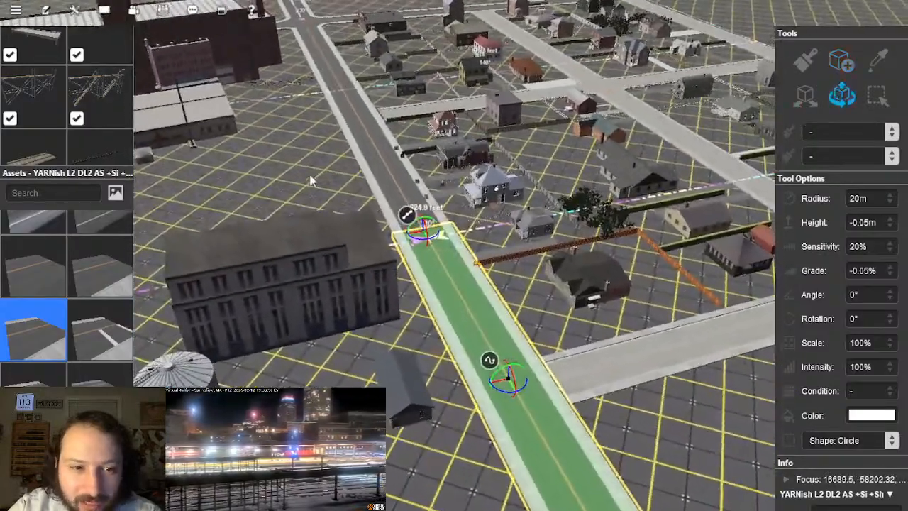
click(310, 179)
scroll(423, 206, down, 5)
key(Left)
right_click(474, 276)
scroll(474, 277, up, 5)
key(Right)
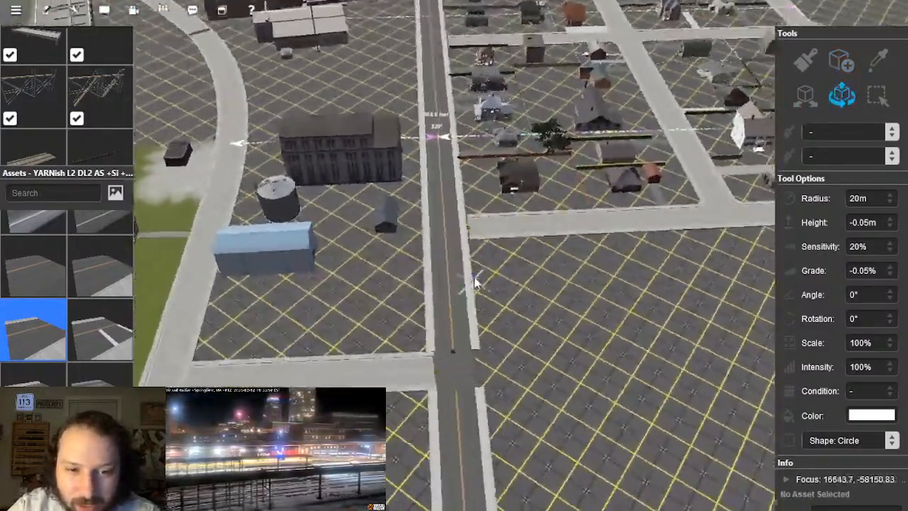
Step: Delete the straight through segment at the residential T-intersection, opening the side that faces the empty block
scroll(482, 260, down, 6)
key(Right)
mouse_move(495, 263)
right_down()
mouse_move(441, 255)
mouse_move(470, 262)
mouse_move(462, 244)
mouse_move(473, 217)
mouse_move(461, 269)
right_up()
key(Left)
key(Left)
key(Right)
scroll(468, 227, up, 6)
scroll(461, 274, up, 2)
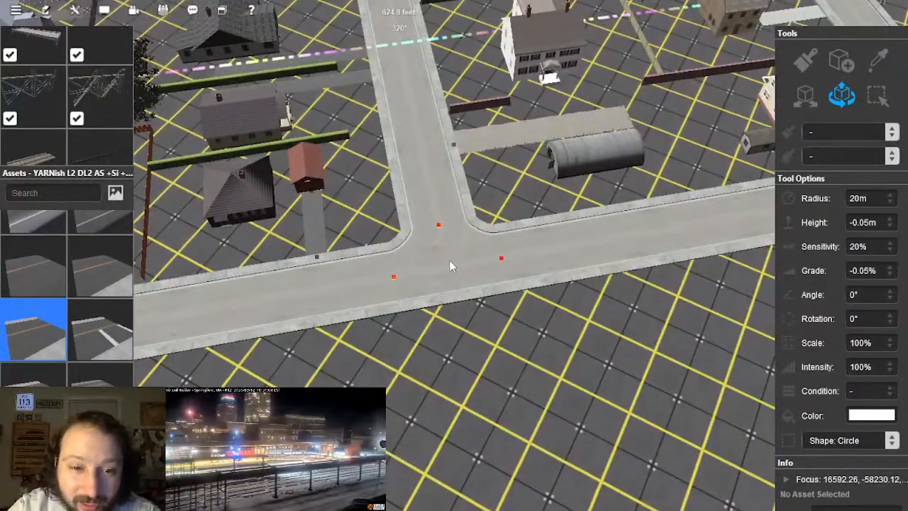
click(451, 261)
scroll(489, 266, down, 2)
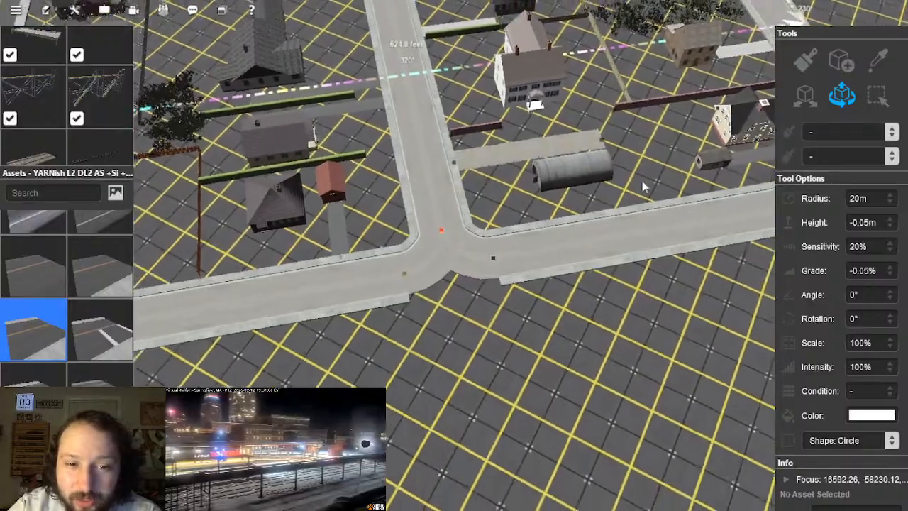
Step: Examine the empty block between the opened intersection and the house-lined street from above
key(Left)
key(Left)
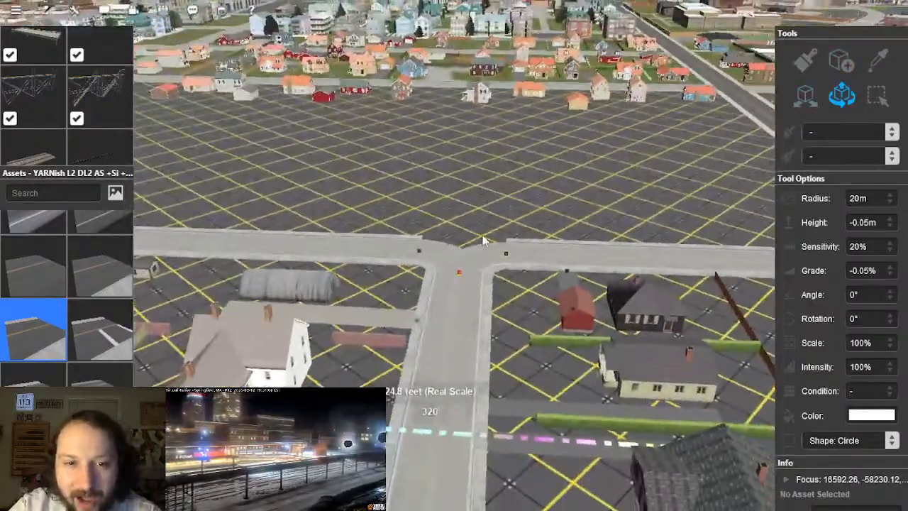
right_click(478, 217)
scroll(476, 213, down, 4)
key(Up)
key(Up)
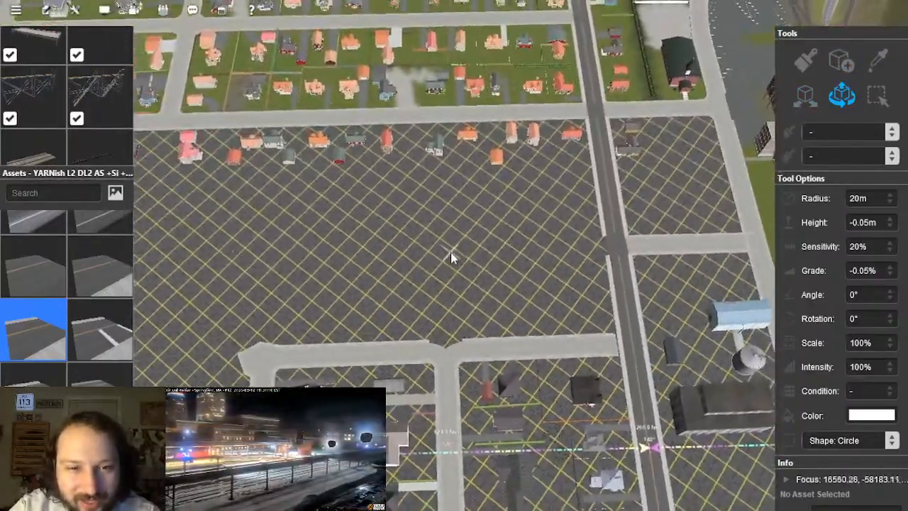
scroll(452, 253, down, 4)
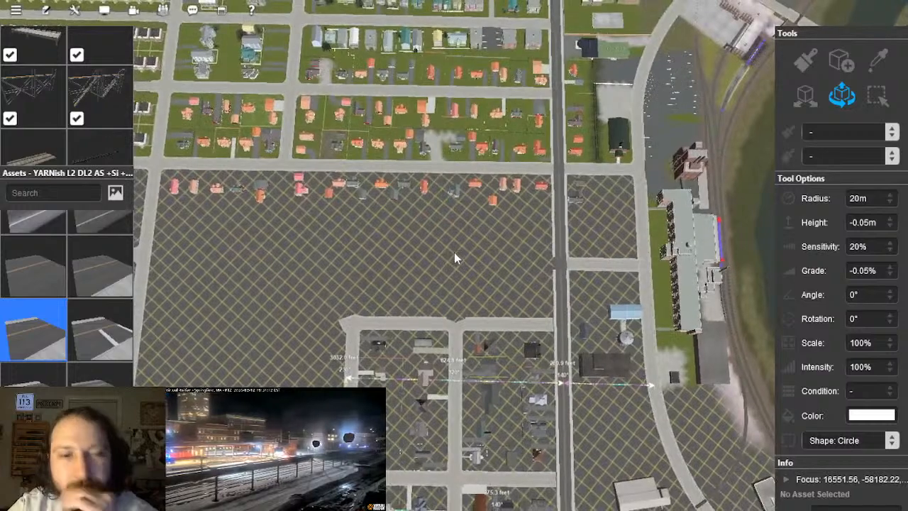
scroll(455, 252, up, 3)
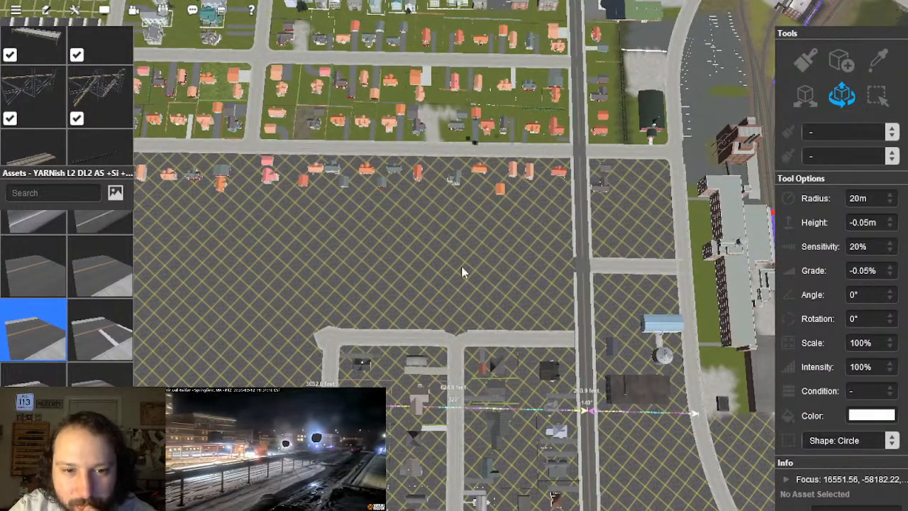
scroll(454, 276, down, 3)
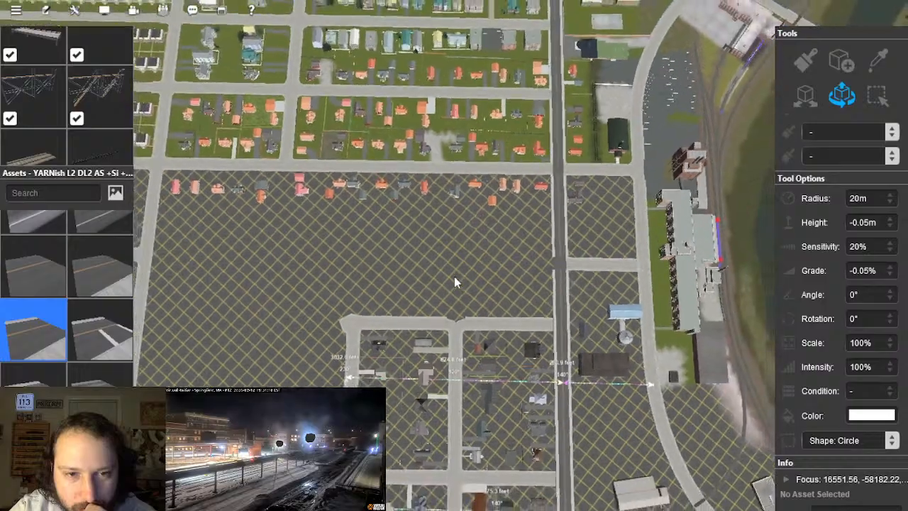
scroll(454, 276, up, 3)
Step: Sample the YARNish Macadam 30ft road from the residential side street as the active spline
right_click(431, 177)
scroll(462, 264, up, 5)
middle_drag(462, 264, 479, 218)
right_drag(470, 394, 450, 245)
key(Down)
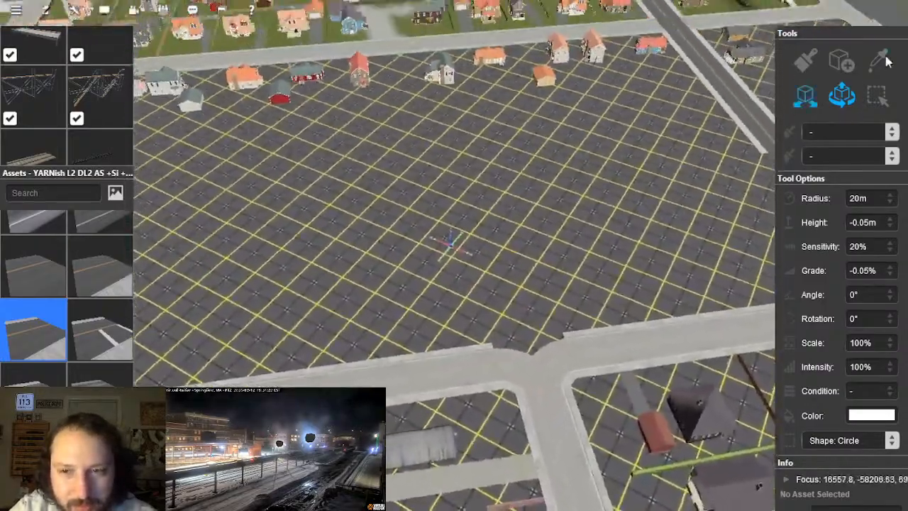
click(879, 61)
click(569, 407)
Step: Lay a Macadam 30ft road across the empty block from the house-lined street to the opened T-intersection
right_drag(422, 203, 444, 202)
key(Up)
click(842, 61)
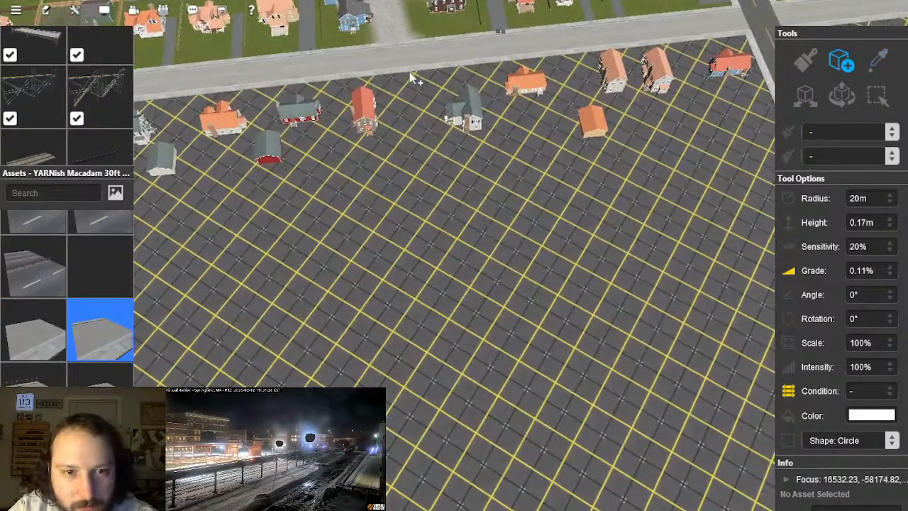
drag(408, 98, 468, 425)
key(Right)
Step: Lower the new road's end at the house-lined street until it sits flush with the existing sidewalk
right_drag(463, 25, 439, 267)
scroll(438, 267, up, 3)
key(Right)
key(Down)
click(843, 98)
key(Left)
scroll(482, 284, up, 4)
key(Right)
key(Down)
scroll(500, 270, up, 3)
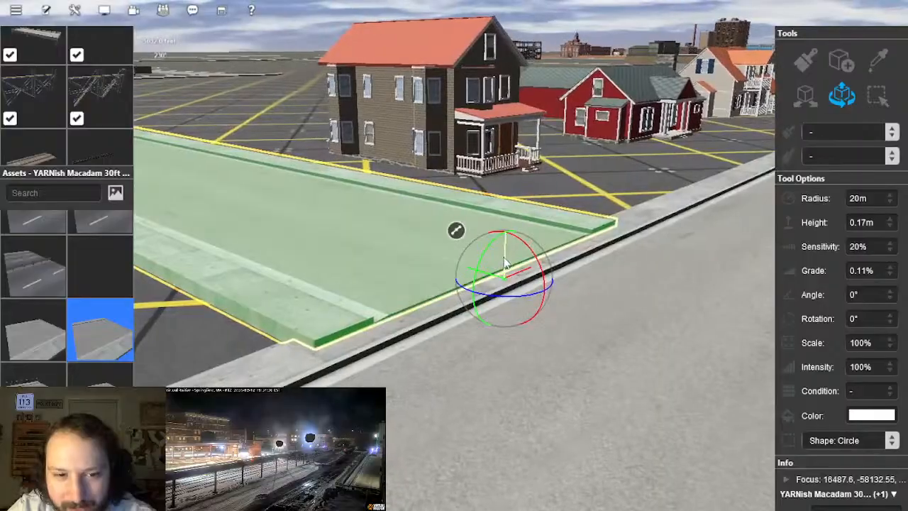
drag(506, 260, 507, 265)
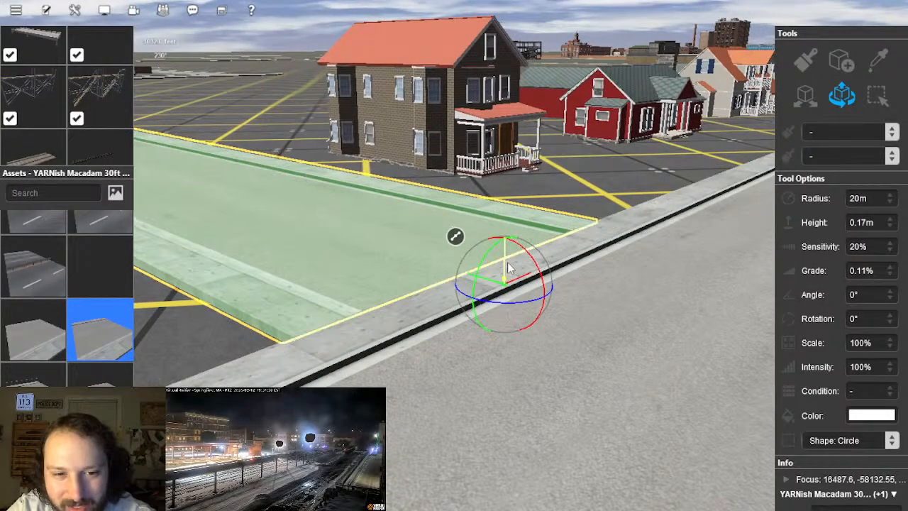
Step: Add a curved Macadam 30ft segment joining the house-lined street to the end of the new road
key(Right)
key(Up)
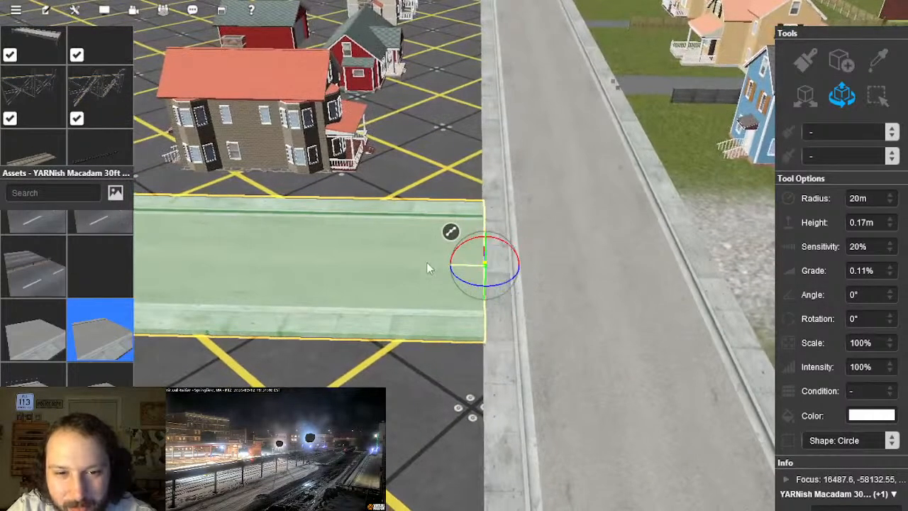
key(Right)
click(846, 67)
right_click(576, 331)
key(Up)
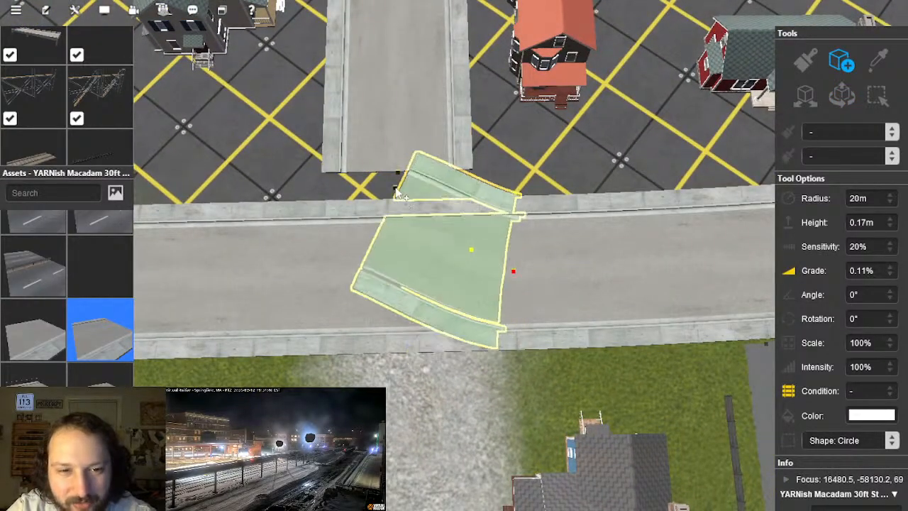
click(396, 186)
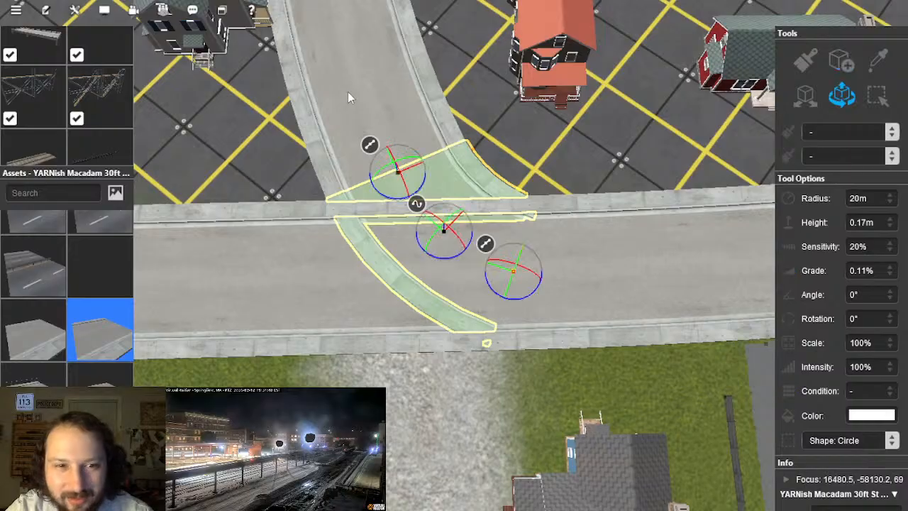
click(363, 83)
click(396, 169)
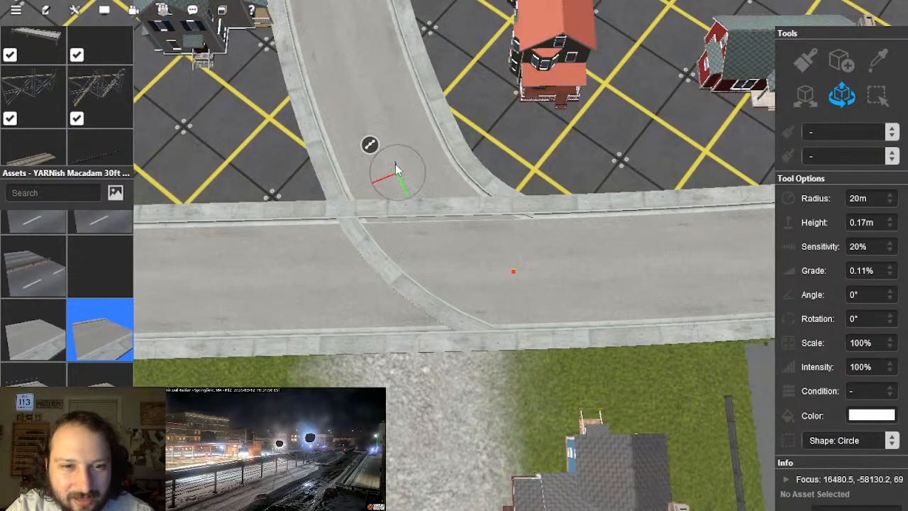
click(382, 149)
Step: Straighten the new road's spline across the empty block
scroll(481, 289, down, 10)
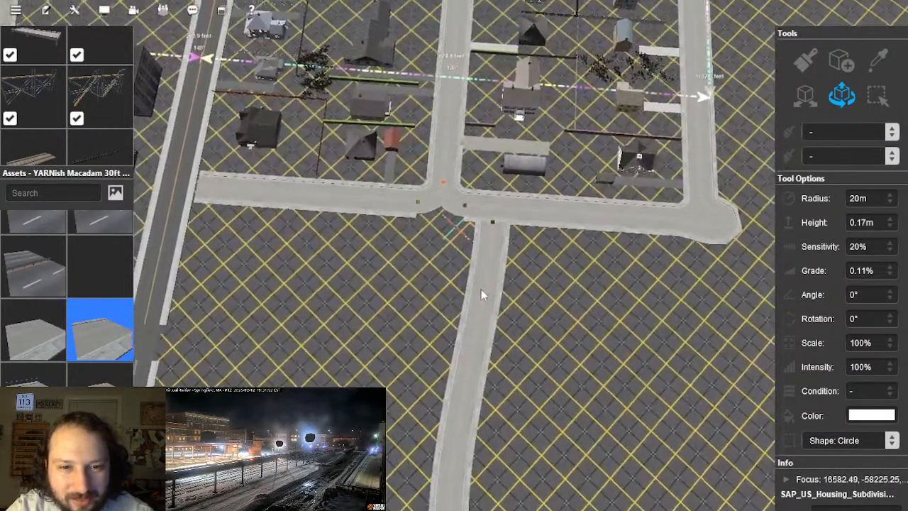
click(486, 312)
right_click(472, 298)
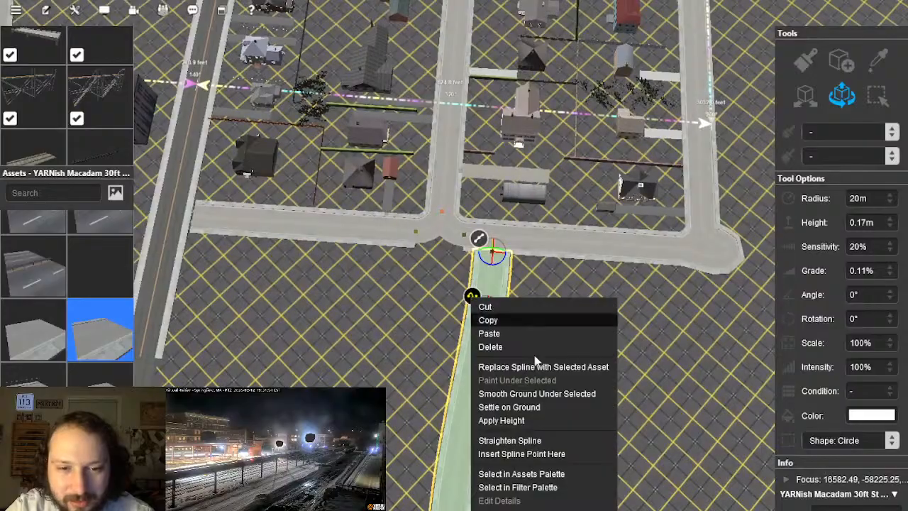
click(510, 440)
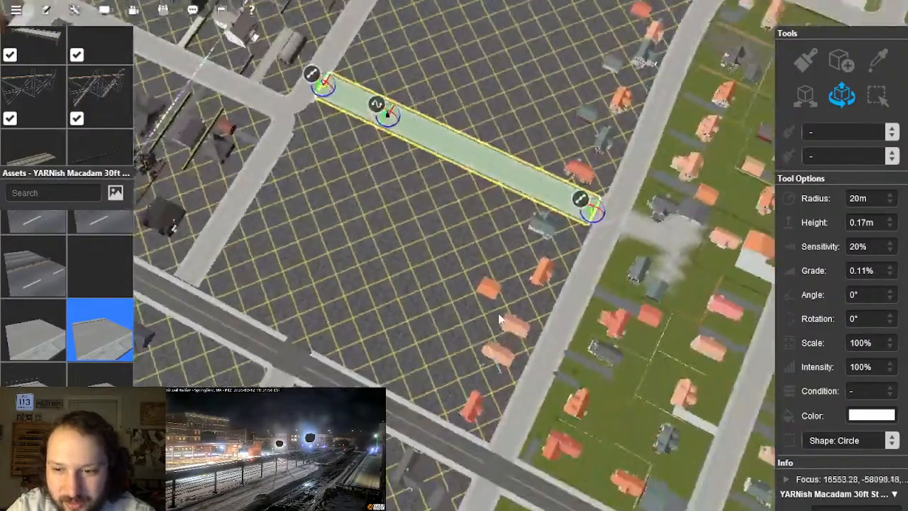
key(Left)
scroll(490, 238, up, 4)
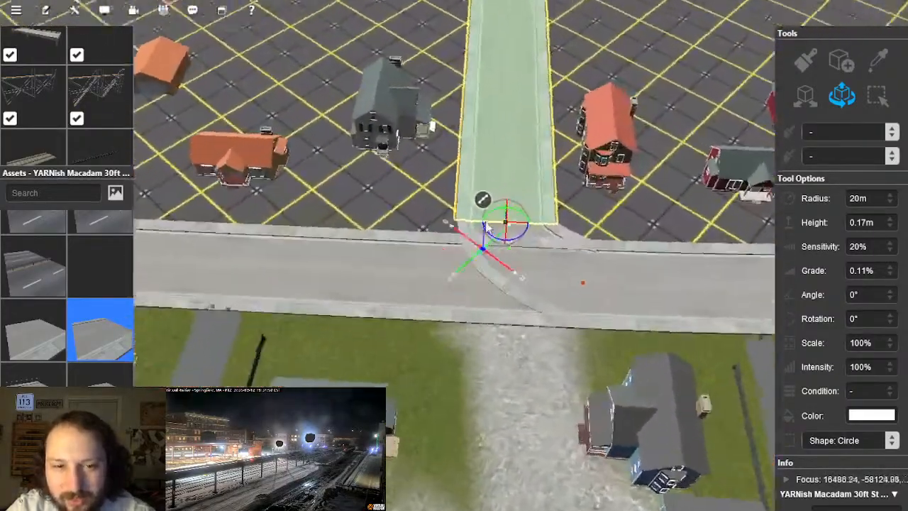
key(Left)
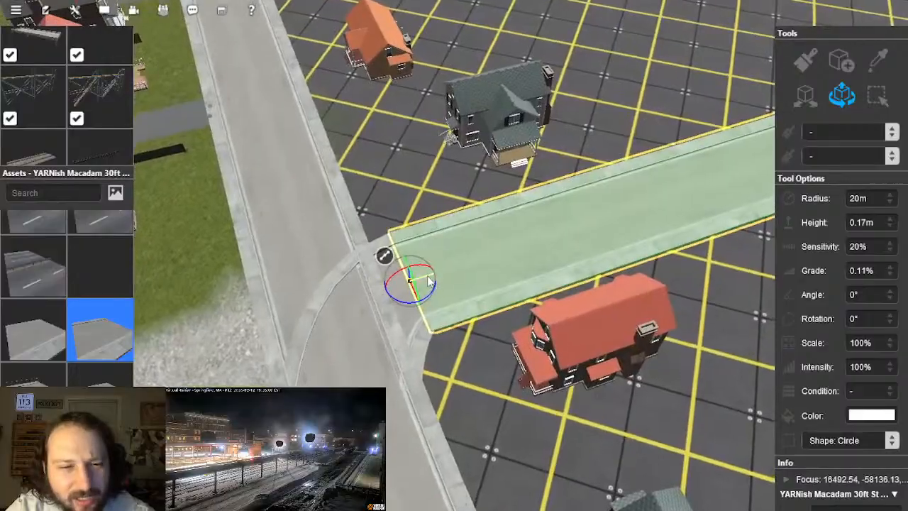
right_click(421, 434)
key(Right)
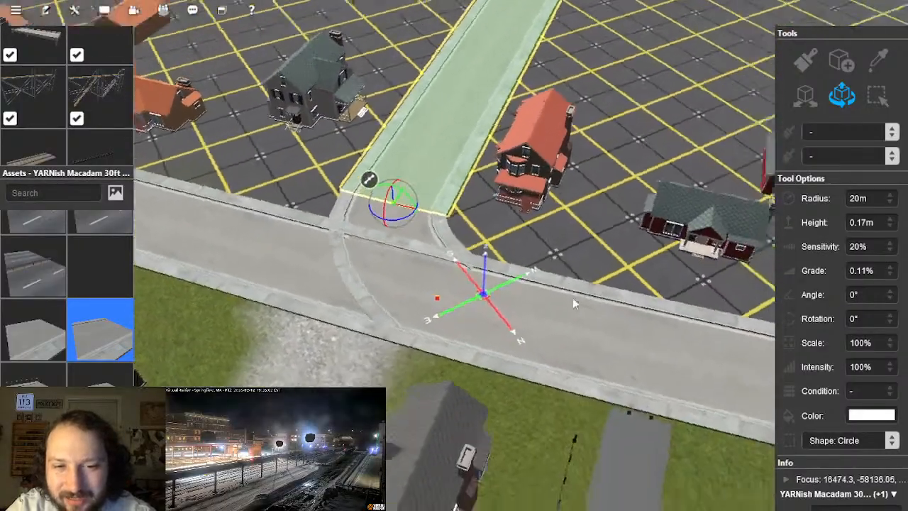
Step: Straighten the spline of the house-lined street where it ends at the far T-intersection
click(557, 253)
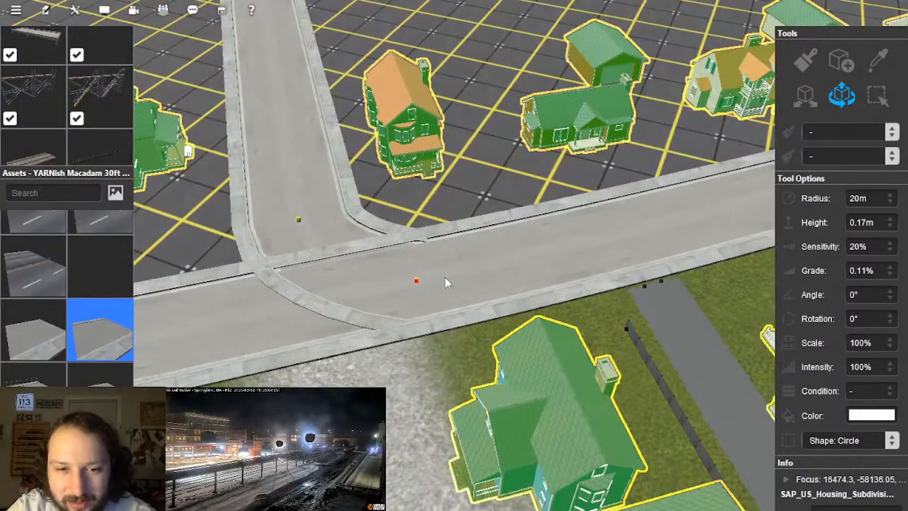
right_click(566, 219)
key(Right)
key(Down)
right_click(483, 170)
right_click(461, 191)
key(Up)
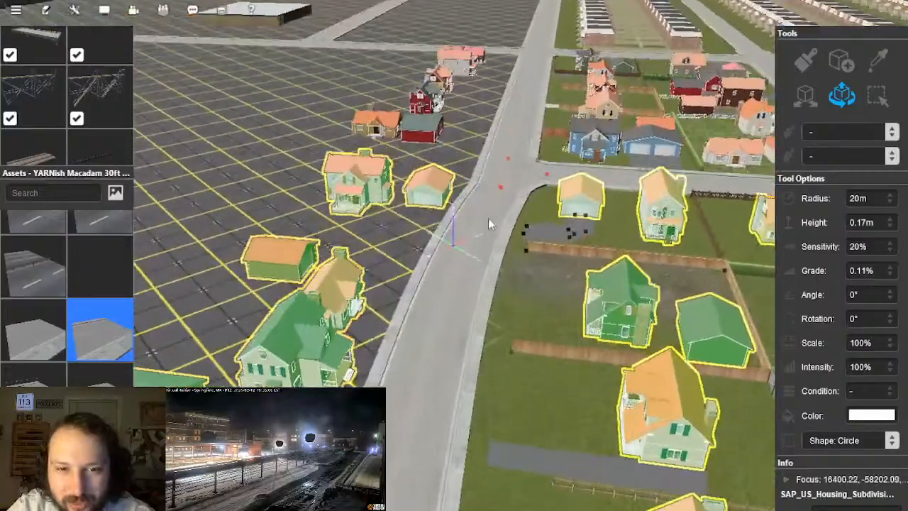
right_click(497, 202)
key(Up)
scroll(483, 259, up, 3)
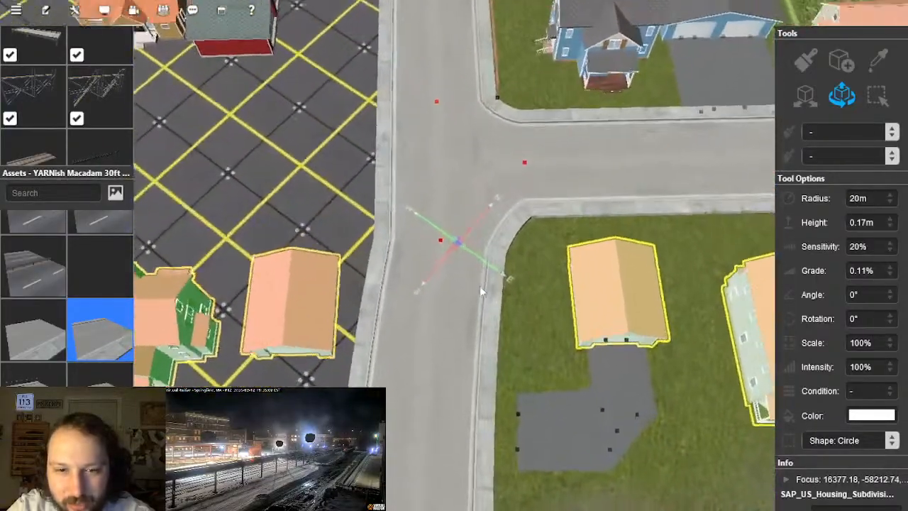
click(434, 278)
right_click(414, 250)
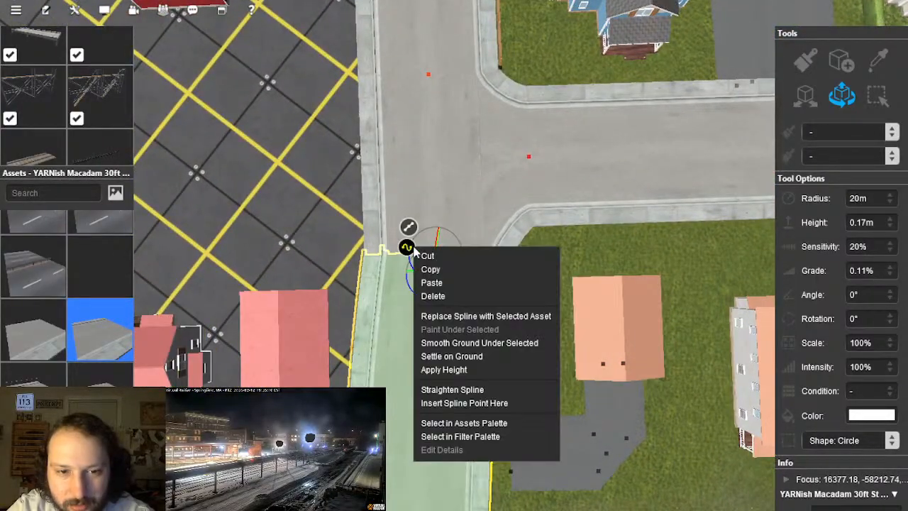
click(483, 394)
Step: Examine the corner where the new road meets the straightened house-lined street
right_click(484, 375)
key(Right)
scroll(486, 355, down, 4)
right_click(589, 273)
key(Down)
right_click(568, 213)
key(Right)
right_drag(558, 202, 447, 277)
scroll(440, 301, up, 3)
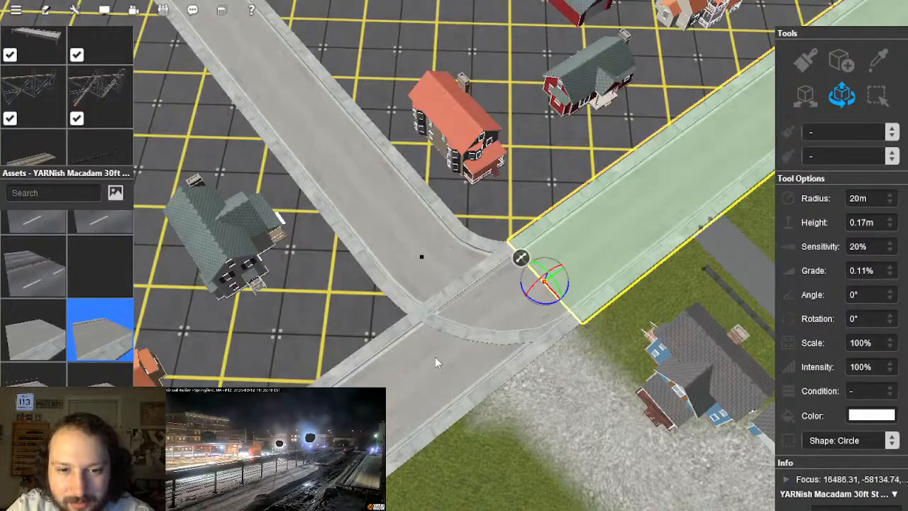
Step: Lift the selected subdivision houses clear of the streets around the new road's junction
click(413, 384)
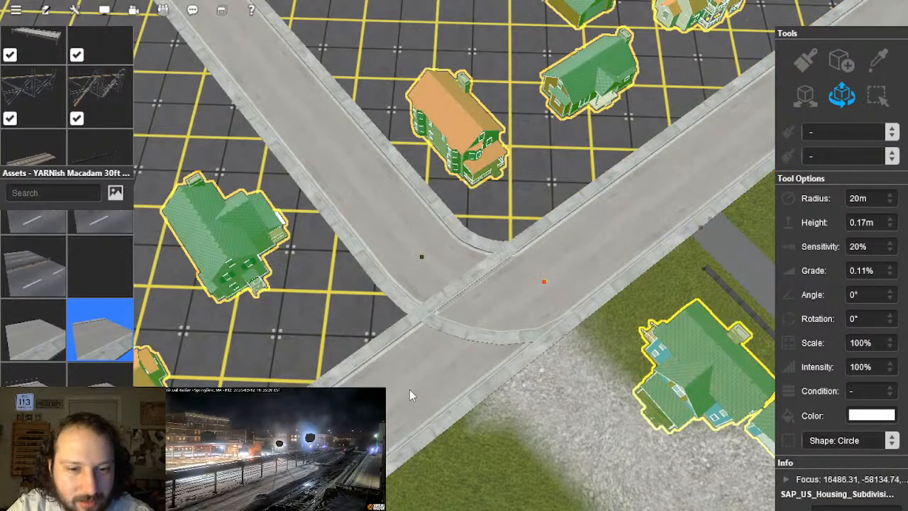
scroll(405, 398, up, 3)
right_drag(400, 408, 480, 251)
right_drag(415, 254, 413, 332)
scroll(447, 280, up, 4)
right_drag(387, 410, 397, 479)
scroll(446, 305, down, 10)
right_drag(411, 443, 444, 282)
scroll(447, 284, down, 3)
key(Left)
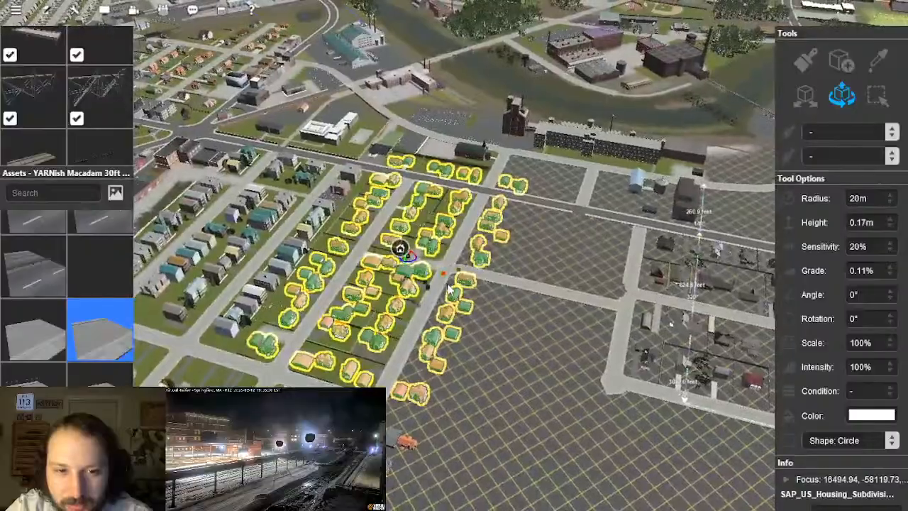
scroll(447, 285, up, 2)
scroll(447, 287, up, 3)
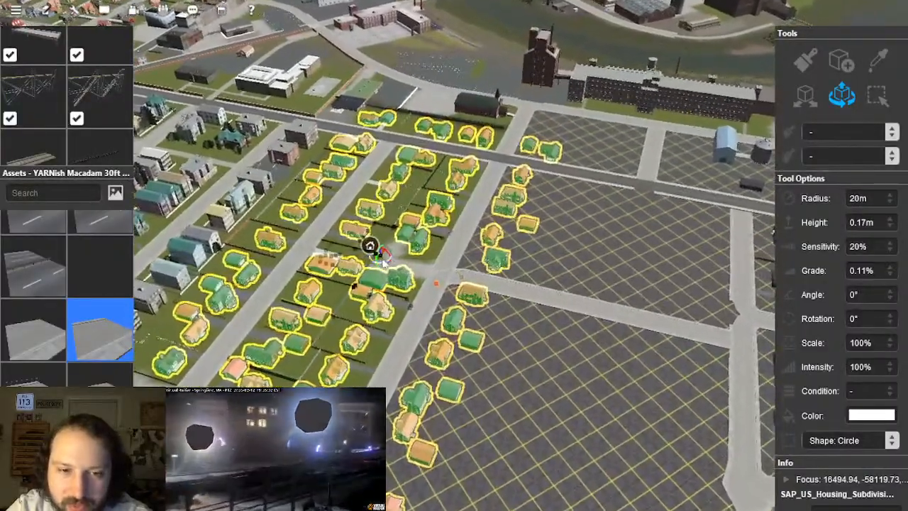
drag(381, 255, 372, 134)
right_drag(432, 277, 434, 226)
scroll(436, 284, up, 5)
scroll(508, 225, up, 5)
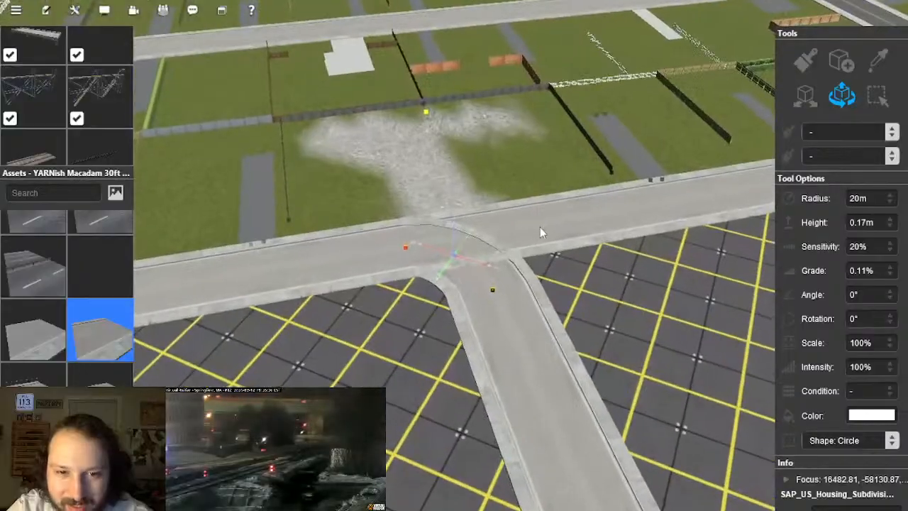
Step: Insert a spline point in the house-lined street just beyond the new road's junction
click(540, 230)
right_click(518, 207)
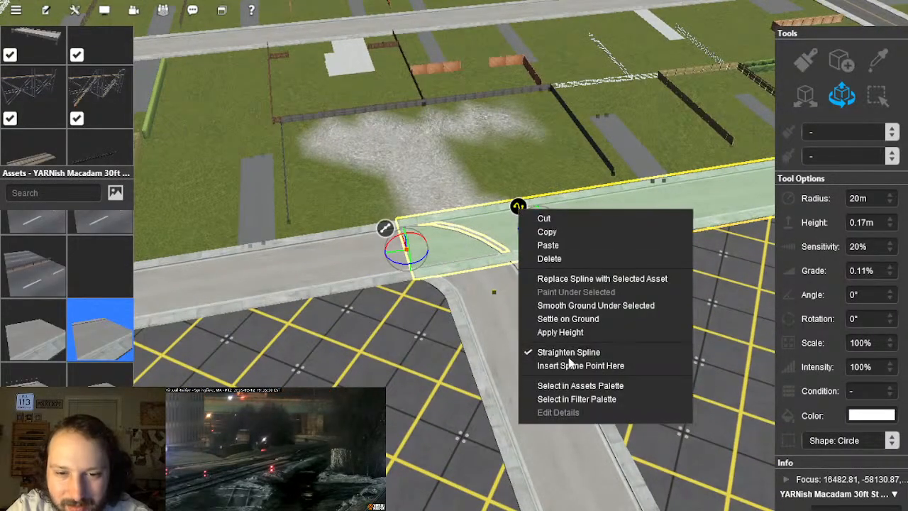
click(565, 370)
Step: Delete the street piece and curved segment at the junction, and join the three road ends with Macadam 30ft segments
right_drag(498, 293, 482, 251)
click(482, 250)
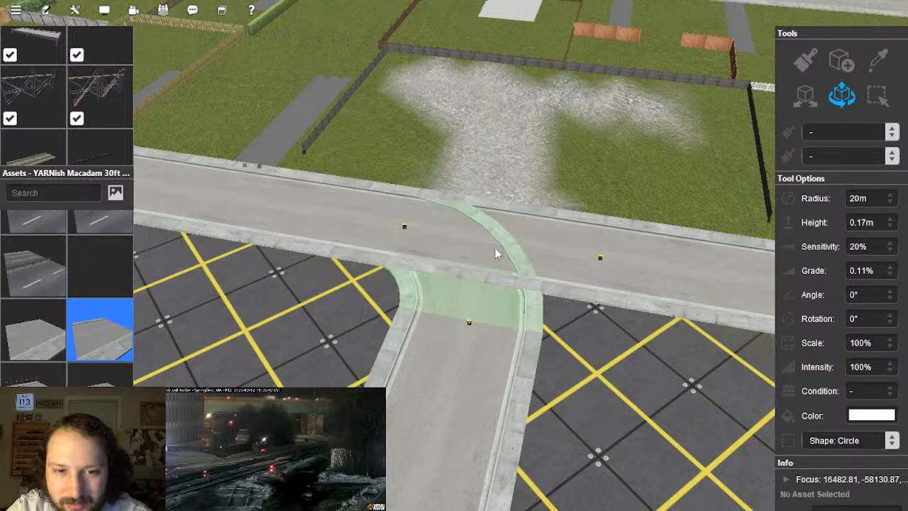
click(497, 254)
key(Delete)
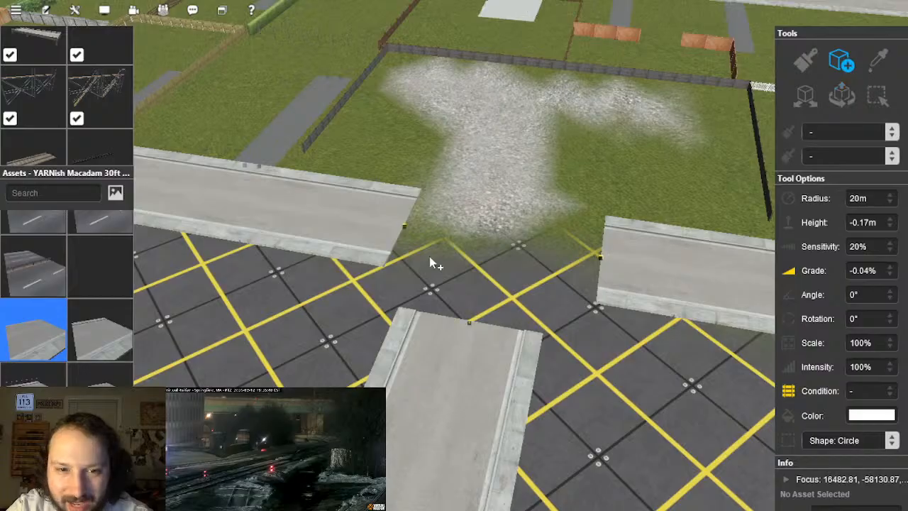
click(598, 254)
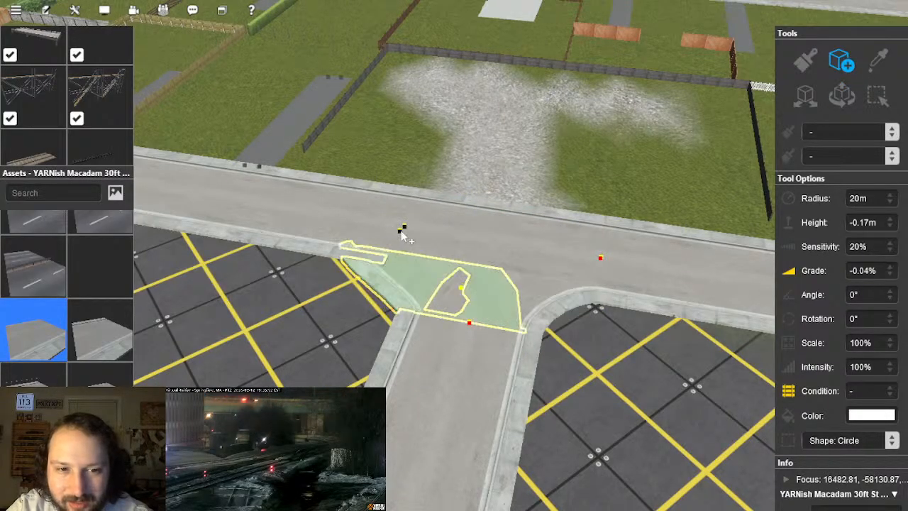
Step: Close the open edge of the T-intersection at the new road's far end with a Macadam 30ft segment whose sidewalk borders the grid block
scroll(458, 274, down, 15)
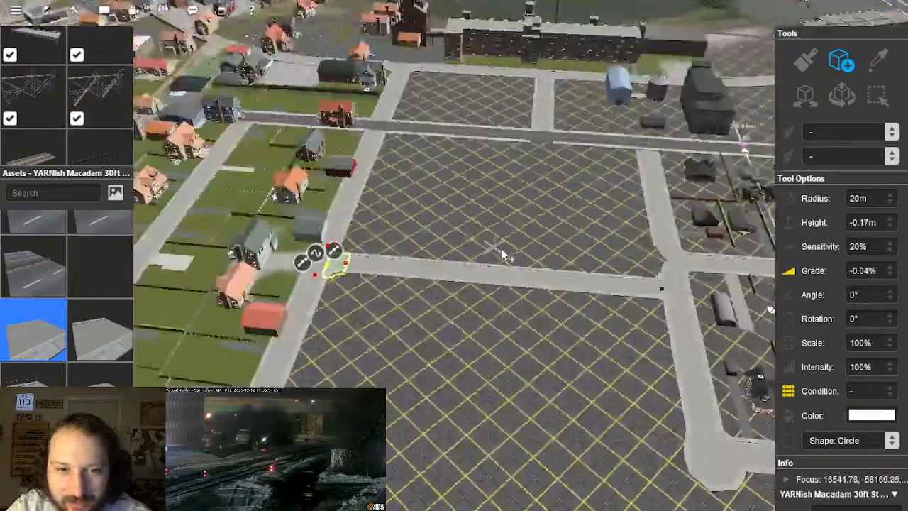
scroll(504, 254, up, 15)
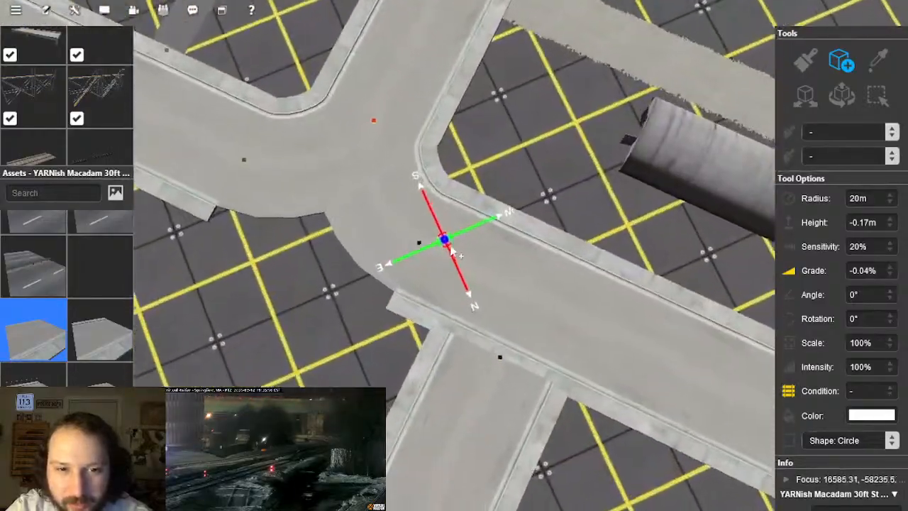
right_click(450, 246)
right_drag(630, 206, 217, 327)
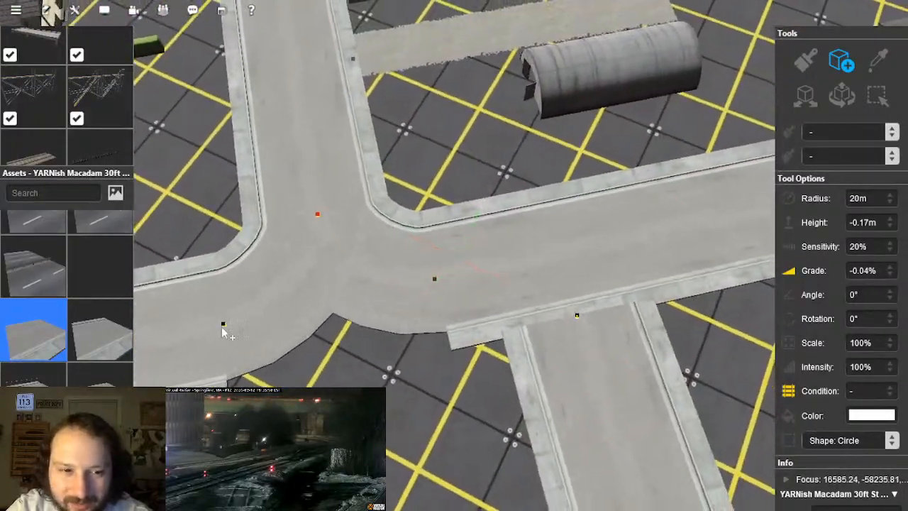
click(432, 302)
drag(432, 287, 436, 280)
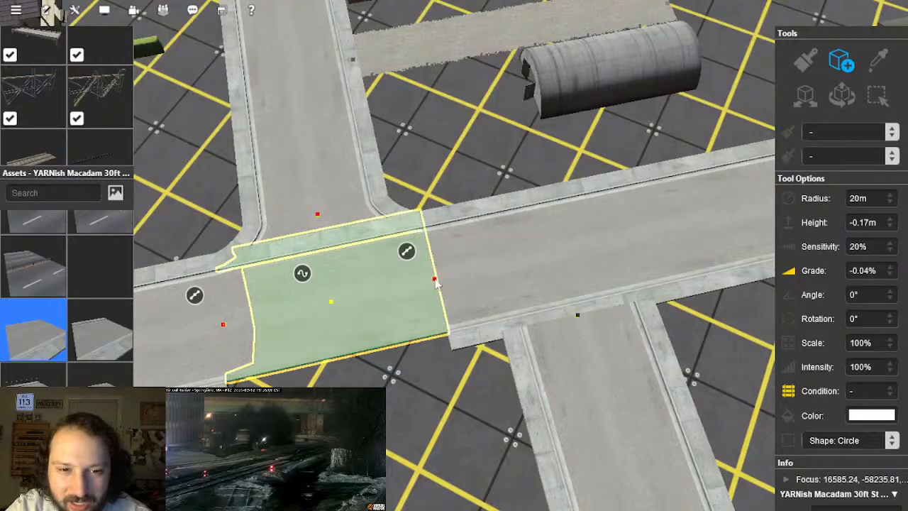
key(ctrl+z)
click(224, 325)
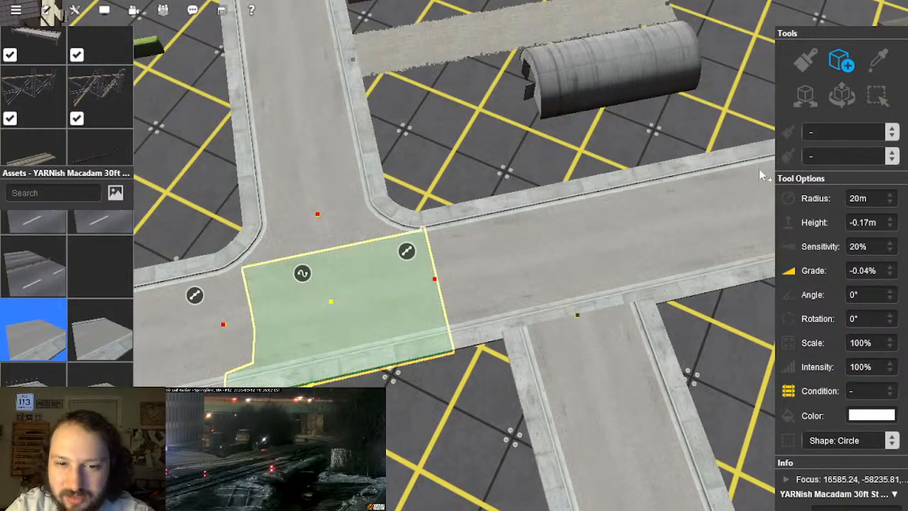
Step: Insert a spline point in the adjoining road a short distance past the repaired T-intersection, before the new road's end
click(838, 101)
scroll(454, 284, up, 5)
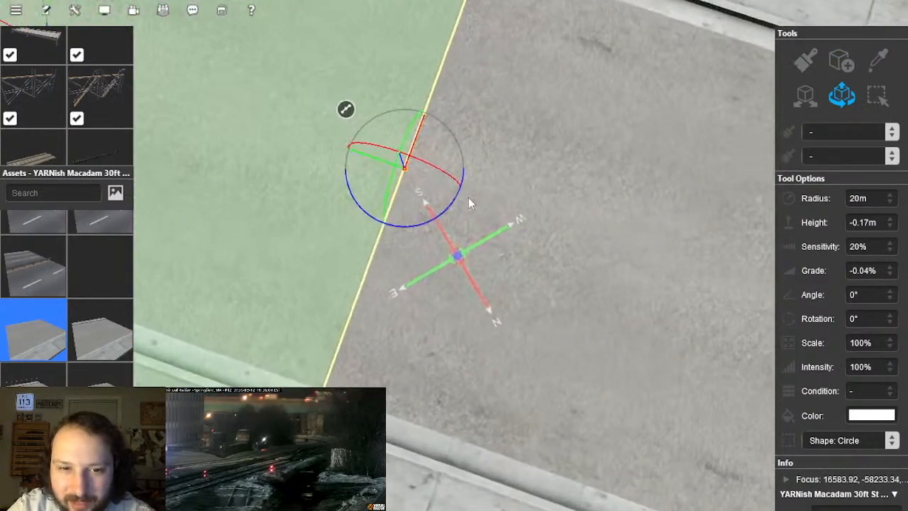
click(465, 188)
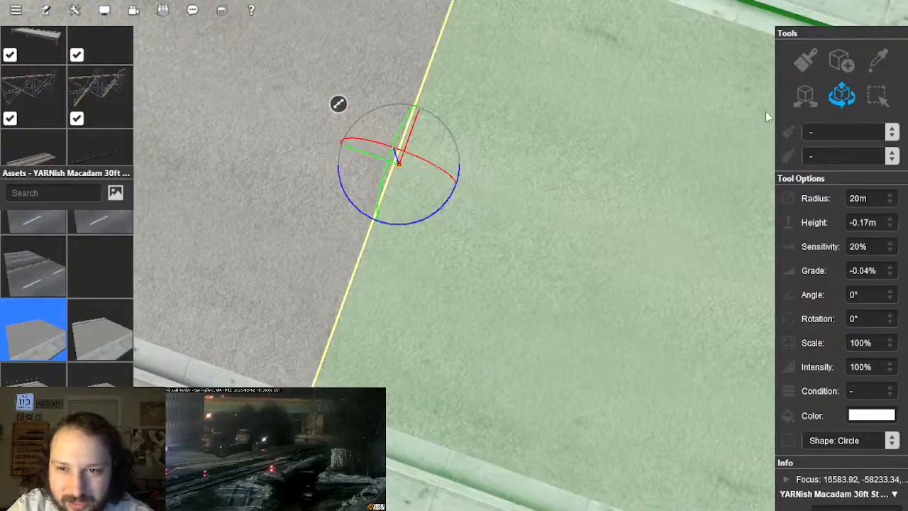
scroll(497, 201, down, 8)
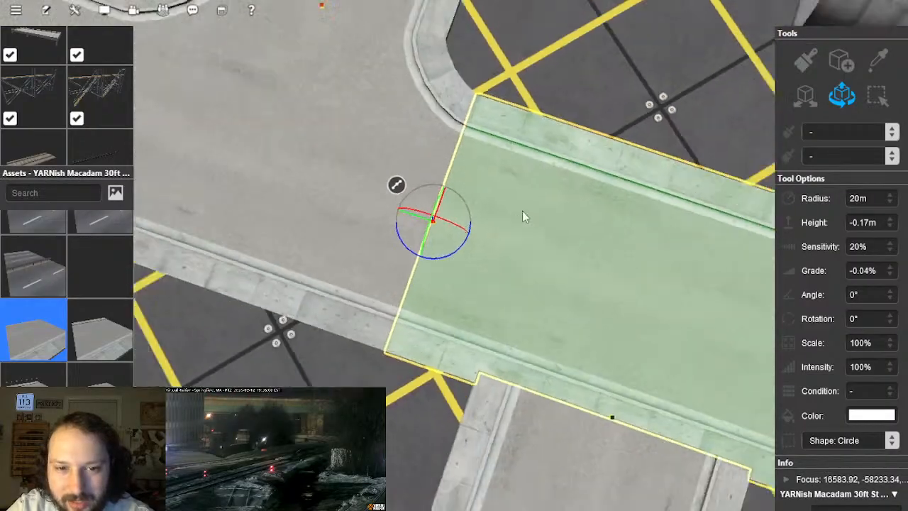
key(Left)
key(Down)
click(463, 237)
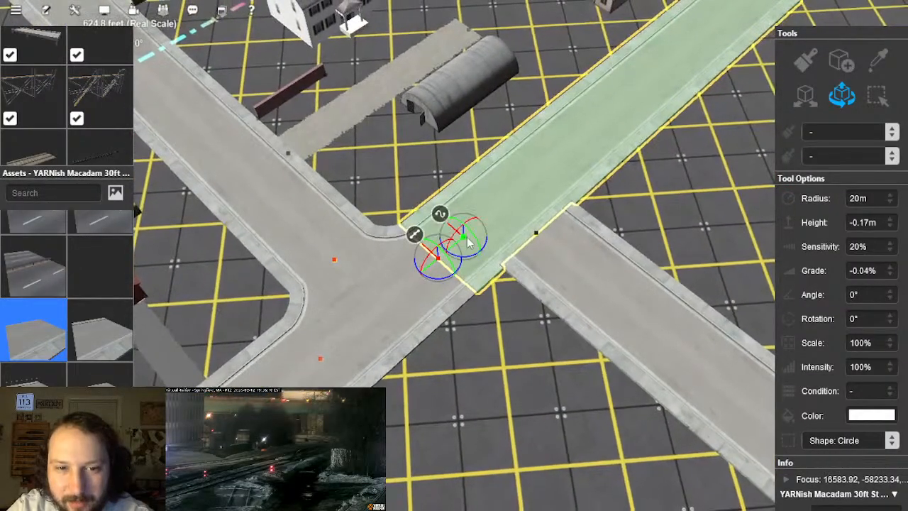
scroll(454, 250, up, 2)
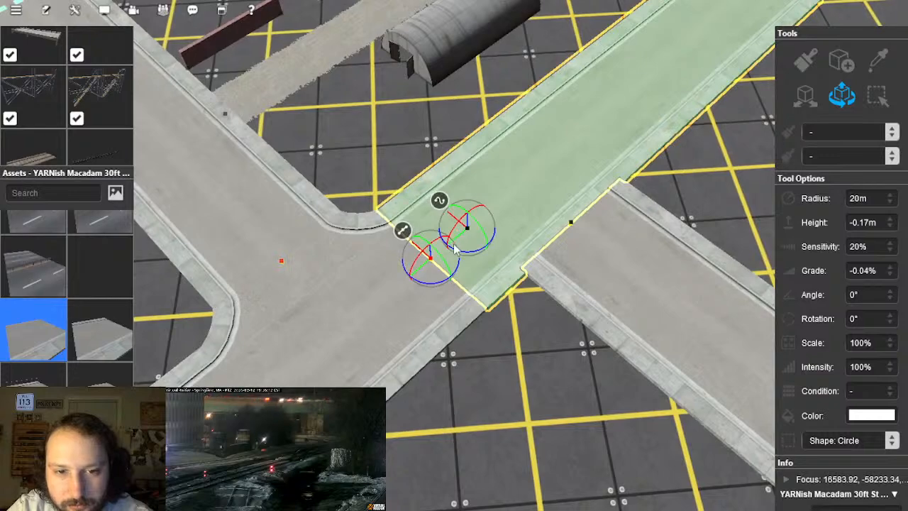
scroll(455, 249, up, 4)
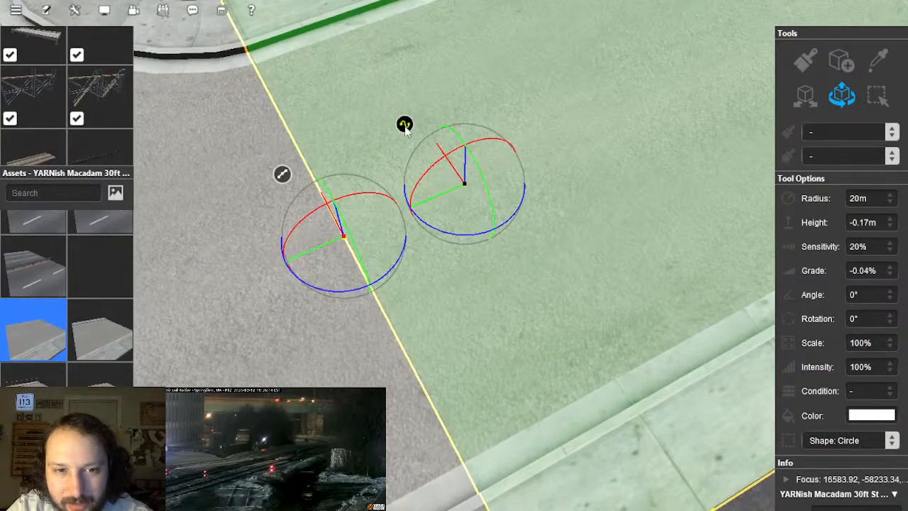
right_click(405, 126)
click(468, 286)
Step: Straighten the spline of the short road piece beside the T-intersection
scroll(475, 243, down, 4)
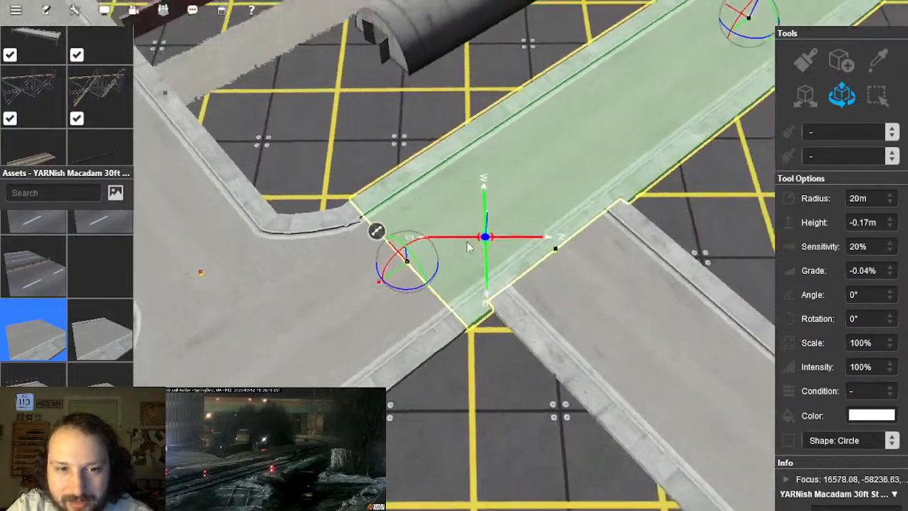
scroll(324, 345, up, 2)
click(287, 298)
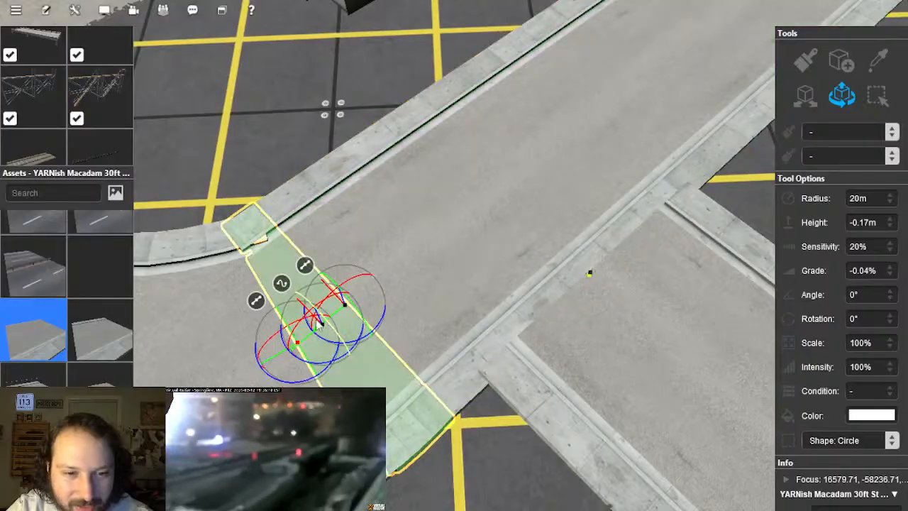
right_click(285, 285)
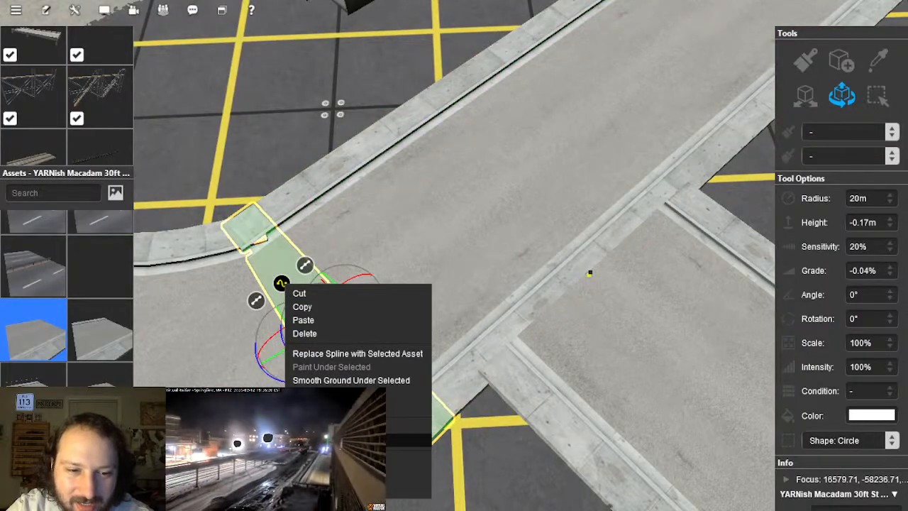
click(348, 426)
Step: Insert a second spline point in the through road just past the new road's end
click(465, 245)
scroll(475, 239, down, 3)
right_drag(521, 215, 489, 185)
right_click(477, 183)
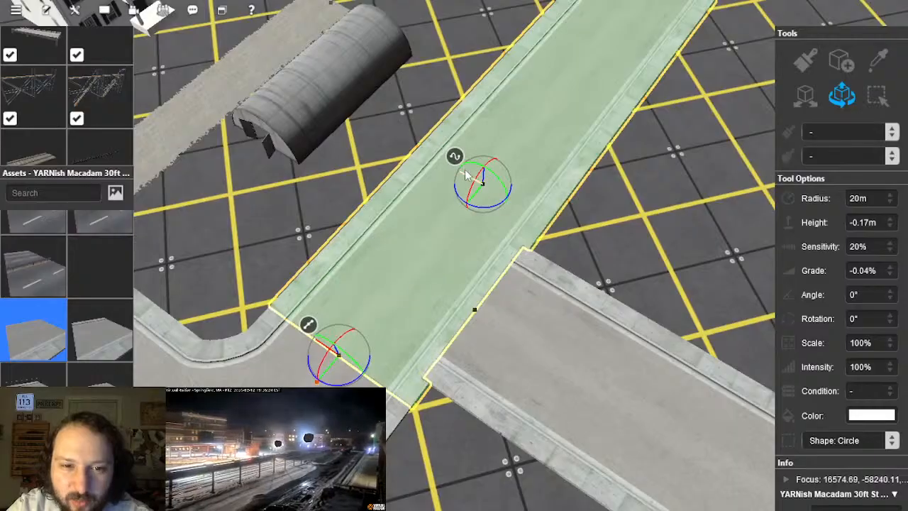
click(502, 316)
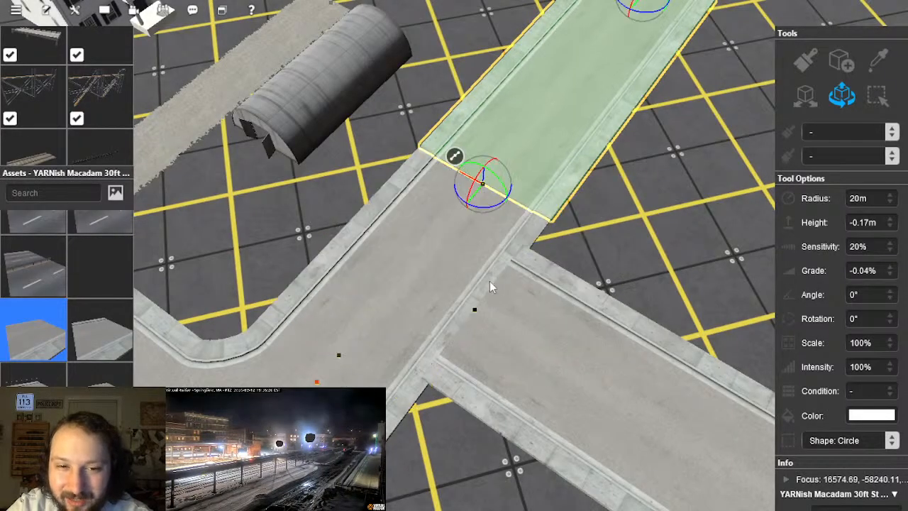
Step: Replace the through-road piece with a Macadam 30ft T-junction to the new road, and pull the new road's end back to widen its curves
click(416, 264)
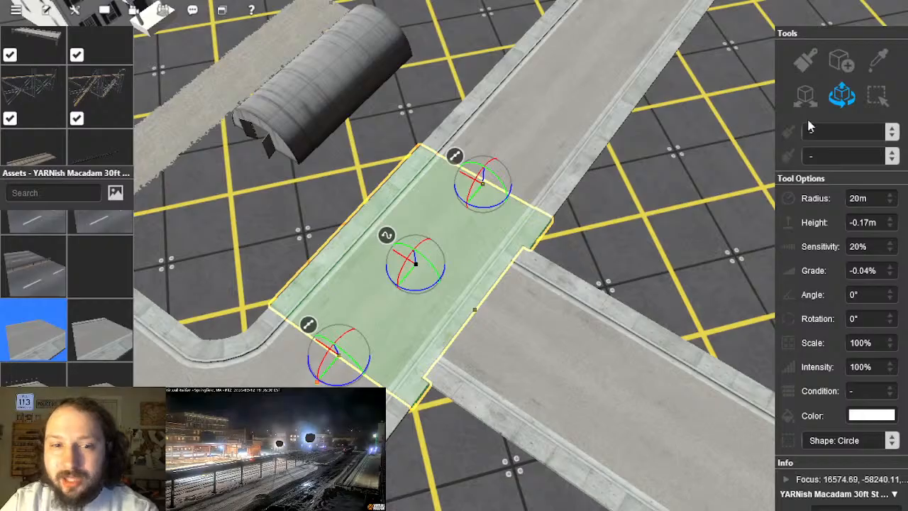
key(Delete)
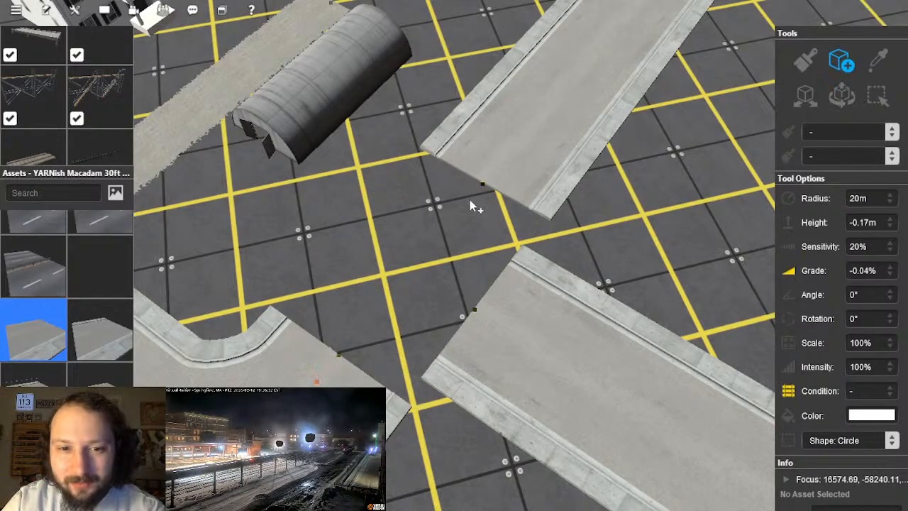
drag(473, 305, 463, 205)
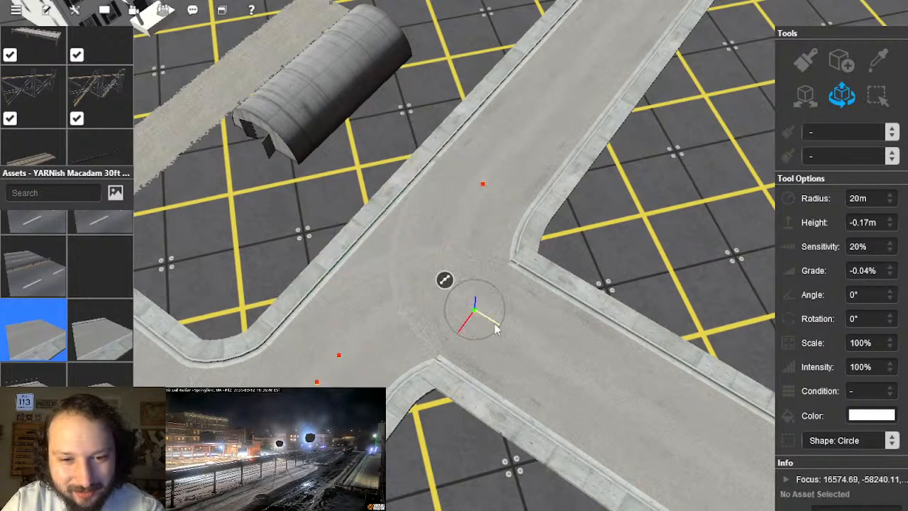
drag(528, 345, 529, 347)
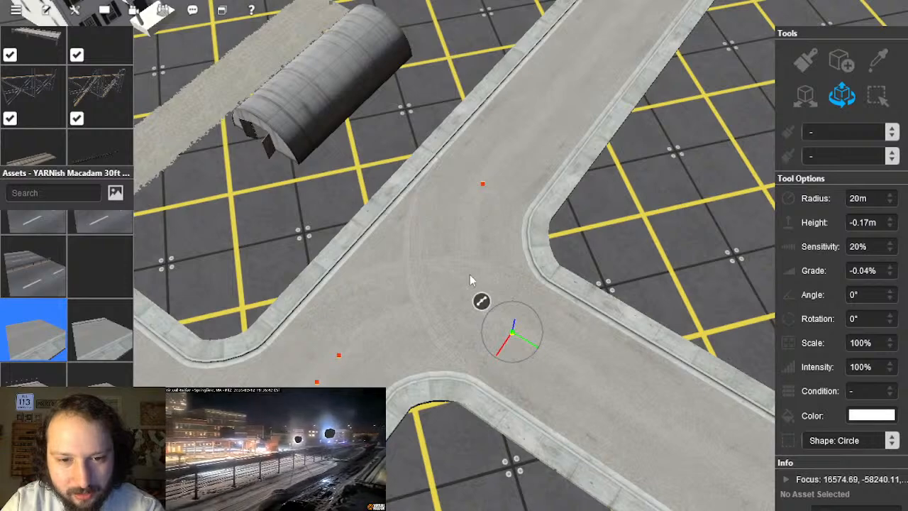
Step: Pull the T-junction's end point on the through road farther out to widen its corner curve
key(Left)
key(Down)
right_click(427, 267)
key(Right)
right_click(436, 246)
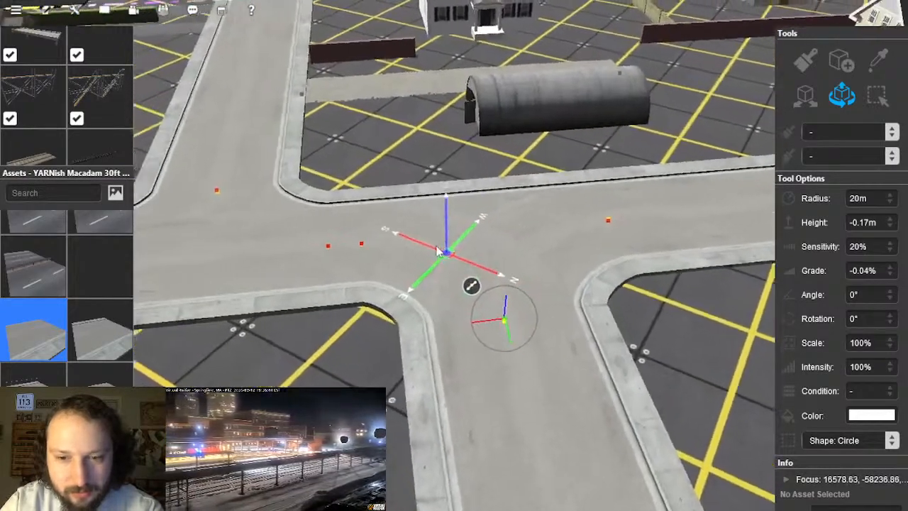
scroll(431, 248, up, 2)
click(363, 243)
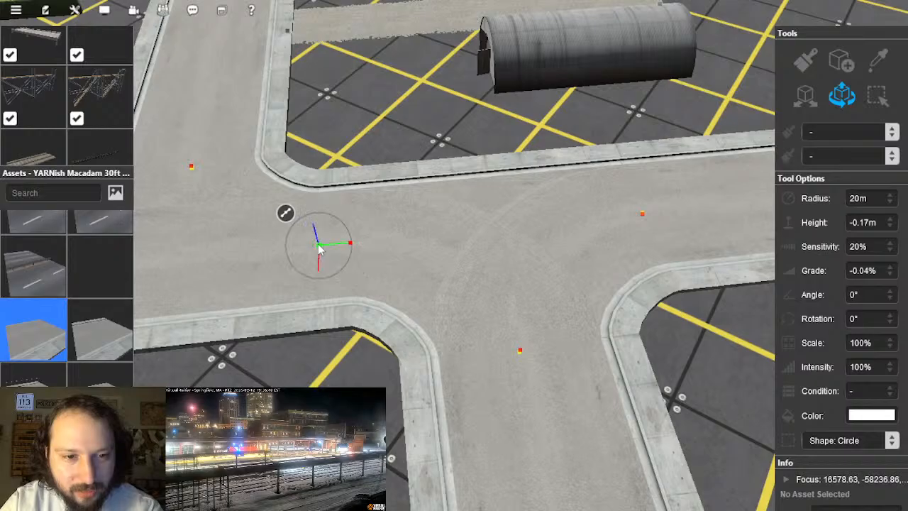
scroll(355, 298, down, 3)
key(Right)
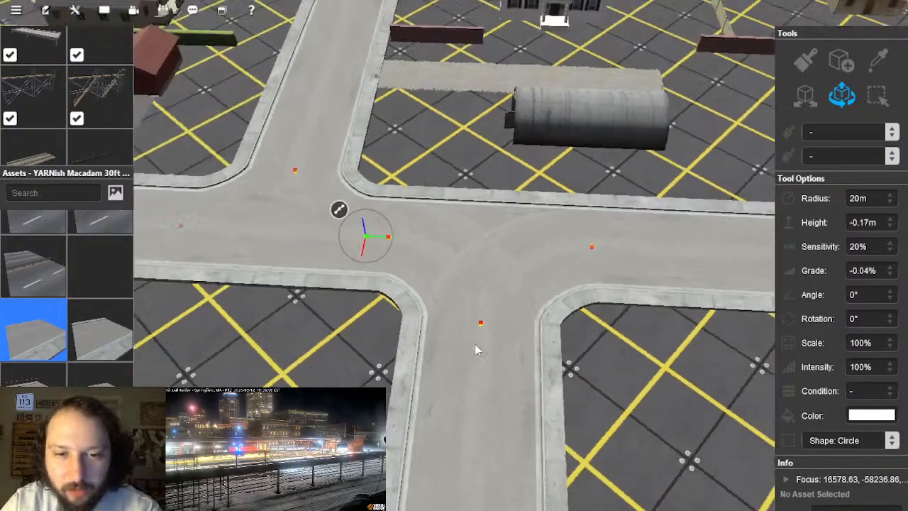
click(595, 292)
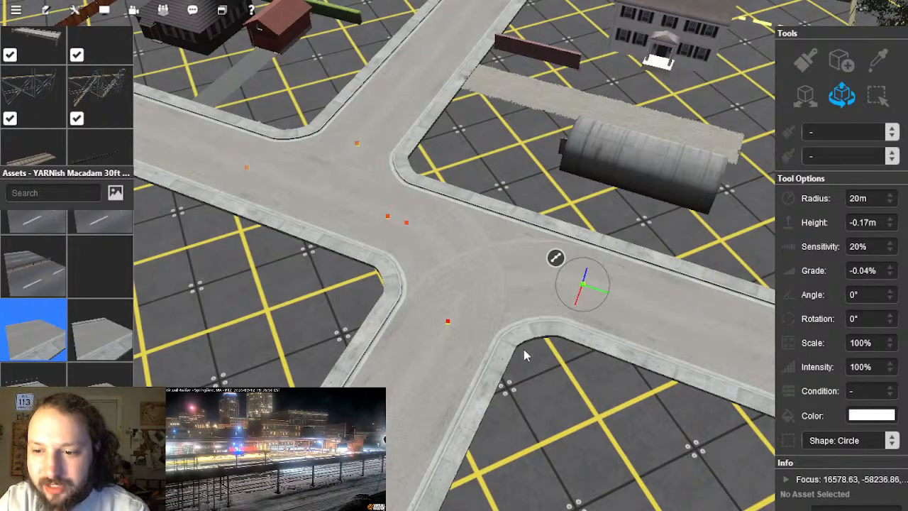
Step: Inspect the connecting road's other end at the highway and the surrounding street grid for junctions that still need work
scroll(483, 283, down, 5)
right_drag(483, 283, 460, 253)
key(Right)
scroll(460, 253, up, 8)
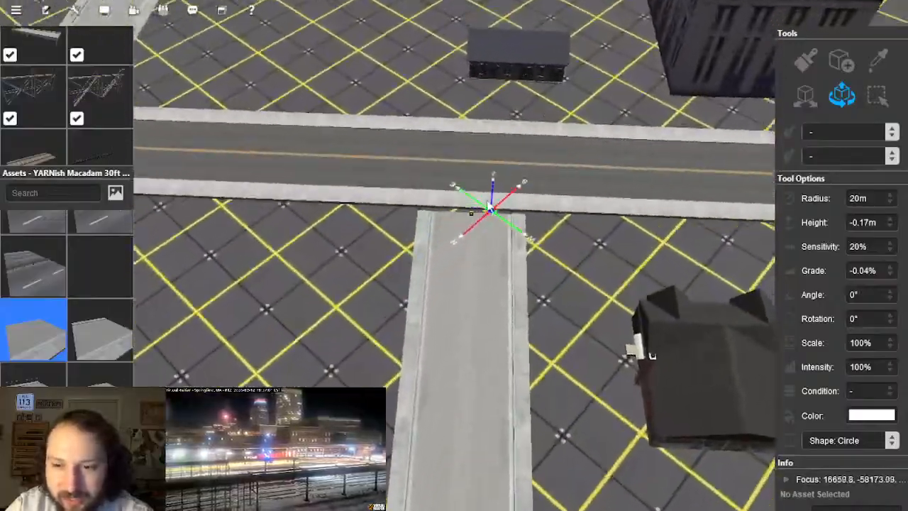
right_drag(490, 206, 534, 283)
scroll(496, 248, down, 10)
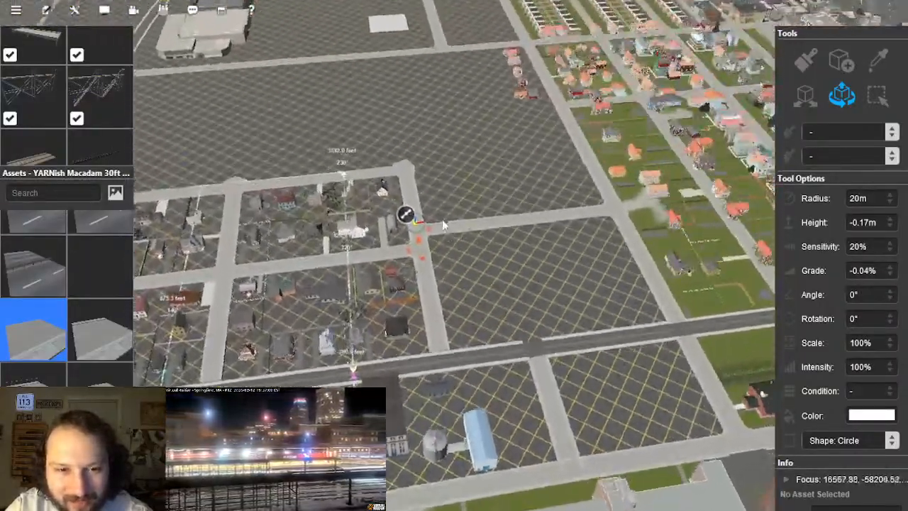
scroll(442, 225, down, 3)
mouse_move(442, 224)
right_down()
mouse_move(441, 248)
mouse_move(461, 256)
mouse_move(453, 237)
right_up()
scroll(453, 237, down, 1)
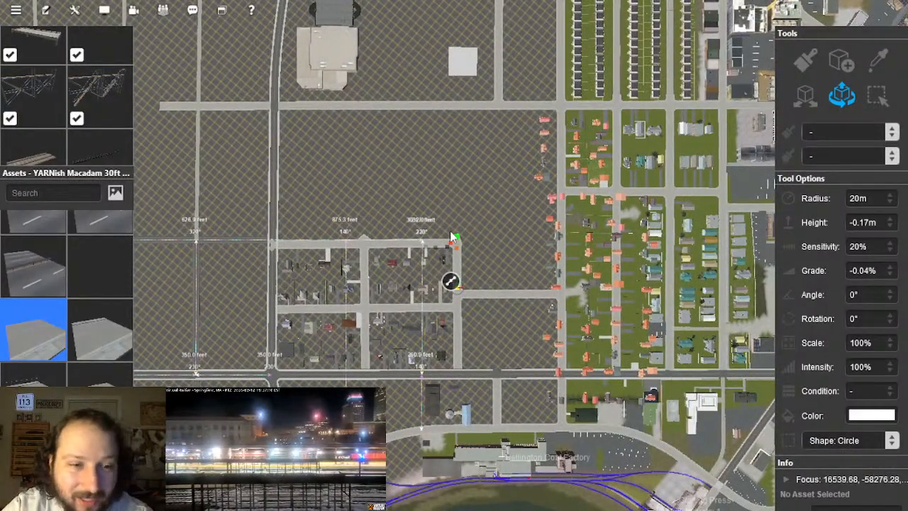
Step: Delete the rounded stub on the outer side of the T-intersection along the housing block's edge road
scroll(452, 236, up, 8)
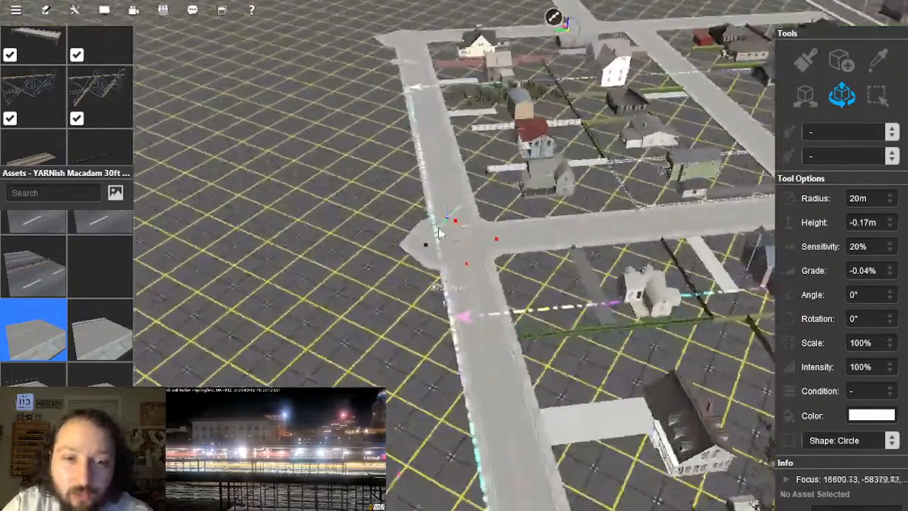
scroll(438, 233, up, 5)
right_drag(439, 233, 499, 283)
click(498, 296)
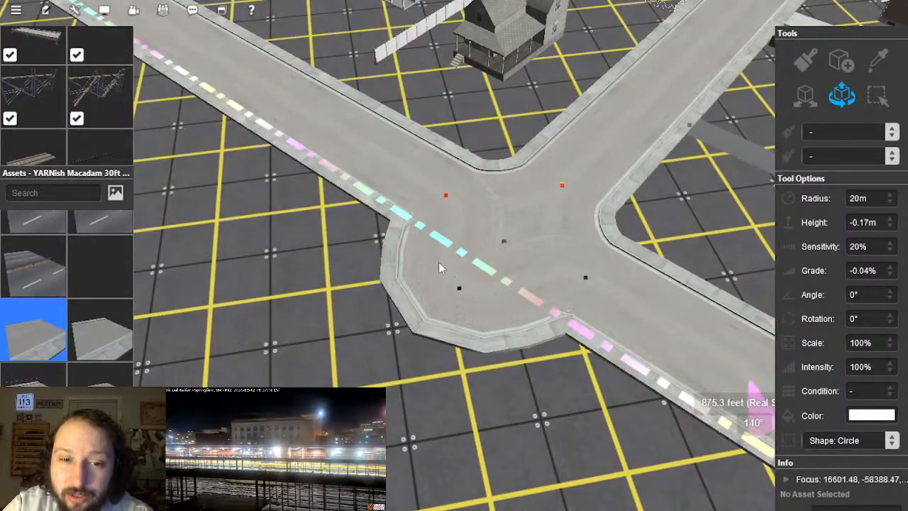
click(461, 260)
key(Delete)
Step: Sample the Macadam 30ft street and lay a new road from the block's rounded corner across the empty block to the cross street
scroll(517, 278, down, 2)
scroll(508, 279, down, 8)
right_drag(503, 279, 477, 247)
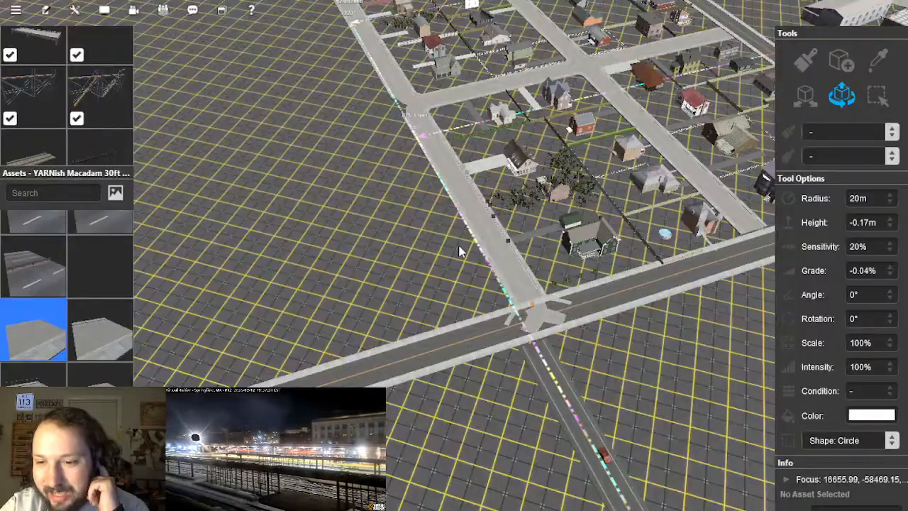
right_drag(529, 305, 416, 257)
scroll(531, 261, down, 5)
scroll(454, 221, up, 4)
scroll(436, 277, up, 3)
key(Right)
key(Left)
click(884, 68)
click(357, 364)
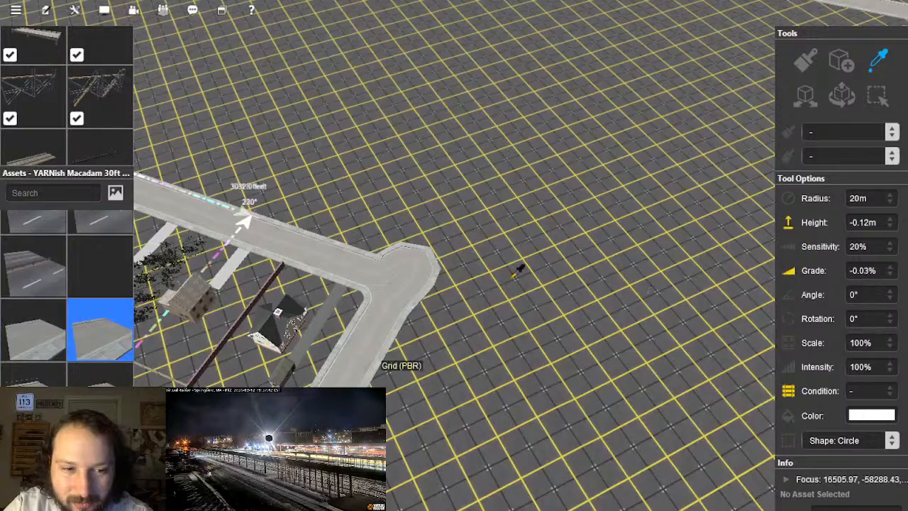
key(Left)
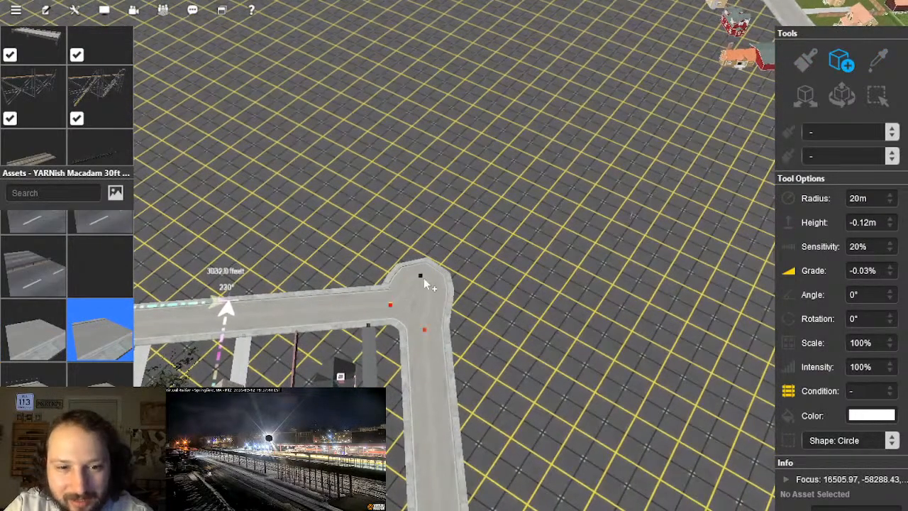
key(w)
scroll(435, 170, down, 3)
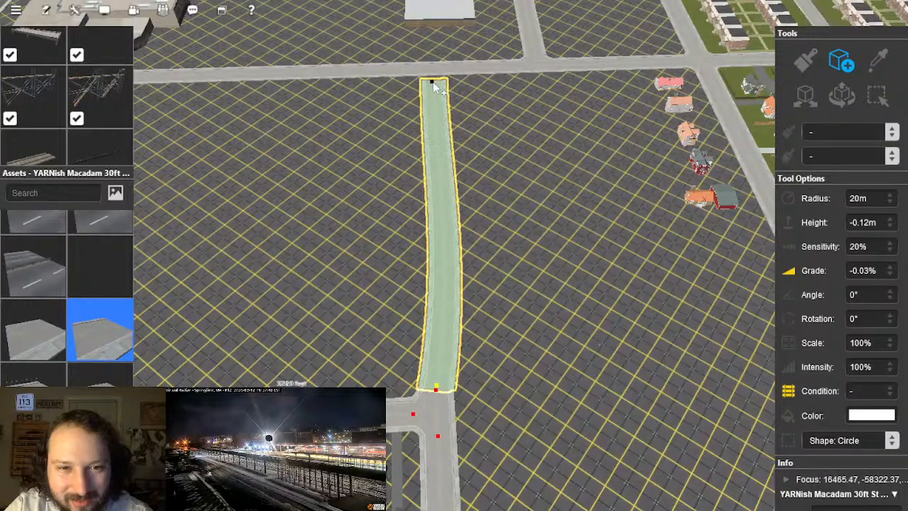
Step: Straighten the spline of the new road across the empty block
right_click(430, 193)
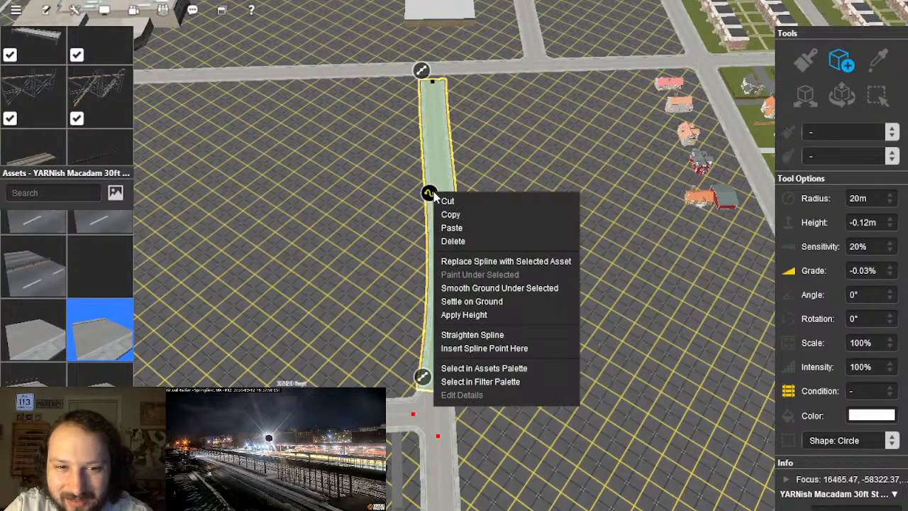
click(491, 338)
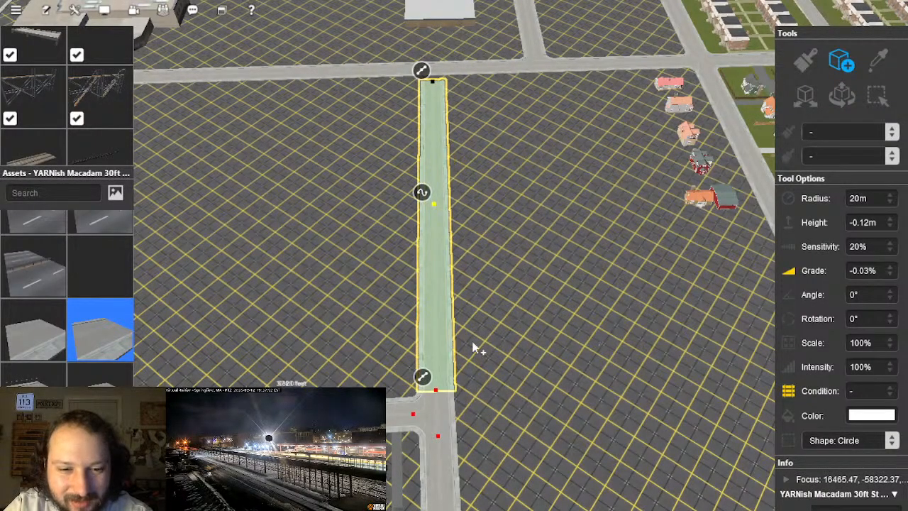
key(s)
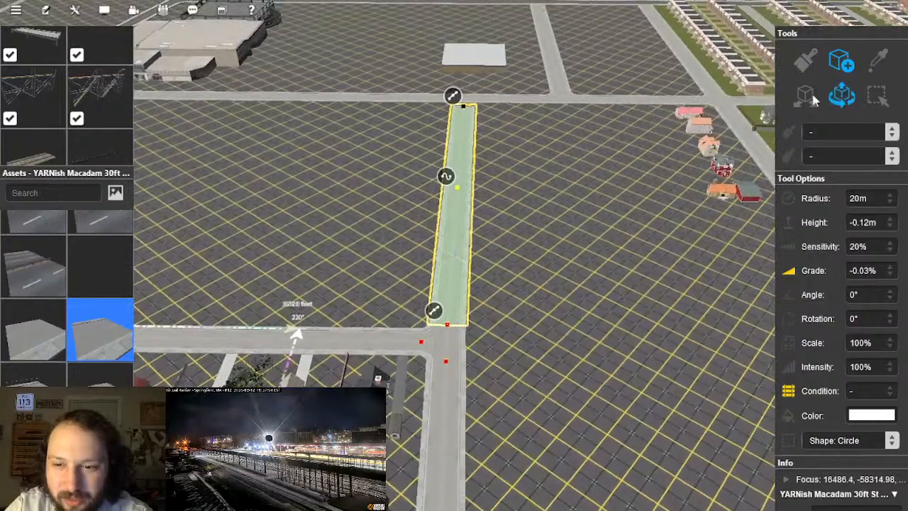
click(843, 94)
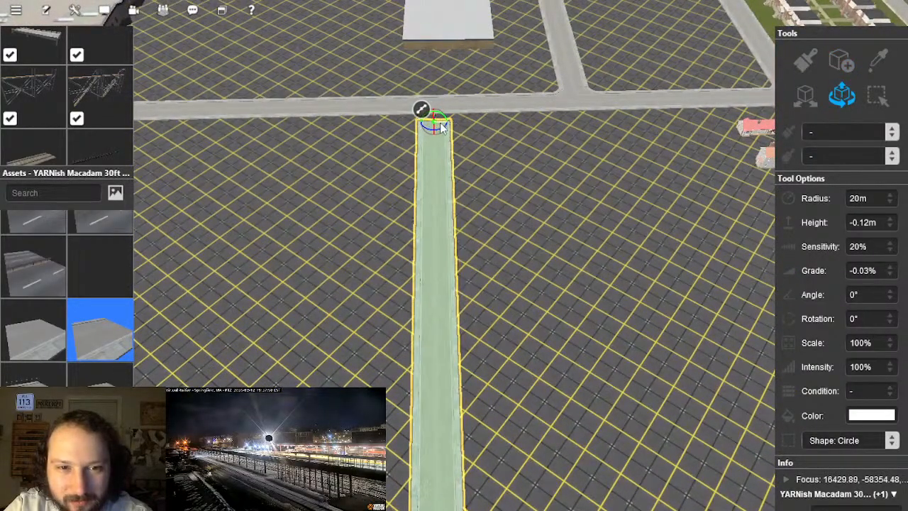
Step: Insert a spline point in the cross street just past one side of the new road's end
right_drag(471, 341, 462, 231)
key(Left)
scroll(454, 166, up, 5)
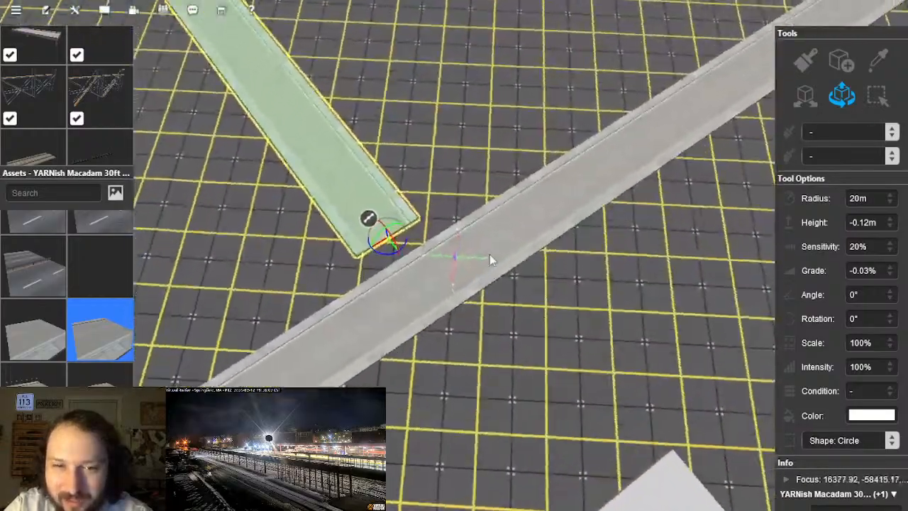
mouse_move(490, 259)
right_down()
mouse_move(503, 270)
mouse_move(488, 268)
right_up()
click(474, 264)
right_click(465, 247)
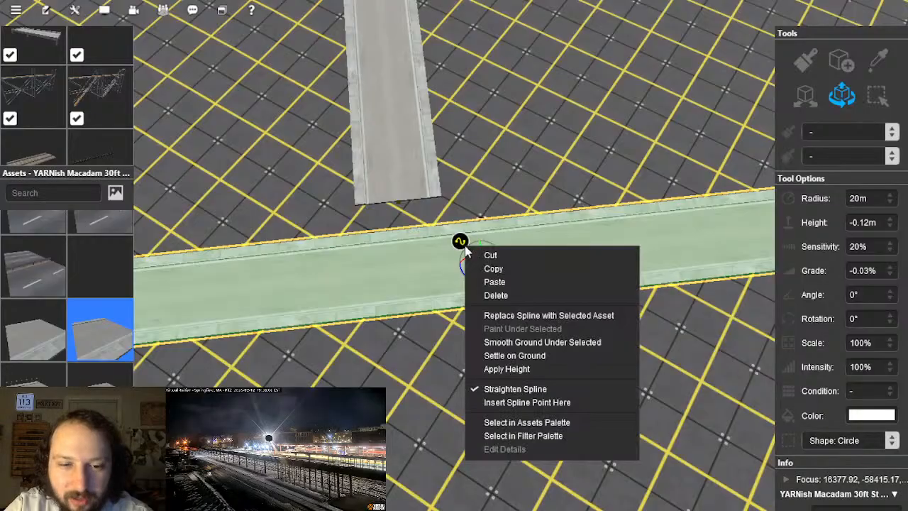
click(534, 399)
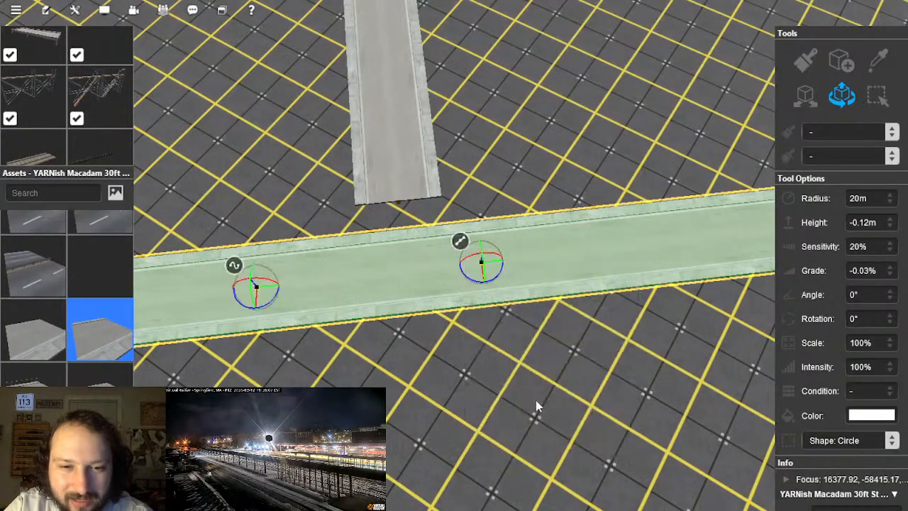
Step: Insert a second spline point on the other side of the new road's end and delete the cross-street piece between the points
click(344, 282)
right_click(321, 256)
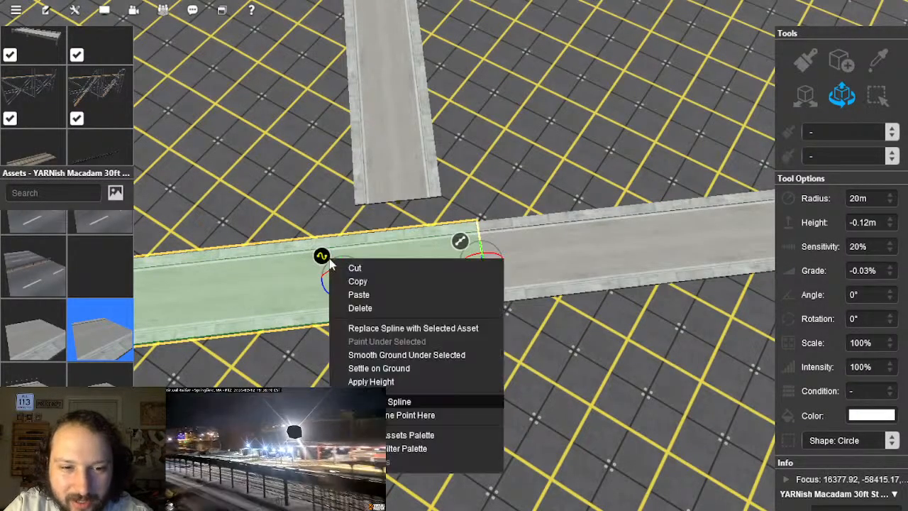
click(389, 408)
click(406, 263)
click(413, 266)
key(Delete)
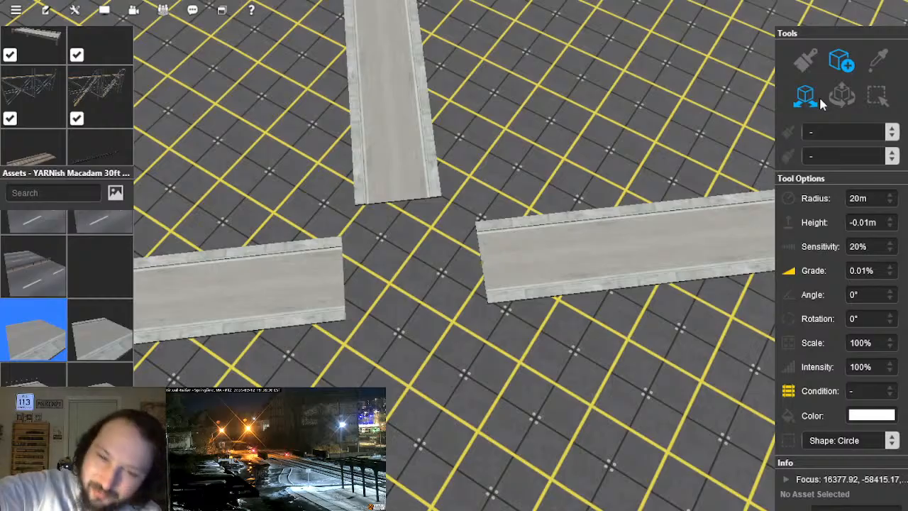
Step: Pull one cut end of the cross street slightly back and bridge the gap with a Macadam 30ft T-junction to the new road
click(837, 99)
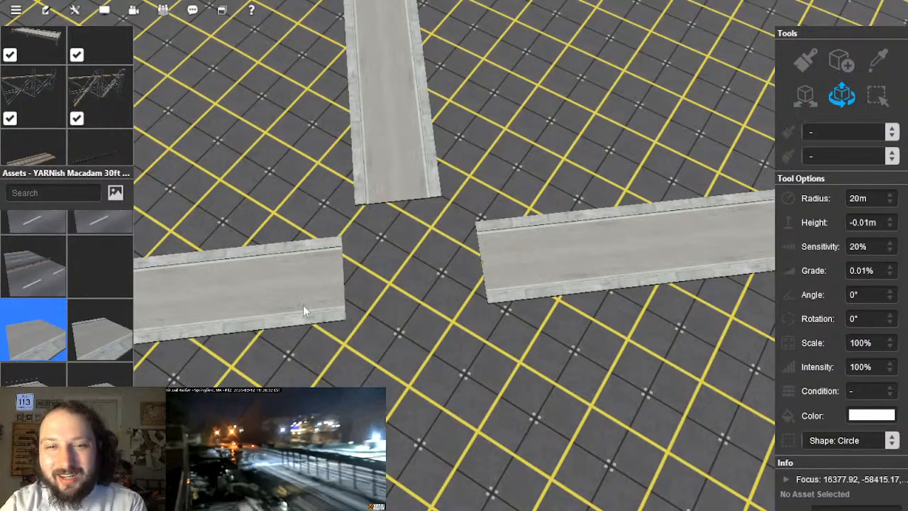
drag(349, 281, 339, 281)
click(841, 61)
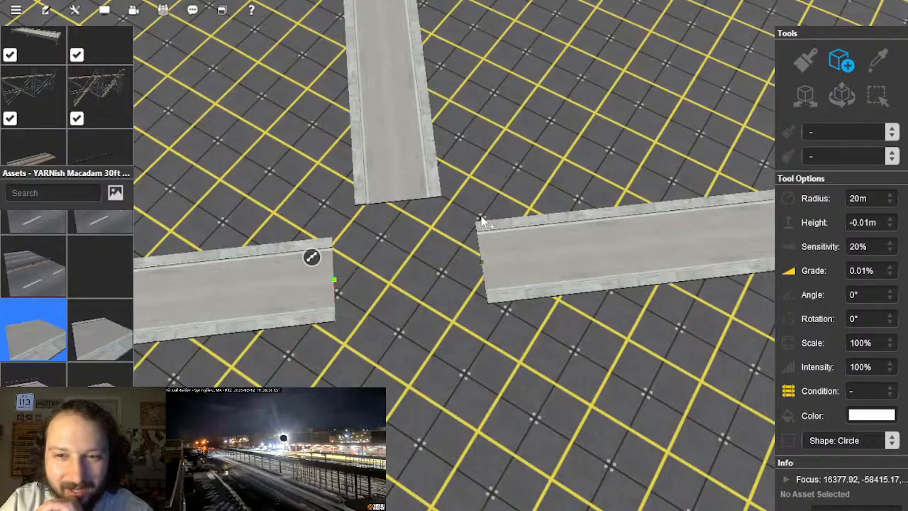
click(340, 282)
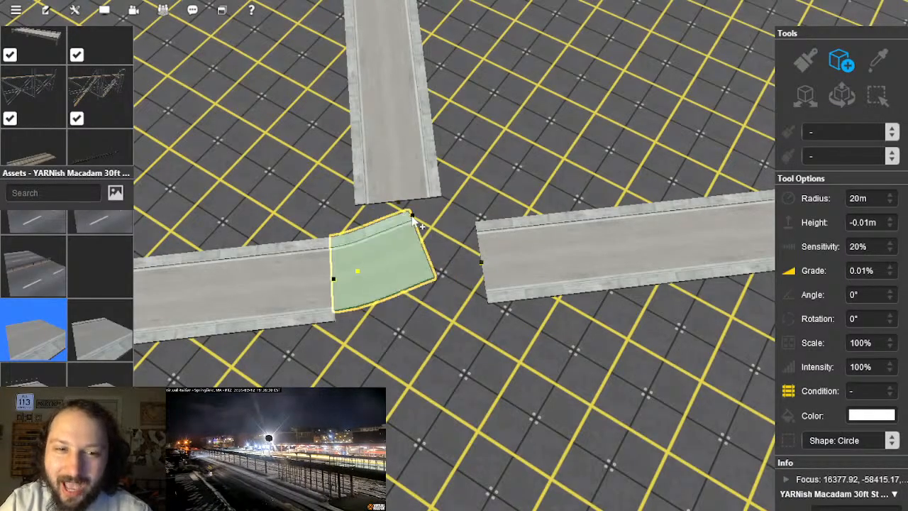
click(472, 251)
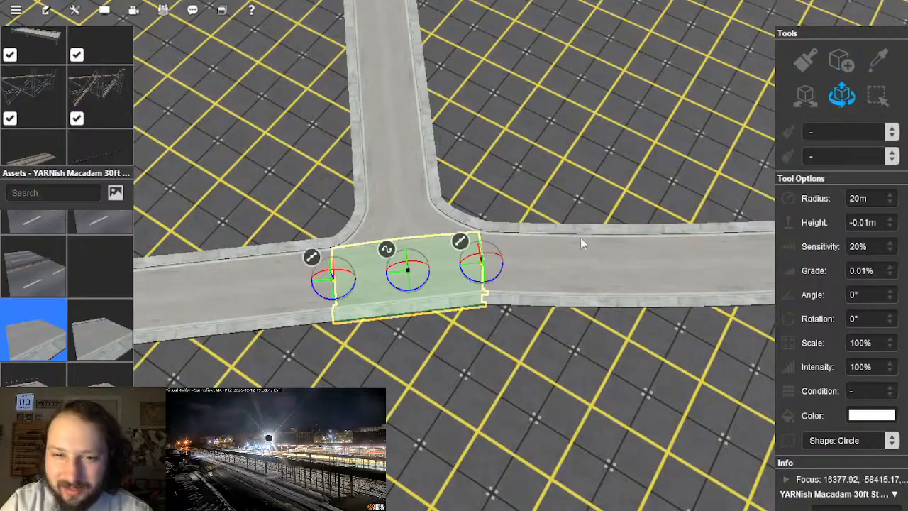
Step: Straighten the spline of the cross-street piece adjoining the new T-junction
click(579, 267)
right_click(555, 242)
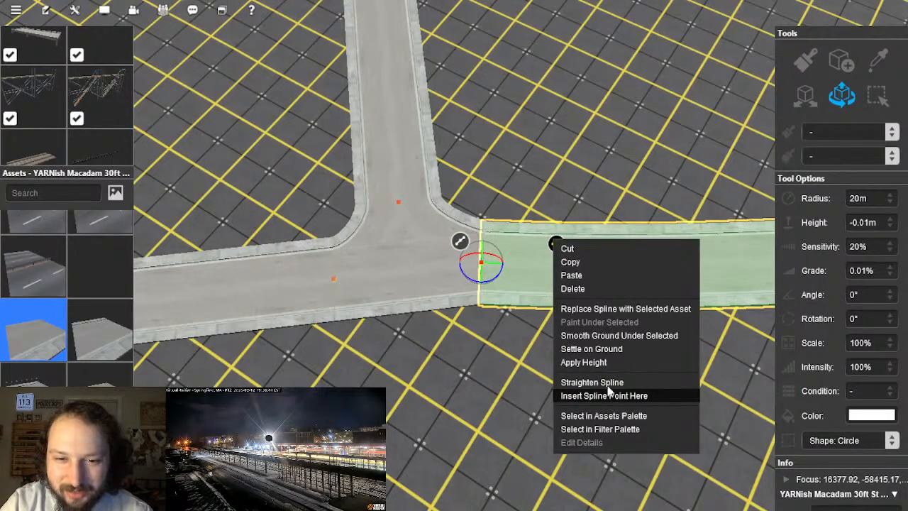
click(608, 384)
Step: Survey the reworked street grid and the neighbouring residential blocks from above
scroll(582, 275, down, 6)
right_drag(580, 277, 850, 156)
click(497, 272)
right_drag(347, 277, 499, 220)
scroll(397, 243, down, 3)
right_drag(390, 242, 490, 245)
scroll(445, 242, down, 2)
scroll(486, 247, up, 4)
scroll(490, 247, down, 3)
scroll(490, 244, up, 4)
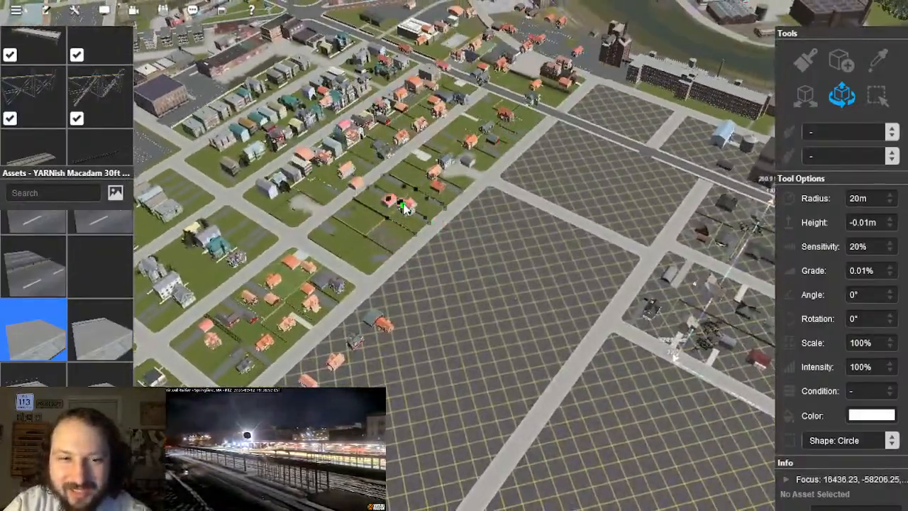
Step: Select the SAP US housing subdivision group and lower its floating houses to the ground
right_drag(424, 206, 460, 81)
click(469, 217)
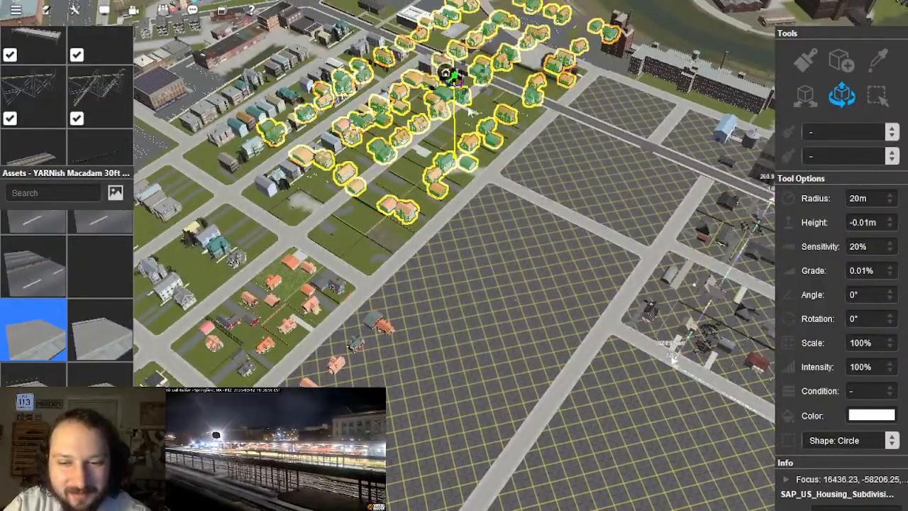
scroll(461, 93, up, 5)
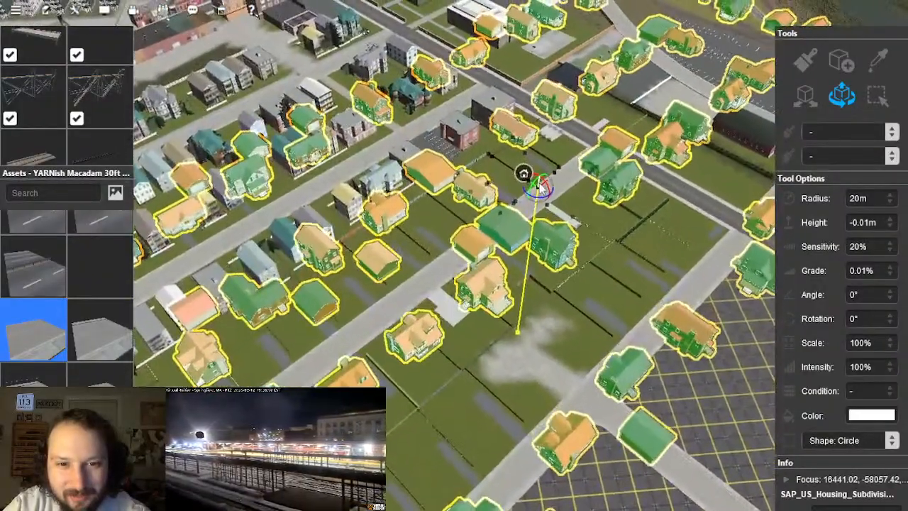
drag(539, 186, 537, 330)
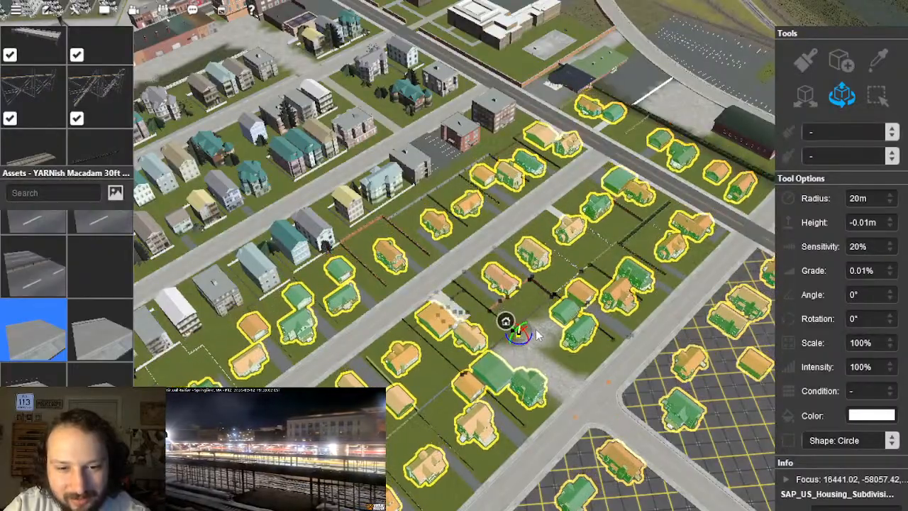
Step: Fine-tune the height of the housing subdivision group so its houses sit on the ground, and deselect it
right_drag(537, 339, 362, 167)
drag(363, 168, 364, 168)
right_drag(505, 254, 621, 240)
right_drag(700, 227, 431, 225)
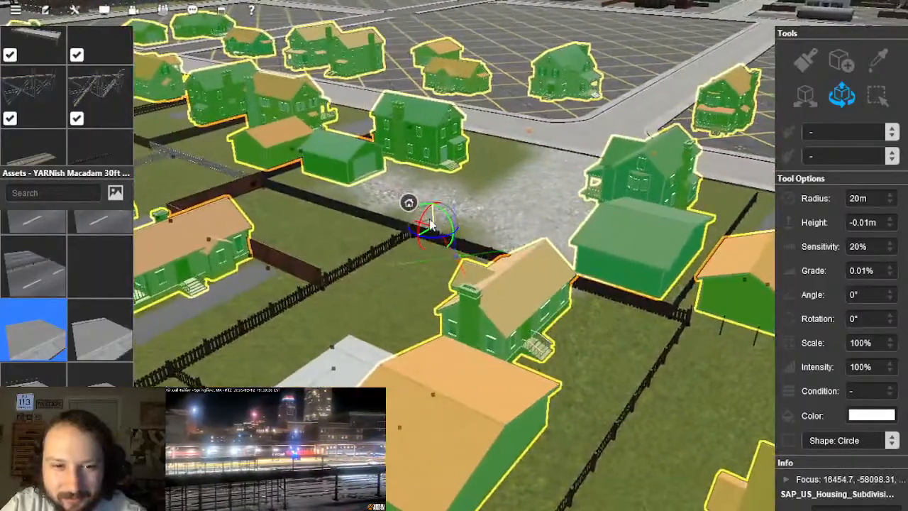
drag(433, 220, 435, 221)
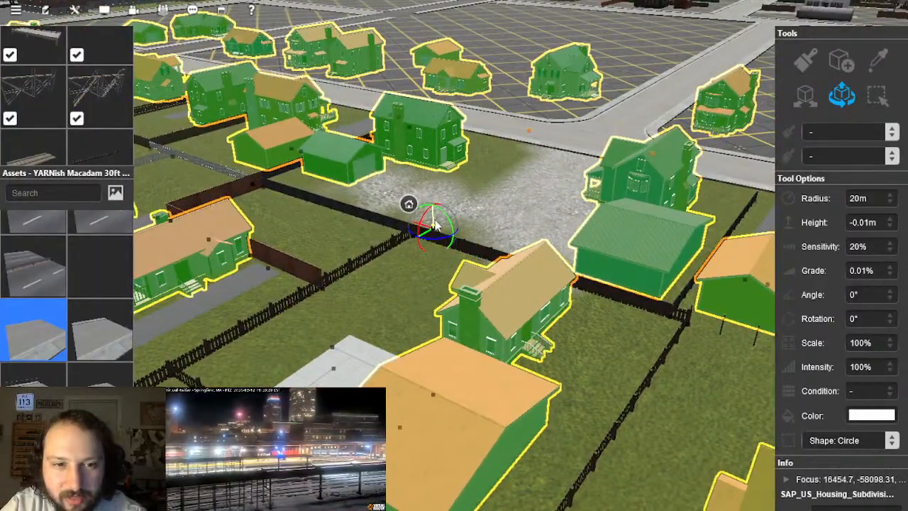
right_drag(491, 204, 503, 302)
click(482, 254)
Step: Pull the side street's end back from the road beside the brick factory and slide that road's junction spline point along it
scroll(483, 255, down, 5)
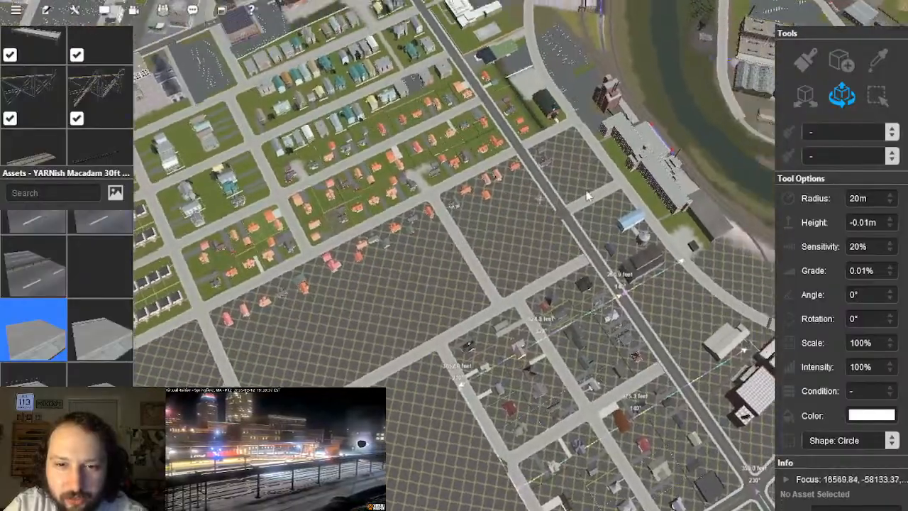
scroll(481, 208, up, 5)
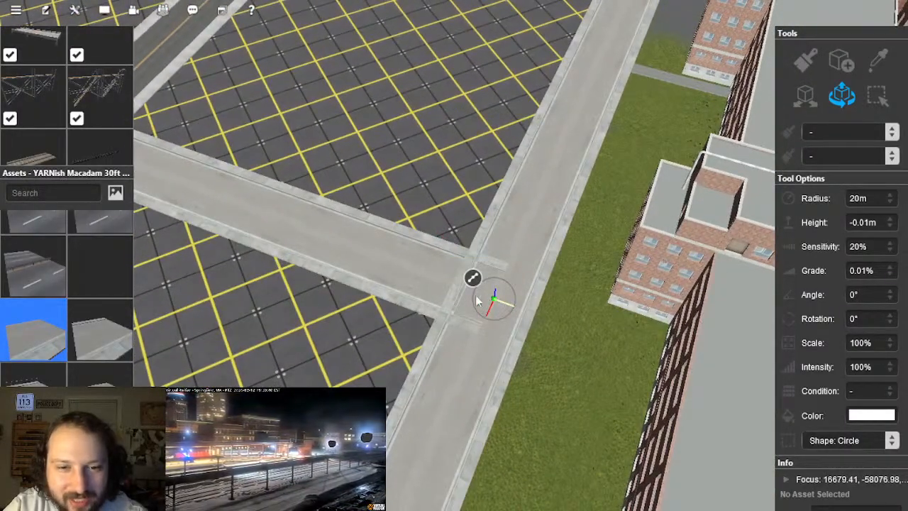
drag(482, 302, 437, 287)
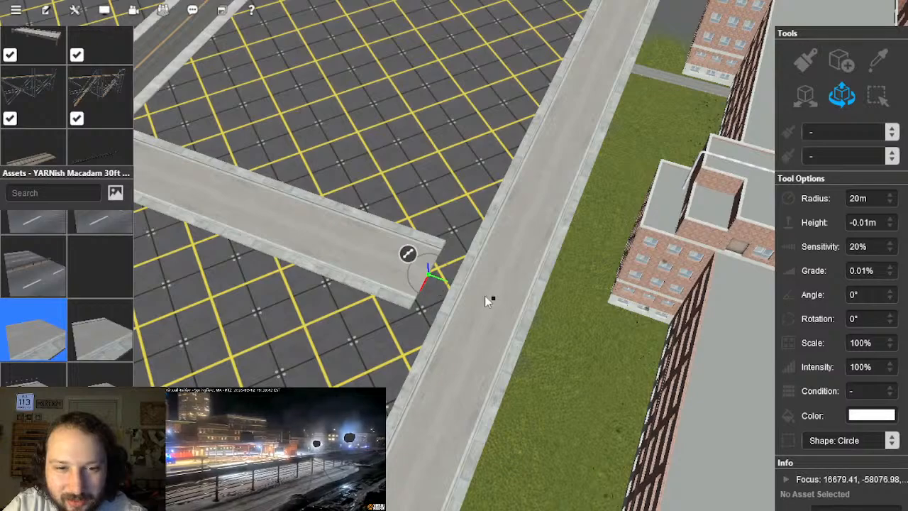
right_drag(495, 304, 409, 316)
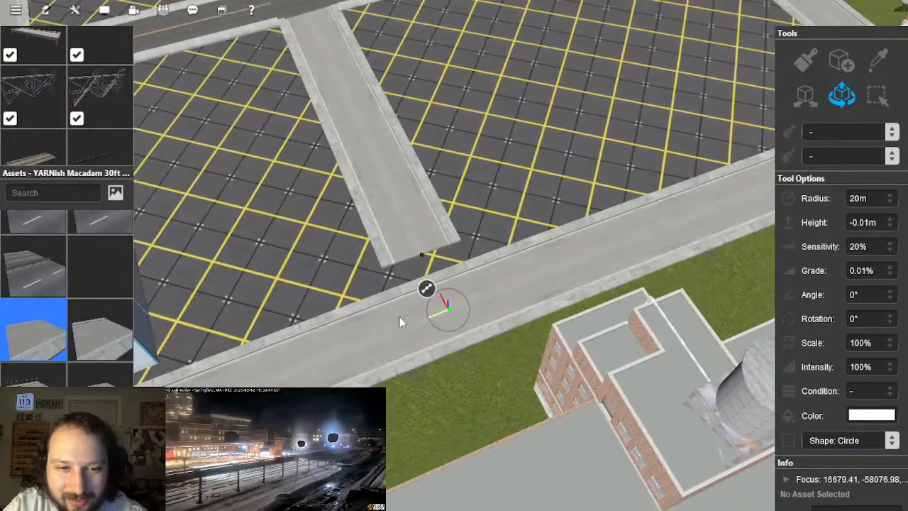
drag(369, 323, 363, 326)
right_drag(453, 305, 489, 237)
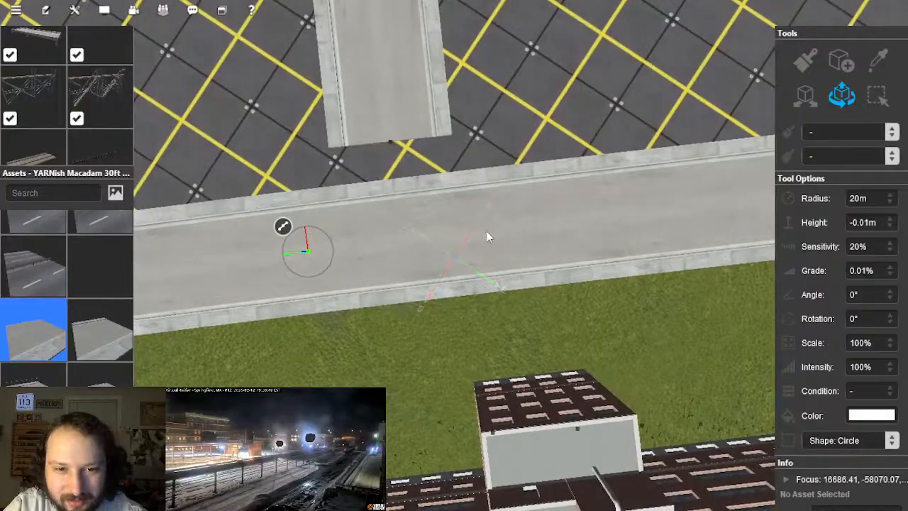
Step: Insert a spline point in the factory road just past the far edge of the side street
click(491, 239)
right_click(466, 206)
click(520, 364)
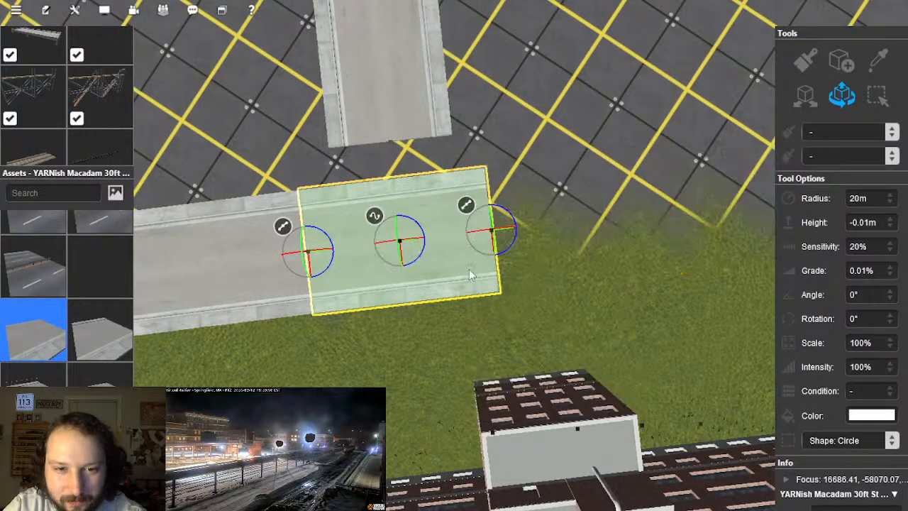
Step: Try inserting another spline point in the factory road section beyond the side street
click(616, 226)
right_click(589, 195)
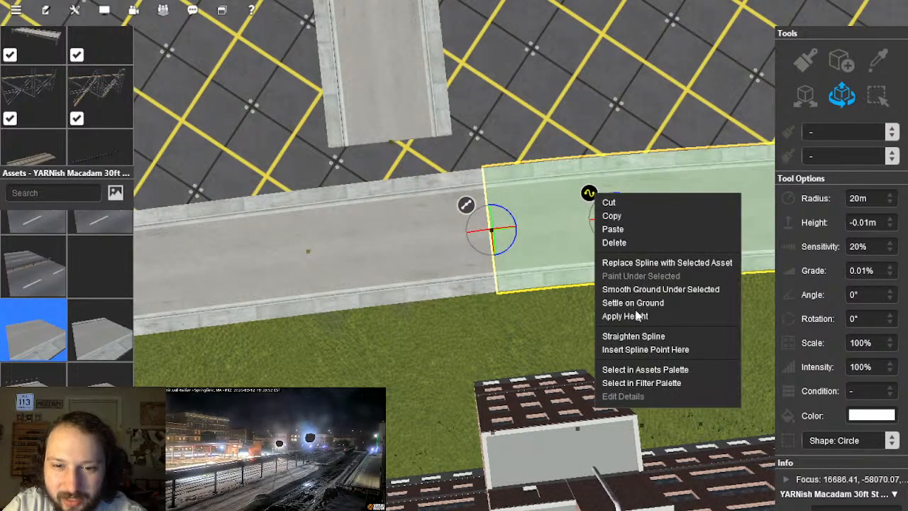
click(636, 350)
key(ctrl+z)
right_click(529, 199)
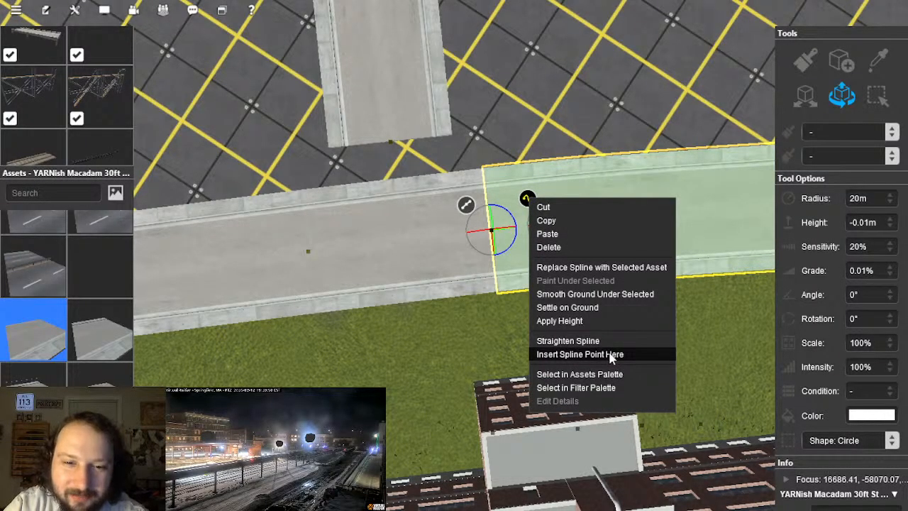
click(612, 354)
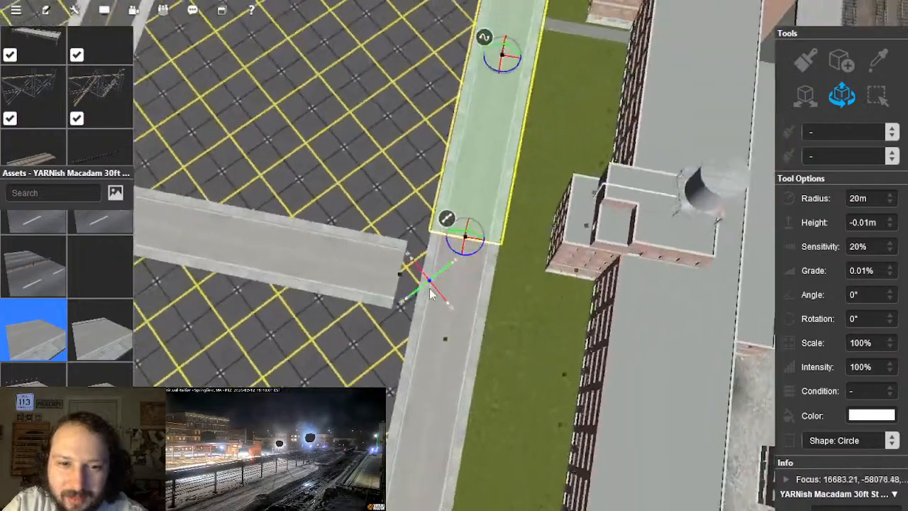
Step: Delete the short factory road section facing the side street's end
key(Right)
click(496, 260)
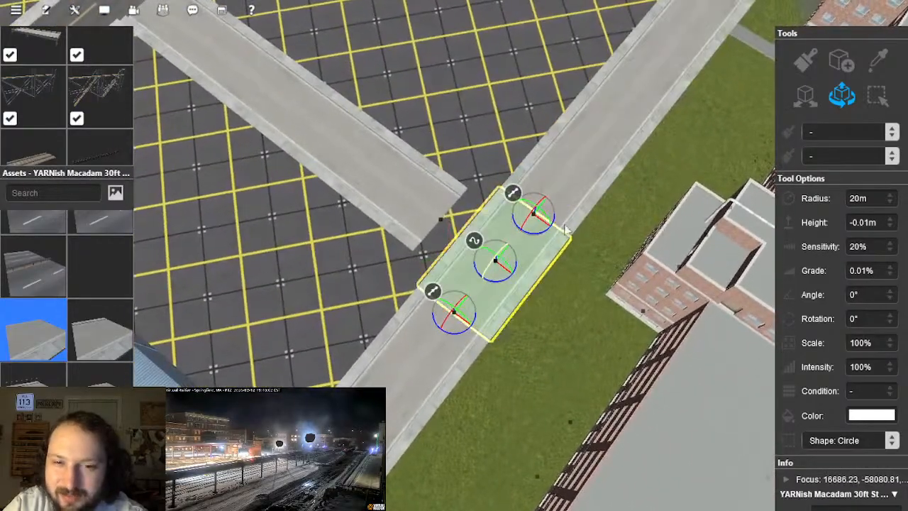
key(Delete)
Step: Rebuild the T-junction with YARNish Macadam 30ft road pieces joining the side street to both factory road ends and spanning the gap between them
click(586, 147)
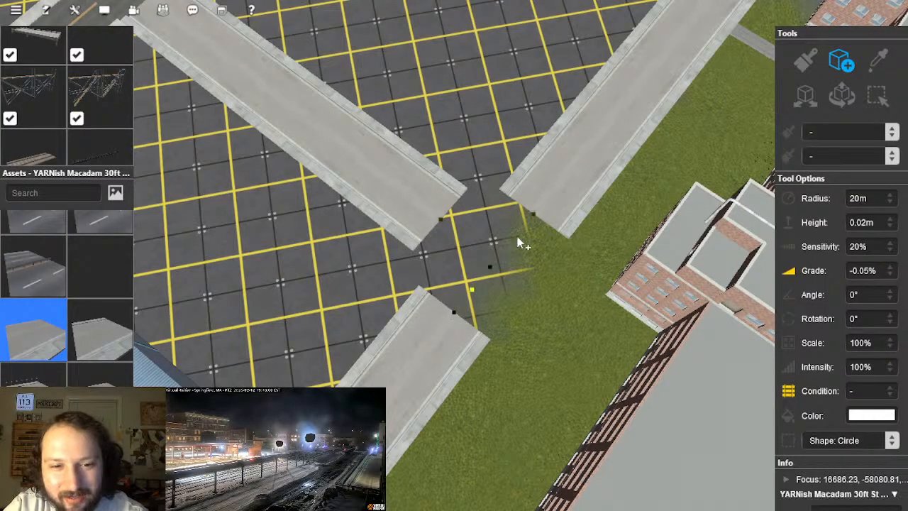
click(443, 226)
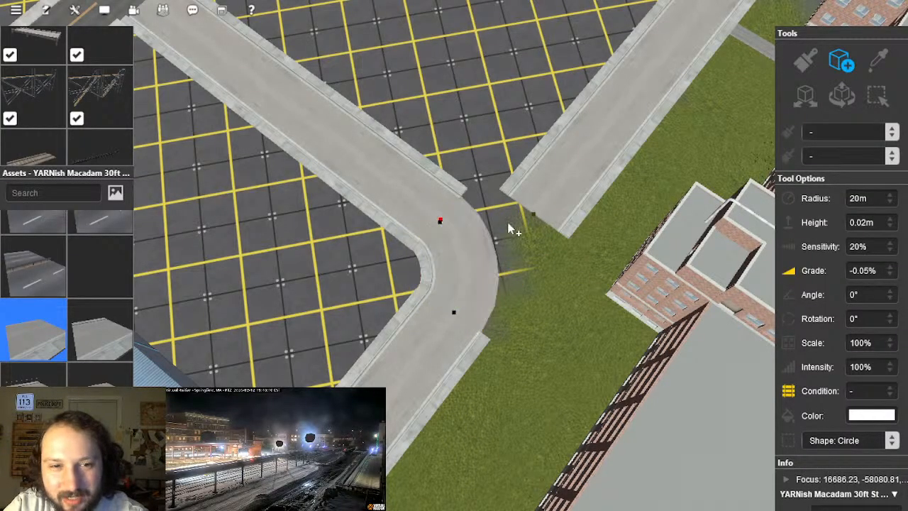
drag(454, 288, 454, 312)
scroll(526, 240, down, 3)
key(Down)
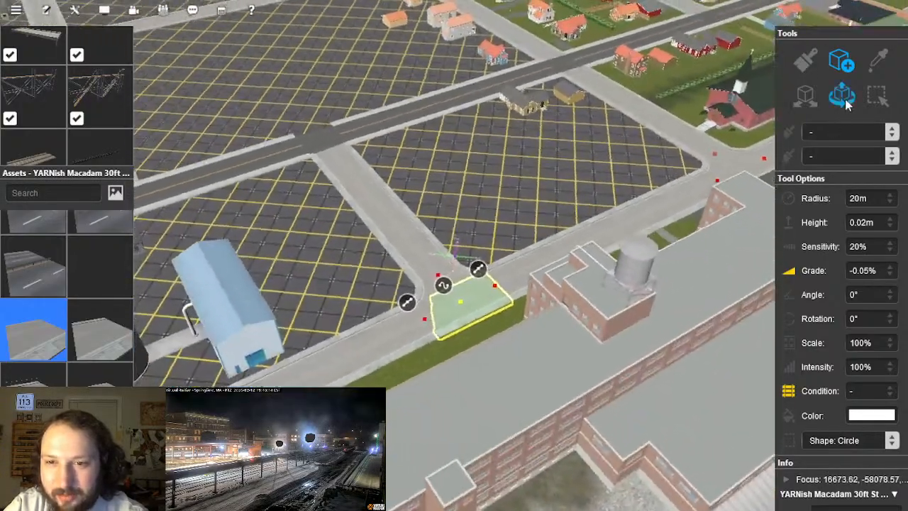
click(845, 97)
Step: Inspect the rebuilt factory-side T-junction and its surrounding blocks from several sides
key(Left)
click(456, 223)
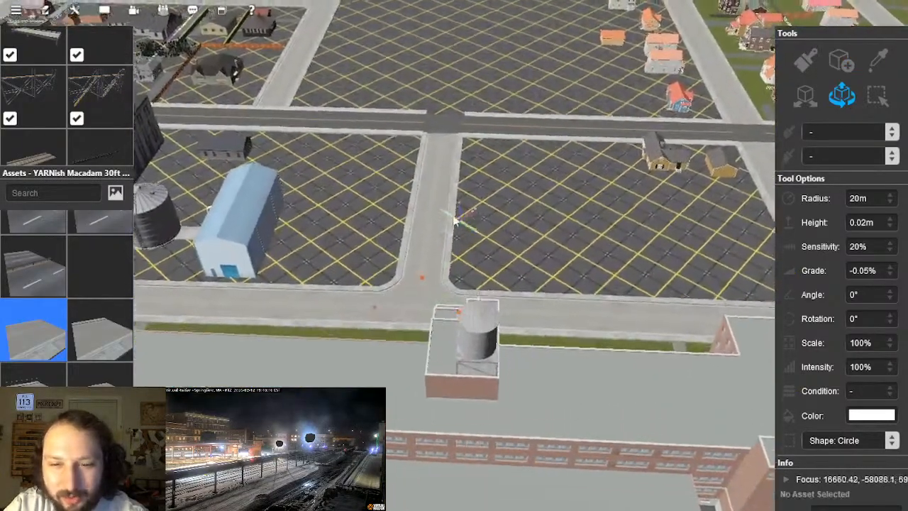
key(Left)
scroll(456, 261, up, 6)
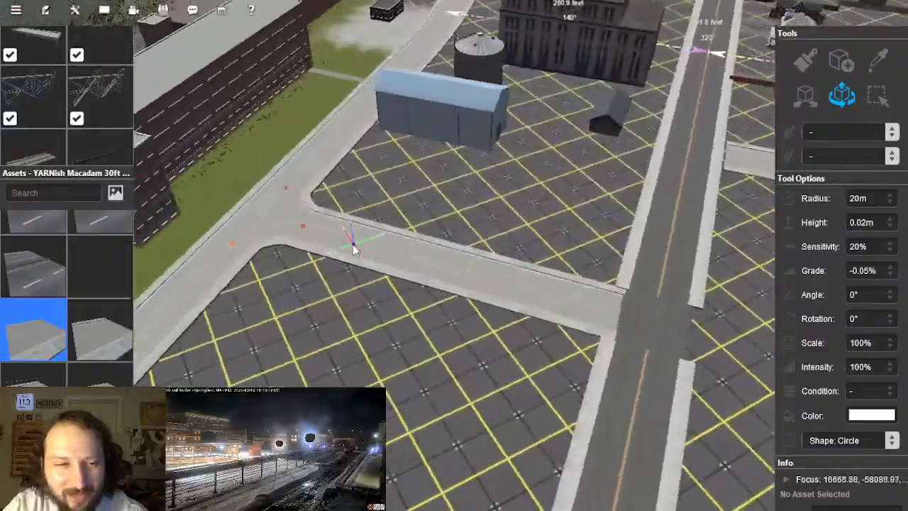
scroll(454, 252, down, 8)
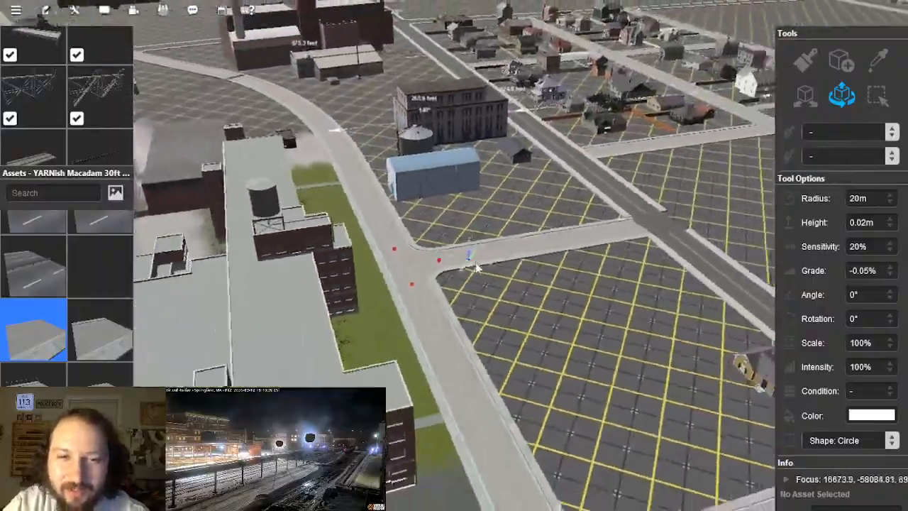
scroll(483, 262, down, 3)
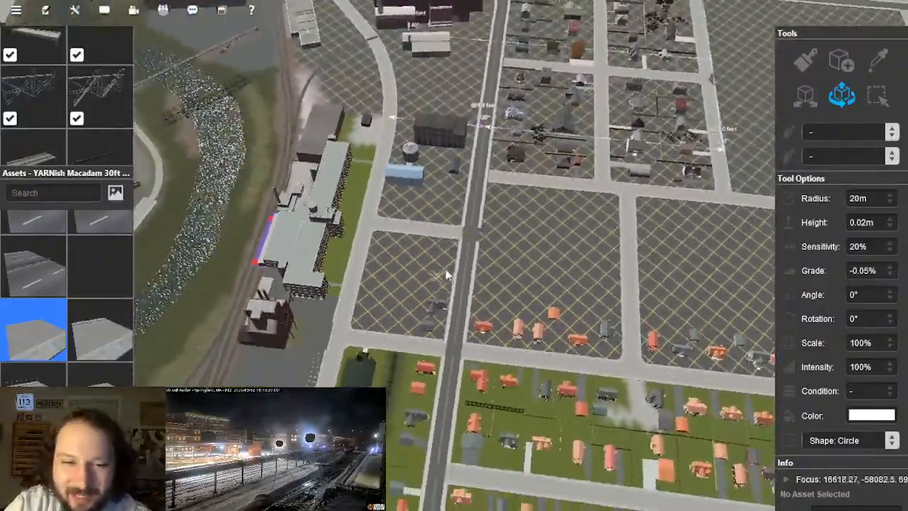
Step: Insert a spline point in the two-lane main road just past one edge of the next residential side street
scroll(482, 248, up, 8)
right_click(477, 170)
scroll(481, 183, up, 4)
middle_drag(480, 183, 459, 263)
right_click(442, 269)
scroll(441, 269, up, 5)
right_drag(441, 269, 738, 179)
click(555, 237)
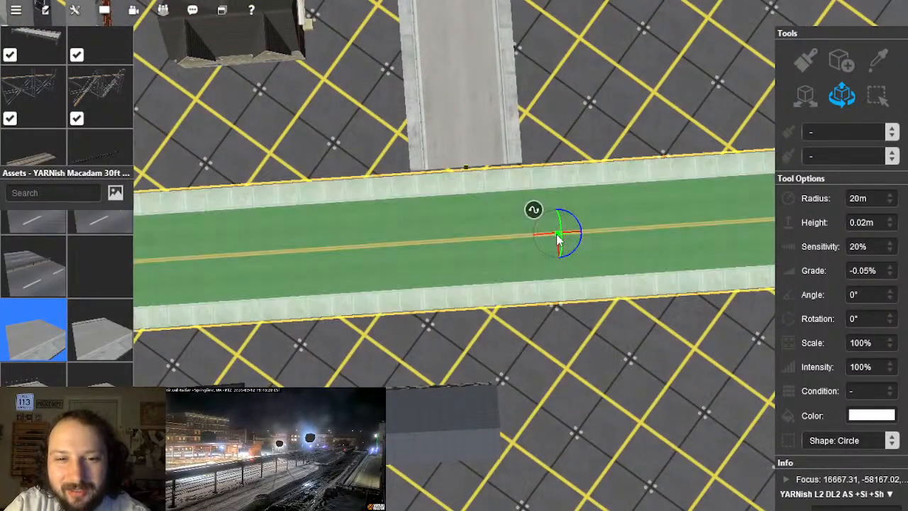
click(573, 362)
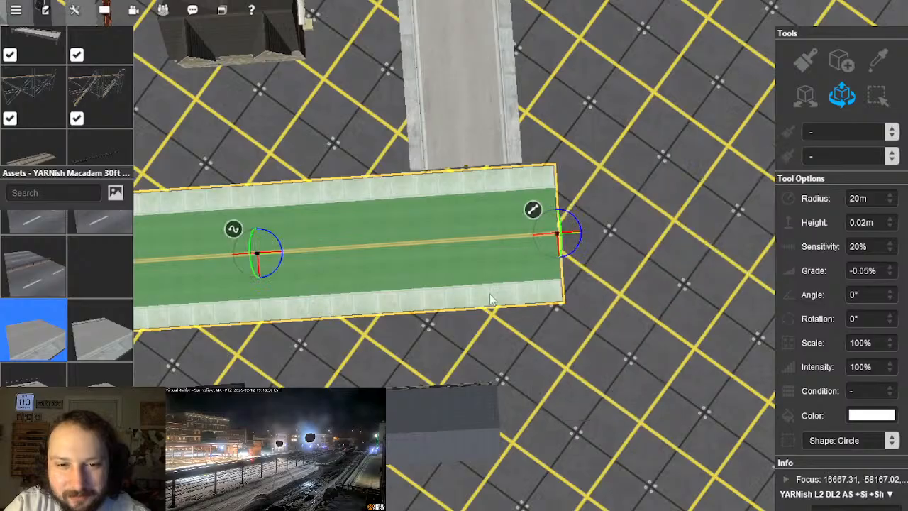
Step: Insert a second spline point before the side street's other edge and delete the main road section between the two points
click(393, 246)
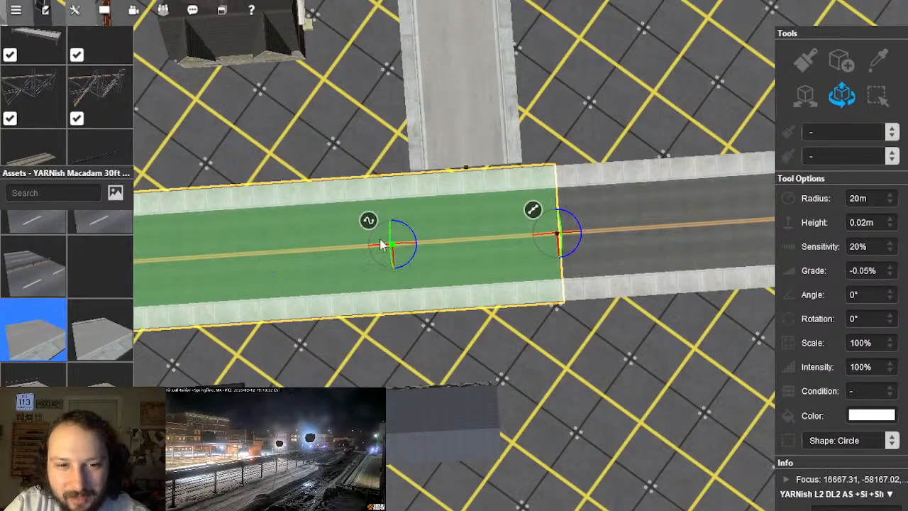
key(Down)
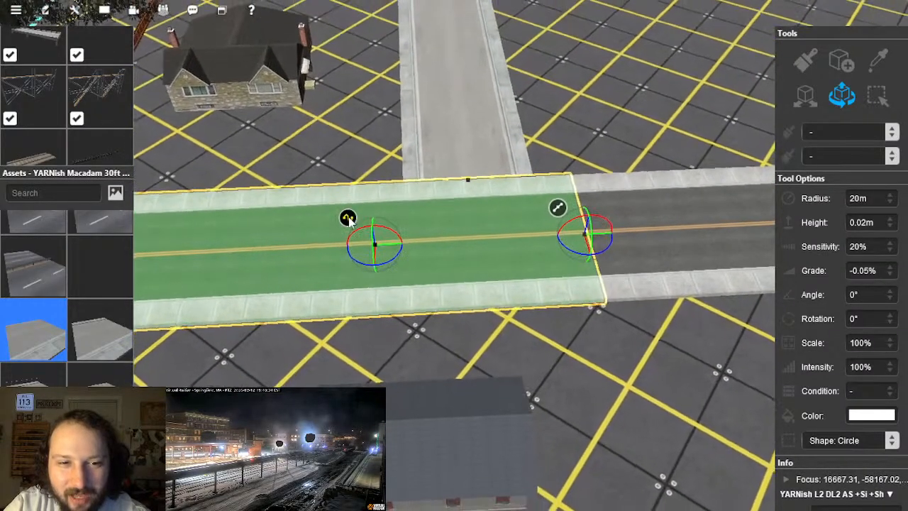
right_click(347, 217)
click(416, 374)
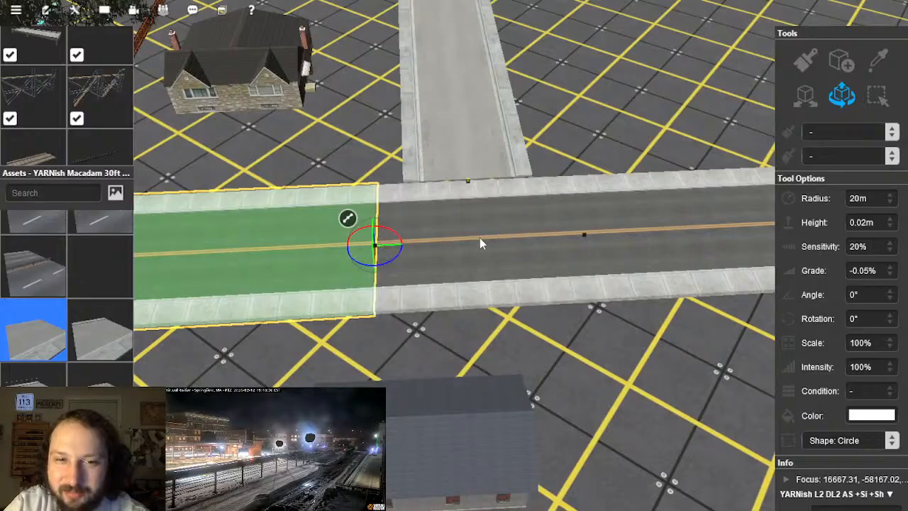
click(481, 240)
key(Delete)
Step: Pick up the unmarked YARNish L2 DL0 junction road with a single sidewalk from the neighbouring intersection
right_click(506, 230)
key(Left)
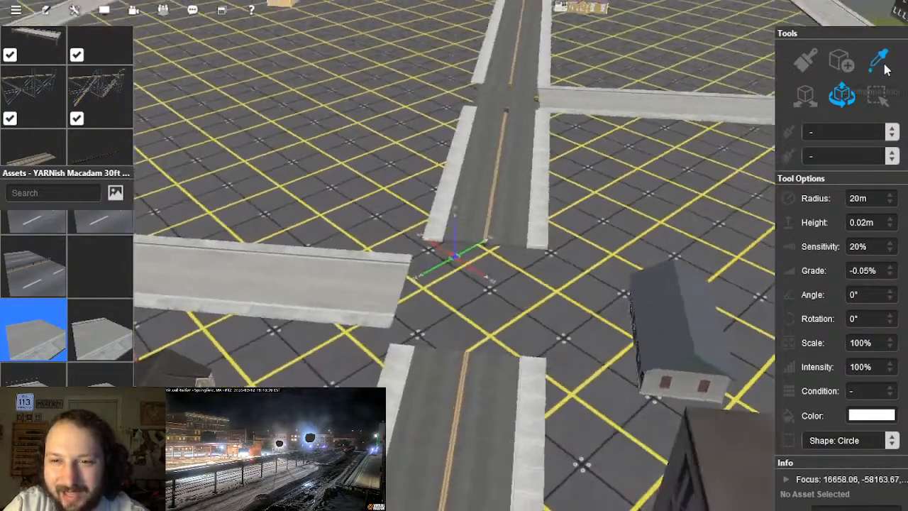
click(884, 67)
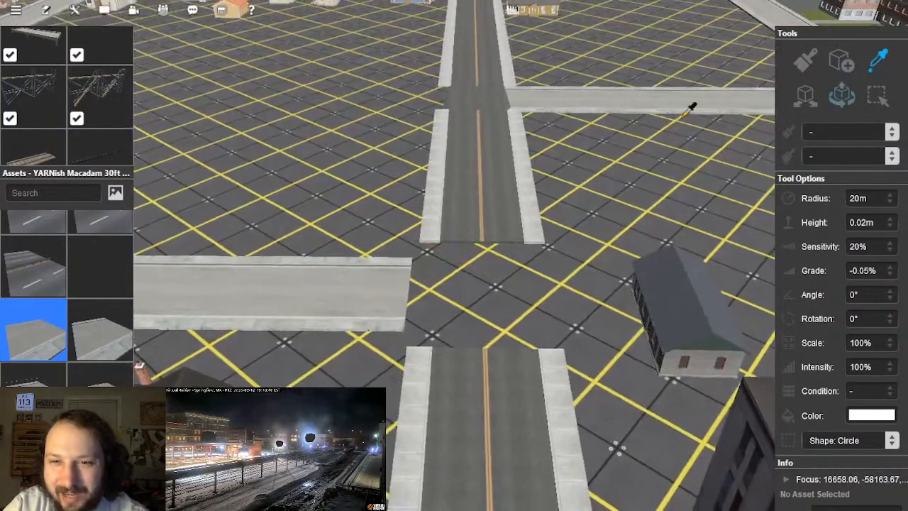
click(481, 98)
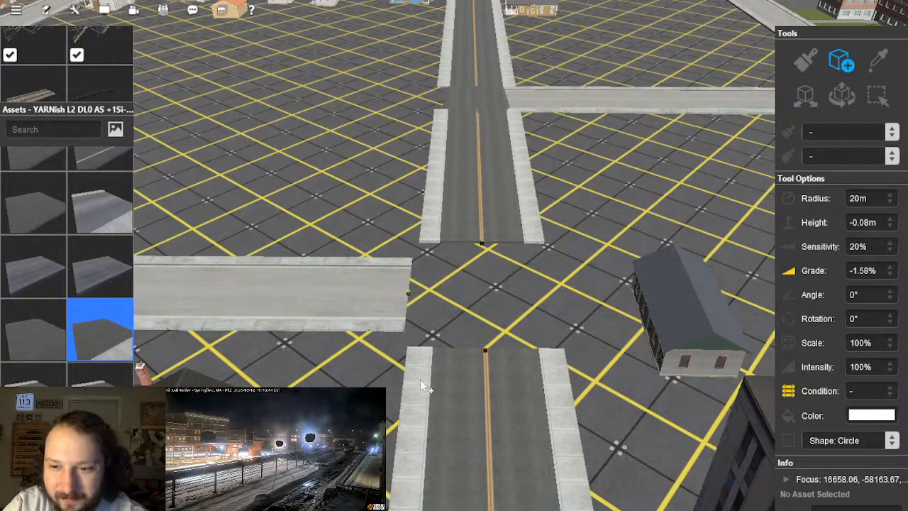
Step: Lay the single-sidewalk junction road across the main road gap with its sidewalk opposite the side street
drag(486, 353, 485, 272)
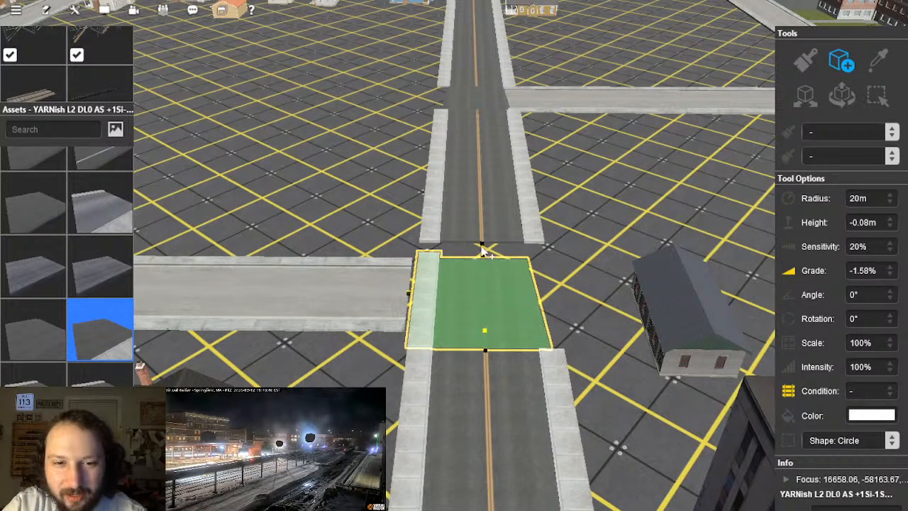
key(ctrl+z)
drag(468, 353, 481, 276)
right_drag(422, 294, 576, 284)
Step: Slide the junction road's end points inward so the adjoining sidewalks reach the side street's edges
drag(576, 284, 534, 279)
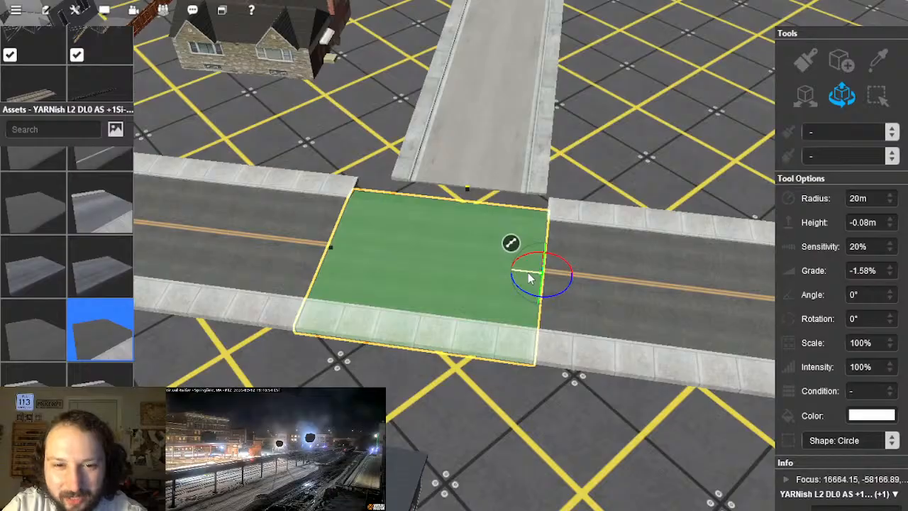
click(335, 251)
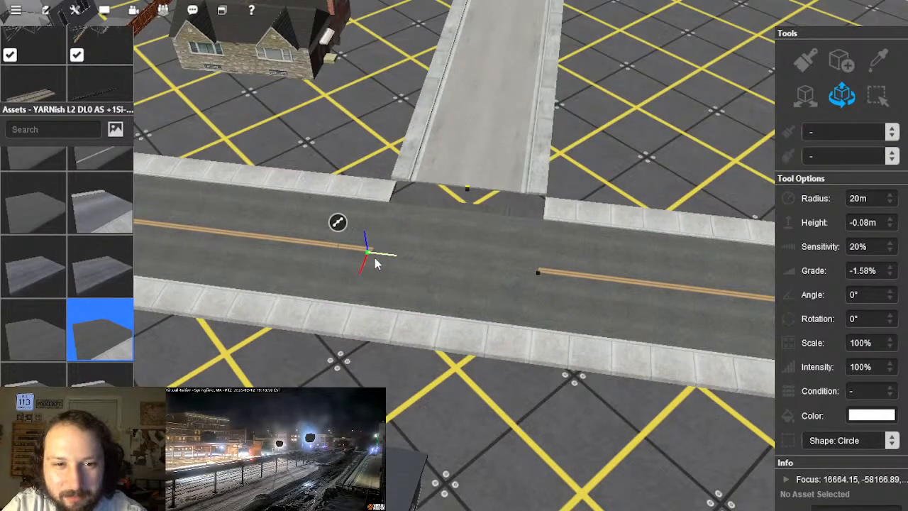
right_drag(374, 264, 358, 236)
click(358, 237)
drag(376, 243, 413, 257)
Step: Adjust the height and position of the side street's end so it meets the edge of the main road
right_drag(414, 261, 446, 218)
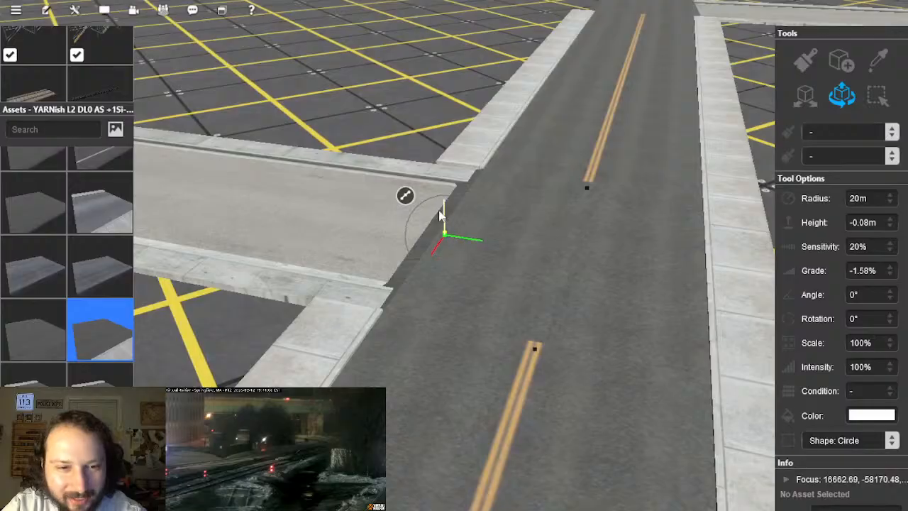
drag(439, 210, 438, 209)
right_drag(441, 213, 474, 248)
click(473, 242)
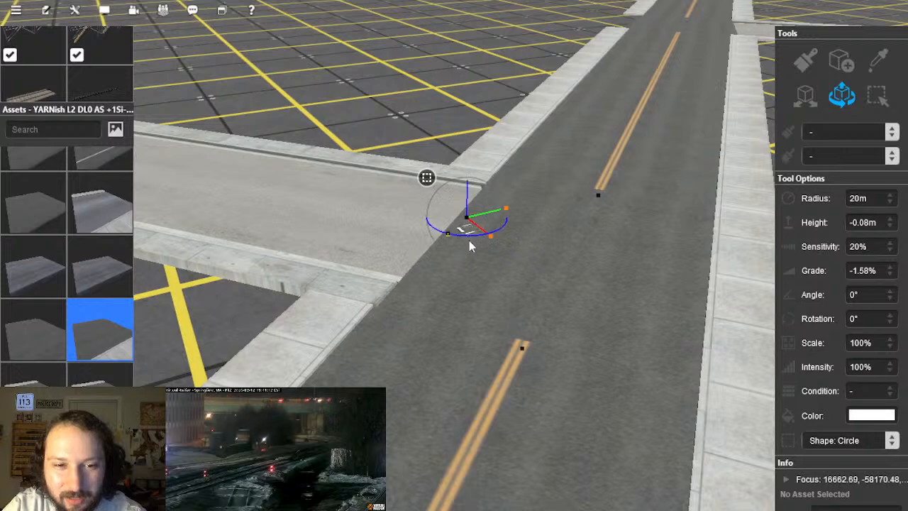
click(428, 156)
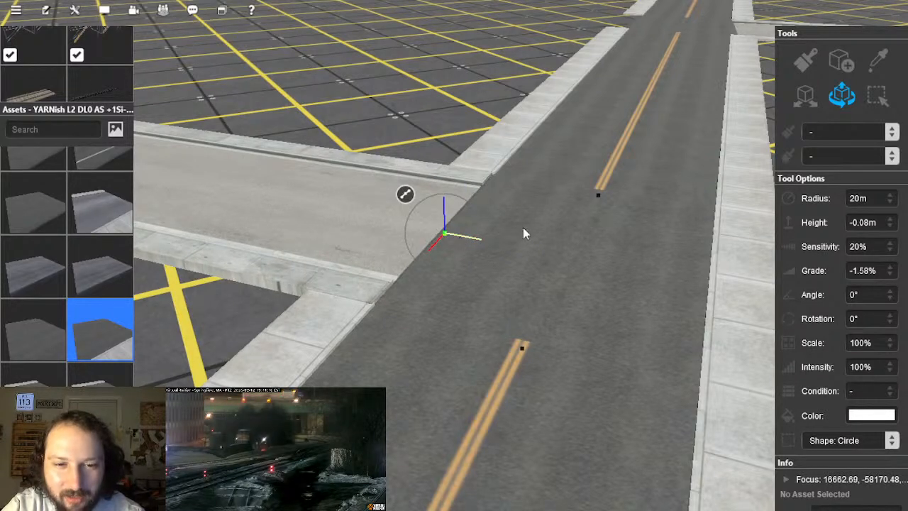
Step: Survey the reworked street grid and the remaining empty blocks from above
scroll(465, 259, down, 4)
key(Left)
right_drag(462, 225, 462, 267)
scroll(448, 258, down, 4)
key(Left)
scroll(468, 257, down, 5)
key(Left)
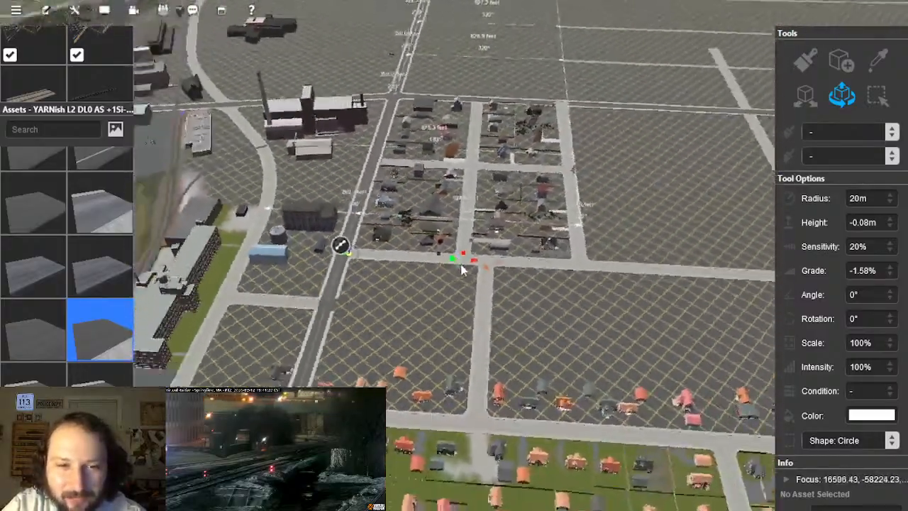
scroll(475, 290, down, 5)
right_drag(521, 321, 466, 269)
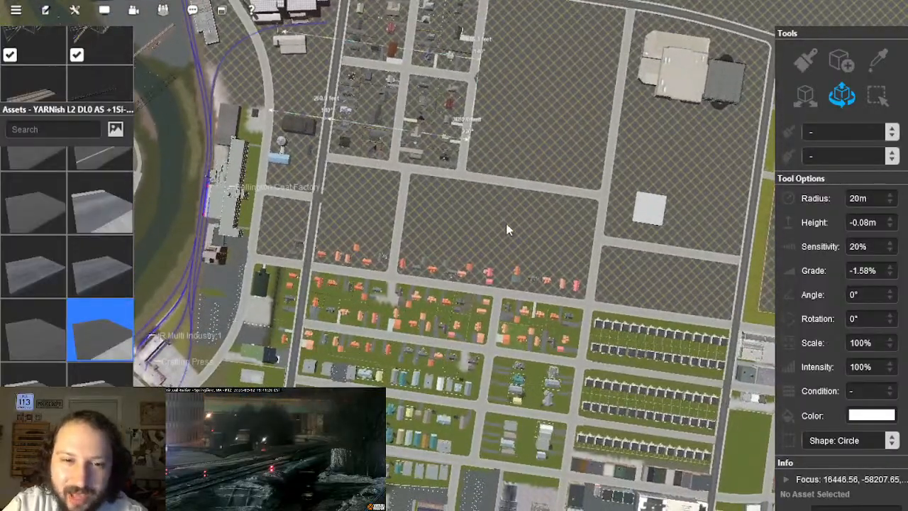
scroll(507, 223, up, 4)
right_drag(506, 224, 476, 230)
Step: Find the separate assembled neighbourhood layout out on the empty grid and examine its roads and houses
scroll(479, 221, down, 4)
scroll(537, 207, down, 3)
right_click(543, 206)
right_click(579, 208)
scroll(571, 245, down, 4)
right_click(570, 303)
scroll(581, 357, up, 10)
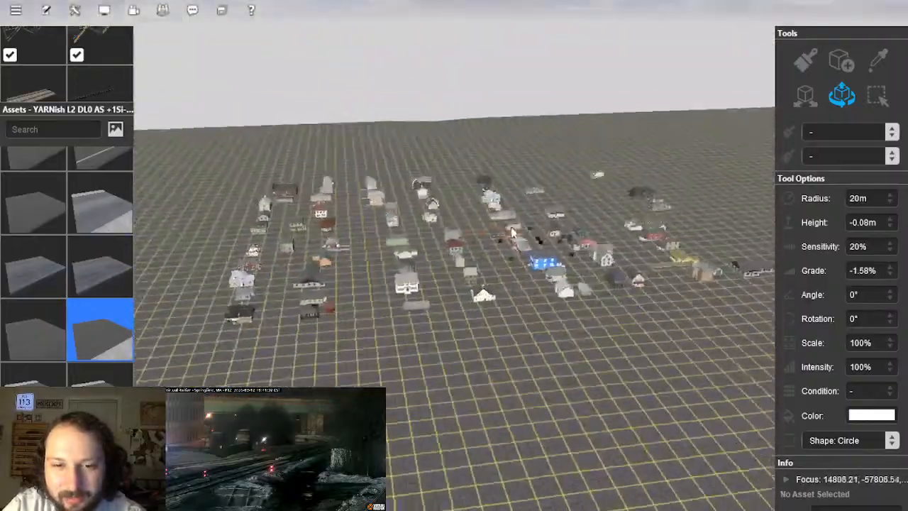
mouse_move(512, 232)
right_down()
mouse_move(638, 245)
mouse_move(525, 245)
right_up()
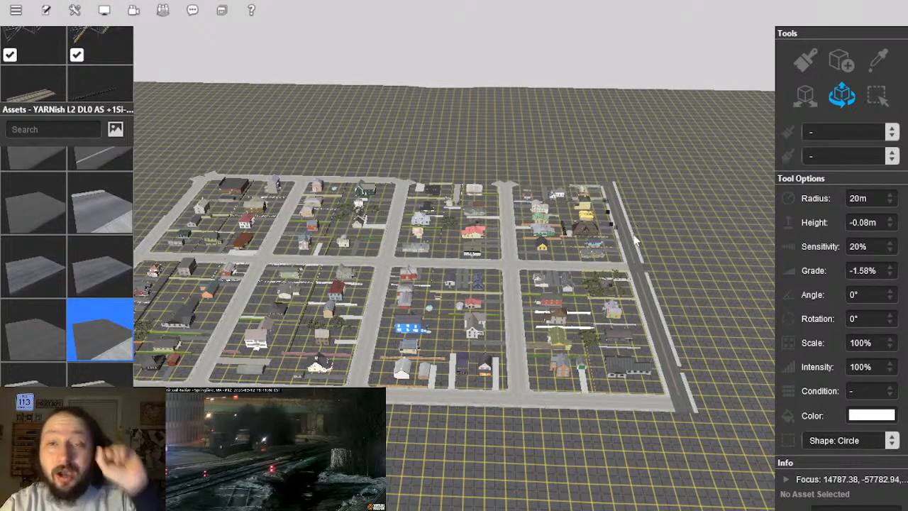
Step: Select all houses, roads and fences in the two block columns beside the marked road, anchoring the selection on a Sears bungalow
click(877, 95)
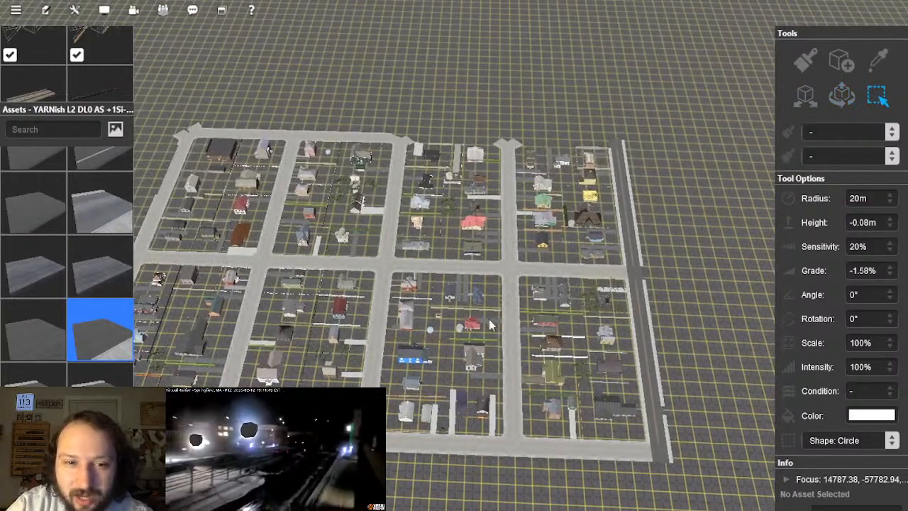
drag(653, 120, 362, 475)
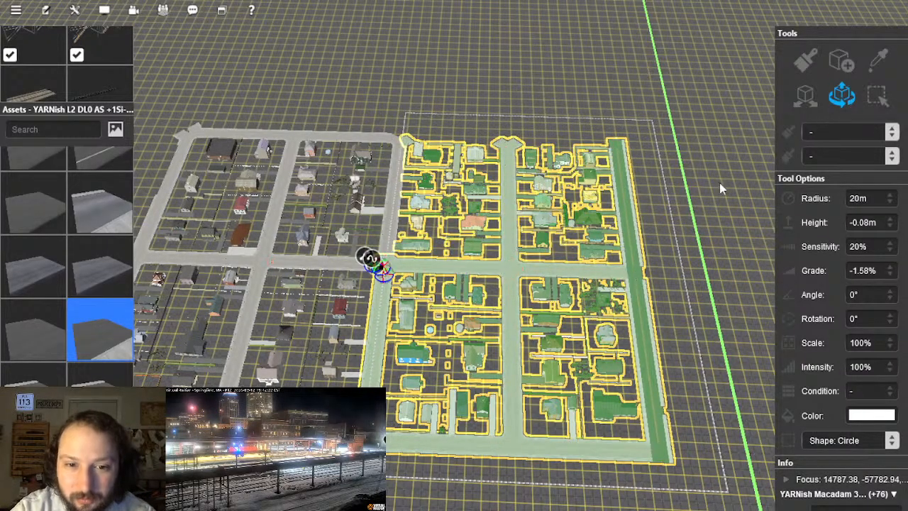
scroll(456, 273, up, 5)
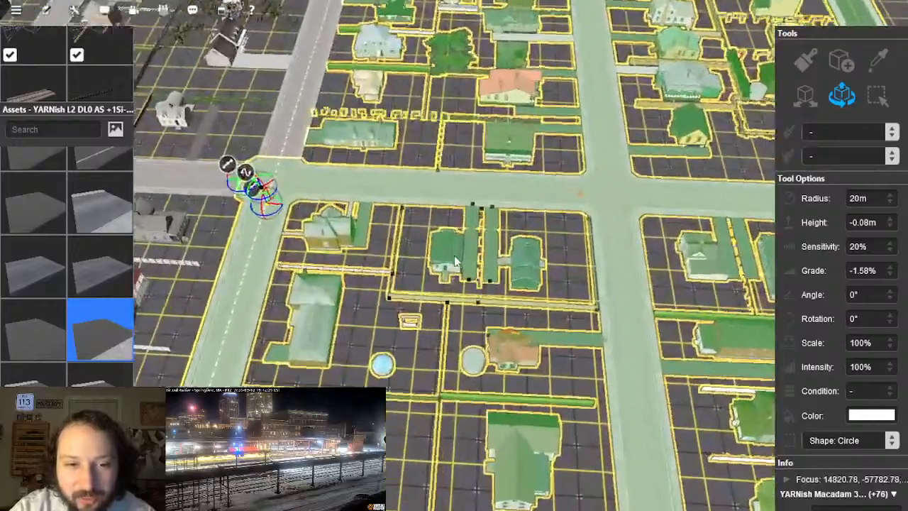
click(454, 259)
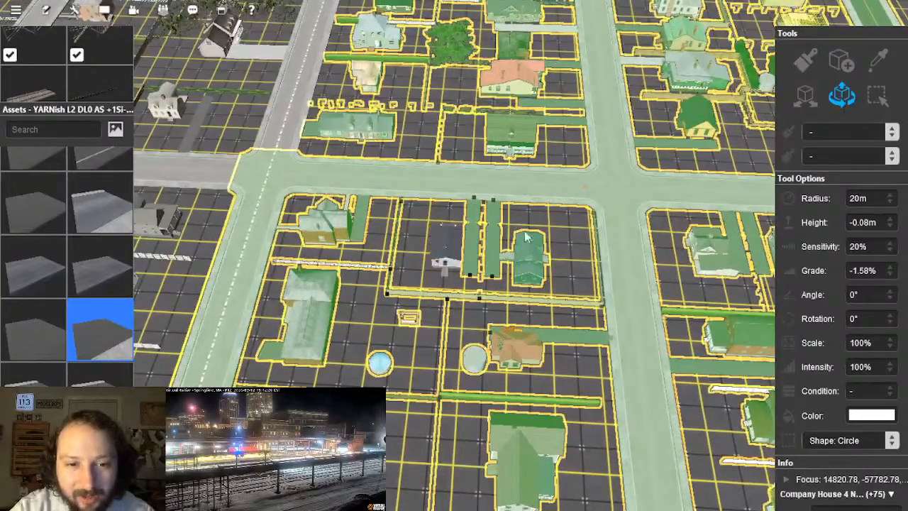
right_drag(440, 286, 466, 238)
shift+click(474, 245)
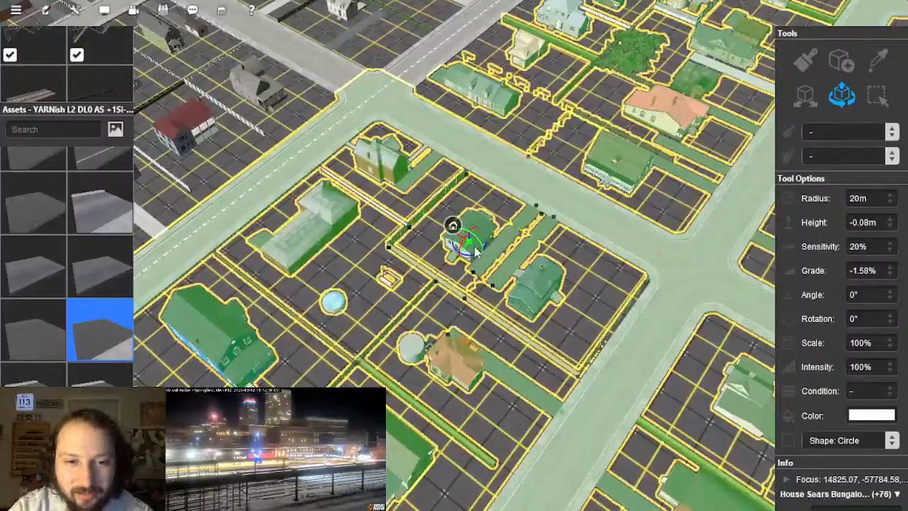
Step: Move the selected neighbourhood blocks over to the empty blocks of the town's street grid
drag(634, 292, 458, 169)
drag(354, 213, 456, 221)
right_drag(473, 301, 498, 248)
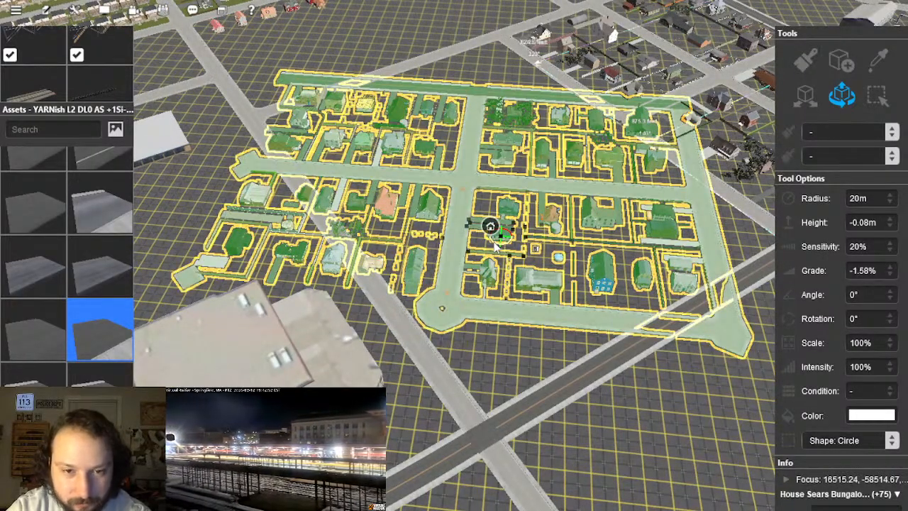
Step: Rotate and shift the selected neighbourhood blocks so their streets line up with the town's existing roads
drag(505, 233, 506, 235)
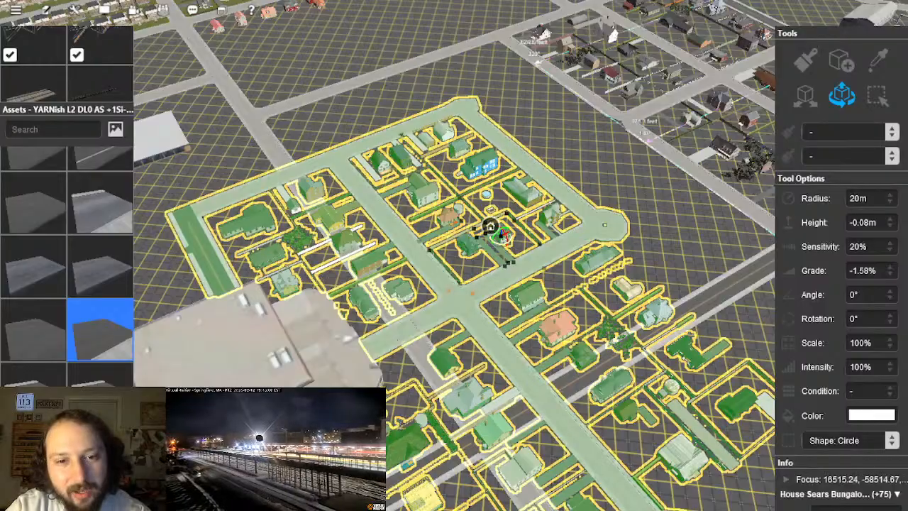
drag(506, 237, 524, 131)
right_drag(529, 215, 595, 142)
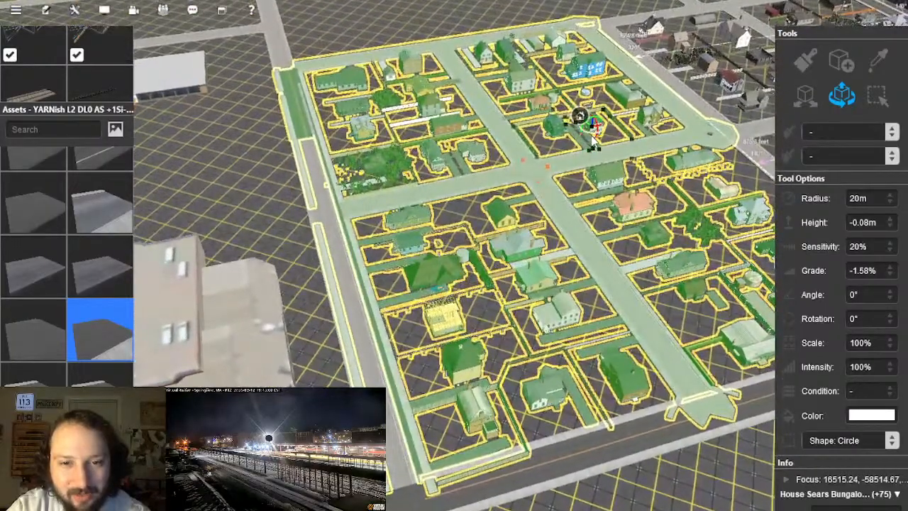
drag(597, 124, 596, 130)
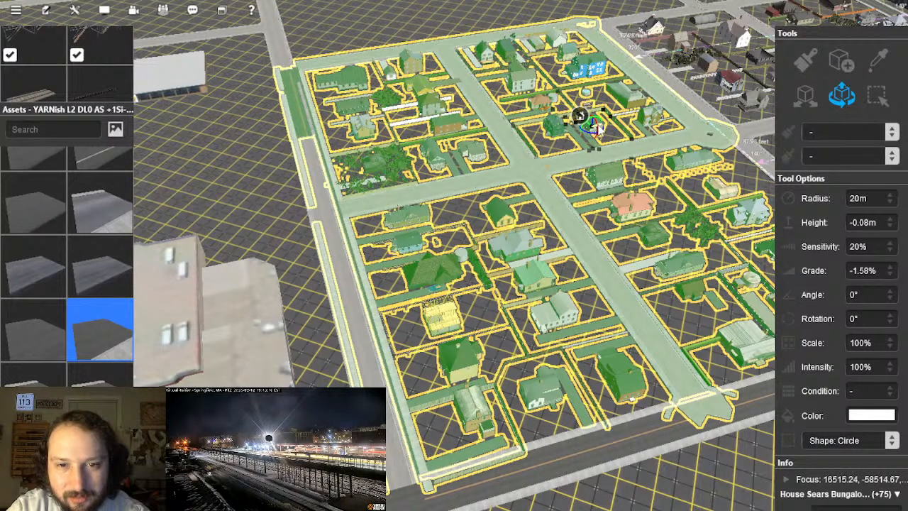
drag(597, 127, 596, 127)
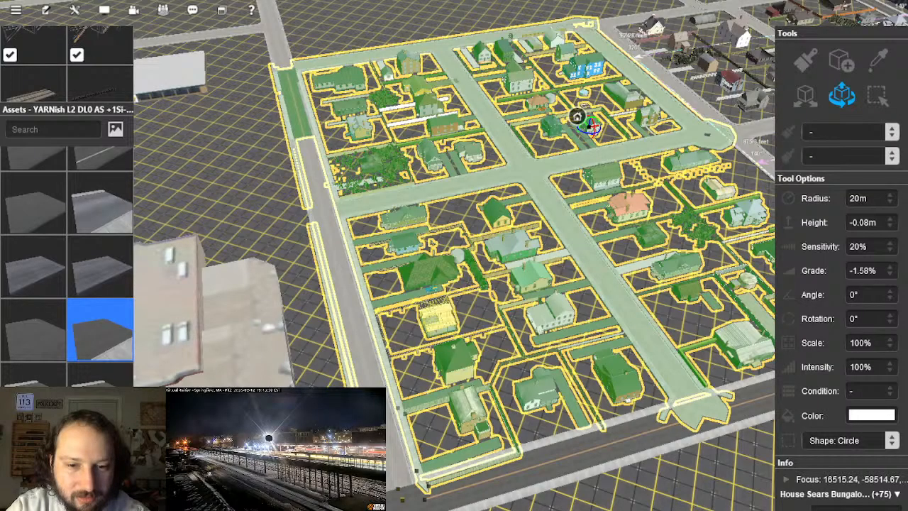
Step: Anchor the neighbourhood selection on its corner house and check the blocks' alignment along the main road
right_drag(482, 318, 430, 272)
click(430, 274)
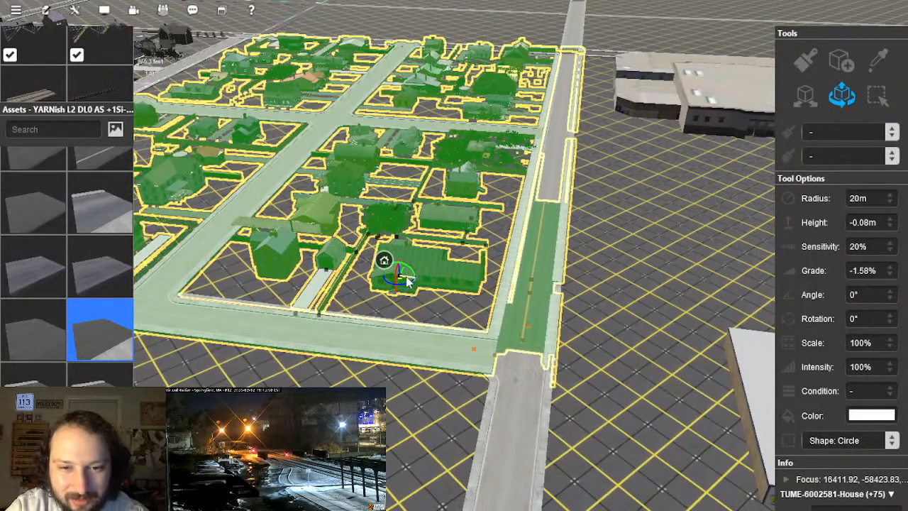
right_drag(552, 335, 458, 260)
right_drag(607, 342, 497, 319)
click(607, 284)
Step: Move the Brick House 09A-R back from the main road so its front walk ends at the sidewalk
mouse_move(523, 249)
right_down()
mouse_move(488, 187)
mouse_move(483, 246)
mouse_move(516, 265)
right_up()
scroll(483, 246, up, 5)
click(454, 262)
scroll(454, 262, up, 3)
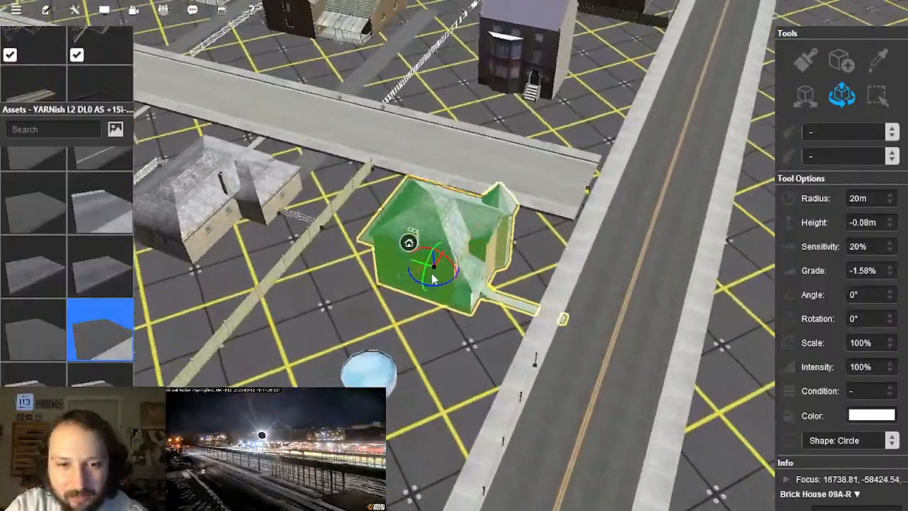
drag(419, 268, 410, 264)
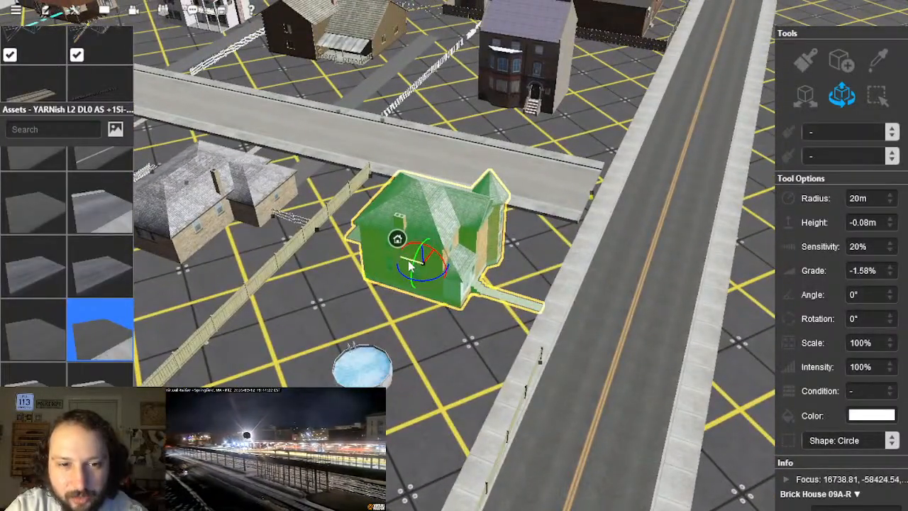
Step: Shift the tall wood fence by the pool off the sidewalk and pull the cross fence's end back to the sidewalk's inner edge
key(Right)
right_drag(587, 224, 461, 257)
scroll(454, 227, up, 3)
click(301, 261)
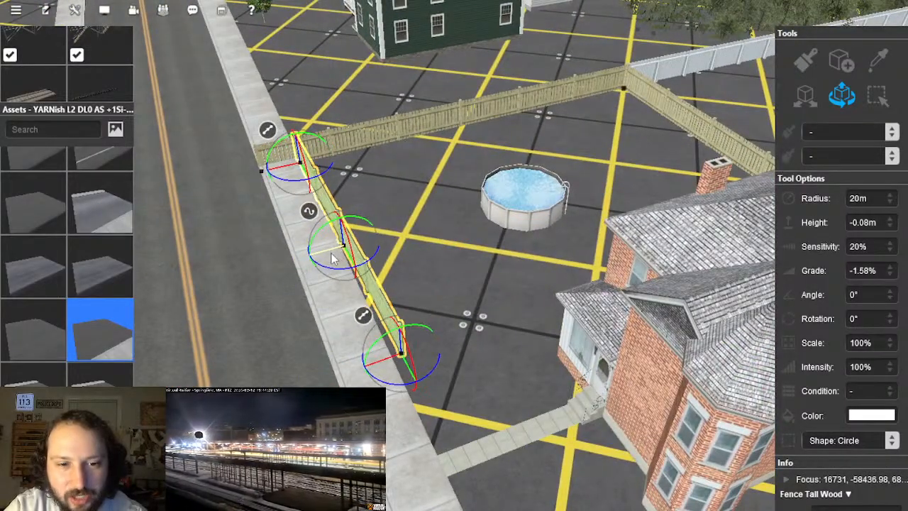
scroll(466, 253, up, 3)
right_drag(336, 245, 465, 260)
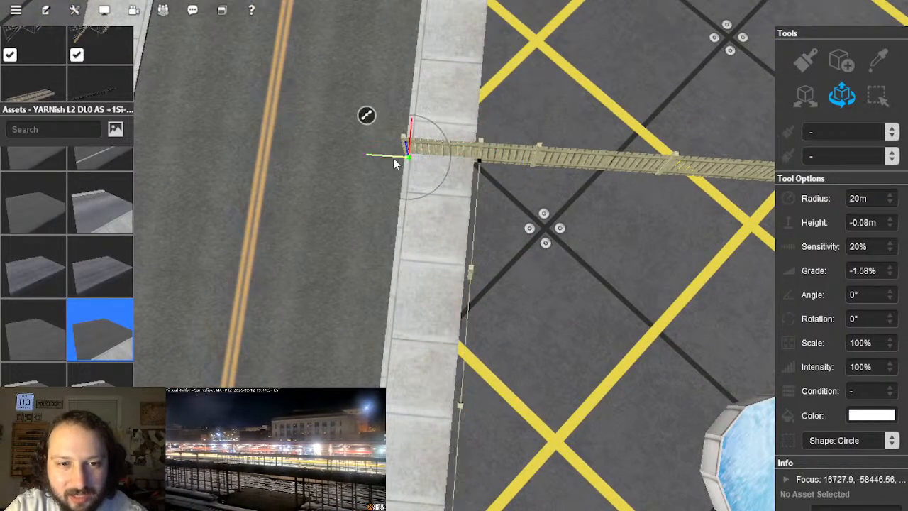
drag(395, 163, 461, 170)
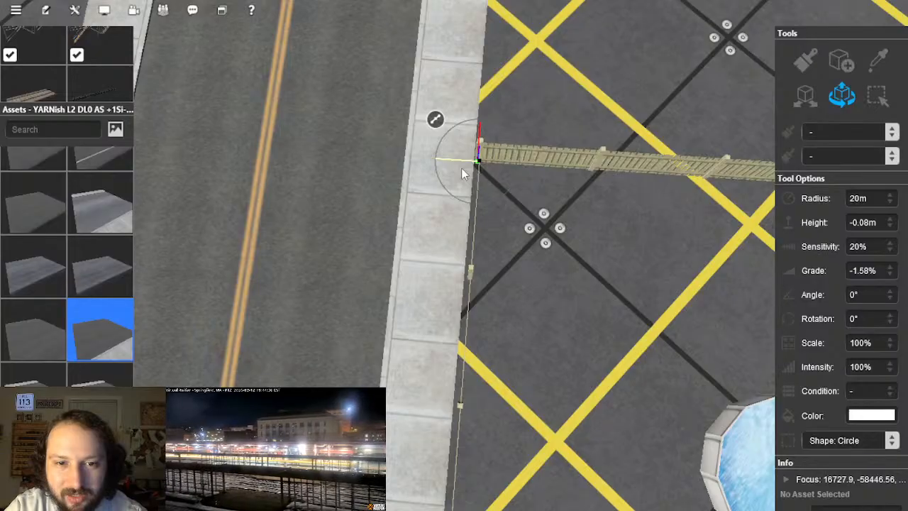
Step: Delete the leftover macadam road pieces that overlap the main road at the side-street junction
scroll(523, 275, down, 8)
right_drag(523, 275, 524, 314)
scroll(458, 305, up, 5)
click(508, 294)
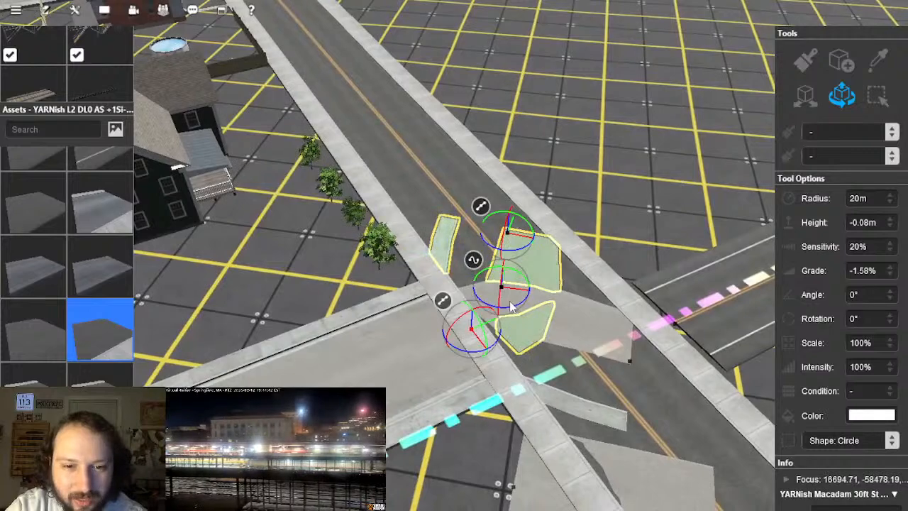
click(529, 315)
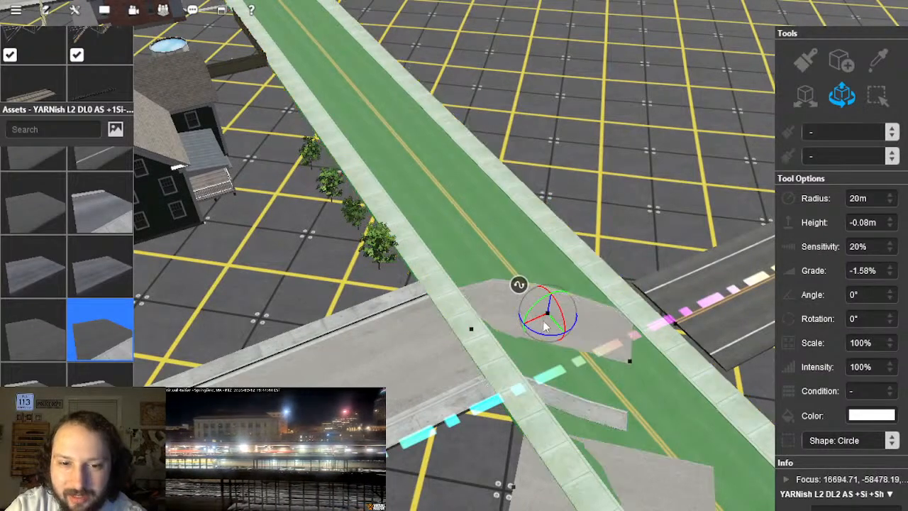
key(Delete)
click(547, 320)
key(ctrl+z)
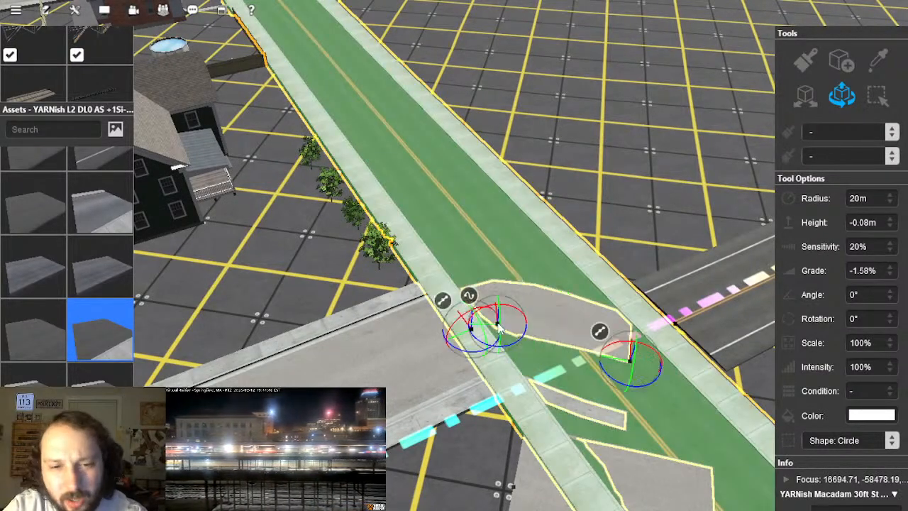
click(555, 330)
key(Delete)
right_drag(555, 330, 423, 270)
click(510, 340)
key(Delete)
Step: Align the next roadside tall wood fence and its cross fence's end with the sidewalk's inner edge
scroll(571, 313, down, 5)
scroll(455, 246, up, 6)
key(Left)
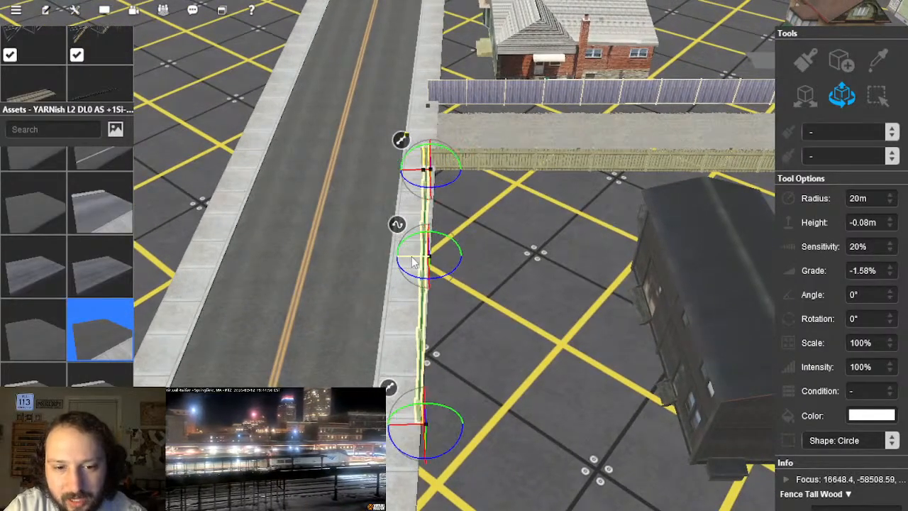
right_click(446, 195)
key(Left)
scroll(446, 195, up, 5)
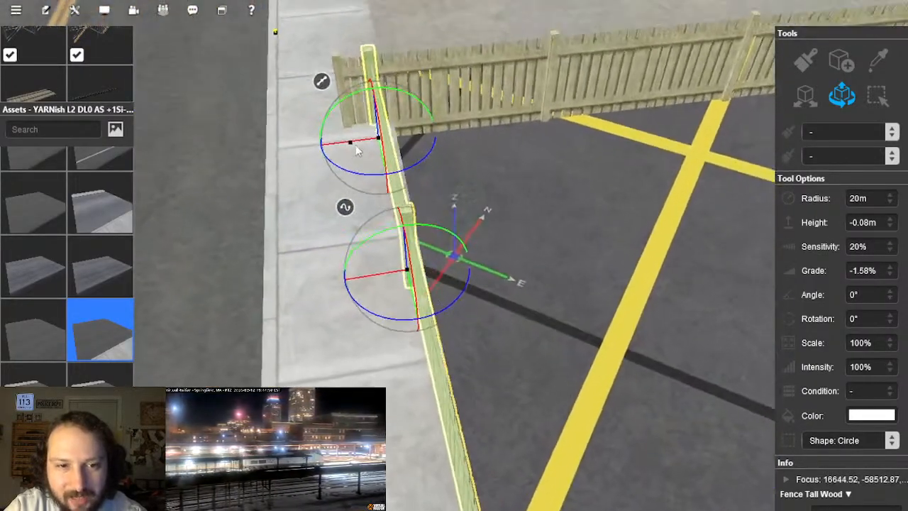
right_click(389, 129)
key(Up)
click(578, 251)
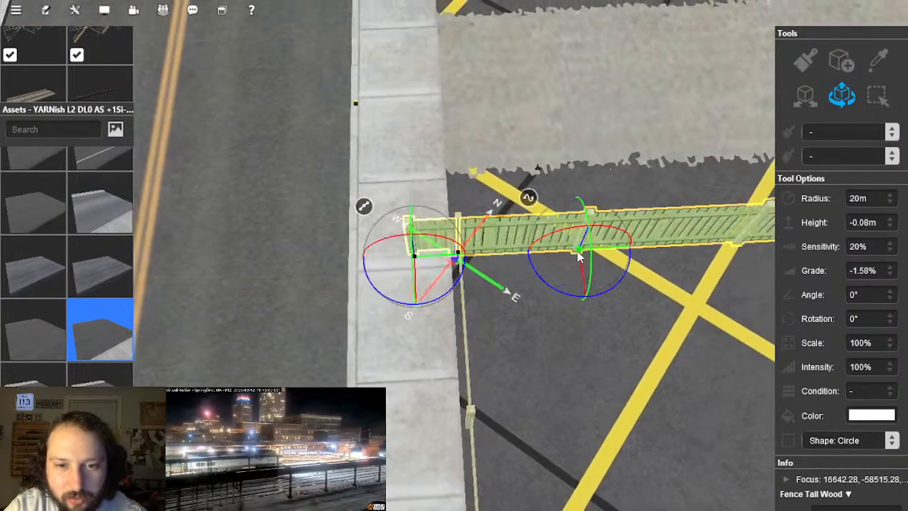
key(Down)
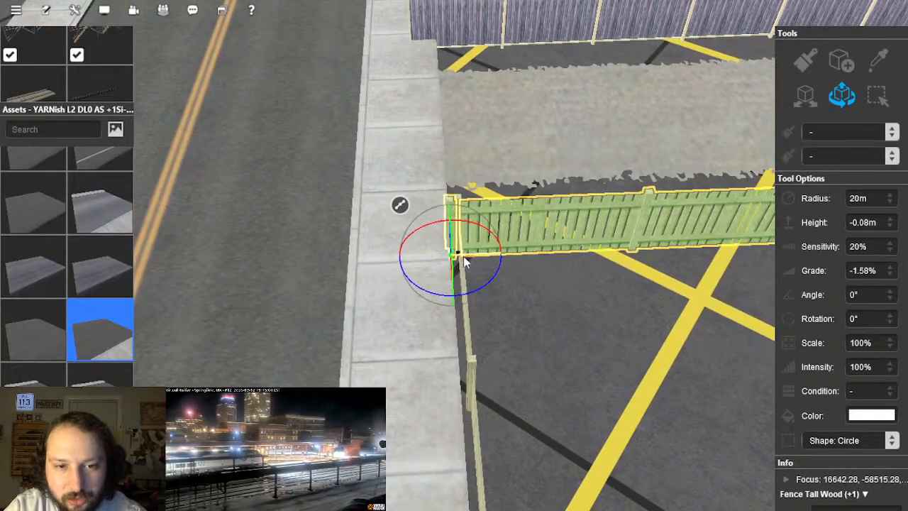
drag(466, 256, 469, 255)
click(532, 307)
Step: Pull the end of the dark fence beside the red brick house's driveway back to the sidewalk's inner edge
right_click(514, 287)
scroll(513, 287, down, 5)
key(Down)
key(Left)
key(Down)
key(Left)
right_click(449, 273)
key(Up)
key(Right)
right_drag(490, 287, 422, 259)
key(Left)
key(Left)
key(Up)
key(Left)
scroll(415, 231, up, 5)
key(Right)
key(Right)
click(381, 266)
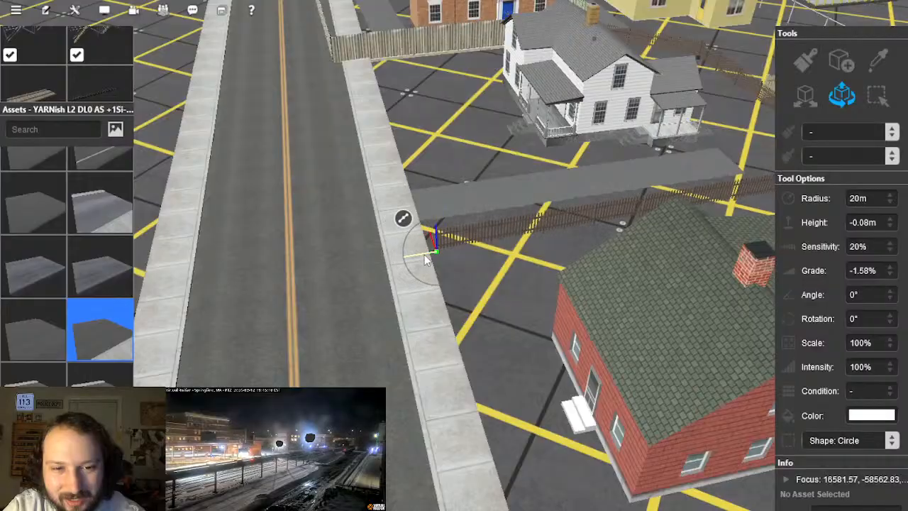
Step: Set the Fence-2 cross fence's end at the sidewalk and move the roadside Fence-2 run out of the road to meet it
key(Left)
right_drag(493, 278, 459, 223)
key(Right)
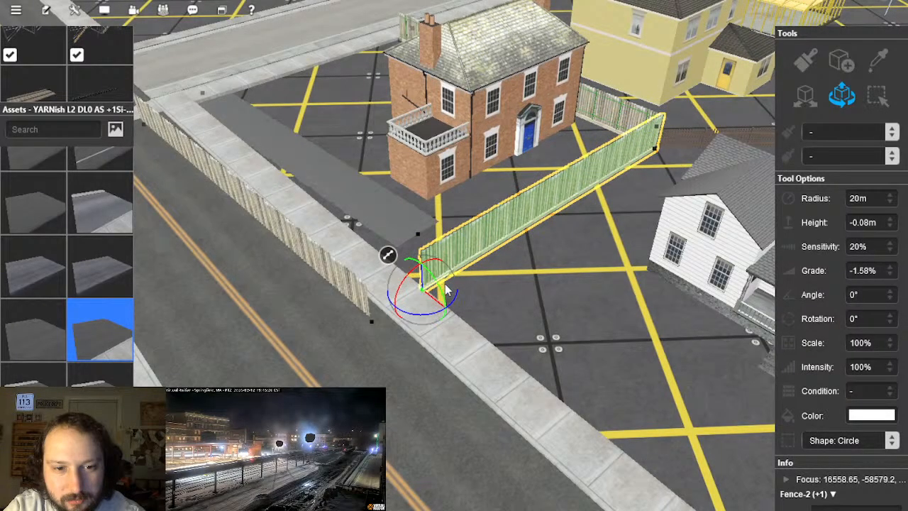
key(Left)
right_drag(473, 312, 442, 196)
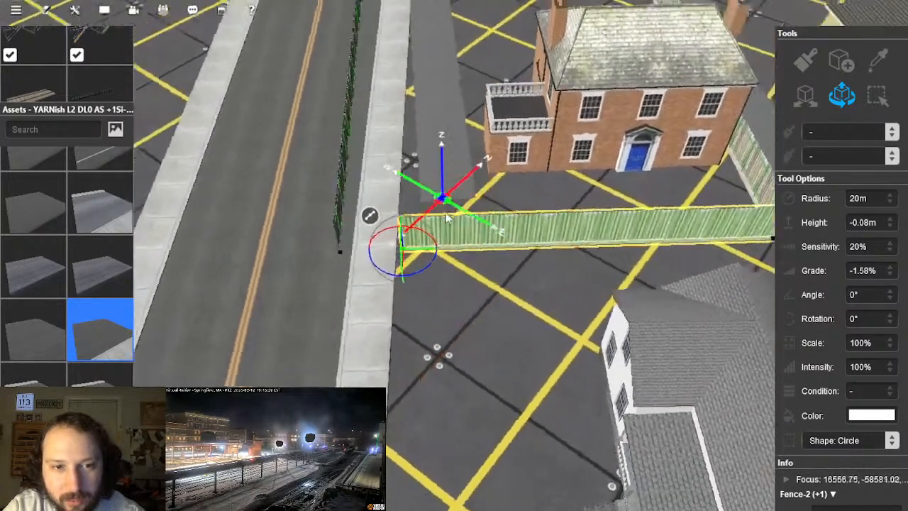
click(389, 193)
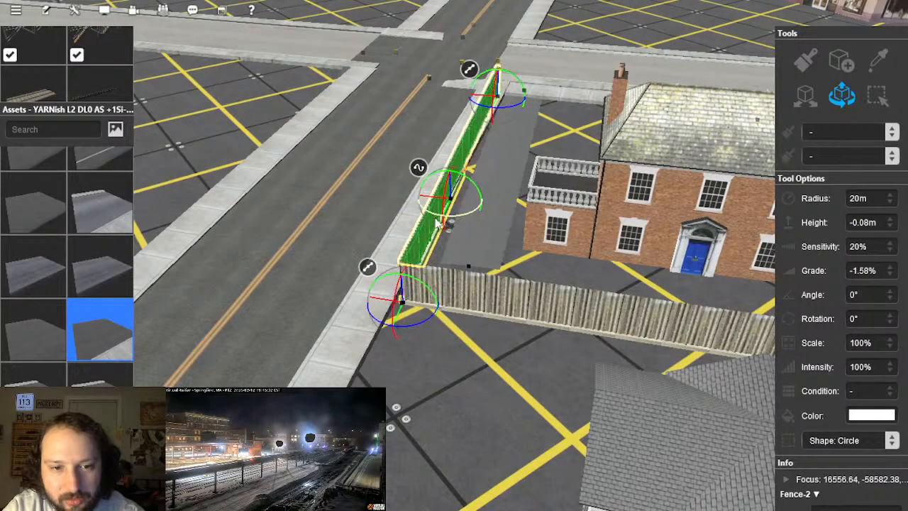
Step: Adjust the corner end of the roadside Fence-2 and the asphalt driveway's end to fit the side street's sidewalk
key(Right)
right_click(281, 88)
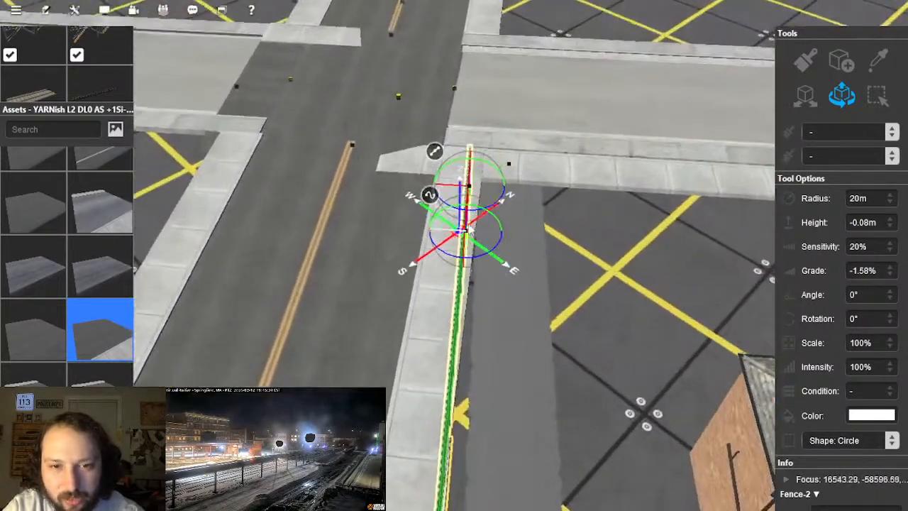
click(505, 278)
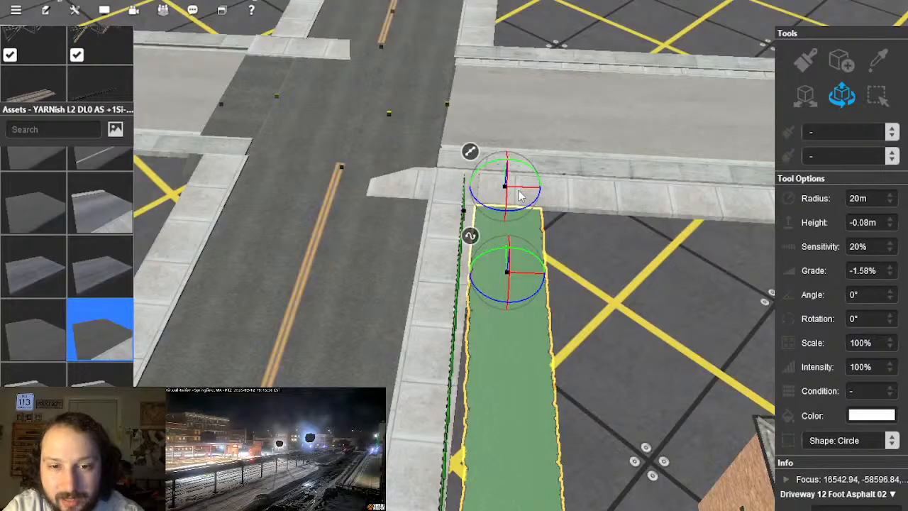
key(Right)
right_drag(557, 212, 519, 372)
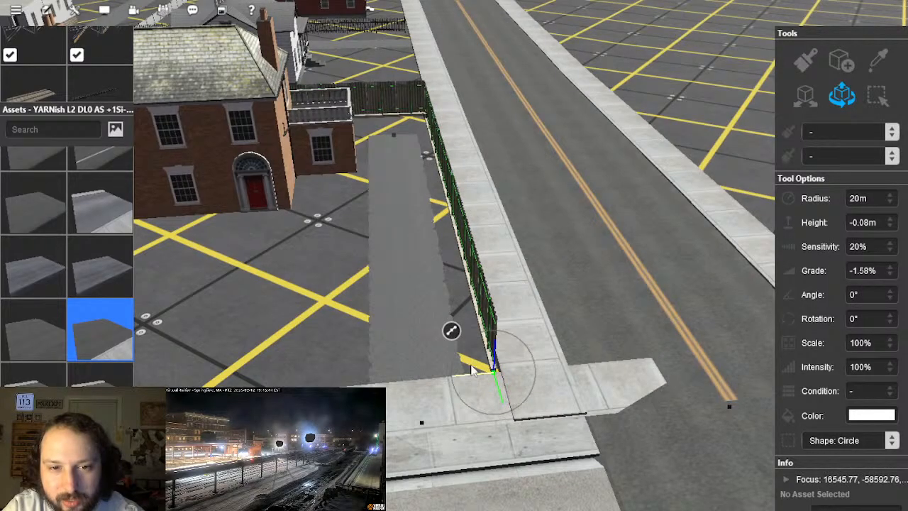
key(Left)
key(Right)
key(Left)
Step: Line up the ends of the opposite side street and its junction connector with the main road's edge
right_drag(483, 349, 456, 261)
scroll(454, 277, down, 3)
key(Right)
scroll(468, 249, up, 3)
click(500, 282)
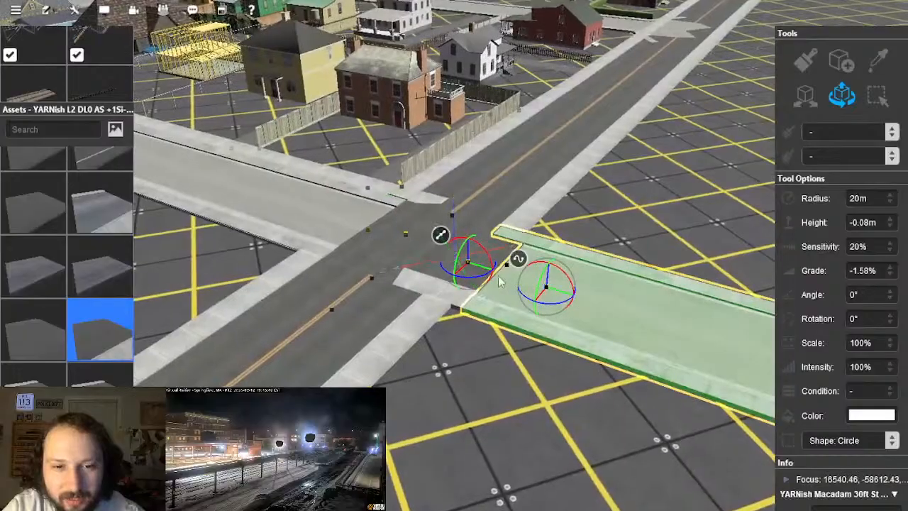
key(Right)
scroll(489, 269, up, 2)
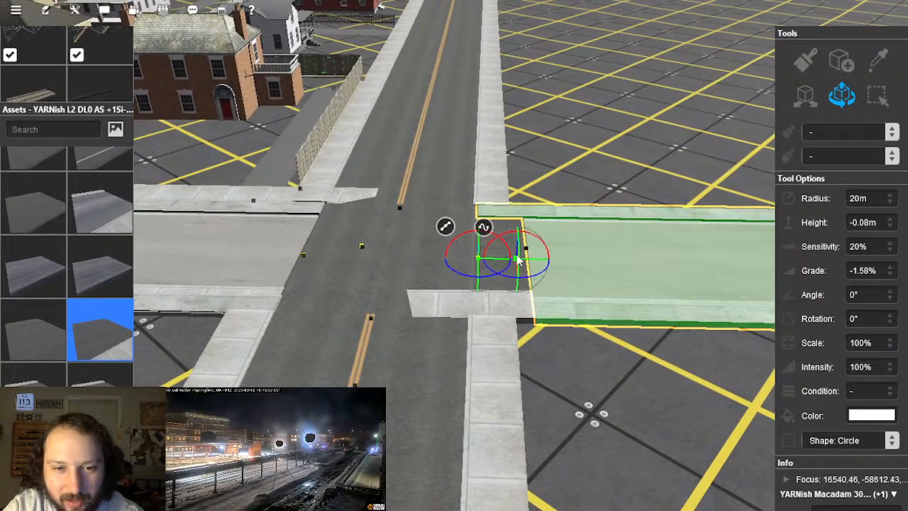
click(379, 263)
right_drag(468, 276, 481, 289)
click(486, 294)
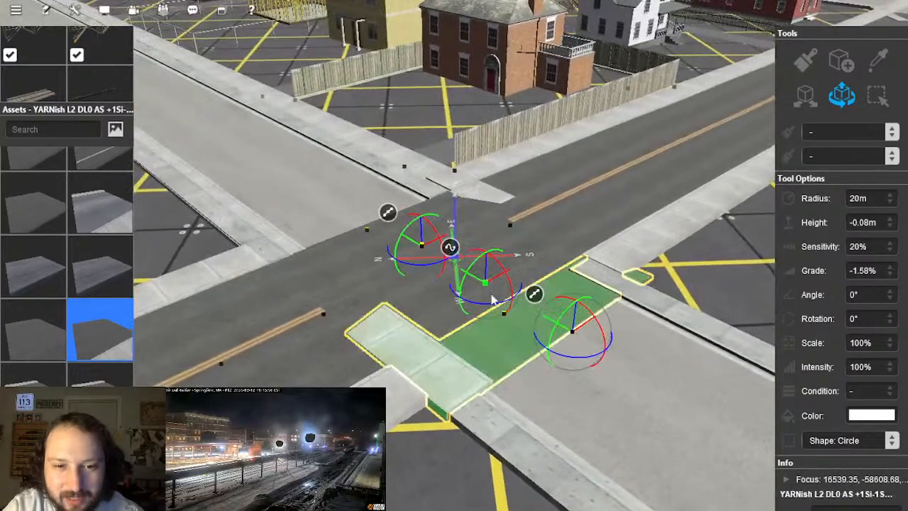
click(418, 265)
Step: Delete the light macadam side street beside the brick house that overlaps the two-lane road at the junction
right_drag(418, 266, 474, 222)
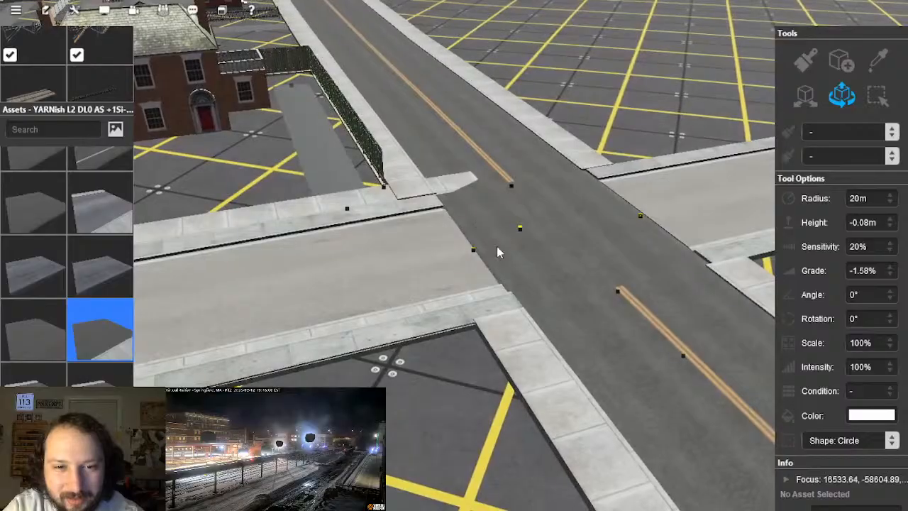
click(428, 264)
key(Delete)
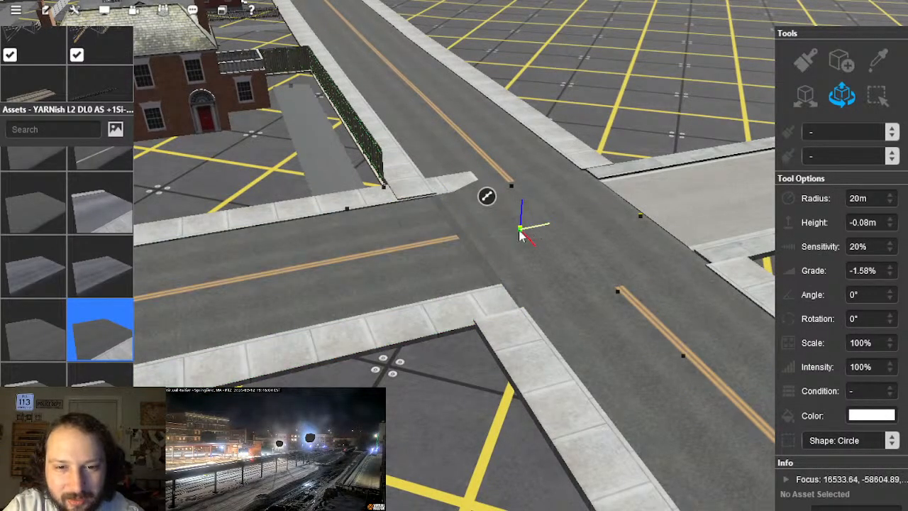
Step: Fit the end of the two-lane side street by the brick house to the main road's edge, opposite the macadam street
right_drag(479, 244, 517, 244)
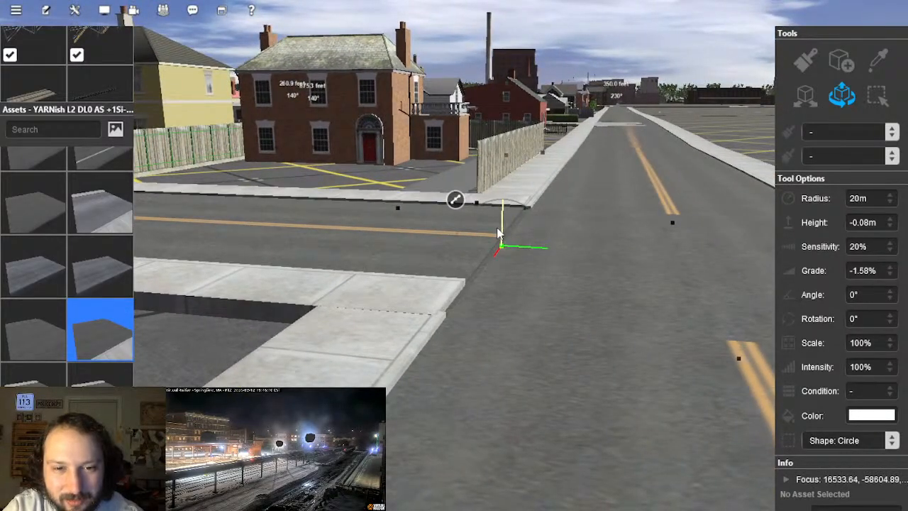
right_drag(498, 234, 479, 279)
scroll(476, 277, down, 2)
right_drag(368, 274, 508, 259)
click(507, 252)
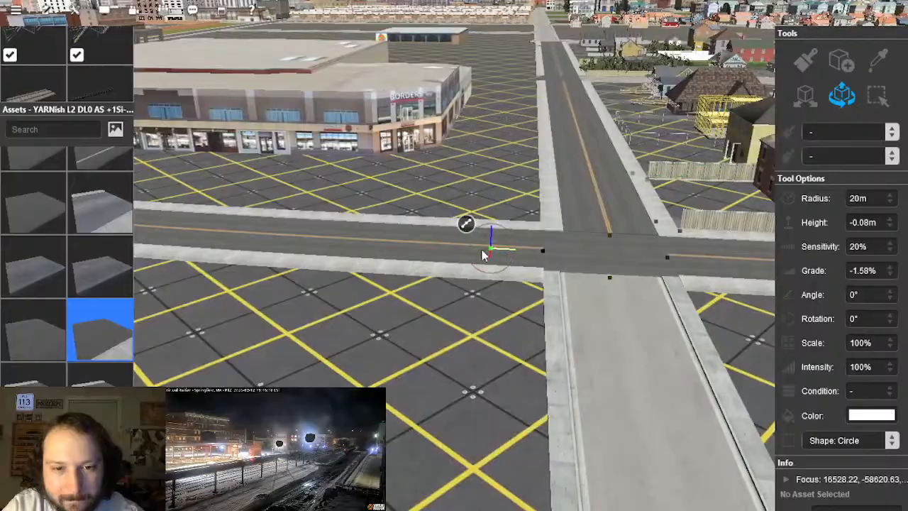
mouse_move(452, 254)
right_down()
mouse_move(487, 298)
mouse_move(426, 221)
mouse_move(461, 237)
mouse_move(457, 255)
mouse_move(477, 258)
mouse_move(458, 251)
mouse_move(466, 245)
mouse_move(458, 259)
right_up()
scroll(461, 251, up, 4)
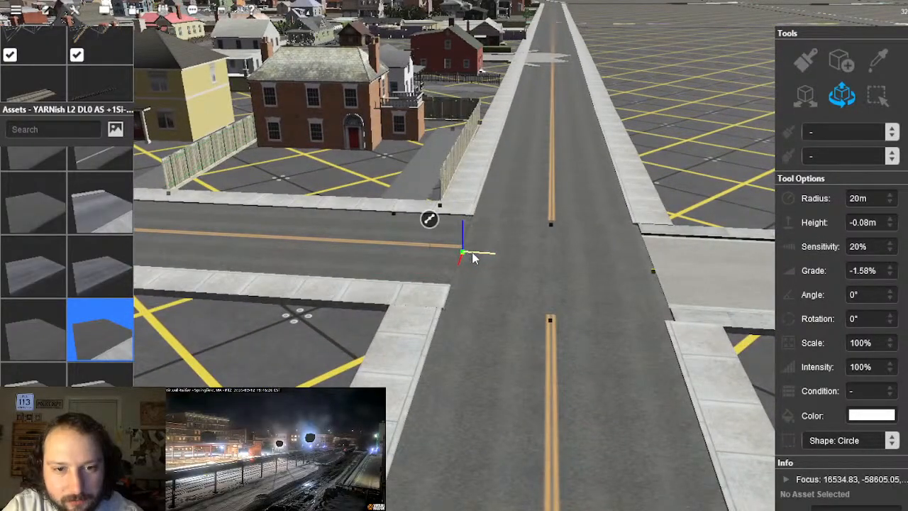
click(652, 269)
right_drag(652, 271, 387, 211)
scroll(512, 254, up, 4)
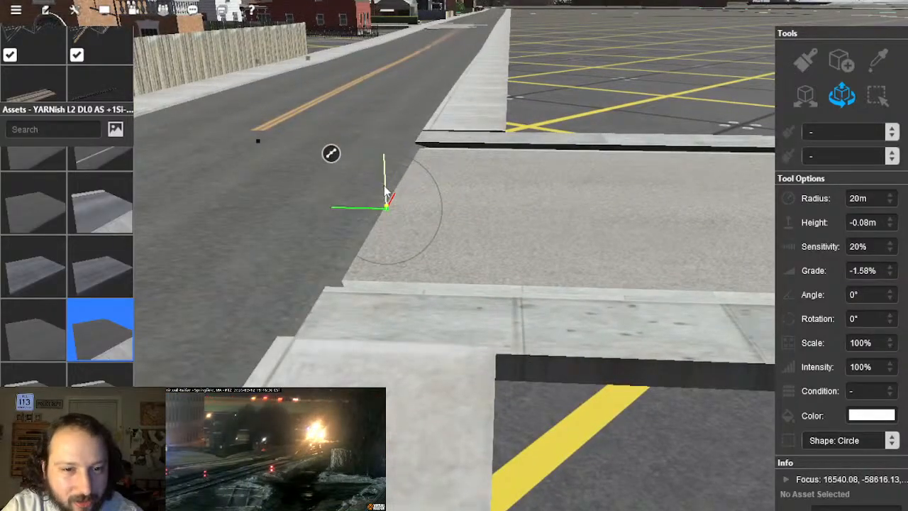
scroll(477, 231, down, 6)
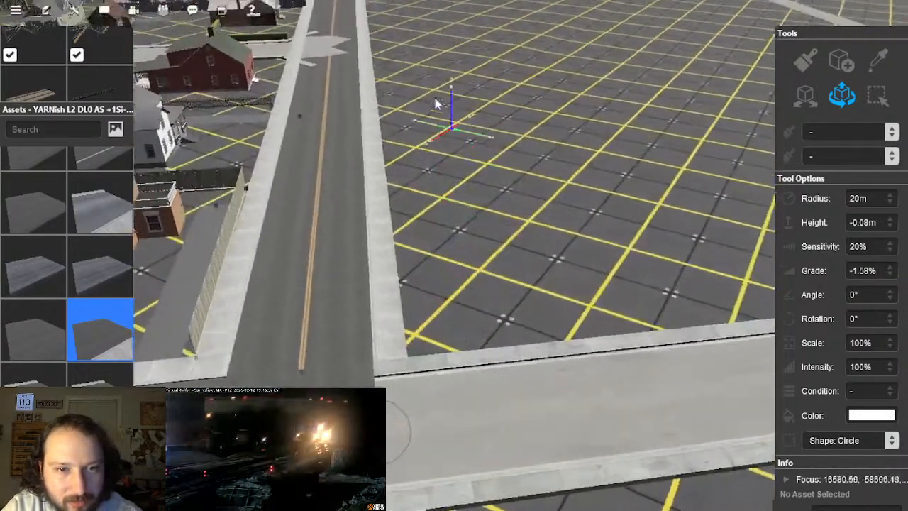
Step: Delete the macadam junction connector that overlaps the two-lane road beside the hedge
right_drag(435, 98, 470, 265)
scroll(469, 265, up, 4)
click(486, 280)
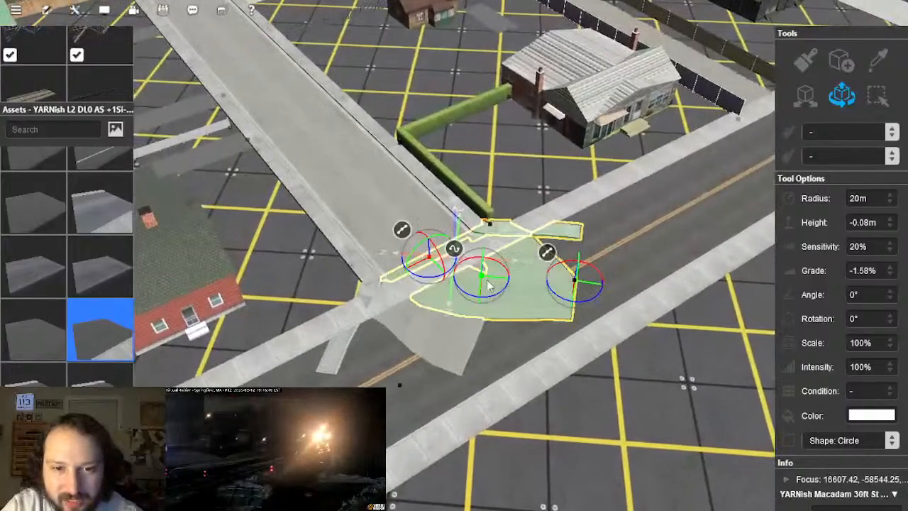
key(Delete)
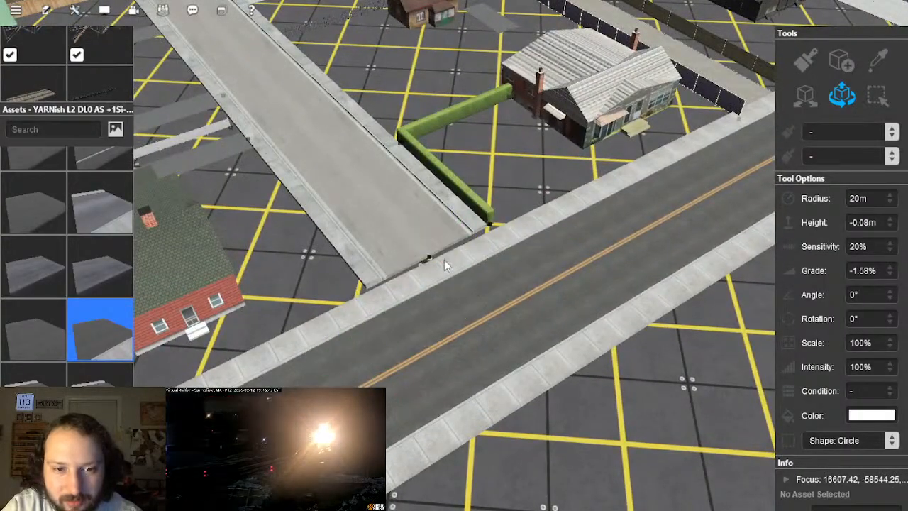
Step: Pull the macadam side street's end back from the main road and extend the hedge to the main road's sidewalk
right_drag(432, 259, 448, 281)
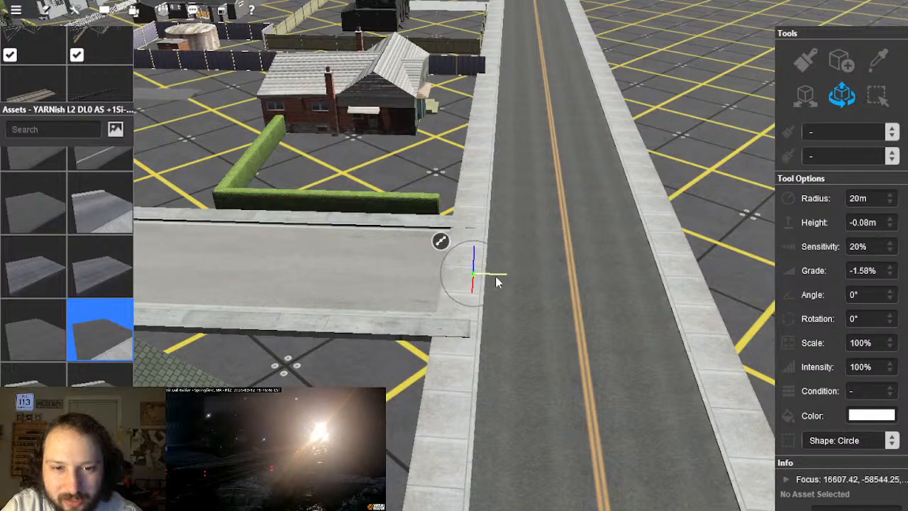
right_drag(499, 282, 478, 318)
scroll(454, 269, up, 3)
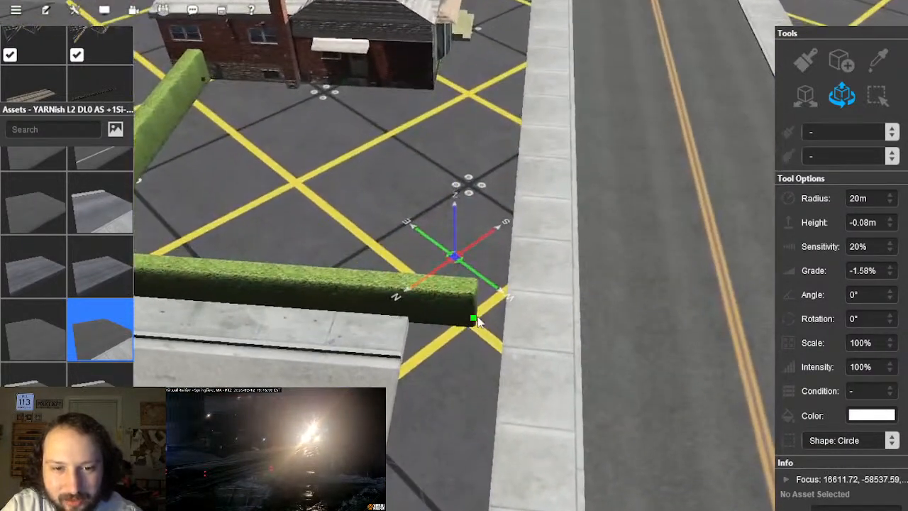
drag(509, 321, 510, 321)
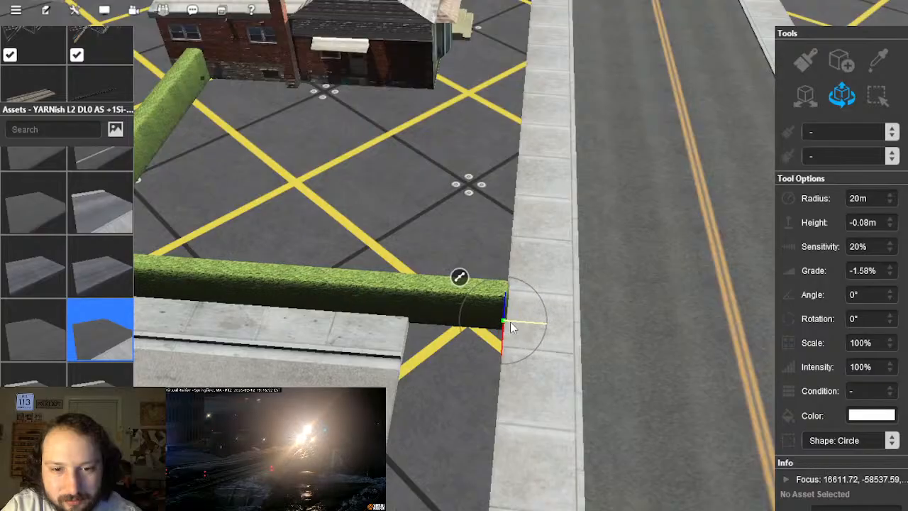
scroll(460, 268, down, 4)
Step: Insert a spline point in the two-lane main road at the hedge's end and straighten the adjoining road section
right_drag(458, 266, 544, 320)
scroll(451, 263, up, 3)
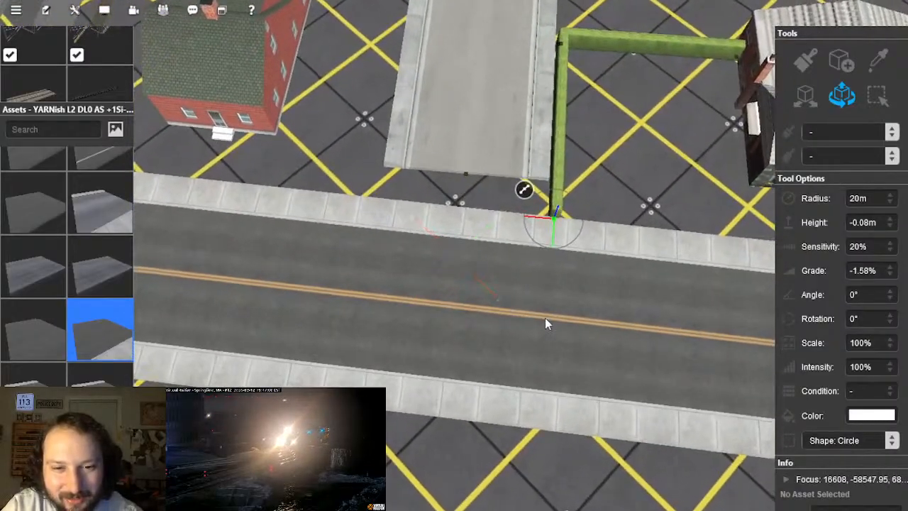
click(544, 318)
right_click(513, 288)
click(568, 442)
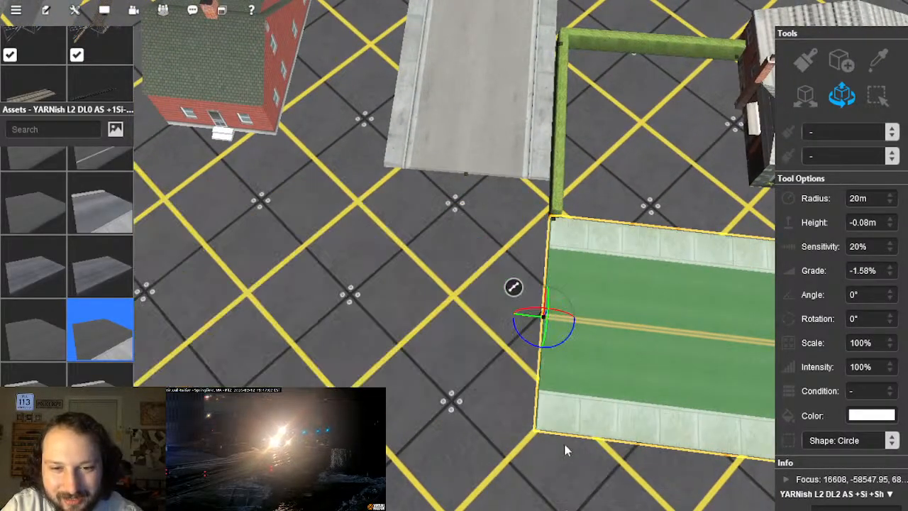
right_drag(356, 301, 414, 206)
right_click(394, 185)
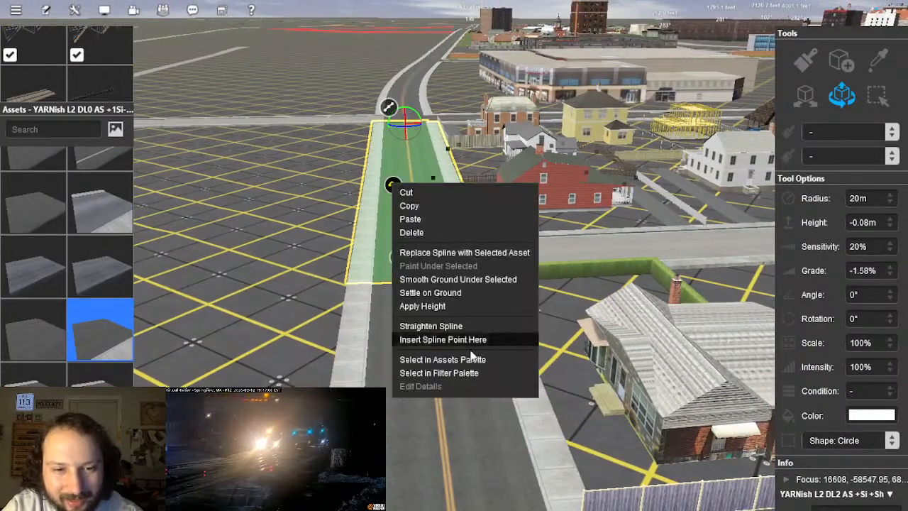
click(459, 330)
Step: Insert another spline point in the main road near the red house and delete the section across the macadam street's mouth
right_drag(427, 239, 446, 240)
scroll(444, 244, up, 5)
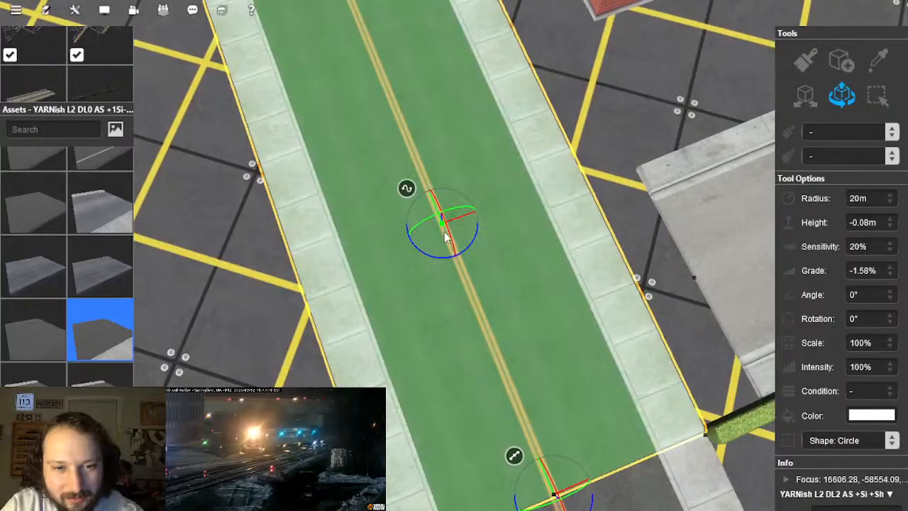
key(Left)
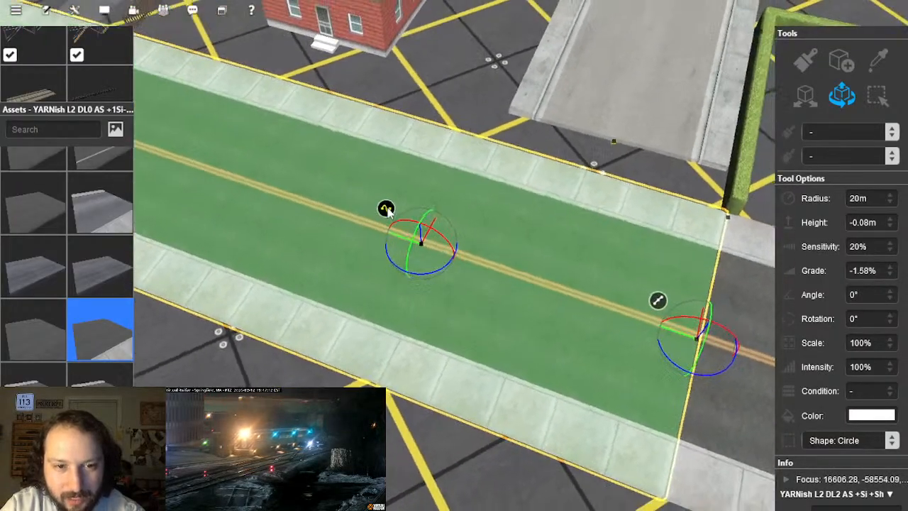
right_click(388, 208)
click(459, 365)
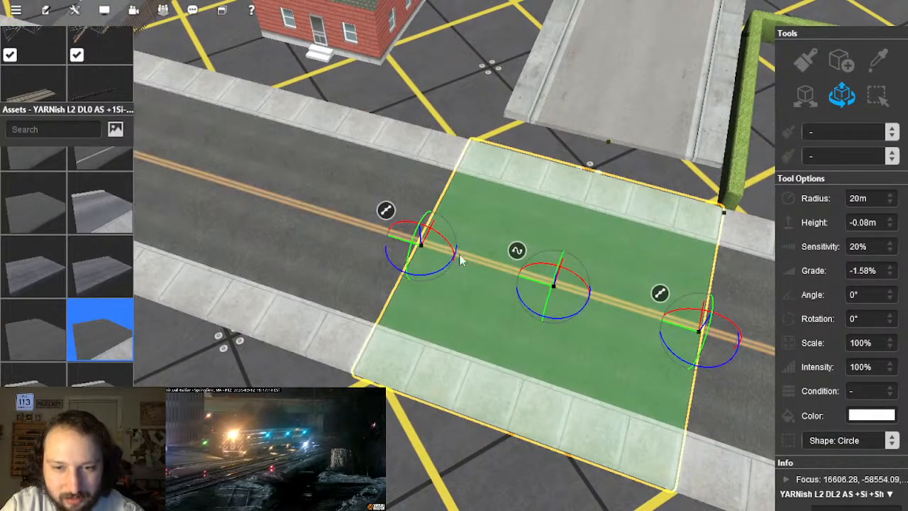
click(327, 207)
right_click(283, 178)
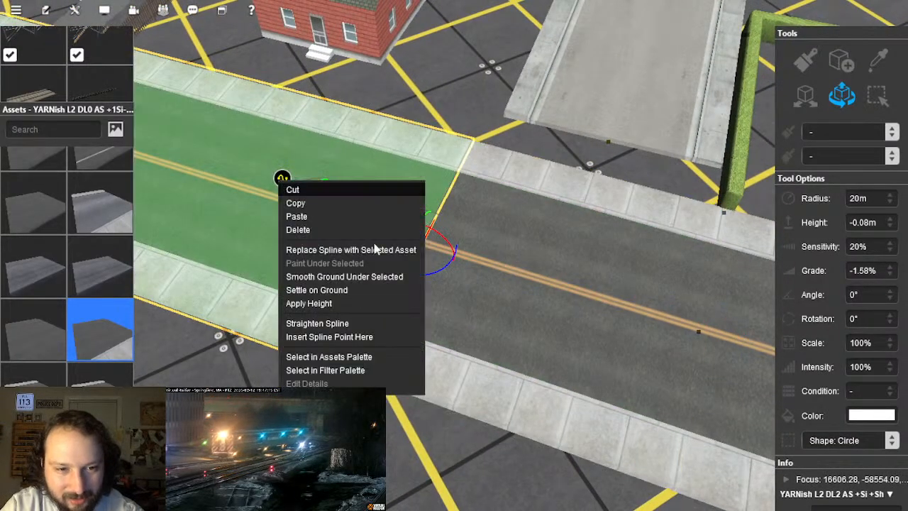
click(344, 335)
click(558, 290)
key(Delete)
Step: Fit the macadam side street's end and the cut main road's end together at the opened junction
right_drag(574, 285, 316, 275)
mouse_move(300, 265)
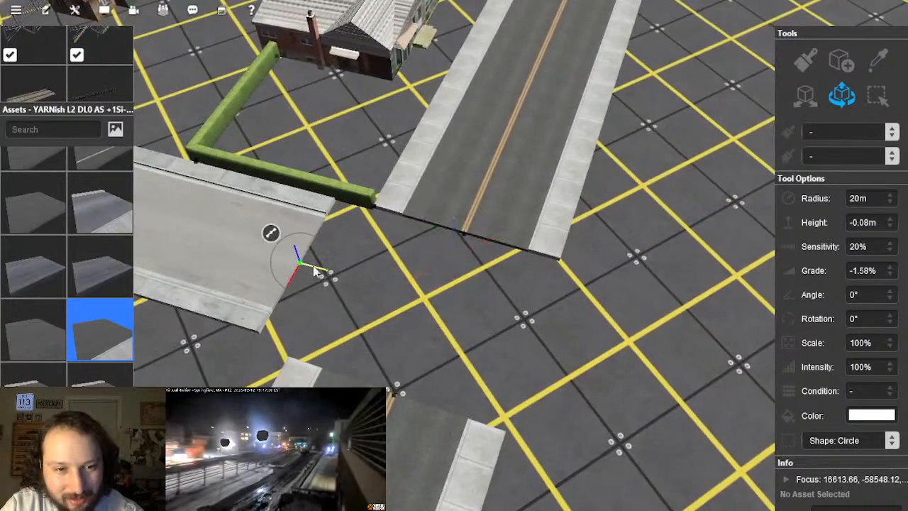
right_drag(382, 291, 453, 252)
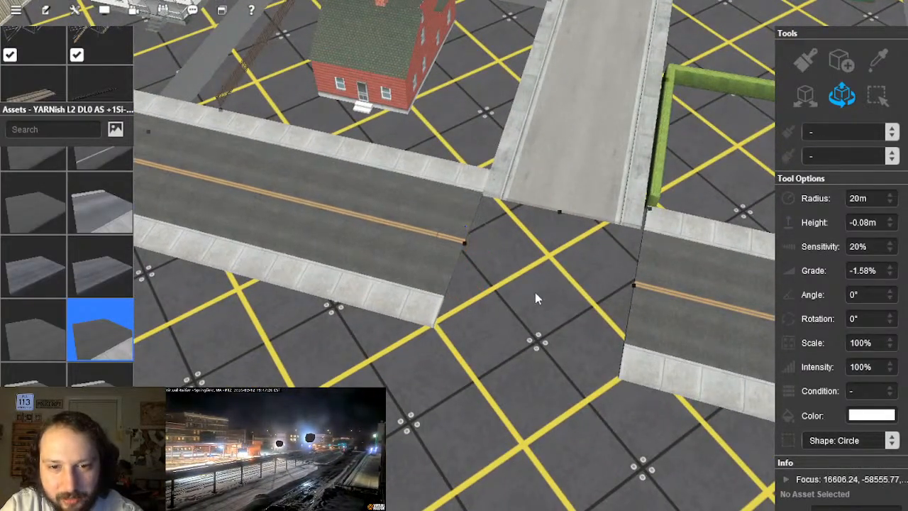
Step: Delete the overlapping macadam connector at the neighbourhood's inner crossroads, diagonally across from the red houses
scroll(541, 299, down, 10)
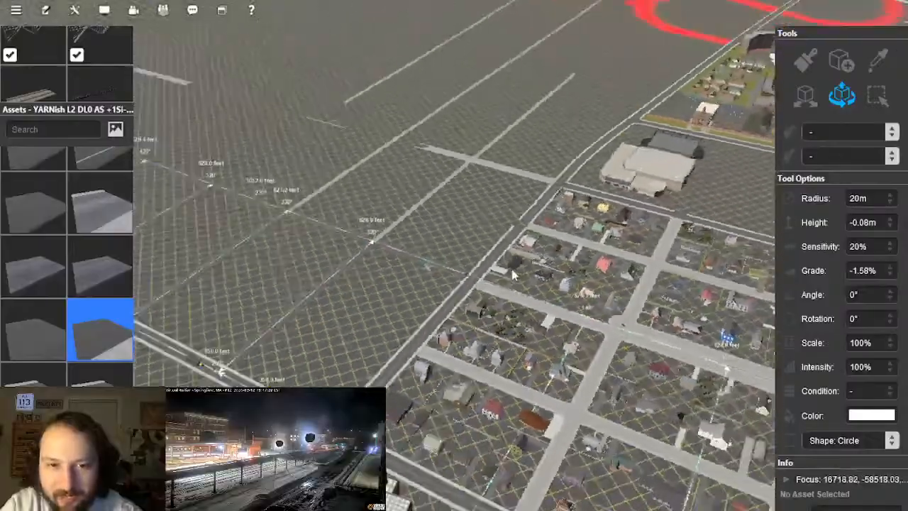
right_drag(515, 275, 421, 277)
scroll(520, 296, up, 3)
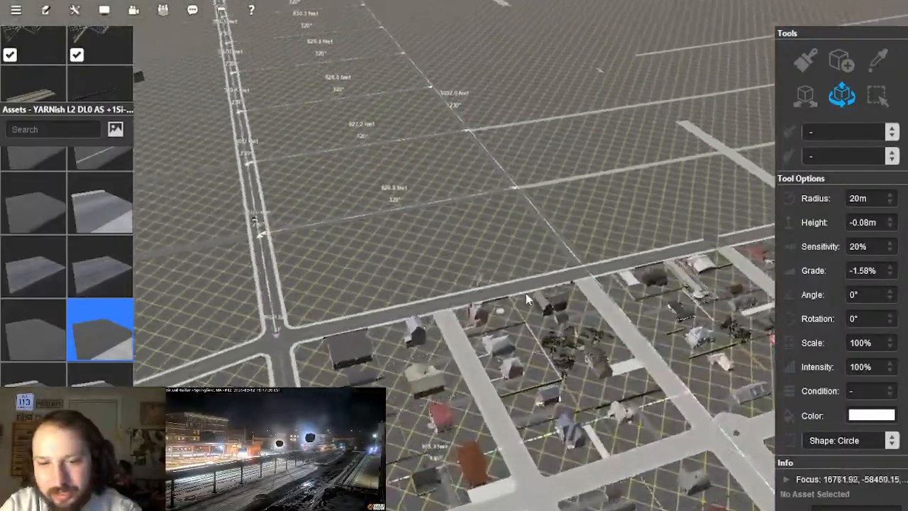
scroll(520, 297, up, 6)
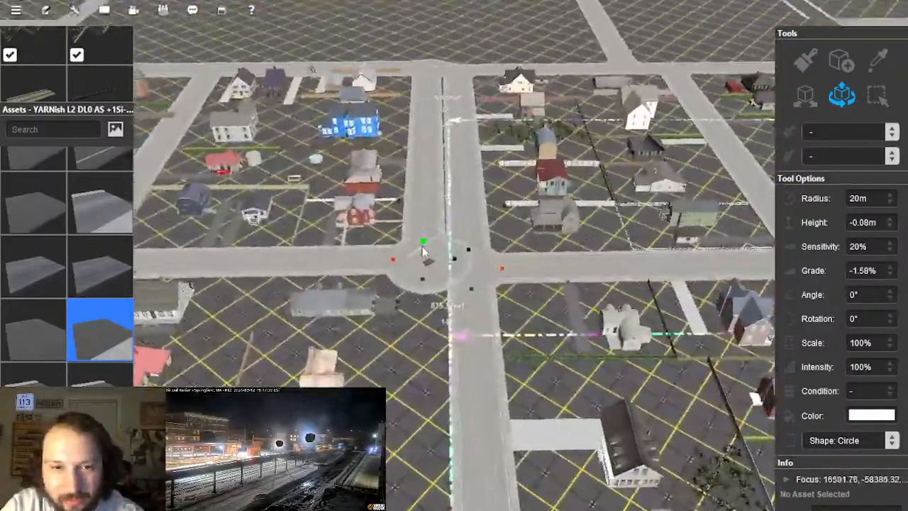
right_drag(424, 252, 450, 258)
scroll(450, 258, up, 2)
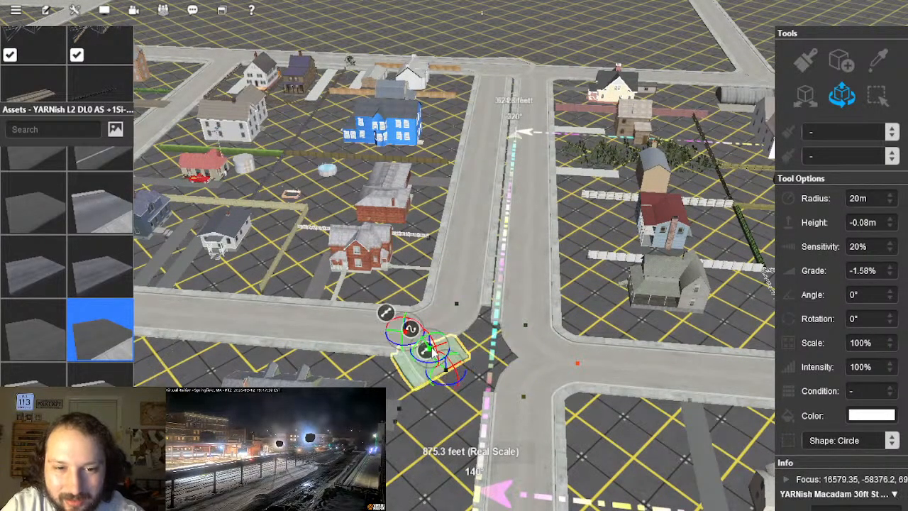
key(Delete)
Step: Delete the macadam connector pieces that bulge past the outer edge of the T-junction at the block's end
scroll(450, 325, down, 2)
right_drag(450, 325, 448, 178)
right_drag(453, 106, 434, 235)
scroll(458, 220, up, 3)
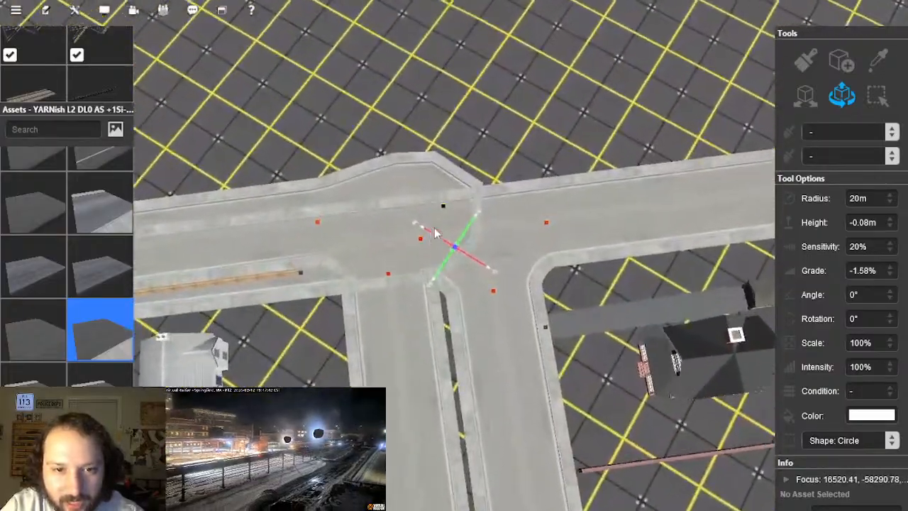
click(433, 239)
click(375, 203)
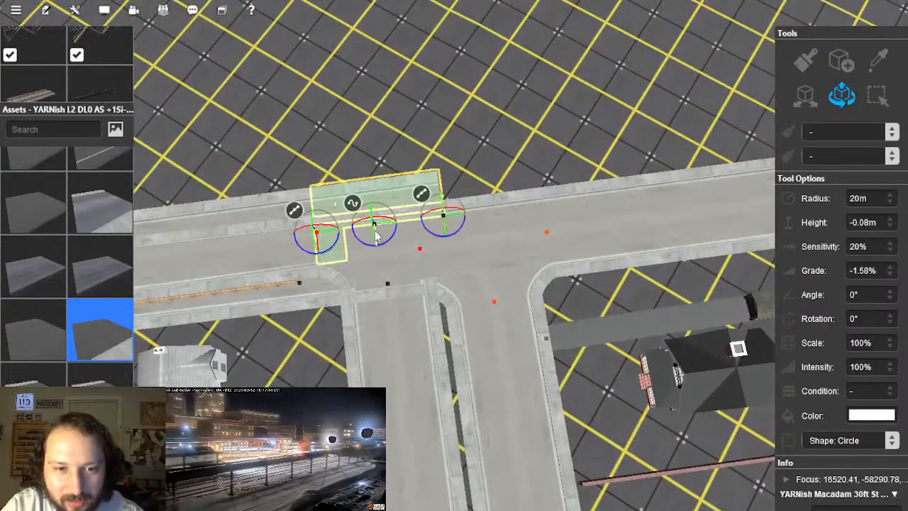
key(Delete)
Step: Remove the duplicate macadam street that overlaps the outer street beside the white house
right_drag(353, 236, 456, 250)
scroll(405, 233, down, 4)
scroll(457, 251, down, 6)
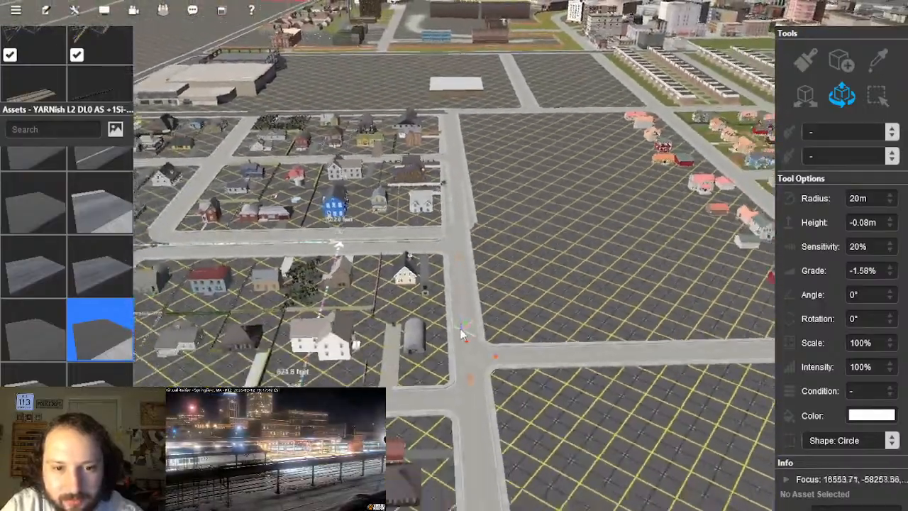
scroll(455, 264, up, 8)
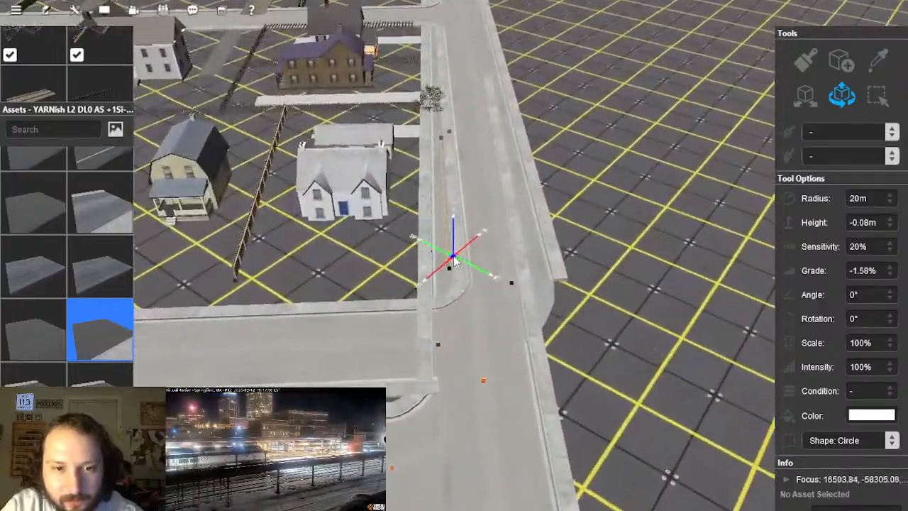
scroll(454, 261, down, 5)
right_drag(405, 258, 470, 253)
scroll(470, 253, up, 3)
scroll(468, 254, up, 3)
click(520, 268)
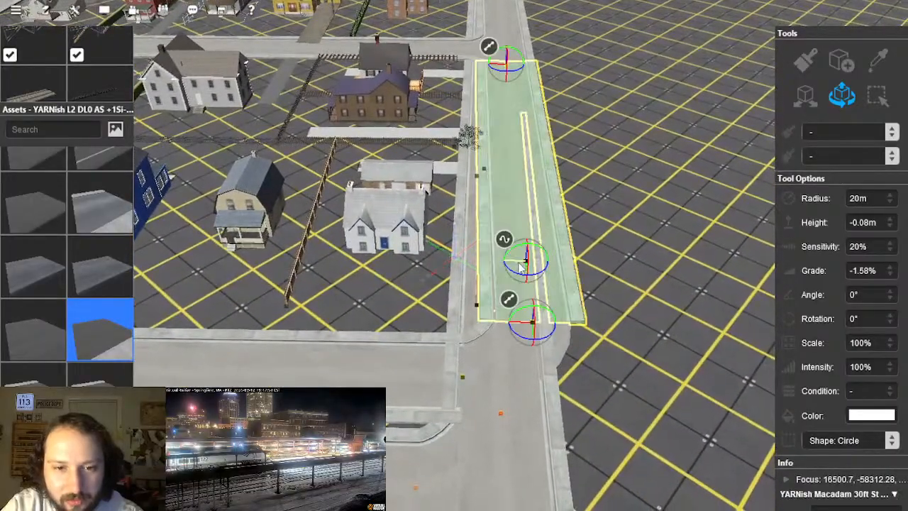
right_drag(524, 44, 487, 135)
click(428, 255)
drag(419, 293, 411, 292)
click(395, 298)
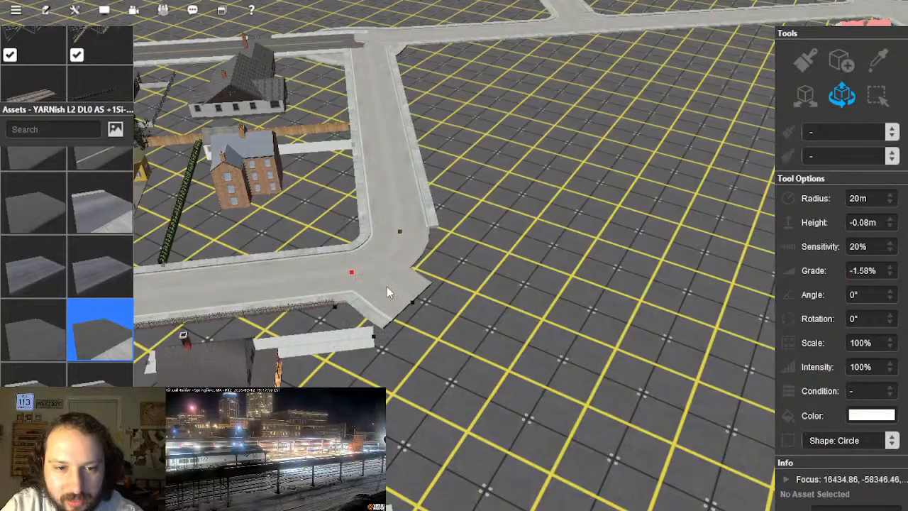
Step: Delete the curved macadam connector at the outer street's junction with the side street
click(387, 291)
right_click(387, 287)
click(398, 243)
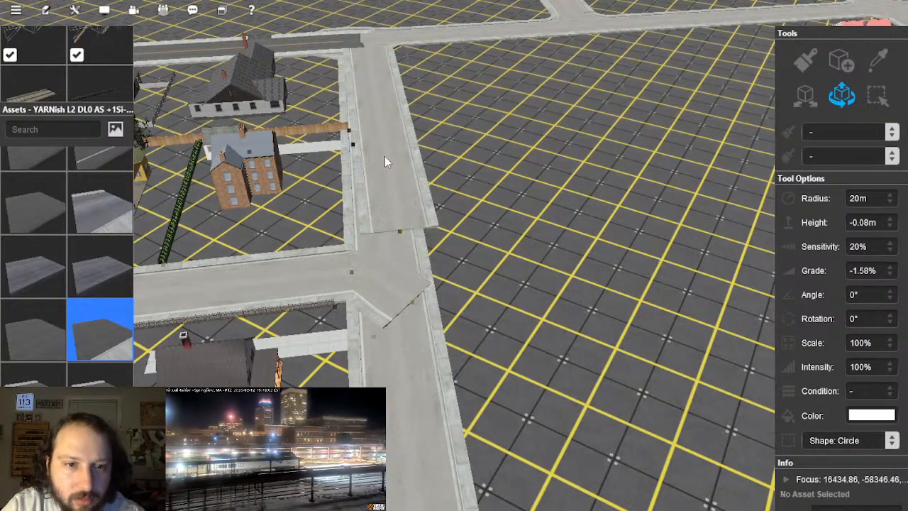
key(Delete)
Step: Delete the leftover macadam connector on the outer street at the corner near the white house
scroll(436, 261, down, 8)
right_drag(392, 297, 438, 268)
scroll(438, 268, up, 10)
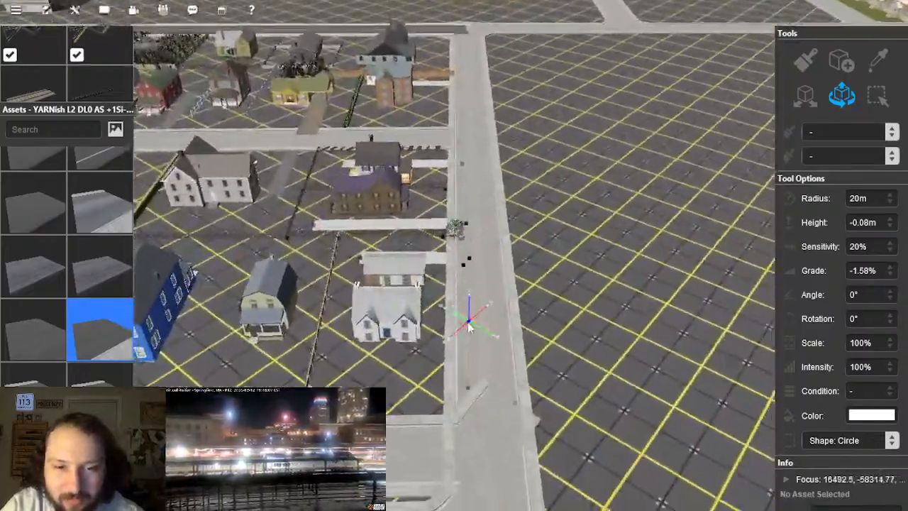
right_drag(468, 327, 478, 382)
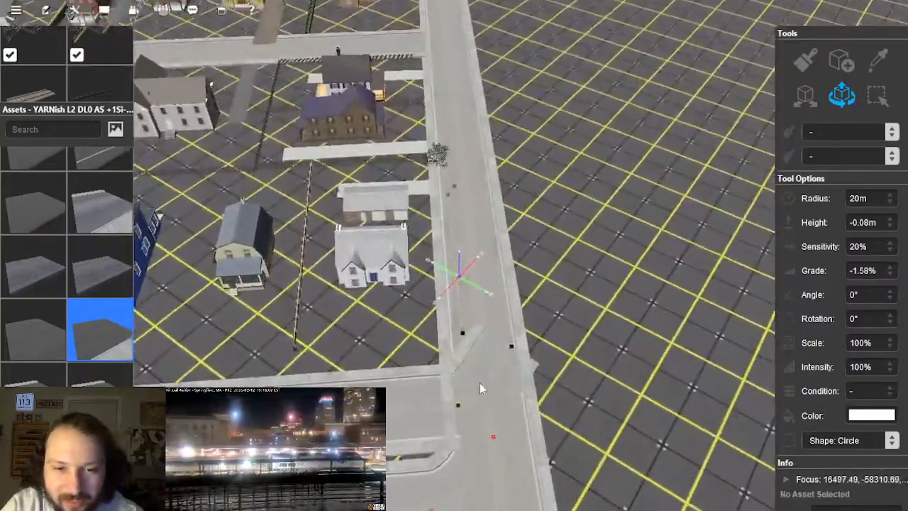
click(479, 378)
key(Delete)
Step: Move the MapleShrub 02 tree off the street's sidewalk into the yard between the two driveways
right_drag(463, 194, 477, 251)
scroll(468, 216, up, 5)
right_drag(476, 213, 466, 246)
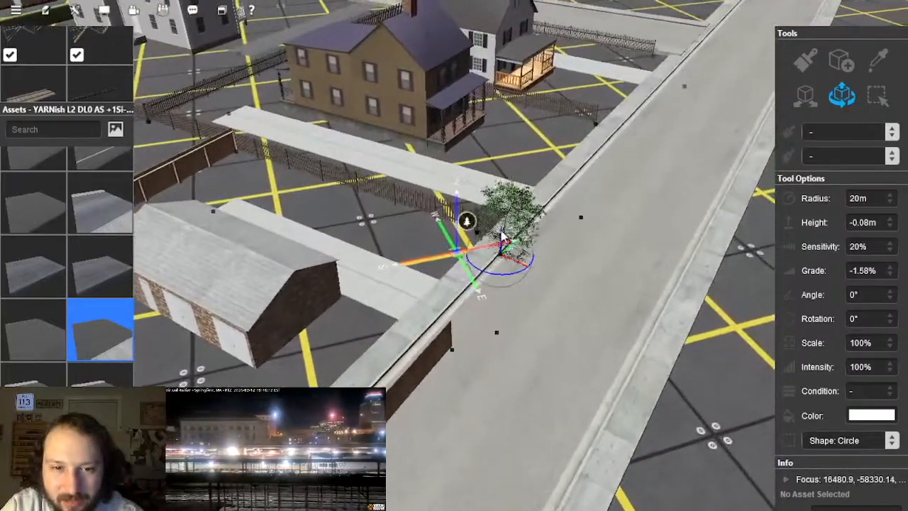
click(490, 247)
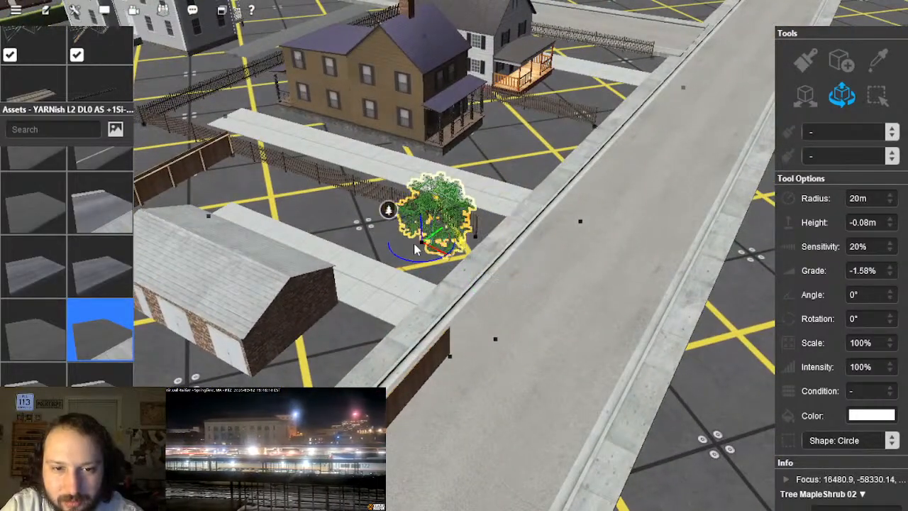
right_drag(411, 399, 412, 286)
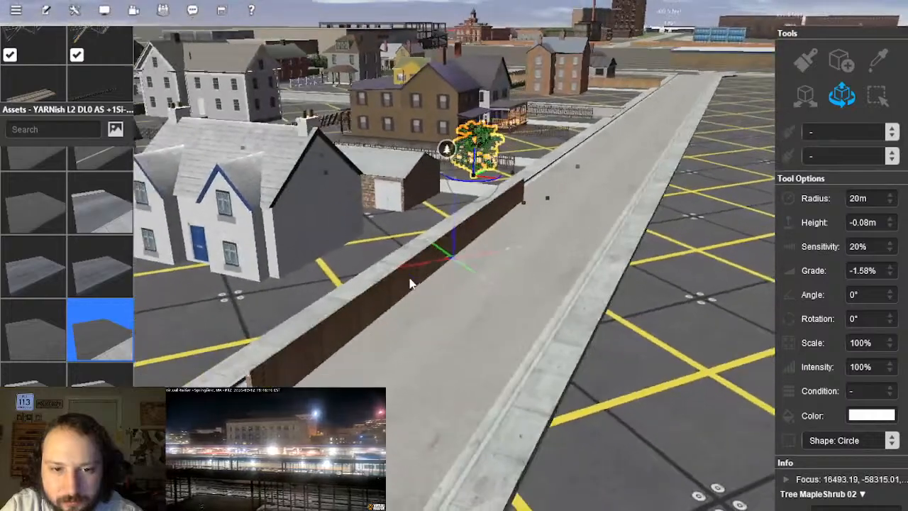
Step: Shift the Fence Wood Unpainted beside the white house off the sidewalk and adjust the metal fence's end at the outer street
click(426, 282)
drag(366, 274, 354, 275)
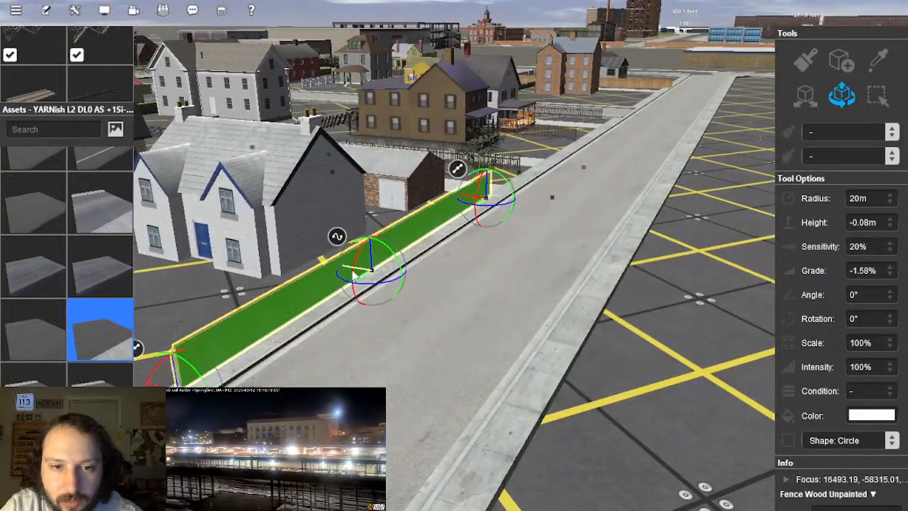
right_drag(354, 274, 442, 273)
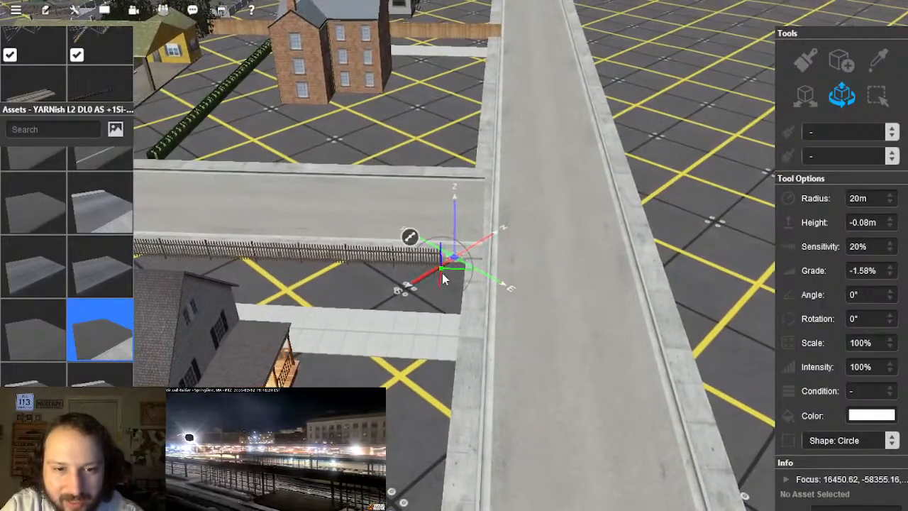
Step: Fit the side street's end to the outer street's edge and lower it beneath the continuous sidewalk
right_drag(530, 194, 422, 264)
scroll(426, 261, up, 4)
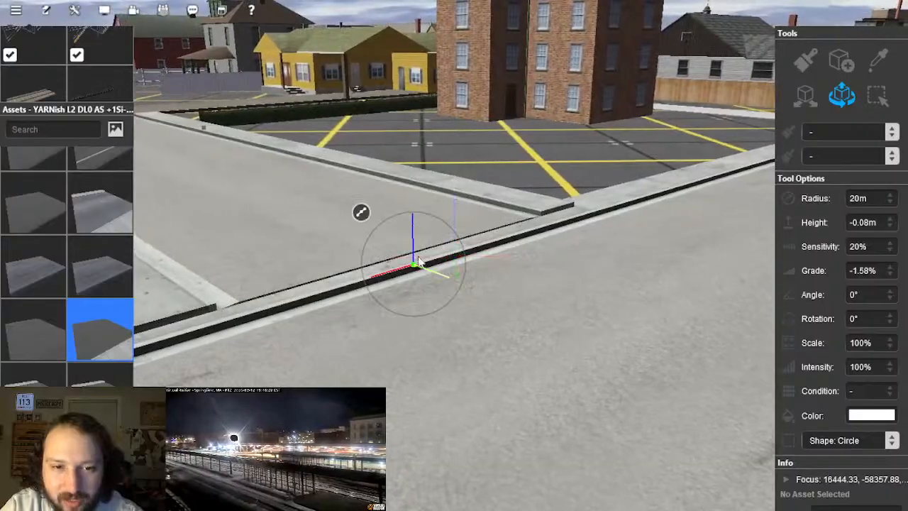
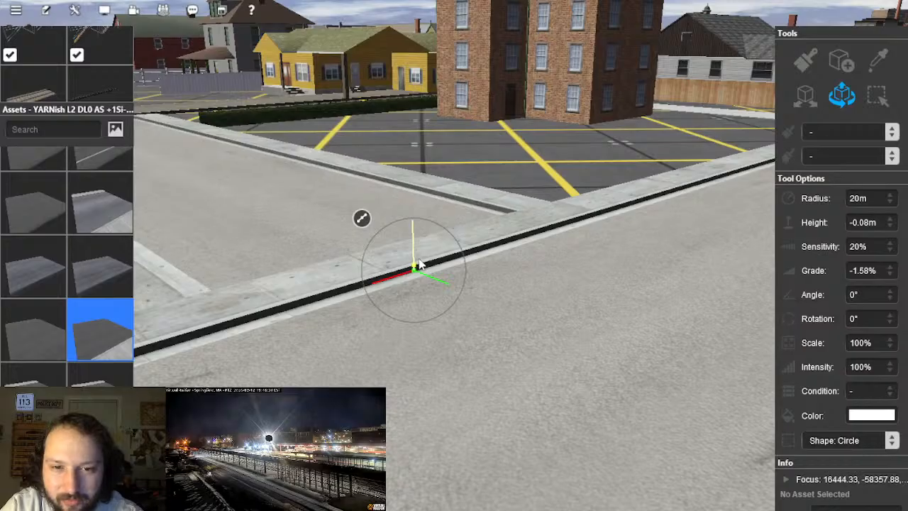
scroll(443, 260, down, 4)
Step: Pull the end of the wooden fence beside the white-paved driveway back from the gutter to the sidewalk's inner edge
right_drag(604, 203, 588, 213)
right_drag(497, 115, 460, 304)
scroll(459, 304, up, 5)
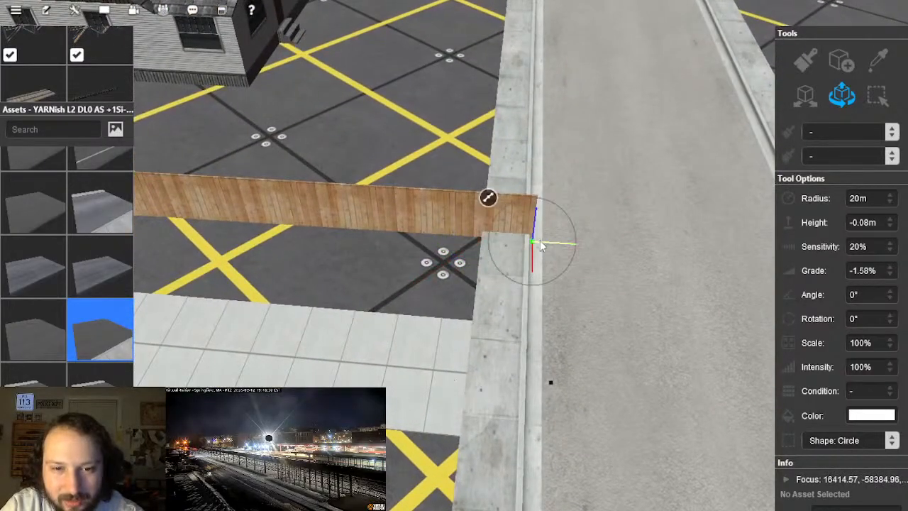
scroll(481, 242, down, 5)
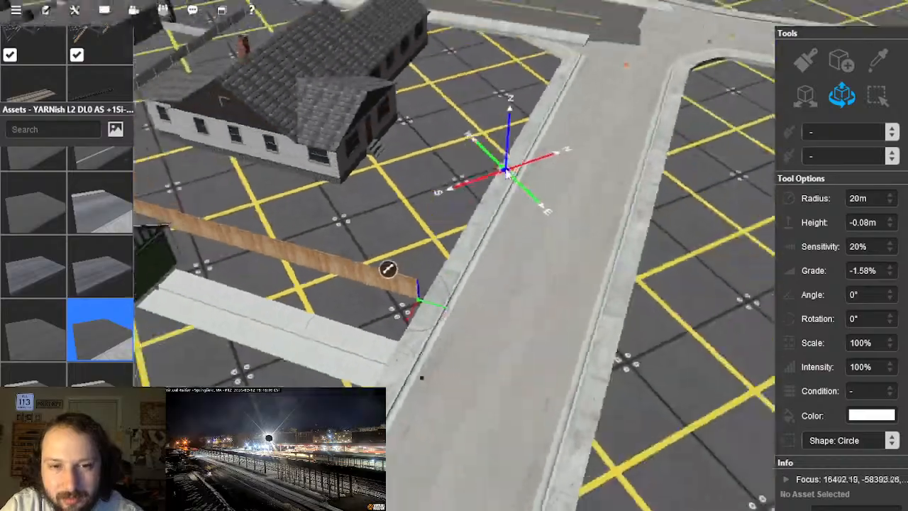
Step: Delete the dark two-lane street beyond the outer street's corner, together with its asphalt connector pieces
scroll(481, 241, down, 10)
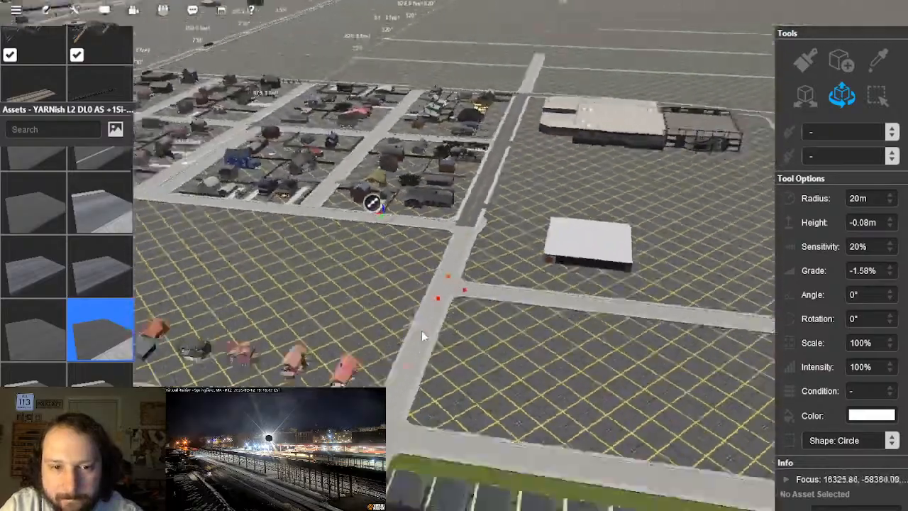
scroll(447, 323, up, 10)
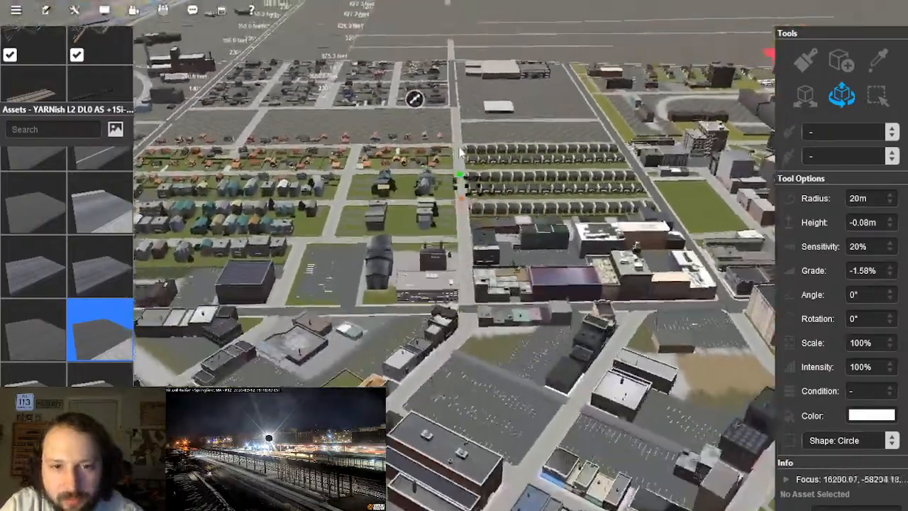
scroll(465, 154, up, 6)
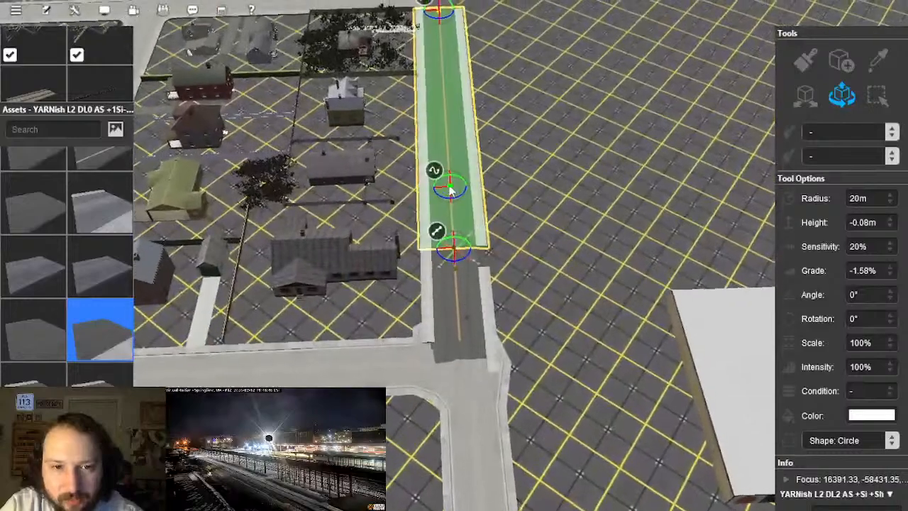
click(458, 301)
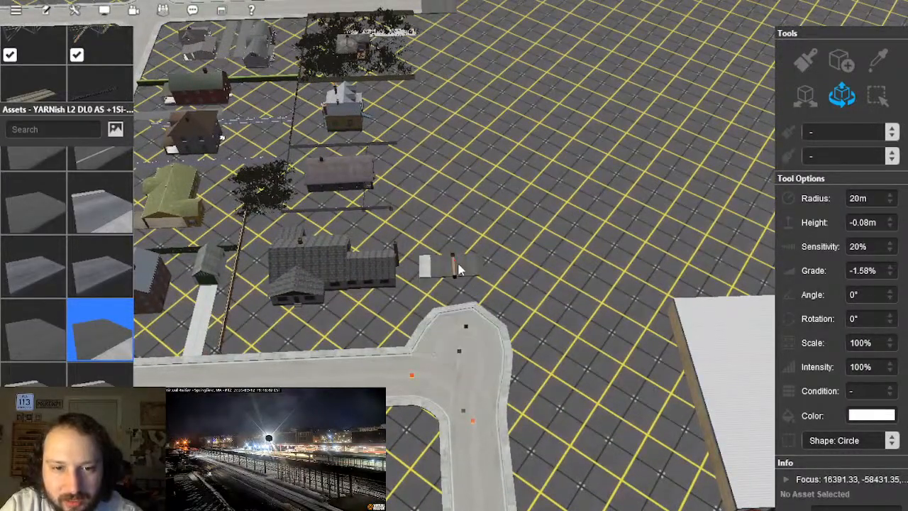
key(Delete)
Step: Remove the remaining dark two-lane street section along the neighbourhood's edge and the asphalt leftover at the next cross street
scroll(449, 279, down, 8)
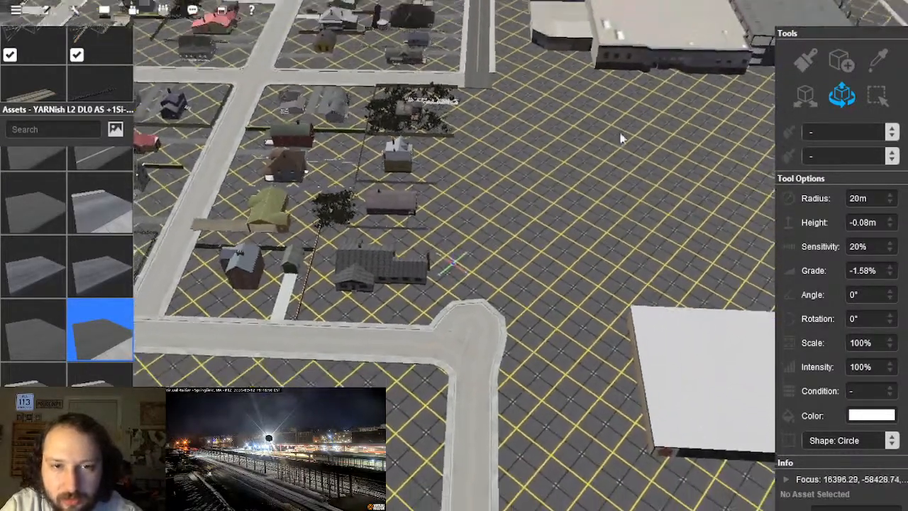
scroll(474, 121, up, 8)
key(ctrl+z)
key(Delete)
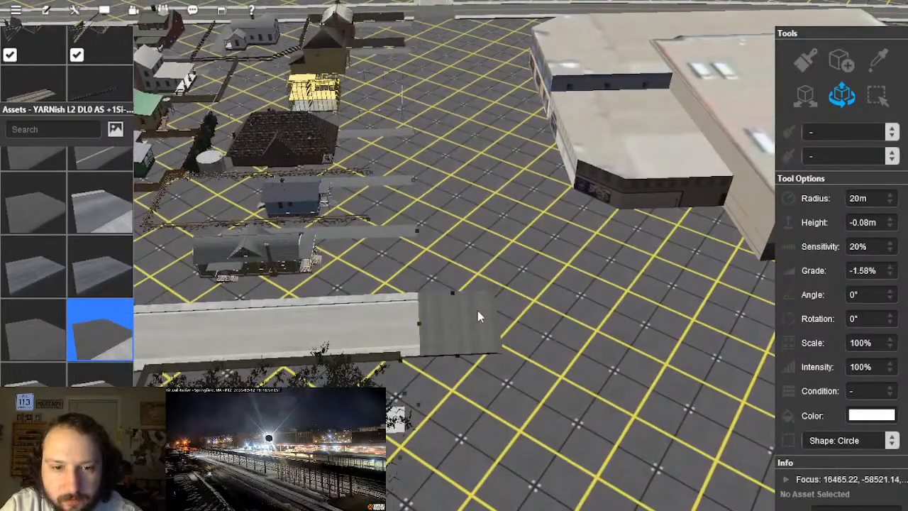
Step: Sample the YARNish Macadam 30ft St and lay a new street from the striped main road junction to the outer street's corner connector
right_drag(452, 253, 454, 106)
key(Right)
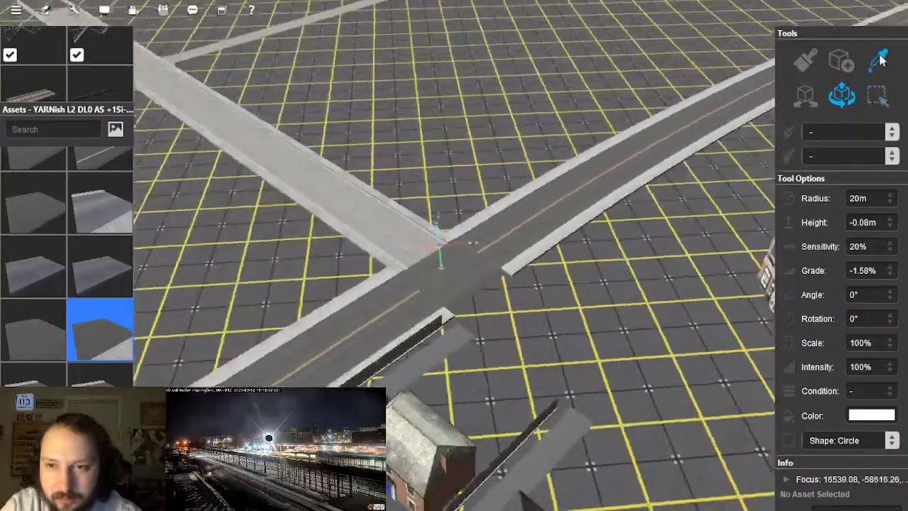
click(880, 60)
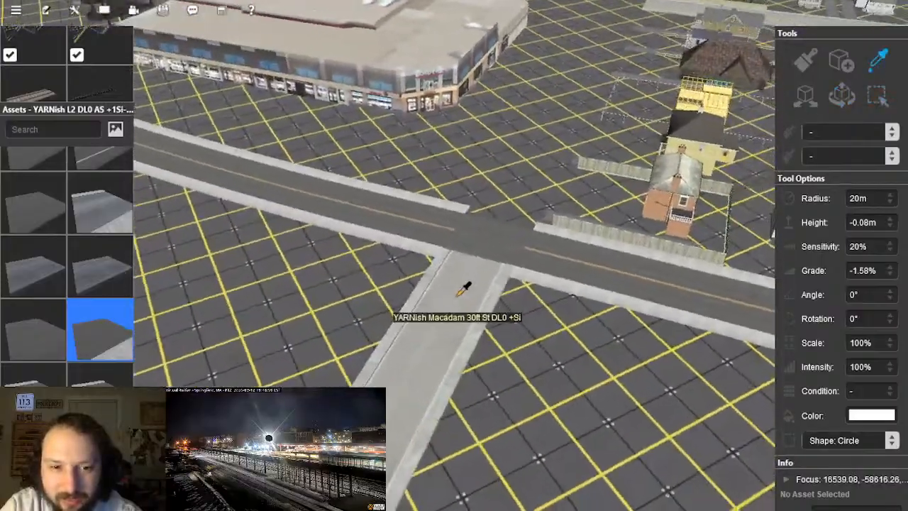
click(489, 262)
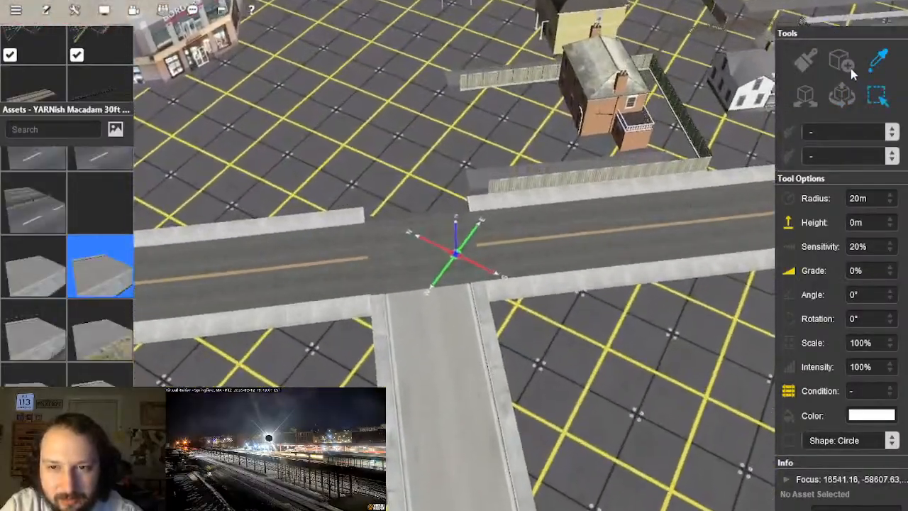
click(845, 62)
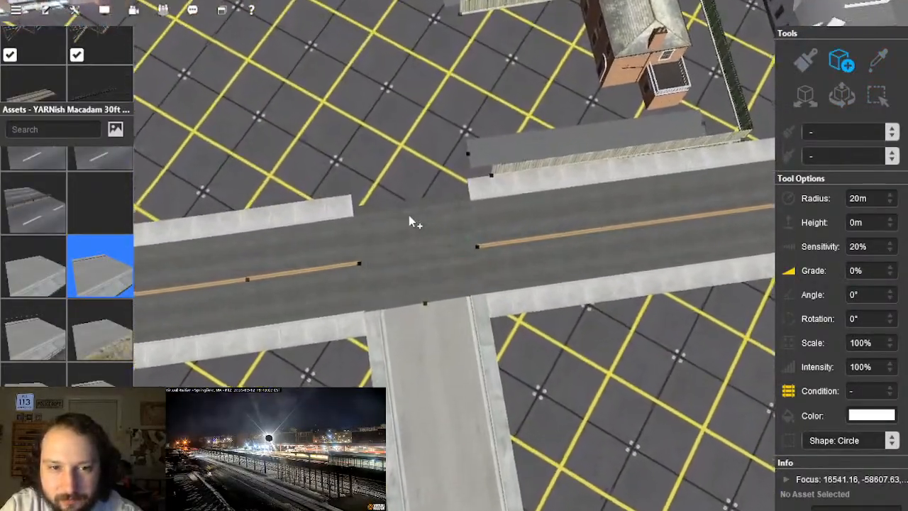
click(411, 207)
key(Up)
drag(433, 144, 463, 207)
key(Left)
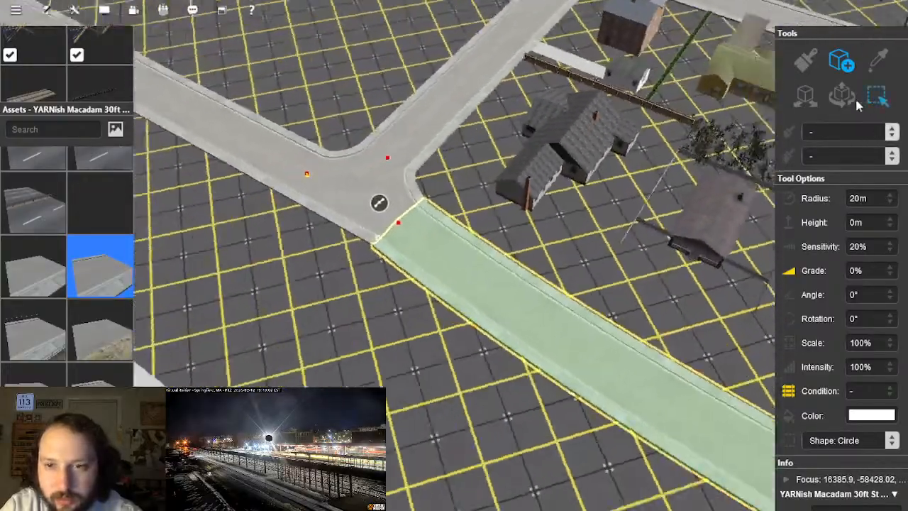
Step: Straighten the new macadam street by adjusting its spline points, and align its end with the striped main road
click(843, 96)
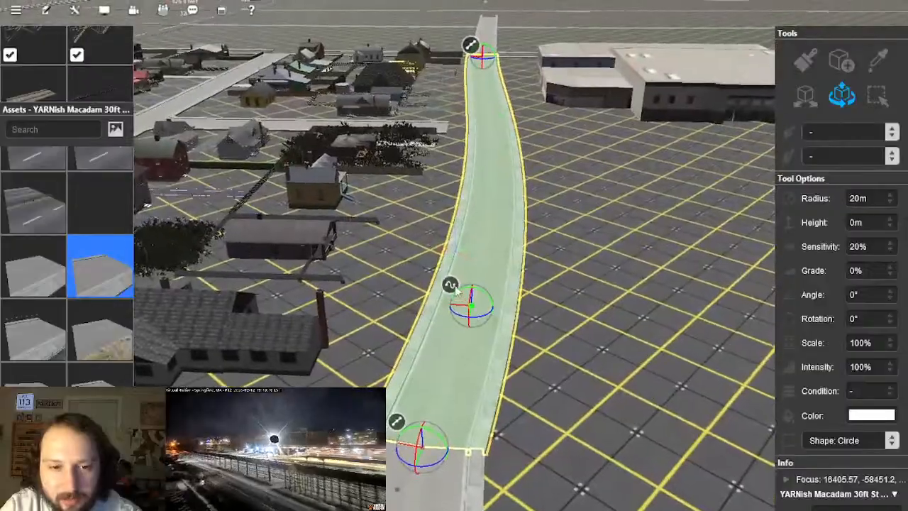
right_click(456, 291)
click(464, 428)
right_drag(483, 117, 459, 248)
right_drag(456, 96, 467, 265)
click(454, 248)
right_drag(457, 186, 430, 164)
key(Left)
right_drag(446, 434, 547, 227)
click(378, 202)
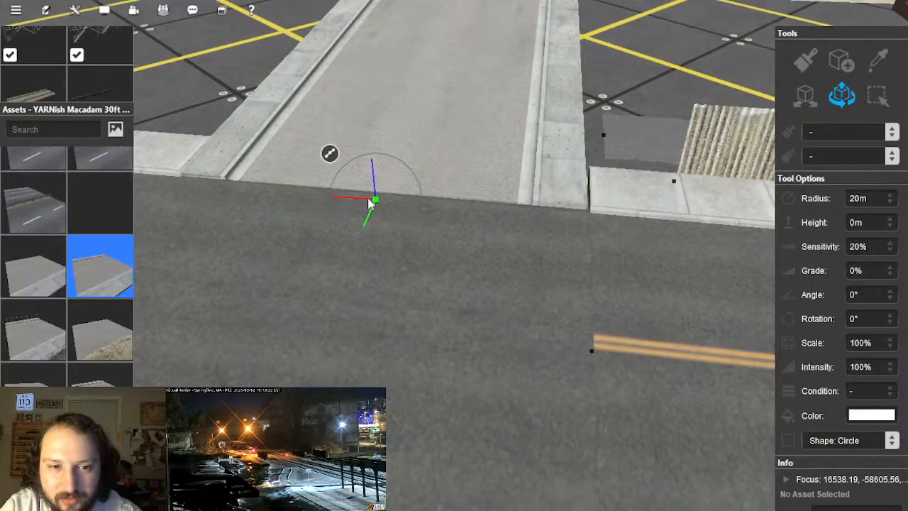
Step: Extend the Driveway 12 Foot Asphalt 02 beside the corner brick house to the new street's sidewalk
right_drag(372, 205, 589, 417)
click(572, 419)
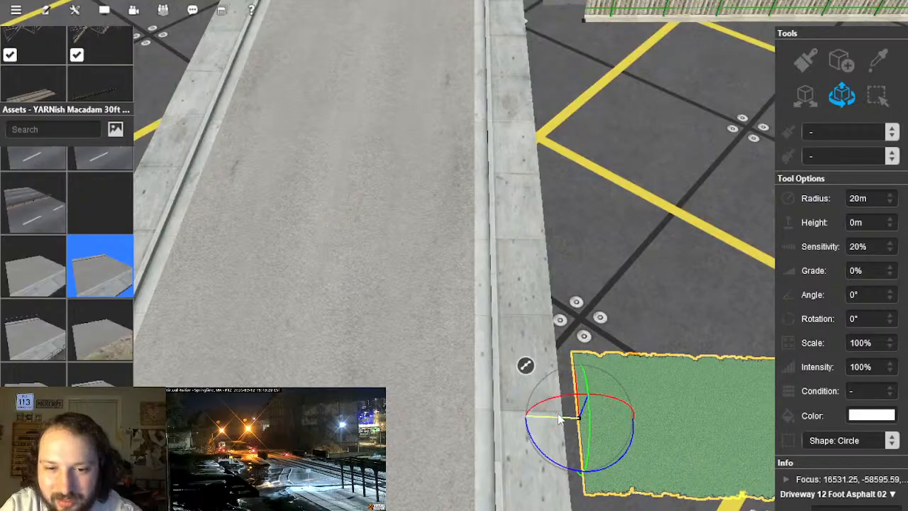
scroll(565, 397, down, 5)
right_drag(570, 354, 425, 259)
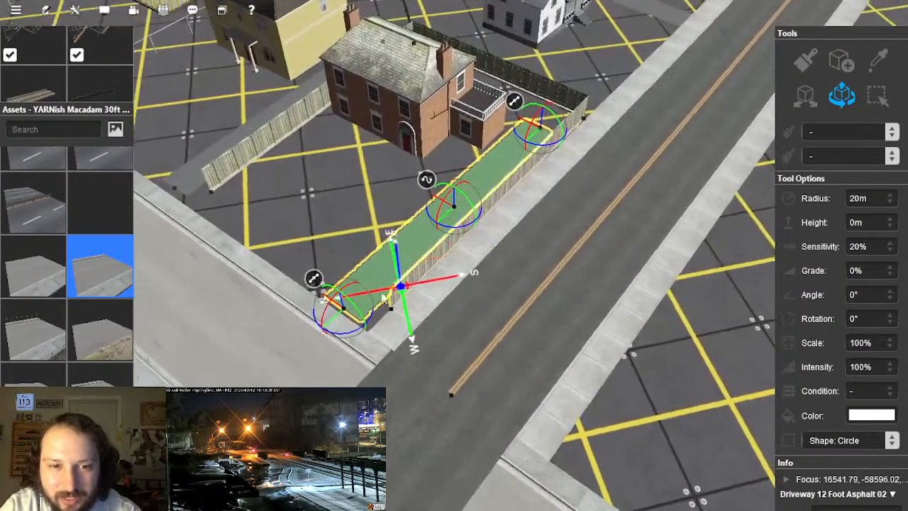
click(418, 259)
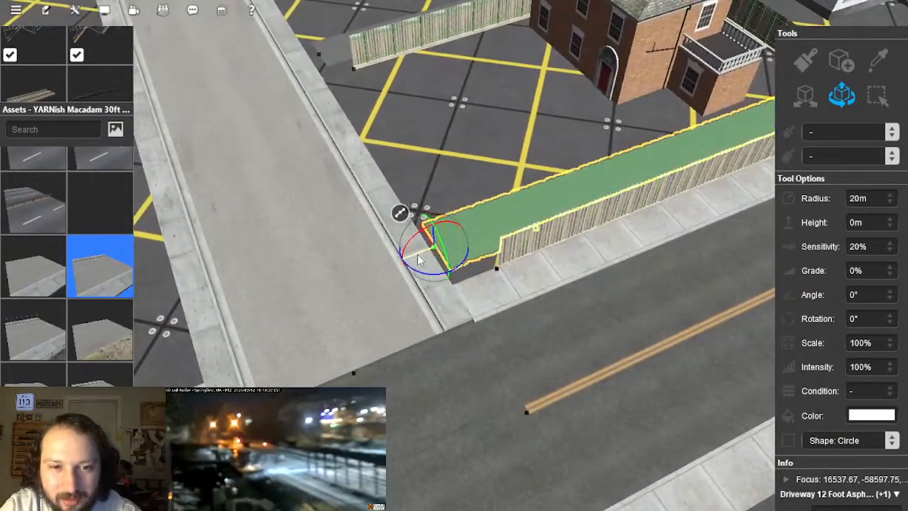
drag(413, 256, 408, 257)
Step: Extend the asphalt driveway behind the brick house's corrugated fence to meet the new street's sidewalk
click(431, 131)
right_drag(367, 71, 383, 203)
click(381, 205)
drag(355, 213, 338, 214)
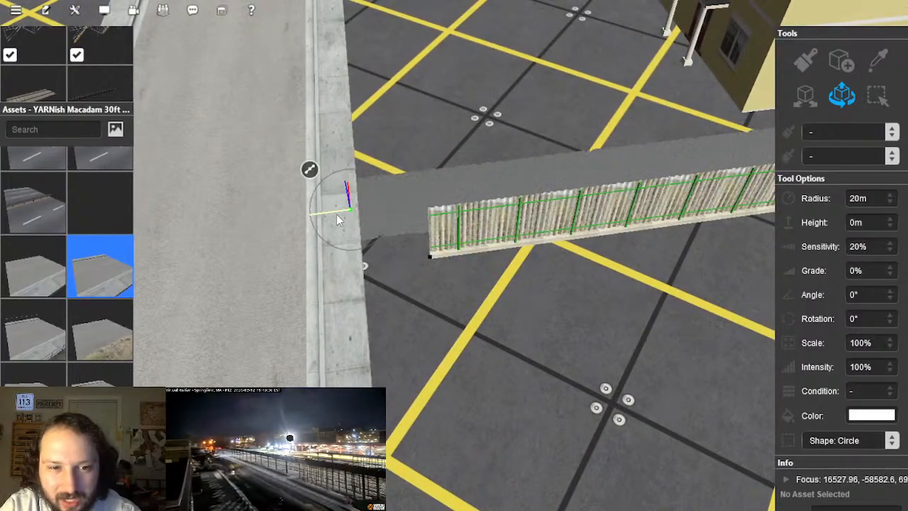
Step: Extend the asphalt driveway beside the brown-roofed house to the edge of the new street's sidewalk
right_drag(408, 164, 456, 271)
scroll(442, 177, down, 3)
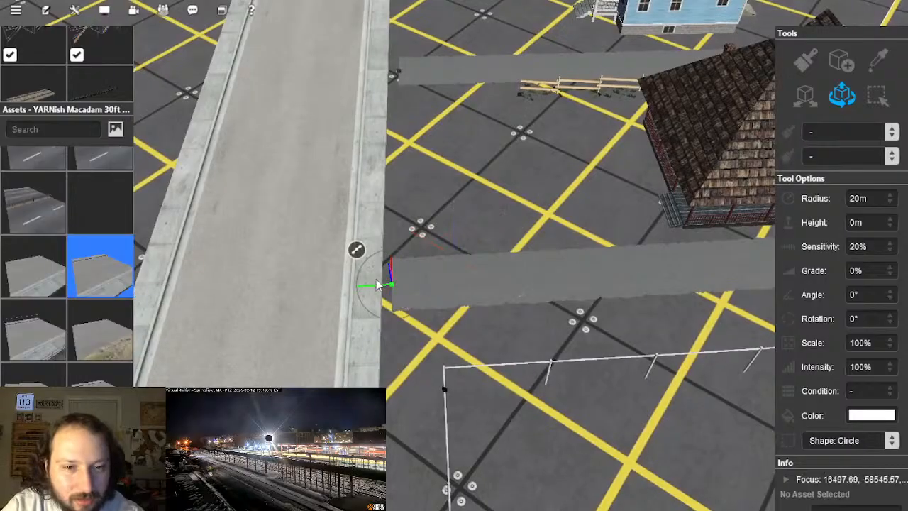
click(369, 285)
drag(370, 285, 380, 287)
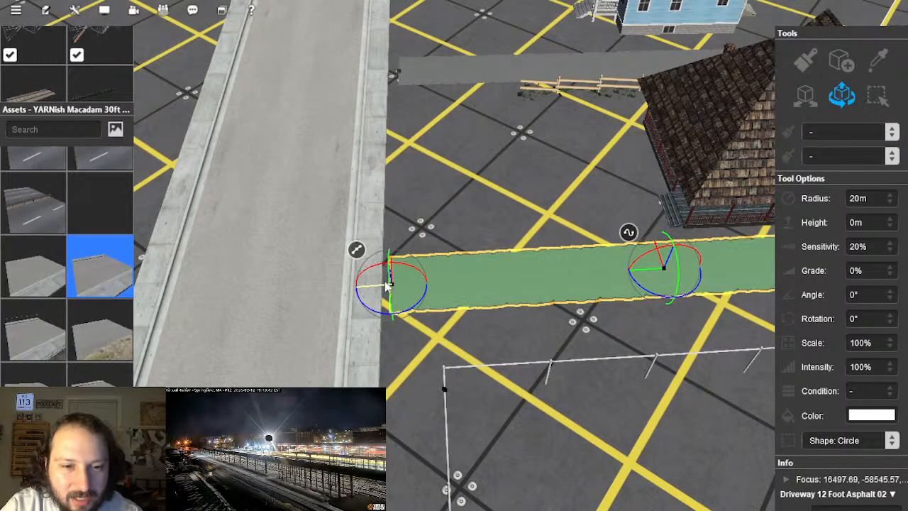
click(378, 291)
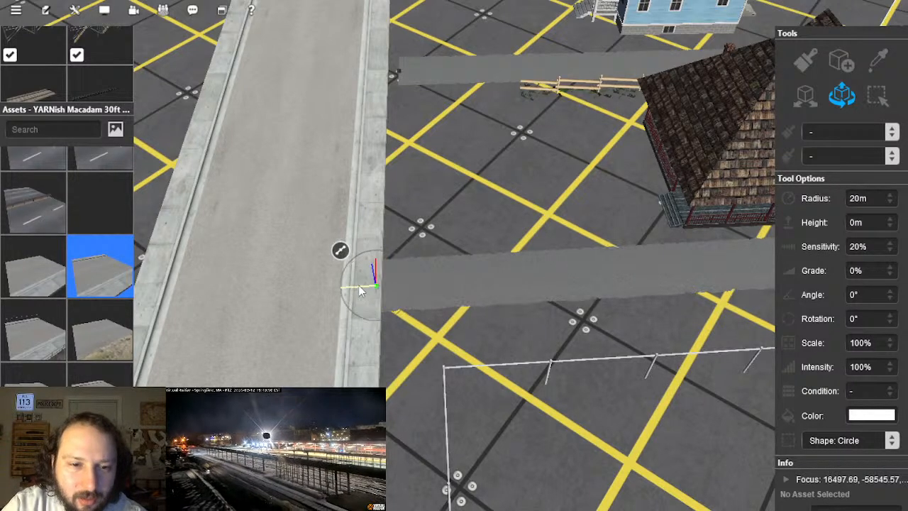
Step: Align the street ends of the next two asphalt driveways, by the blue and yellow houses, with the new street's sidewalk
right_click(403, 60)
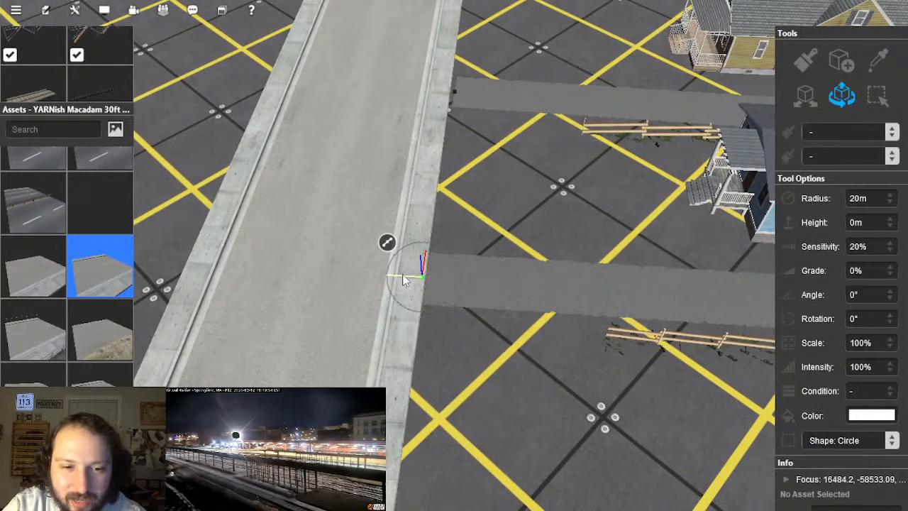
right_click(479, 109)
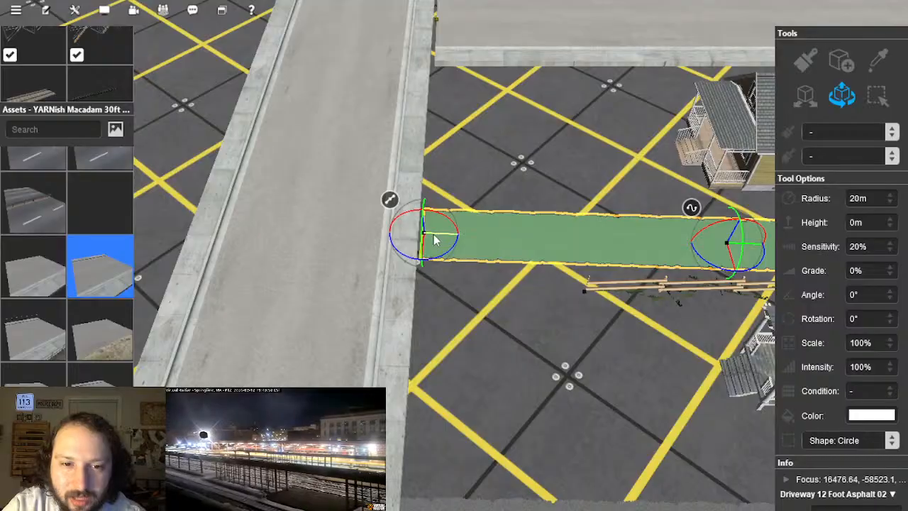
drag(432, 234, 427, 235)
Step: Delete the macadam street section between the inner crossroads and the next parallel cross street
scroll(426, 240, down, 6)
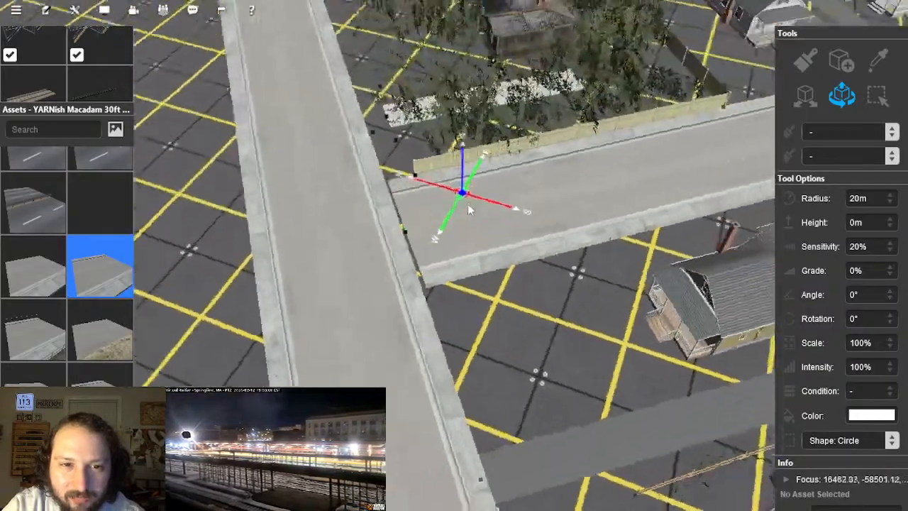
scroll(458, 241, up, 6)
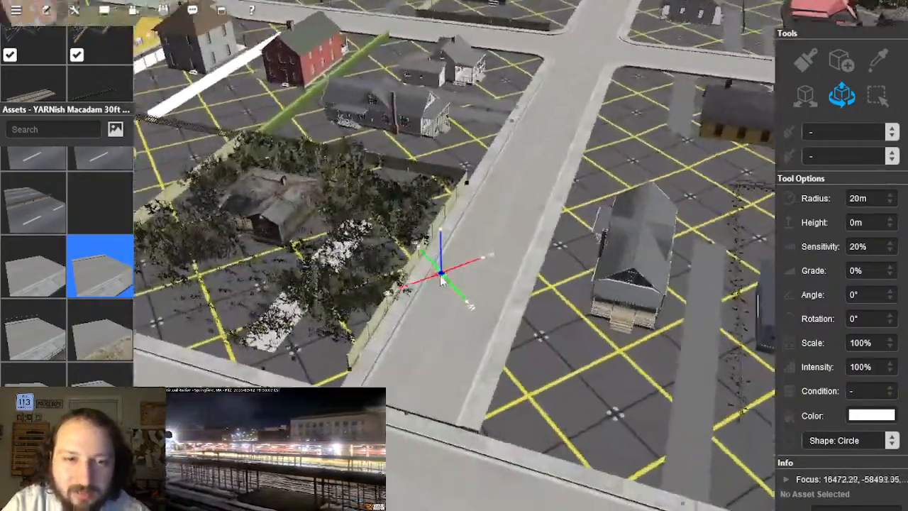
scroll(448, 269, down, 6)
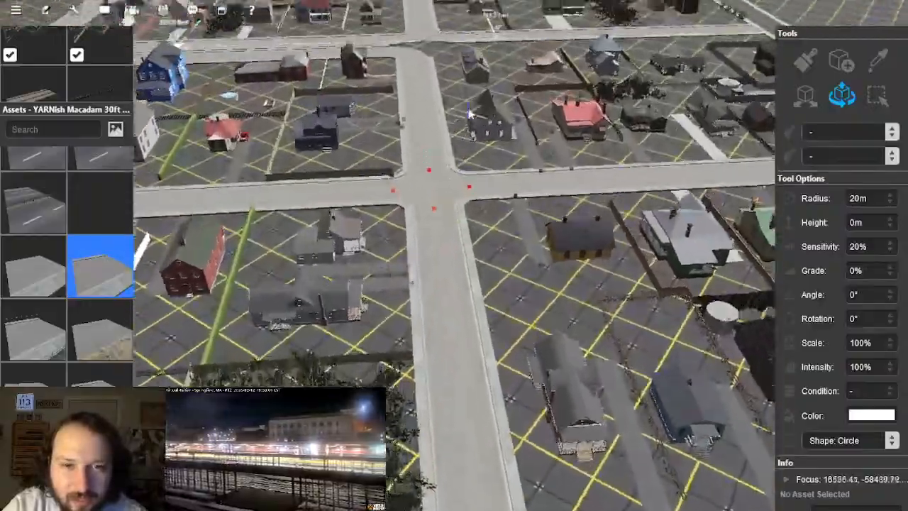
right_drag(469, 114, 445, 230)
scroll(450, 277, down, 4)
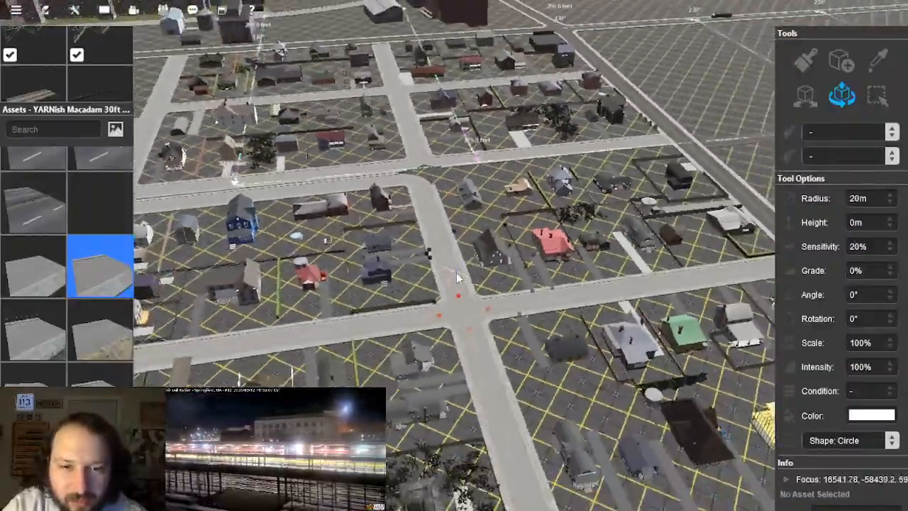
right_drag(458, 277, 434, 268)
right_drag(434, 211, 441, 178)
click(442, 179)
key(Delete)
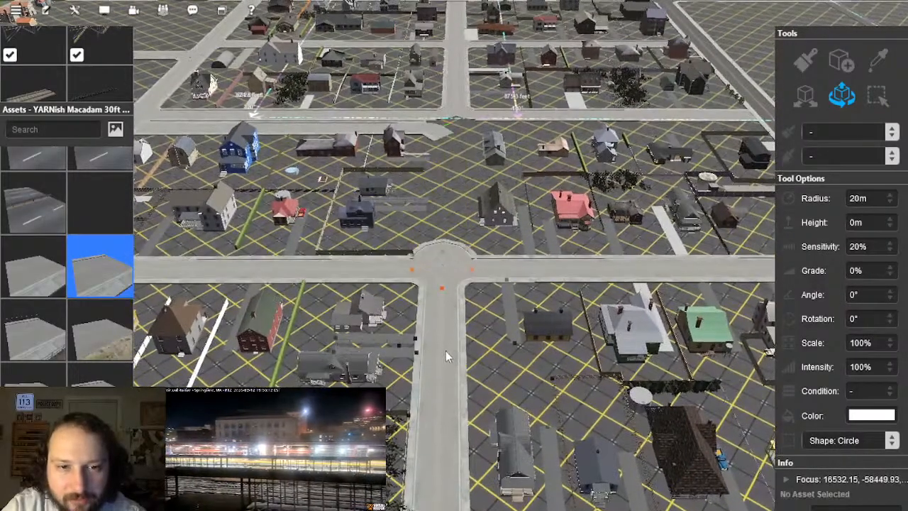
Step: Delete the macadam street section on the opposite side of the inner crossroads and the leftover curved connectors at that junction
click(443, 333)
key(Delete)
scroll(454, 266, up, 5)
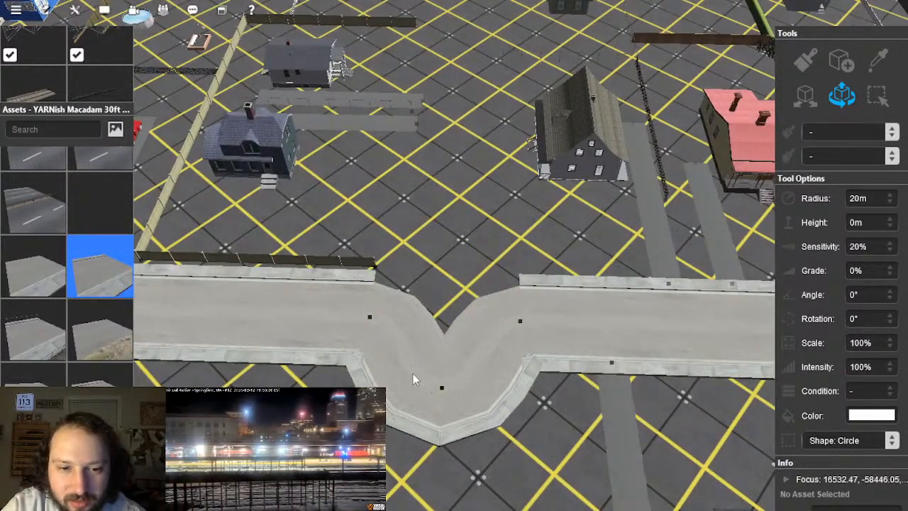
key(Delete)
key(Delete)
right_drag(465, 213, 465, 186)
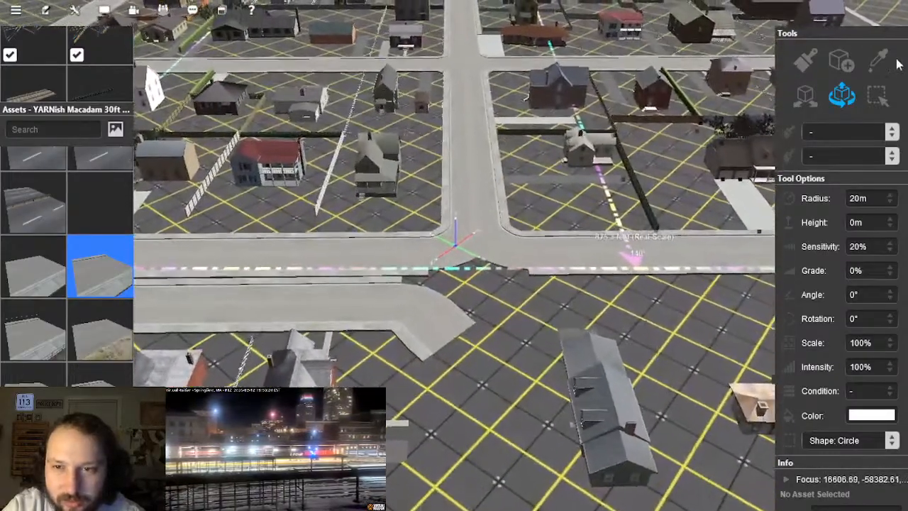
Step: Extend the new street past the blue and yellow houses until its end meets the sidewalk of the outer cross street
click(878, 61)
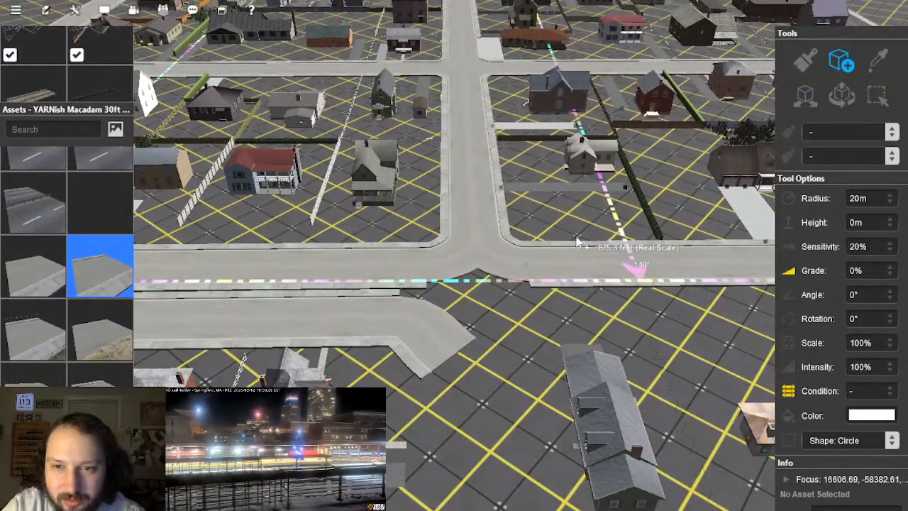
scroll(568, 247, up, 2)
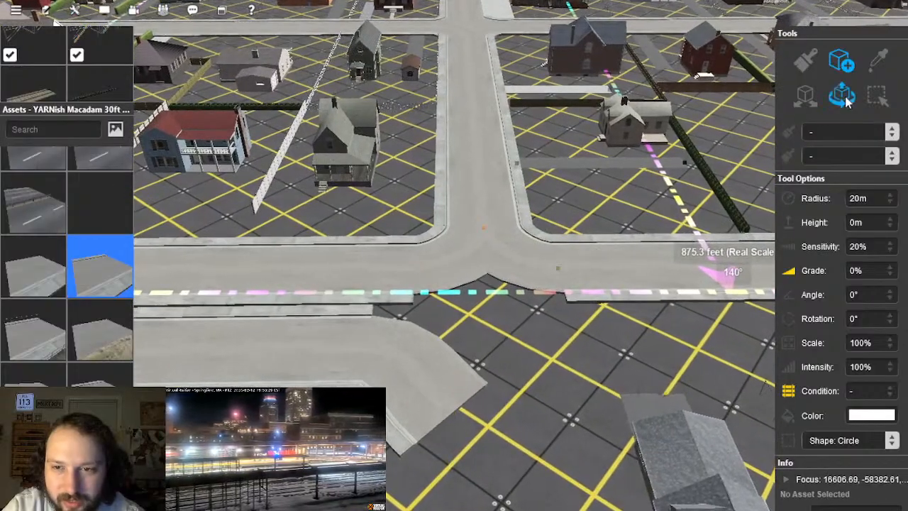
click(845, 98)
scroll(529, 255, up, 2)
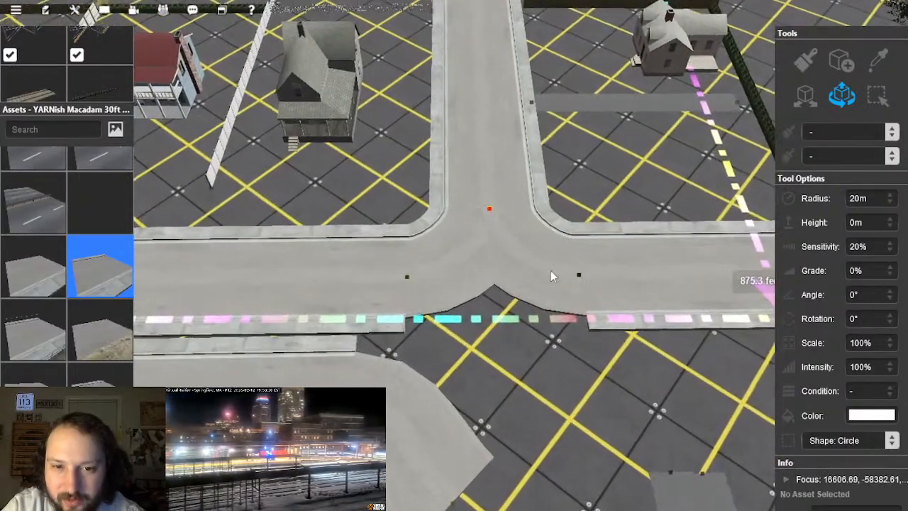
scroll(461, 266, up, 2)
click(460, 267)
right_drag(521, 249, 452, 379)
drag(453, 361, 466, 122)
right_click(536, 78)
right_click(381, 154)
right_click(506, 169)
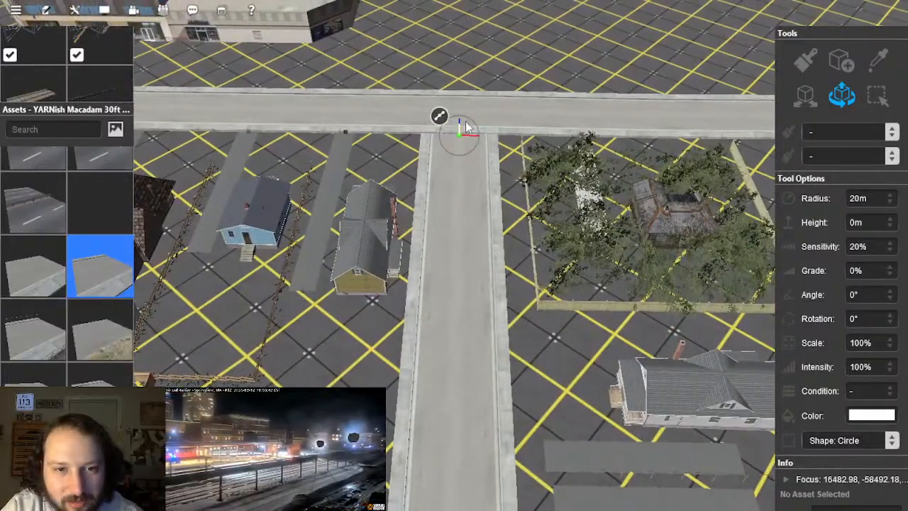
Step: Extend the street ends of the two asphalt driveways near the white house to the edge of the new street's sidewalk
right_drag(418, 291, 506, 267)
drag(419, 281, 399, 284)
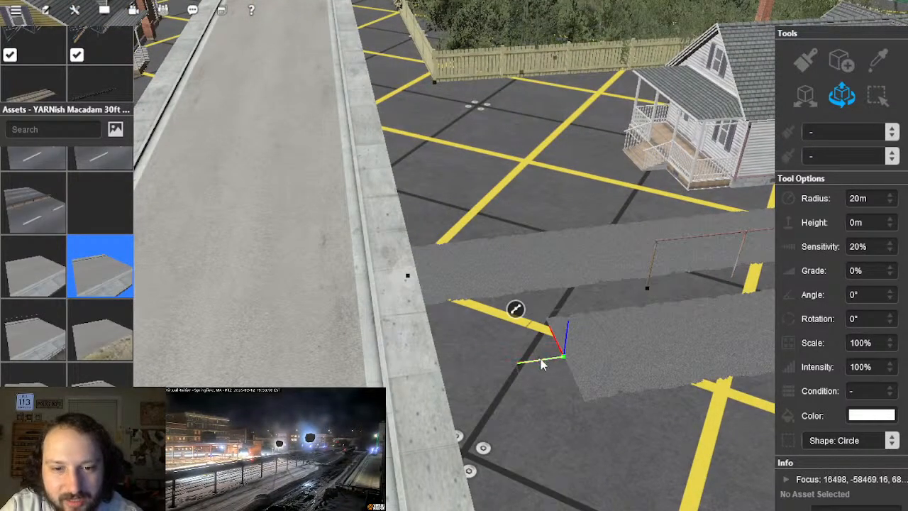
Step: Pull the two facing side-street ends back from the through street's sidewalks to leave room for a crossroads
right_drag(468, 247, 383, 255)
scroll(550, 273, down, 5)
click(365, 276)
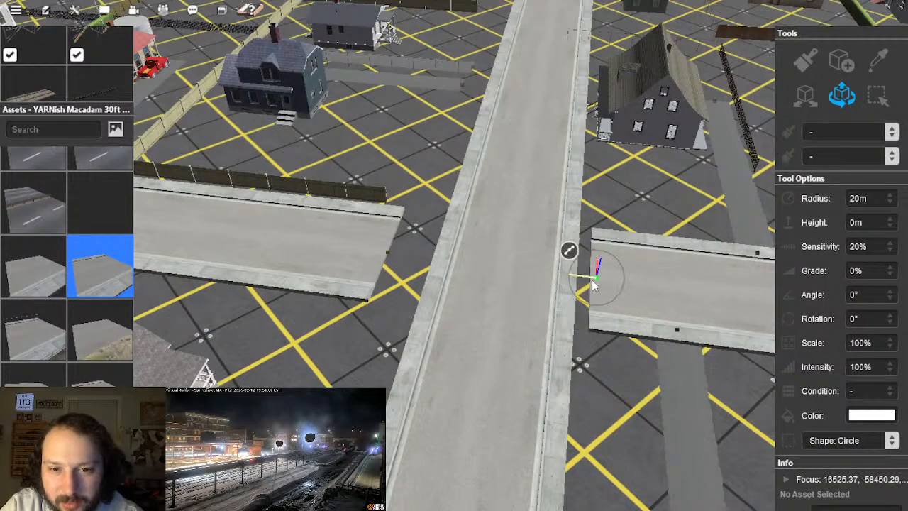
right_drag(571, 277, 474, 248)
scroll(515, 239, up, 2)
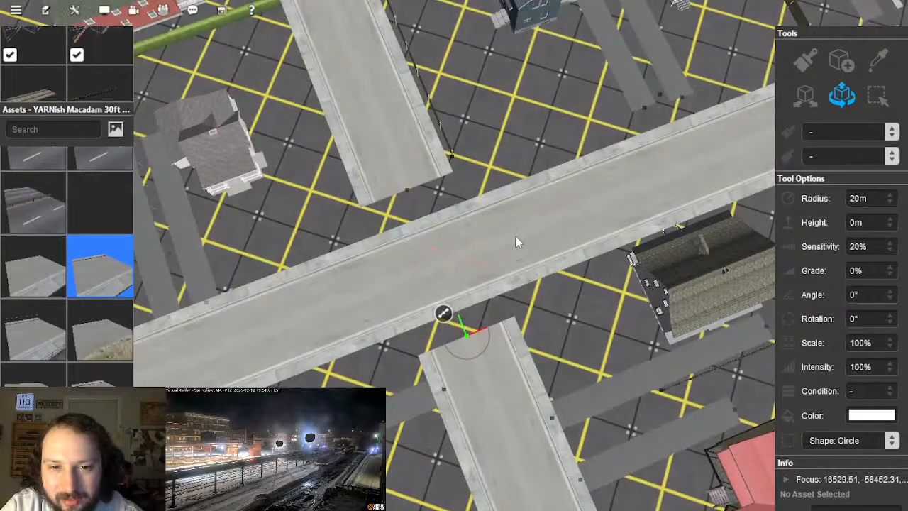
Step: Insert two spline points in the through street, one on each side of the crossing side streets
click(517, 238)
right_click(490, 213)
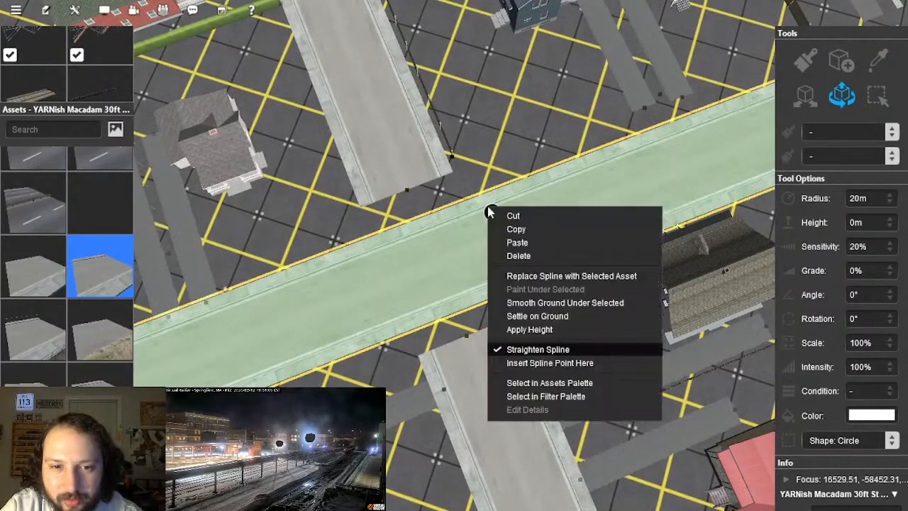
click(547, 366)
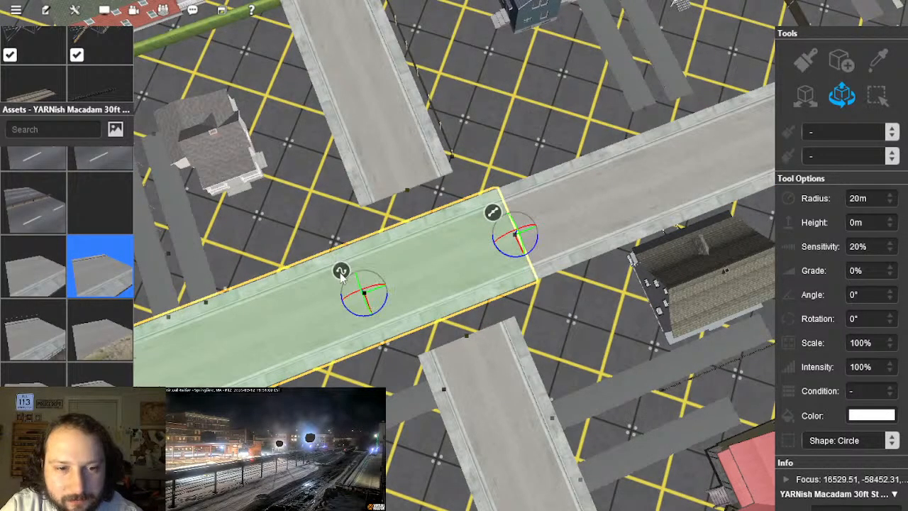
right_click(341, 275)
click(406, 429)
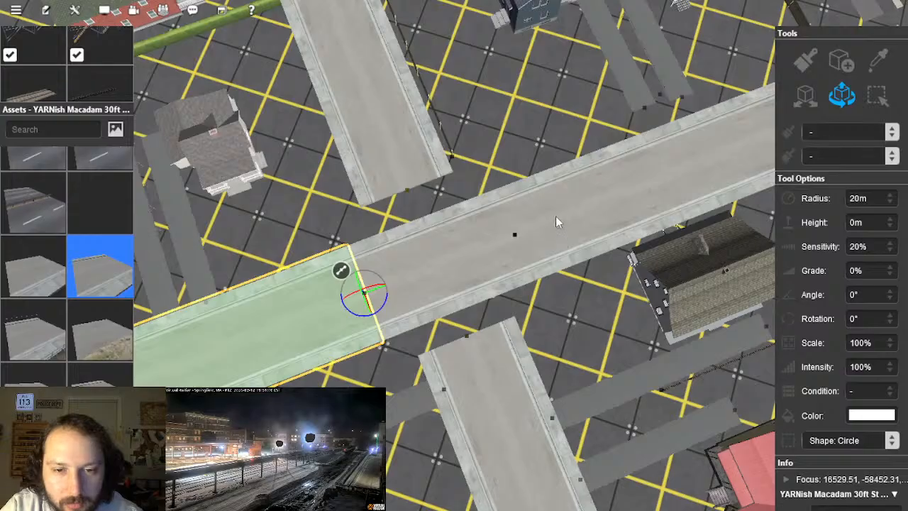
Step: Straighten the through street's section beyond the crossing and delete the middle section between the two side streets
click(557, 222)
right_click(534, 196)
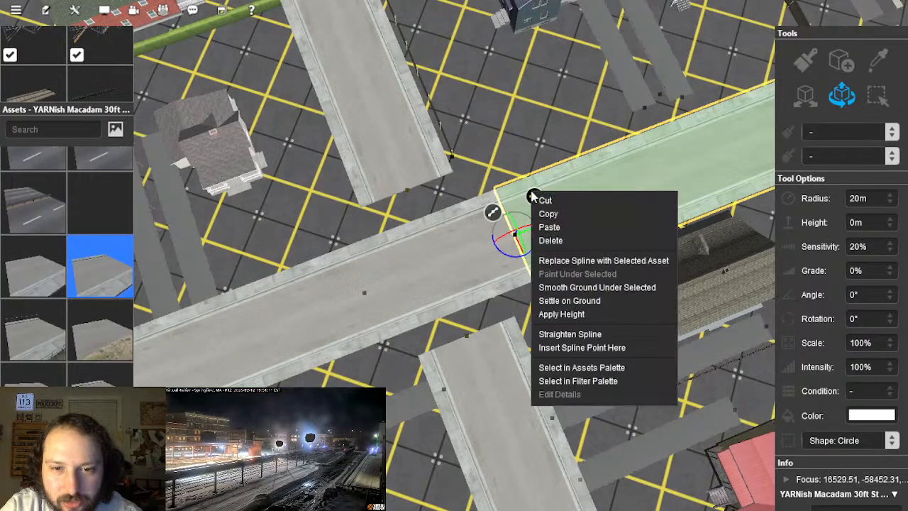
click(586, 335)
click(448, 267)
key(Delete)
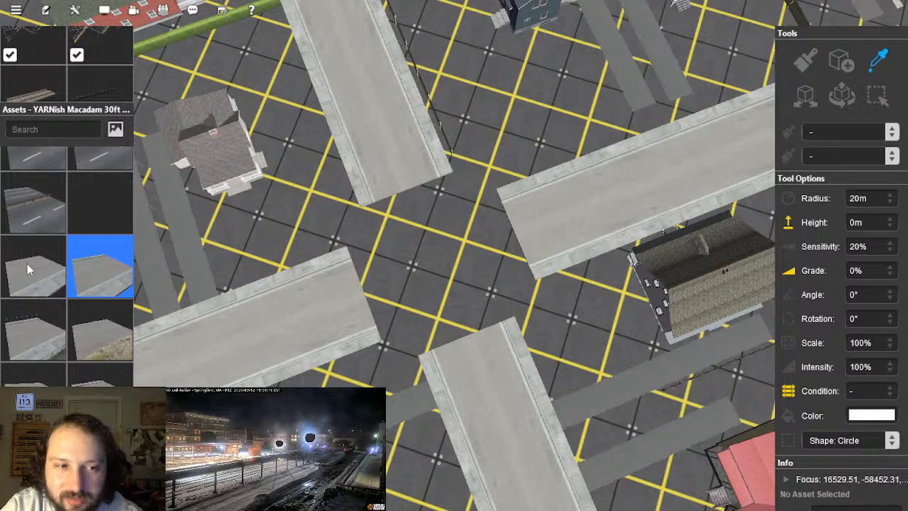
Step: Join the four street ends into a crossroads with curved macadam street pieces that have a sidewalk on one side
click(408, 192)
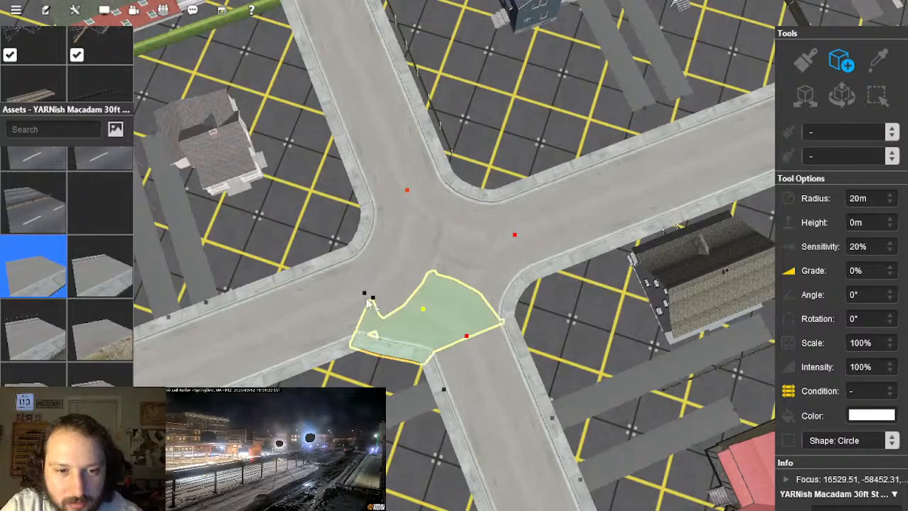
click(366, 292)
Step: Pull the side street's end, between the fenced tree lot and the houses, back from the outer street's sidewalk
scroll(366, 292, down, 4)
key(Left)
click(842, 106)
click(466, 234)
right_drag(467, 234, 527, 301)
key(Down)
scroll(480, 257, up, 3)
click(506, 289)
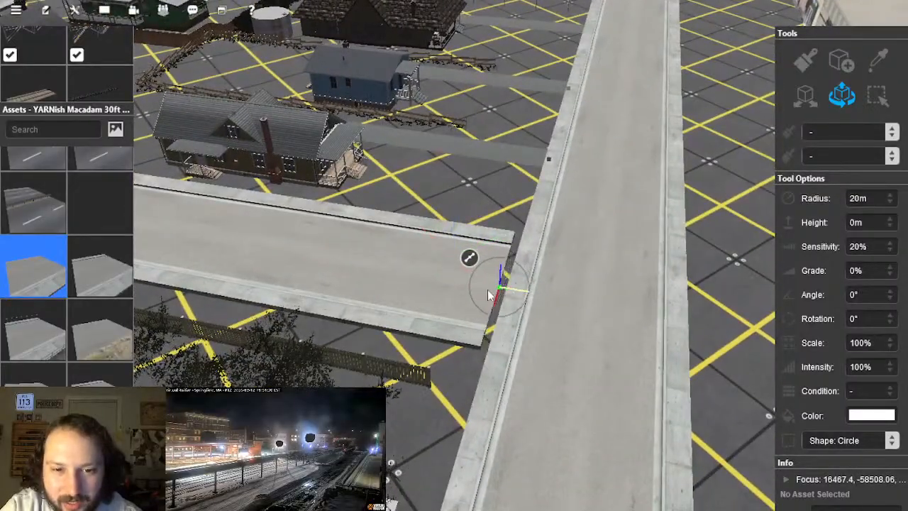
right_drag(508, 290, 451, 254)
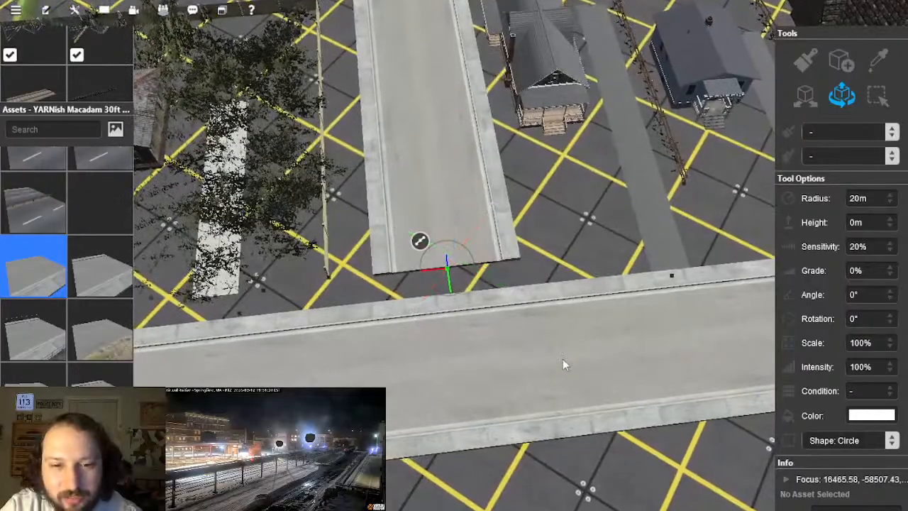
Step: Insert spline points in the outer street on both sides of the side street's end and straighten the section between them
click(568, 357)
click(539, 328)
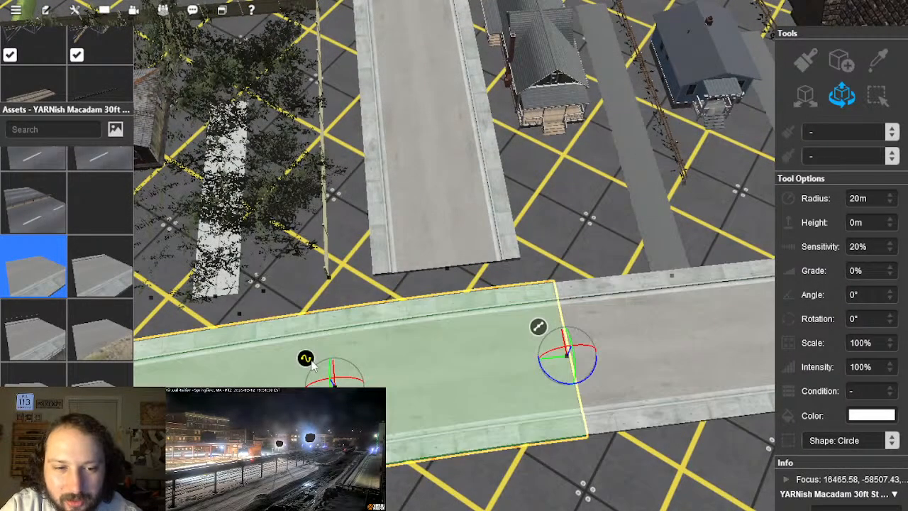
right_click(312, 363)
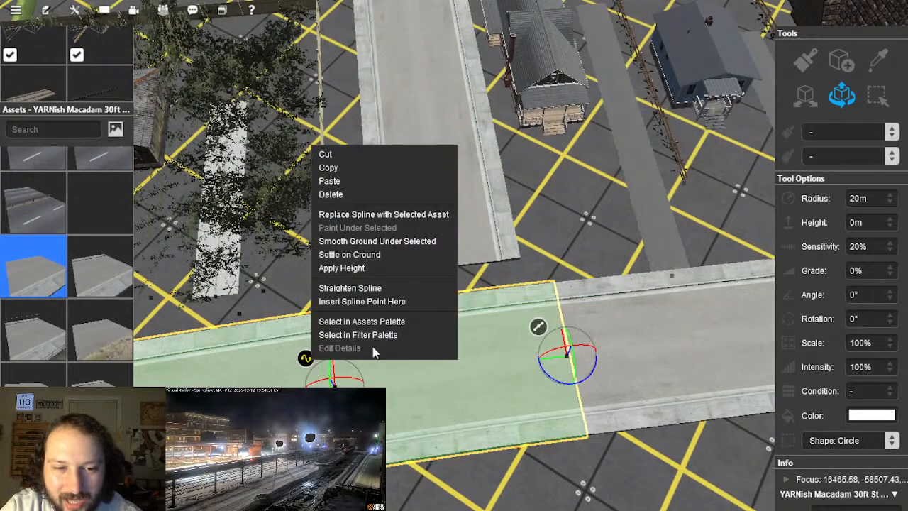
click(381, 289)
right_click(312, 362)
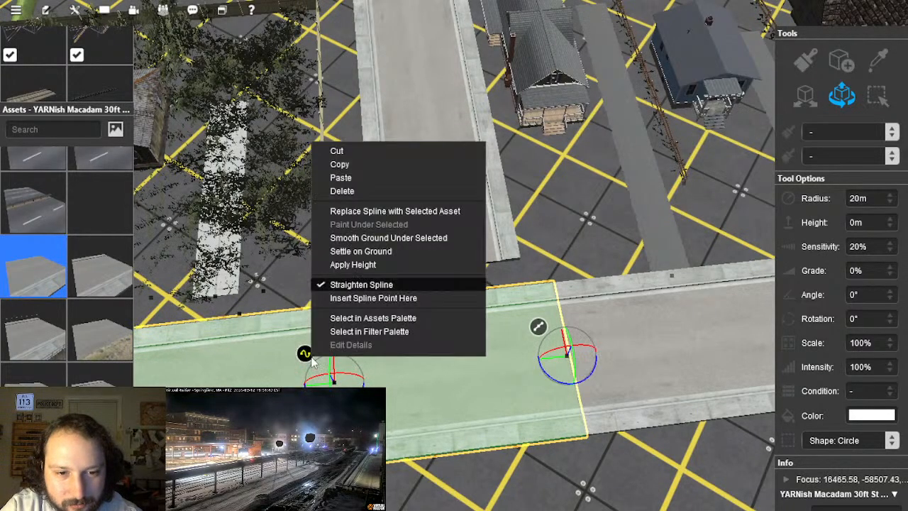
click(374, 298)
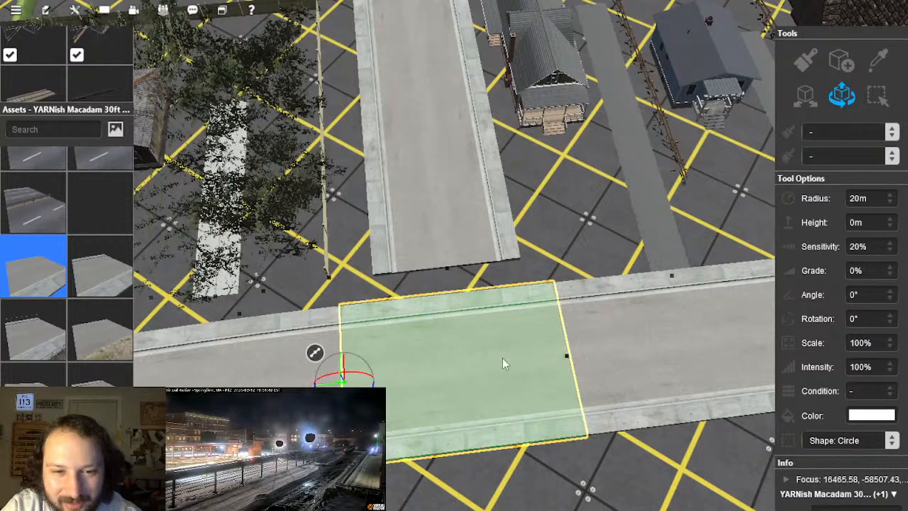
Step: Straighten the outer street's remaining section beside the tree lot and delete only the section in front of the side street
key(Delete)
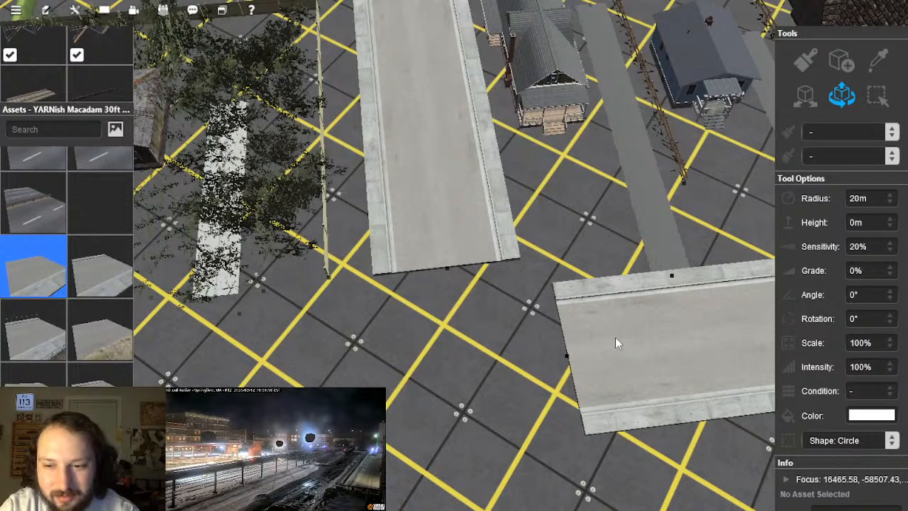
key(ctrl+z)
click(256, 368)
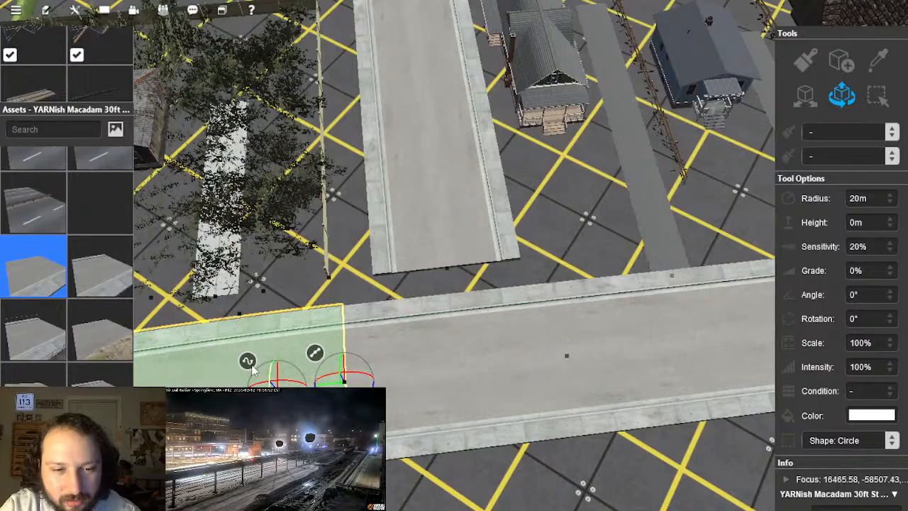
right_click(261, 364)
click(307, 304)
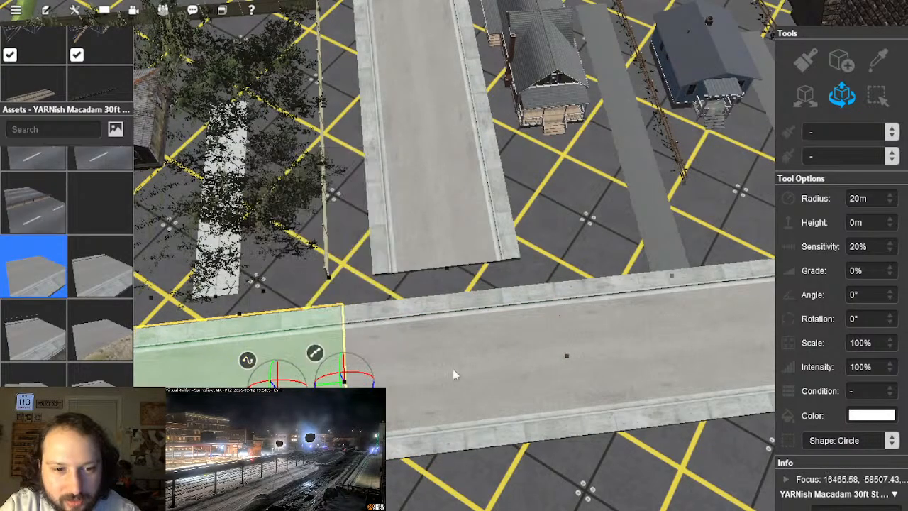
drag(477, 377, 501, 364)
key(Delete)
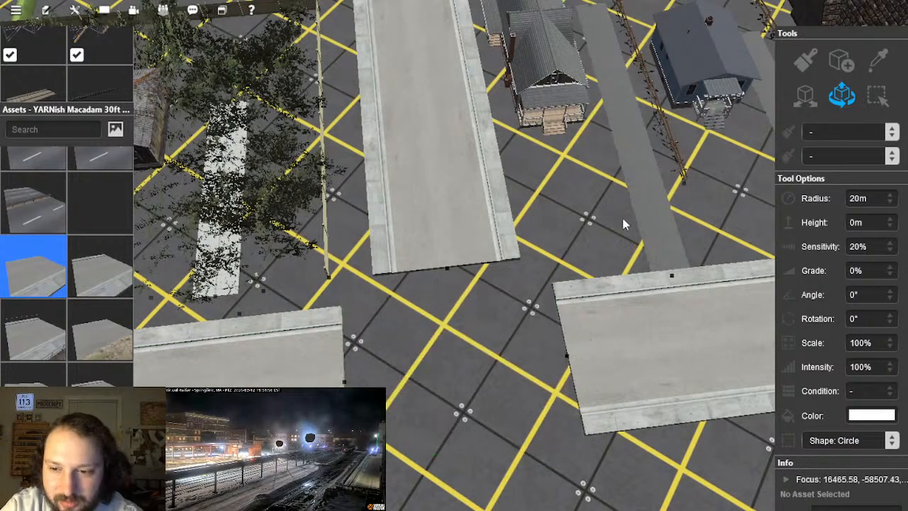
Step: Build the T junction at the outer street with one-sided-sidewalk macadam pieces, curving into the side street and running straight across
click(708, 342)
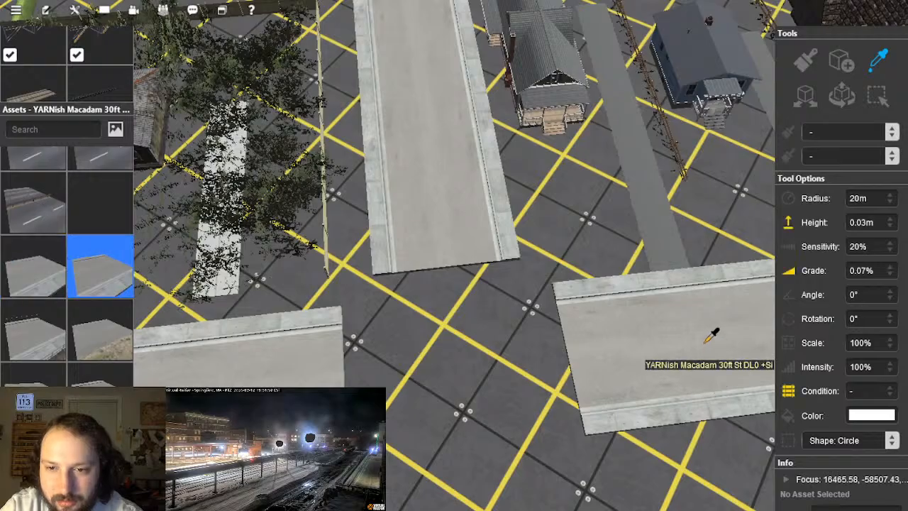
click(53, 277)
click(477, 383)
drag(475, 378, 344, 383)
scroll(456, 358, down, 3)
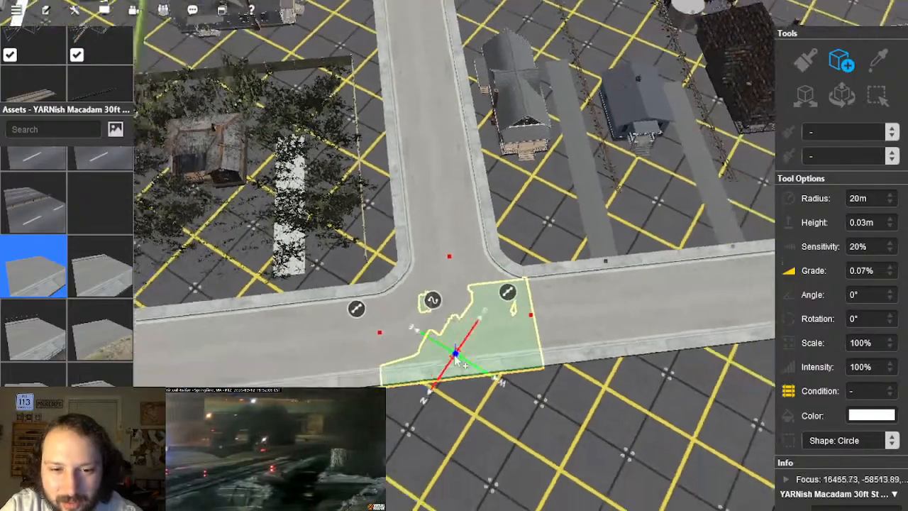
Step: Examine the driveway ends along the outer street beside the rebuilt T junction
key(Left)
key(Down)
click(841, 96)
click(465, 298)
scroll(477, 277, down, 4)
key(Left)
right_click(452, 237)
scroll(452, 255, up, 5)
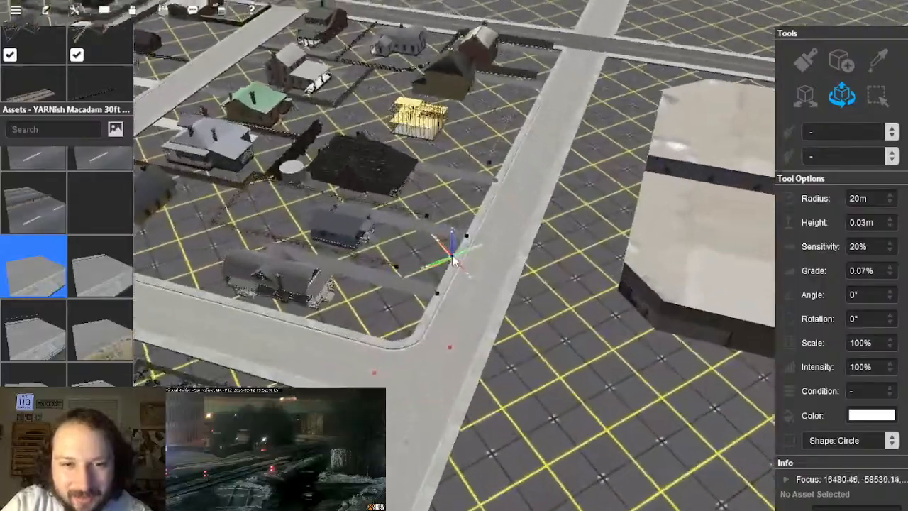
key(Left)
key(Down)
Step: Align the street end of the fence bordering the overgrown tree lot with the edge of the outer street's sidewalk
scroll(453, 259, down, 3)
right_click(433, 359)
right_click(458, 369)
right_click(458, 370)
scroll(468, 251, up, 3)
key(Up)
right_click(463, 209)
right_click(441, 186)
scroll(435, 231, up, 3)
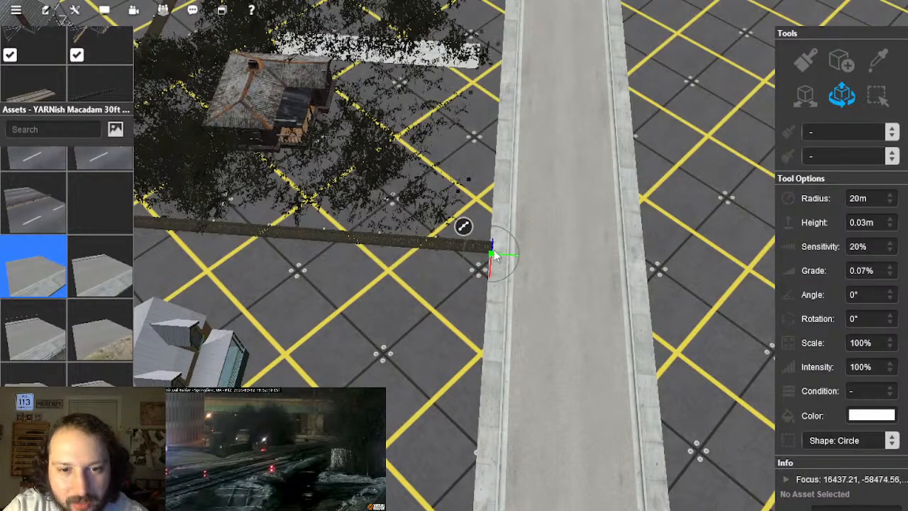
Step: Extend the long brown house's side fence, on the side facing the large grey-roofed house, towards the outer street's sidewalk
right_drag(415, 337, 464, 282)
key(Down)
key(Left)
key(Right)
scroll(454, 291, down, 4)
right_click(442, 299)
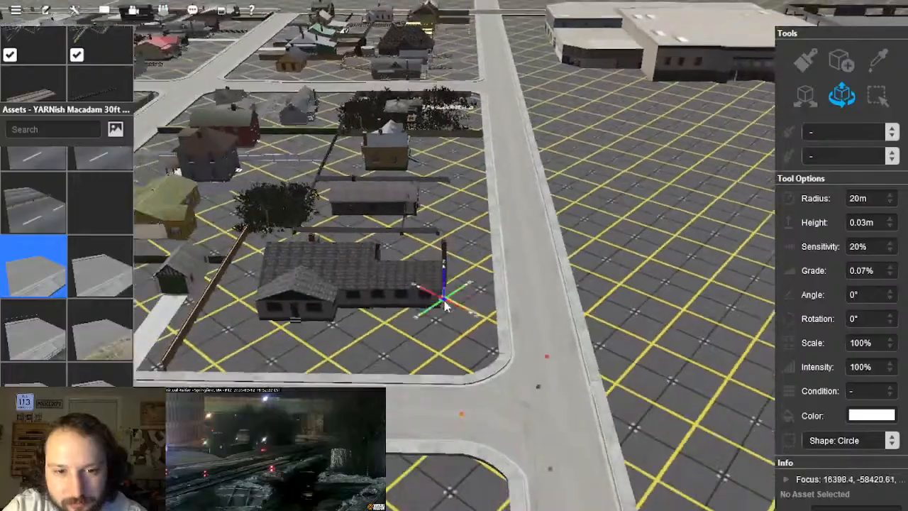
key(Right)
right_click(460, 219)
scroll(474, 239, up, 4)
scroll(490, 257, up, 3)
right_click(495, 265)
key(Right)
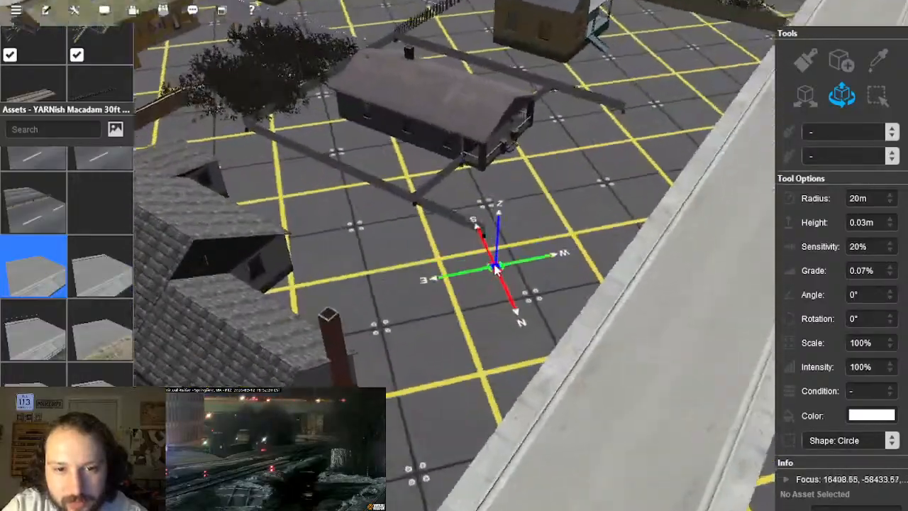
right_click(441, 240)
click(403, 268)
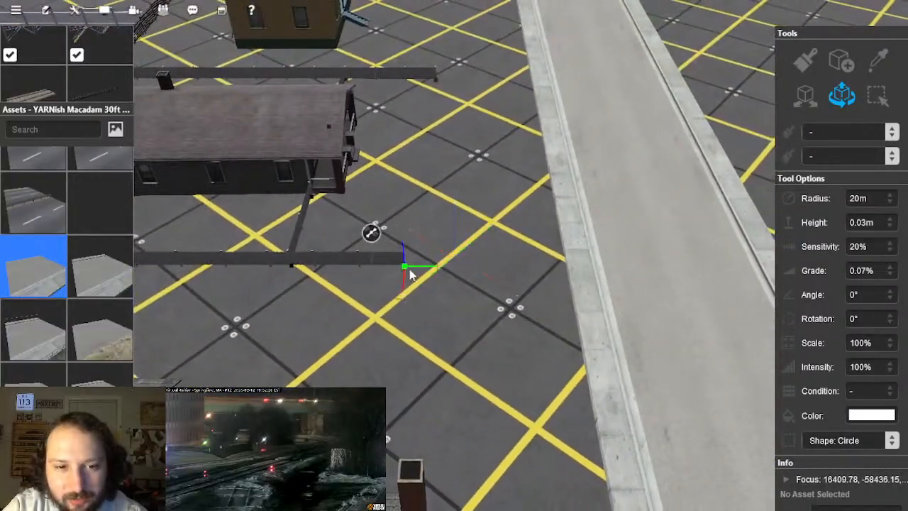
Step: Extend the fence on the opposite side of the long brown house towards the outer street's sidewalk
right_click(496, 163)
key(Right)
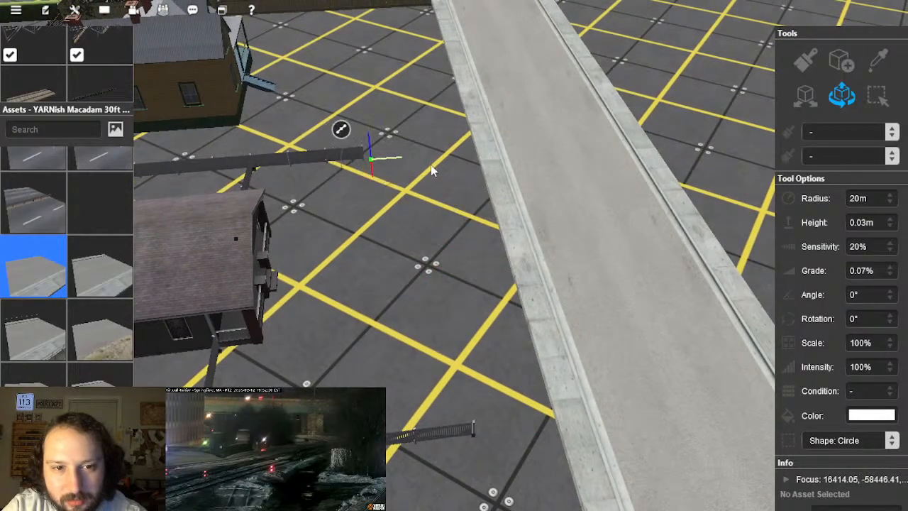
scroll(429, 260, down, 5)
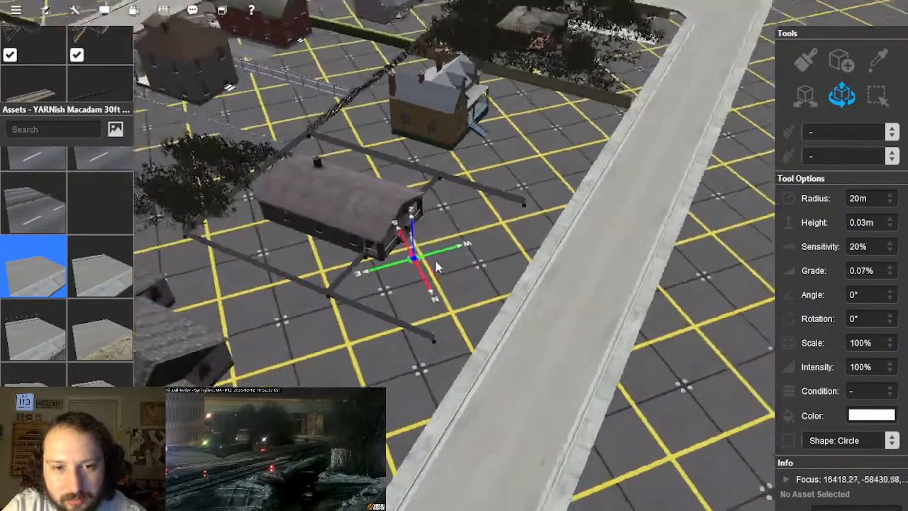
Step: Shift the fence between the side street and the lit-porch corner house's driveway inward, away from the side street's sidewalk
scroll(460, 270, down, 2)
key(Left)
key(s)
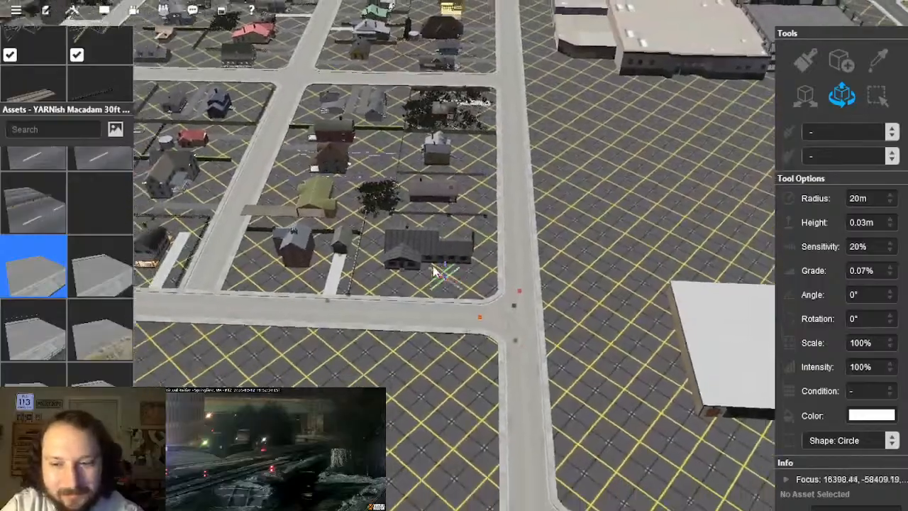
key(a)
key(Right)
key(Right)
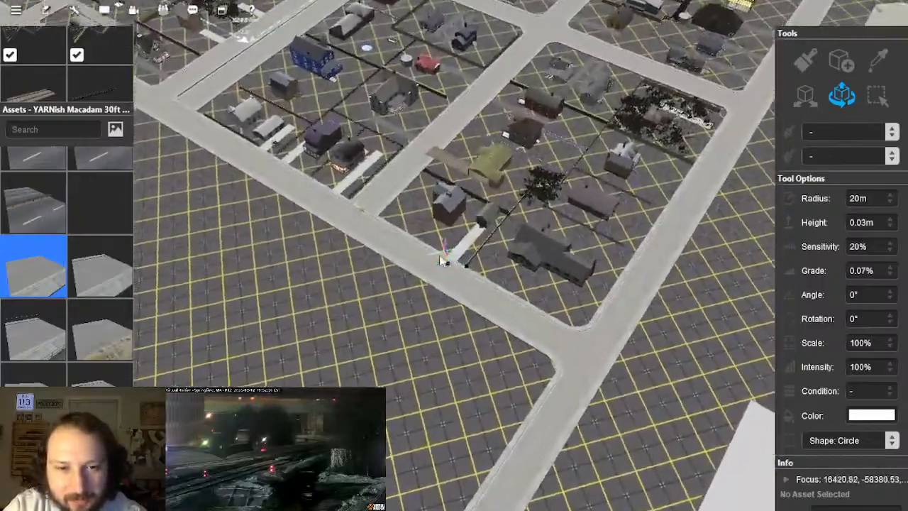
scroll(381, 163, up, 2)
scroll(379, 163, up, 2)
key(Left)
scroll(454, 261, up, 2)
key(Right)
key(Down)
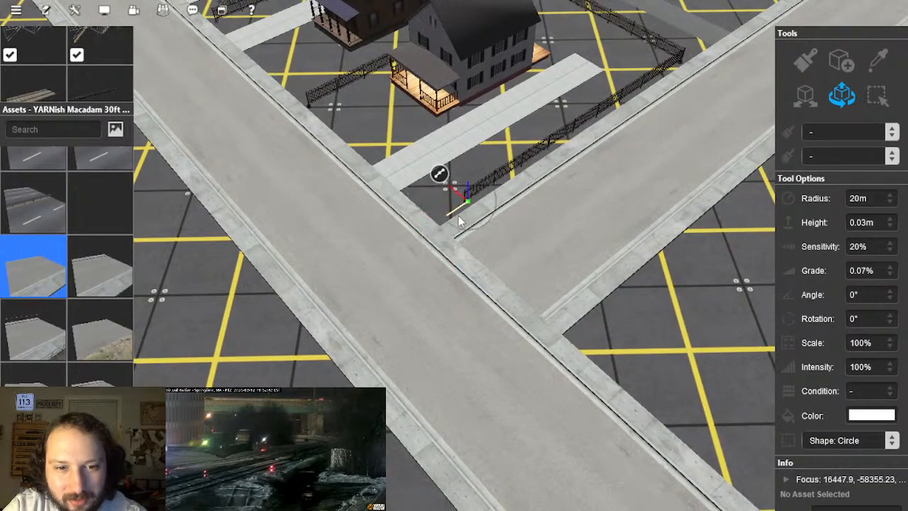
key(Left)
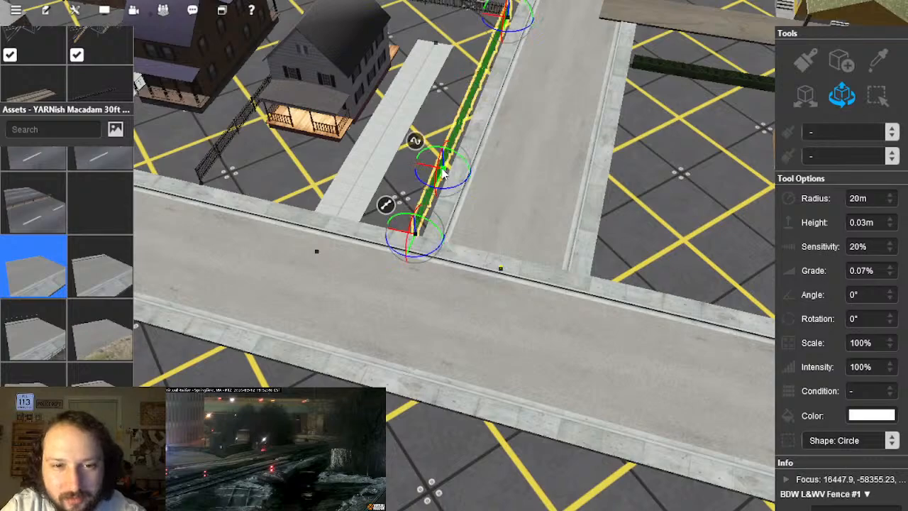
right_click(443, 172)
key(Left)
key(Down)
drag(454, 284, 407, 284)
right_click(479, 135)
key(Up)
scroll(465, 107, up, 3)
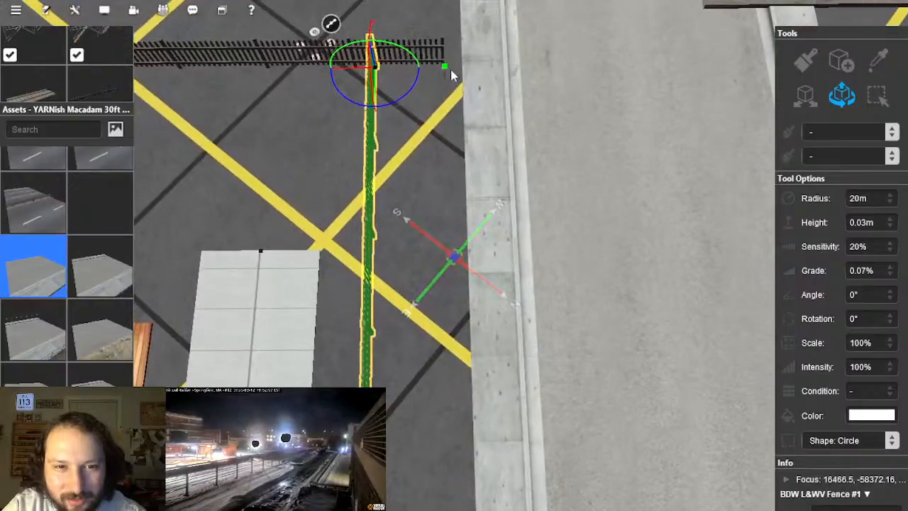
Step: Connect the back fence's street end to the rear corner of the corner house's roadside fence, and separate the splines at that corner
click(445, 68)
drag(450, 73, 387, 68)
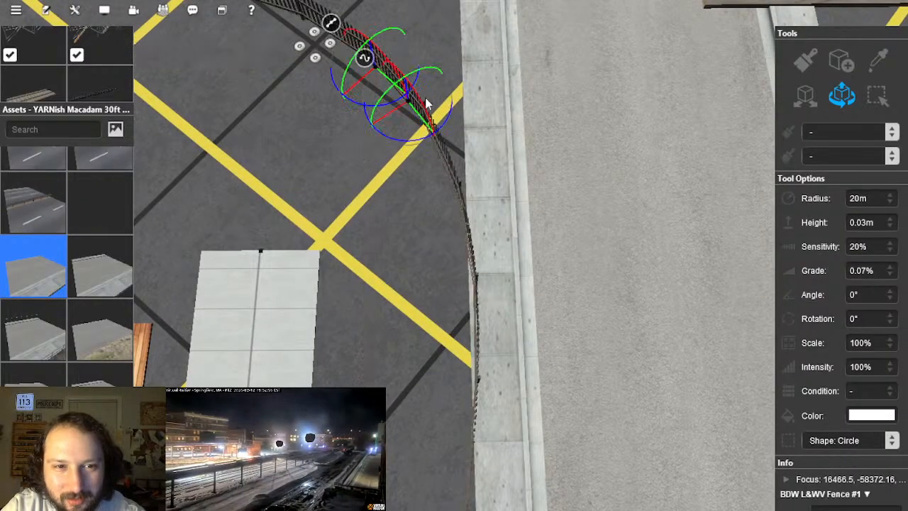
right_click(373, 65)
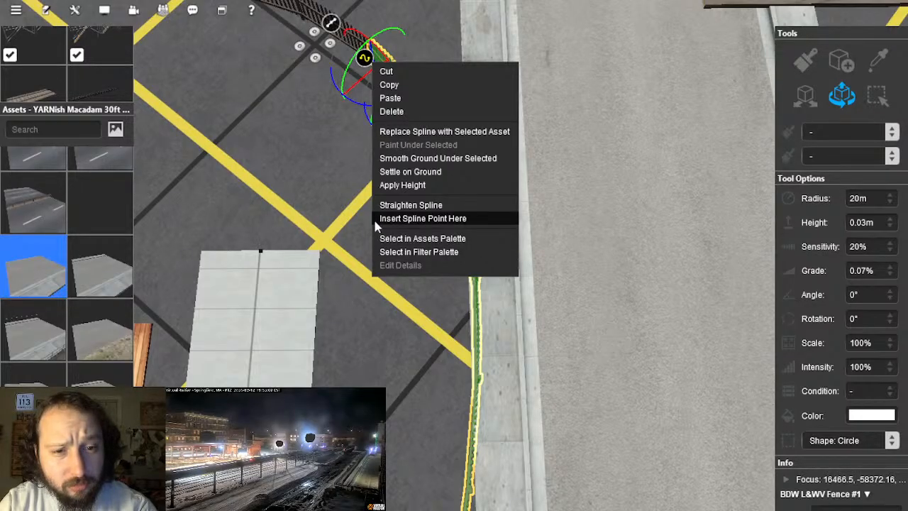
click(330, 180)
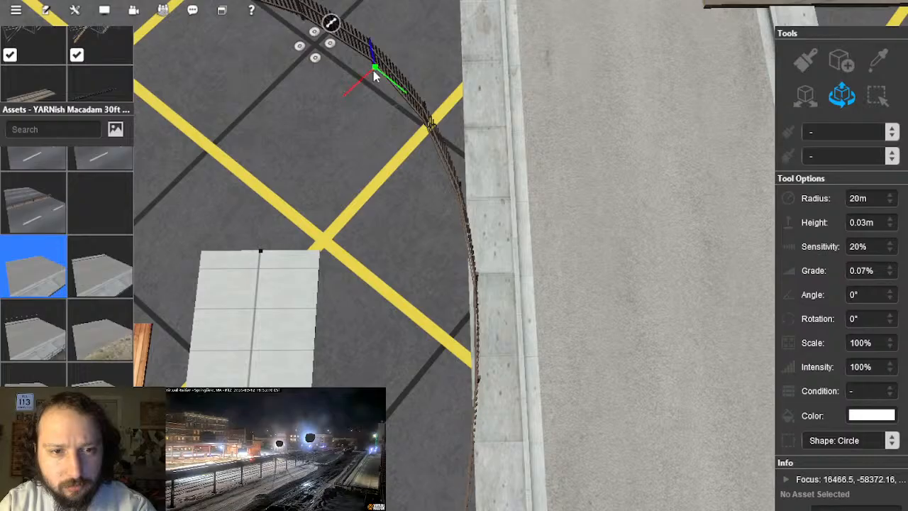
right_click(339, 26)
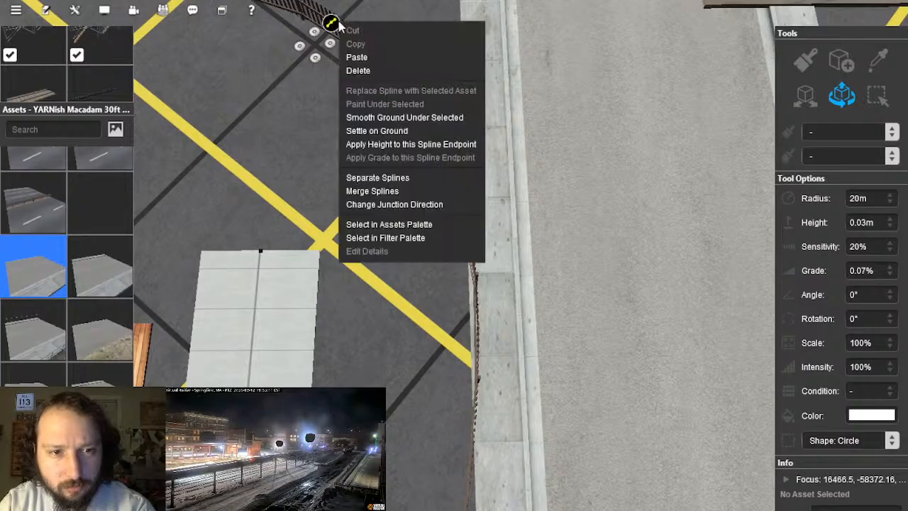
click(412, 177)
Step: Extend the hedge between the grey-roofed house and the red-roofed house to the edge of the street's sidewalk
scroll(488, 262, down, 5)
middle_drag(489, 263, 449, 263)
right_drag(449, 263, 490, 238)
click(488, 239)
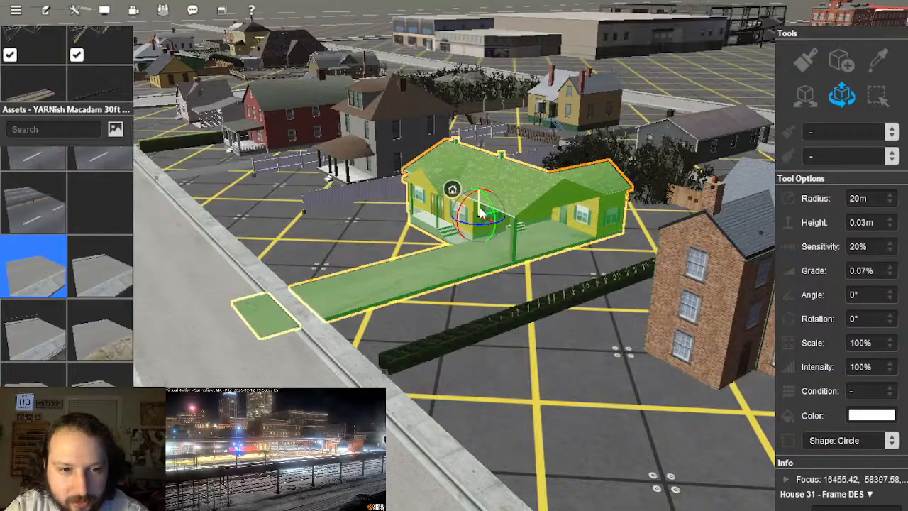
right_drag(358, 246, 369, 202)
scroll(419, 198, down, 3)
scroll(398, 212, up, 4)
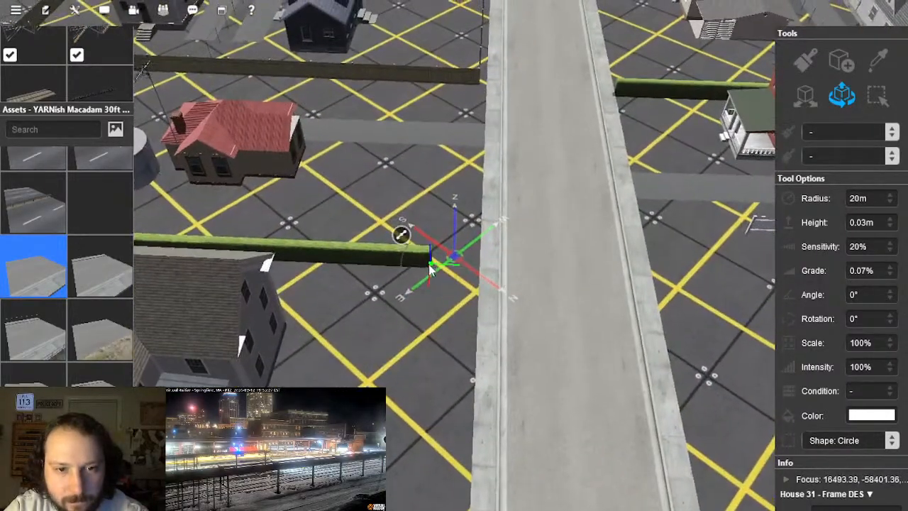
drag(429, 265, 489, 276)
Step: Adjust the street end of the next yard boundary along the same street to meet the sidewalk
right_drag(509, 345, 463, 227)
scroll(514, 320, down, 3)
scroll(463, 226, up, 3)
mouse_move(408, 259)
drag(417, 260, 357, 277)
Step: Insert spline points in the outer street on both sides of the side street's end and delete the road section between them
right_drag(357, 277, 827, 121)
right_drag(411, 146, 597, 212)
click(591, 210)
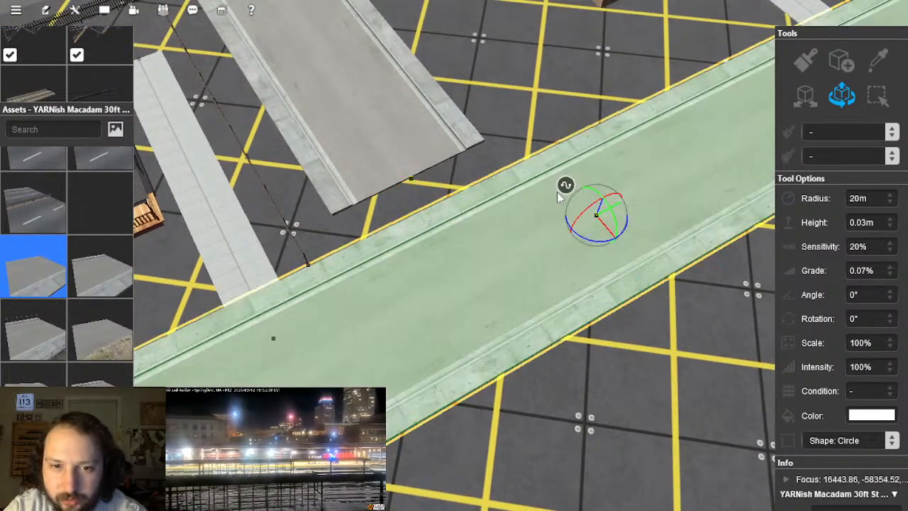
right_click(580, 189)
click(626, 345)
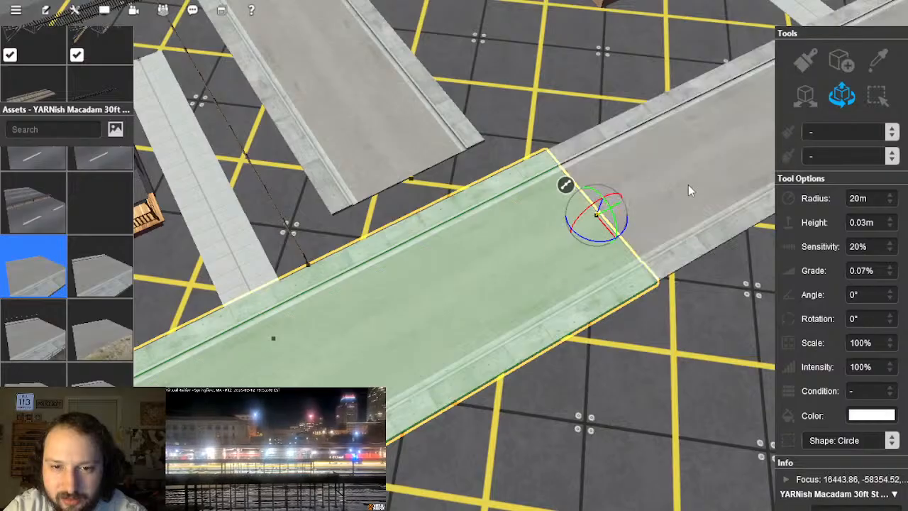
click(675, 179)
right_click(644, 143)
click(675, 298)
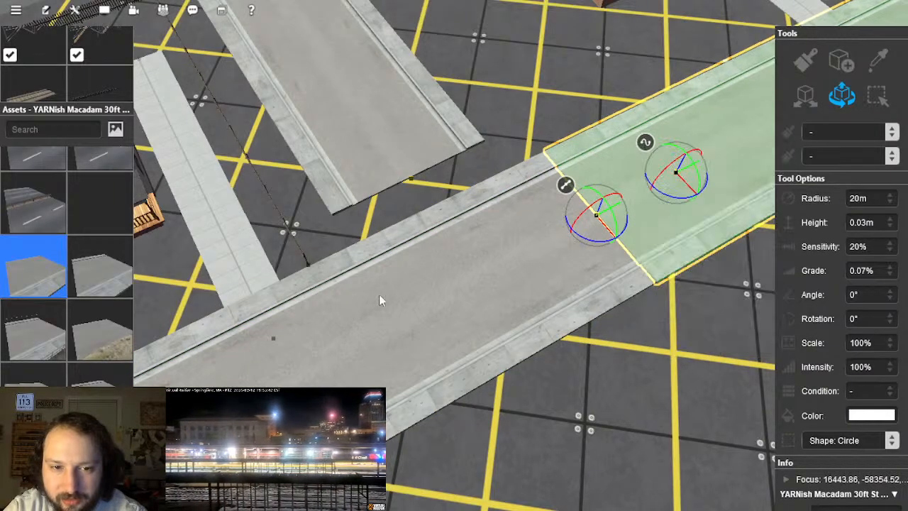
click(345, 353)
right_click(309, 325)
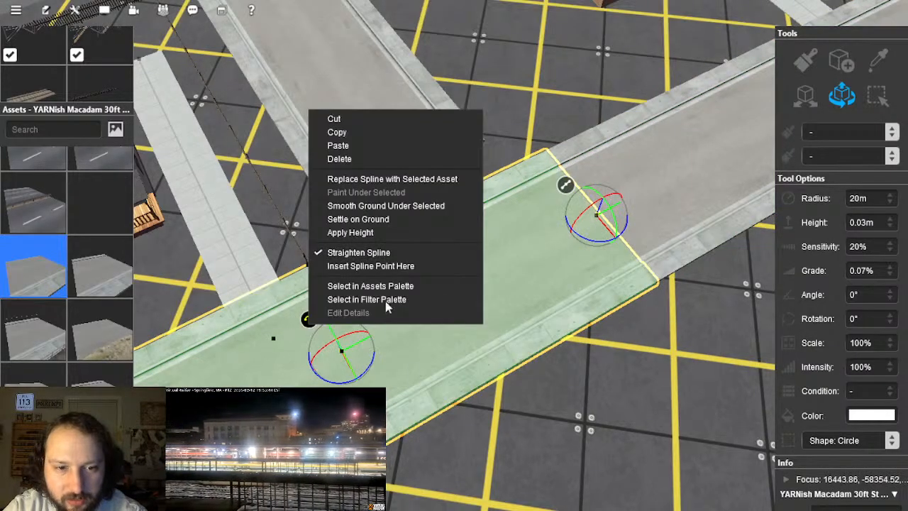
click(371, 266)
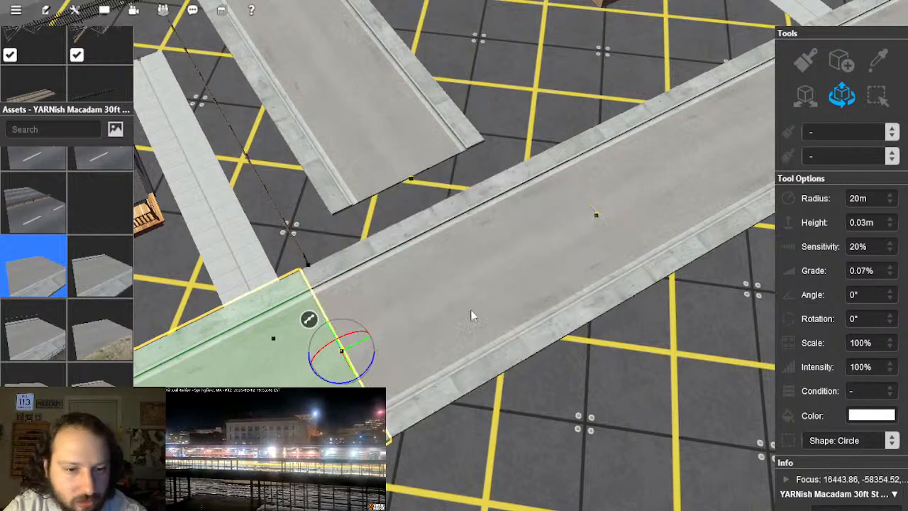
key(Delete)
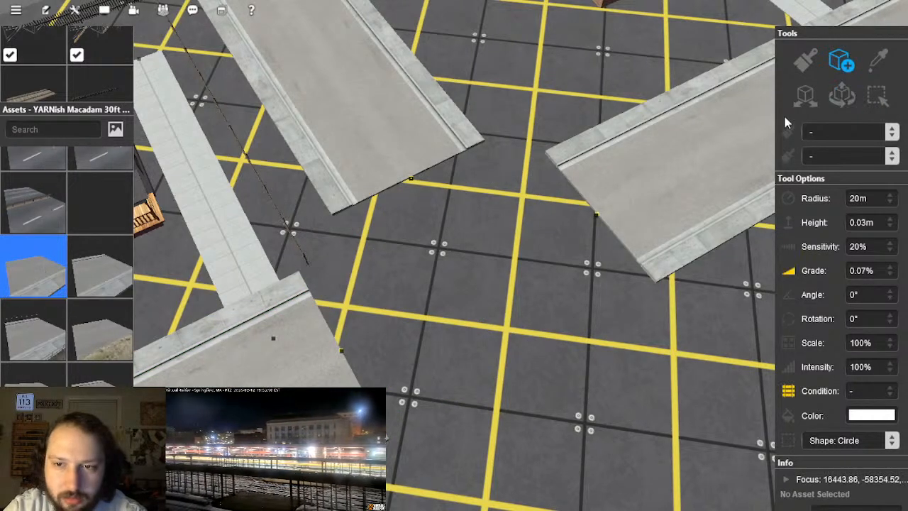
Step: Rebuild the T junction with road pieces joining the side street's end to both cut ends of the outer street
mouse_move(413, 183)
mouse_down()
mouse_move(497, 203)
mouse_move(582, 239)
mouse_move(595, 226)
mouse_move(342, 363)
mouse_move(417, 226)
mouse_move(426, 186)
mouse_up()
scroll(511, 230, down, 4)
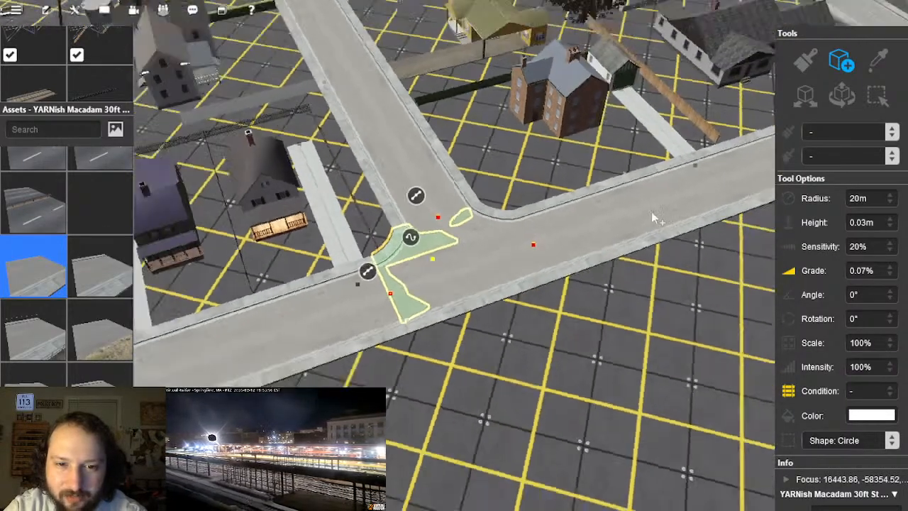
right_drag(603, 230, 752, 185)
click(843, 95)
click(498, 317)
Step: Pull the overlapping end of the parallel street beside the blue house's block back from the outer street
right_drag(499, 318, 419, 271)
scroll(434, 275, down, 4)
right_click(422, 248)
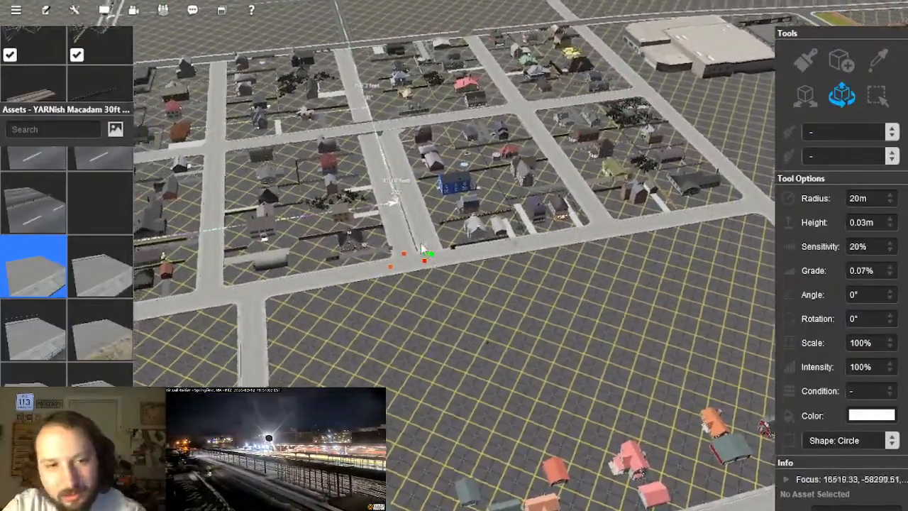
scroll(424, 250, up, 5)
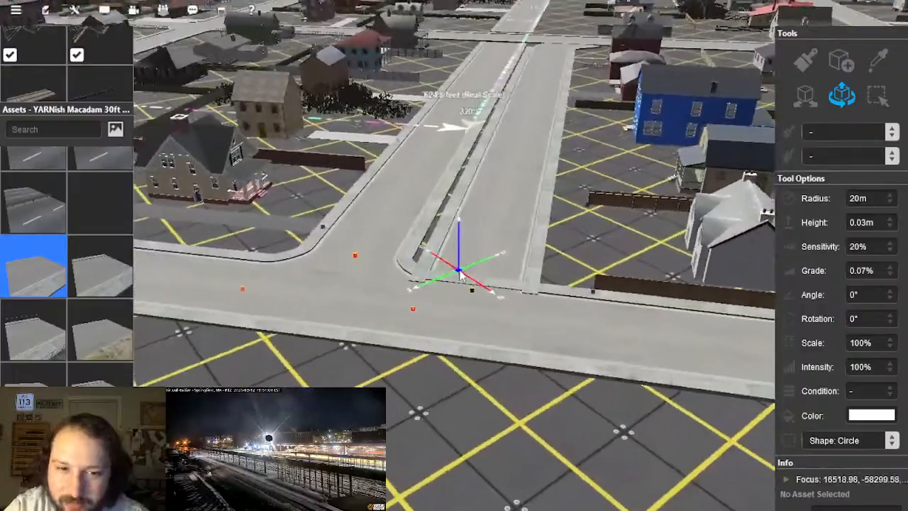
right_drag(459, 270, 493, 288)
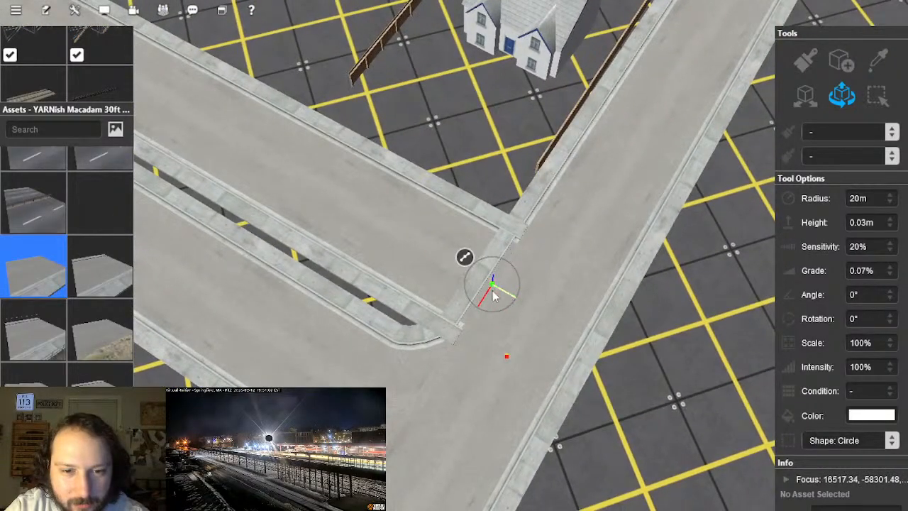
drag(500, 297, 463, 282)
right_drag(456, 278, 848, 68)
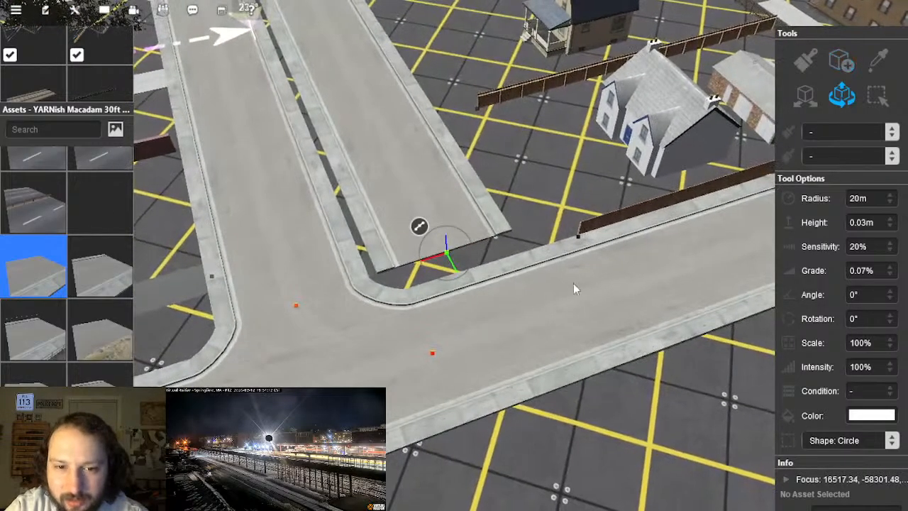
Step: Insert a spline point in the outer street past the pulled-back street end and delete the section next to the existing junction
click(583, 299)
right_click(561, 276)
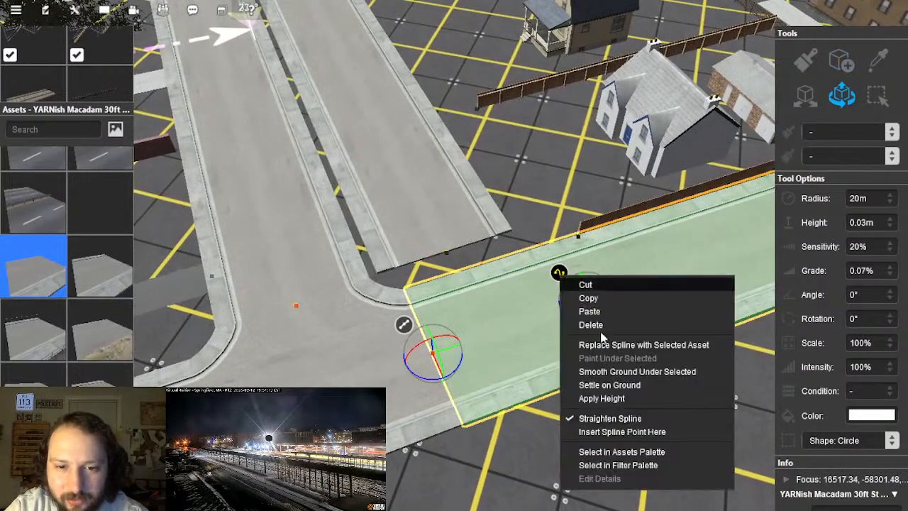
click(607, 431)
right_drag(426, 344, 497, 298)
key(Delete)
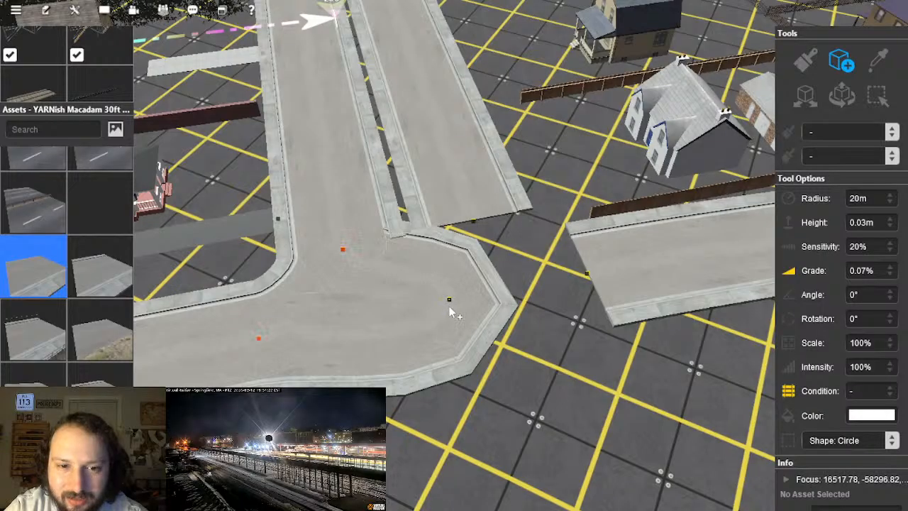
Step: Draw road pieces from the outer street's cut end to the parallel street's end and across the gap in the outer street
drag(451, 299, 472, 225)
drag(588, 275, 450, 299)
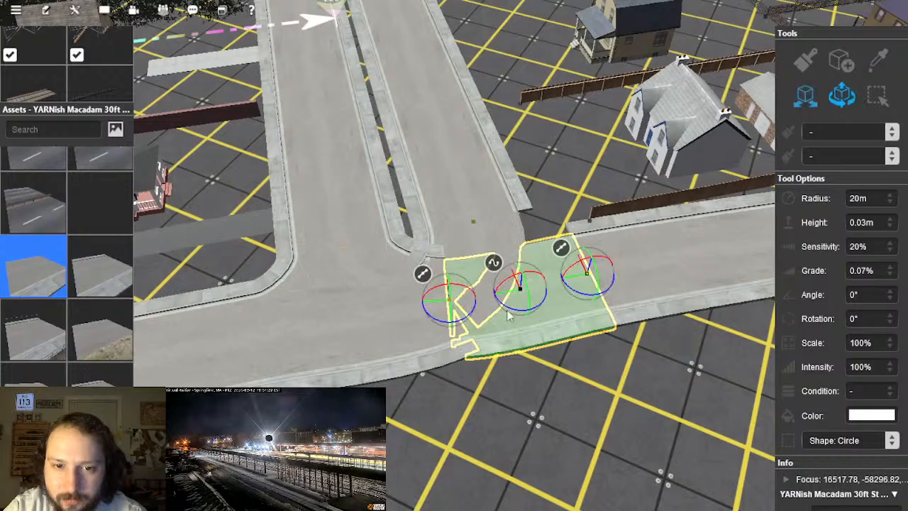
Step: Straighten the outer-street sections on both sides of the new junction point and shift that point slightly towards the neighbouring junction
right_click(488, 271)
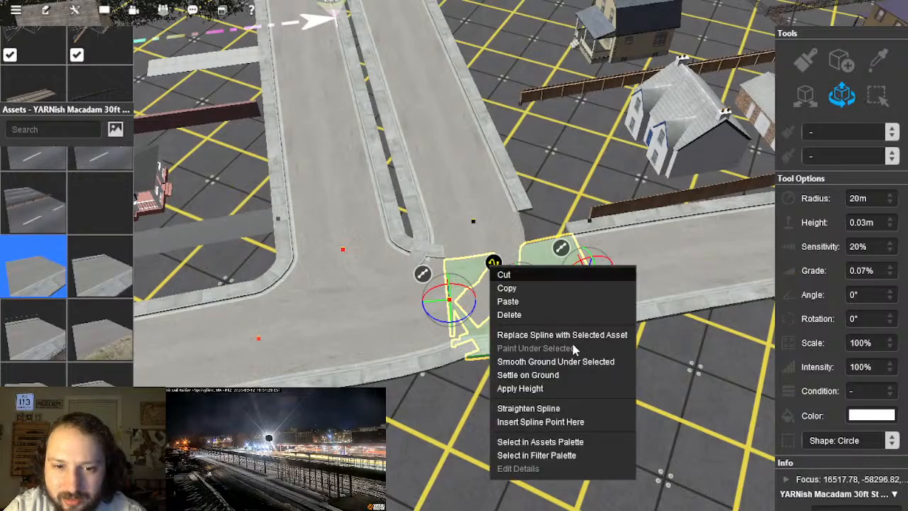
click(541, 422)
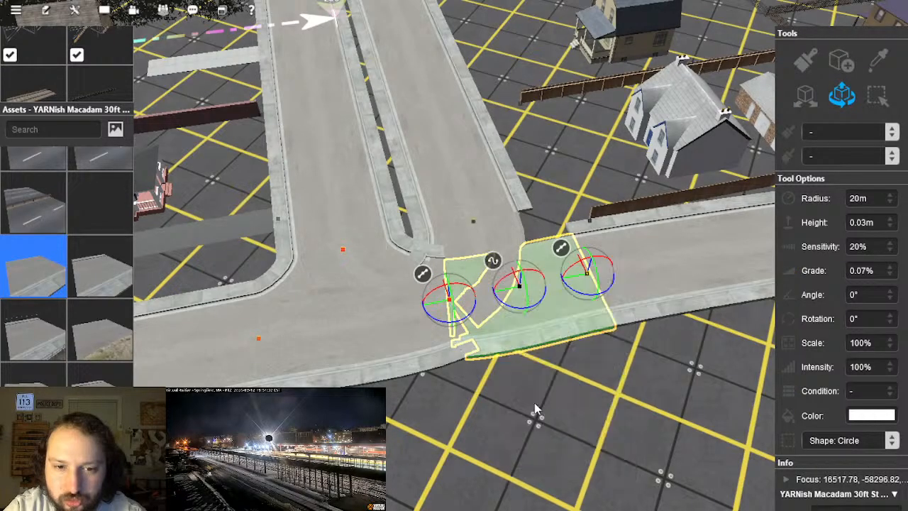
click(374, 319)
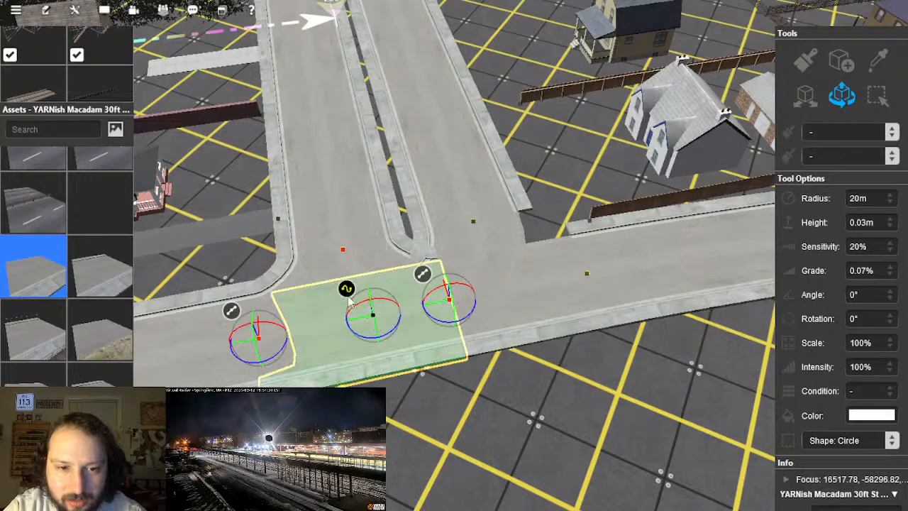
right_click(349, 292)
click(435, 434)
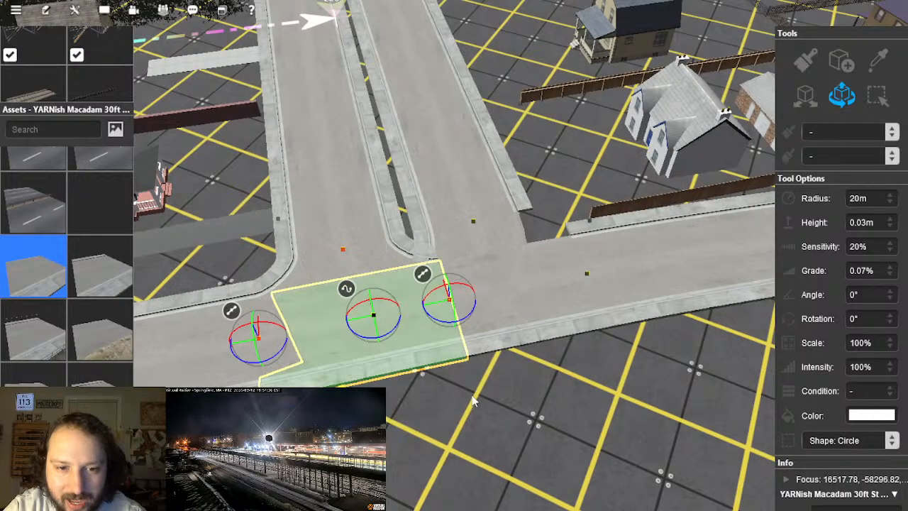
drag(443, 303, 427, 312)
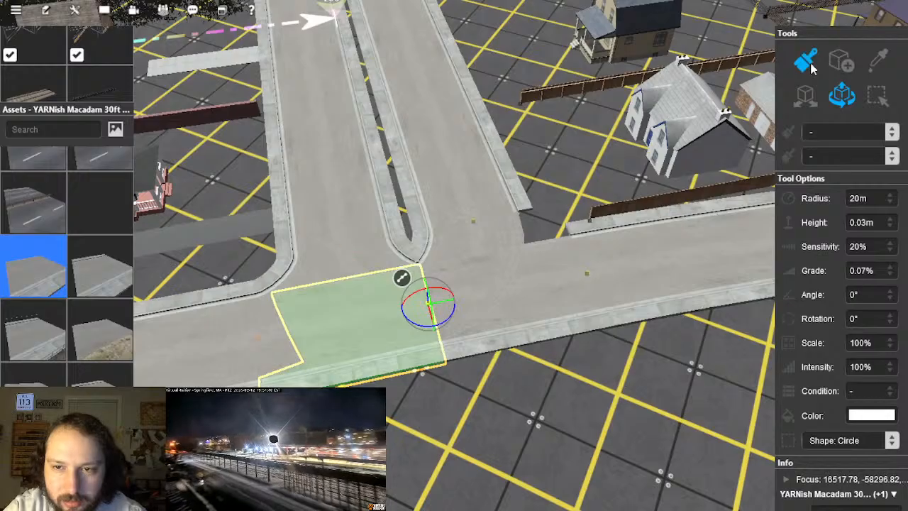
Step: Add the road piece joining the parallel street to the far cut end, and straighten the outer-street section beside the brown fence
click(841, 60)
mouse_move(472, 224)
mouse_down()
mouse_move(577, 287)
mouse_move(586, 276)
mouse_up()
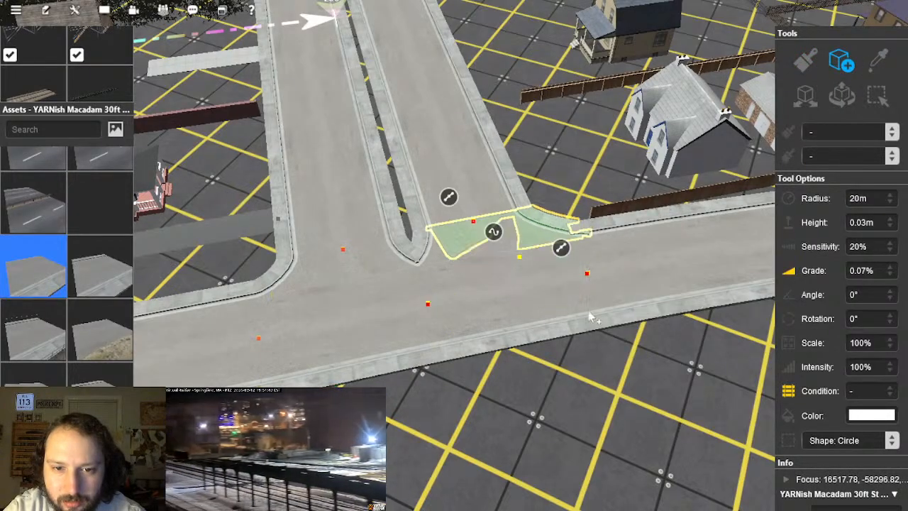
click(841, 95)
click(671, 257)
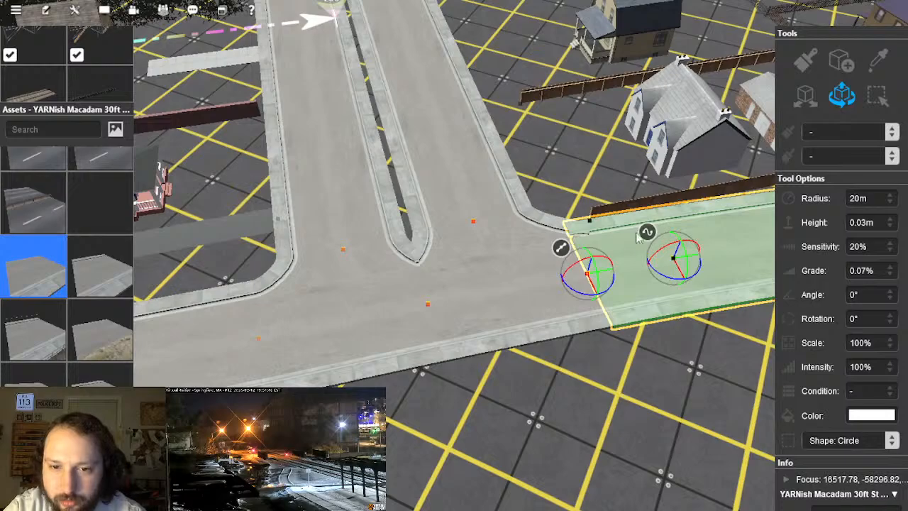
right_click(647, 233)
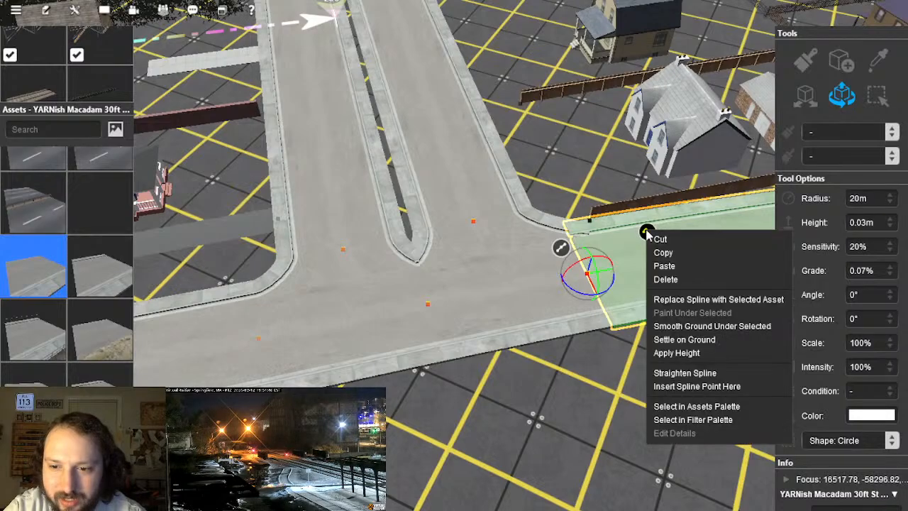
click(682, 374)
click(593, 372)
Step: Duplicate the street section on the far side of the cross street and place the copy directly alongside it, towards the hedge ends
right_drag(430, 323, 882, 127)
scroll(460, 280, down, 3)
key(Up)
key(Up)
scroll(417, 189, up, 3)
key(Up)
click(452, 287)
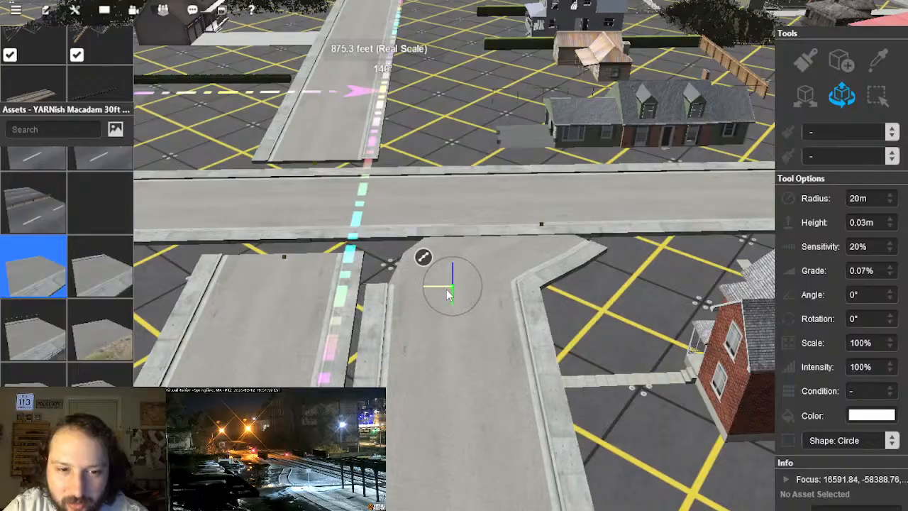
scroll(435, 325, down, 4)
right_drag(435, 341, 437, 238)
click(437, 238)
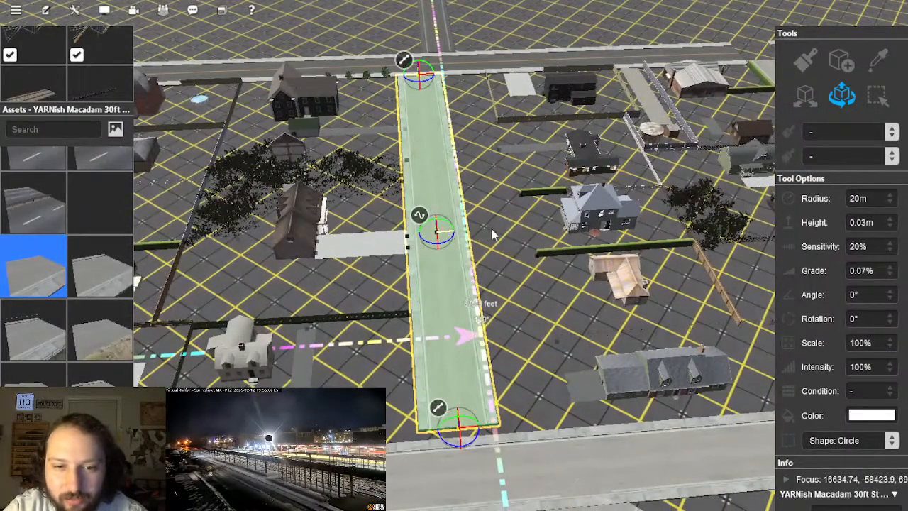
shift+drag(503, 230, 508, 229)
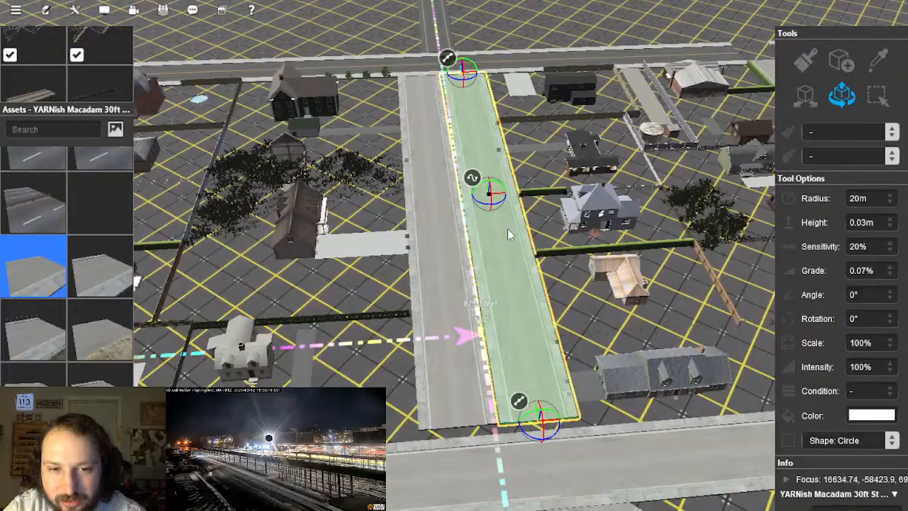
Step: Check how both ends of the duplicated street line up with the adjoining cross streets and neighbouring street ends
right_click(445, 132)
right_click(482, 181)
click(484, 184)
right_drag(497, 328, 625, 340)
right_drag(537, 243, 596, 238)
right_click(469, 190)
scroll(461, 227, up, 2)
right_drag(389, 207, 405, 276)
right_drag(488, 195, 614, 257)
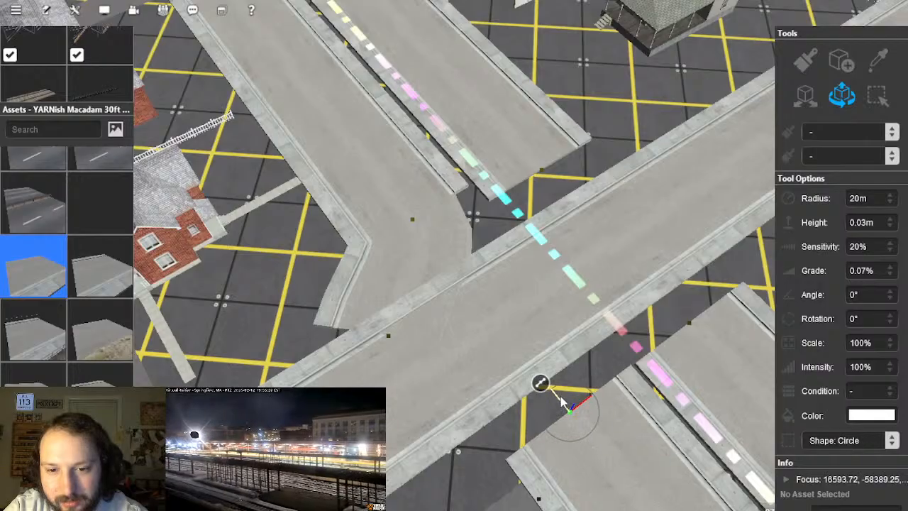
right_drag(522, 345, 423, 231)
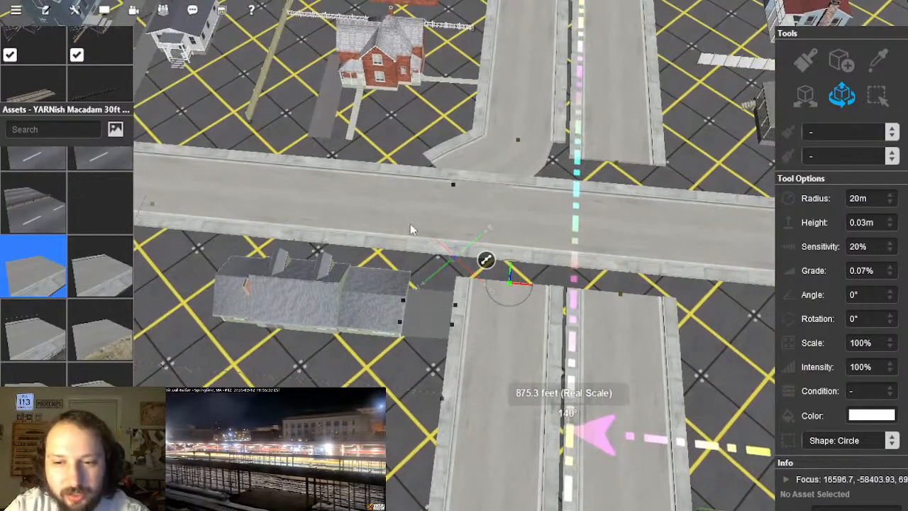
Step: Insert spline points in the cross street on either side of the two parallel streets and delete the section between them
click(449, 215)
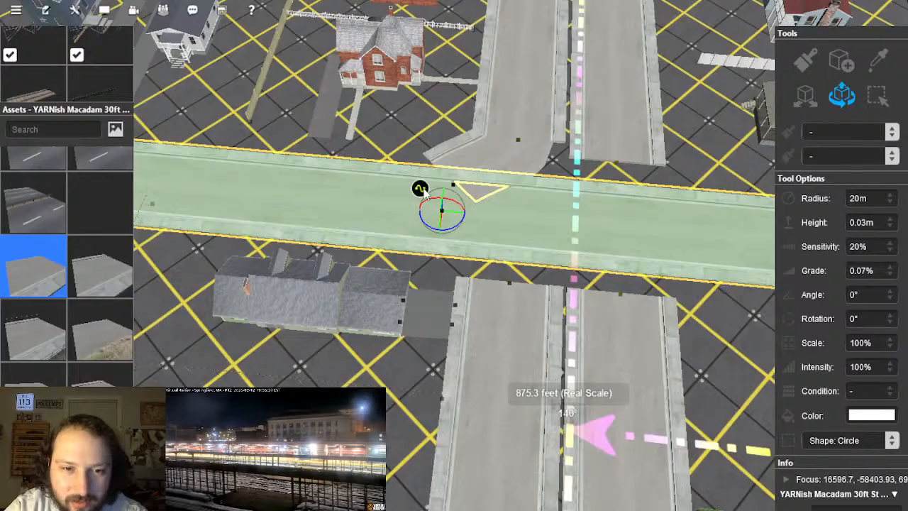
right_click(423, 189)
click(485, 345)
right_drag(514, 283, 490, 268)
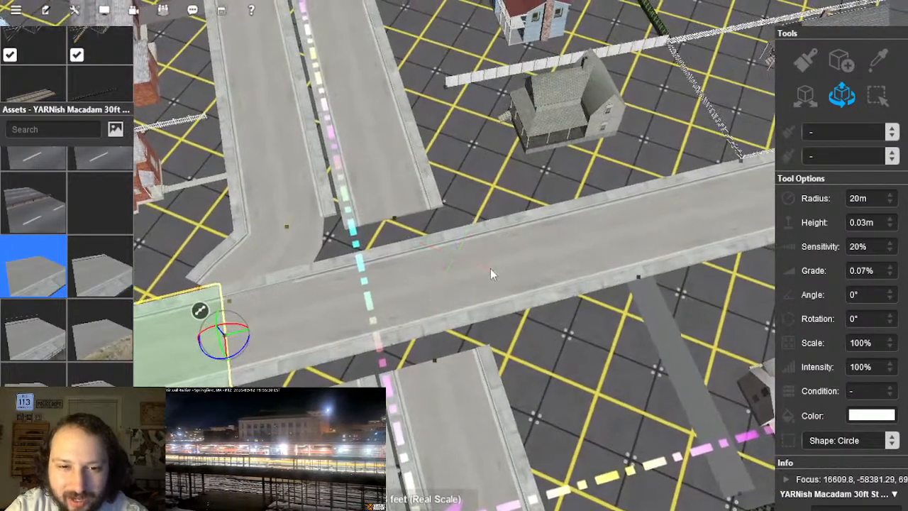
click(491, 269)
right_click(468, 246)
click(490, 400)
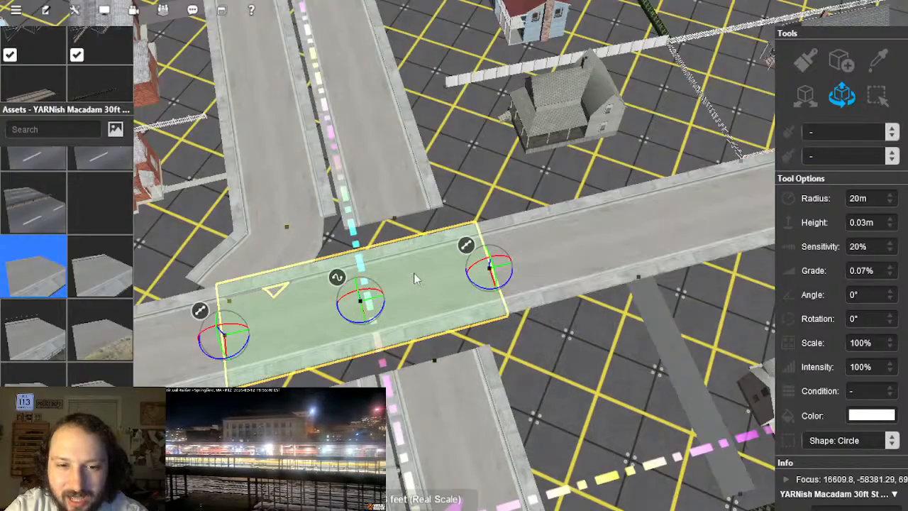
key(Delete)
Step: Nudge the spline points at the curved corner so the corner street's end lines up with the adjacent parallel street's end
right_drag(413, 286, 355, 207)
drag(355, 236, 360, 231)
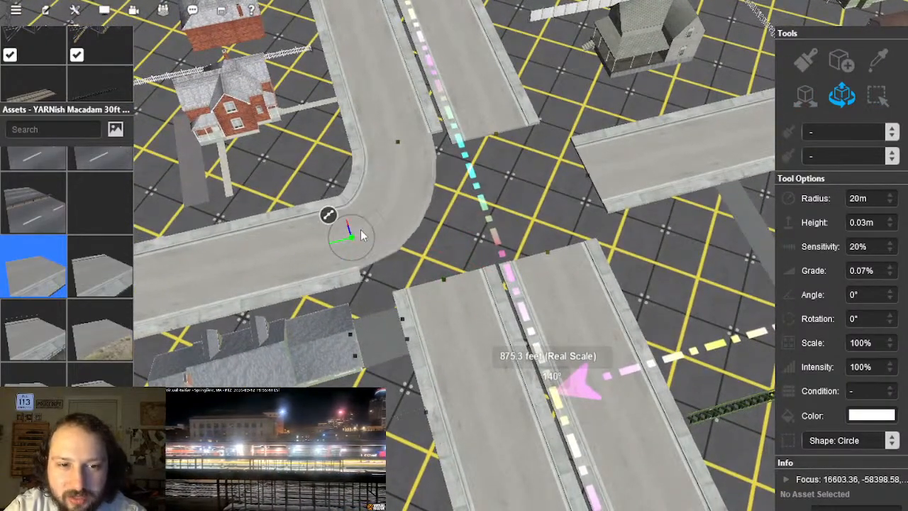
right_drag(346, 243, 398, 298)
drag(398, 299, 390, 296)
right_drag(397, 222, 449, 273)
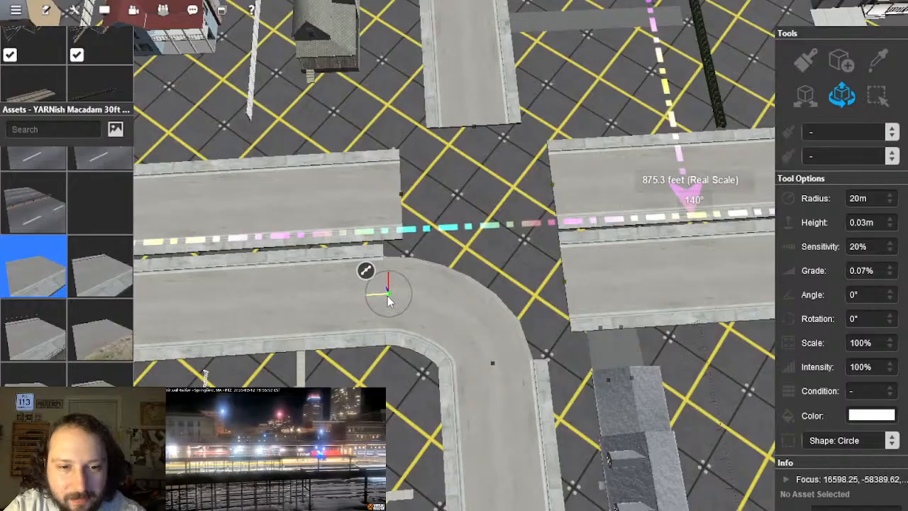
drag(389, 301, 398, 301)
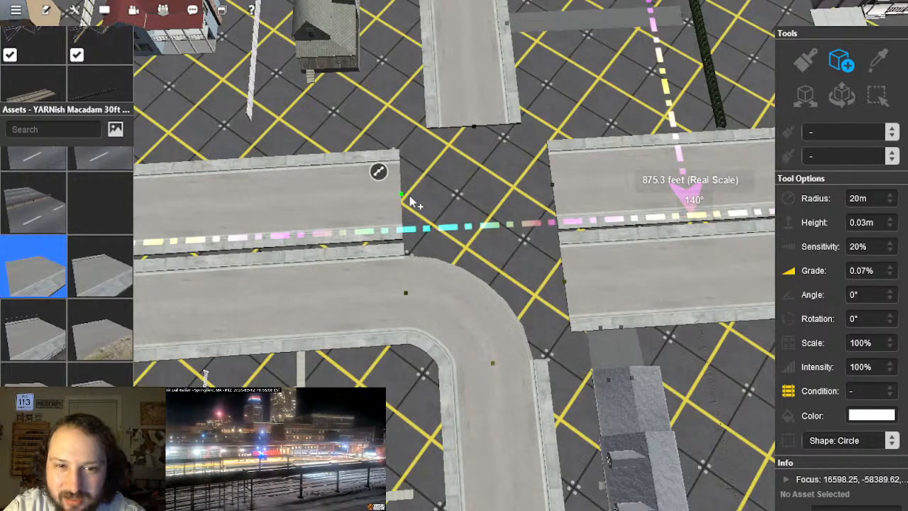
Step: Draw curved road pieces joining both cut cross-street ends to the facing parallel-street ends, and straighten the cross street beyond the junction
click(412, 204)
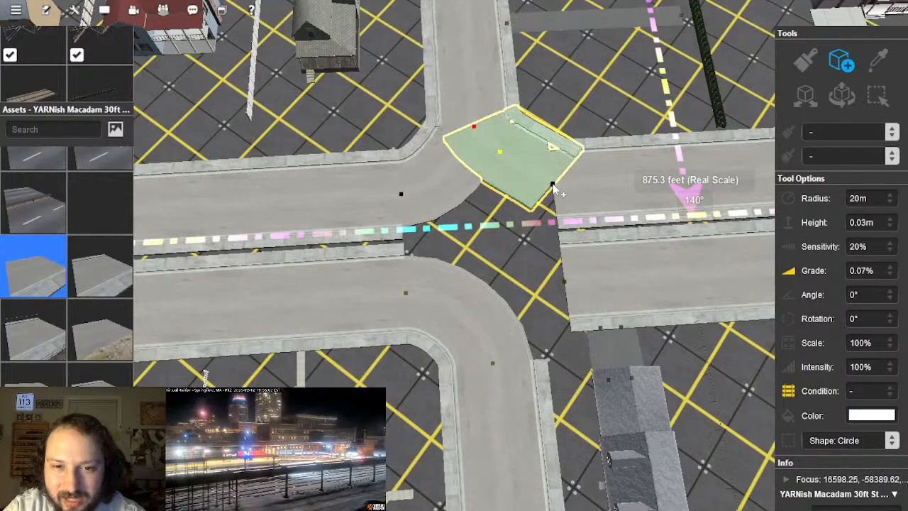
click(551, 186)
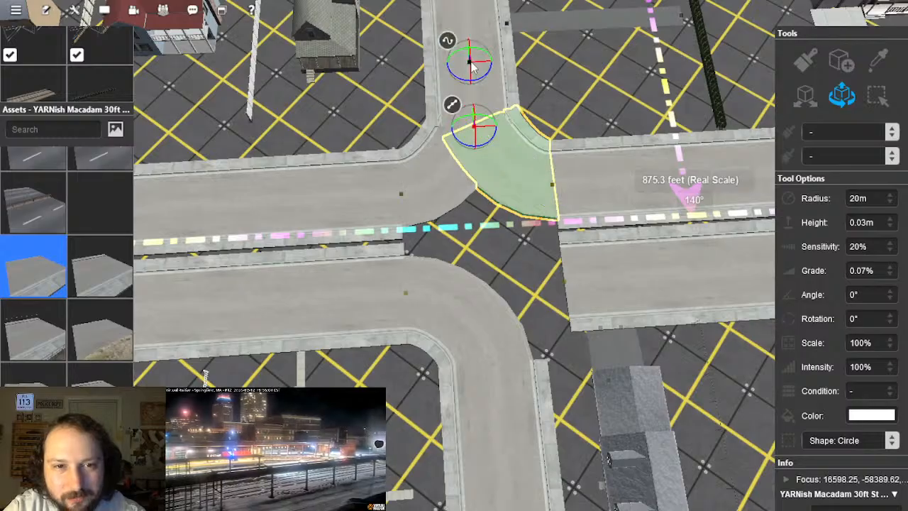
click(472, 67)
right_click(452, 39)
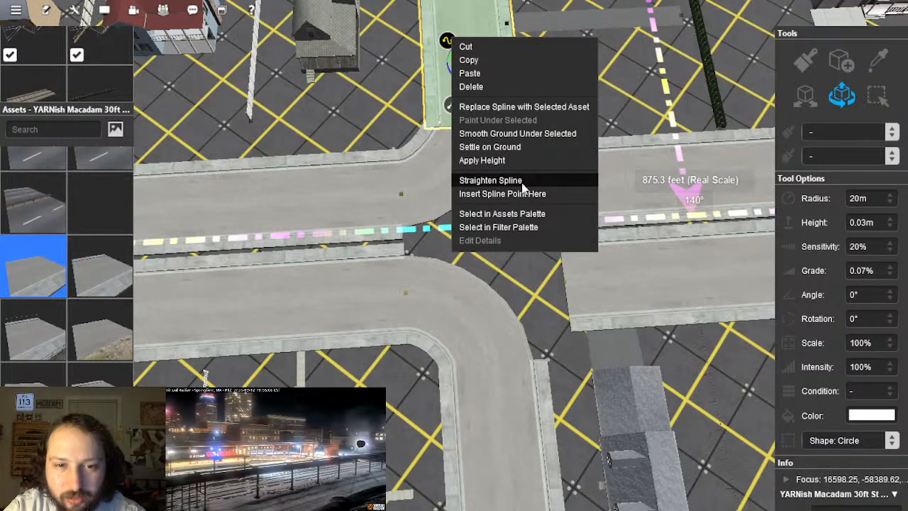
click(517, 183)
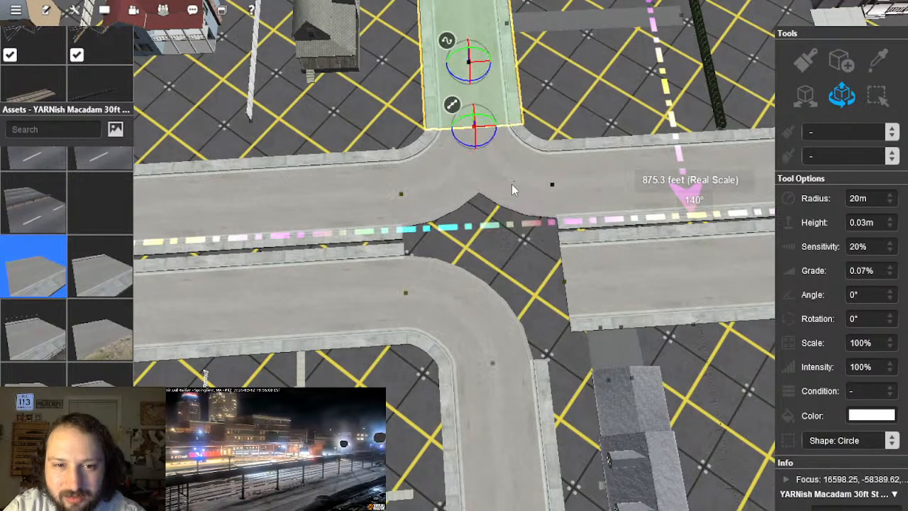
click(509, 273)
click(539, 312)
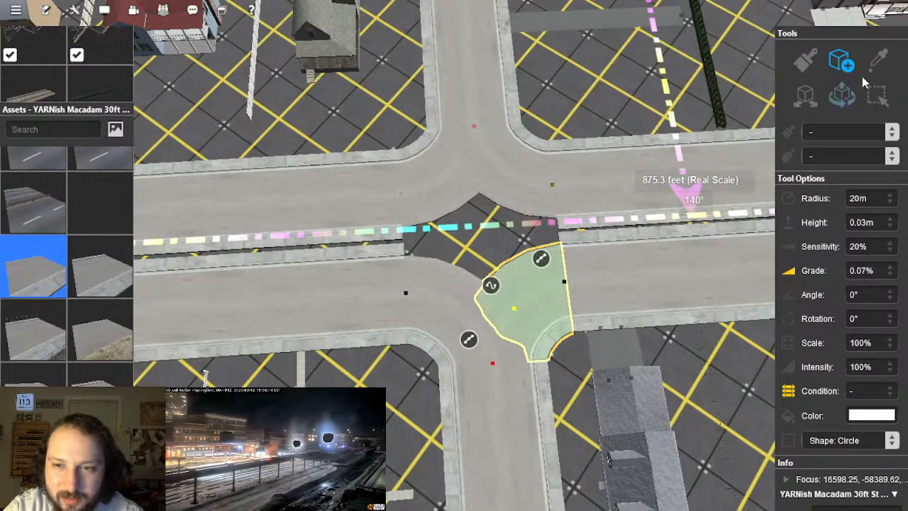
Step: Draw a road piece with the grass-edged macadam asset through the junction, connecting the two opposite cross-street ends
right_drag(417, 248, 802, 88)
key(Left)
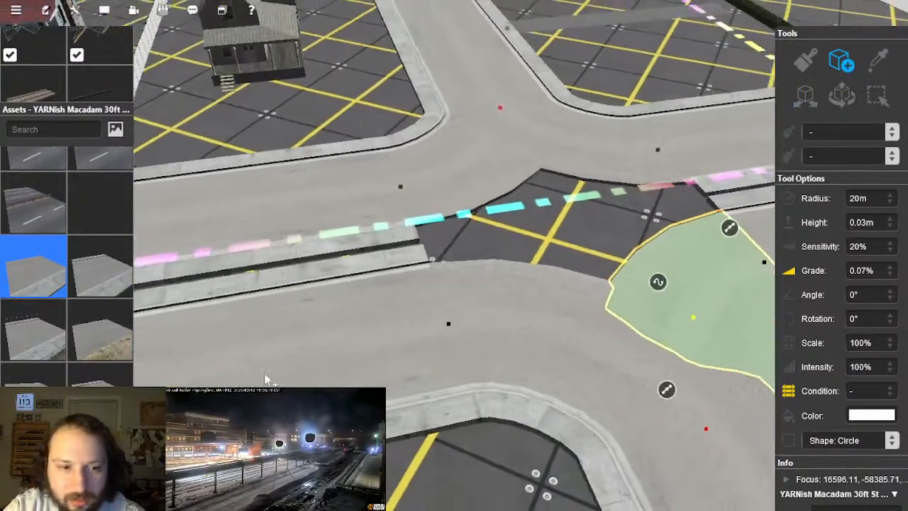
click(104, 328)
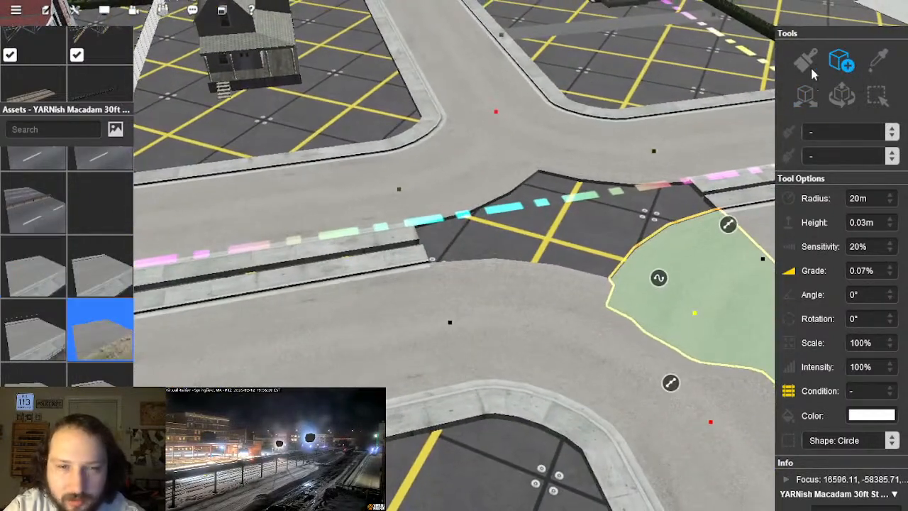
click(491, 116)
right_drag(567, 234, 607, 366)
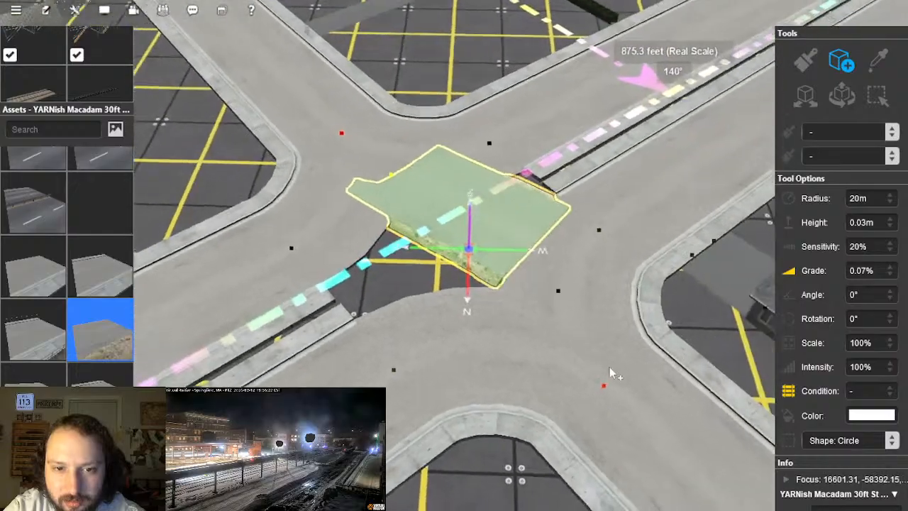
click(584, 398)
Step: Pick YARNish Macadam 30ft St DL0 +1Si, join one parallel-street end to the middle of the junction piece, and straighten the adjoining half
right_drag(563, 334, 837, 103)
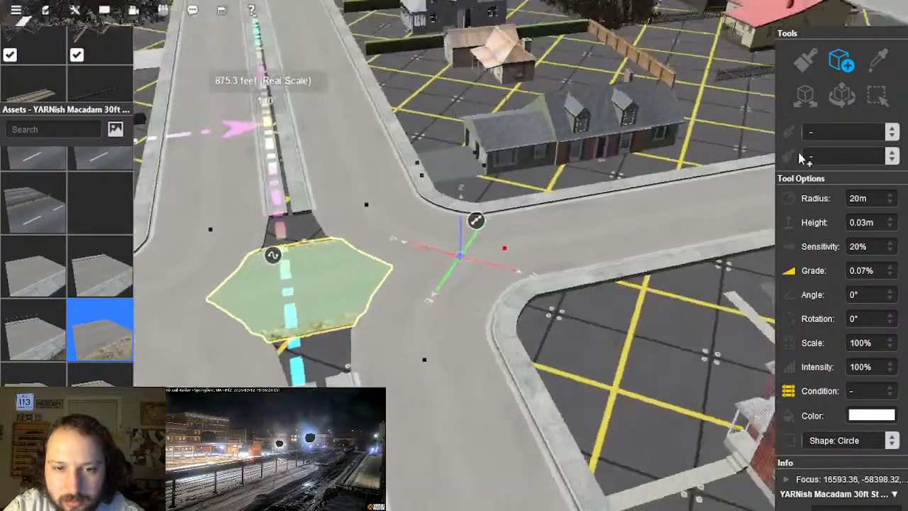
right_drag(369, 258, 394, 333)
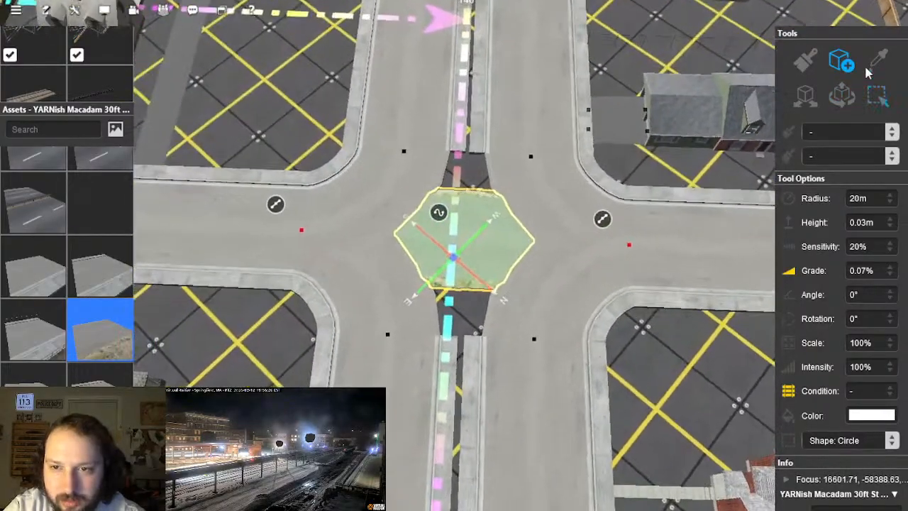
click(543, 170)
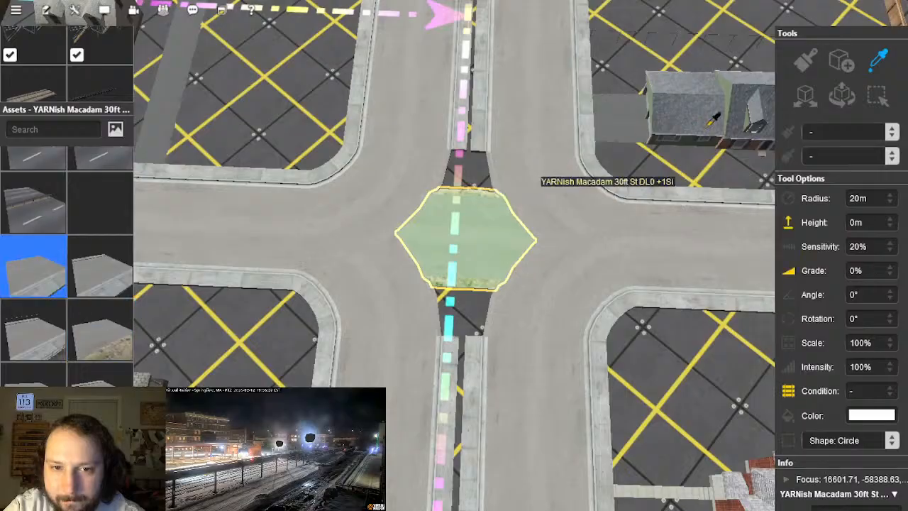
click(407, 150)
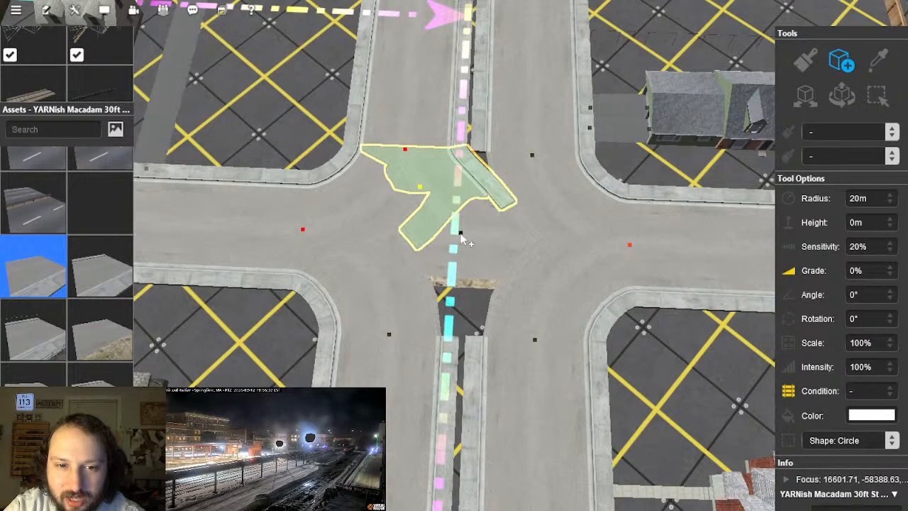
click(463, 235)
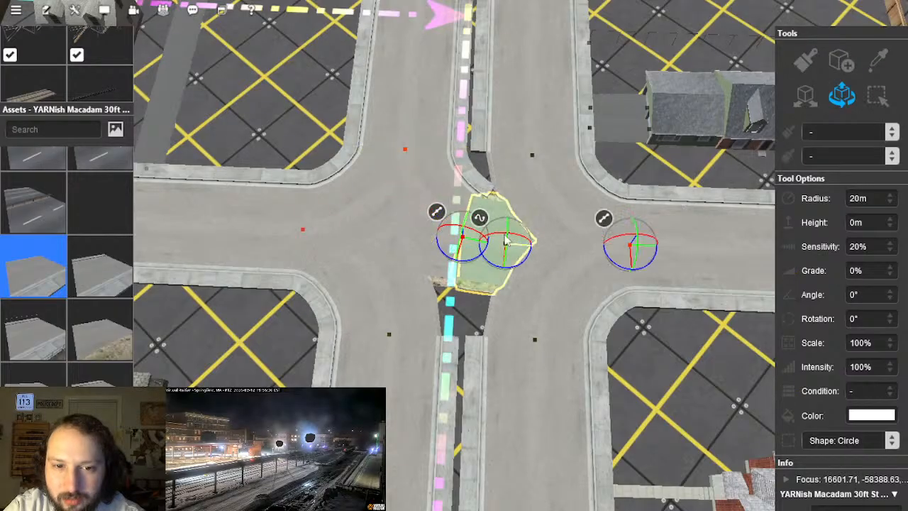
right_click(480, 224)
click(535, 364)
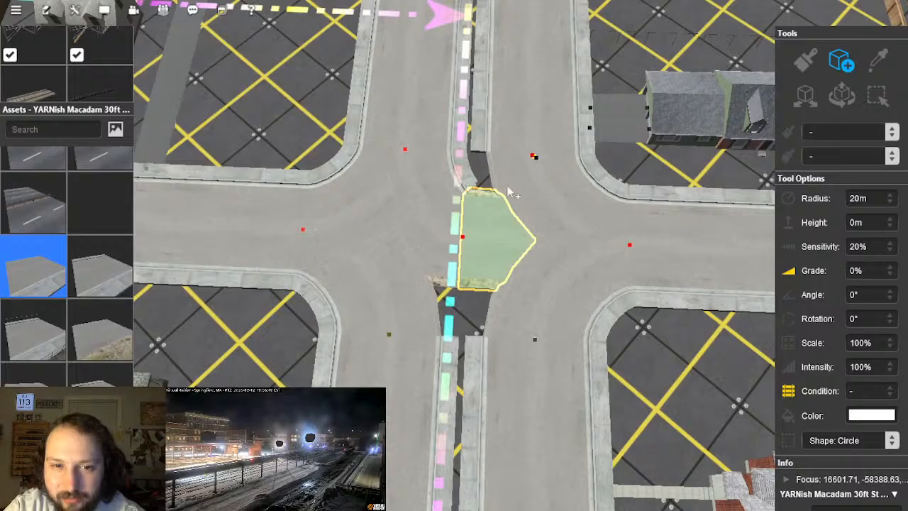
Step: Try to draw road pieces towards the junction's middle from the second parallel street and from a street end on the opposite side
click(527, 173)
click(474, 239)
key(ctrl+z)
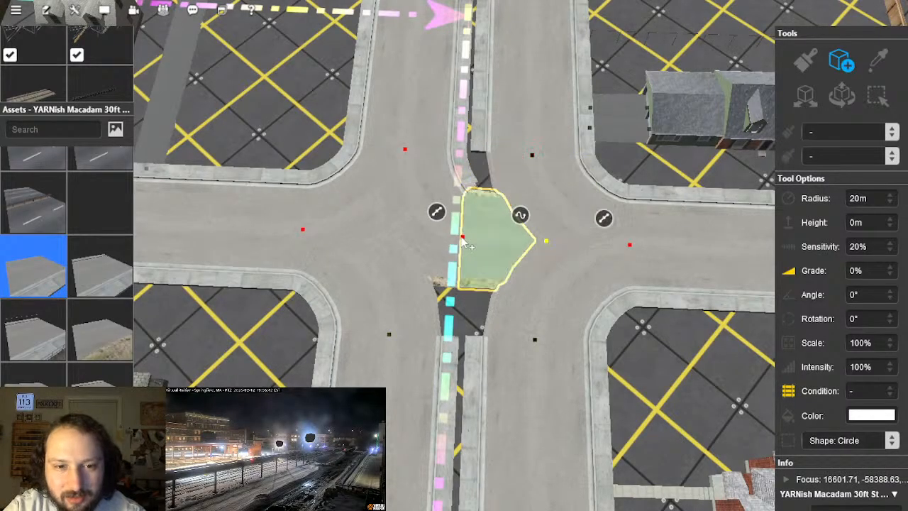
drag(470, 243, 531, 202)
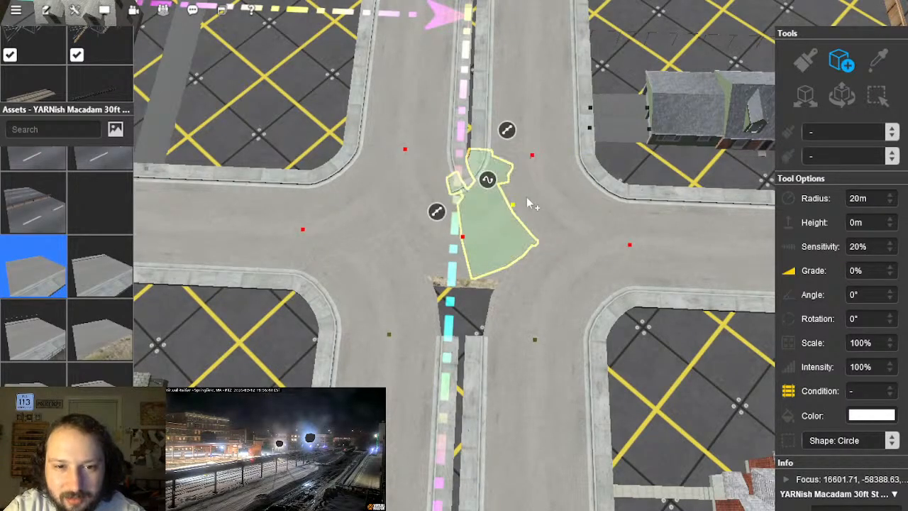
drag(389, 333, 408, 264)
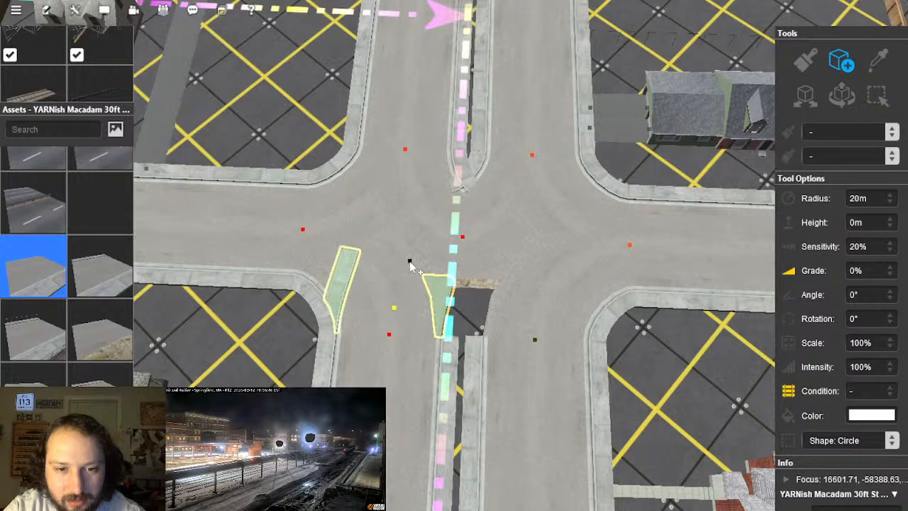
key(ctrl+z)
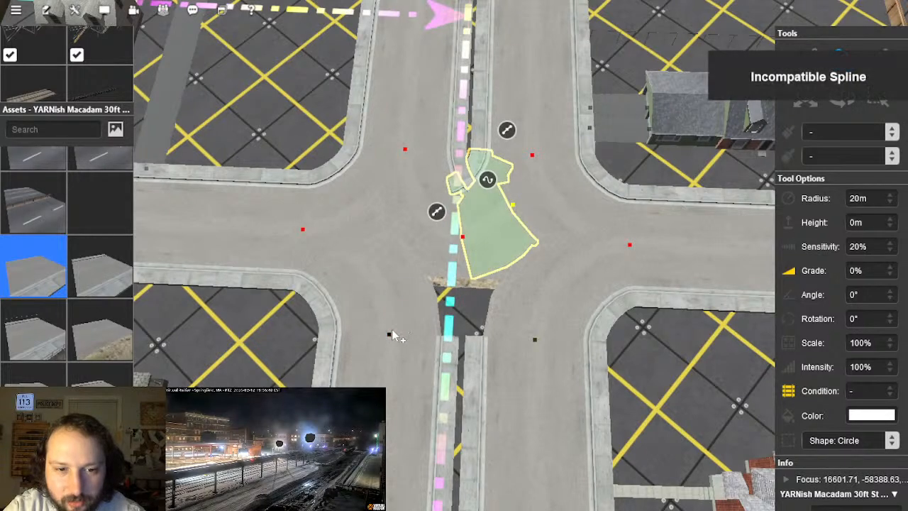
Step: Examine the finished double-street junction at the outer street as a reference for the one under construction
right_click(447, 311)
scroll(429, 256, up, 2)
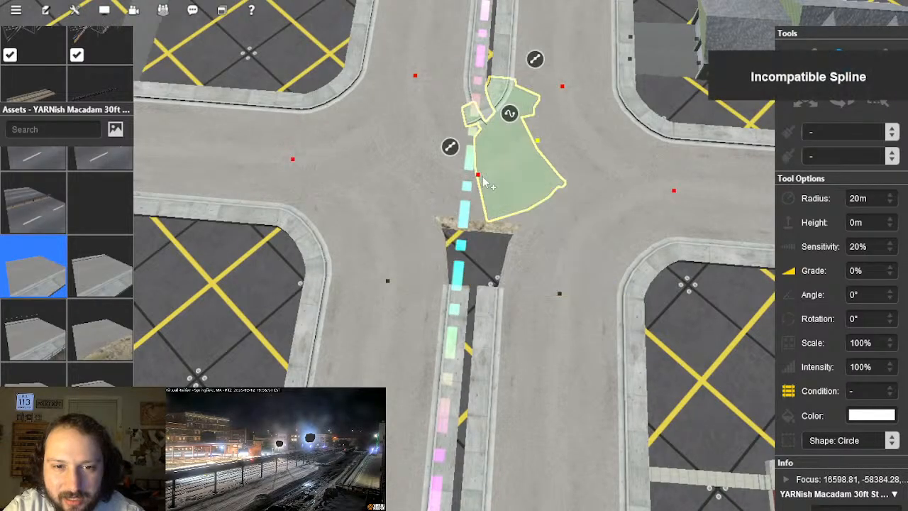
right_click(449, 207)
scroll(449, 213, down, 8)
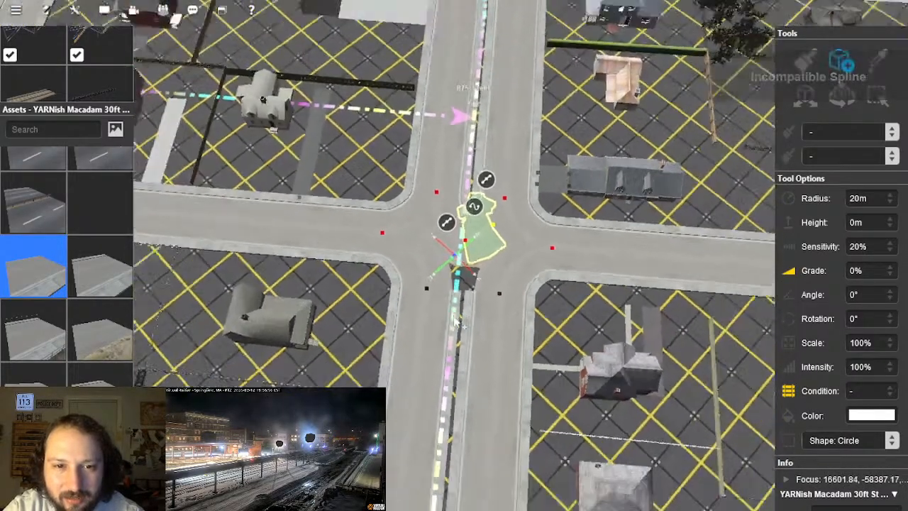
right_click(445, 334)
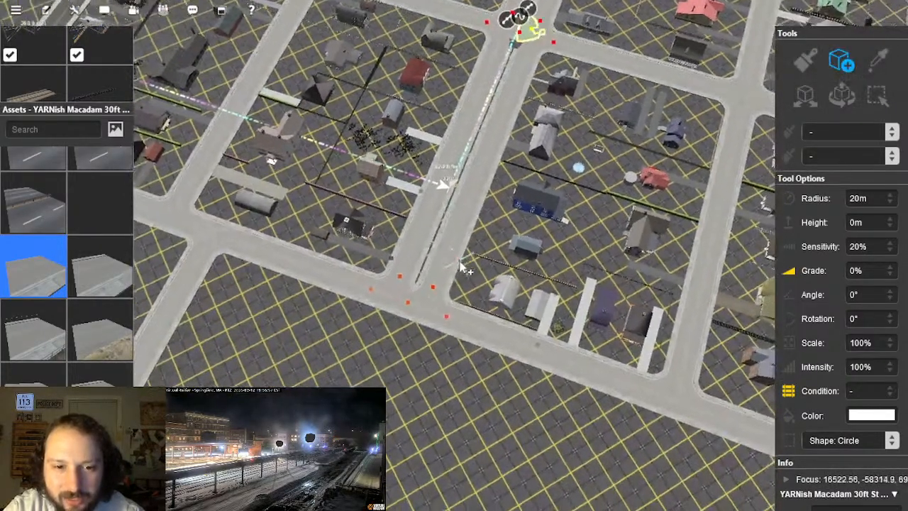
right_click(508, 54)
scroll(475, 207, up, 8)
right_click(460, 224)
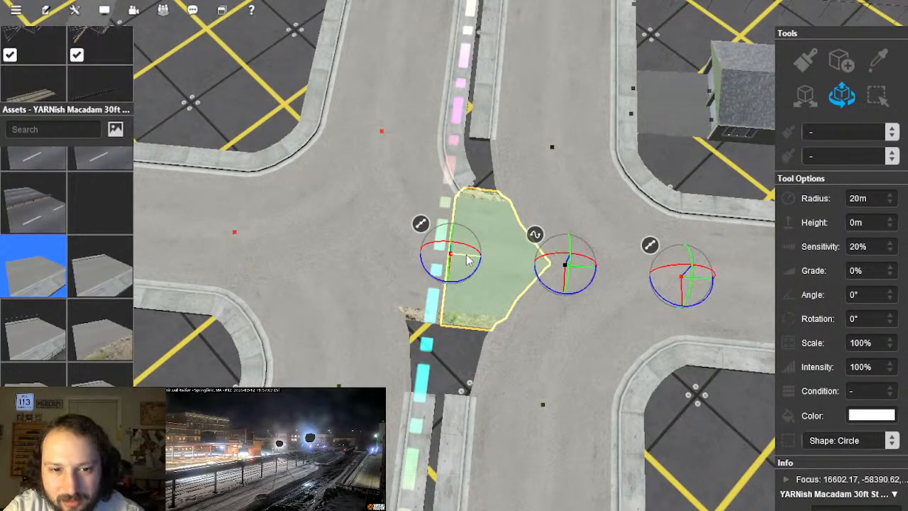
Step: Extend the crossing road piece in the median gap to the ruler line along the divided road's centre
drag(468, 255, 459, 256)
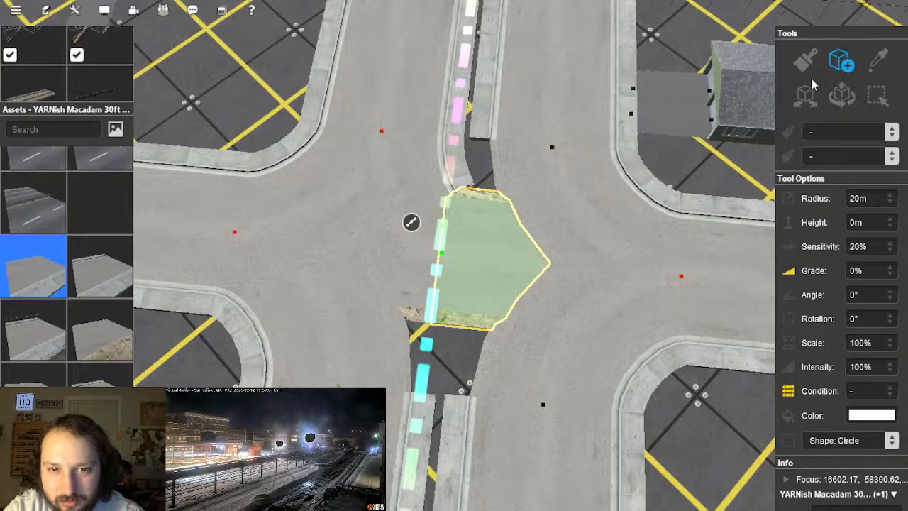
scroll(461, 259, up, 5)
drag(476, 251, 572, 251)
key(ctrl+z)
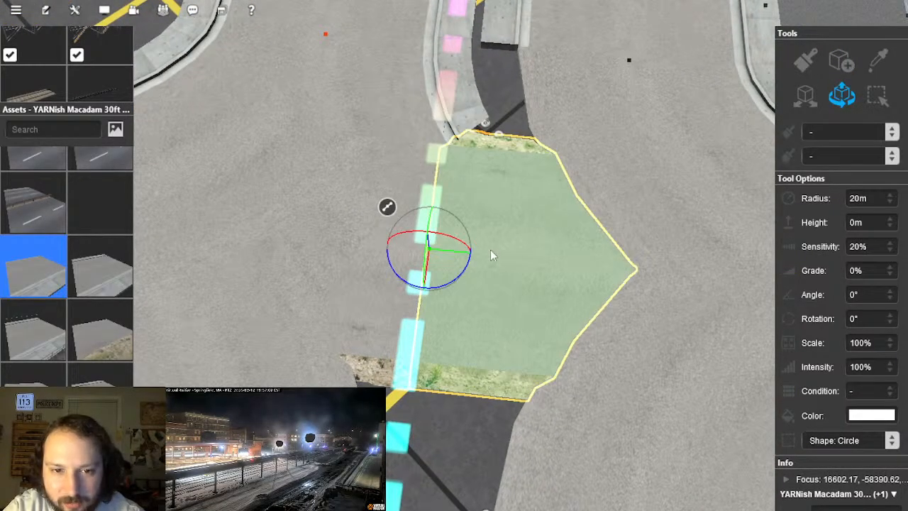
Step: Insert a spline point in the road piece bridging the median gap and straighten the adjoining crossing road spline
click(482, 254)
right_click(444, 213)
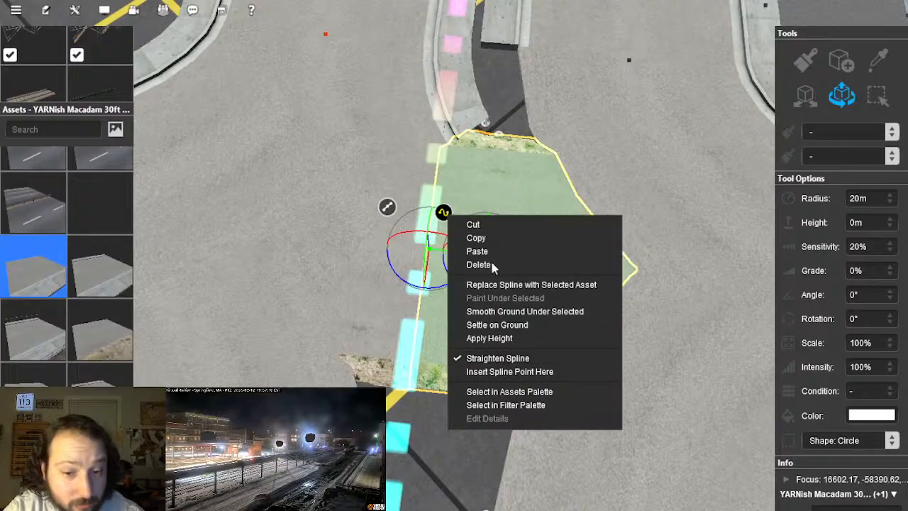
click(515, 371)
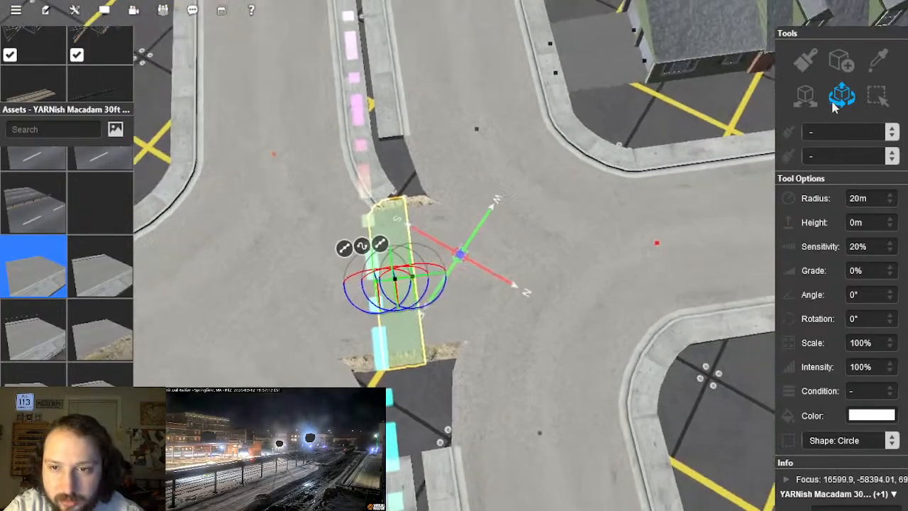
click(464, 269)
right_click(435, 240)
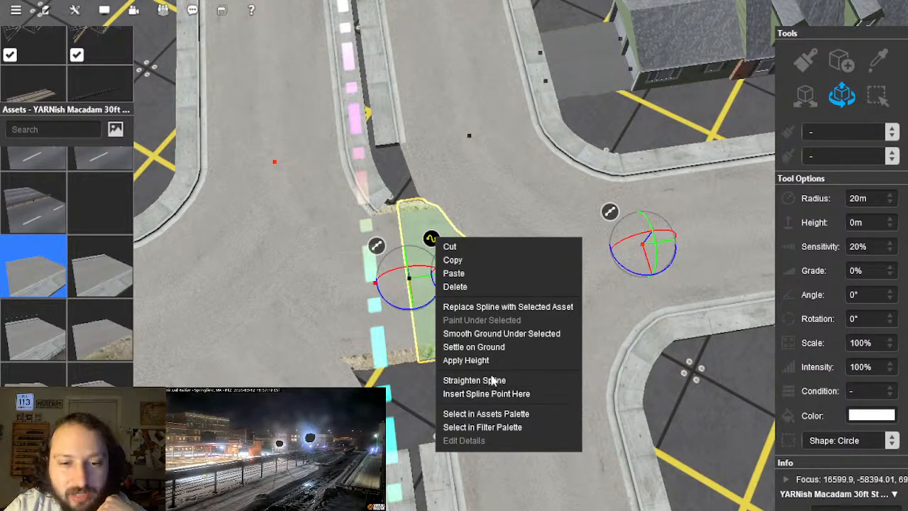
click(493, 381)
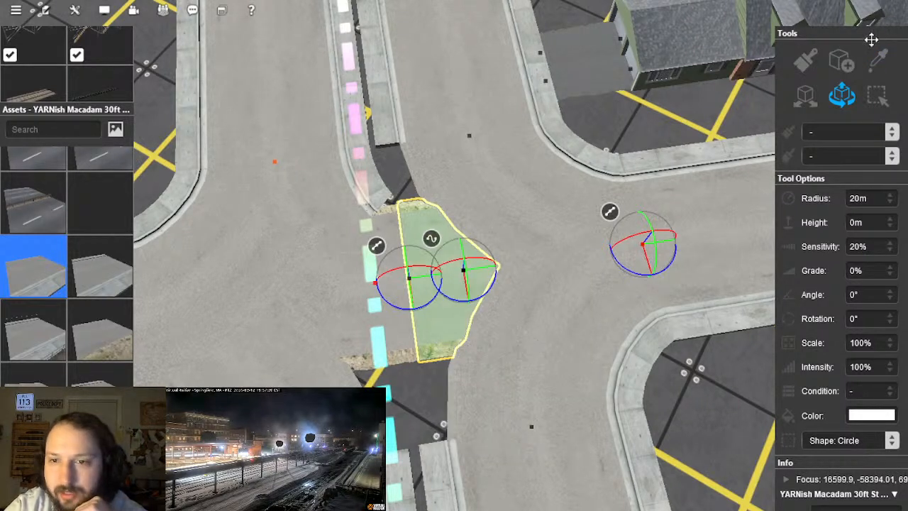
Step: Join the divided road's carriageways to the crossing street's new spline point with curved road pieces that round off the median ends
mouse_move(471, 137)
mouse_down()
mouse_move(433, 262)
mouse_move(412, 293)
mouse_move(408, 281)
mouse_move(470, 137)
mouse_up()
key(ctrl+z)
right_click(451, 325)
right_click(472, 351)
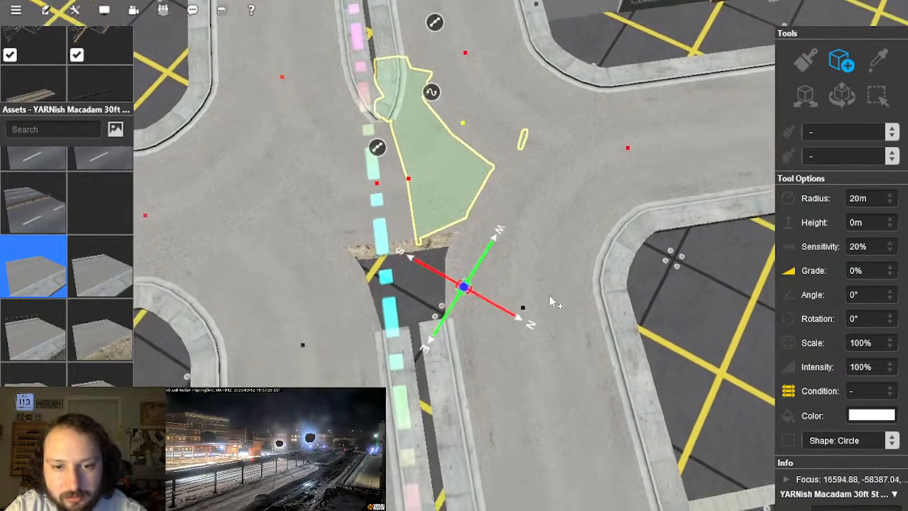
drag(513, 277, 400, 155)
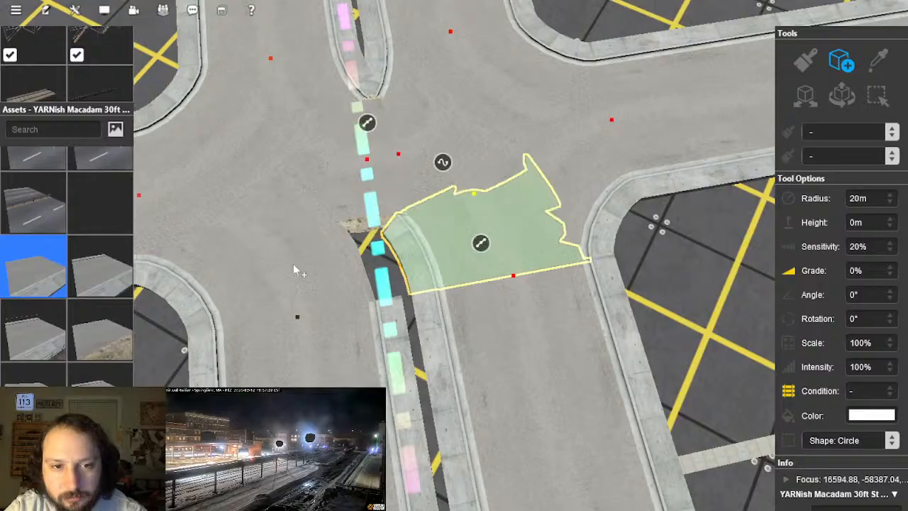
mouse_move(297, 320)
mouse_down()
mouse_move(369, 155)
mouse_move(298, 317)
mouse_up()
key(ctrl+z)
click(841, 97)
click(435, 261)
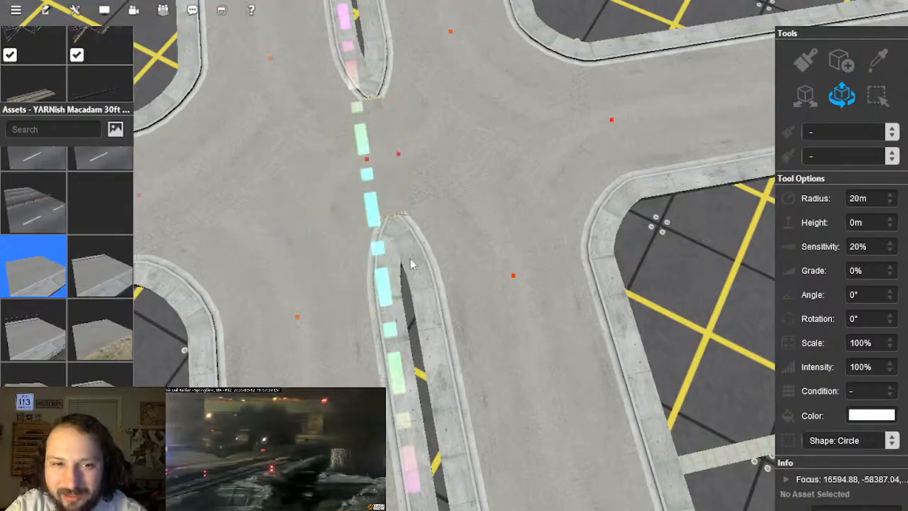
Step: Look over the housing blocks and the surrounding street grid to examine how the divided road fits the layout
scroll(435, 261, down, 3)
scroll(435, 260, down, 5)
right_drag(435, 261, 447, 342)
key(s)
scroll(474, 255, down, 5)
key(Up)
key(Left)
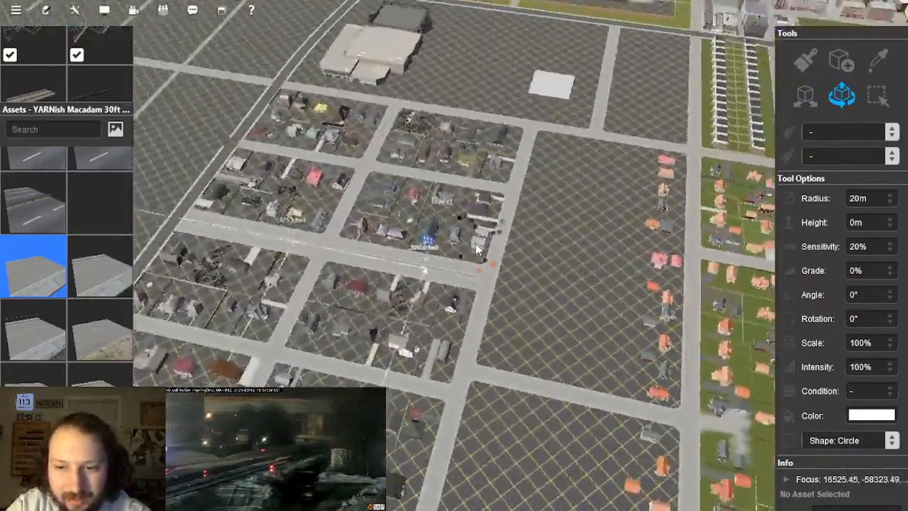
right_drag(475, 243, 511, 229)
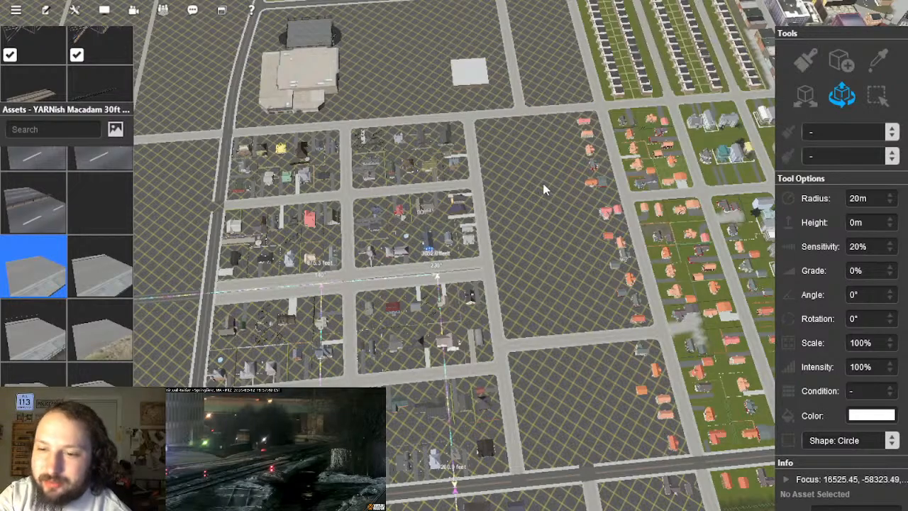
scroll(459, 241, up, 5)
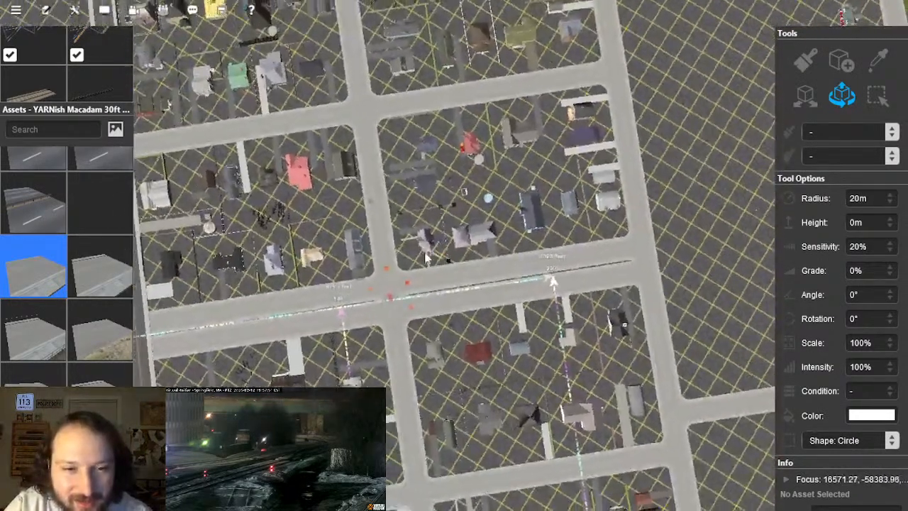
right_drag(426, 257, 459, 186)
scroll(458, 187, down, 5)
scroll(458, 187, down, 3)
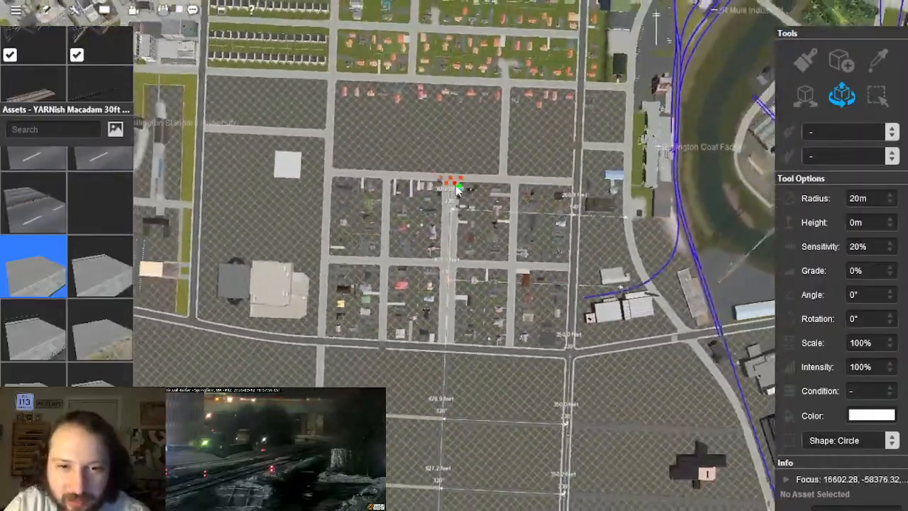
right_click(479, 284)
scroll(469, 283, up, 5)
right_click(430, 278)
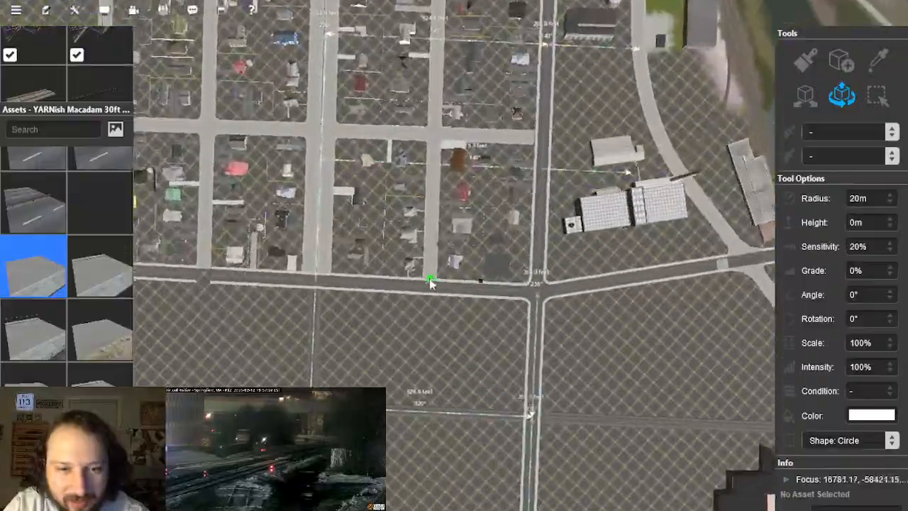
scroll(435, 271, down, 5)
right_drag(433, 271, 453, 259)
scroll(452, 259, up, 5)
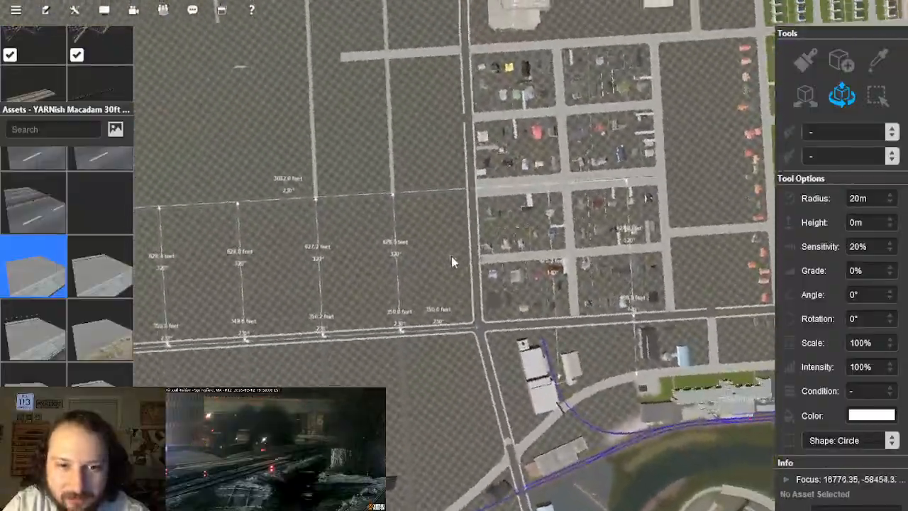
Step: Remove the straight road piece across the T-junction between the orange-roofed houses and the empty block
right_click(649, 171)
right_drag(649, 171, 452, 211)
scroll(451, 211, up, 5)
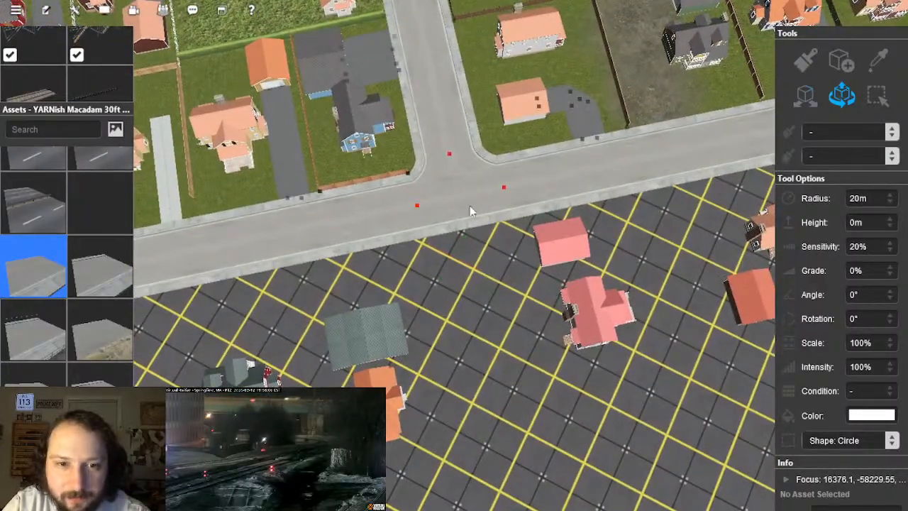
click(461, 205)
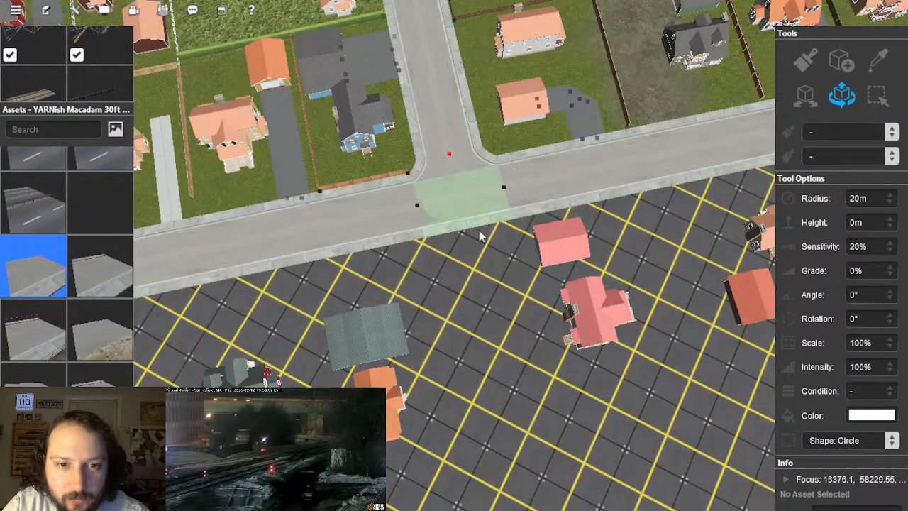
right_drag(528, 190, 445, 320)
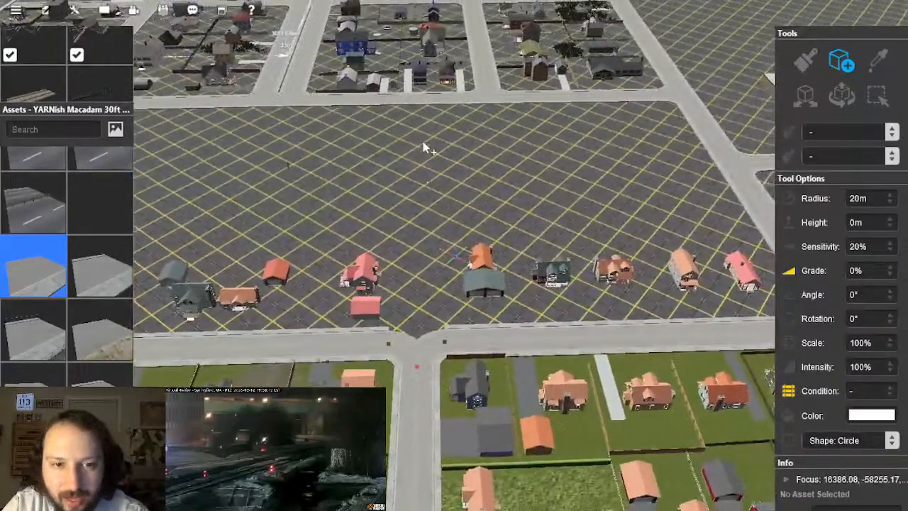
Step: Copy the side street's road piece beside the T-junction and paste it on the opposite side, extending into the empty block
right_drag(416, 399, 559, 197)
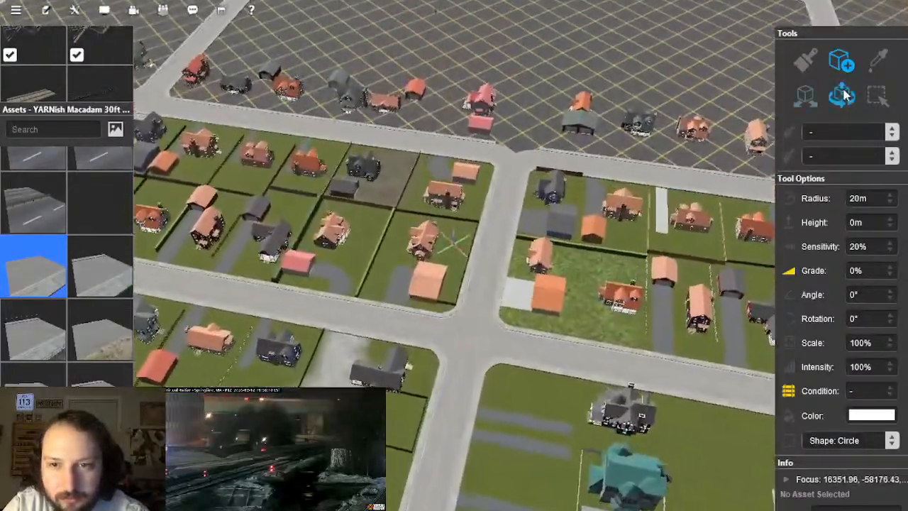
click(841, 95)
click(500, 315)
right_drag(517, 257, 477, 291)
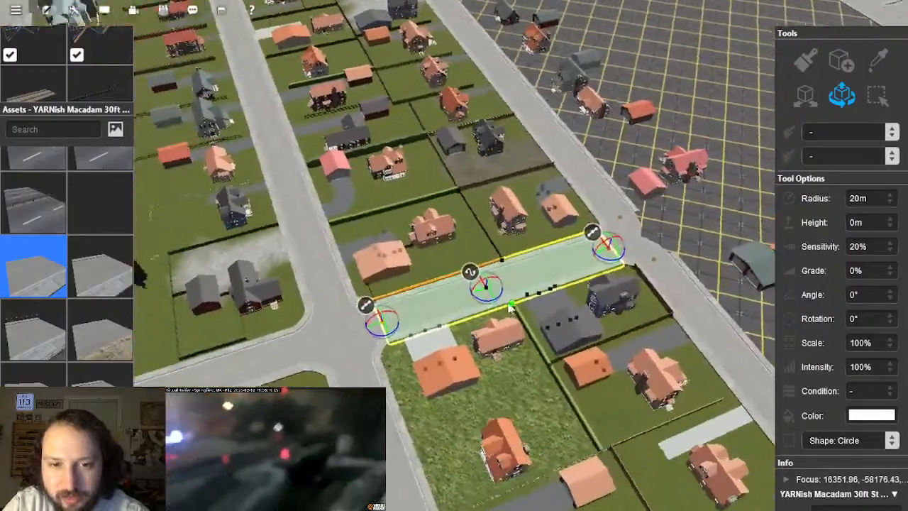
right_drag(734, 231, 408, 268)
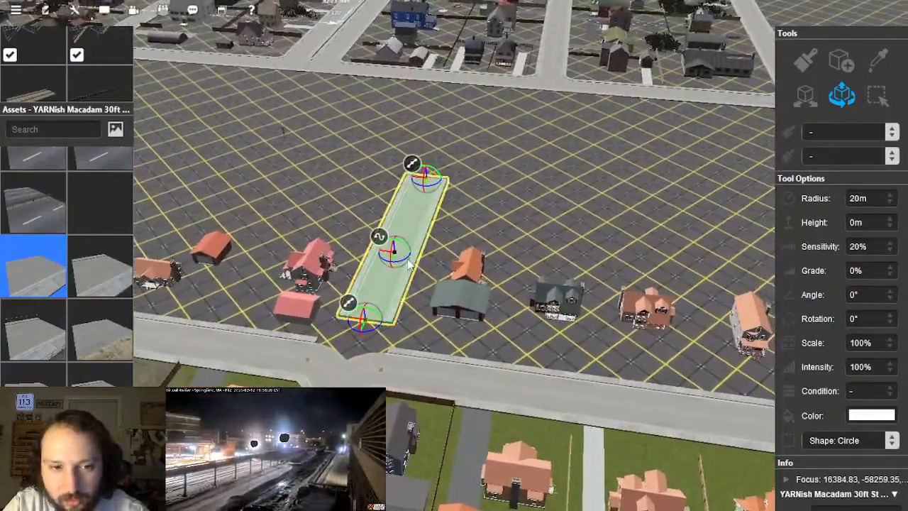
Step: Select the railroad crossbuck stop sign standing in the empty block and inspect it up close
scroll(367, 162, up, 6)
right_drag(367, 163, 621, 287)
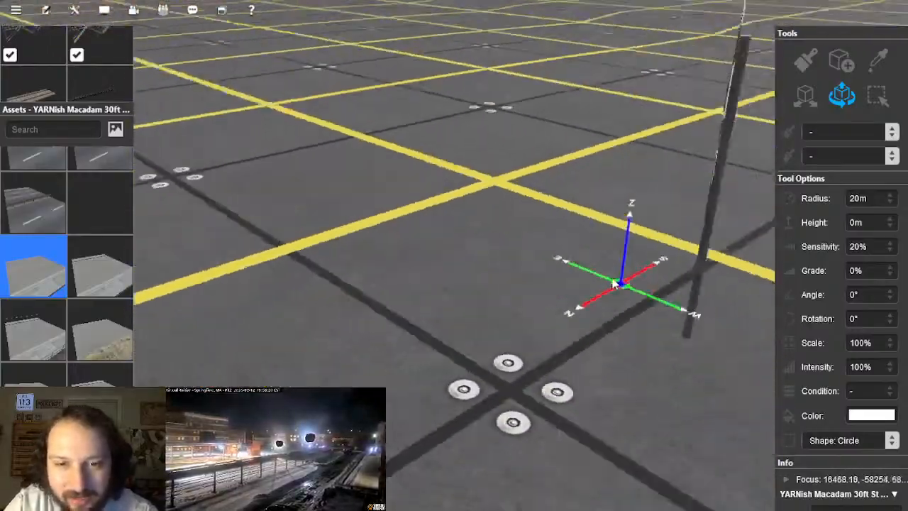
right_drag(486, 223, 424, 251)
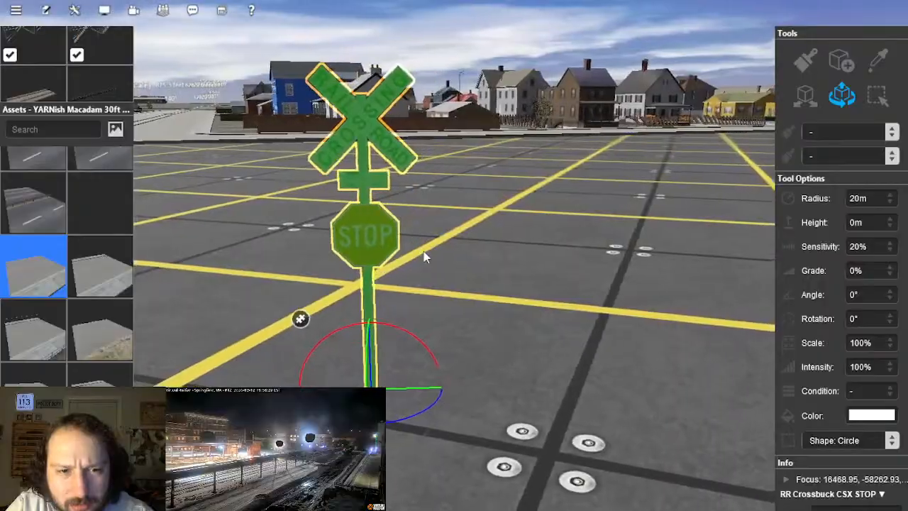
scroll(424, 254, down, 5)
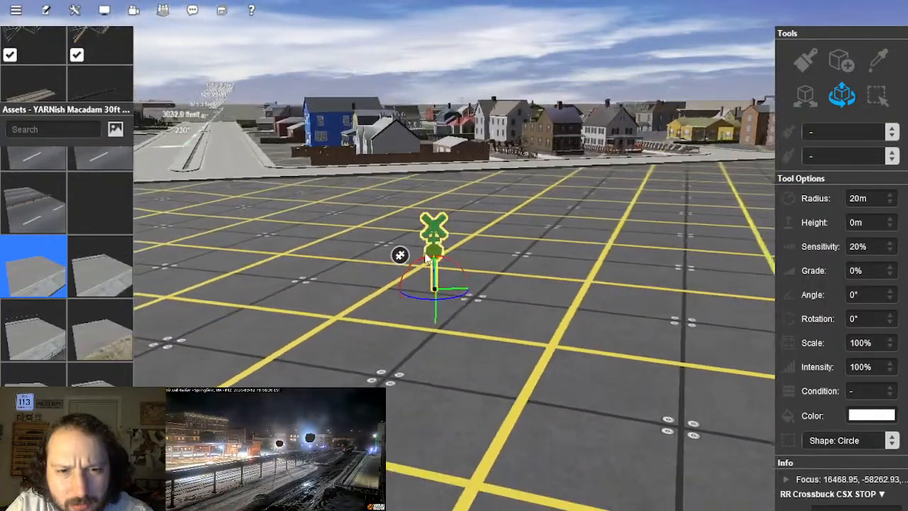
scroll(426, 257, down, 8)
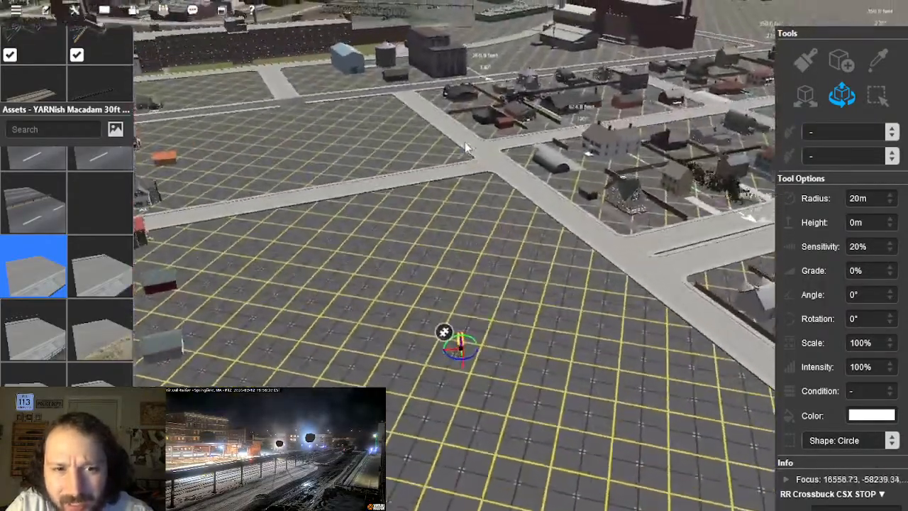
Step: Examine the rail crossing on the road beside the brick factory, and return to the crossbuck sign in the empty block
right_click(466, 148)
right_click(454, 128)
right_drag(419, 244, 423, 261)
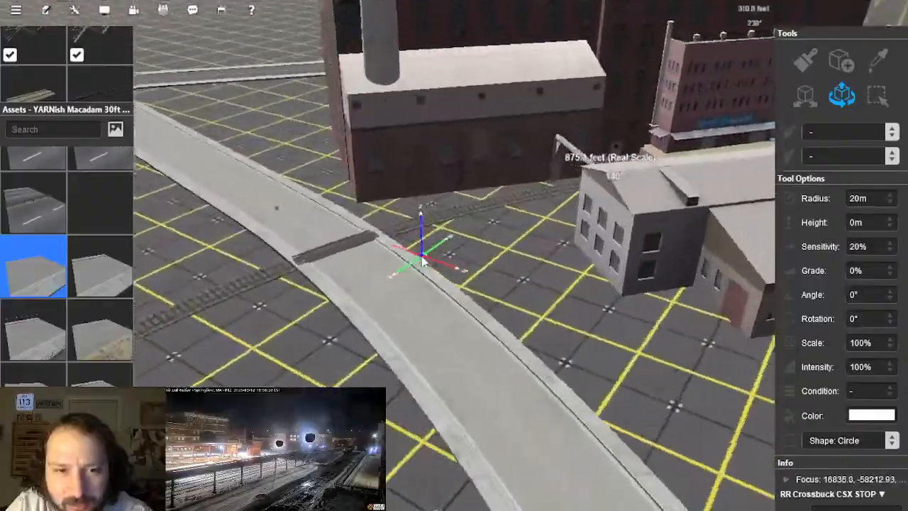
right_click(456, 188)
right_click(451, 223)
right_click(601, 217)
right_click(460, 144)
right_click(484, 136)
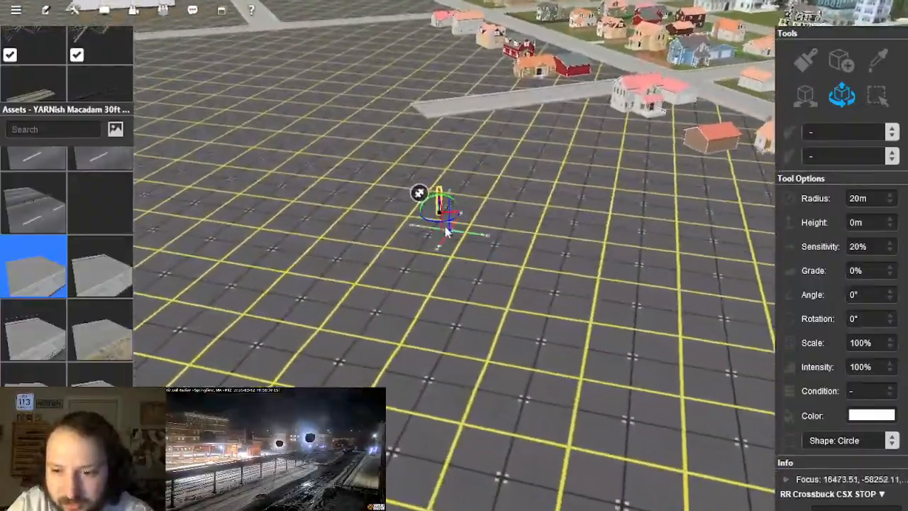
Step: Examine the whole town's street grid, river and rail lines from above, including the residential blocks beside downtown
scroll(453, 256, down, 10)
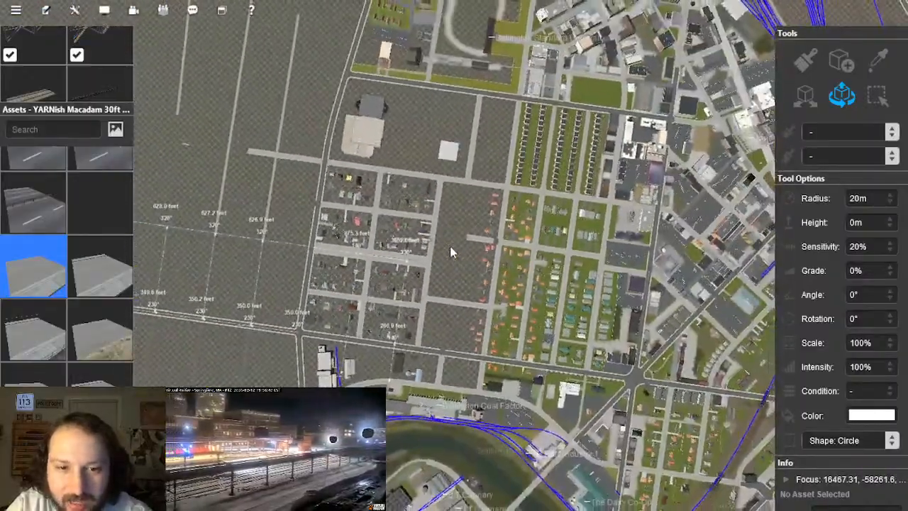
scroll(450, 249, up, 3)
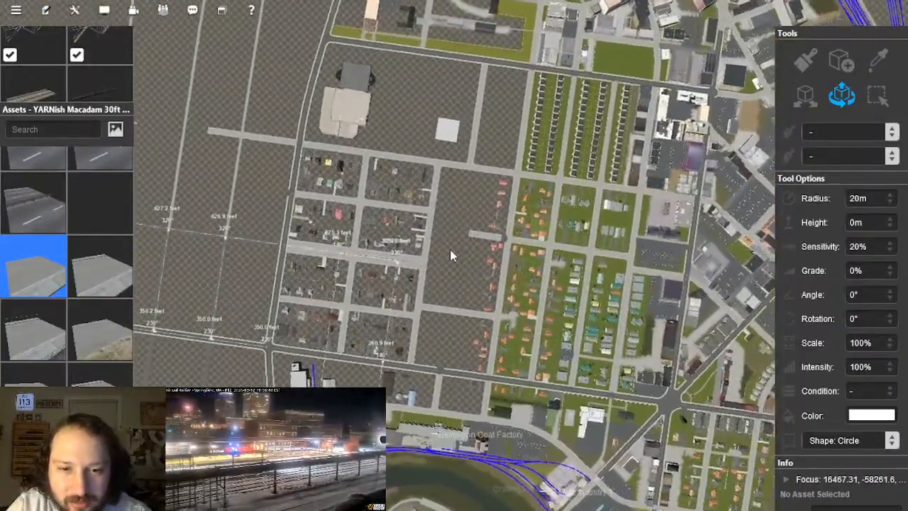
scroll(450, 249, down, 5)
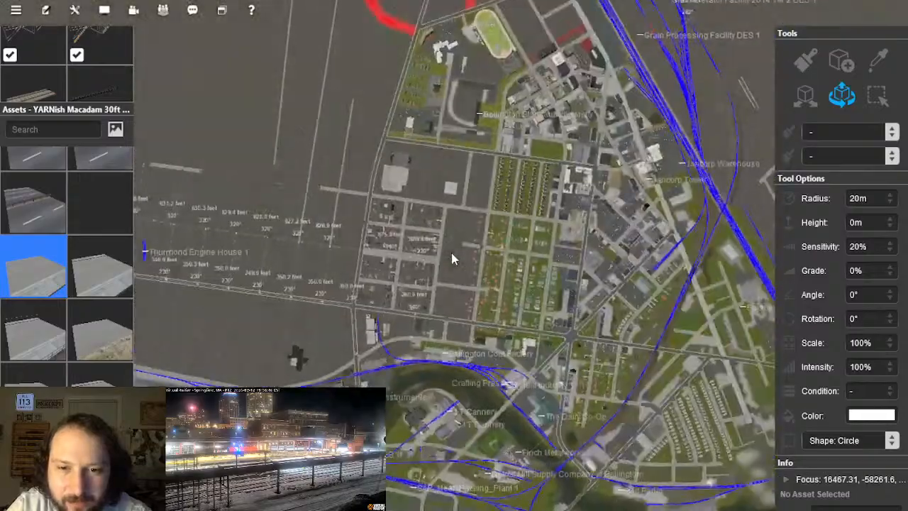
right_click(461, 292)
scroll(469, 285, down, 3)
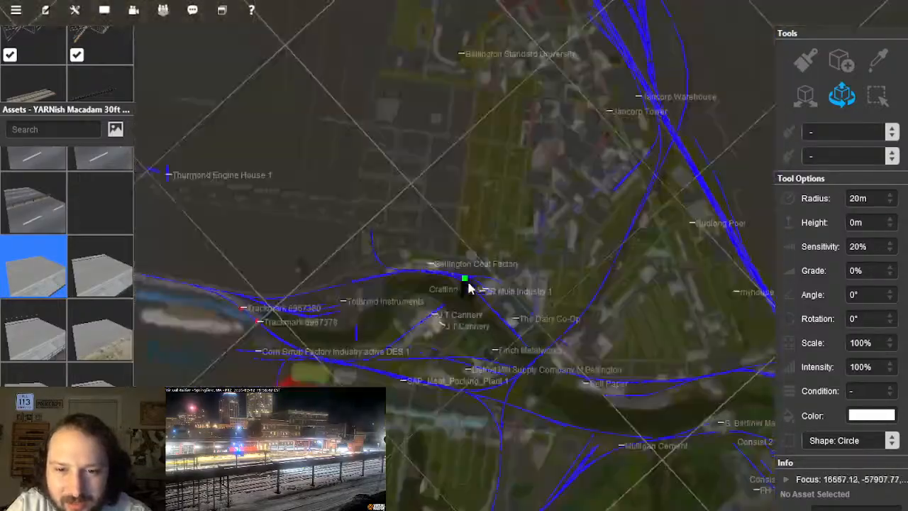
scroll(469, 286, up, 2)
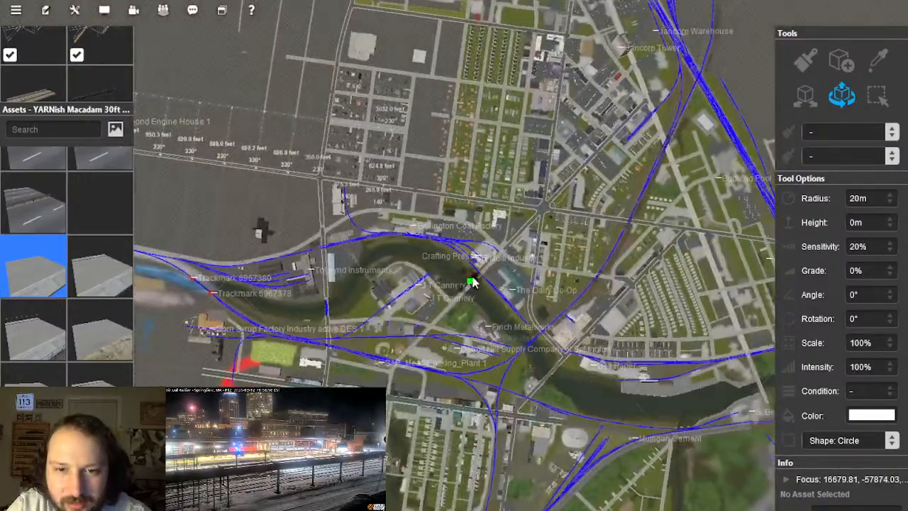
right_drag(471, 213, 462, 238)
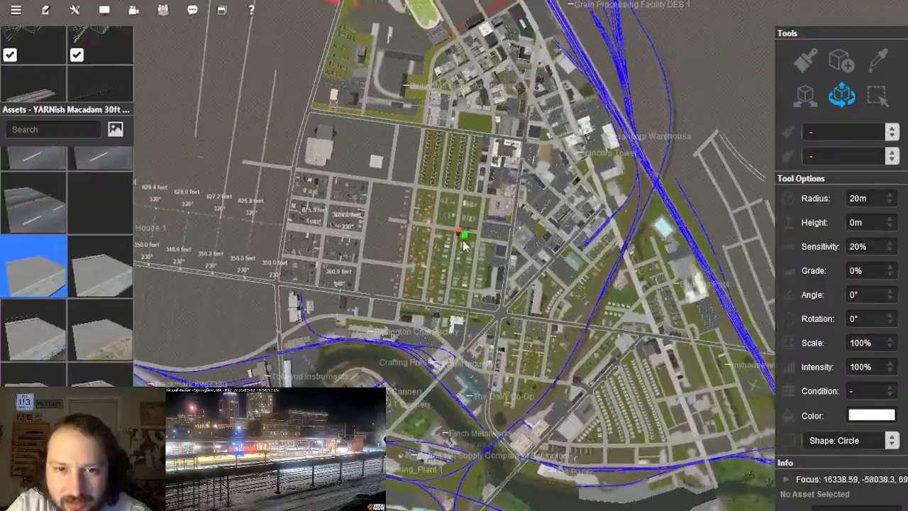
scroll(462, 238, up, 2)
scroll(465, 315, up, 2)
scroll(465, 312, up, 4)
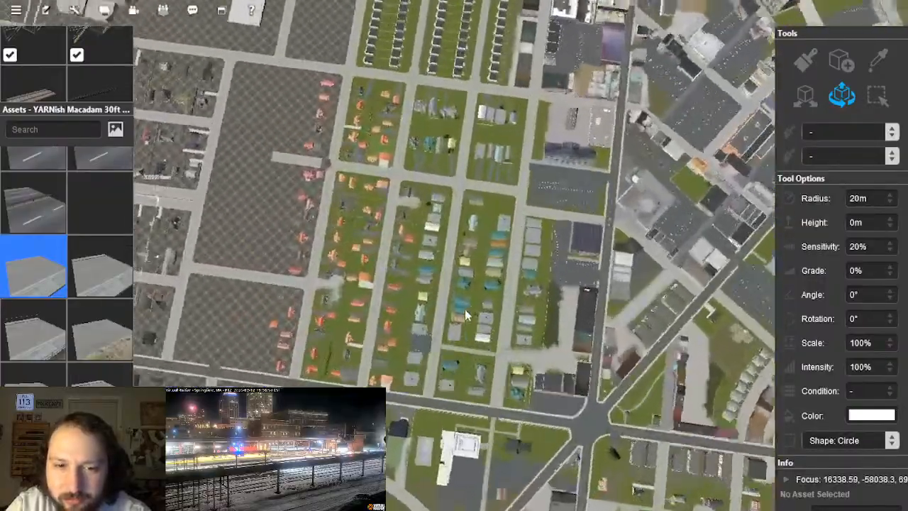
scroll(463, 308, down, 4)
scroll(462, 310, down, 5)
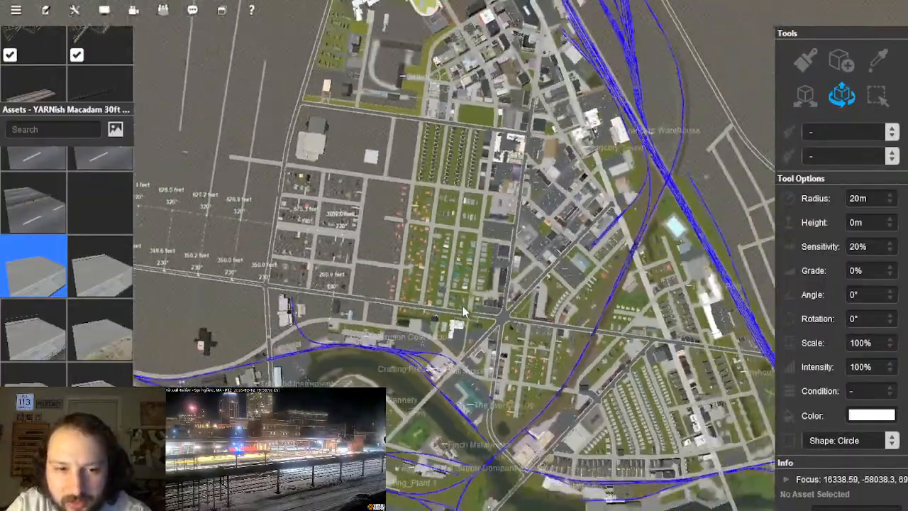
Step: Lengthen the pasted side street by moving its free end farther into the empty block
scroll(462, 325, up, 5)
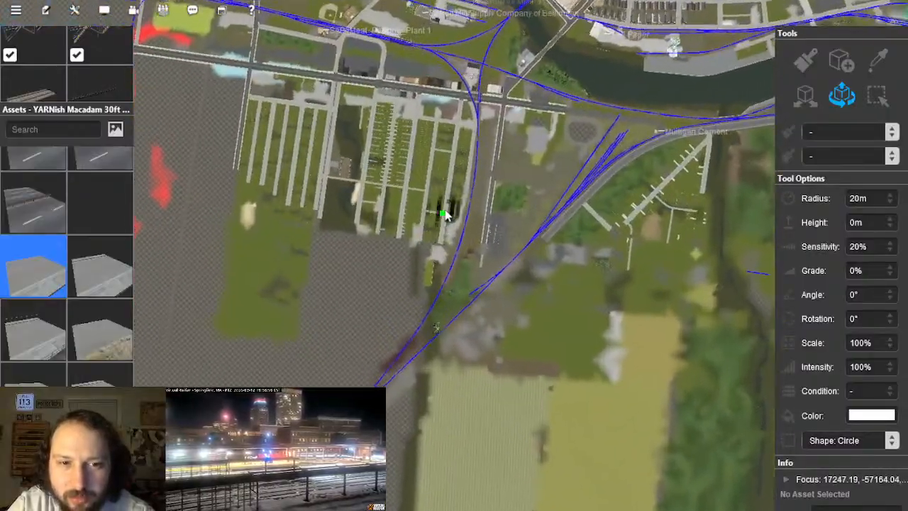
mouse_move(445, 211)
right_down()
mouse_move(458, 217)
mouse_move(460, 125)
mouse_move(429, 174)
mouse_move(428, 228)
right_up()
scroll(428, 227, up, 6)
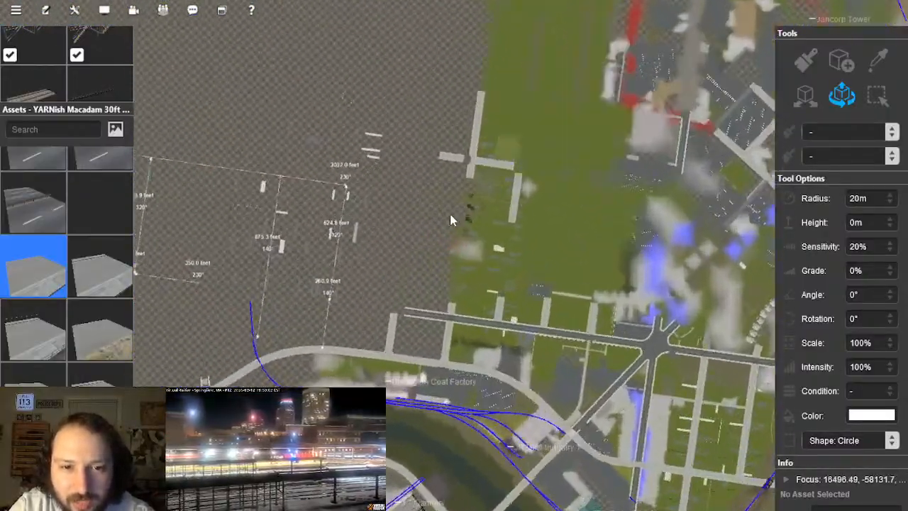
scroll(476, 259, down, 5)
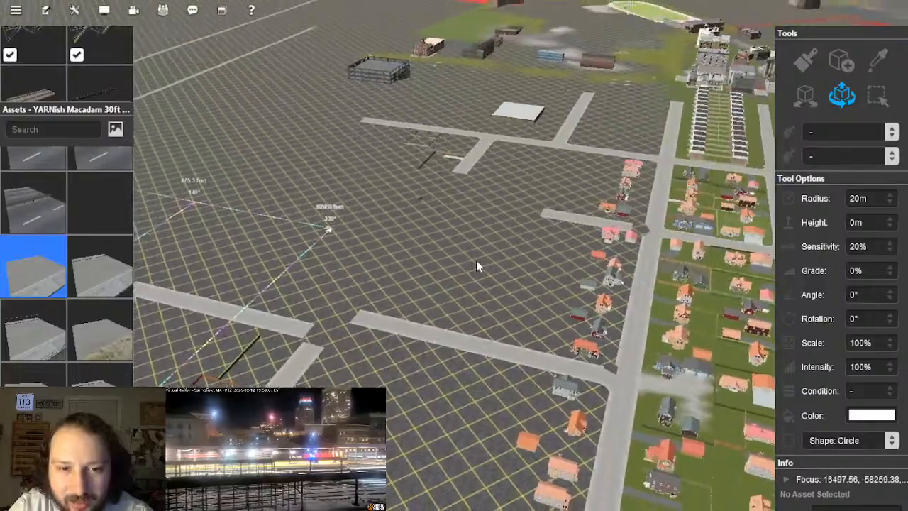
scroll(496, 224, up, 5)
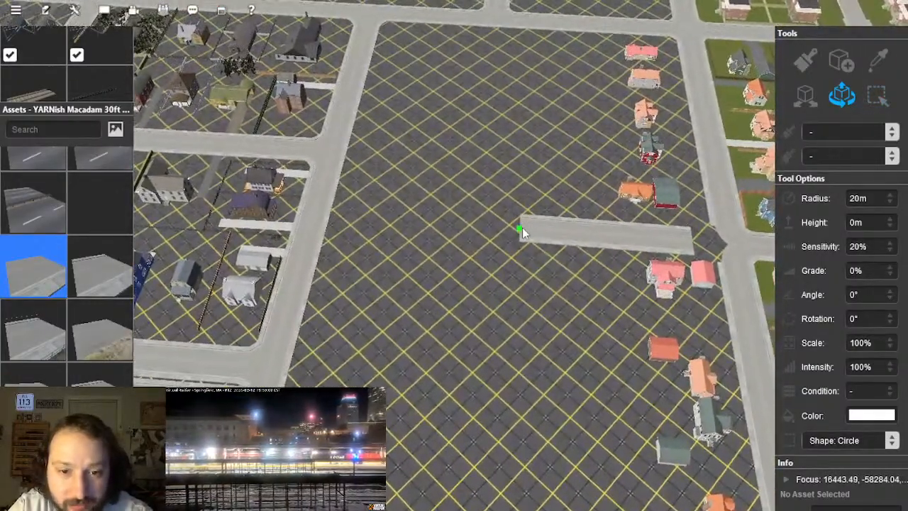
drag(473, 229, 468, 228)
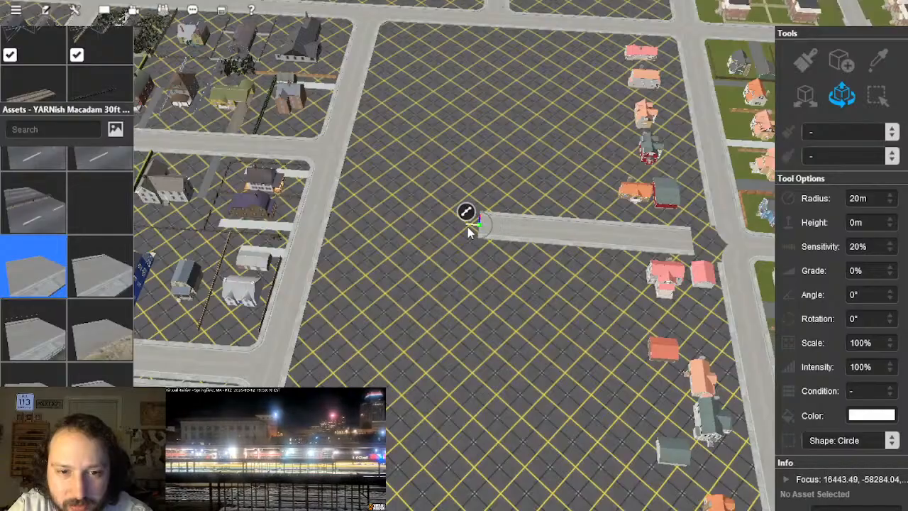
Step: Join the near end of the new side street to the T-junction, turning it into a four-way intersection
key(d)
key(Left)
scroll(468, 294, up, 3)
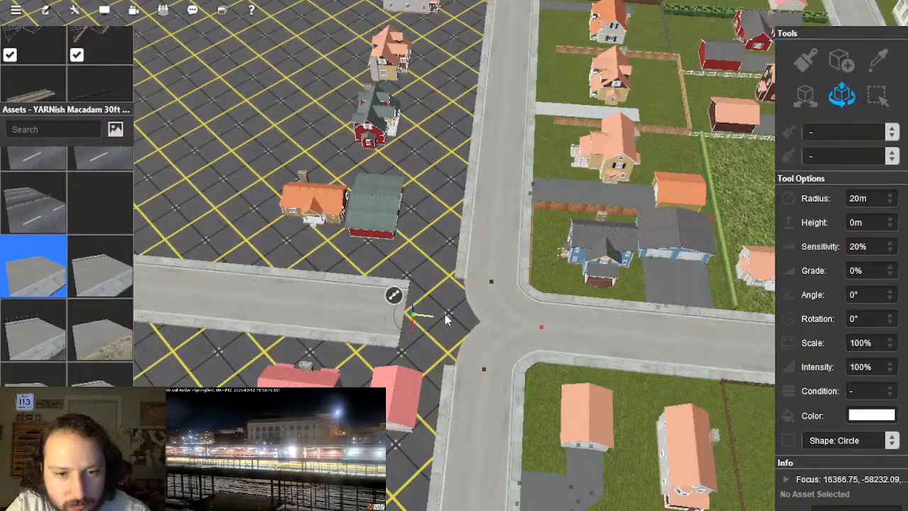
scroll(444, 321, down, 10)
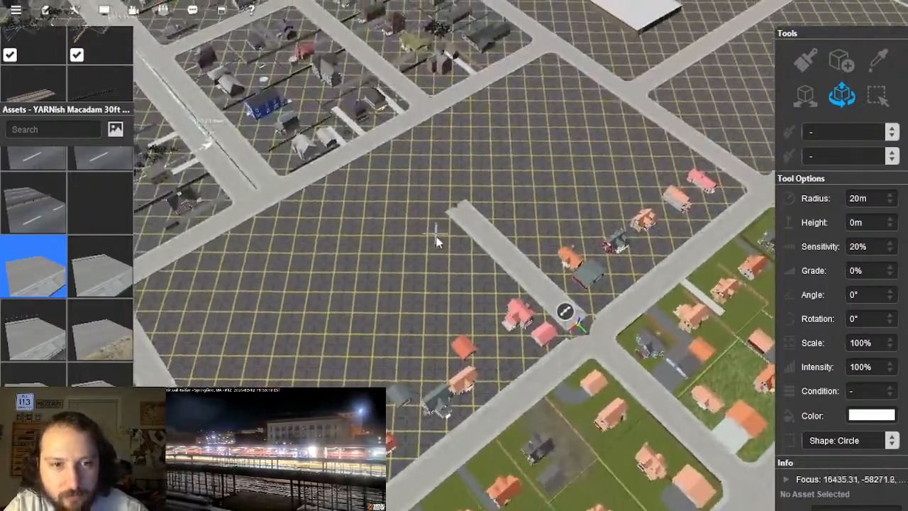
scroll(463, 271, up, 10)
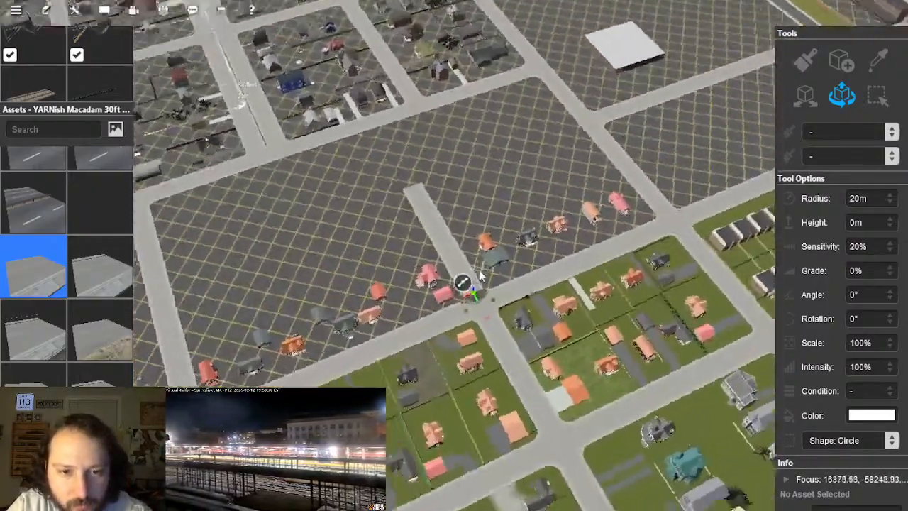
scroll(472, 263, up, 2)
key(Left)
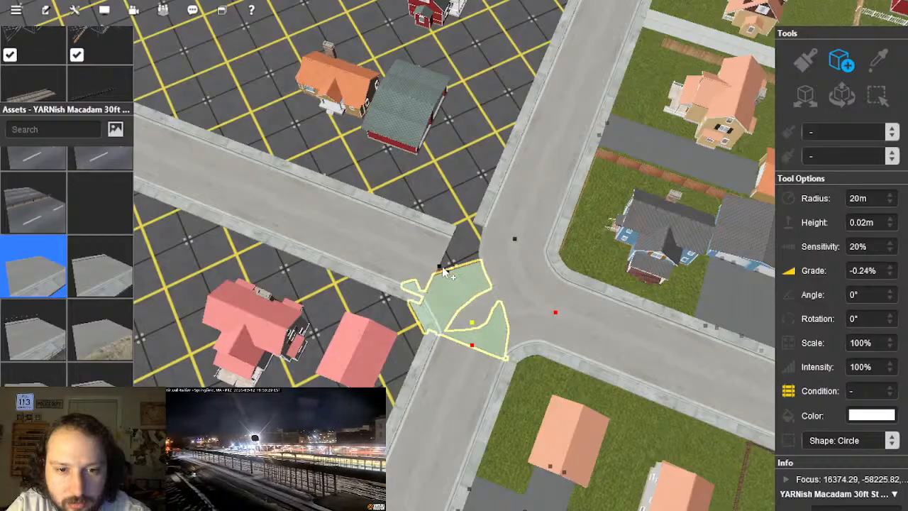
key(Left)
key(Down)
click(848, 95)
key(Delete)
Step: Examine the extended side street and the surrounding empty blocks from above, including the planned street grid beyond them
scroll(448, 233, down, 2)
scroll(451, 241, down, 8)
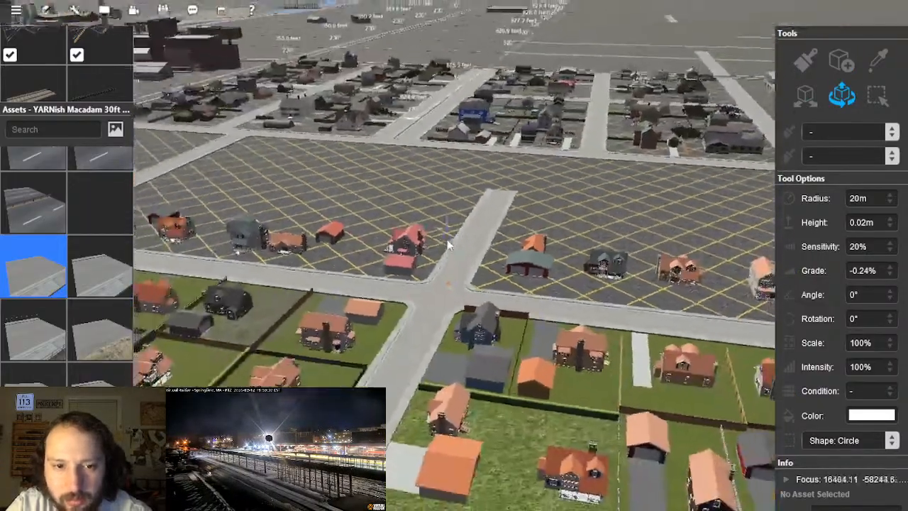
scroll(454, 255, up, 8)
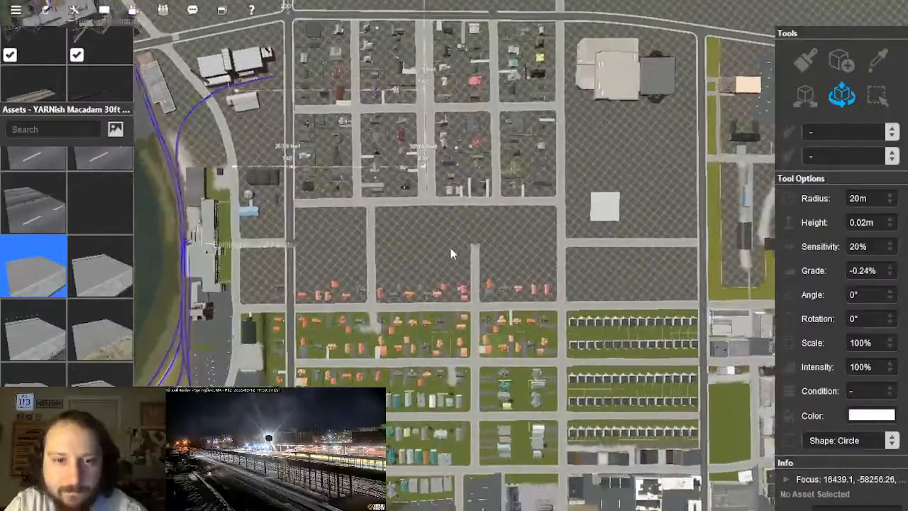
scroll(472, 254, up, 2)
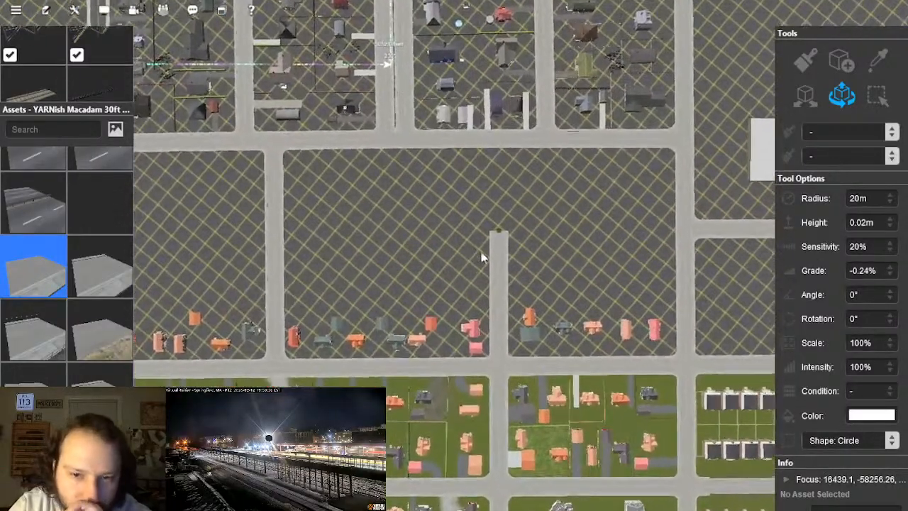
scroll(497, 264, up, 2)
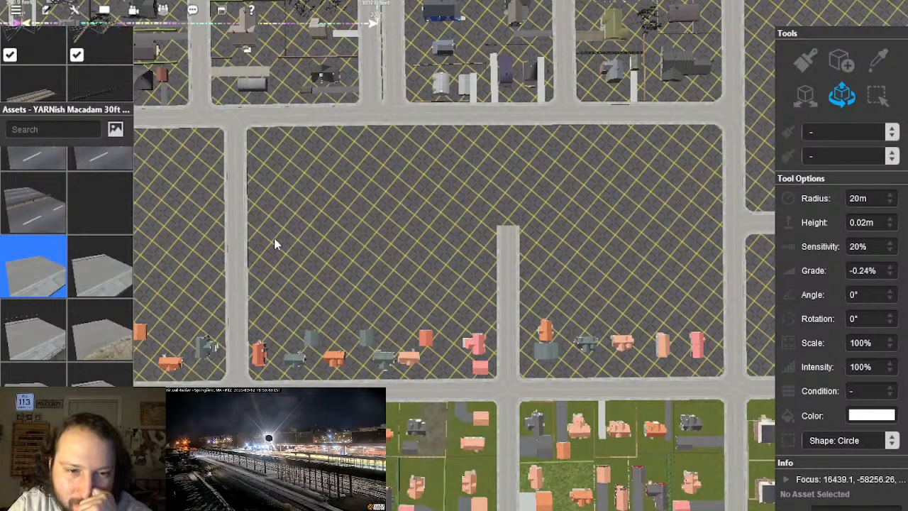
scroll(449, 255, down, 4)
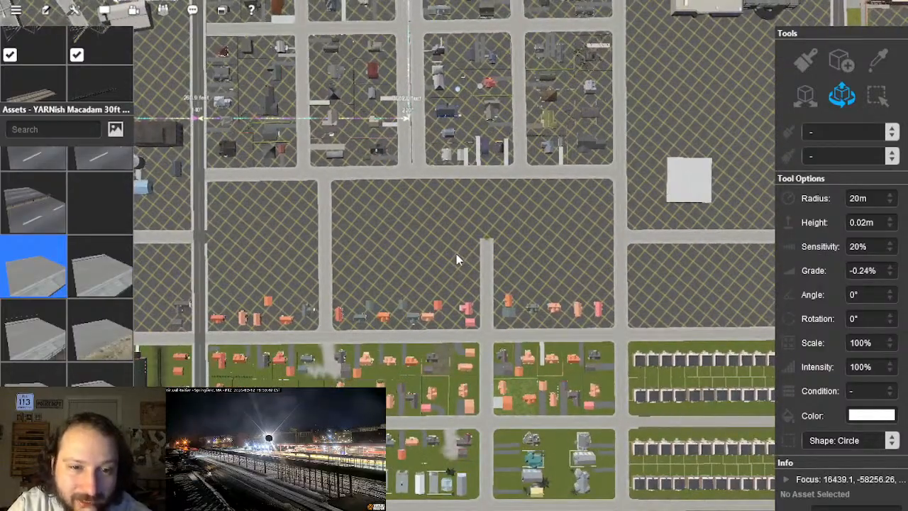
scroll(447, 274, up, 2)
mouse_move(446, 273)
right_down()
mouse_move(404, 257)
mouse_move(451, 296)
mouse_move(451, 252)
mouse_move(459, 265)
right_up()
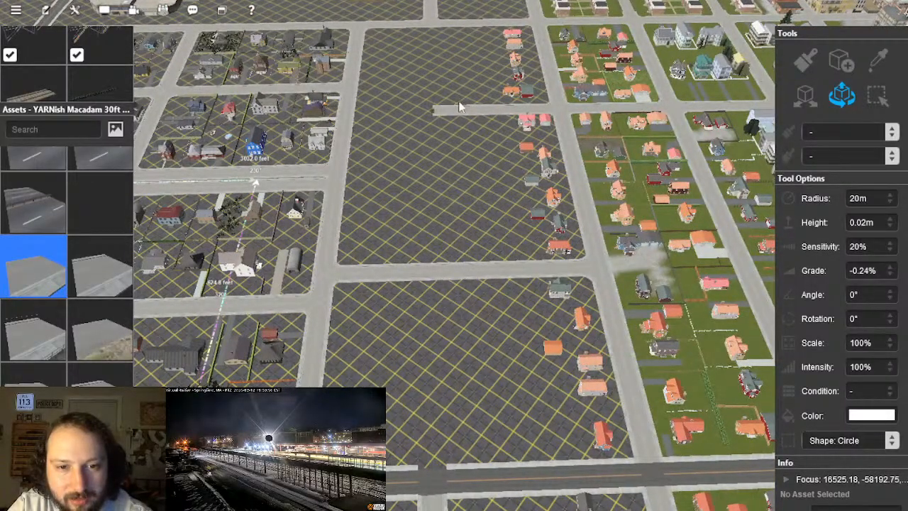
scroll(455, 264, down, 6)
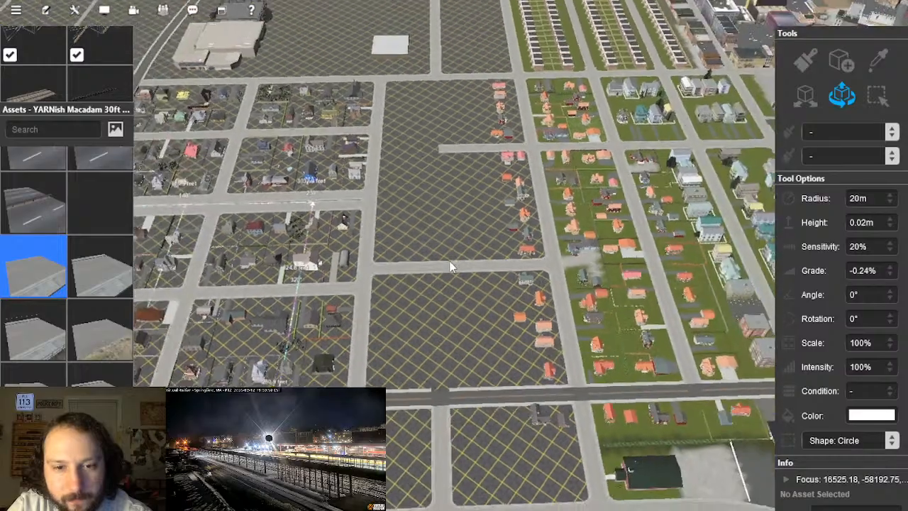
right_drag(447, 257, 481, 245)
scroll(455, 270, down, 3)
scroll(480, 245, down, 3)
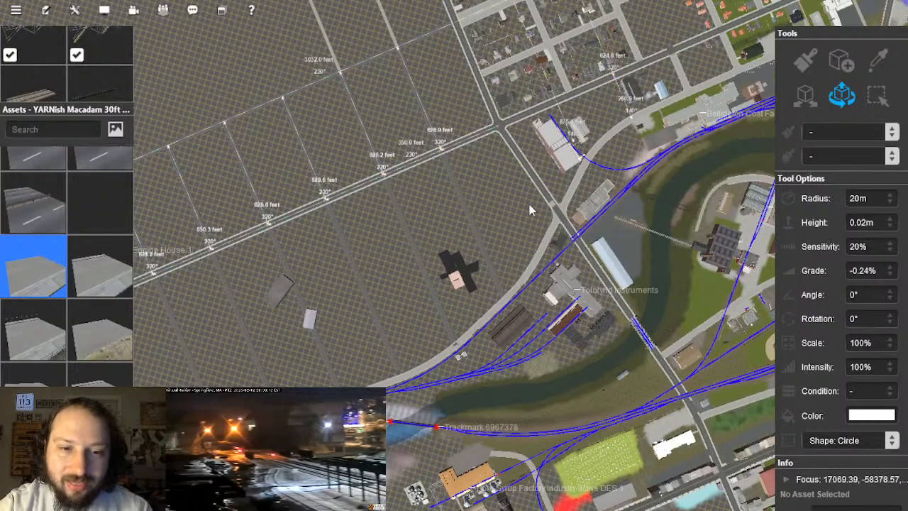
Step: Select the John Street Pumping Station in the empty area and move it toward the curved road
right_click(437, 313)
scroll(507, 250, up, 3)
scroll(431, 265, down, 5)
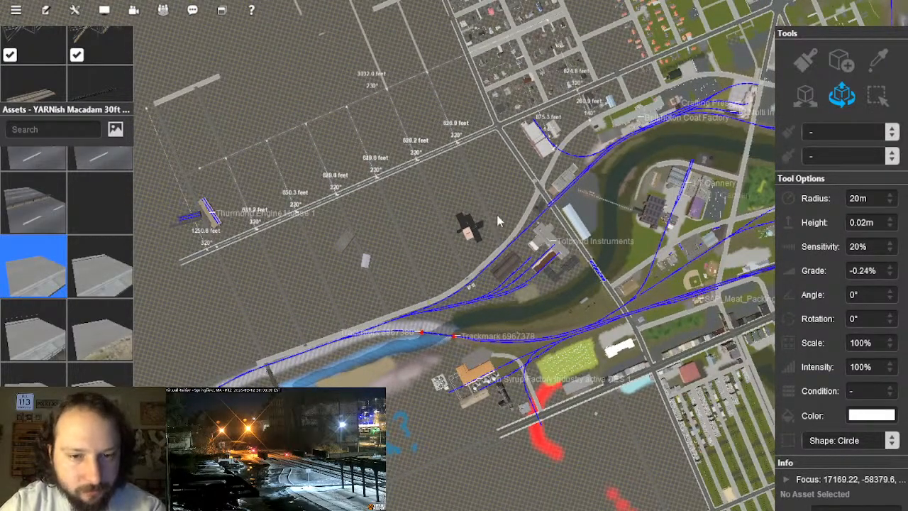
scroll(474, 226, up, 5)
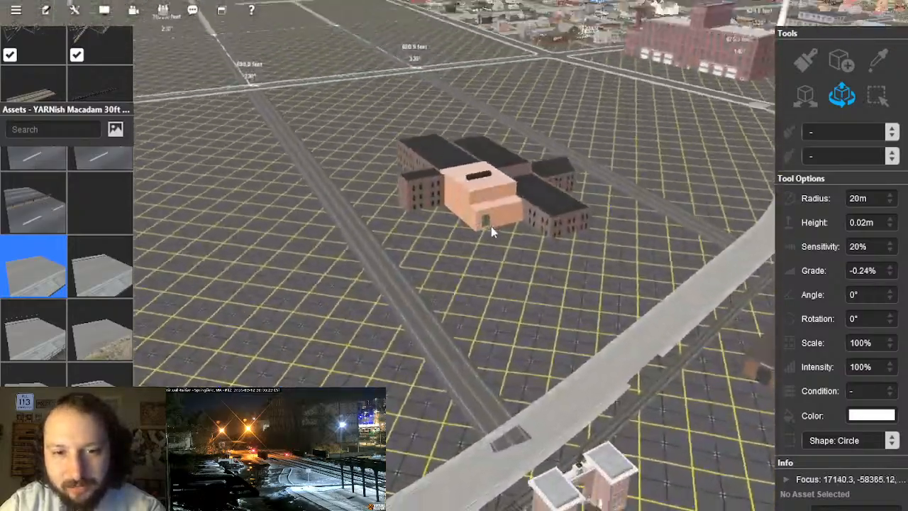
right_click(547, 206)
key(Left)
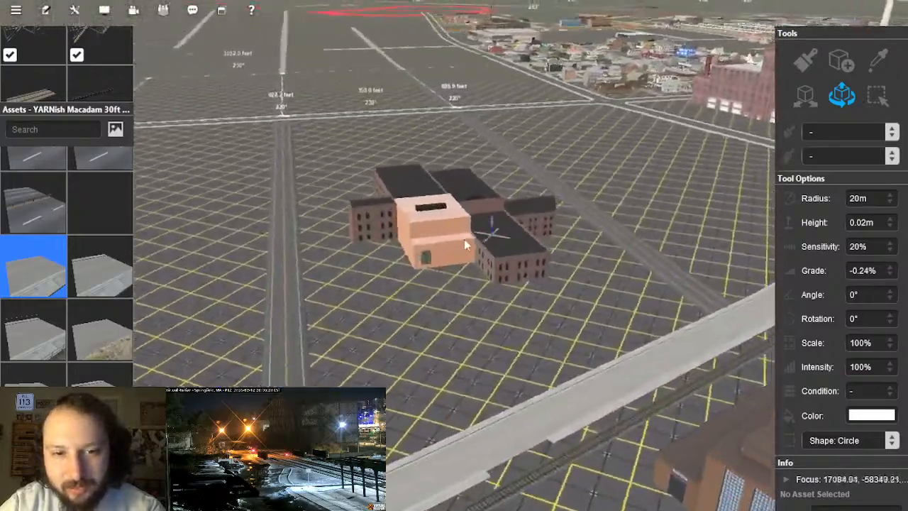
key(Right)
click(850, 65)
key(Right)
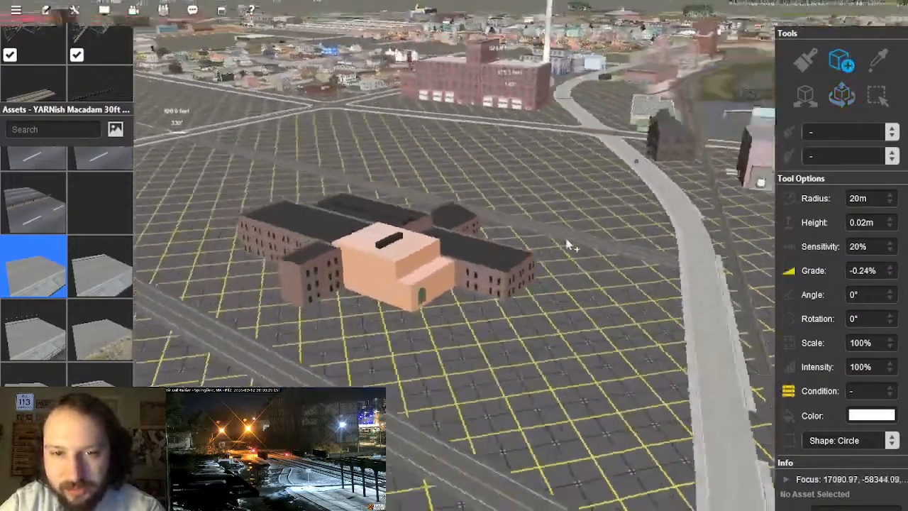
key(Up)
click(433, 292)
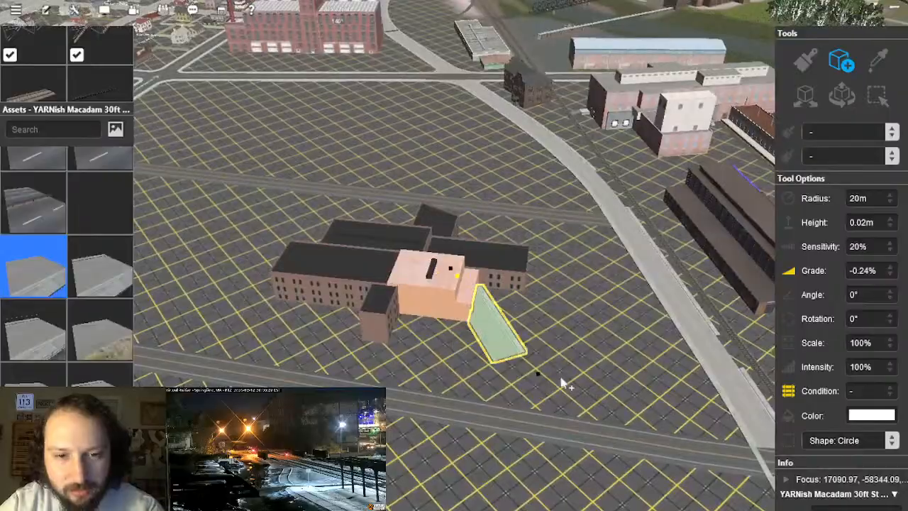
click(429, 303)
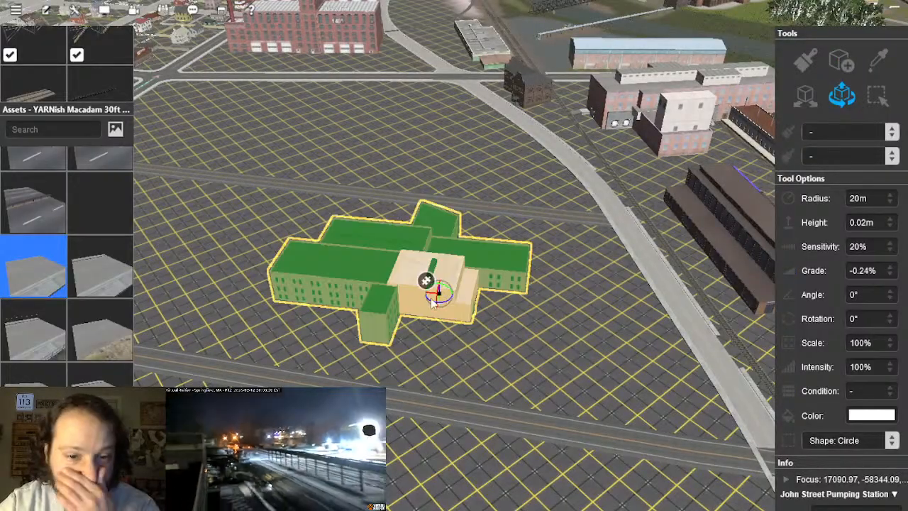
drag(441, 297, 513, 282)
Step: Move the Sugar mill 01 shed and warehouse together to the empty ground near the pumping station, and select the warehouse alone
right_click(504, 339)
scroll(545, 293, down, 5)
right_click(544, 292)
key(Left)
key(Up)
click(433, 226)
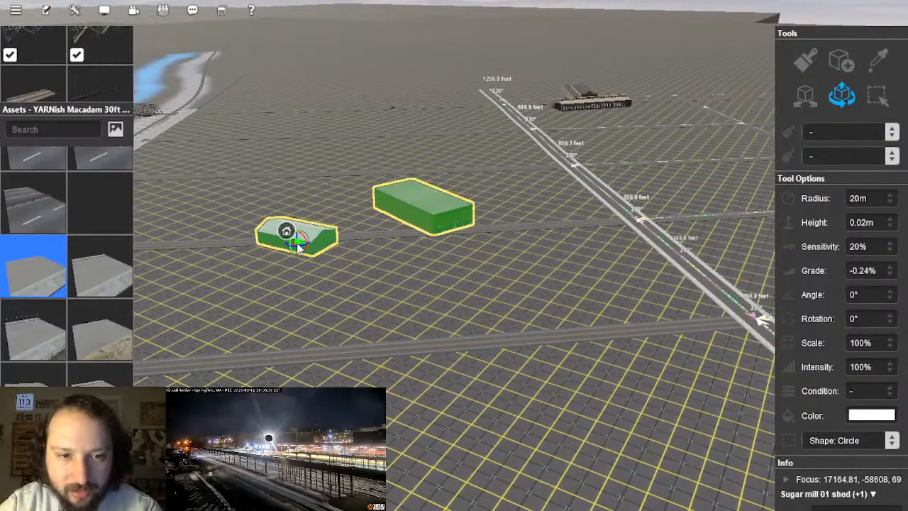
key(a)
drag(382, 332, 441, 282)
key(Left)
key(Up)
click(579, 363)
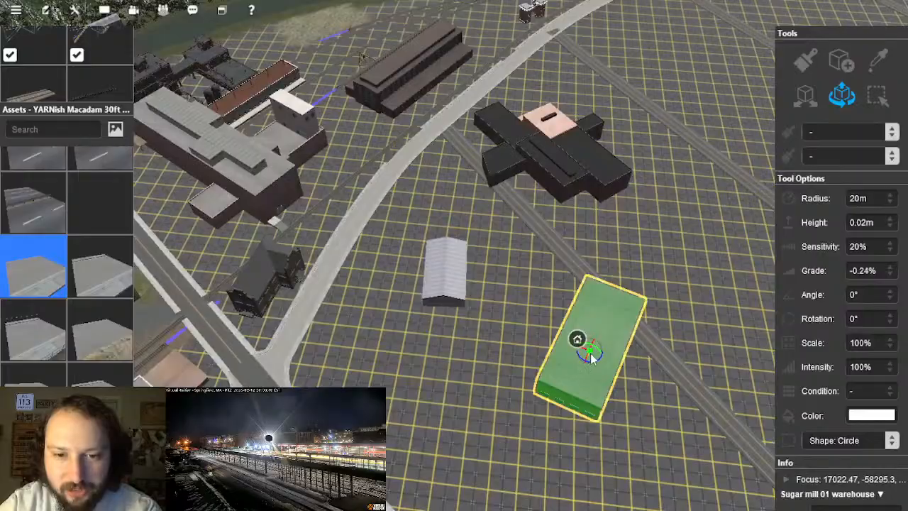
Step: Examine the factories around the road intersection, the riverbank industries and the empty land leading to the outlying buildings
right_click(347, 258)
key(Down)
key(Right)
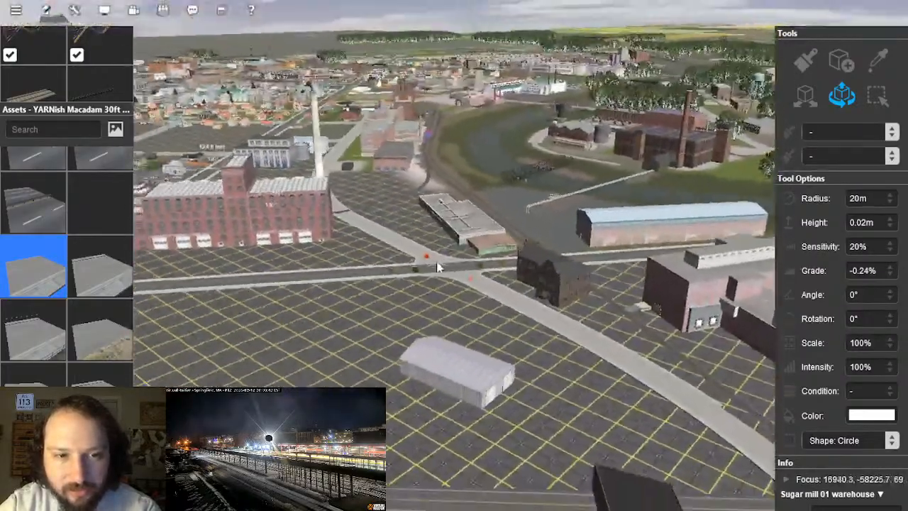
right_click(446, 203)
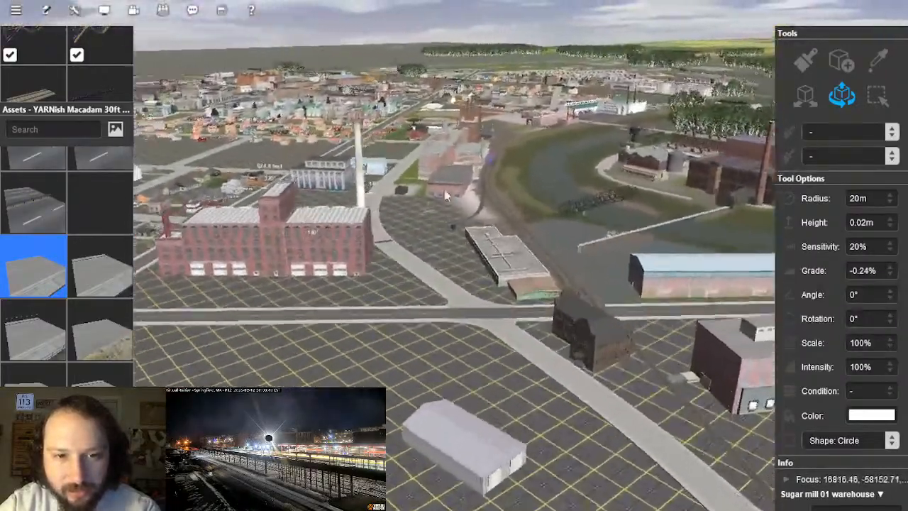
right_click(491, 396)
key(Up)
click(509, 298)
right_click(567, 223)
key(Right)
right_click(461, 220)
key(Right)
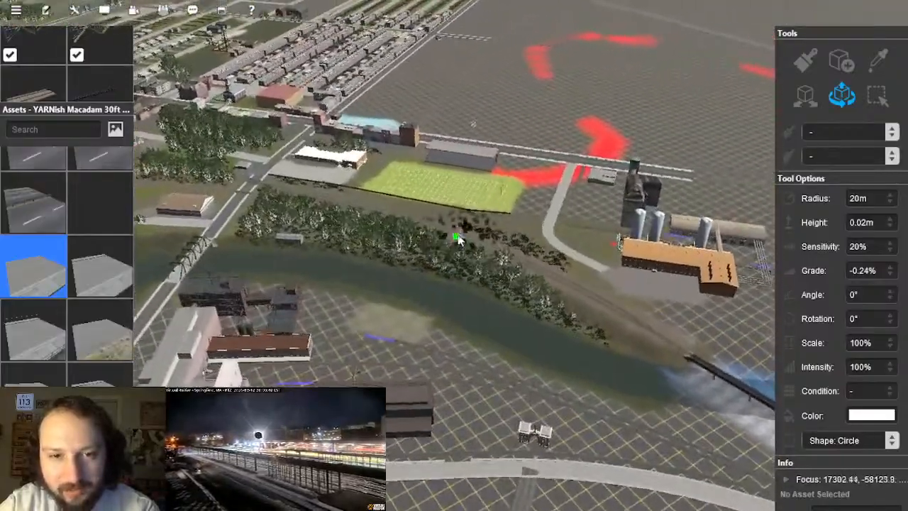
right_click(469, 226)
key(Up)
right_click(487, 211)
key(Down)
right_click(527, 178)
key(Right)
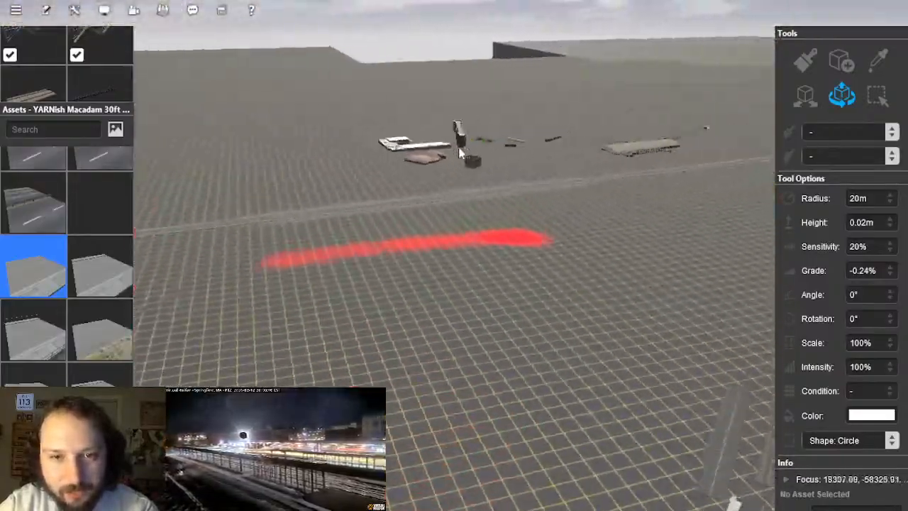
Step: Delete the large flat-roofed building beside the wooden platform near the grain elevator silos
right_click(460, 151)
right_click(431, 284)
key(Right)
key(Left)
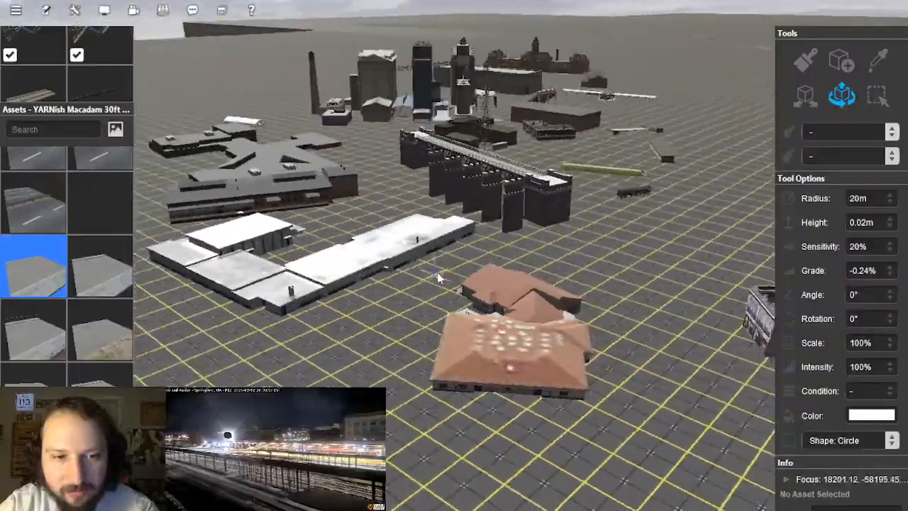
right_click(467, 238)
right_click(500, 158)
key(Left)
key(Up)
right_click(474, 182)
click(500, 397)
key(Delete)
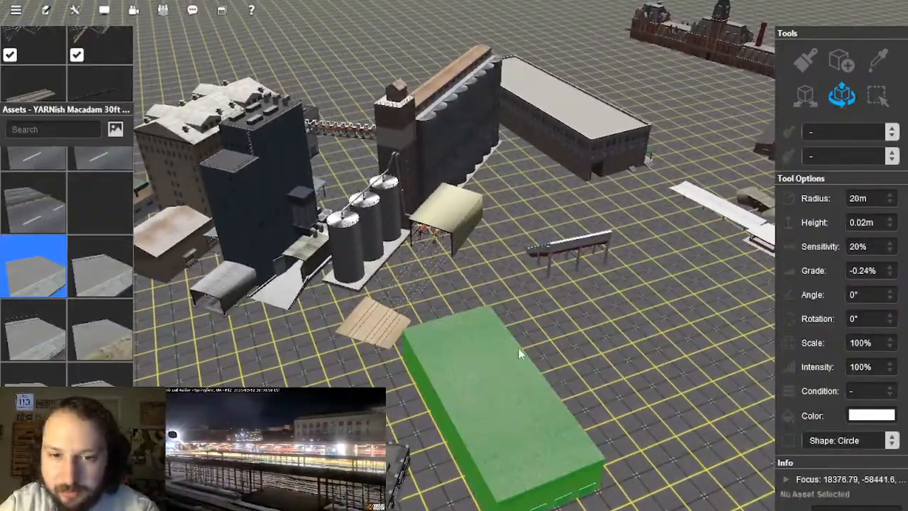
Step: Examine the remaining outlying buildings around the grain elevator, including the platform canopy, engine shed and long station building
right_click(532, 292)
key(Right)
right_click(505, 245)
key(Right)
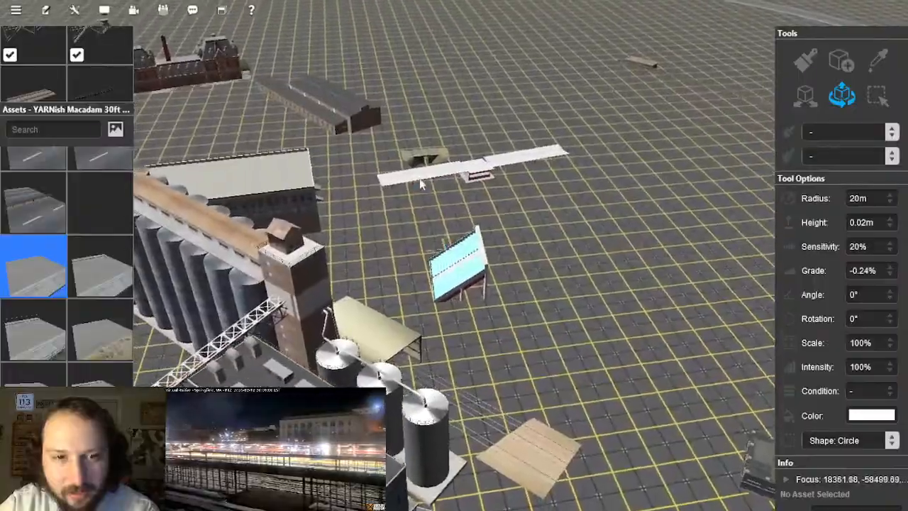
right_click(427, 152)
key(Left)
key(Down)
key(Right)
right_click(408, 249)
key(Right)
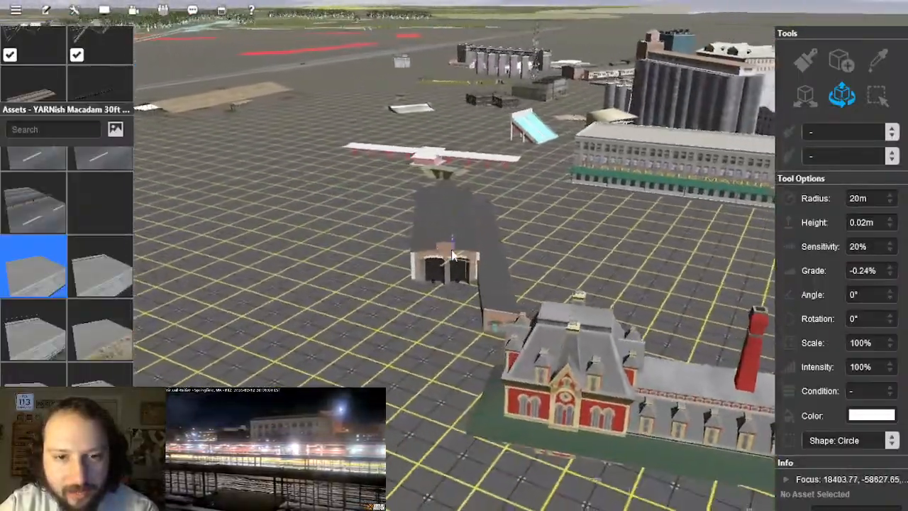
key(Up)
right_click(452, 185)
right_click(489, 218)
key(Right)
key(Down)
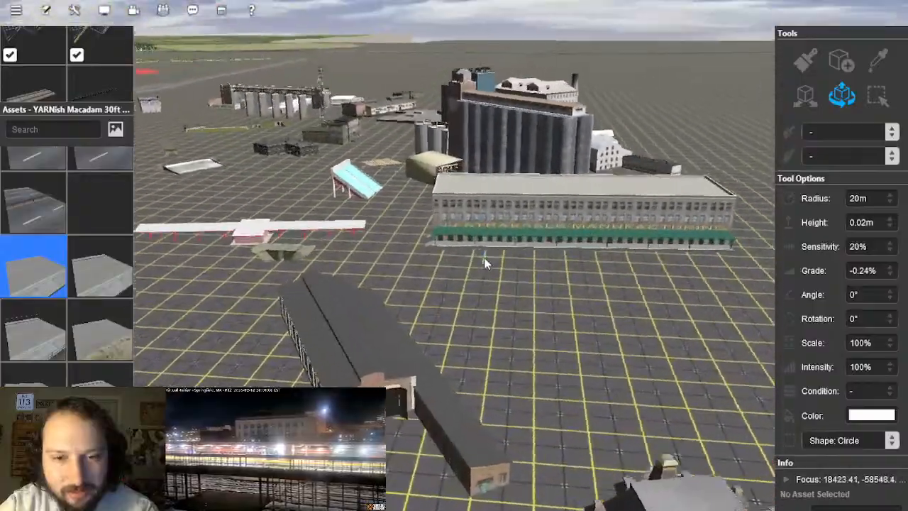
scroll(453, 261, down, 2)
key(Up)
right_click(434, 249)
key(Right)
right_click(473, 211)
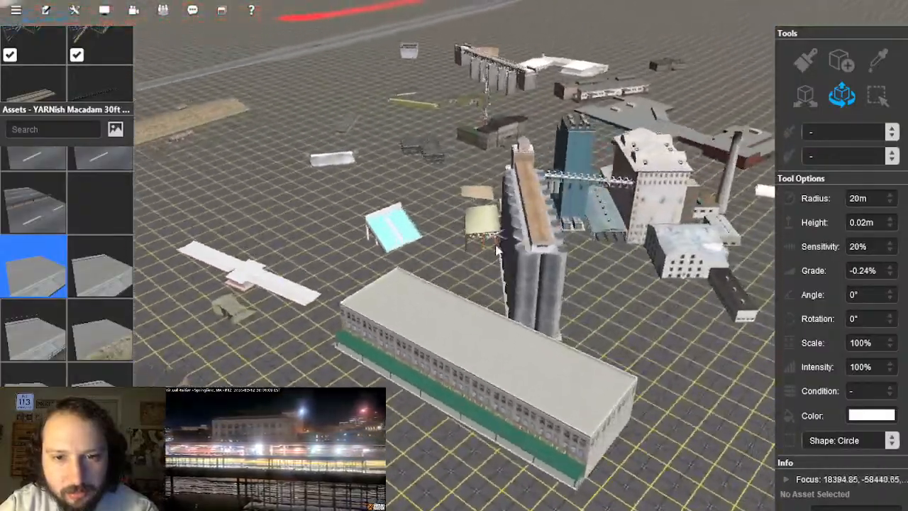
Step: Examine the grain processing facility and the flat-roofed industrial buildings around it
key(Right)
click(498, 251)
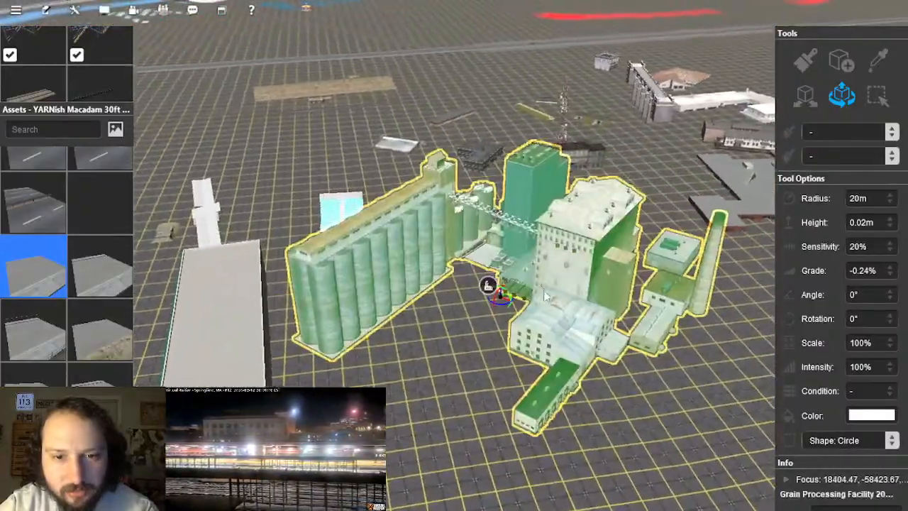
right_click(456, 369)
key(Left)
key(Up)
key(Left)
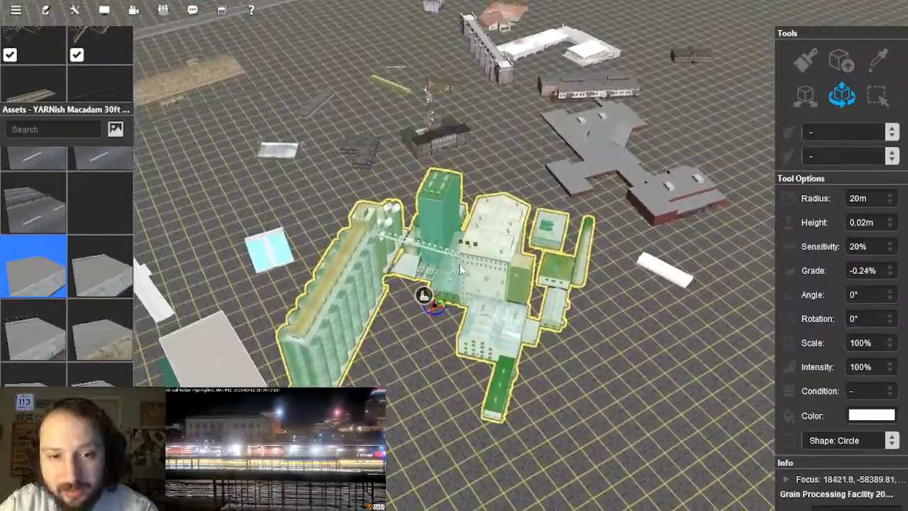
right_click(500, 144)
click(500, 127)
right_click(500, 127)
key(Down)
Step: Move the MG Zollhalle building into the town's empty block beside the Sugar mill 01 warehouse, between the two streets
click(584, 318)
scroll(539, 334, up, 3)
scroll(525, 339, down, 5)
key(Left)
right_click(479, 337)
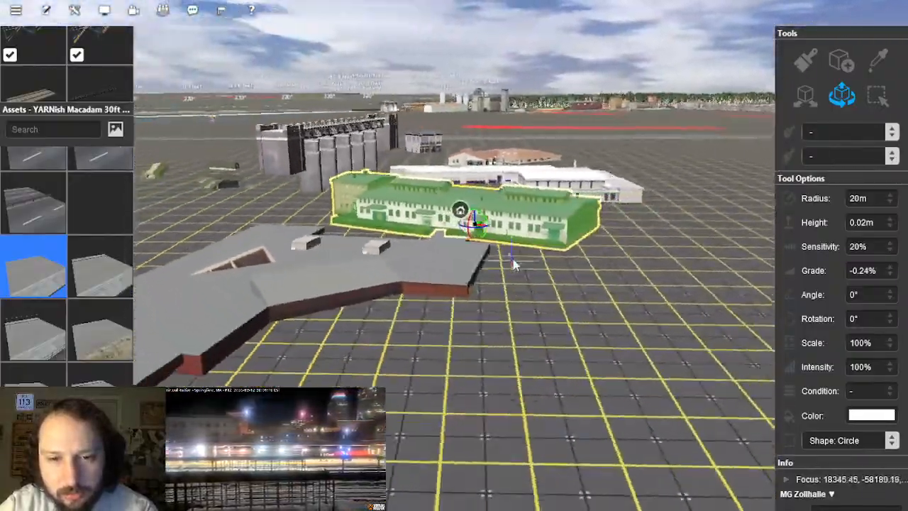
key(Up)
key(Left)
key(Right)
key(w)
drag(404, 207, 499, 271)
key(Left)
key(Up)
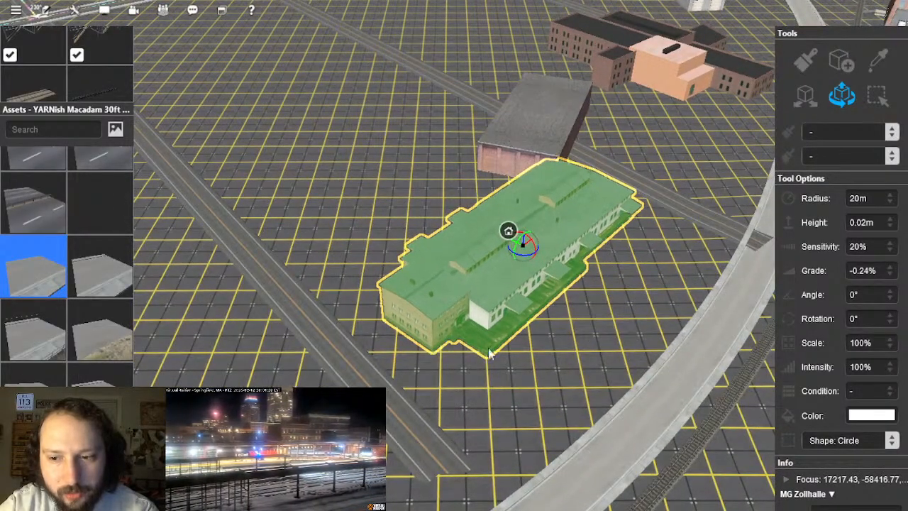
Step: Move the Sugar mill 01 warehouse off the street and set it alongside the long wall of MG Zollhalle
click(519, 383)
right_click(474, 345)
key(Down)
key(Up)
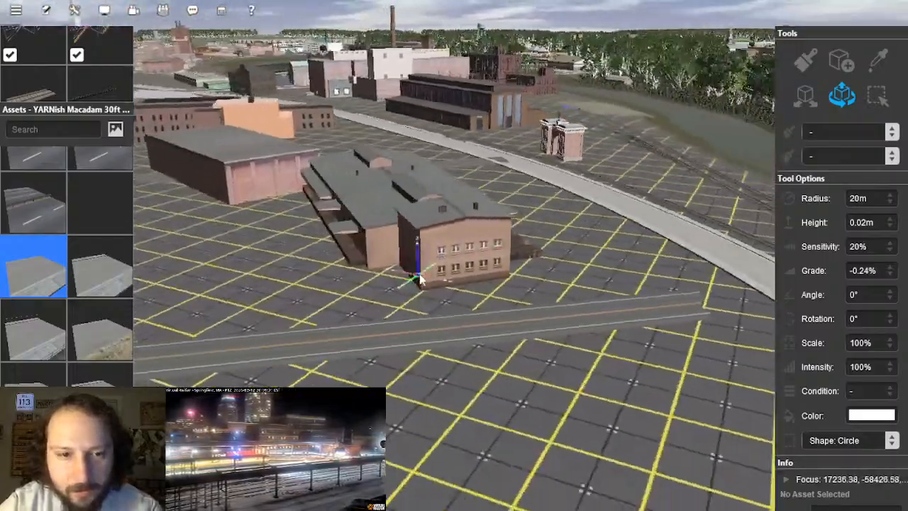
key(Right)
right_drag(421, 281, 469, 234)
key(Left)
key(Up)
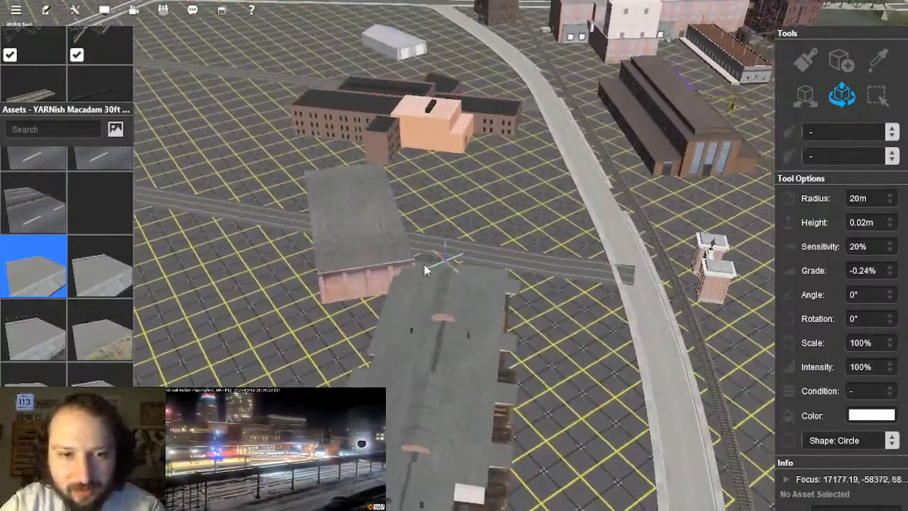
click(377, 248)
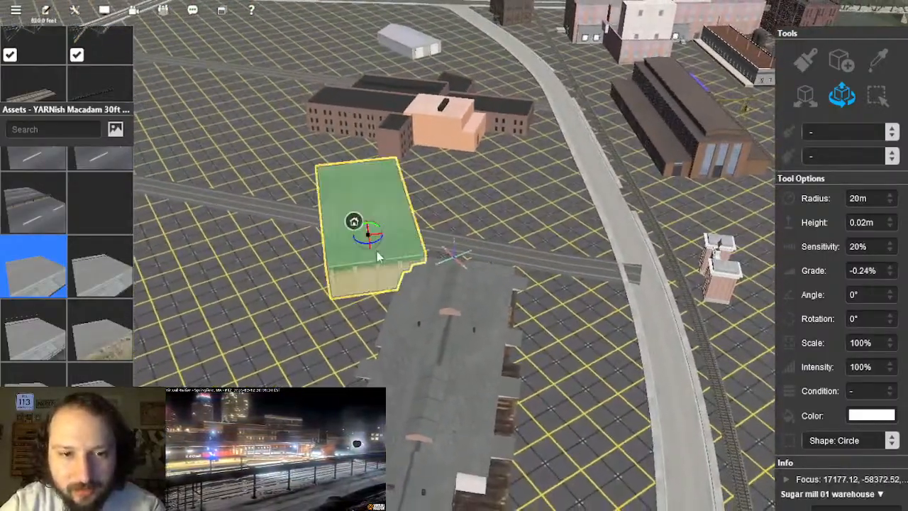
key(Left)
key(Down)
mouse_move(338, 383)
right_down()
mouse_move(471, 402)
mouse_move(494, 301)
right_up()
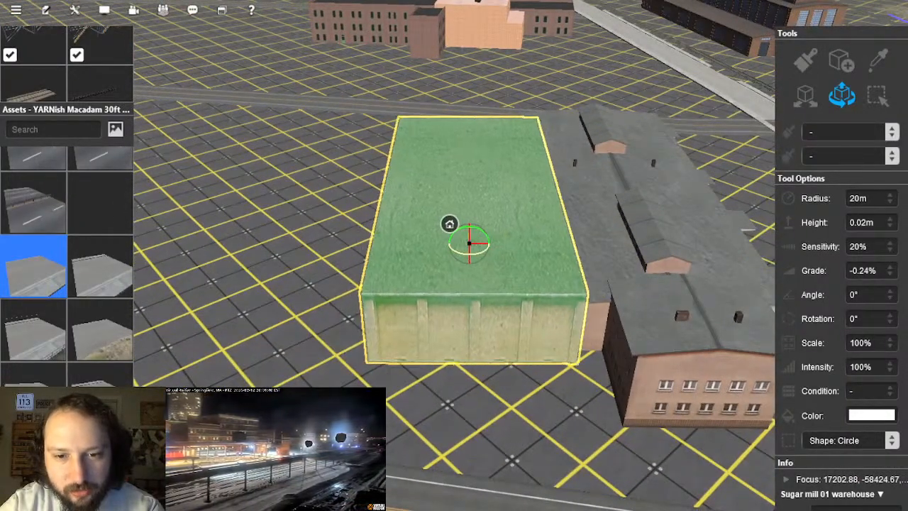
right_drag(510, 310, 521, 323)
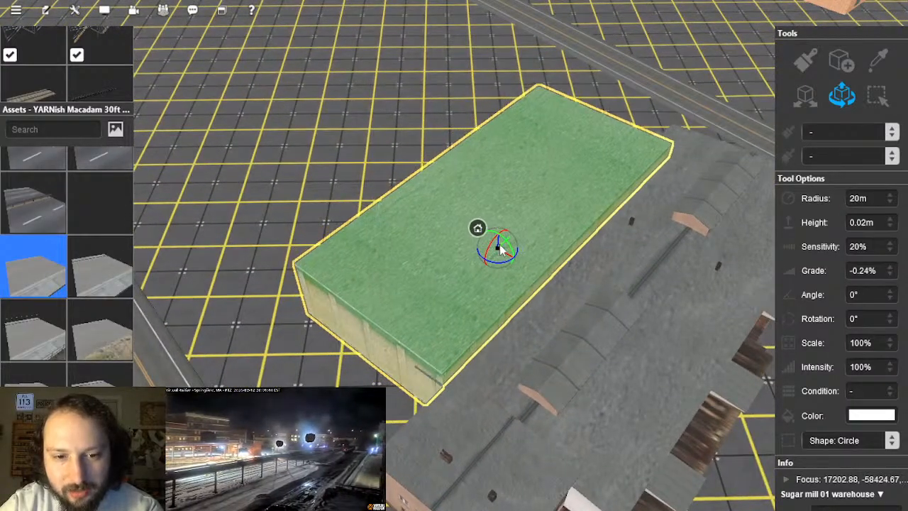
right_drag(501, 248, 406, 294)
Step: Move the John Street Pumping Station against the adjoining ends of MG Zollhalle and the Sugar mill 01 warehouse
scroll(445, 258, down, 3)
scroll(452, 258, up, 3)
scroll(452, 258, down, 6)
mouse_move(452, 258)
right_down()
mouse_move(436, 288)
mouse_move(454, 268)
right_up()
click(345, 360)
drag(343, 346, 505, 198)
right_drag(509, 238, 394, 261)
scroll(462, 256, up, 3)
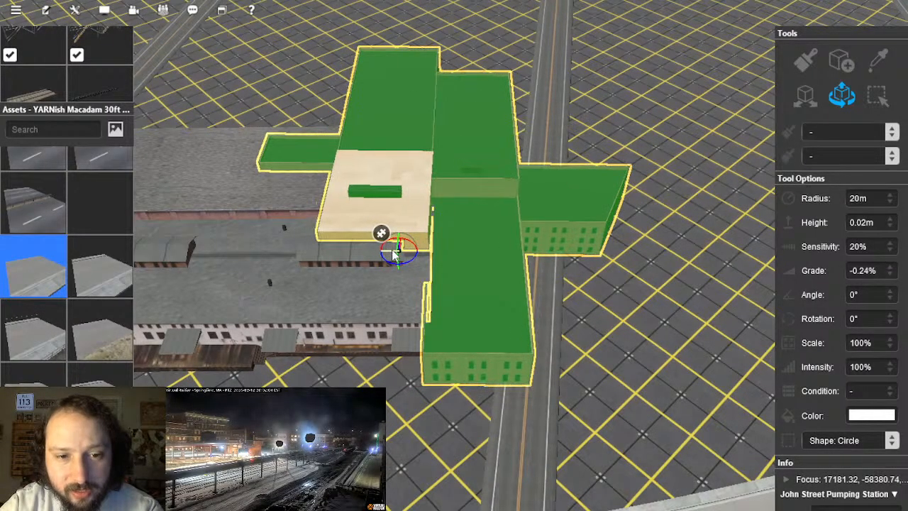
right_drag(396, 254, 448, 266)
Step: Shift the Sugar mill 01 warehouse so its end meets the wall of the John Street Pumping Station
click(517, 389)
click(465, 333)
click(449, 266)
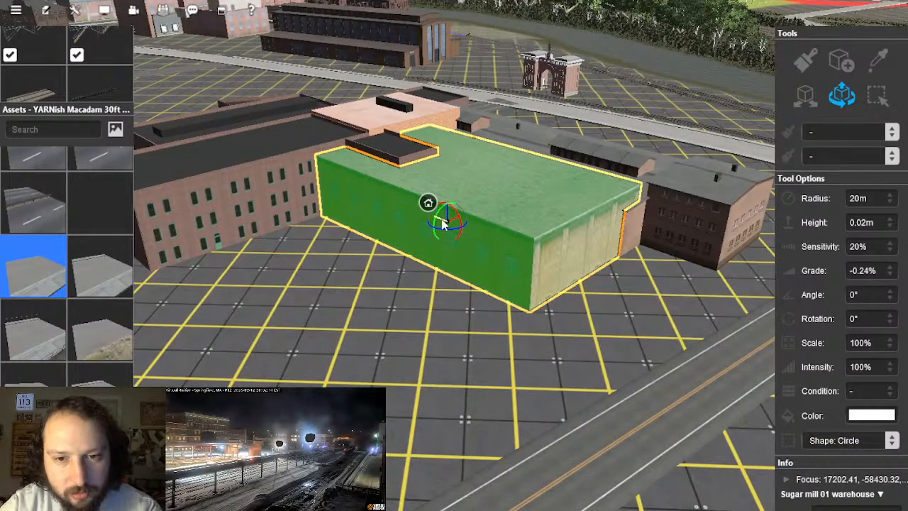
click(420, 302)
right_drag(399, 289, 380, 285)
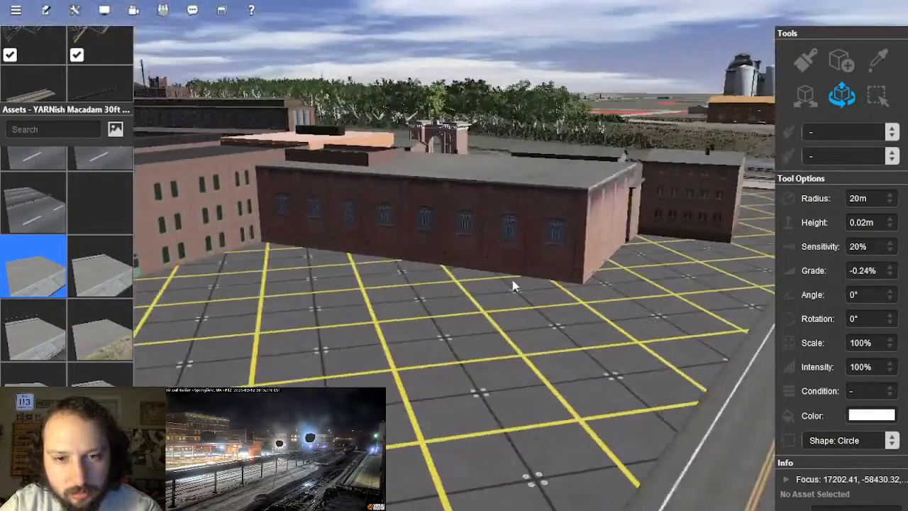
Step: Select the John Street Pumping Station and the warehouse together and adjust their fit against MG Zollhalle
right_drag(512, 280, 362, 249)
click(361, 249)
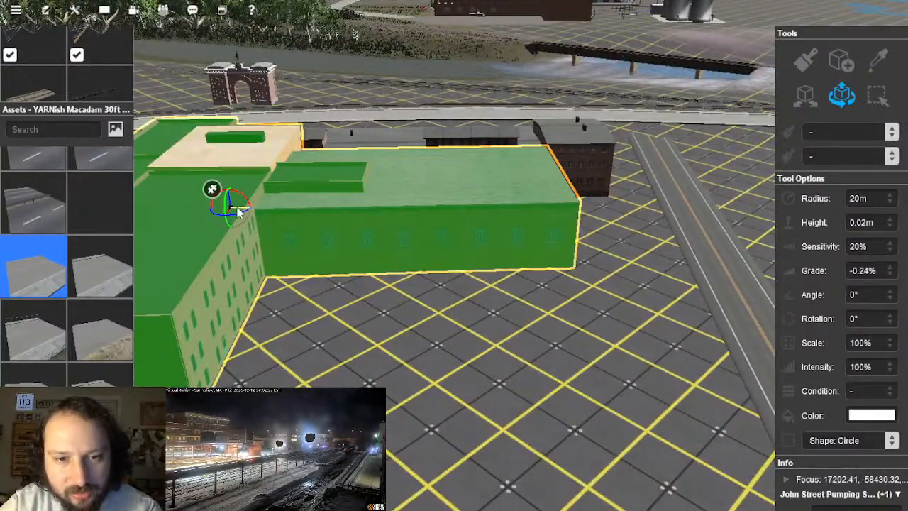
click(423, 323)
right_drag(423, 323, 516, 320)
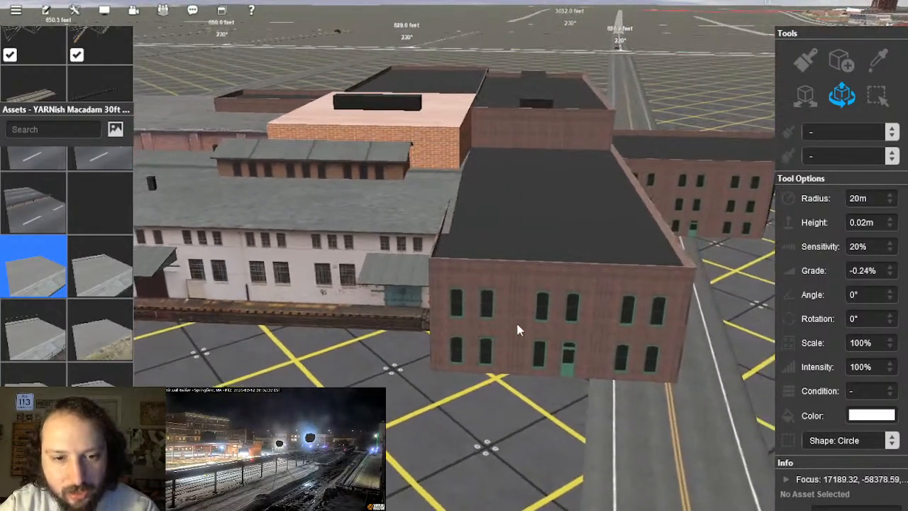
click(518, 332)
click(454, 393)
Step: Nudge the Sugar mill 01 warehouse to close the joints with MG Zollhalle and the pumping station
right_drag(455, 393, 461, 249)
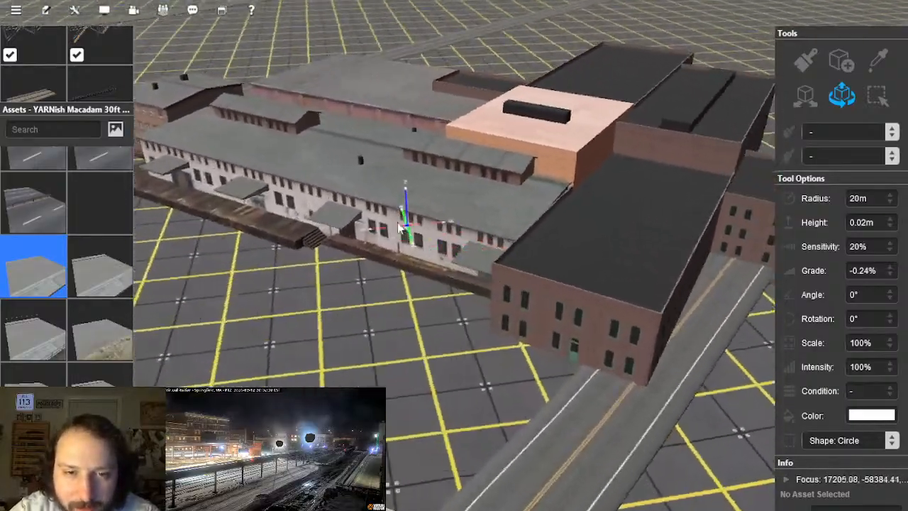
right_drag(399, 227, 460, 262)
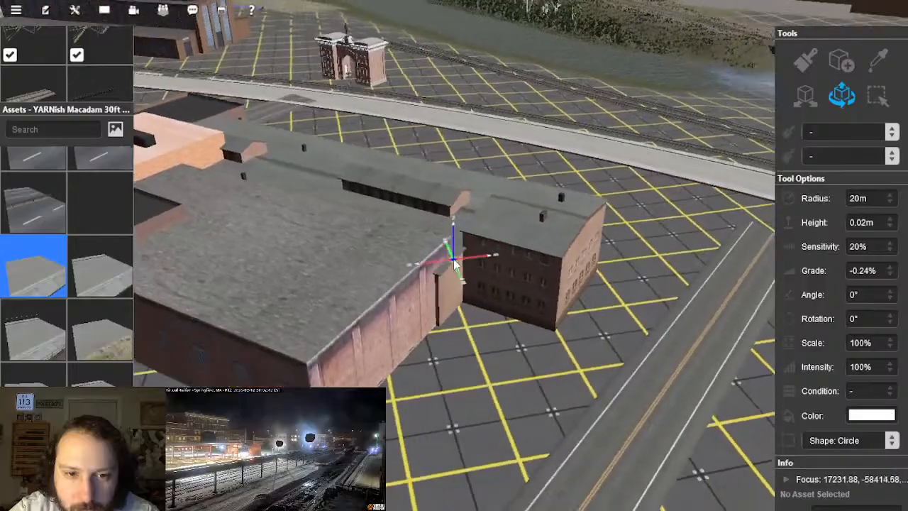
right_drag(395, 261, 479, 271)
click(479, 271)
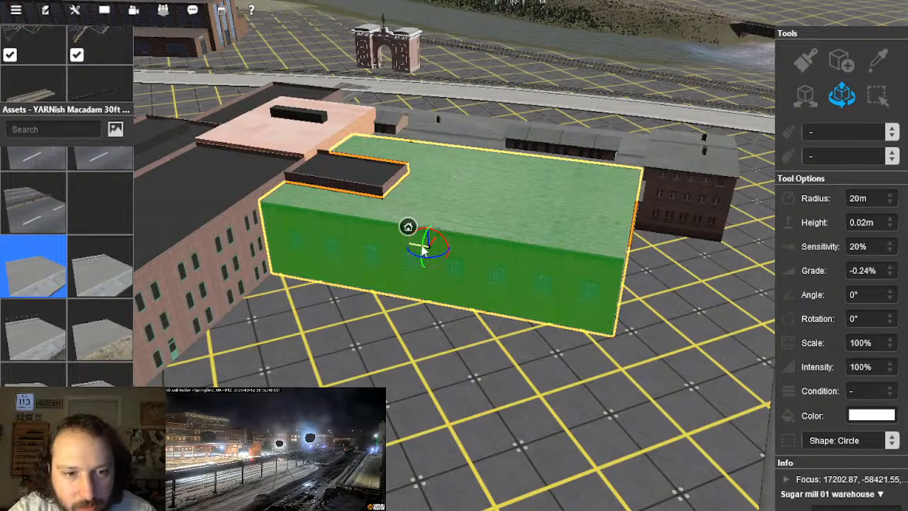
right_drag(551, 342, 458, 249)
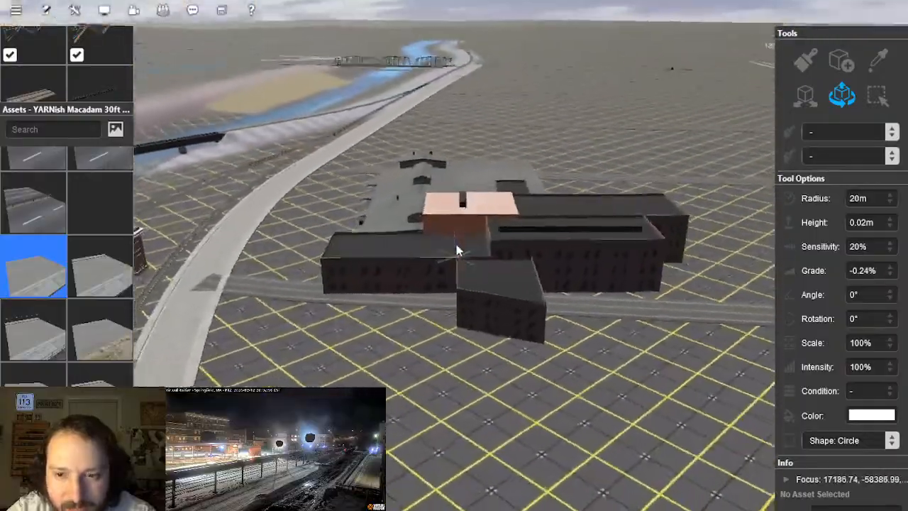
Step: Examine the combined pumping station, warehouse and MG Zollhalle complex from all sides
key(Left)
key(Down)
key(Up)
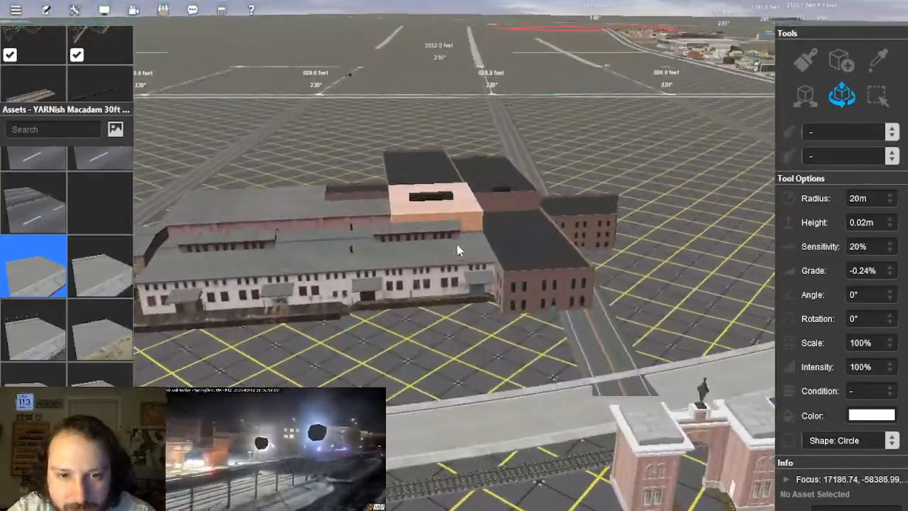
key(Up)
right_drag(459, 249, 438, 251)
key(Left)
key(Left)
key(Down)
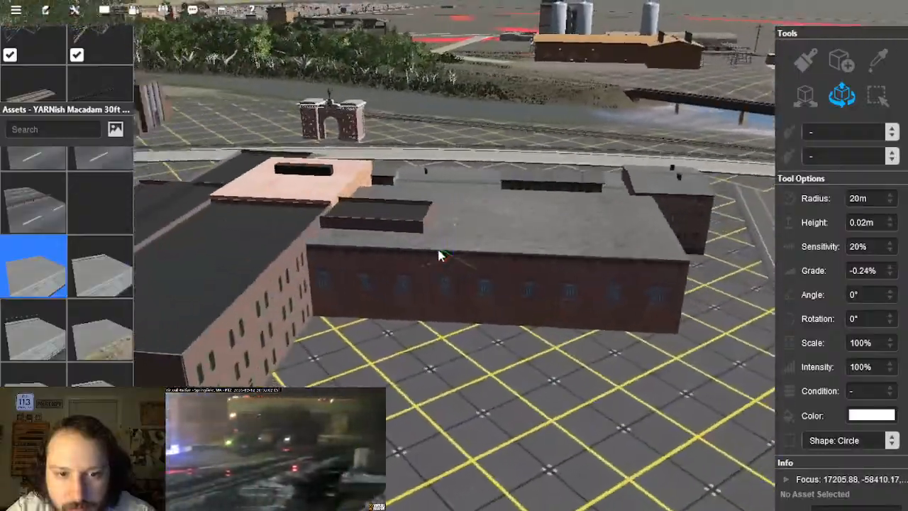
scroll(440, 255, down, 3)
key(Left)
key(Up)
key(Down)
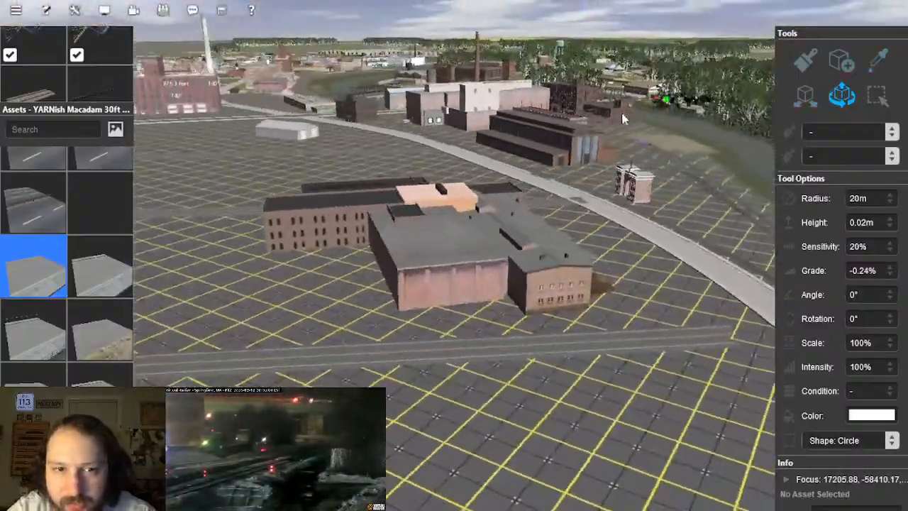
Step: Bring the Gasworks Tower over to the complex and place it on the pumping station's light-roofed section
key(Up)
key(Left)
right_drag(500, 169, 443, 240)
key(Left)
mouse_move(424, 283)
right_down()
mouse_move(476, 195)
mouse_move(475, 245)
mouse_move(515, 243)
mouse_move(479, 242)
mouse_move(454, 256)
mouse_move(483, 259)
mouse_move(400, 218)
mouse_move(447, 257)
mouse_move(474, 266)
mouse_move(832, 118)
mouse_move(469, 303)
right_up()
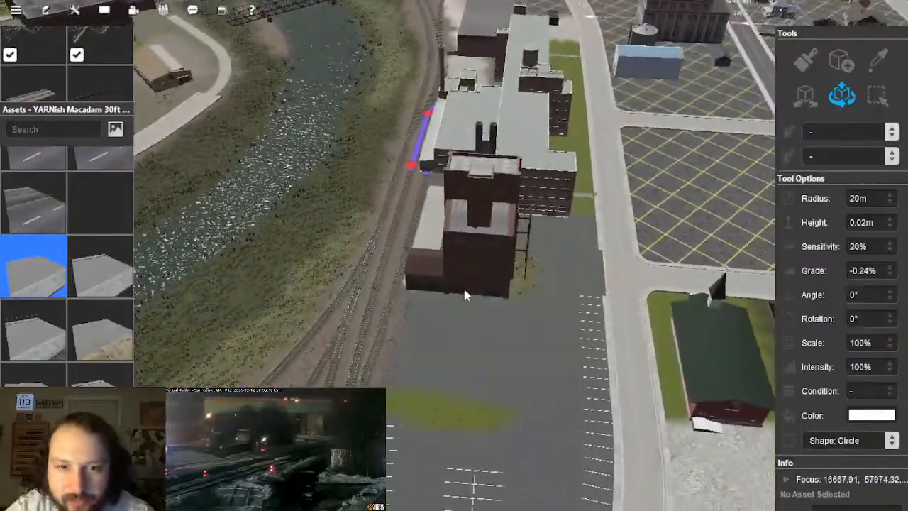
drag(568, 117, 477, 257)
right_drag(477, 257, 855, 96)
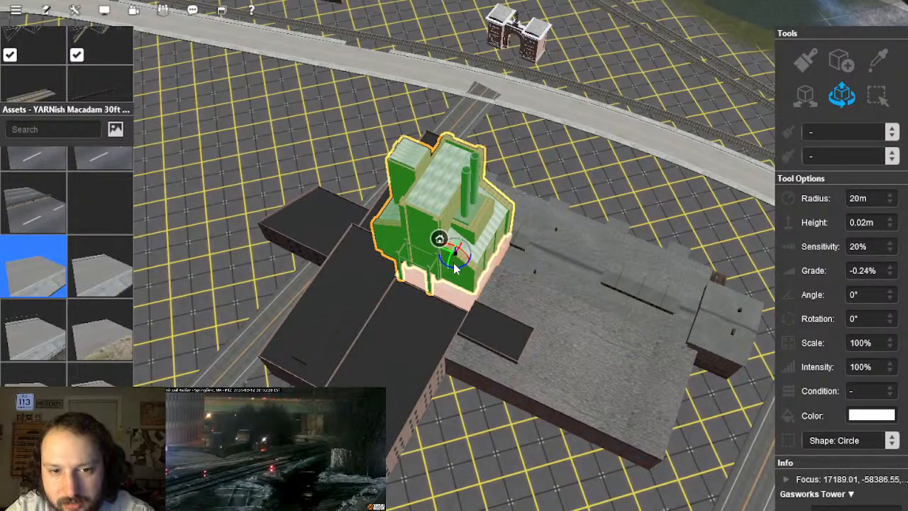
Step: Sink the Gasworks Tower into the pumping station so only its upper block and twin stacks rise above the light roof
drag(455, 264, 457, 280)
right_drag(458, 281, 432, 249)
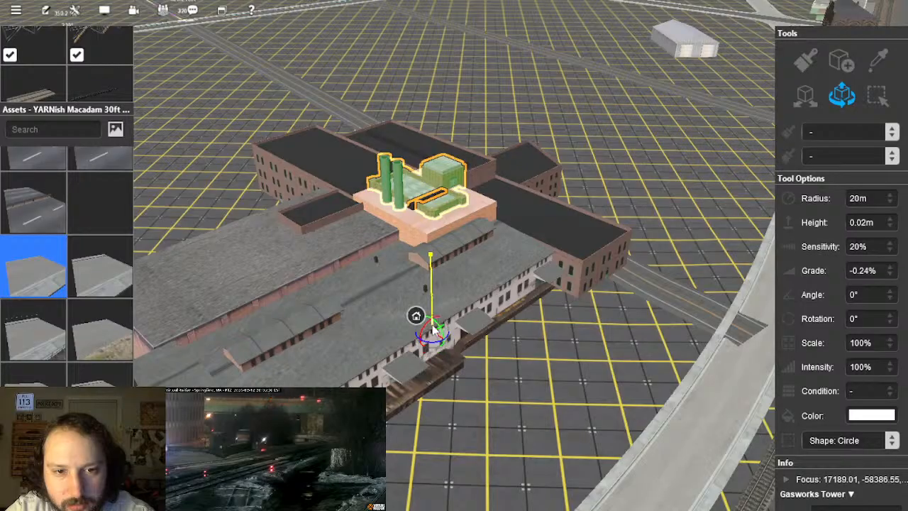
right_drag(479, 238, 435, 239)
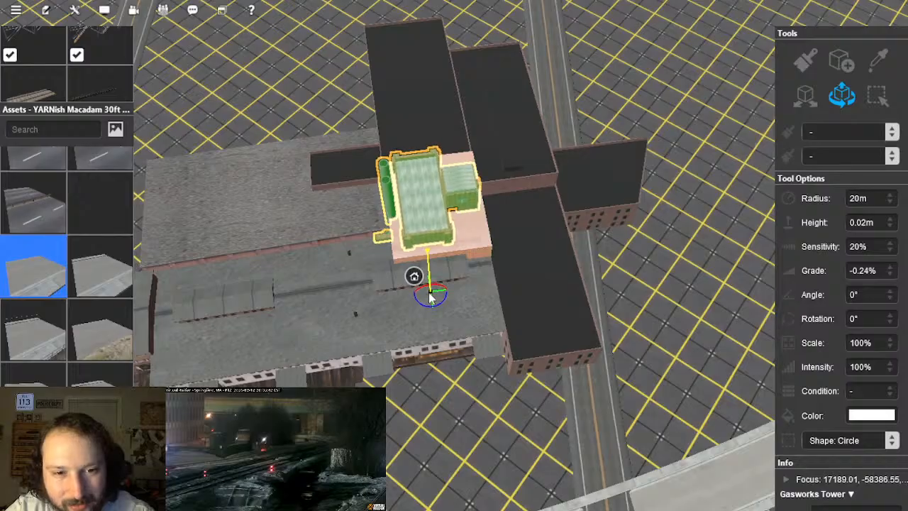
right_drag(431, 298, 420, 264)
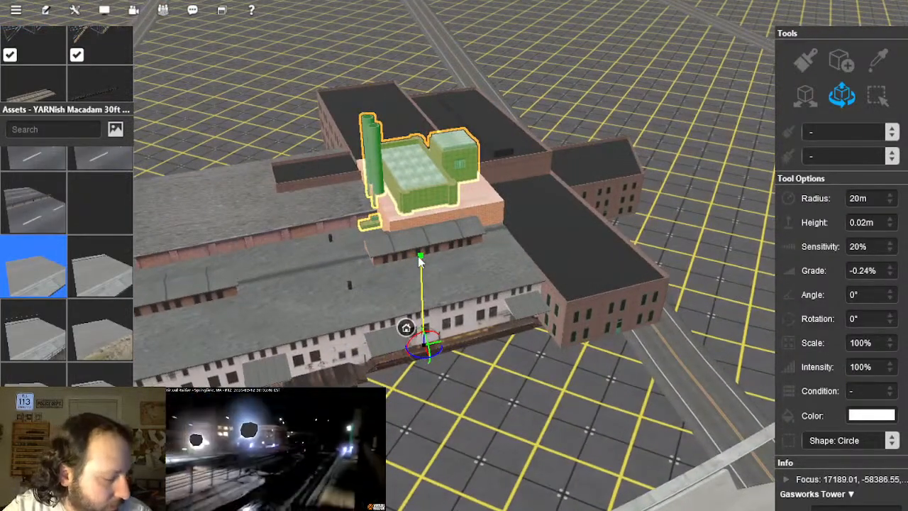
Step: Rotate the Gasworks Tower so its twin stacks face MG Zollhalle, and slide it back on the light roof
scroll(420, 264, up, 8)
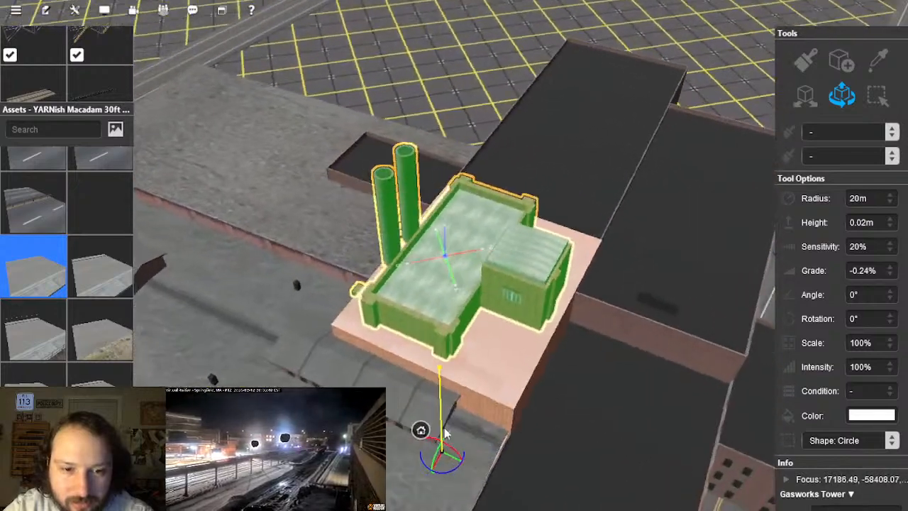
right_drag(445, 433, 460, 479)
drag(458, 474, 518, 464)
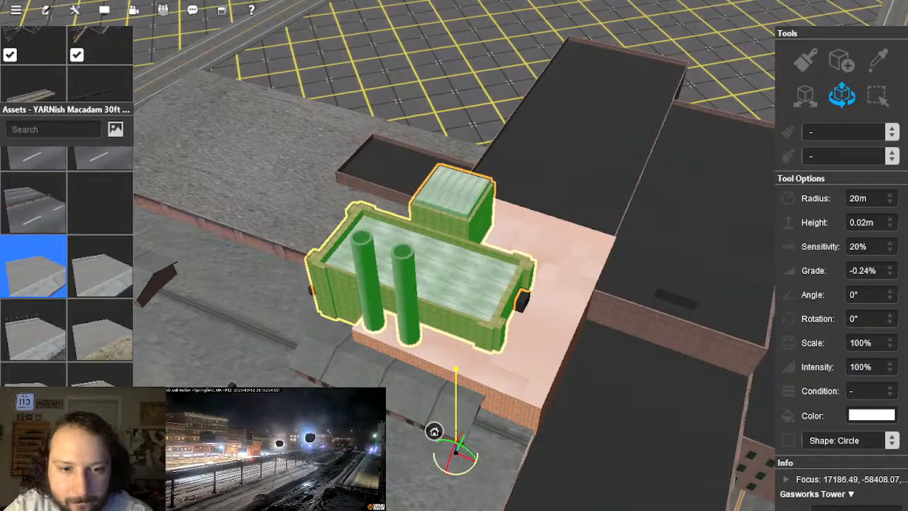
right_drag(754, 220, 462, 228)
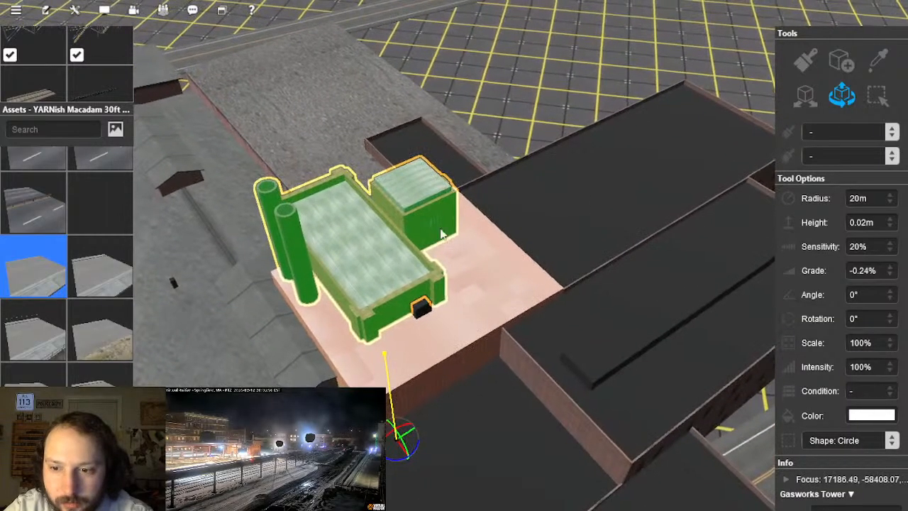
drag(410, 446, 436, 469)
right_drag(440, 468, 490, 436)
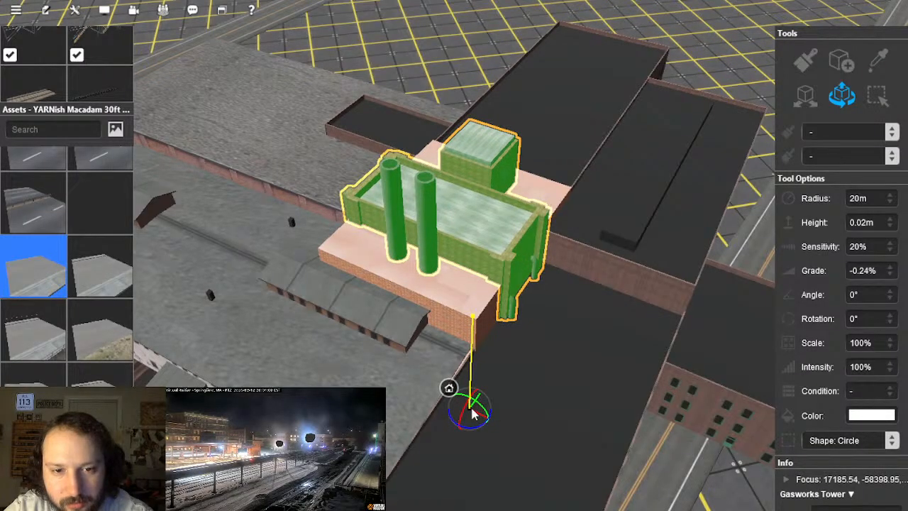
Step: Reposition the Gasworks Tower across the width of the pumping station's light roof
right_drag(423, 337, 421, 334)
click(522, 442)
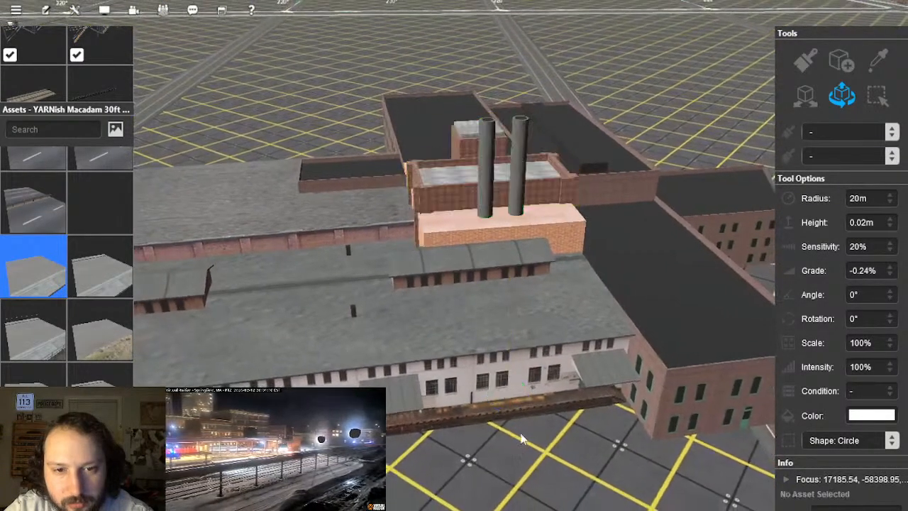
right_drag(484, 332, 478, 244)
scroll(483, 222, up, 3)
click(478, 243)
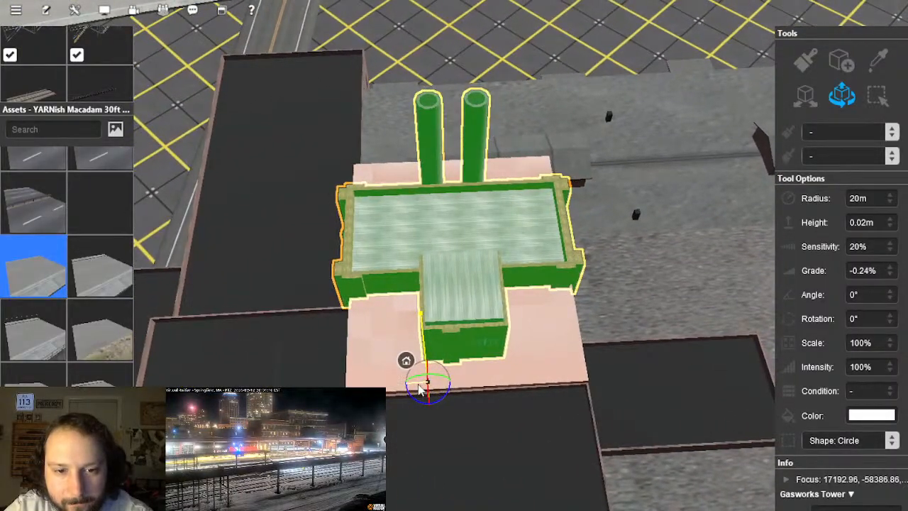
right_drag(421, 387, 428, 334)
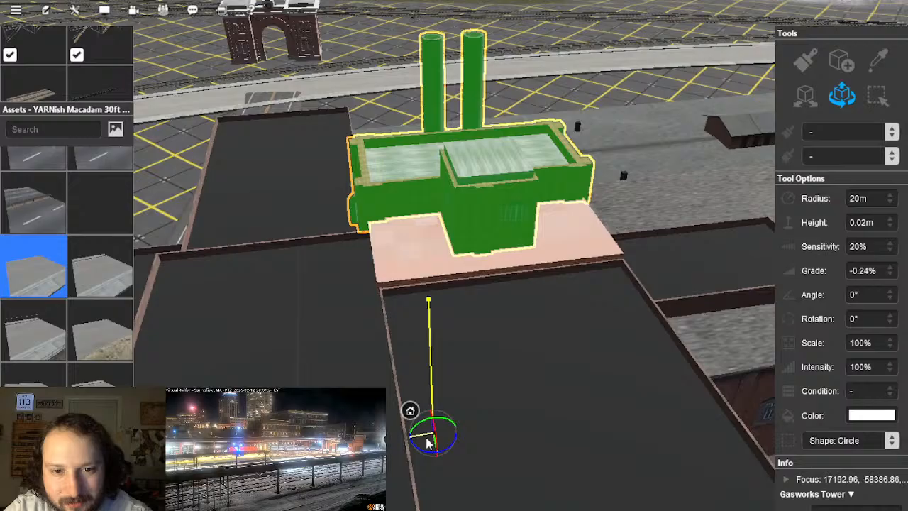
right_drag(446, 406, 466, 455)
Step: Fine-tune the Gasworks Tower's position on the pumping station's light roof, checking its fit against MG Zollhalle
click(437, 391)
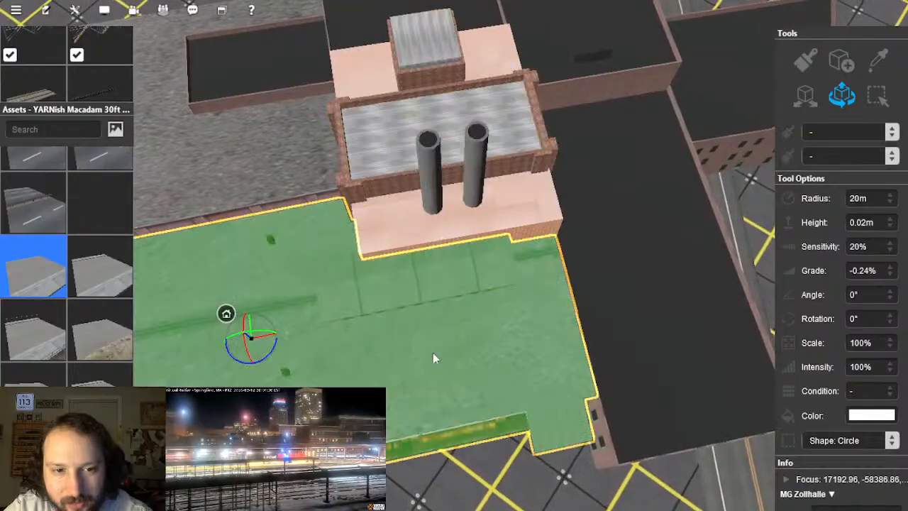
scroll(522, 330, down, 3)
right_drag(523, 330, 505, 392)
click(495, 391)
right_drag(468, 241, 500, 248)
scroll(465, 236, up, 3)
click(499, 247)
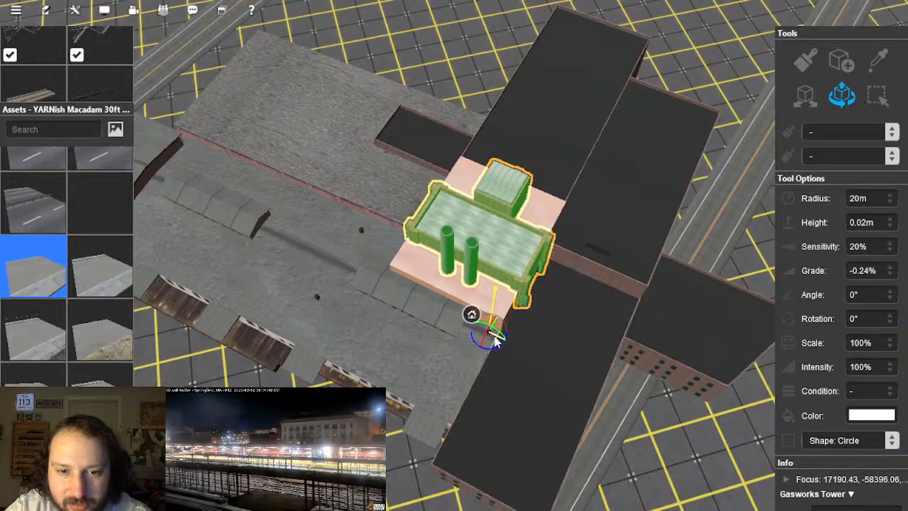
right_drag(495, 339, 513, 364)
Step: Select the four factory buildings together and move the complex to a spot set back from the curved road, beside the side street
right_drag(326, 132, 458, 266)
click(347, 142)
scroll(505, 273, down, 5)
right_drag(454, 256, 514, 255)
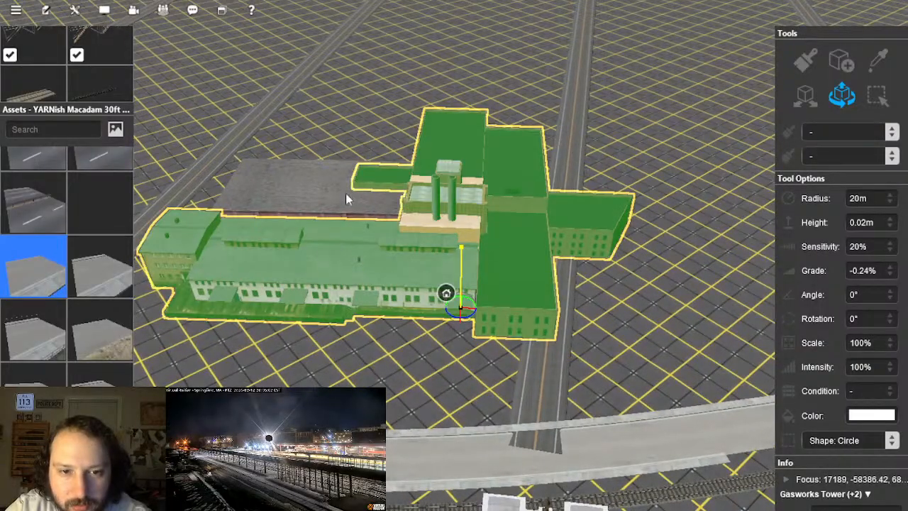
scroll(444, 246, down, 3)
mouse_move(445, 246)
right_down()
mouse_move(478, 286)
mouse_move(446, 257)
mouse_move(471, 254)
mouse_move(457, 259)
mouse_move(450, 242)
right_up()
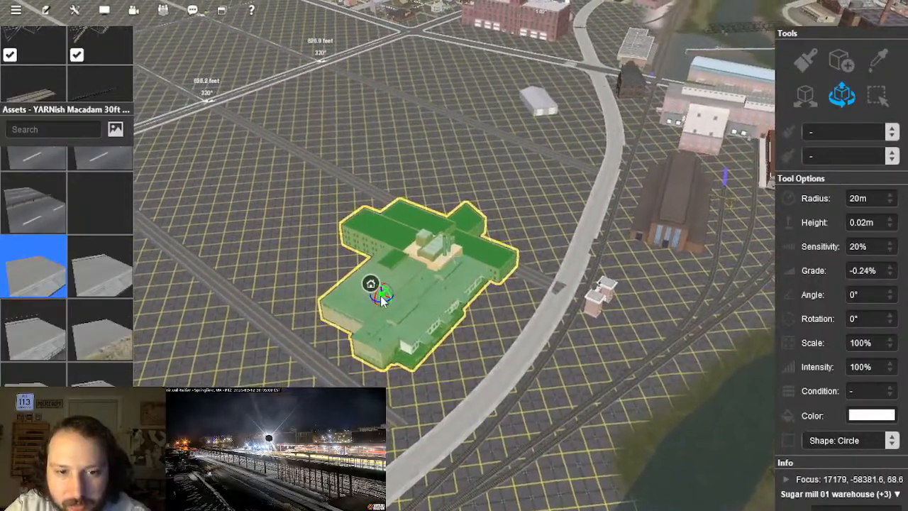
drag(381, 296, 454, 224)
right_drag(455, 223, 376, 250)
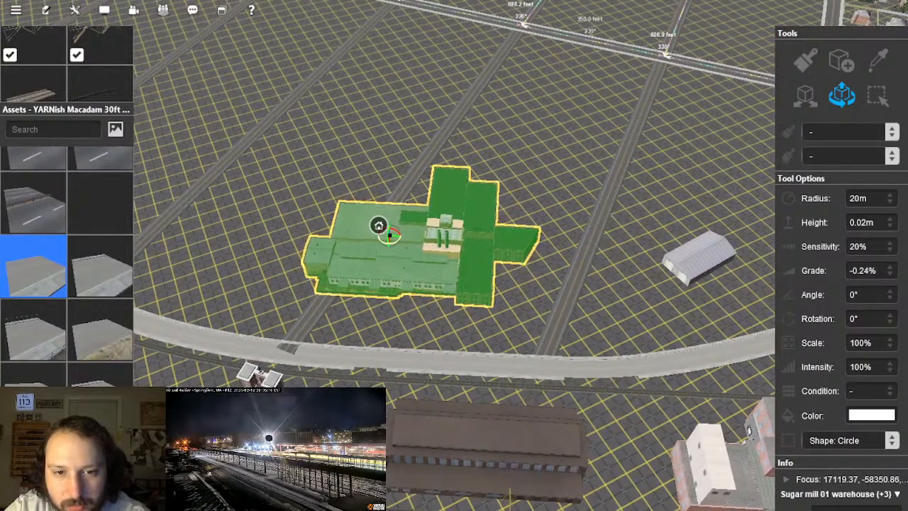
drag(390, 237, 438, 198)
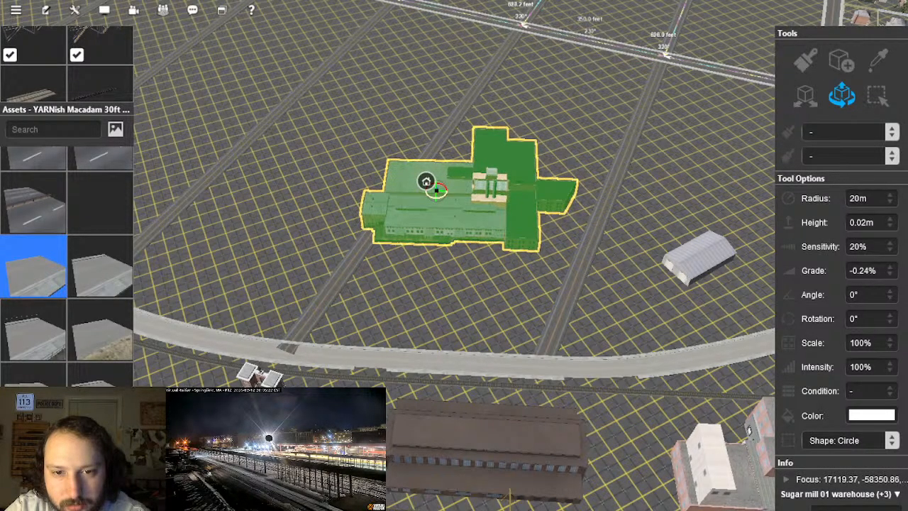
drag(435, 190, 415, 234)
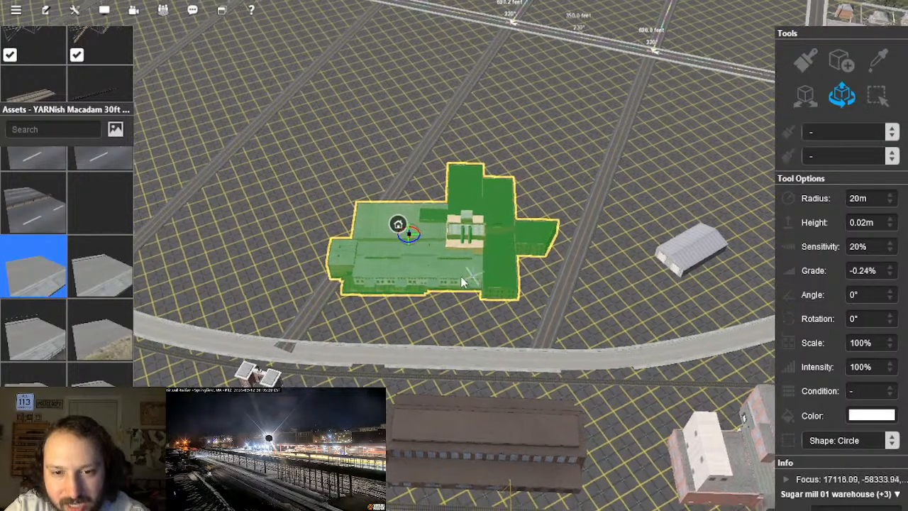
Step: Select the Sugar mill 01 shed across the side street and bring it over to the factory complex's side
scroll(462, 280, down, 5)
right_drag(462, 280, 481, 221)
right_click(487, 323)
click(294, 233)
scroll(322, 229, up, 5)
right_drag(323, 230, 476, 302)
right_drag(310, 283, 454, 245)
scroll(457, 262, down, 5)
scroll(449, 221, up, 3)
right_click(449, 218)
key(Left)
key(Down)
click(414, 237)
scroll(443, 289, up, 2)
key(Left)
key(Up)
key(Left)
right_click(454, 258)
key(Up)
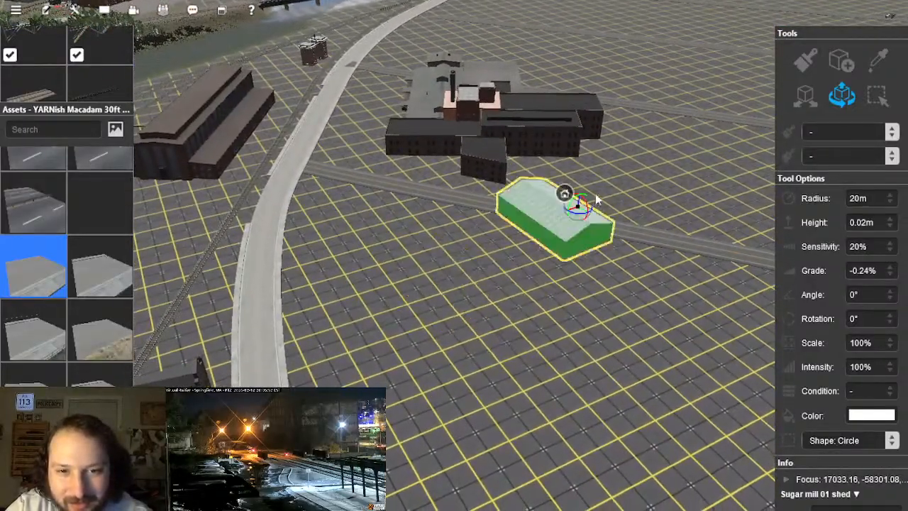
drag(596, 202, 592, 182)
key(Left)
right_click(586, 194)
scroll(462, 260, up, 3)
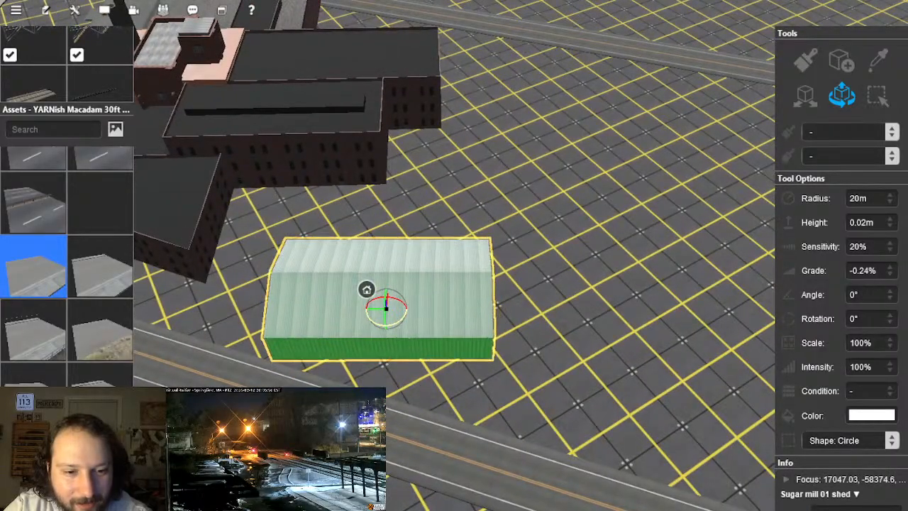
Step: Line up the Sugar mill 01 shed with the pumping station and fit it into the corner between its two brick wings
key(Left)
right_click(395, 298)
key(Down)
drag(533, 264, 318, 229)
key(Left)
right_click(315, 231)
right_click(471, 216)
key(Left)
key(Down)
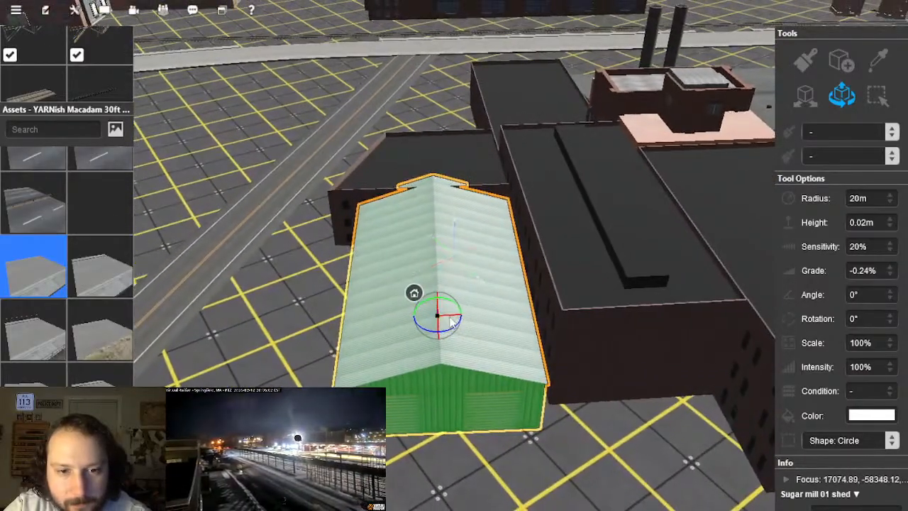
key(Left)
key(Up)
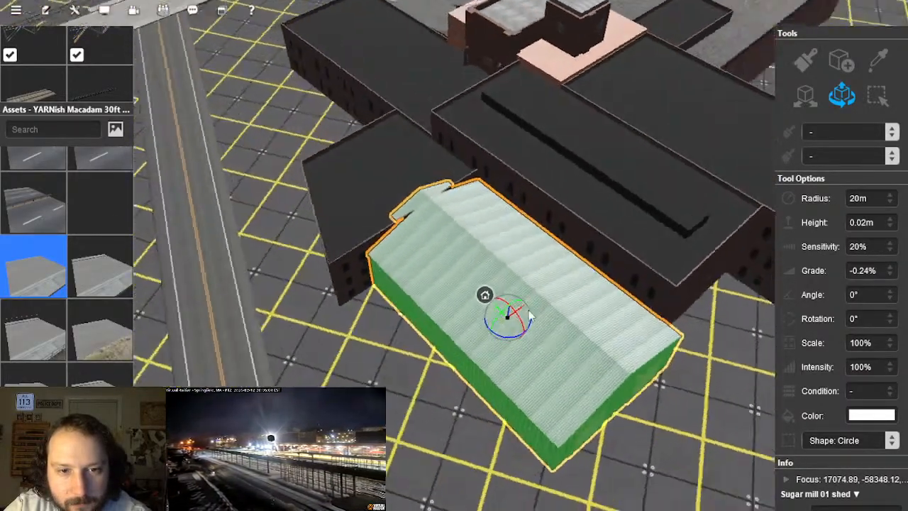
drag(536, 327, 541, 328)
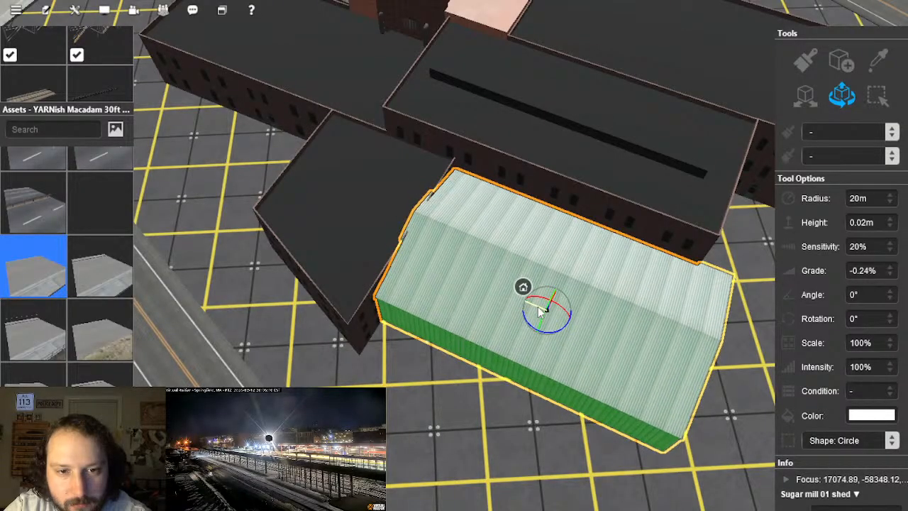
key(Down)
key(Right)
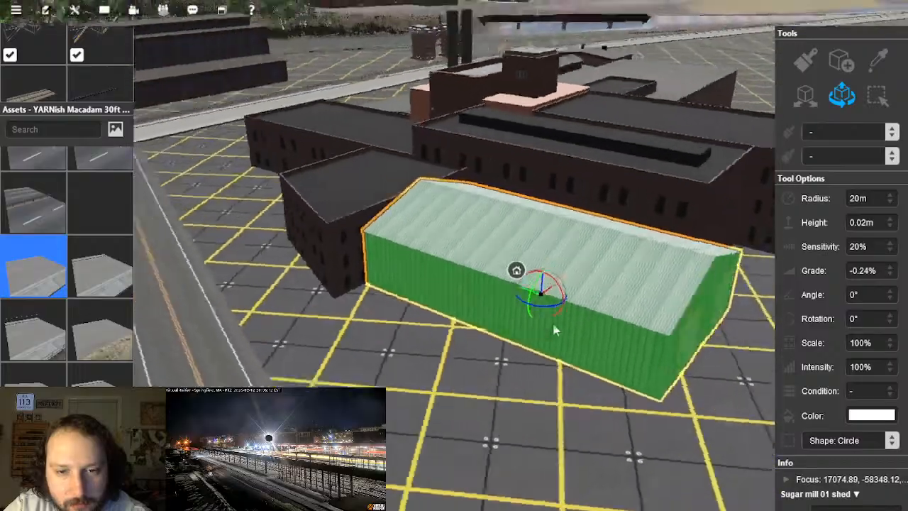
key(Up)
key(Left)
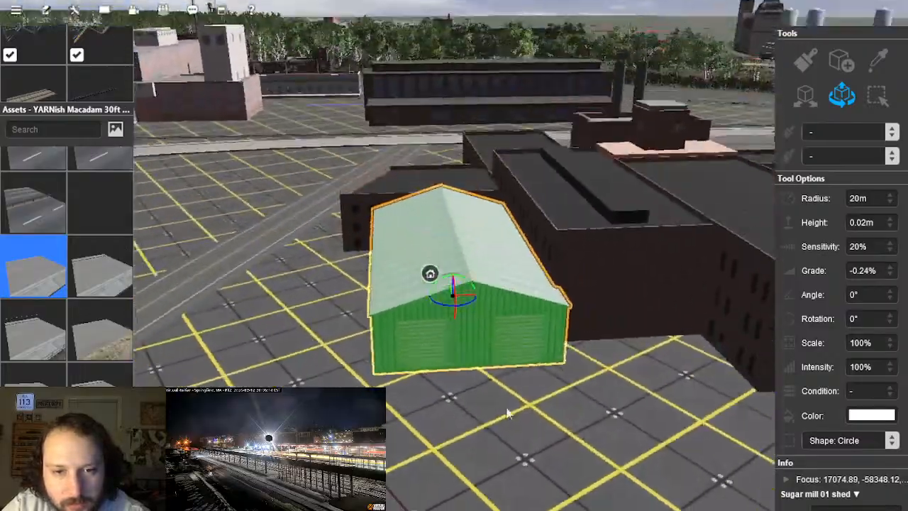
click(506, 412)
Step: Nudge the Sugar mill 01 shed sideways so it sits neatly beside the brick wings of the pumping station
scroll(497, 314, down, 5)
key(Left)
key(Up)
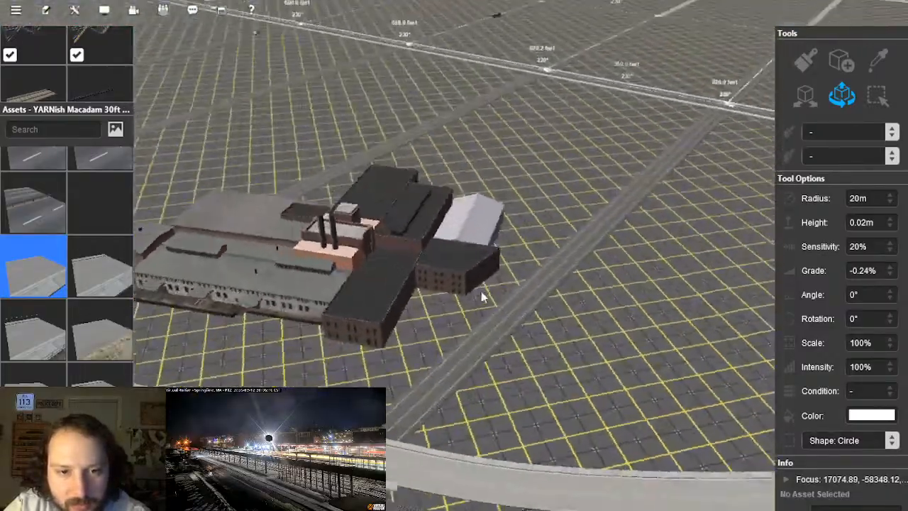
key(Left)
key(Down)
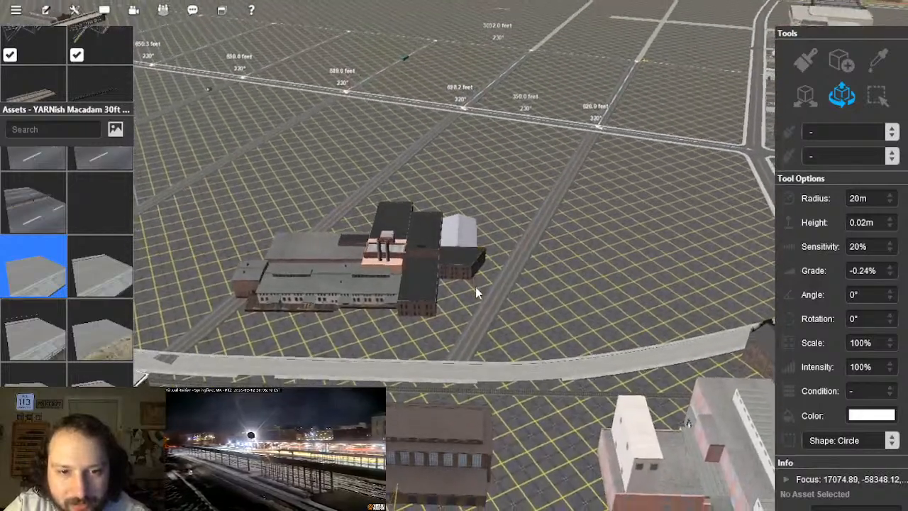
scroll(473, 255, up, 3)
scroll(471, 248, up, 4)
key(Up)
key(Left)
click(447, 212)
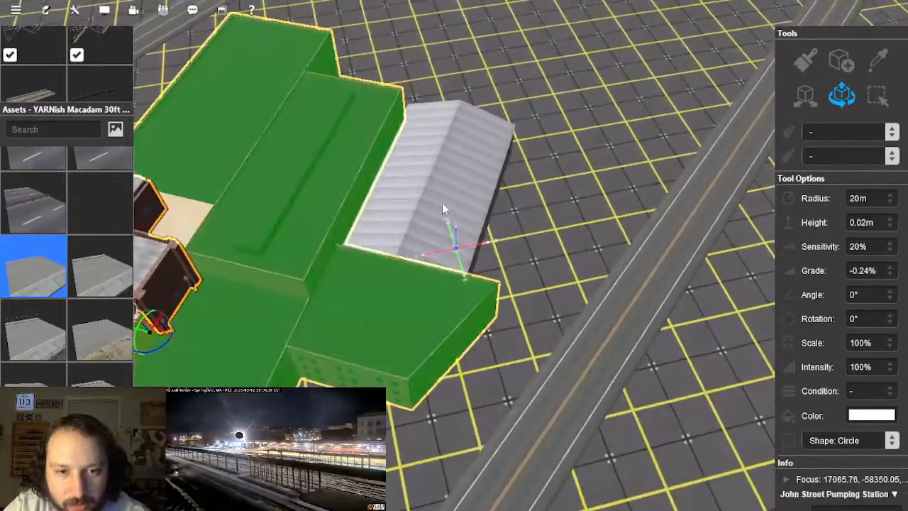
click(481, 158)
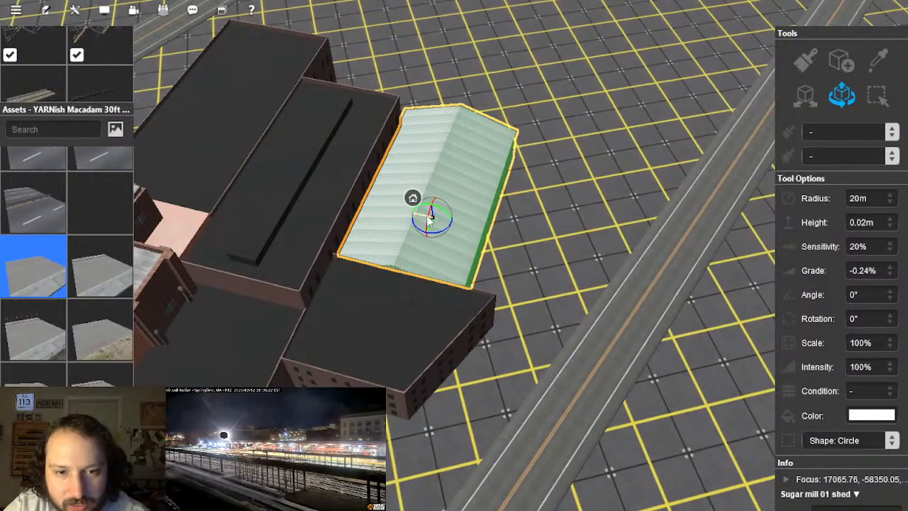
drag(429, 220, 449, 226)
key(Right)
key(Down)
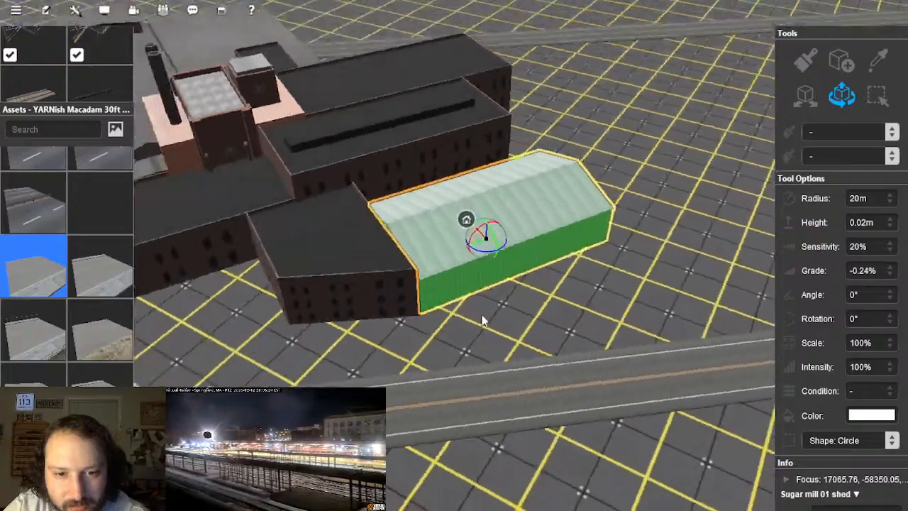
click(557, 335)
click(583, 336)
key(Right)
key(Down)
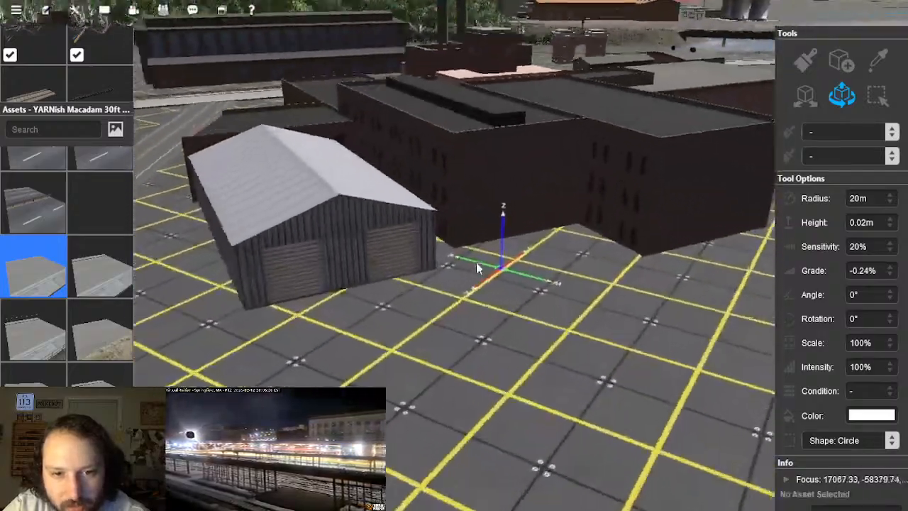
Step: Examine the assembled factory complex and how it fits among the surrounding street blocks
key(Left)
key(Left)
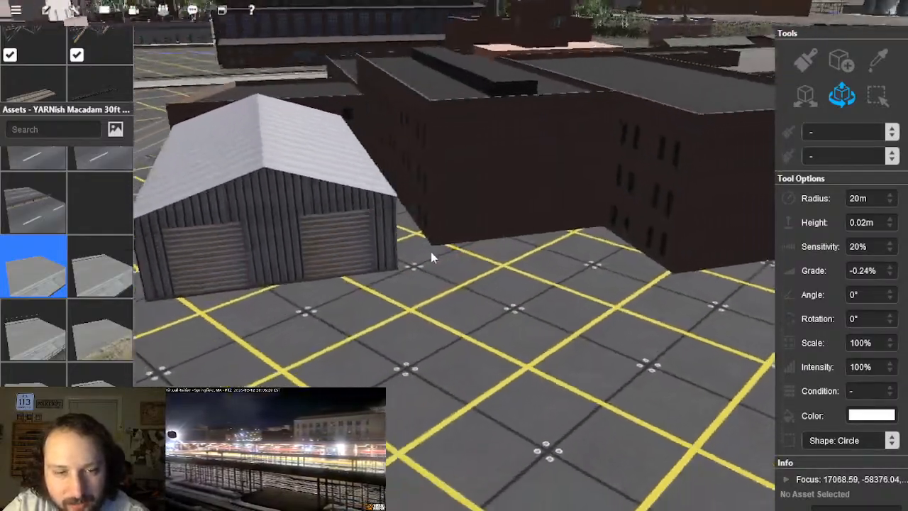
right_click(390, 275)
scroll(411, 268, down, 4)
right_click(408, 271)
key(Up)
key(Left)
right_drag(441, 253, 422, 262)
key(Down)
right_click(463, 289)
scroll(469, 292, down, 3)
key(Left)
key(Up)
right_click(452, 254)
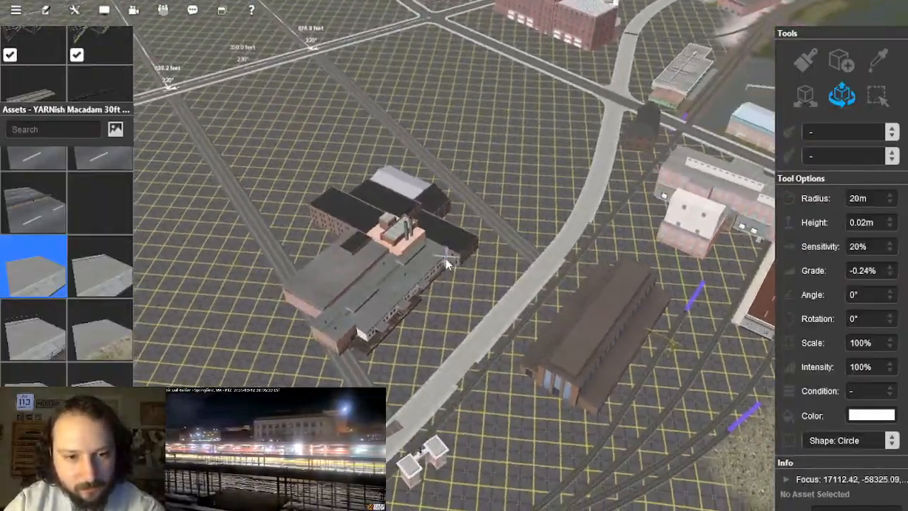
scroll(450, 262, down, 3)
right_click(458, 263)
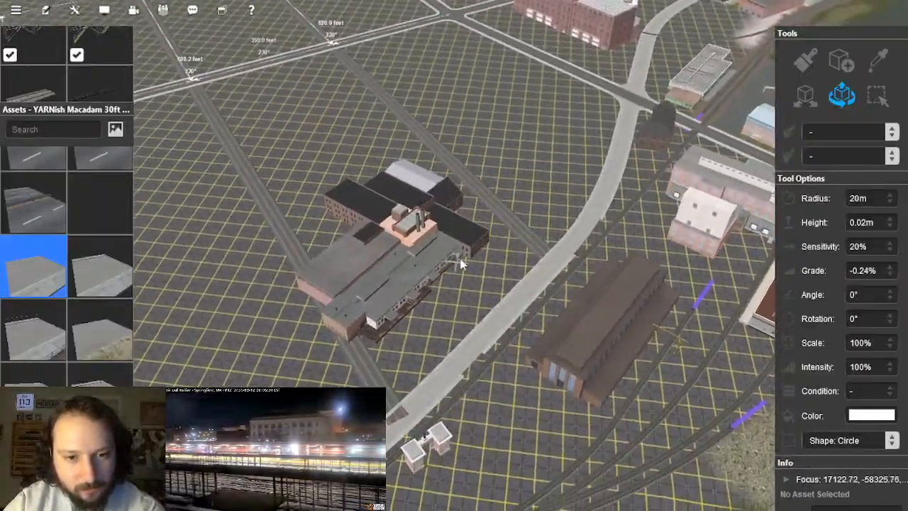
right_click(432, 237)
key(Left)
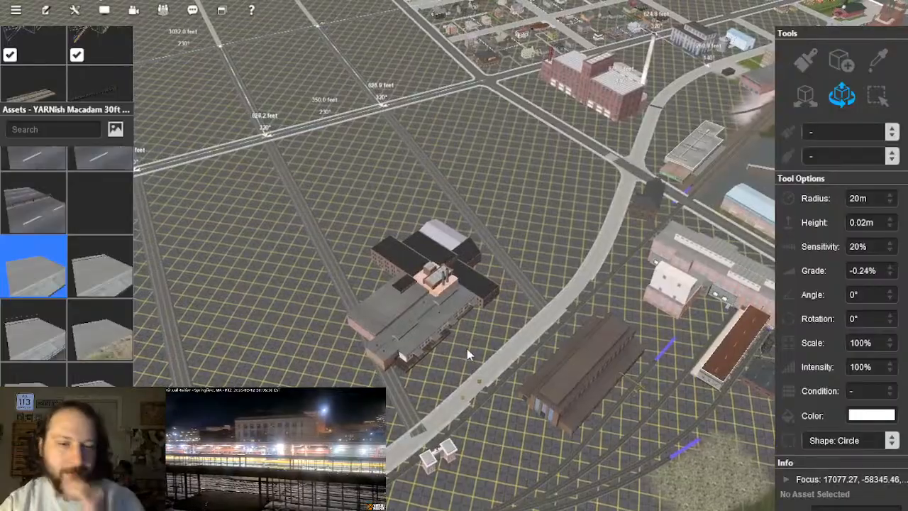
right_click(467, 351)
right_click(402, 362)
right_click(457, 242)
right_click(446, 241)
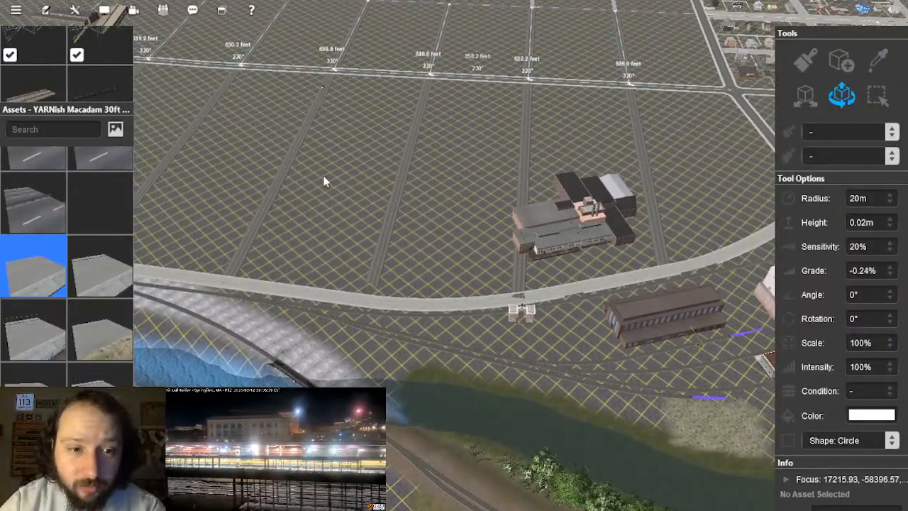
Step: Select all five factory buildings as one group and move the complex one block farther along the curved road
right_click(398, 212)
key(Left)
right_click(454, 238)
right_click(475, 249)
click(522, 426)
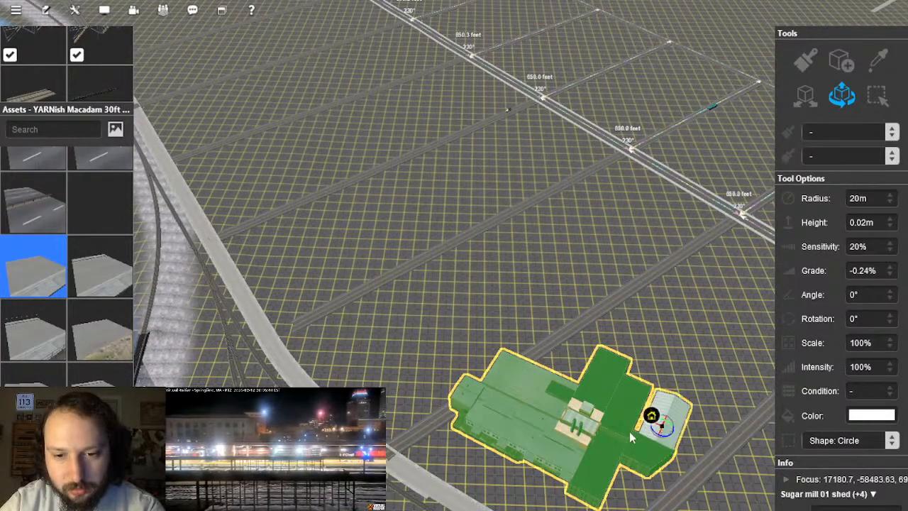
drag(652, 418, 509, 341)
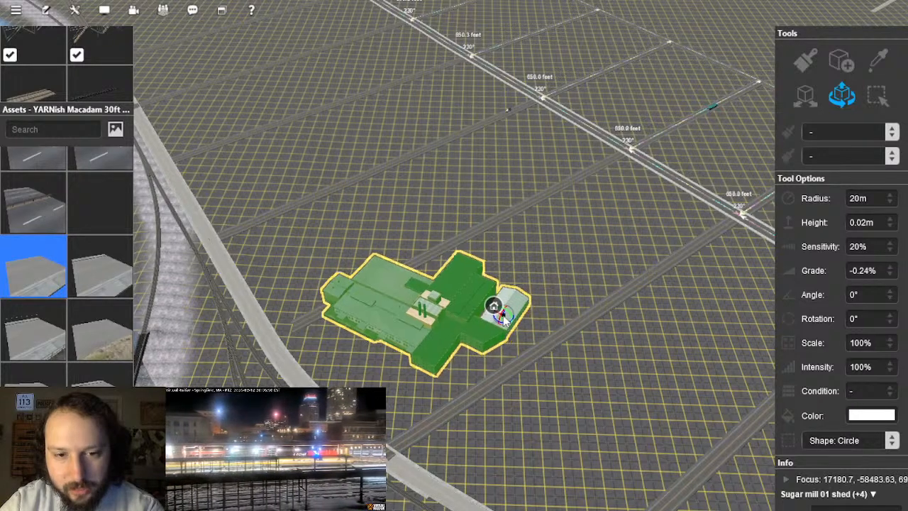
Step: Detach the side street under the complex from the curved road and pull its end back behind the factory buildings
click(310, 319)
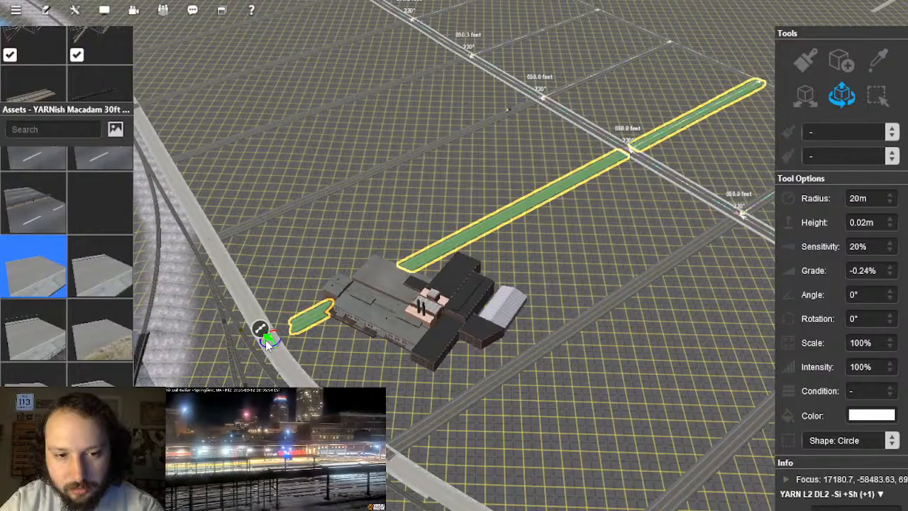
scroll(266, 341, up, 3)
right_drag(315, 323, 368, 253)
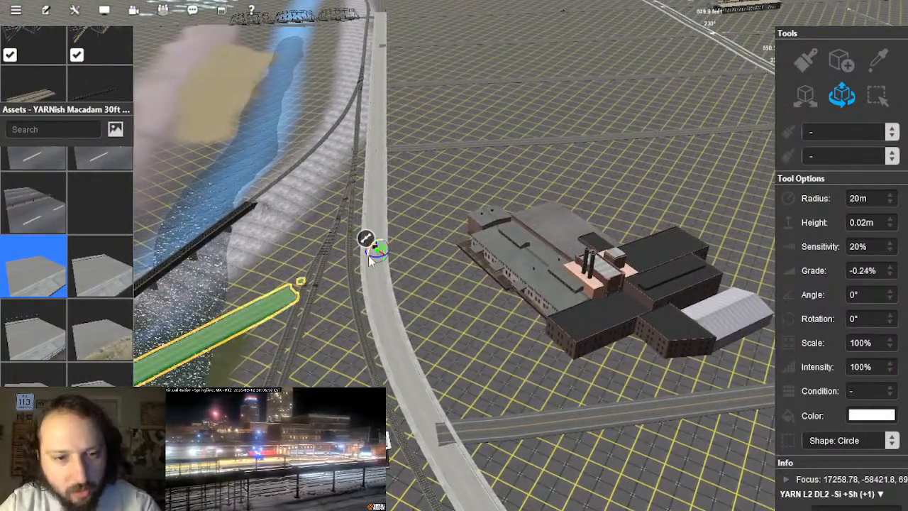
drag(369, 257, 395, 281)
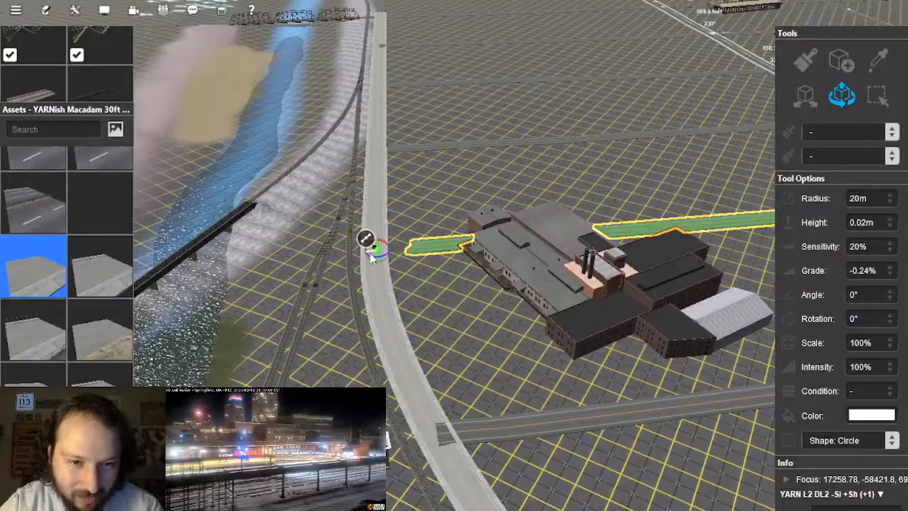
drag(513, 250, 561, 174)
click(577, 238)
Step: Pull the end of the next side street back from the curved road to open up the adjoining block
scroll(576, 239, down, 5)
right_drag(539, 245, 520, 277)
click(521, 274)
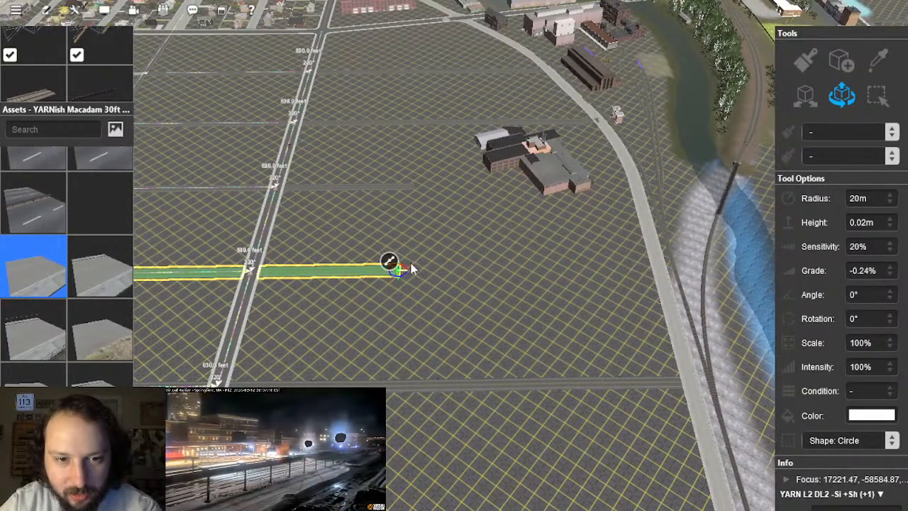
click(483, 274)
Step: Examine the street grid from above, from the factory complex to the area around Thurmond Engine House
scroll(484, 274, down, 5)
right_drag(483, 274, 454, 250)
scroll(454, 249, down, 5)
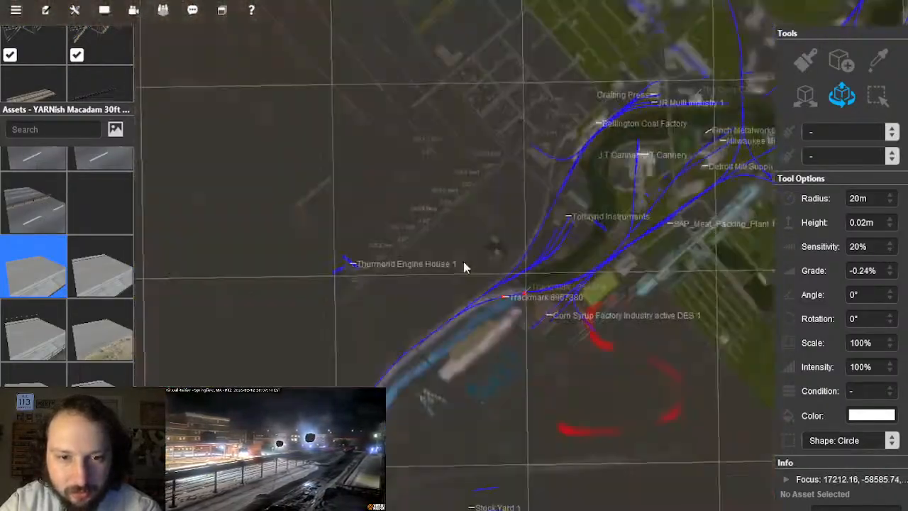
scroll(459, 262, up, 5)
scroll(458, 274, up, 2)
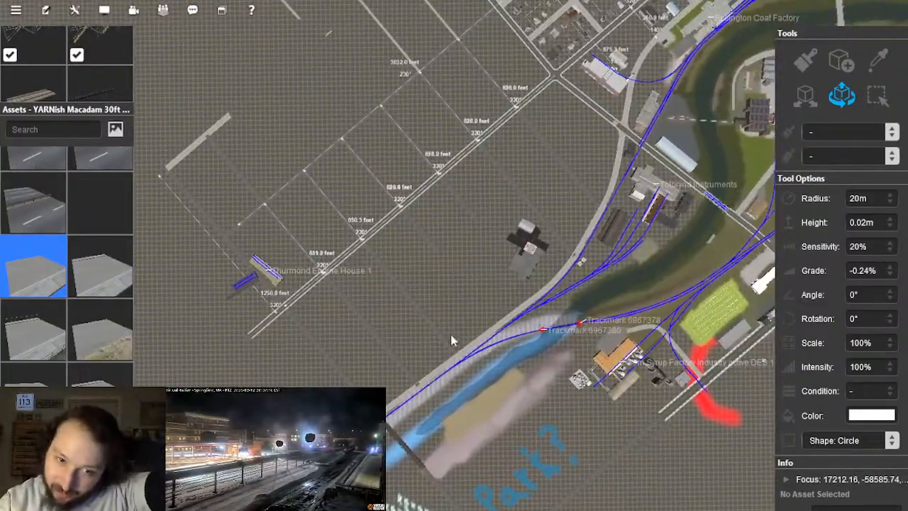
right_click(264, 285)
scroll(409, 233, up, 5)
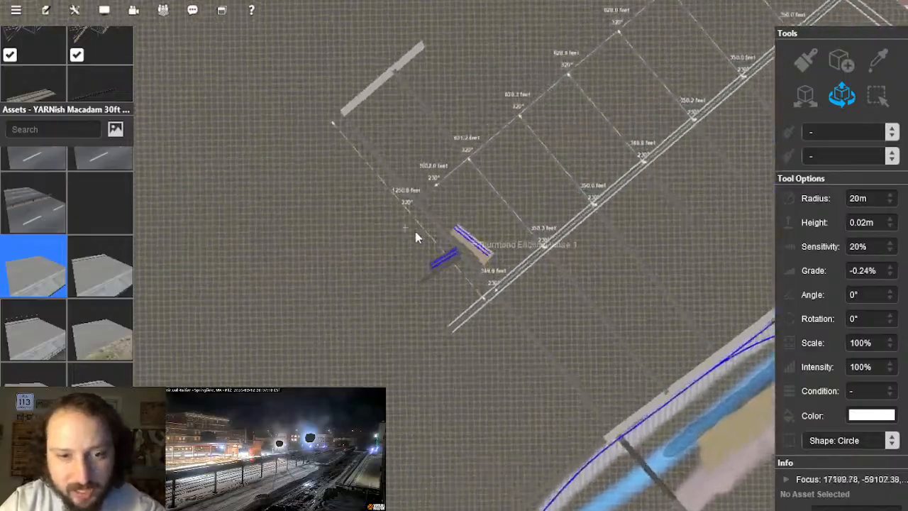
right_click(455, 304)
scroll(450, 295, up, 3)
right_drag(454, 302, 441, 232)
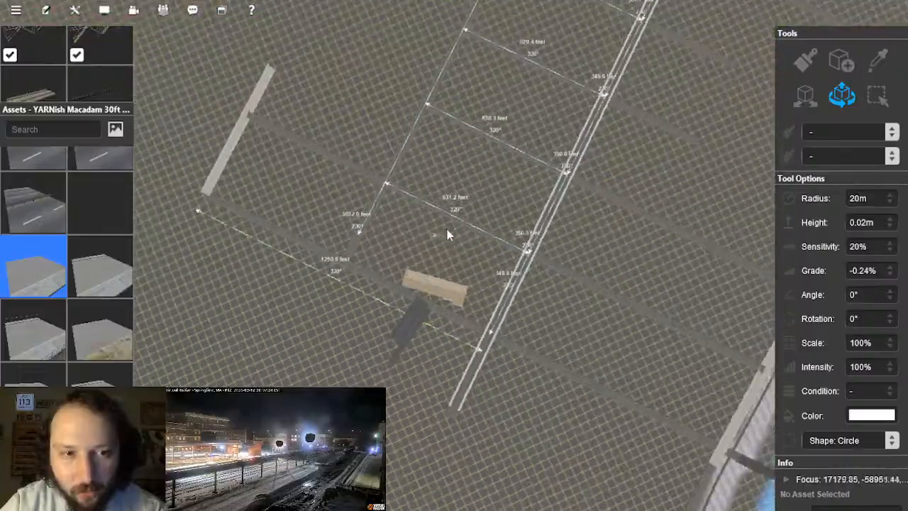
Step: Move the Old depot N1 building from beside Thurmond Engine House to the open ground next to the factory complex
right_click(488, 224)
scroll(489, 225, down, 12)
scroll(502, 260, up, 6)
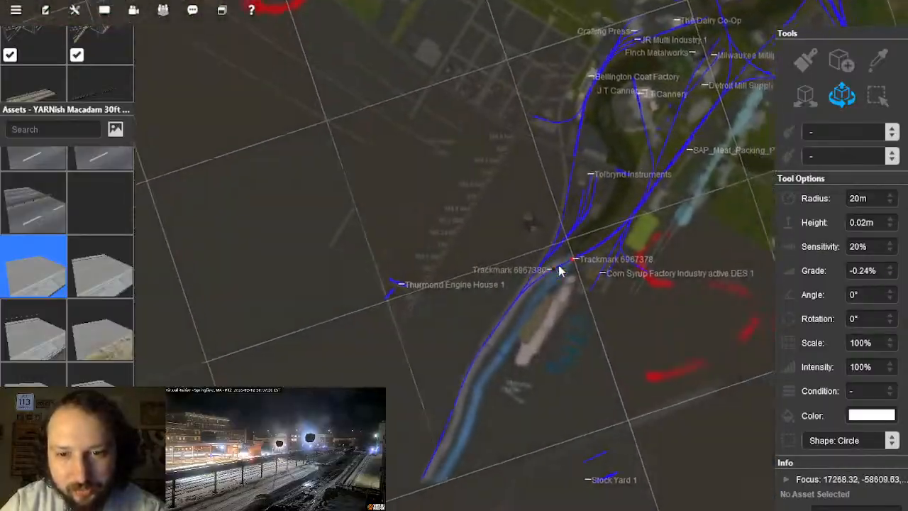
right_click(440, 279)
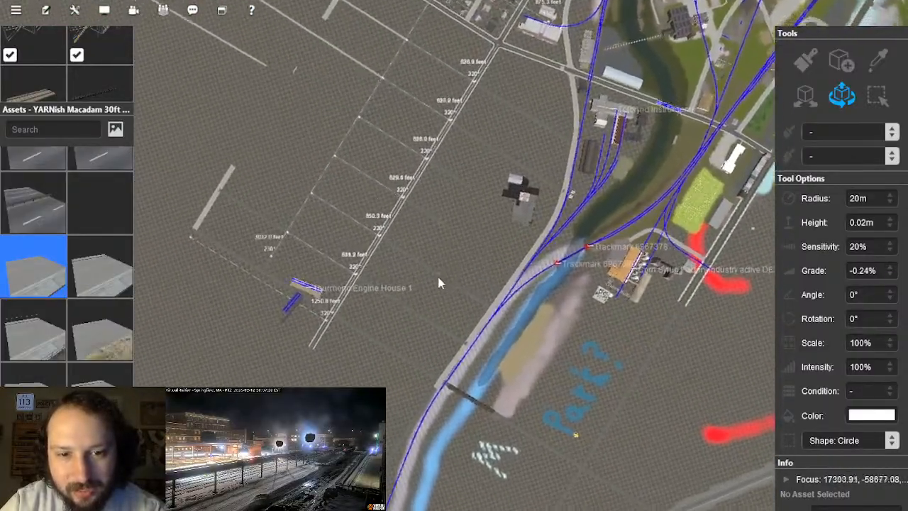
scroll(441, 270, up, 5)
right_drag(441, 266, 451, 261)
right_click(337, 333)
right_drag(336, 333, 374, 255)
click(335, 267)
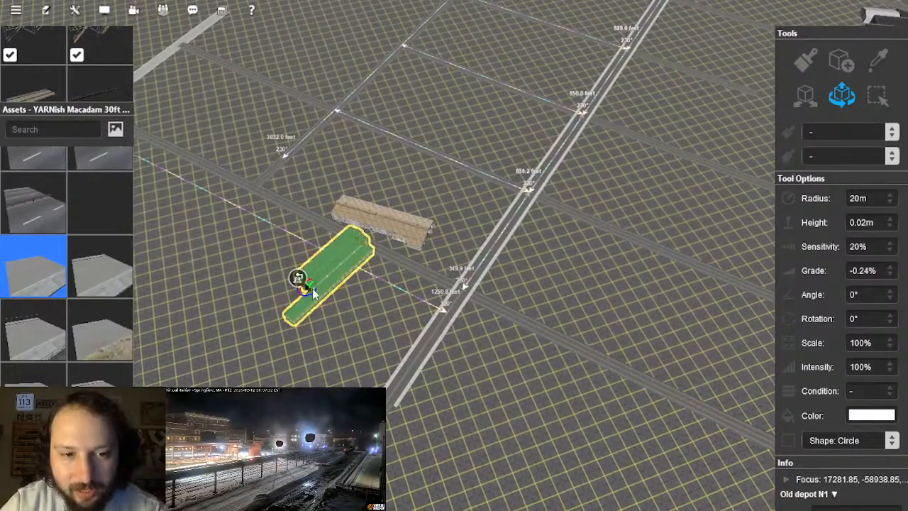
right_drag(311, 292, 449, 262)
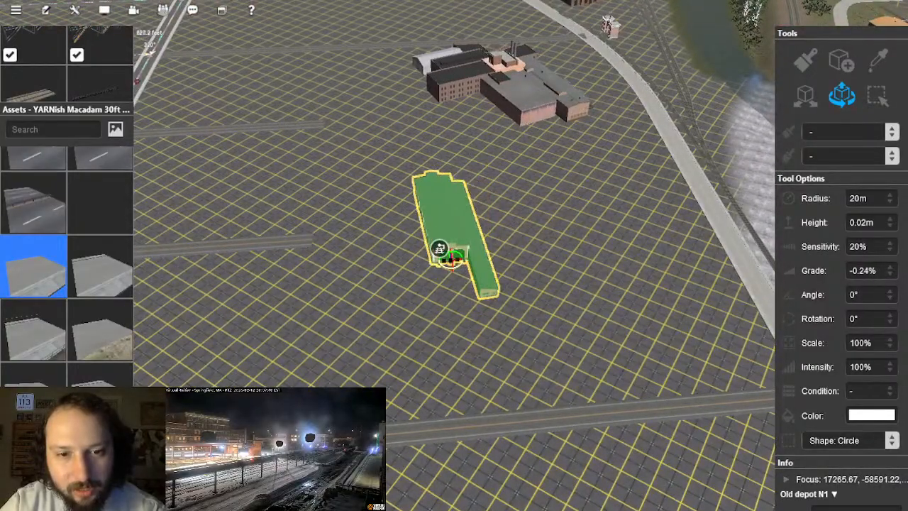
right_drag(452, 273, 407, 315)
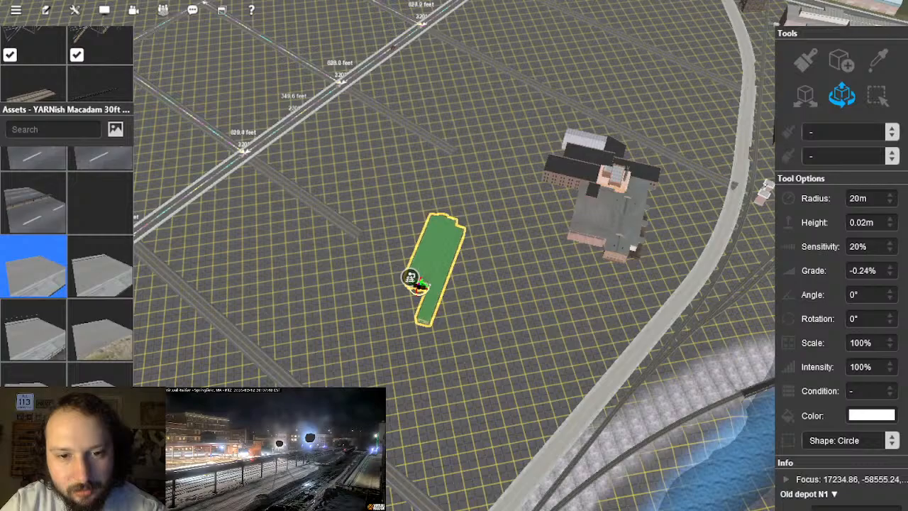
click(460, 341)
Step: Delete the Thurmond Engine House building at the end of the street grid
scroll(426, 269, down, 8)
right_drag(460, 341, 453, 246)
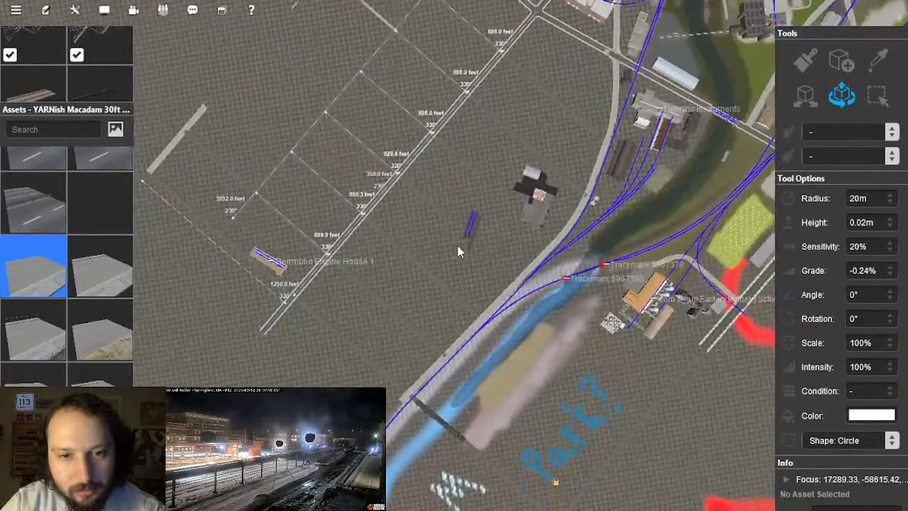
right_drag(391, 269, 484, 325)
scroll(403, 244, up, 5)
click(485, 317)
key(Delete)
Step: Inspect the old depot beside the factory complex up close and sample it as the active asset
right_drag(458, 156, 417, 151)
mouse_move(438, 233)
right_down()
mouse_move(492, 183)
mouse_move(496, 267)
right_up()
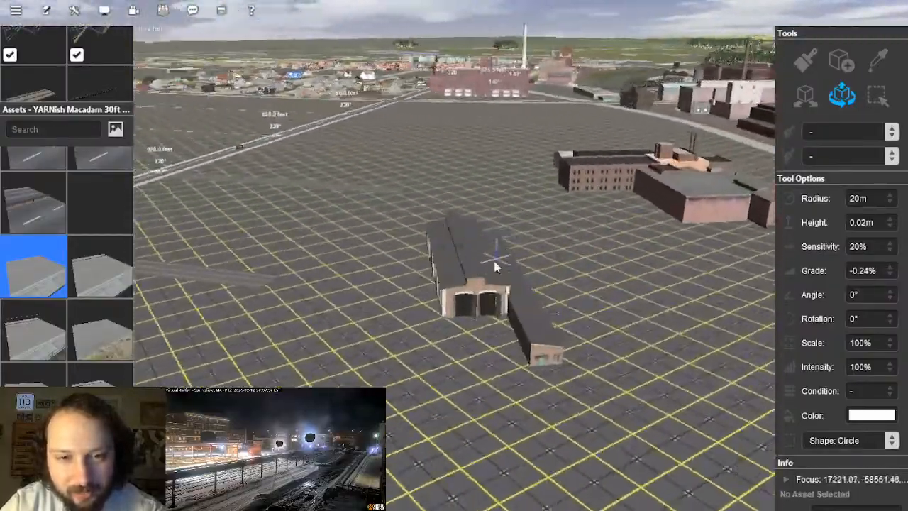
right_drag(455, 334, 451, 276)
scroll(451, 272, up, 3)
mouse_move(420, 238)
right_down()
mouse_move(444, 241)
mouse_move(445, 282)
right_up()
scroll(447, 260, up, 3)
scroll(447, 259, up, 8)
scroll(451, 258, down, 5)
mouse_move(537, 254)
right_down()
mouse_move(578, 274)
mouse_move(428, 263)
mouse_move(516, 240)
mouse_move(445, 238)
mouse_move(450, 247)
mouse_move(541, 206)
right_up()
scroll(462, 236, down, 5)
click(878, 62)
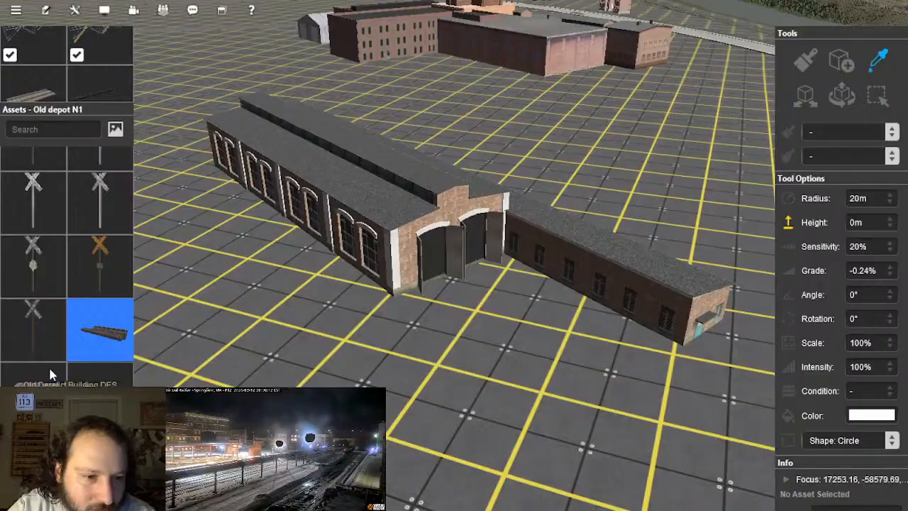
scroll(430, 229, down, 5)
Step: Move the old depot to the open ground in front of the long manufacturing building with the green awning
right_drag(594, 199, 710, 149)
click(841, 97)
right_drag(550, 118, 628, 212)
key(w)
key(w)
right_drag(416, 210, 472, 273)
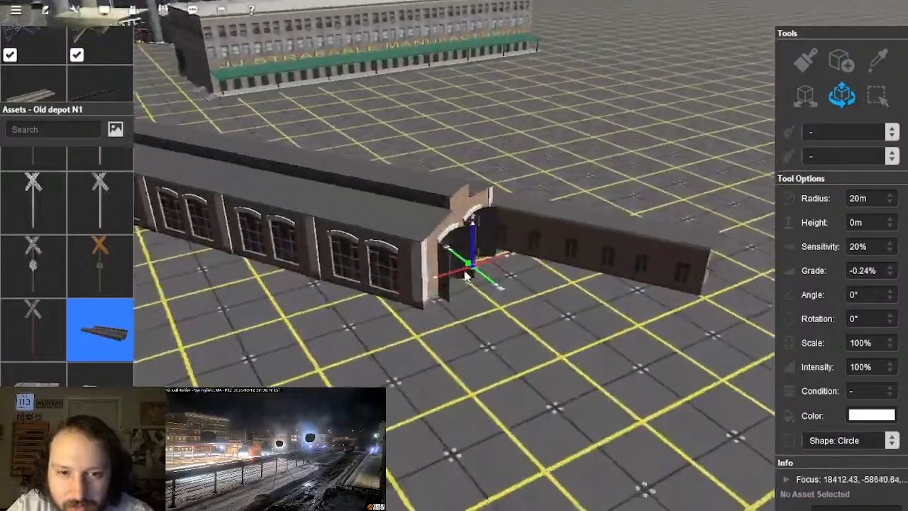
Step: Check the depot's surroundings and survey the route from there to the town's main intersection
key(Left)
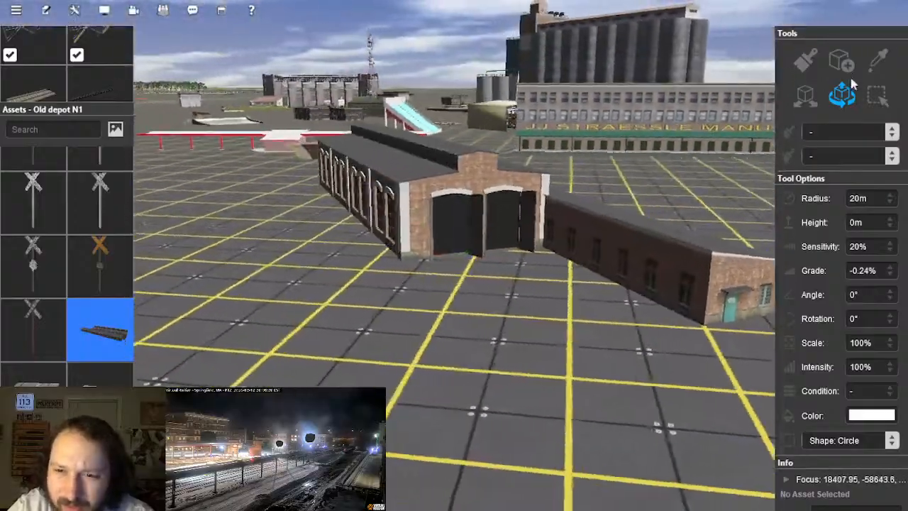
key(Up)
scroll(474, 206, down, 3)
right_click(432, 183)
right_click(475, 215)
mouse_move(443, 248)
right_down()
mouse_move(425, 186)
mouse_move(455, 233)
mouse_move(601, 284)
mouse_move(456, 228)
mouse_move(442, 250)
mouse_move(422, 182)
mouse_move(462, 195)
mouse_move(397, 178)
mouse_move(442, 206)
mouse_move(456, 204)
mouse_move(438, 244)
right_up()
key(Left)
key(Left)
key(Left)
key(Left)
right_drag(445, 182, 635, 273)
key(Up)
right_drag(553, 248, 457, 230)
key(Up)
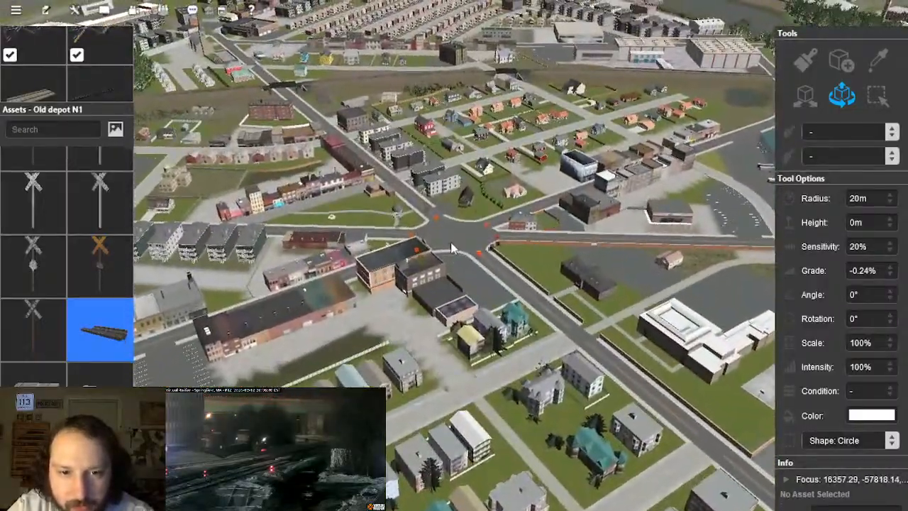
Step: Examine the downtown blocks and the vacant lots around the row houses from above
key(Left)
right_drag(431, 224, 447, 268)
key(Left)
key(Left)
key(Left)
key(Down)
key(Left)
key(Right)
key(Up)
right_drag(528, 253, 306, 206)
key(Right)
key(Up)
key(Up)
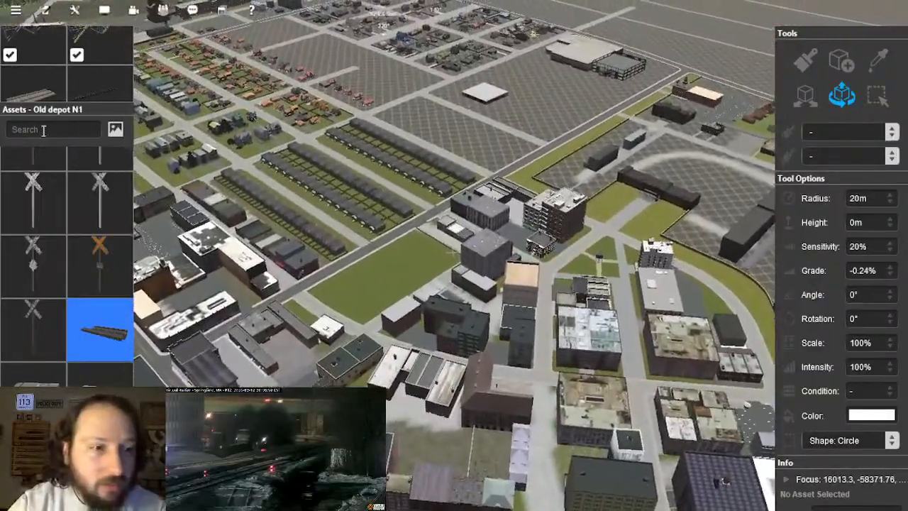
Step: Search the asset list for "fire" and look through the matching buildings
click(43, 130)
text(fire)
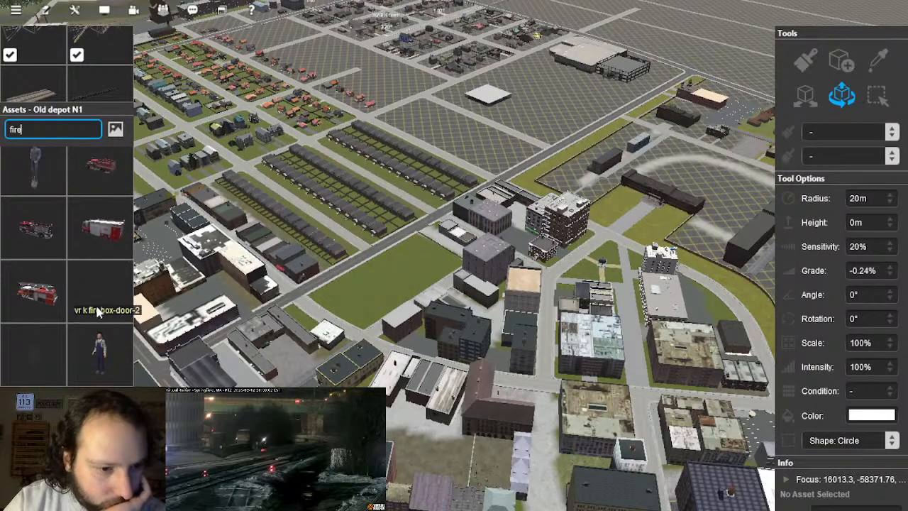
scroll(100, 301, down, 3)
Step: Try the YR Rural Fire Department building on the open block across the road from the brick factory
right_drag(377, 226, 619, 242)
click(427, 301)
key(Left)
right_click(490, 294)
key(Left)
key(Down)
key(Up)
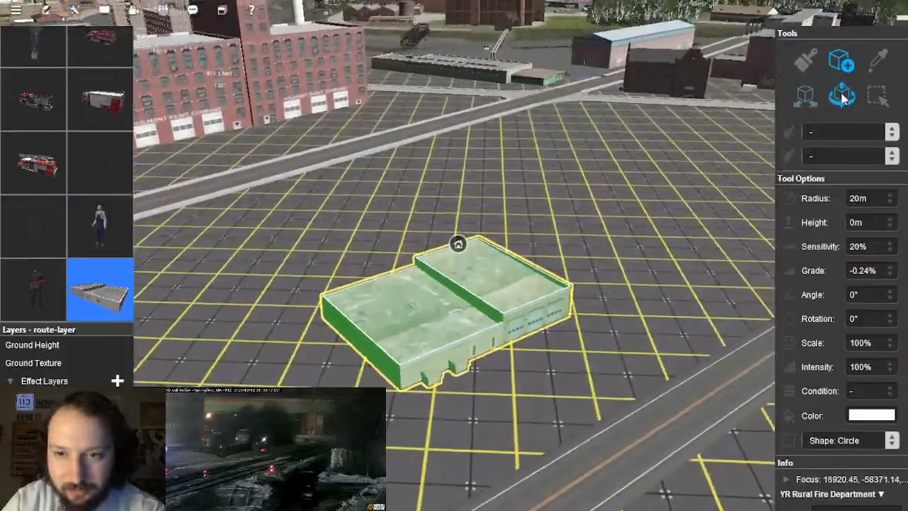
key(Delete)
Step: Place the YR Rural Fire Department building on the open block inside the curved road near the brick factories
right_drag(553, 290, 470, 245)
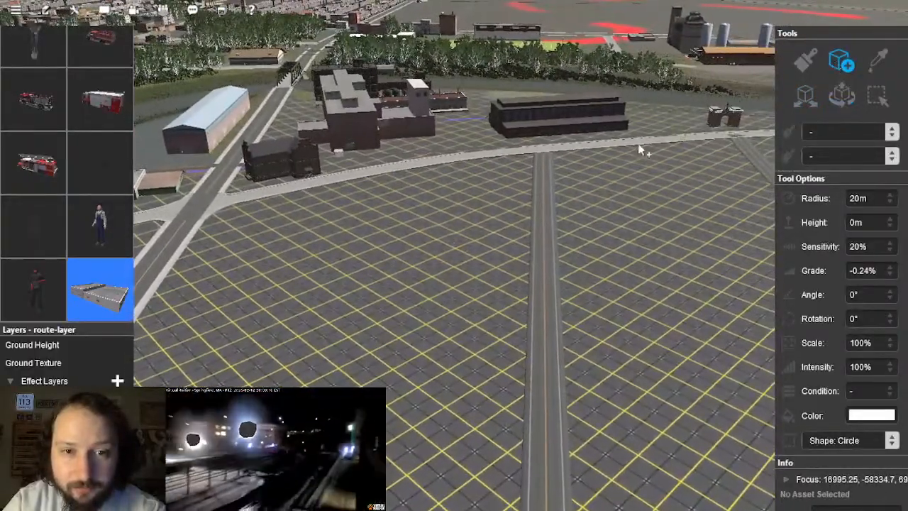
click(443, 236)
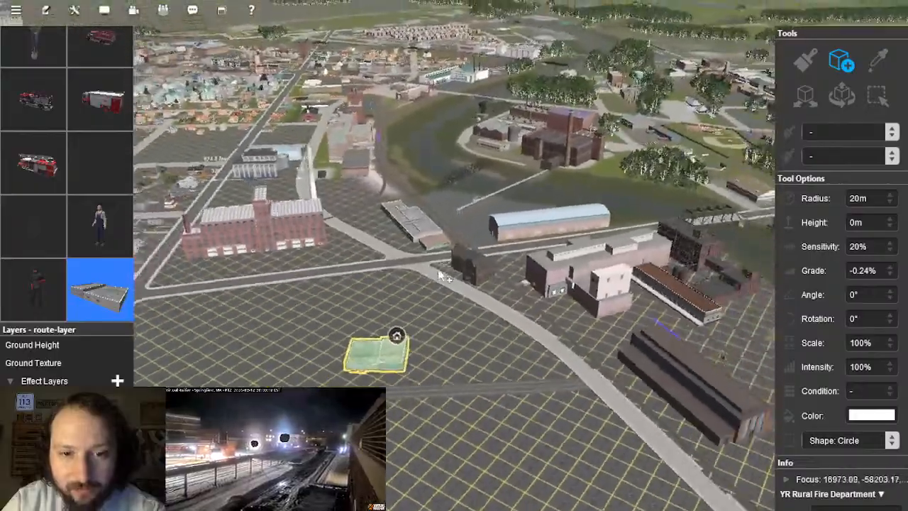
right_drag(438, 271, 405, 204)
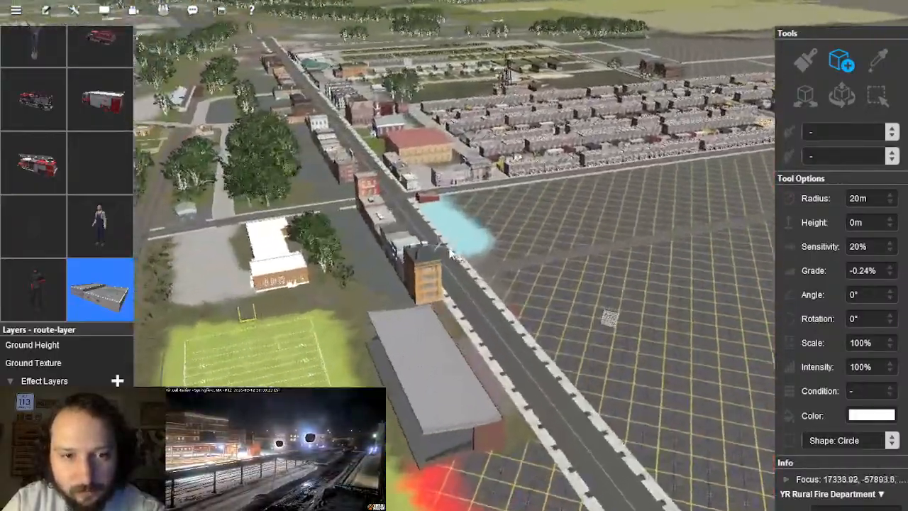
Step: Survey the empty blocks beyond the football field, the riverside industries and the partly built residential streets
right_drag(454, 256, 428, 182)
click(804, 96)
click(843, 101)
right_drag(565, 273, 534, 344)
right_drag(573, 366, 561, 351)
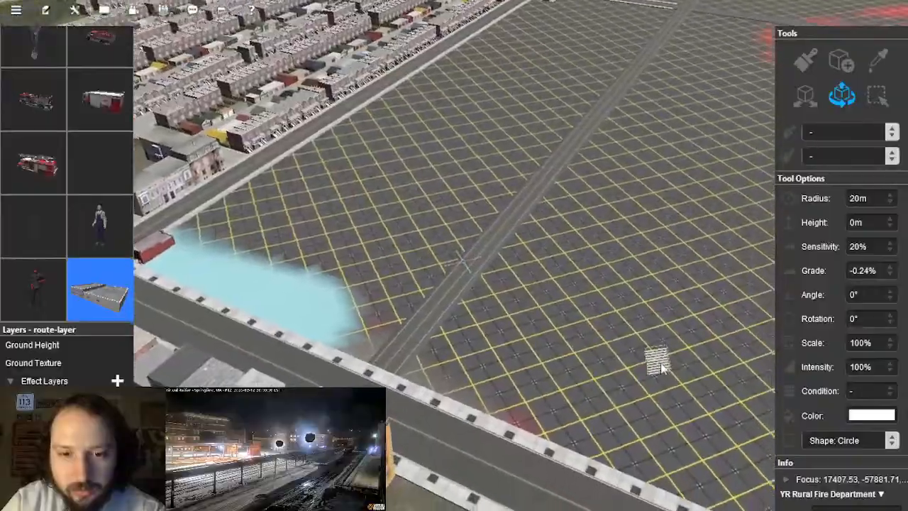
click(650, 355)
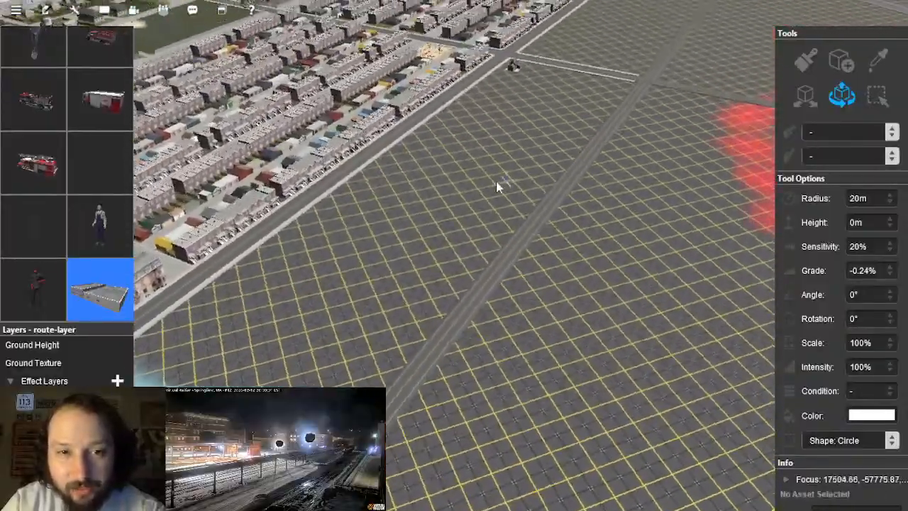
right_drag(497, 186, 449, 211)
key(Up)
scroll(461, 209, up, 10)
scroll(478, 197, down, 4)
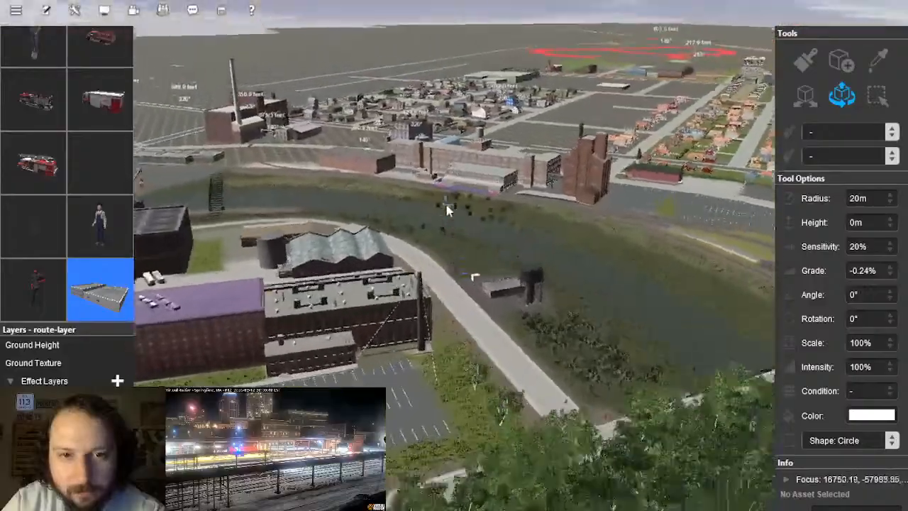
right_drag(519, 197, 316, 107)
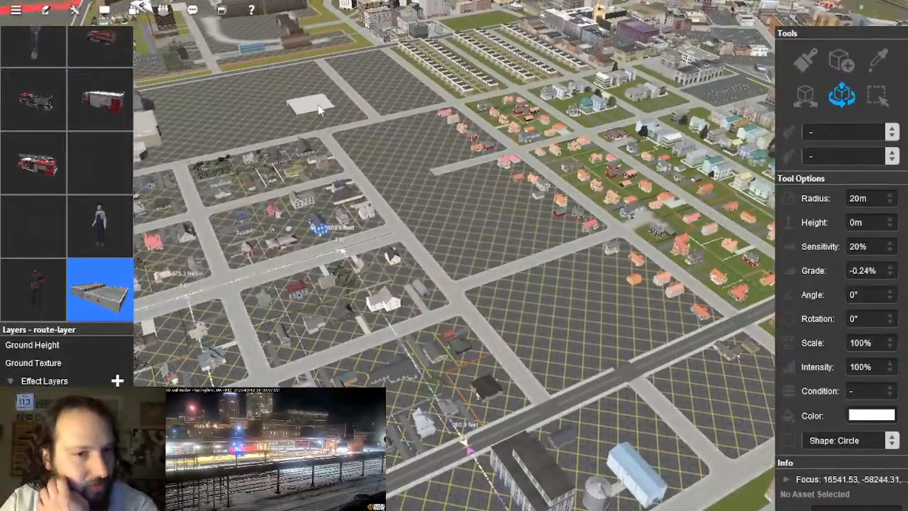
Step: Examine the vacant green block downtown and the buildings and streets around it
mouse_move(348, 205)
right_down()
mouse_move(395, 208)
mouse_move(564, 149)
mouse_move(586, 213)
mouse_move(546, 267)
mouse_move(487, 206)
mouse_move(453, 215)
mouse_move(489, 193)
mouse_move(470, 218)
right_up()
scroll(490, 194, up, 5)
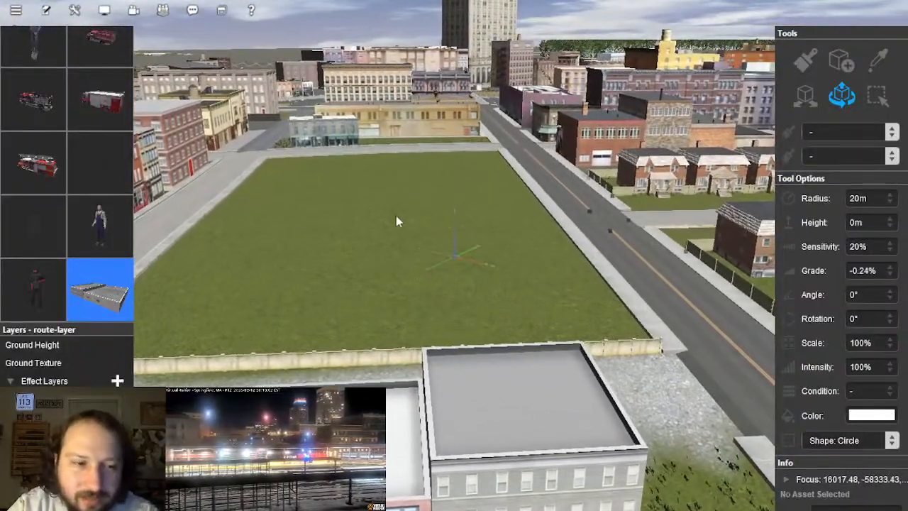
mouse_move(408, 246)
right_down()
mouse_move(446, 259)
mouse_move(435, 260)
mouse_move(442, 248)
right_up()
scroll(444, 258, down, 8)
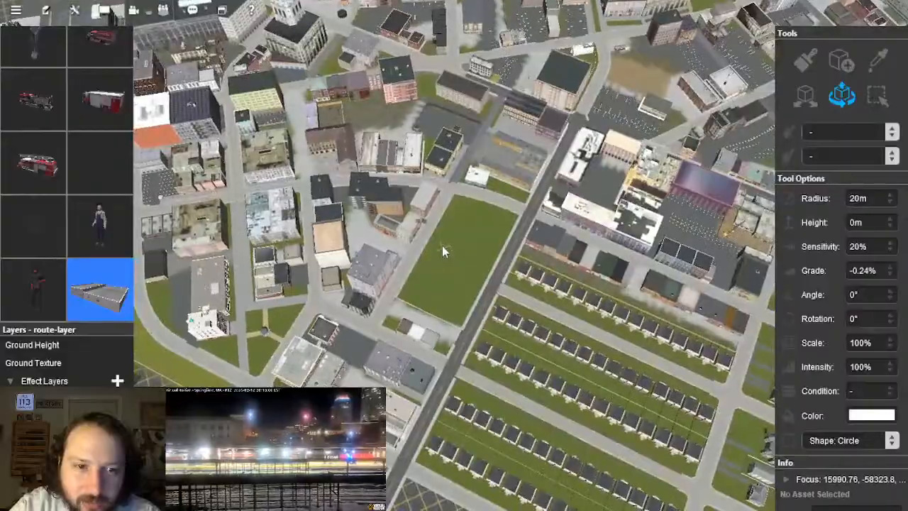
right_click(396, 173)
scroll(383, 238, up, 8)
right_click(379, 246)
mouse_move(384, 246)
right_down()
mouse_move(474, 233)
mouse_move(454, 241)
right_up()
right_click(465, 323)
scroll(466, 323, down, 5)
right_click(467, 325)
right_click(458, 296)
mouse_move(459, 296)
right_down()
mouse_move(496, 278)
mouse_move(459, 273)
right_up()
right_click(458, 273)
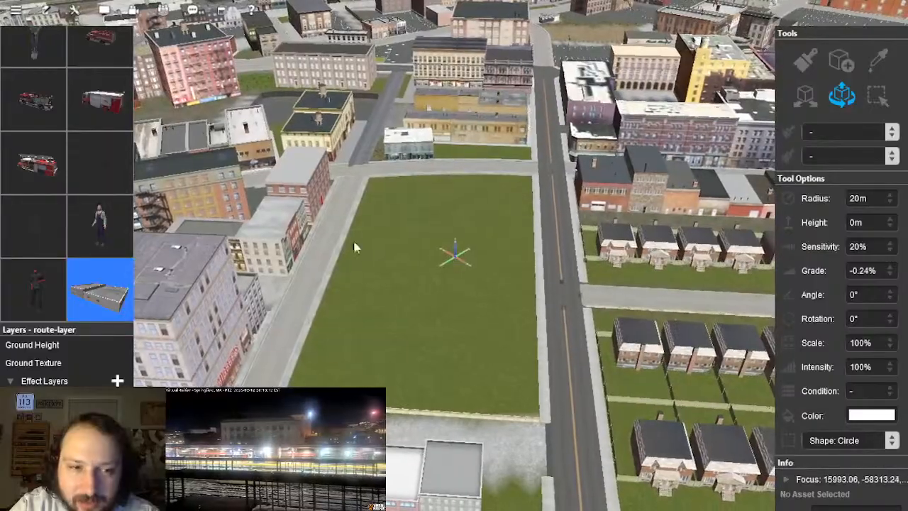
Step: Filter the assets by "monument" and place the B45-Fontaine monument on the vacant green block downtown
scroll(49, 110, up, 10)
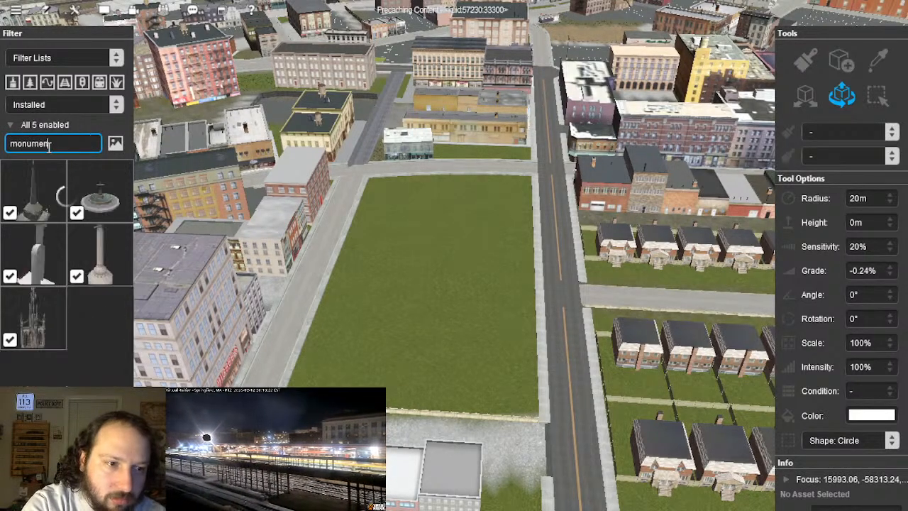
scroll(418, 312, up, 5)
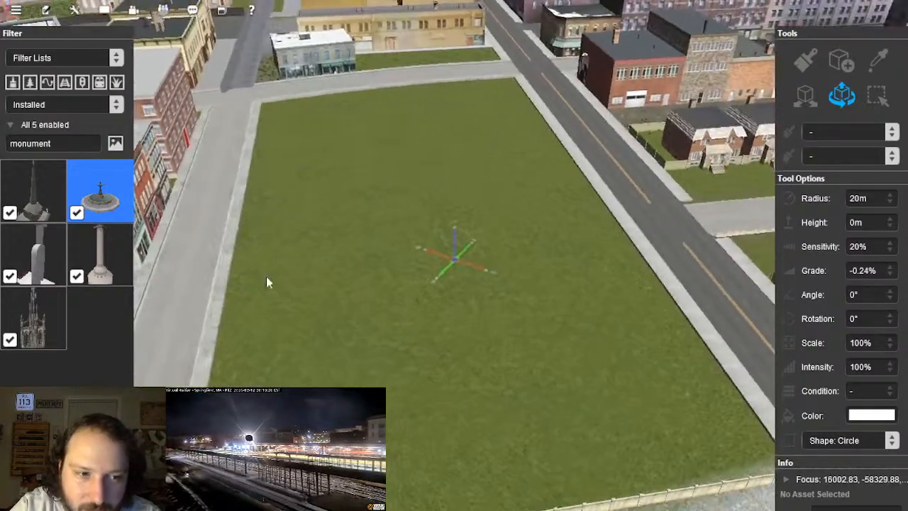
right_drag(267, 277, 285, 278)
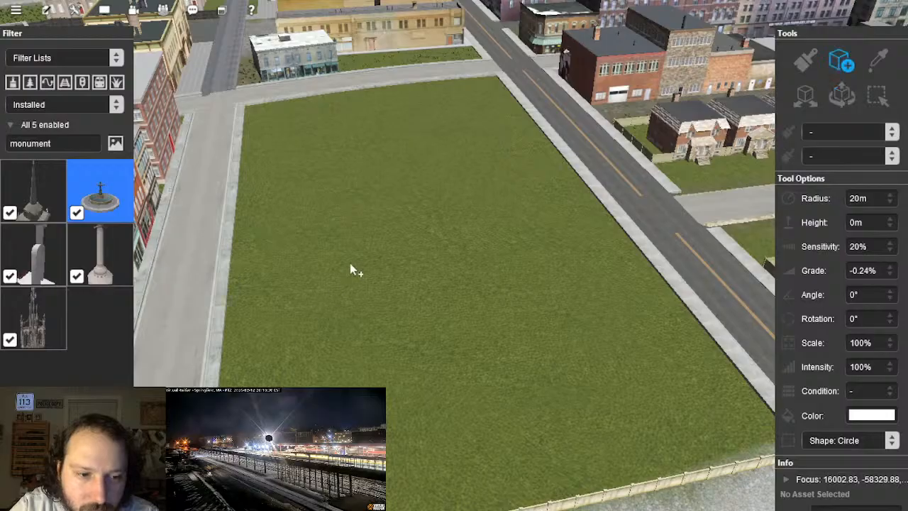
scroll(433, 282, up, 3)
click(843, 96)
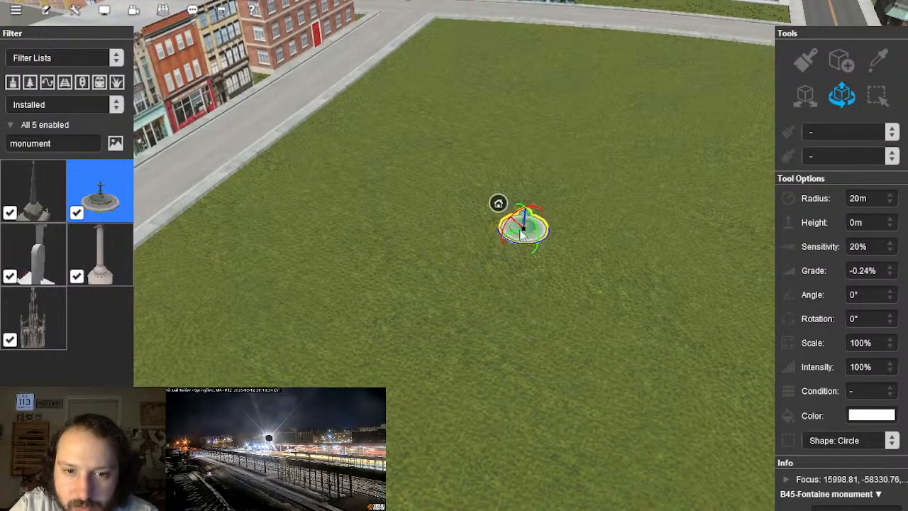
right_drag(417, 279, 500, 240)
scroll(499, 240, up, 5)
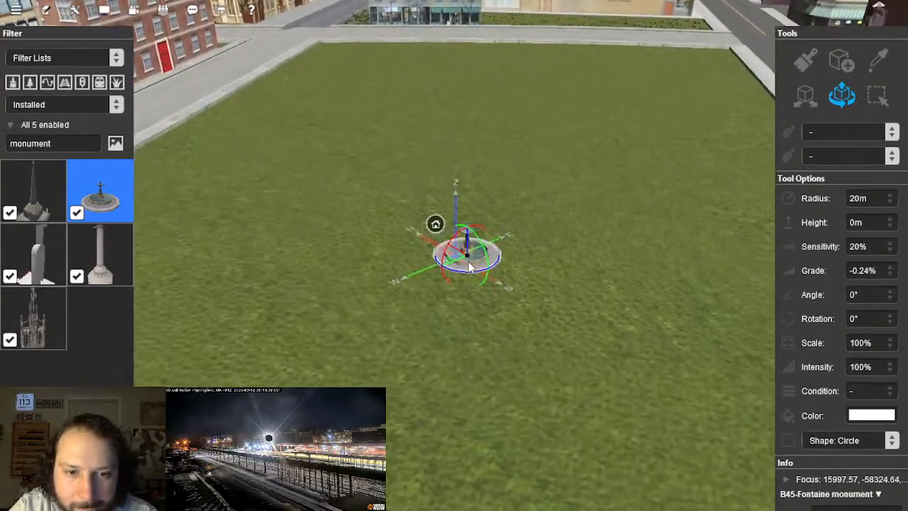
right_drag(394, 264, 406, 188)
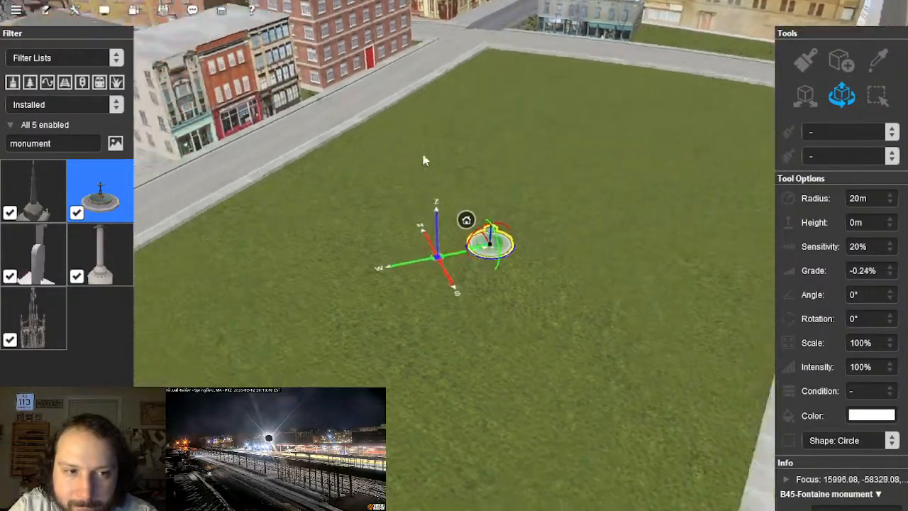
Step: Switch to the classic Surveyor tools and activate the option for getting an existing spline from the scene
click(75, 10)
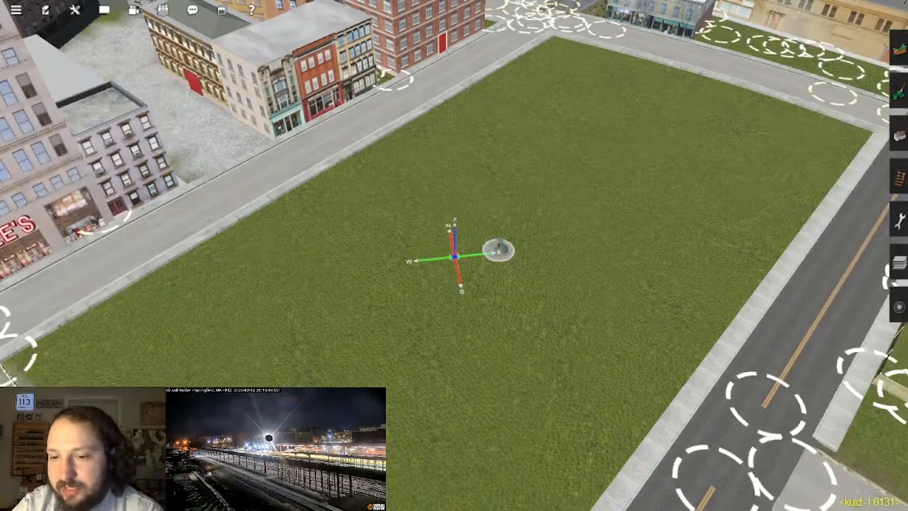
click(898, 133)
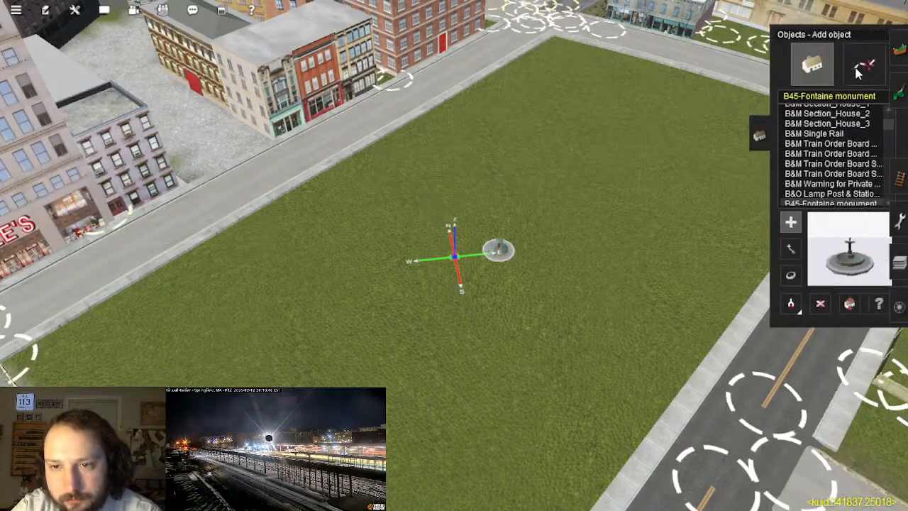
click(781, 305)
scroll(529, 258, down, 8)
right_drag(557, 259, 460, 253)
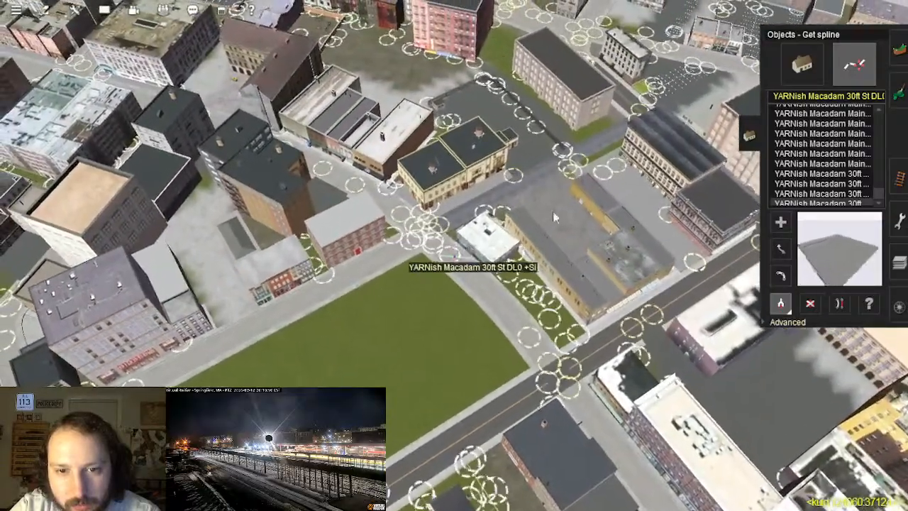
Step: Choose the Pavement Slabs 3.6m spline for adding to the green block
click(627, 206)
scroll(387, 332, up, 5)
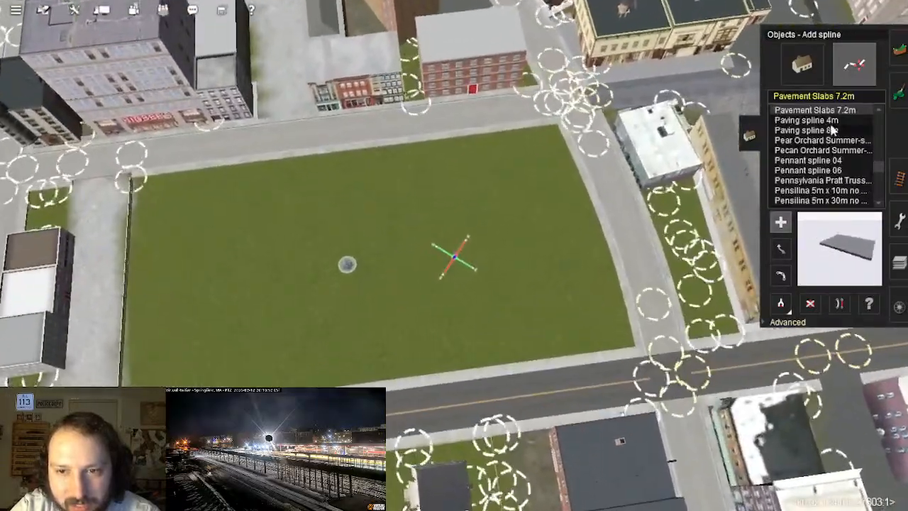
right_click(424, 293)
click(831, 162)
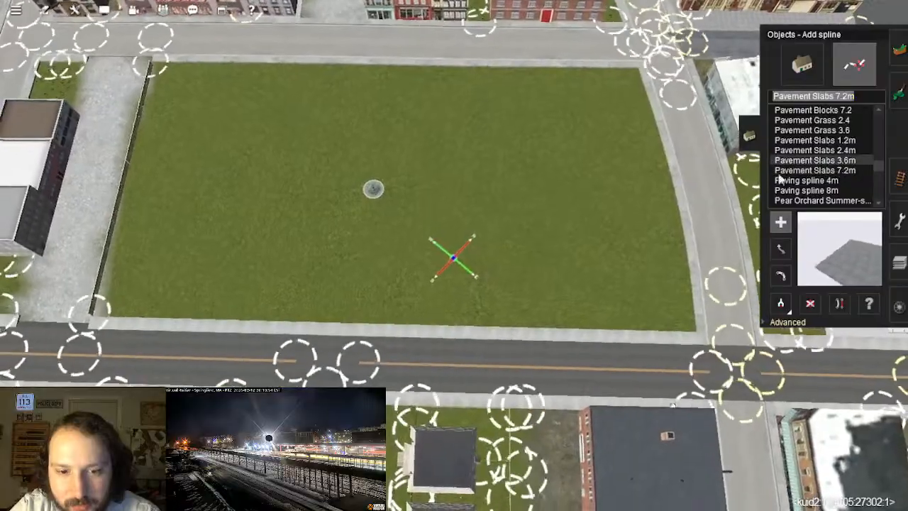
Step: Lay a closed ring of Pavement Slabs 3.6m around the monument and shift its spline points to even out the circle
right_click(370, 231)
scroll(370, 236, up, 8)
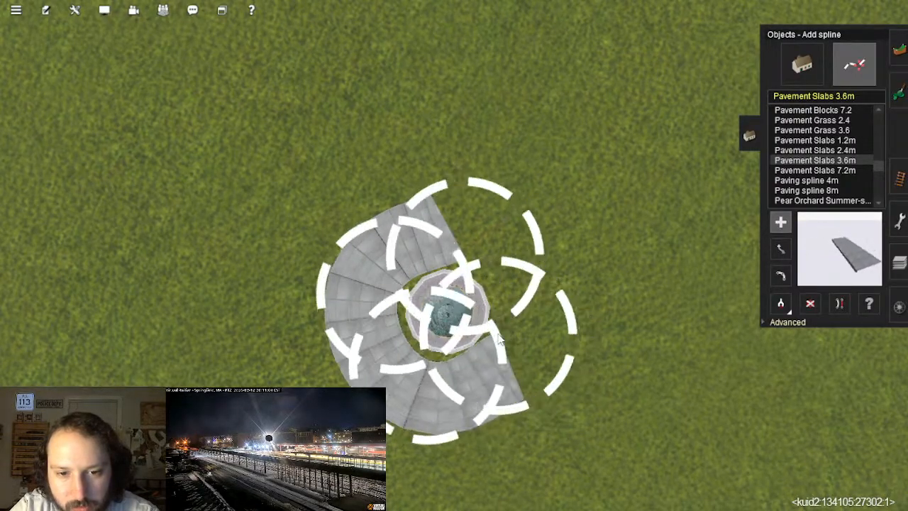
click(468, 266)
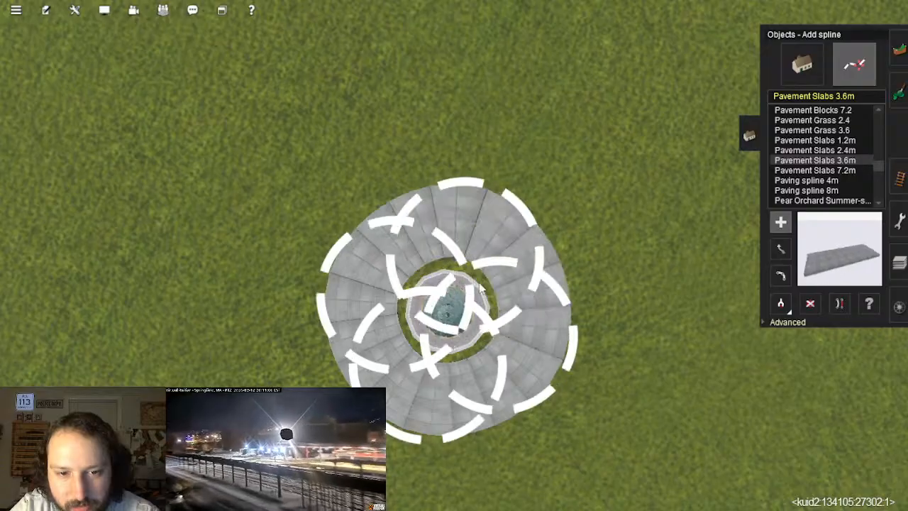
scroll(466, 319, down, 3)
right_click(465, 318)
right_click(437, 220)
scroll(438, 224, up, 3)
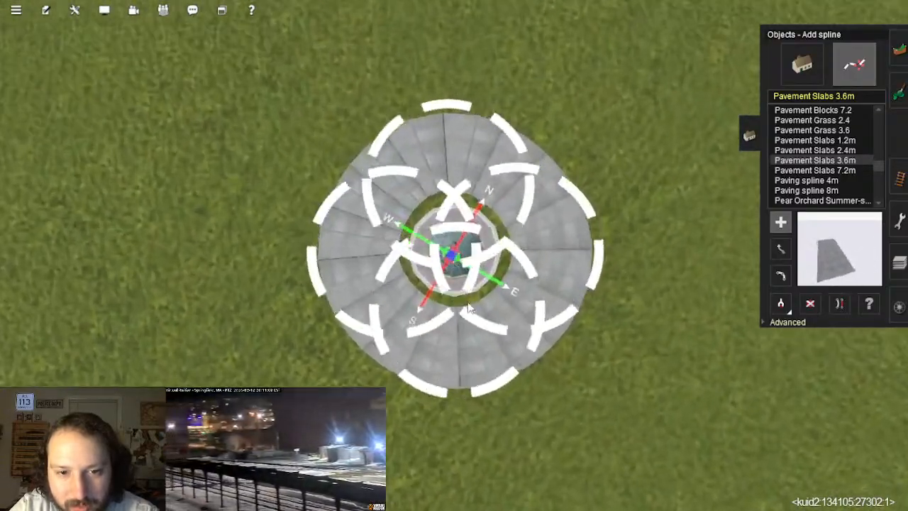
click(781, 248)
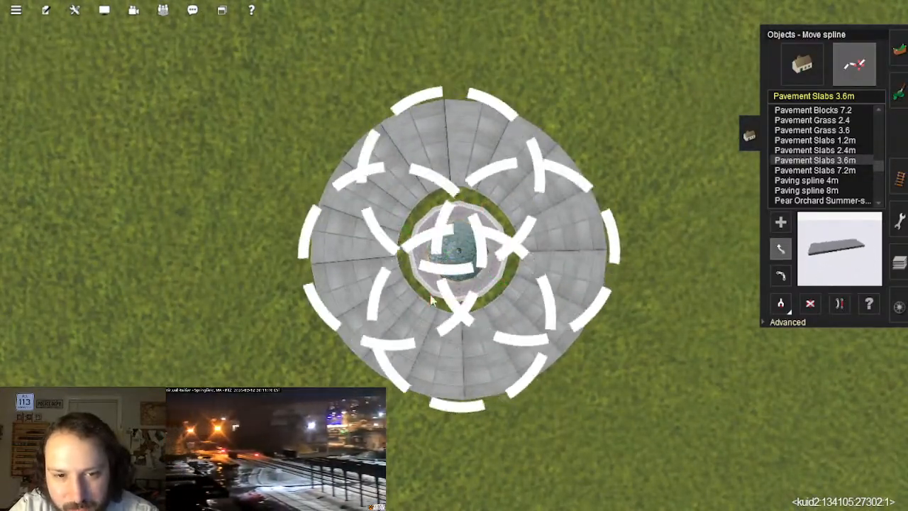
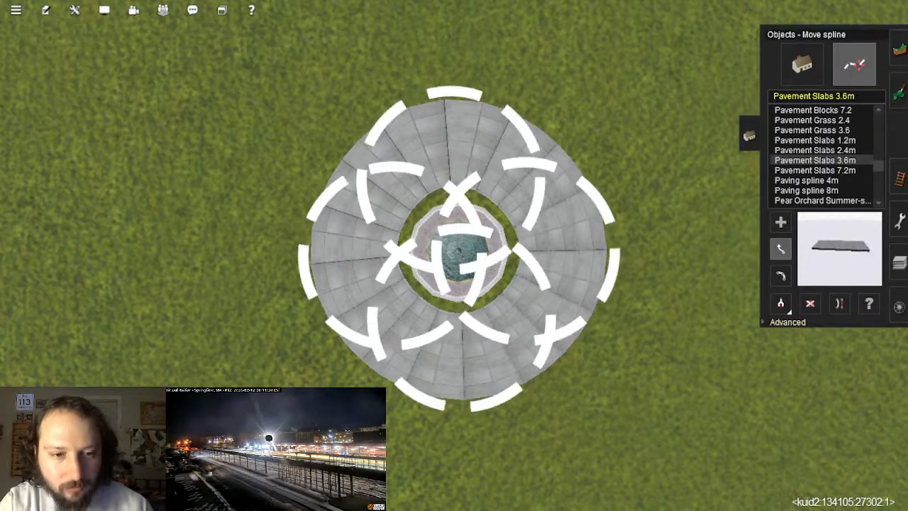
Step: Lay a straight Pavement Slabs 2.4m path from the sidewalk of the yellow-lined road to the paved ring around the monument
scroll(446, 304, down, 8)
right_drag(445, 304, 463, 258)
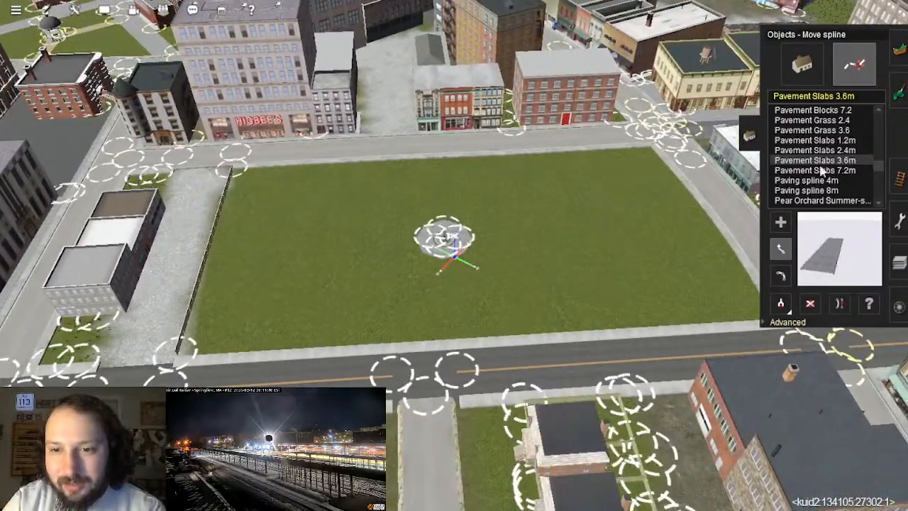
click(815, 150)
scroll(455, 255, up, 5)
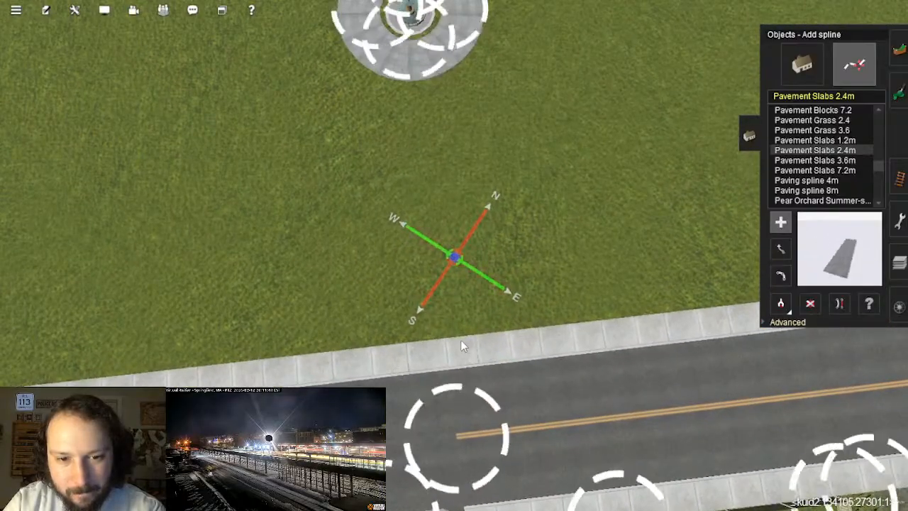
click(461, 341)
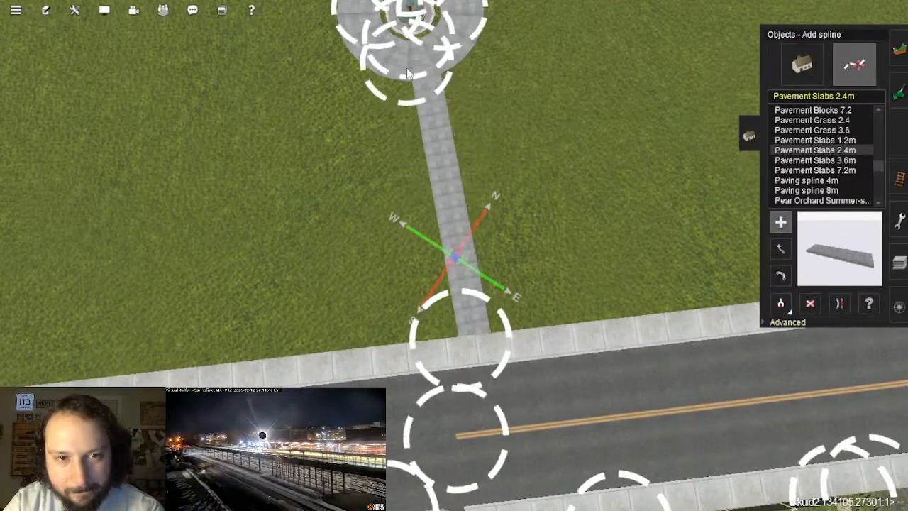
click(406, 79)
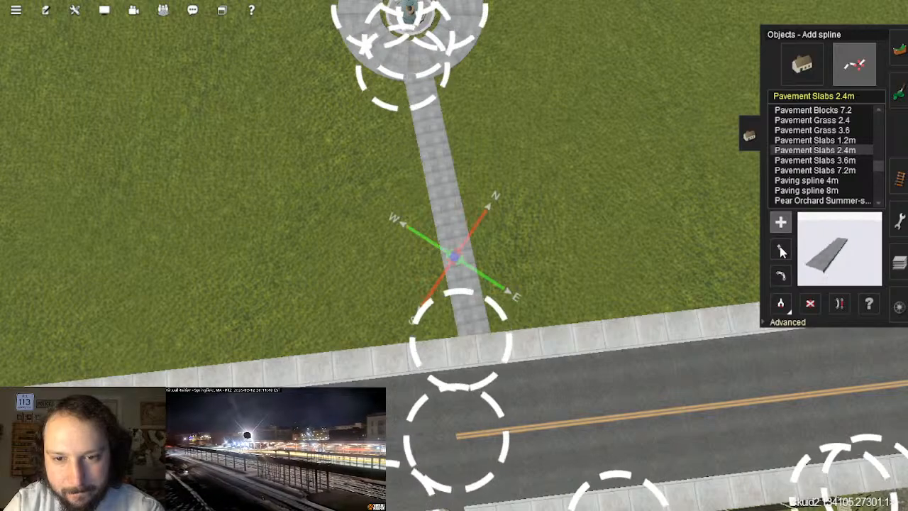
Step: Add a matching Pavement Slabs 2.4m path from the opposite side of the ring to the sidewalk facing the Higbee's building
scroll(454, 226, down, 5)
scroll(454, 234, up, 5)
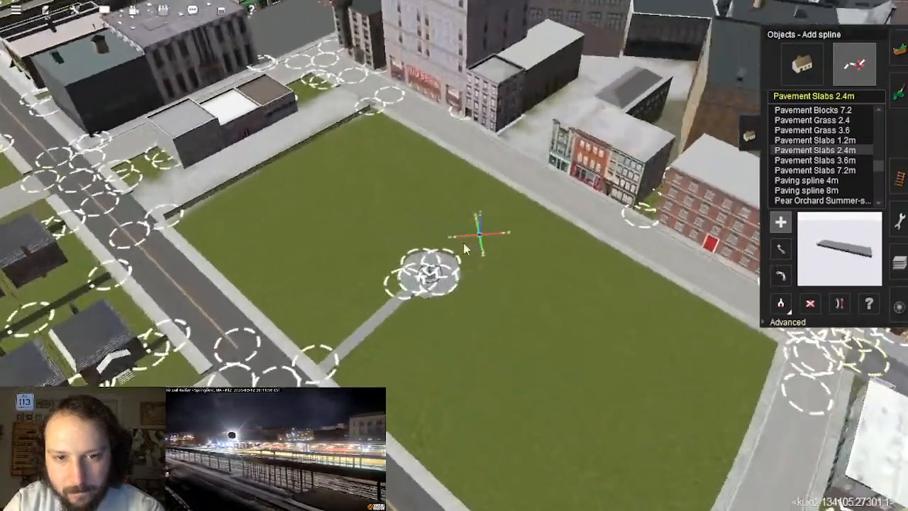
scroll(454, 244, up, 2)
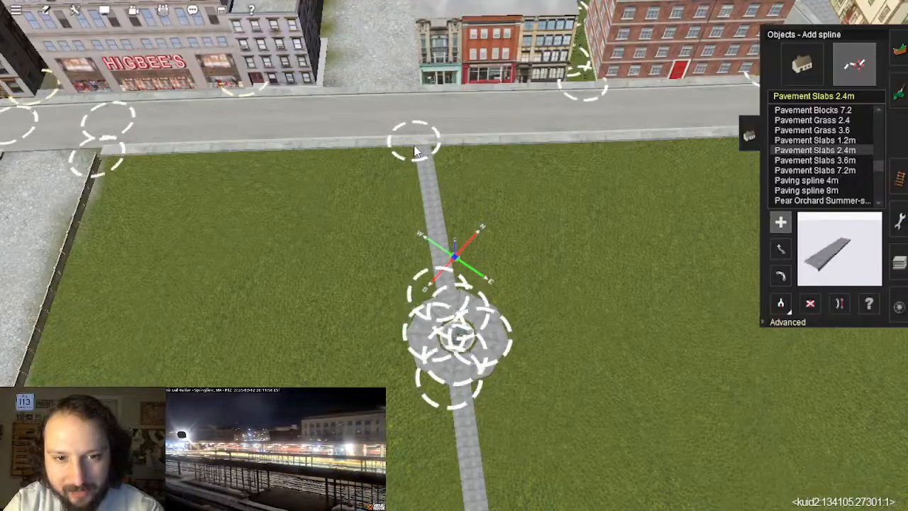
Step: Pick up the YZ 1 Chainlink Fence spline from the existing fence beside the railway tracks
scroll(416, 152, down, 8)
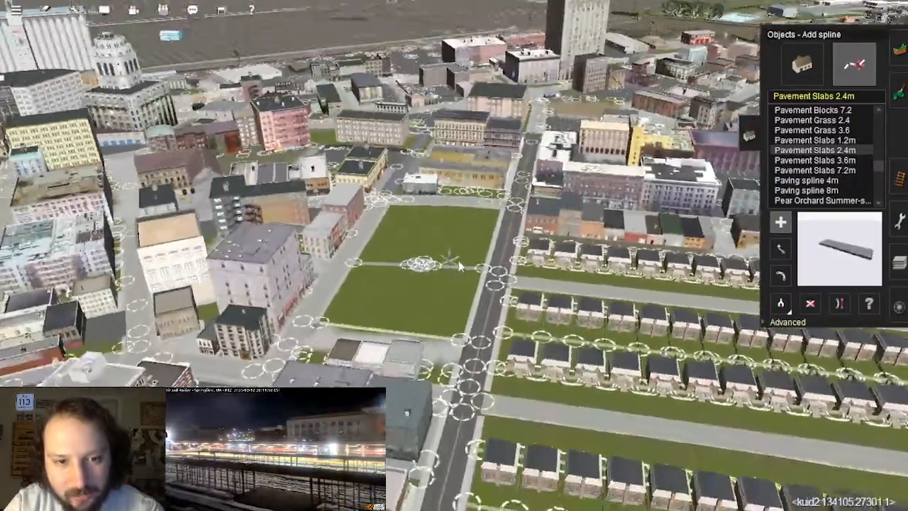
scroll(457, 266, up, 5)
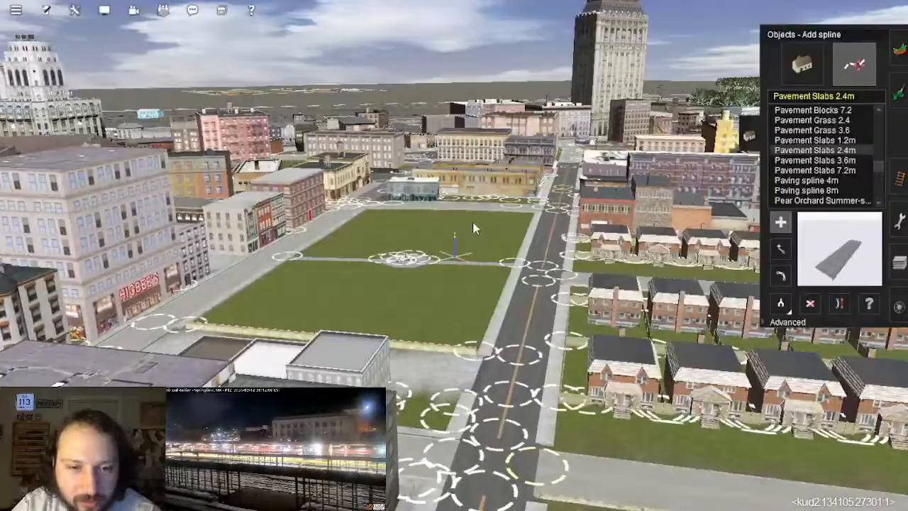
key(Up)
right_click(451, 240)
key(Right)
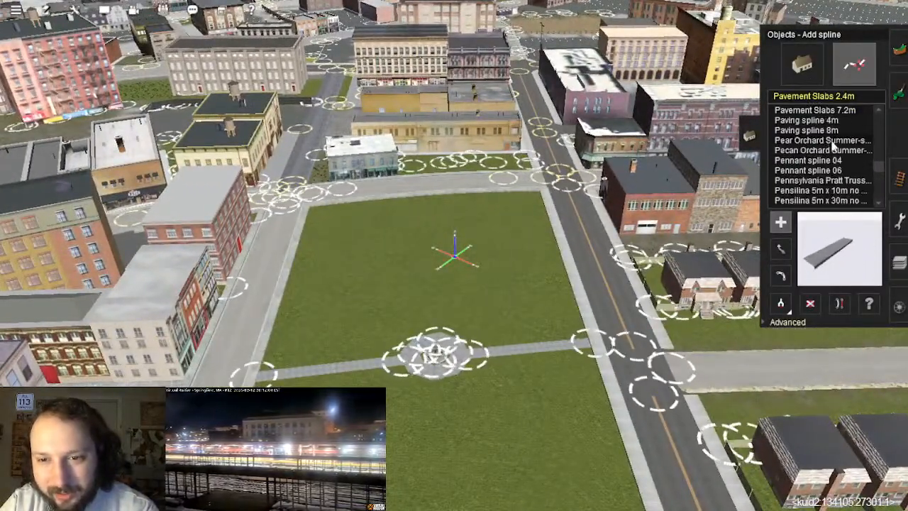
click(780, 304)
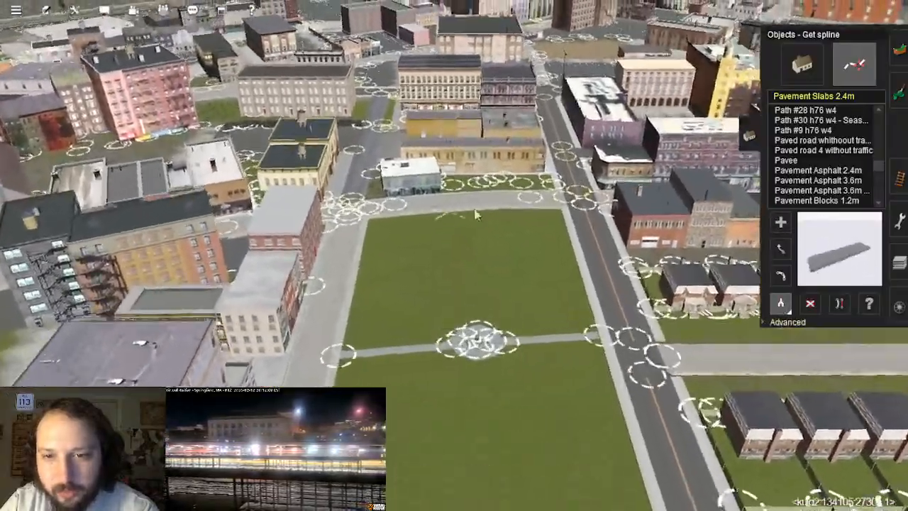
right_click(478, 216)
key(Right)
right_click(432, 166)
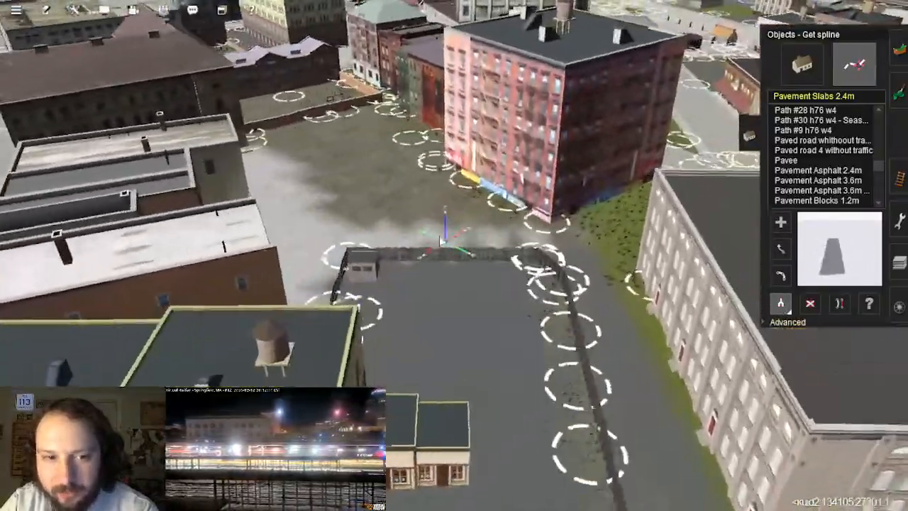
right_click(454, 156)
right_click(469, 186)
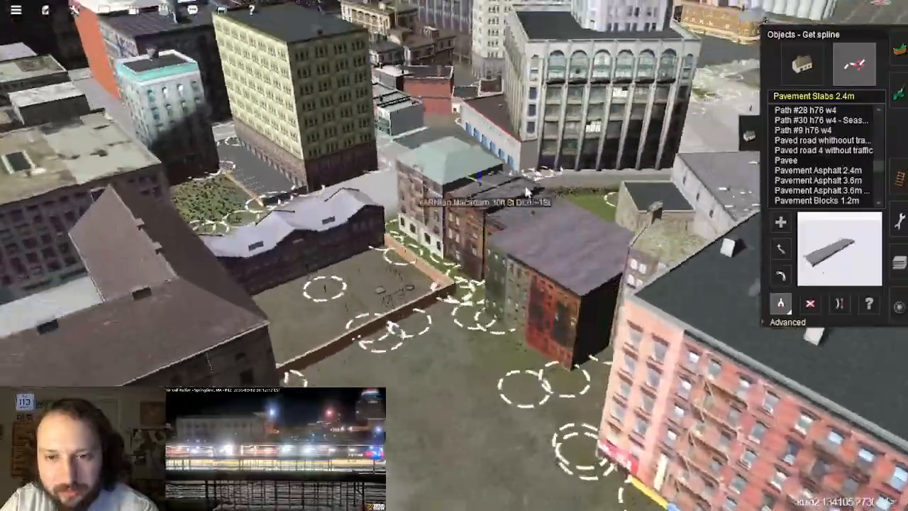
key(Right)
click(824, 96)
right_click(519, 135)
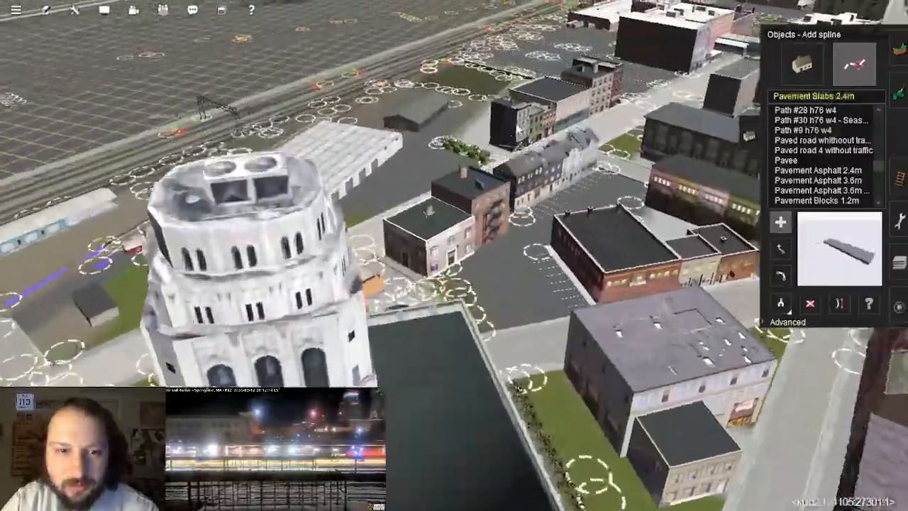
key(Right)
right_click(473, 84)
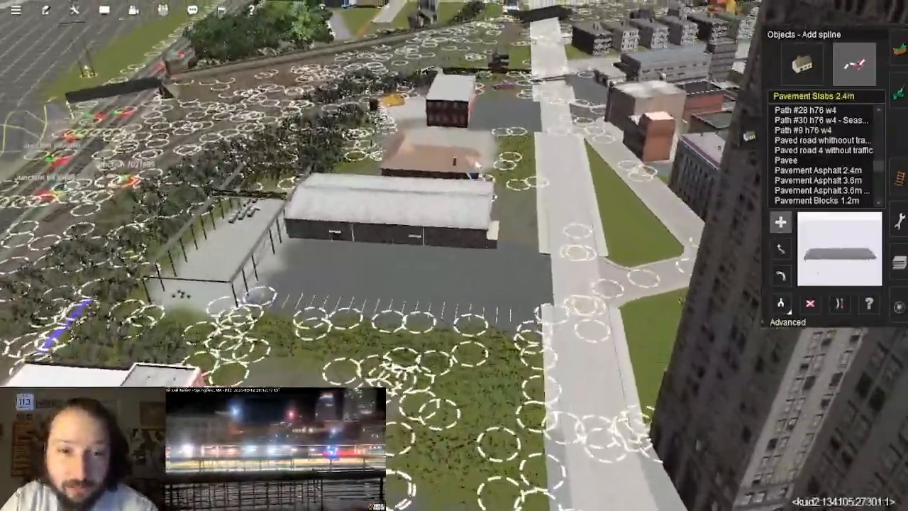
right_click(536, 74)
key(Right)
click(782, 305)
scroll(454, 273, up, 8)
right_click(458, 281)
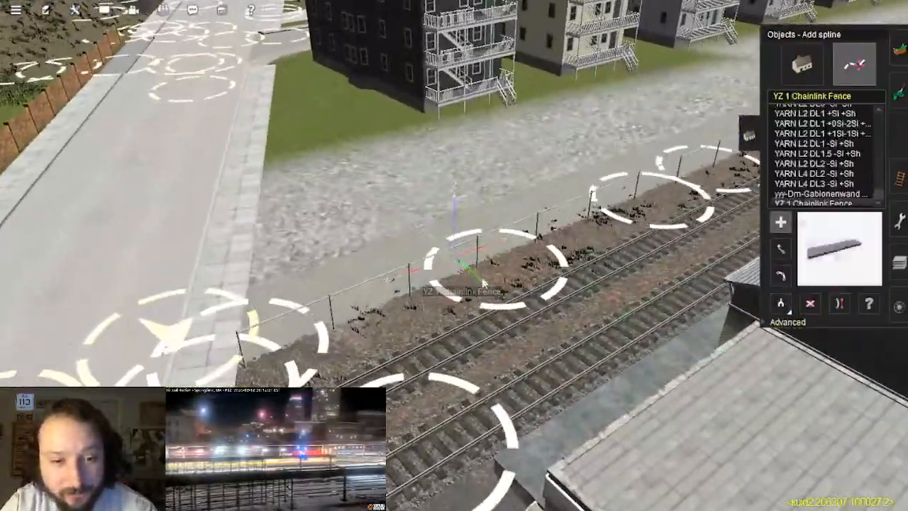
Step: Survey the downtown blocks and the row-house streets around the new park from above
scroll(484, 283, down, 8)
right_drag(610, 297, 492, 157)
key(Right)
key(Right)
key(Left)
scroll(420, 265, up, 4)
scroll(420, 265, down, 4)
key(Right)
key(Left)
key(Left)
scroll(420, 269, down, 4)
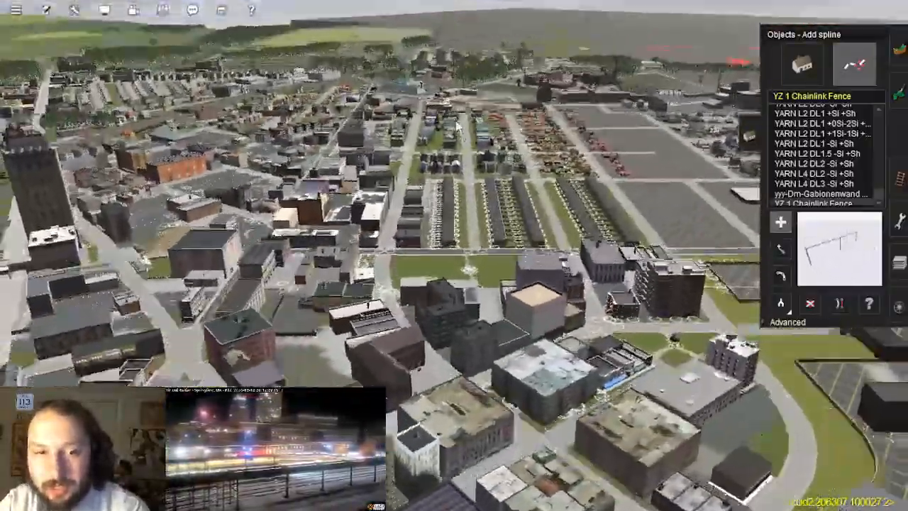
Step: Examine the overall town layout from above, including the river, rail lines, residential blocks and outlying neighborhoods
right_drag(420, 267, 545, 226)
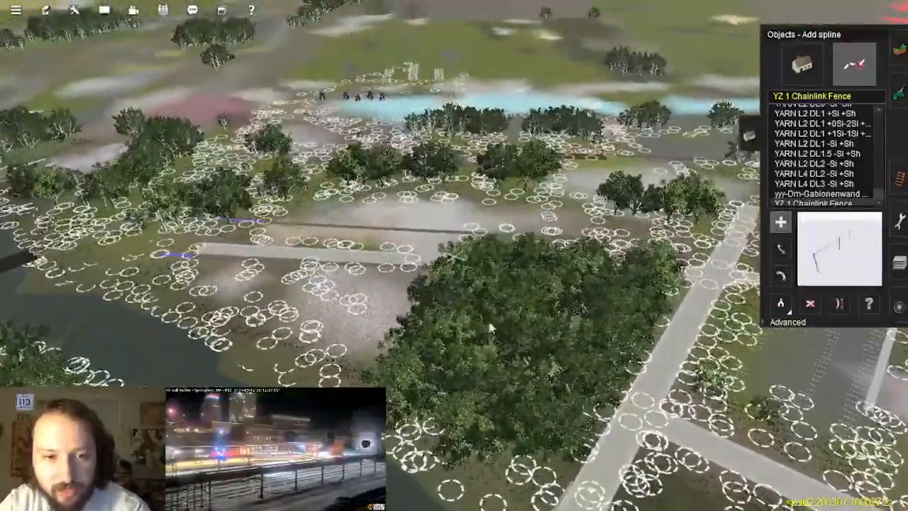
scroll(458, 226, down, 10)
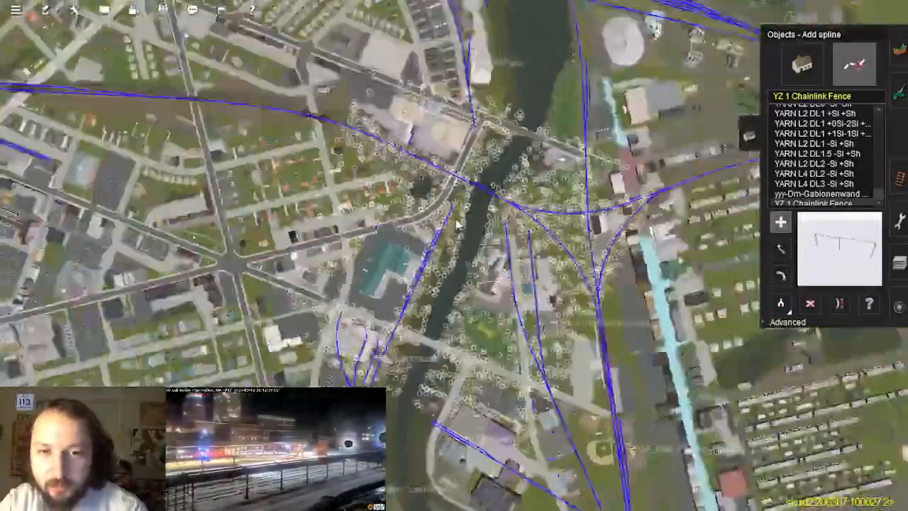
scroll(458, 224, down, 3)
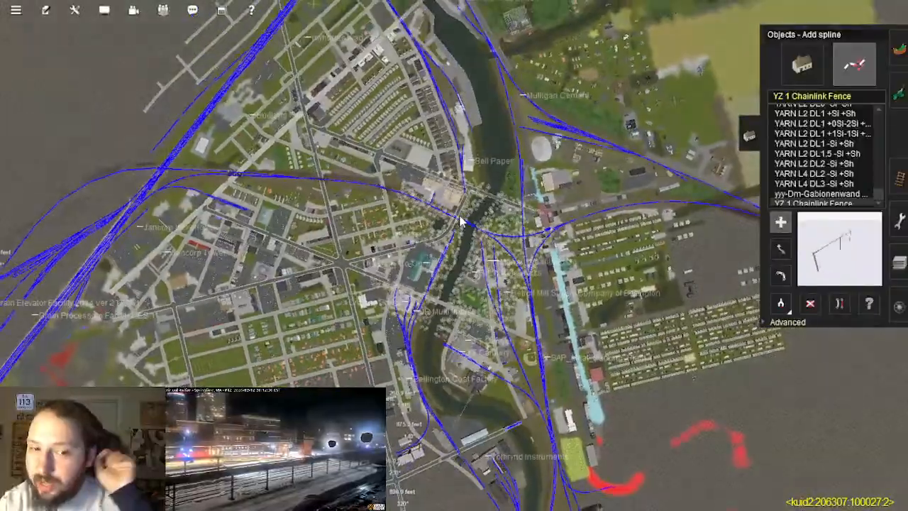
scroll(280, 334, up, 10)
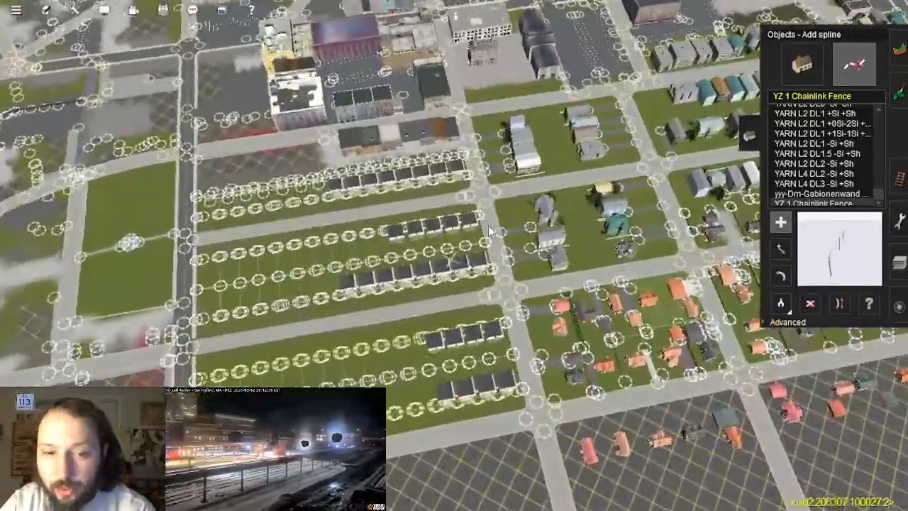
right_drag(490, 231, 550, 176)
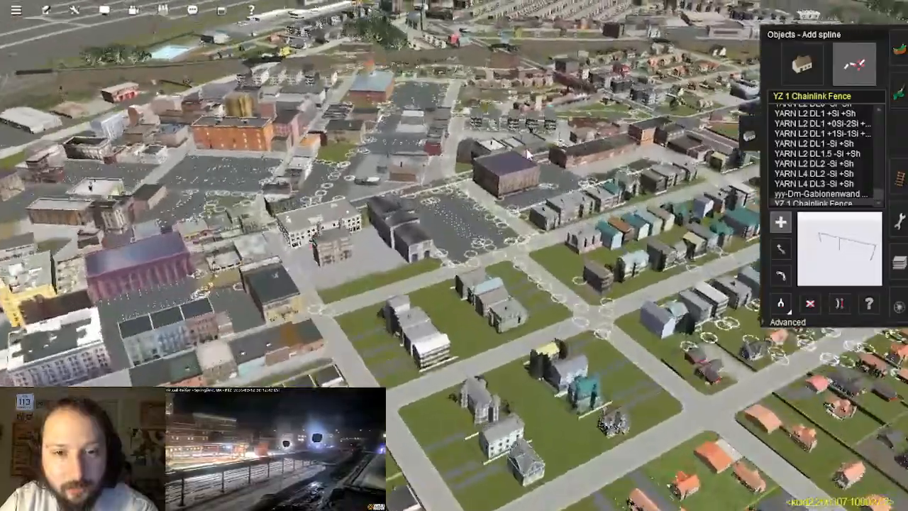
right_click(527, 154)
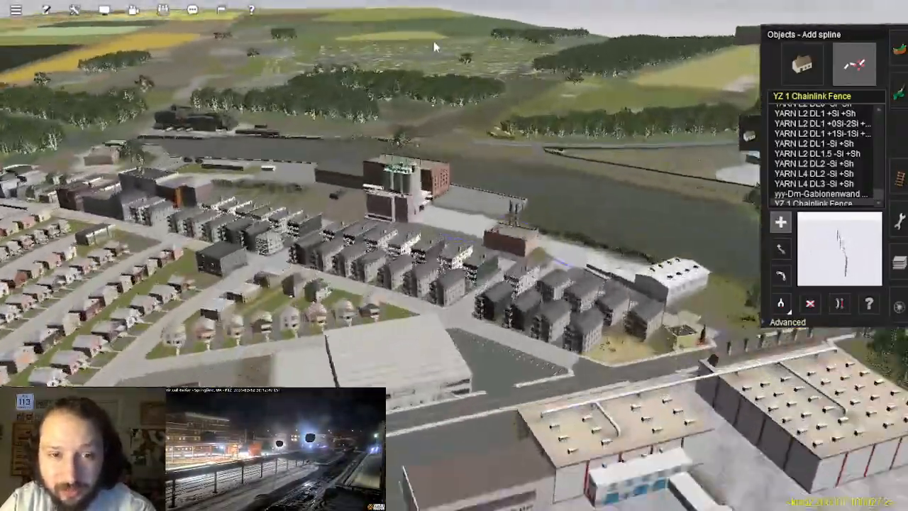
right_click(437, 41)
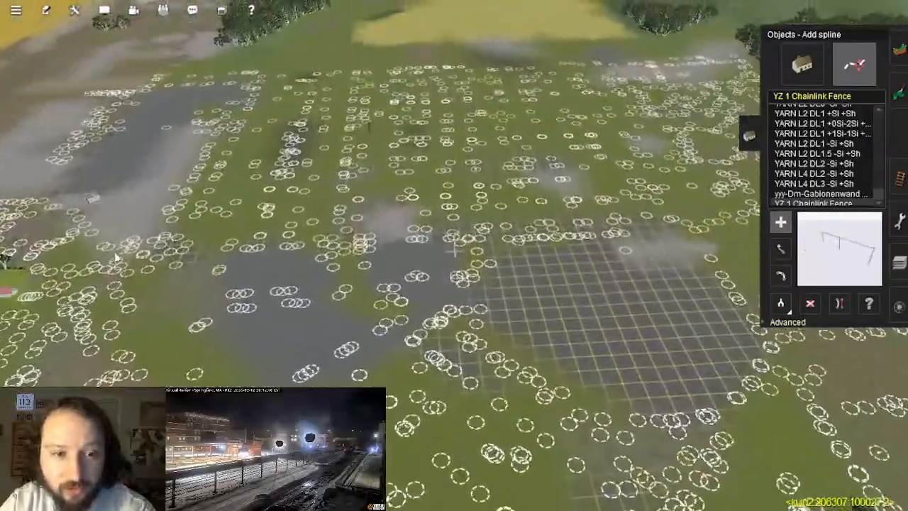
key(Right)
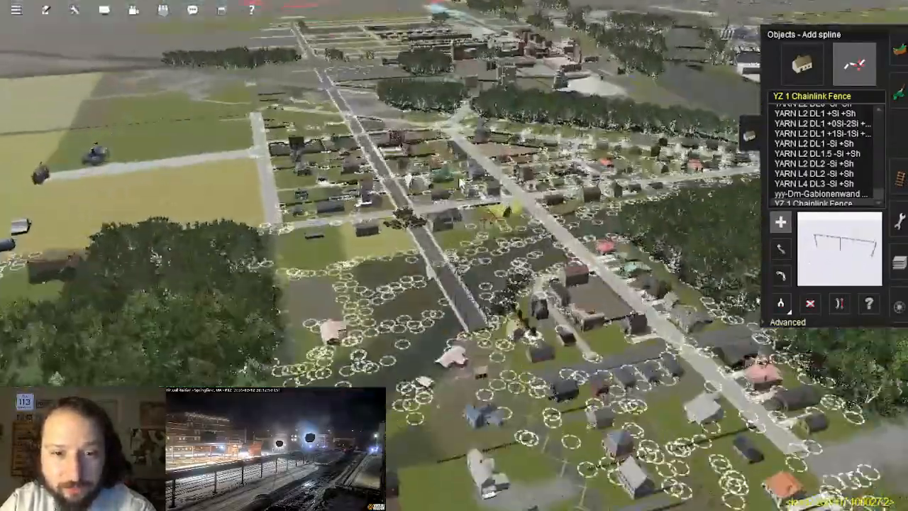
right_click(442, 44)
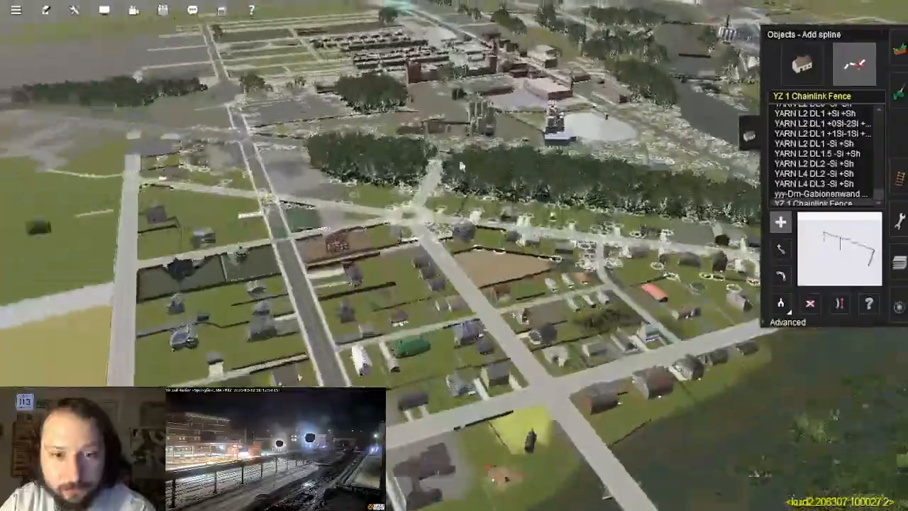
key(Left)
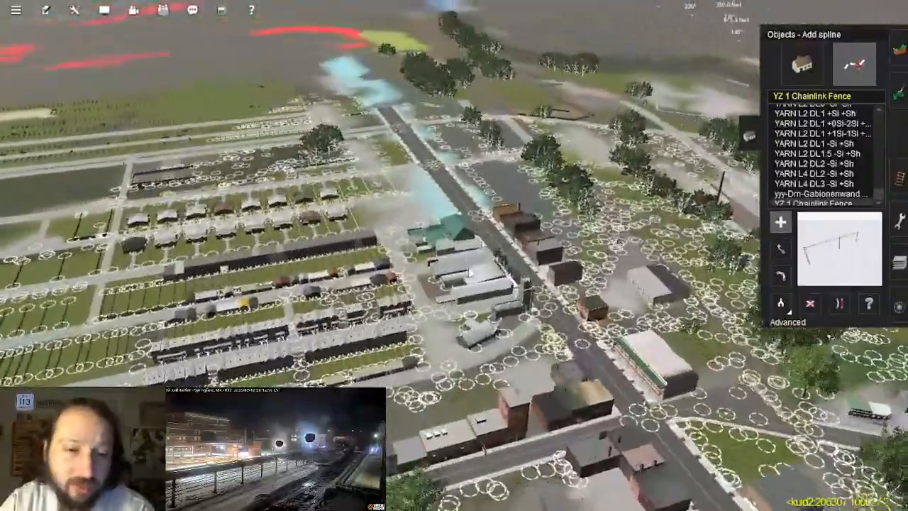
Step: Inspect the tree-lined main street by the stone church tower and the industrial and housing areas beyond it
right_click(472, 268)
scroll(471, 269, up, 3)
key(Down)
scroll(471, 268, up, 5)
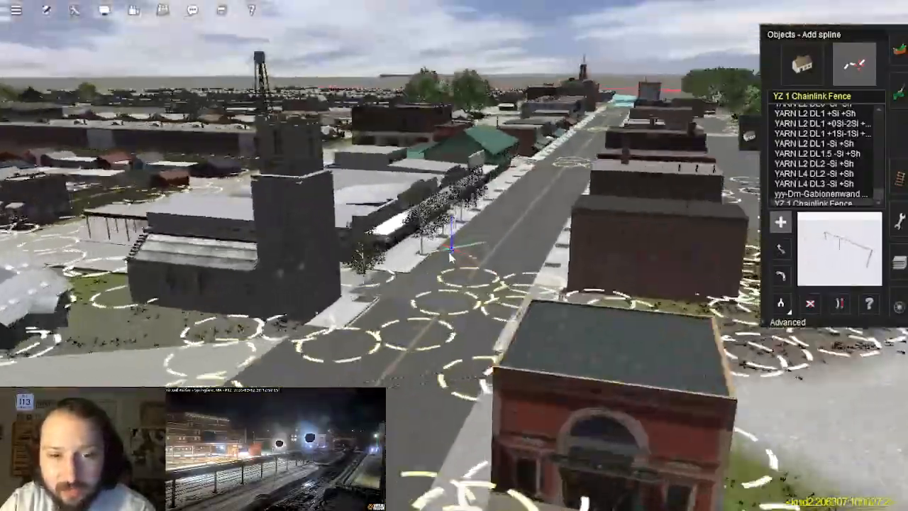
key(Right)
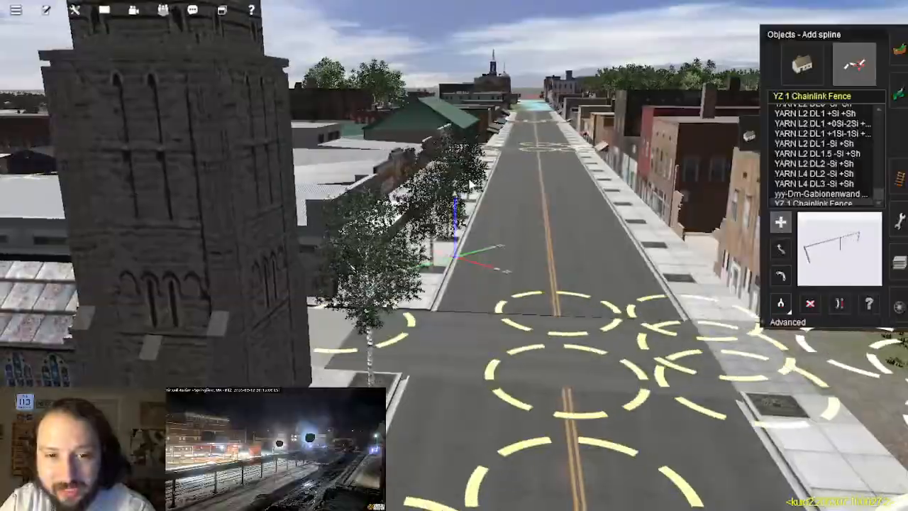
scroll(511, 221, down, 5)
key(Up)
key(Right)
right_click(489, 149)
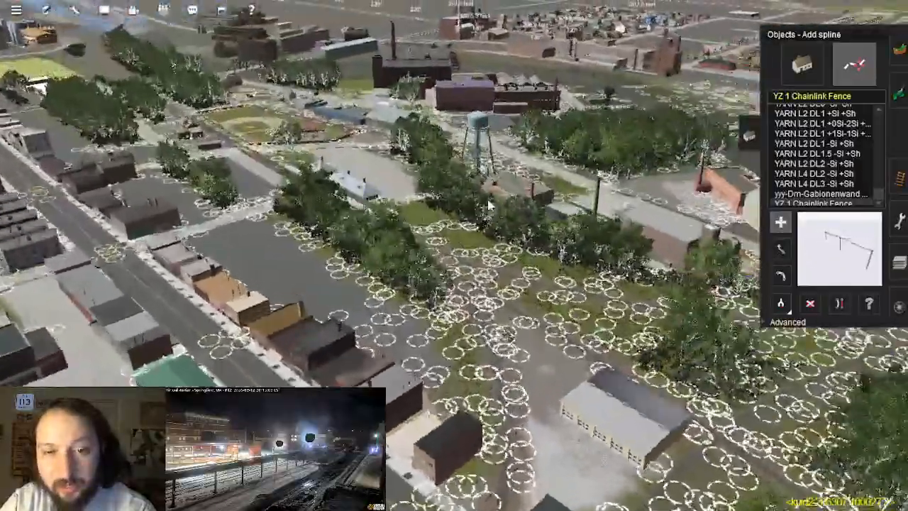
right_click(486, 92)
right_click(451, 92)
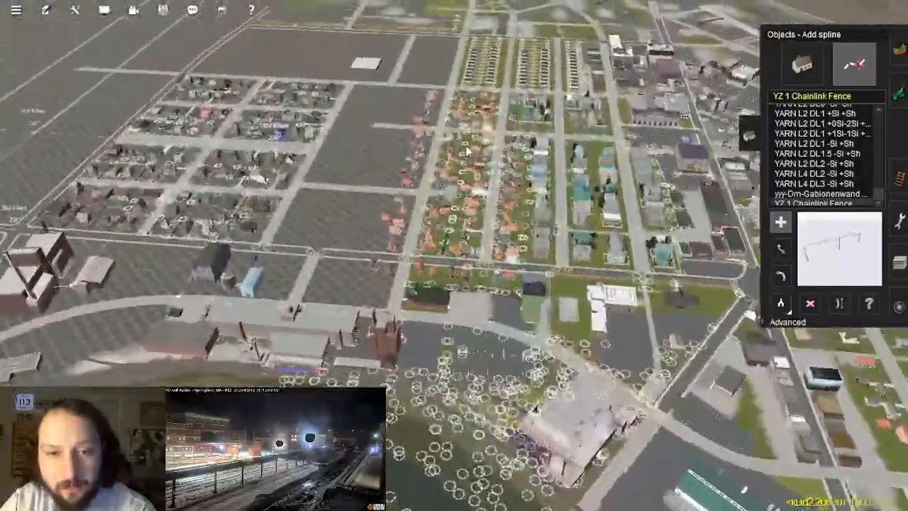
Step: Lay chainlink fence from the sidewalk opposite the red-brick building into the park lawn and across toward the side street
key(Up)
key(Right)
right_click(456, 211)
right_click(543, 185)
key(Left)
key(Down)
right_click(525, 199)
scroll(513, 221, up, 5)
key(Right)
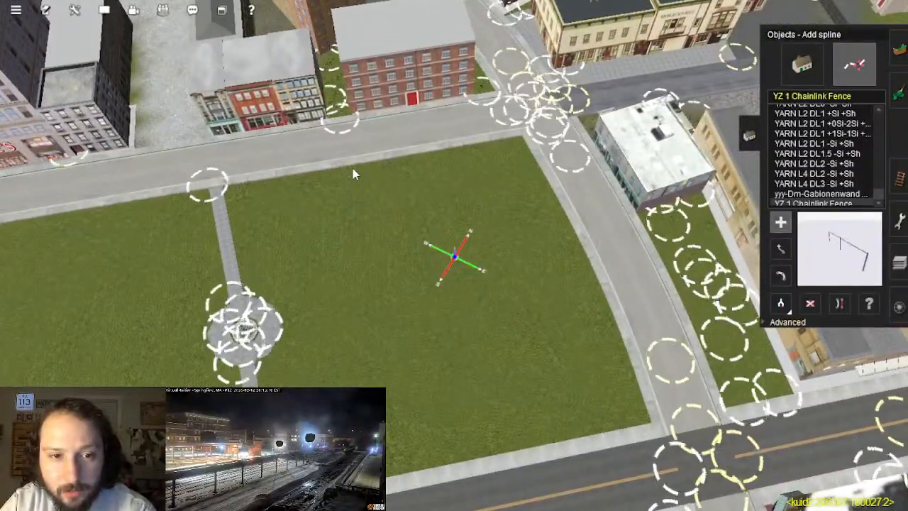
click(352, 170)
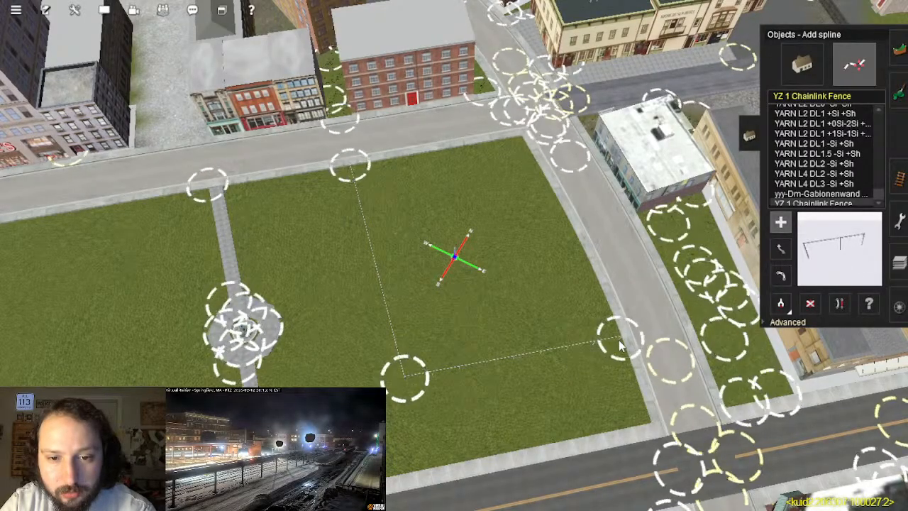
Step: Continue the chainlink fence along the sidewalks around the park's street corner and close the enclosure at its starting point
right_click(527, 201)
scroll(532, 275, up, 4)
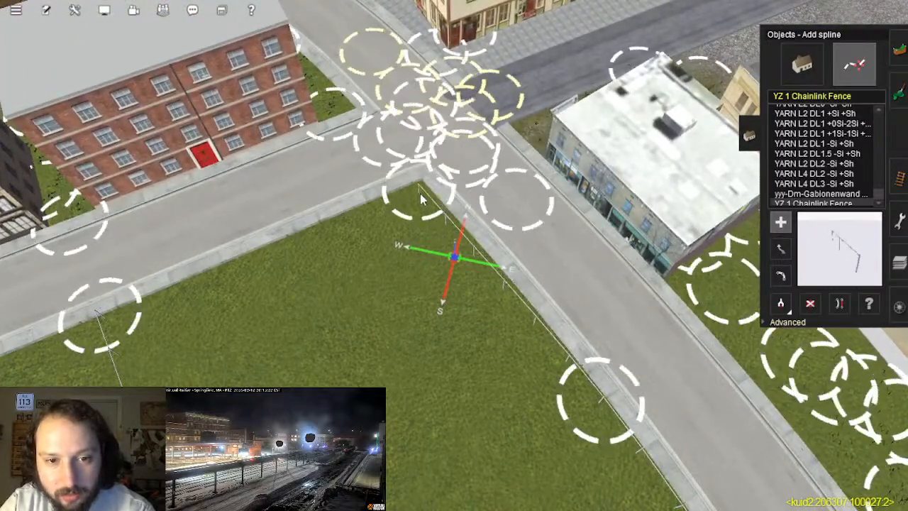
right_click(278, 260)
scroll(284, 288, up, 2)
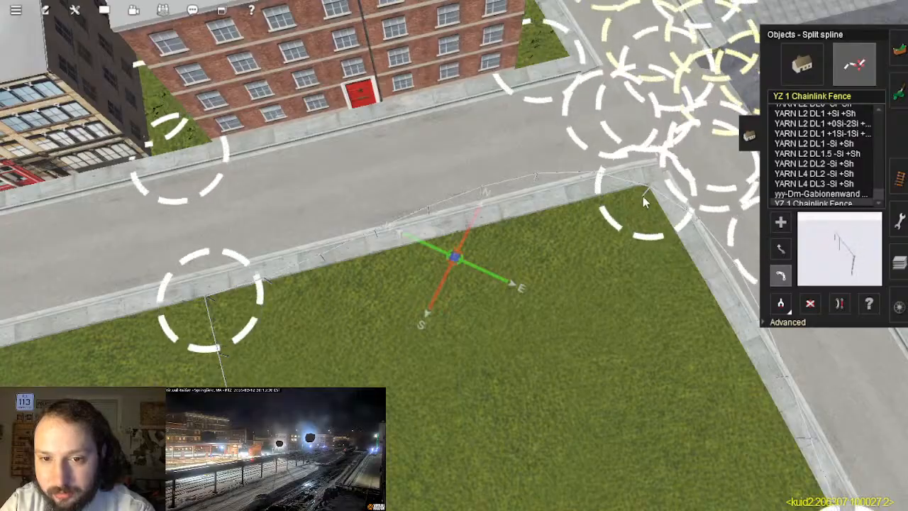
Step: Lay a Pavement Slabs 2.4m path along the outside of the fence, from the street sidewalk toward the monument's cross path
scroll(623, 305, down, 3)
right_drag(624, 272, 467, 288)
key(Right)
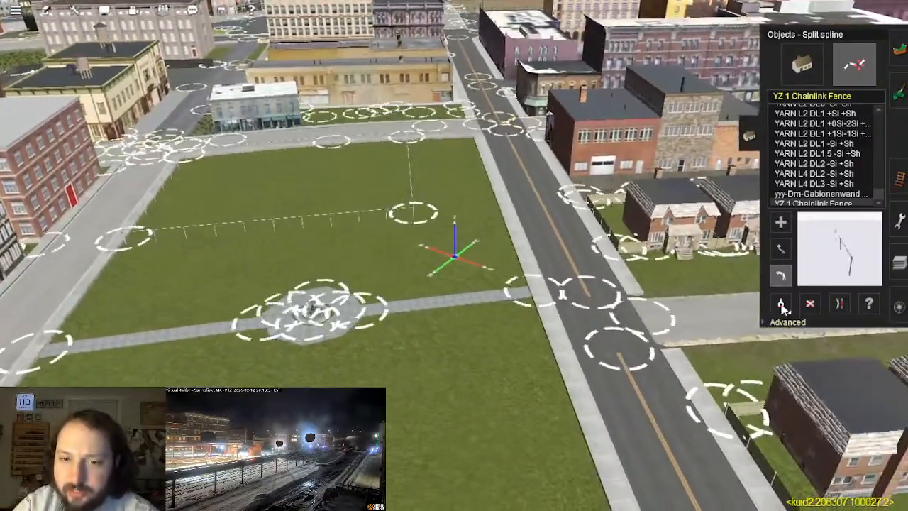
scroll(476, 236, up, 5)
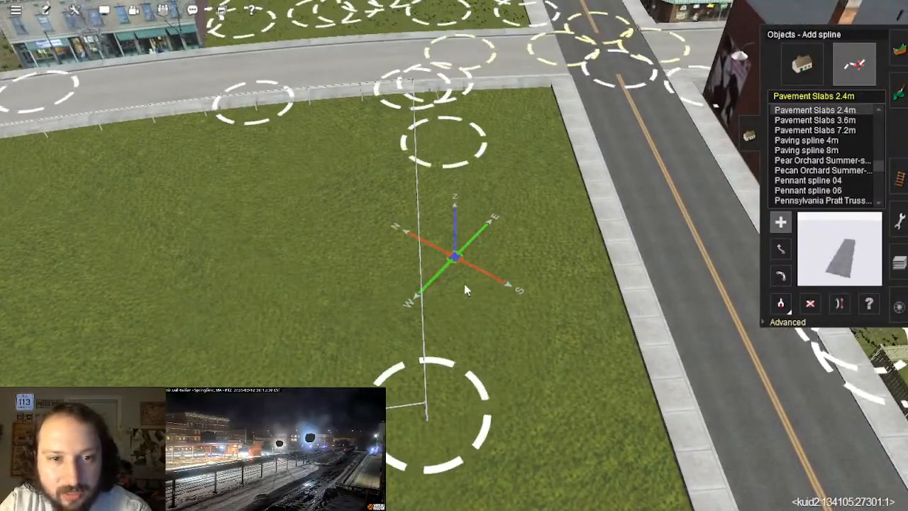
right_drag(468, 353, 476, 312)
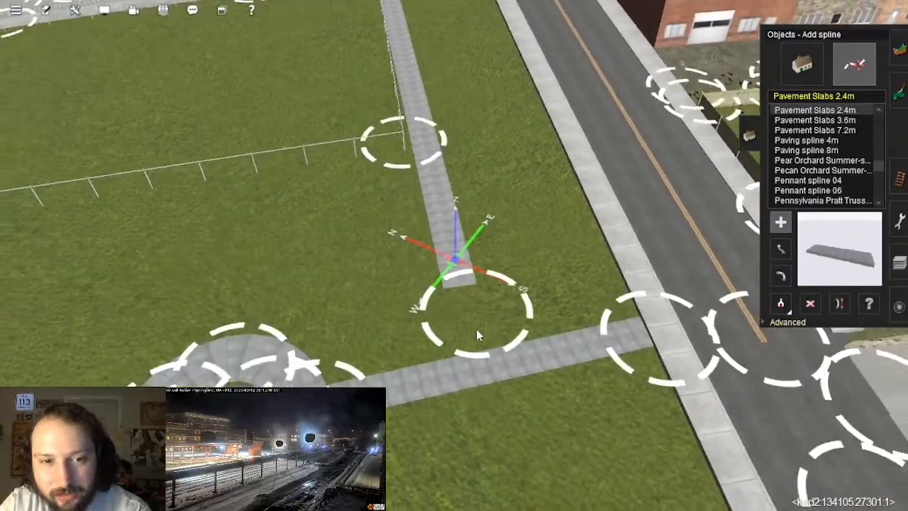
drag(481, 347, 484, 352)
right_click(415, 13)
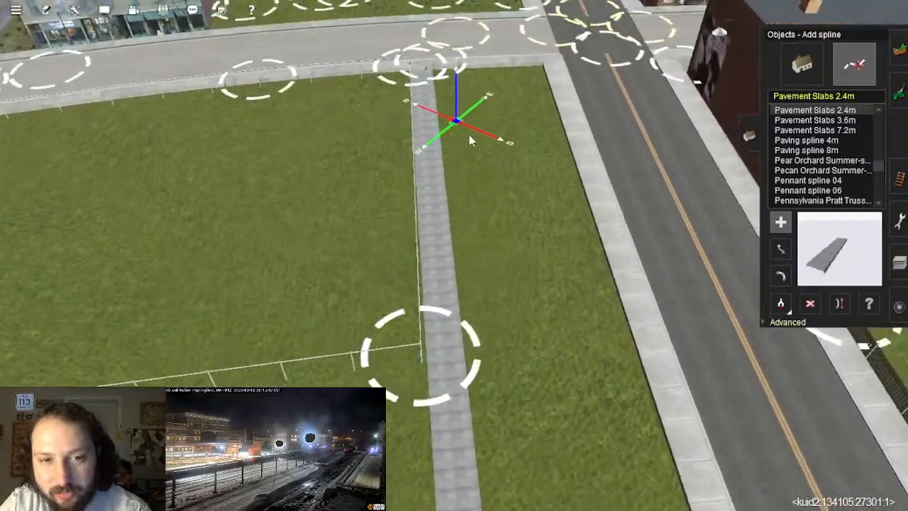
right_drag(432, 212, 539, 216)
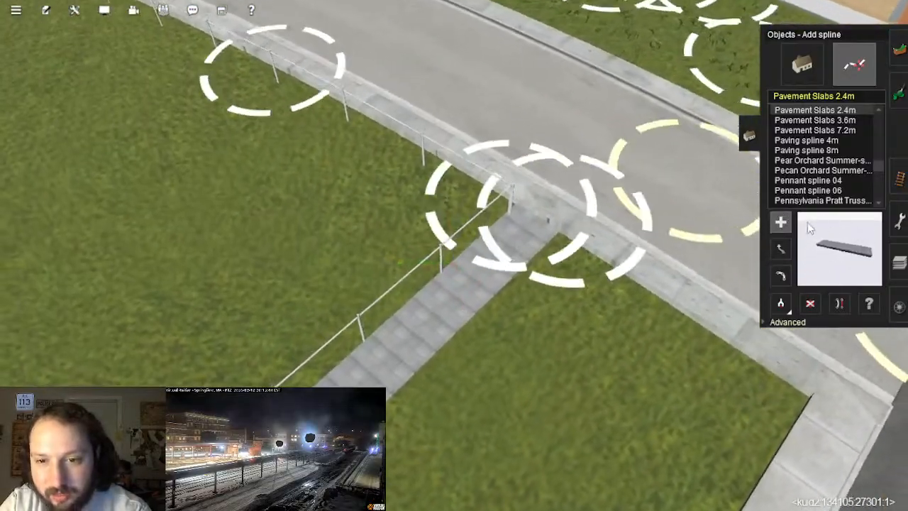
Step: Move the new slab path's end so that it joins the cross path between the monument and the main road
scroll(572, 243, down, 5)
right_drag(358, 305, 440, 230)
right_click(438, 220)
scroll(438, 230, up, 3)
scroll(441, 240, down, 4)
scroll(454, 250, up, 4)
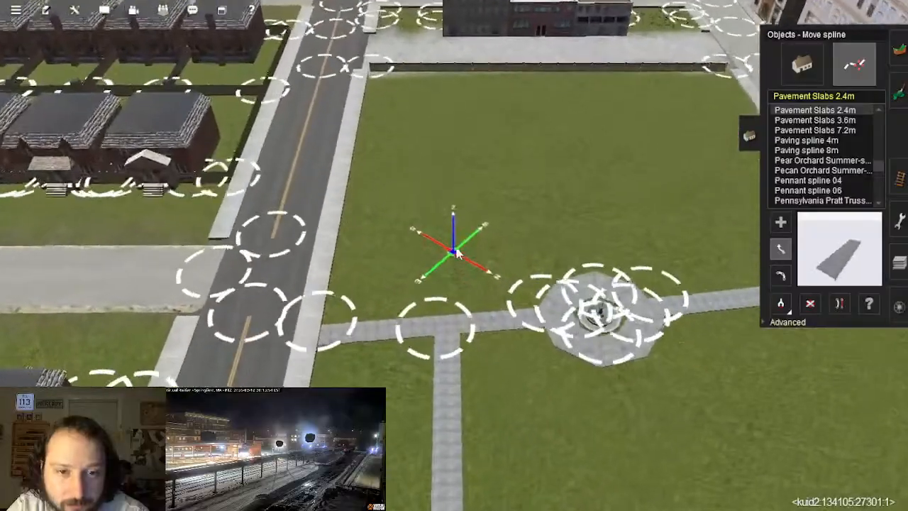
right_drag(457, 254, 460, 340)
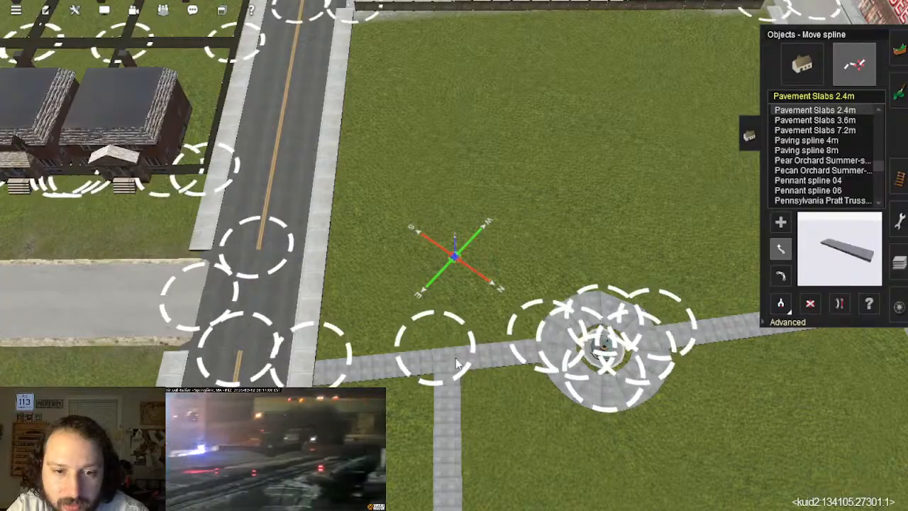
Step: Extend the slab path into the park's other half and add a wide Pavement Slabs 7.2m pad at its end
mouse_move(439, 87)
mouse_down()
mouse_move(440, 72)
mouse_move(440, 101)
mouse_up()
right_drag(576, 110, 490, 164)
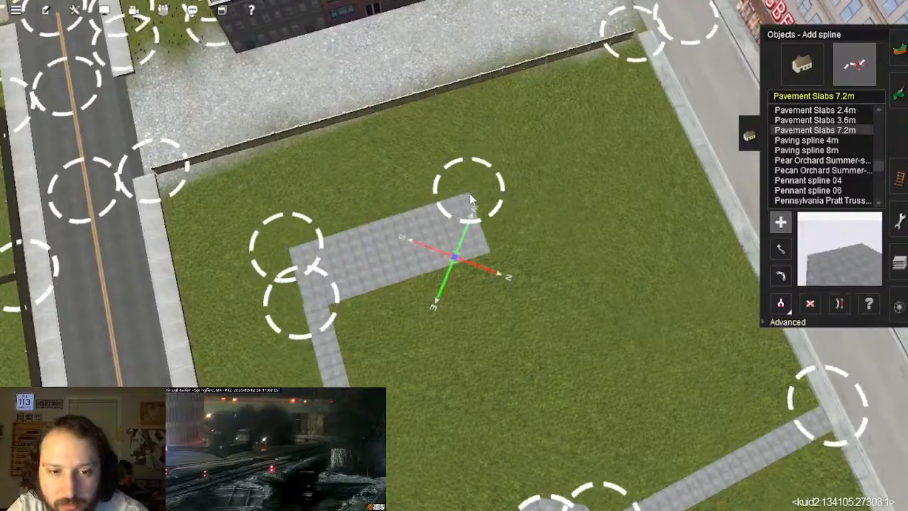
mouse_move(497, 328)
right_down()
mouse_move(447, 369)
mouse_move(466, 326)
mouse_move(601, 235)
mouse_move(859, 174)
mouse_move(847, 110)
mouse_move(900, 104)
right_up()
scroll(450, 368, down, 5)
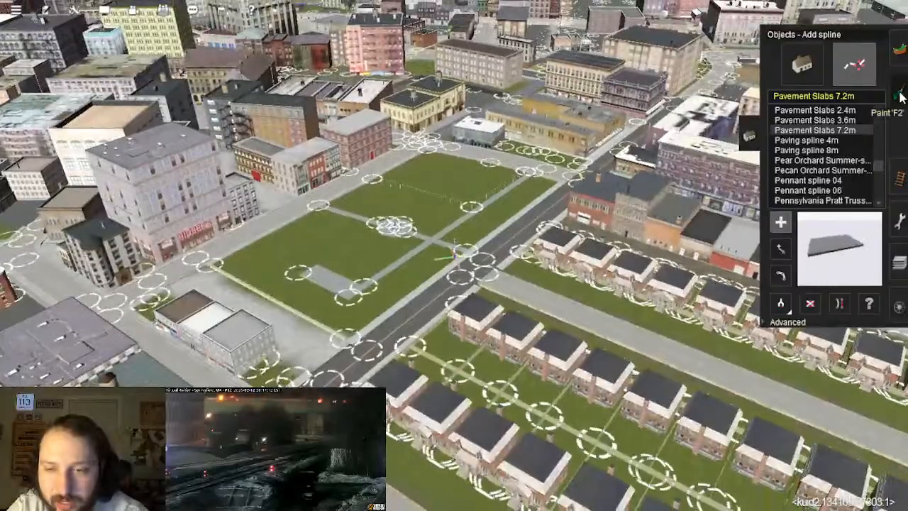
Step: Find an existing shrub planting in the town and pick up its JVC#(Sh1-setll) Shrub spline
click(900, 104)
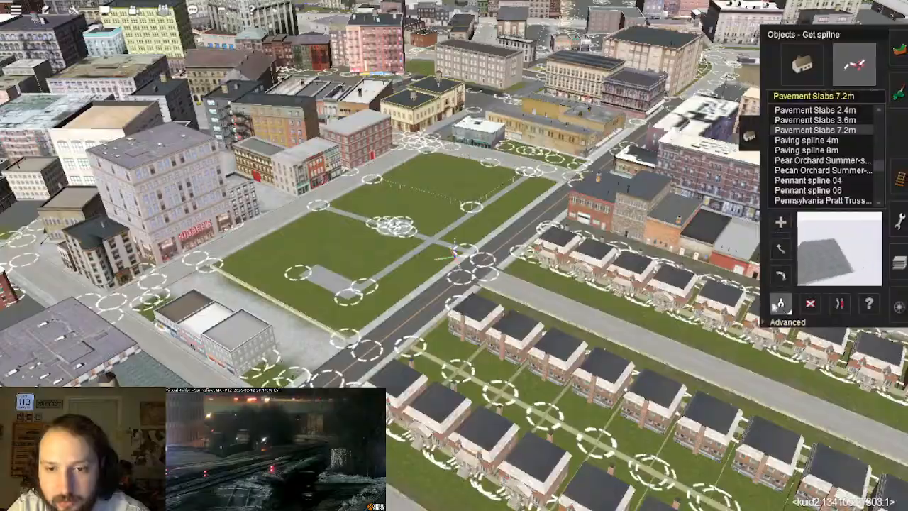
click(783, 309)
key(Left)
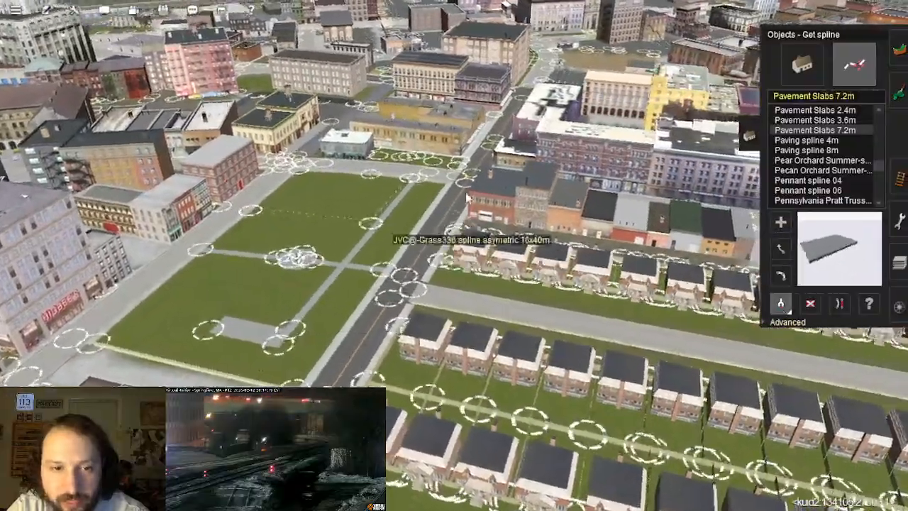
right_click(436, 169)
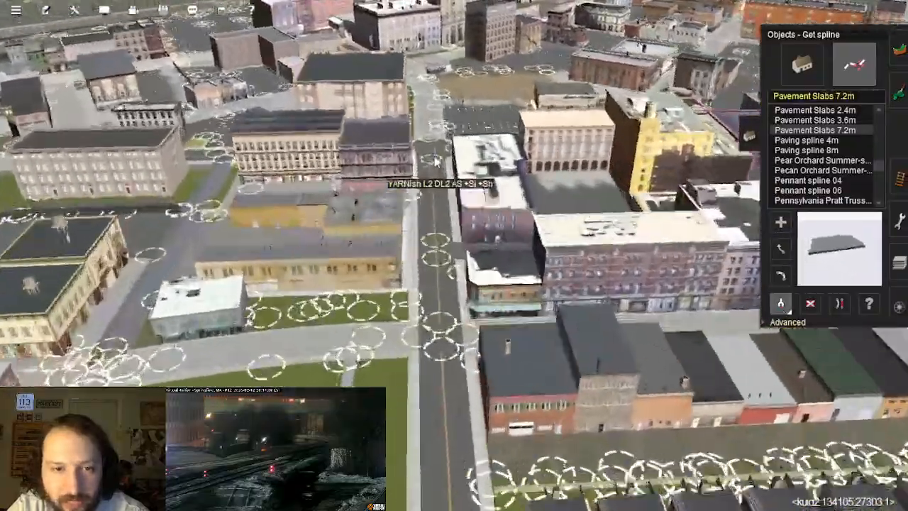
scroll(435, 206, down, 4)
key(Left)
key(Left)
right_click(532, 208)
scroll(413, 202, up, 4)
key(Left)
click(330, 218)
Step: Plant the shrub spline on the strip between the fenced lawn's slab path and the main road
scroll(489, 316, down, 4)
right_click(694, 281)
right_click(478, 166)
key(Left)
right_click(475, 164)
scroll(474, 158, up, 4)
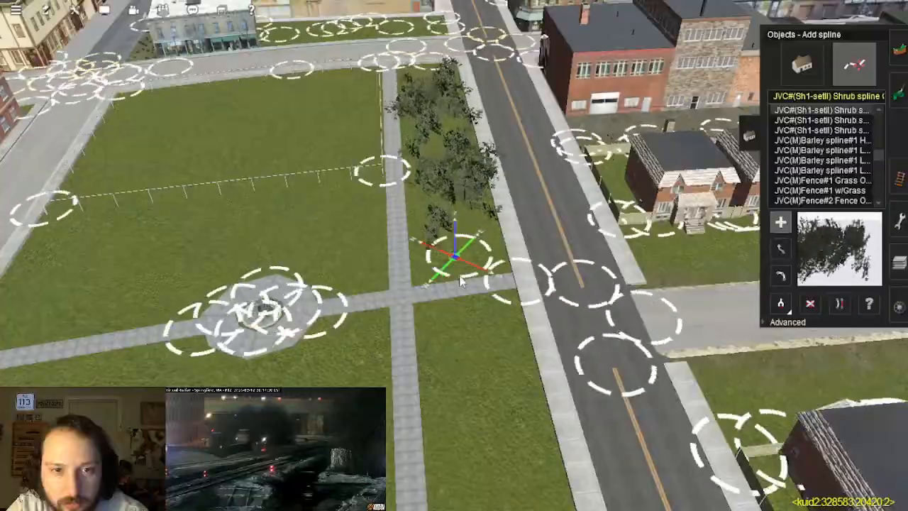
scroll(462, 292, up, 5)
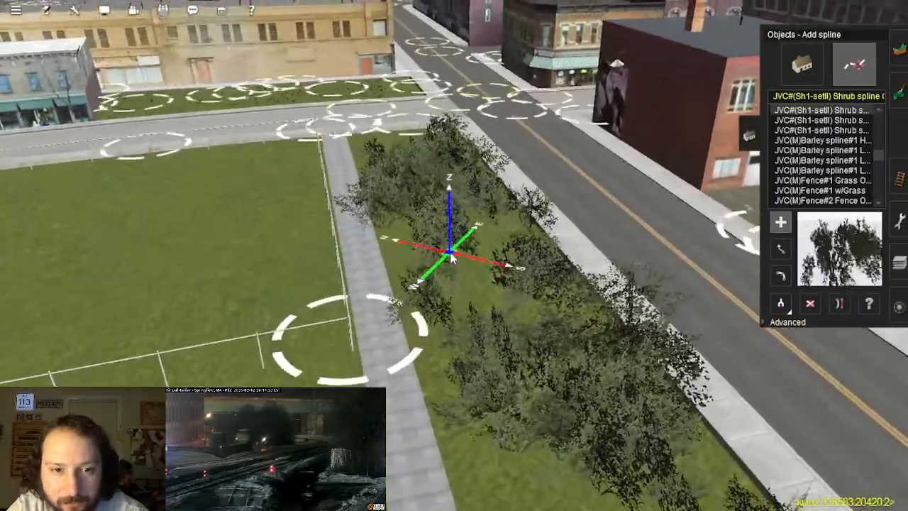
scroll(454, 259, down, 4)
Step: Adjust the shrub spline's end position within the grass strip beside the main road
right_click(471, 362)
right_click(446, 212)
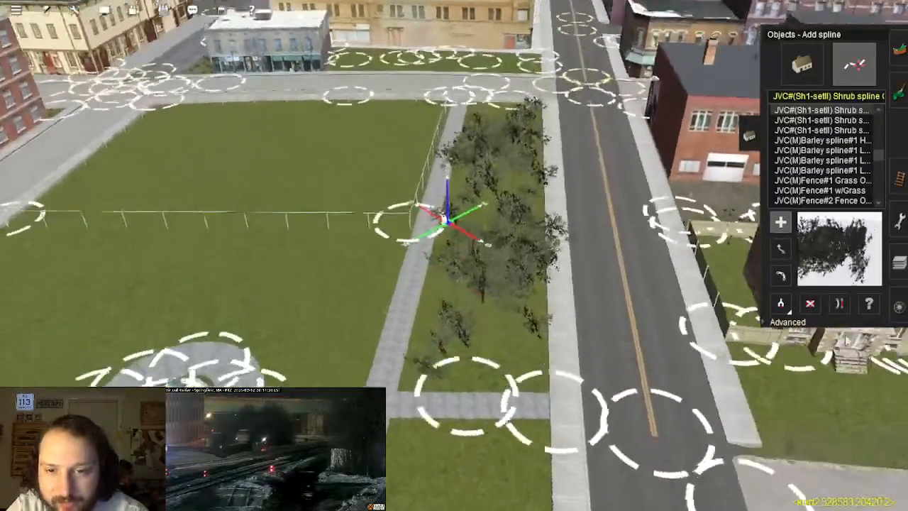
click(784, 250)
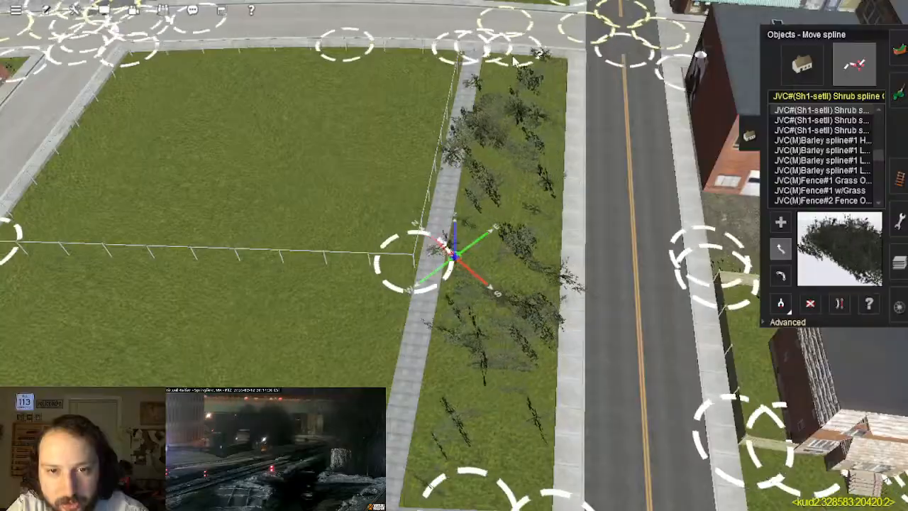
right_click(526, 298)
right_click(474, 398)
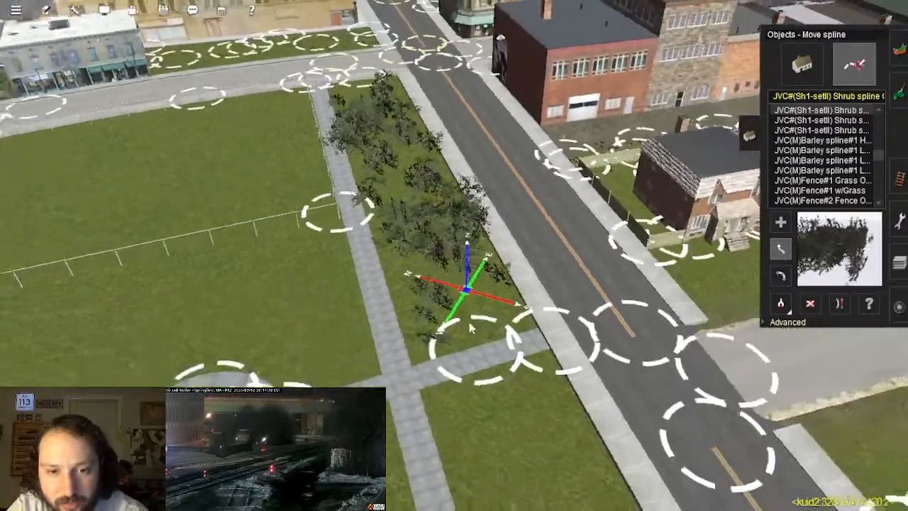
Step: Plant a second shrub spline beside the main road, from the cross path to the wall at the park's far end
right_click(407, 328)
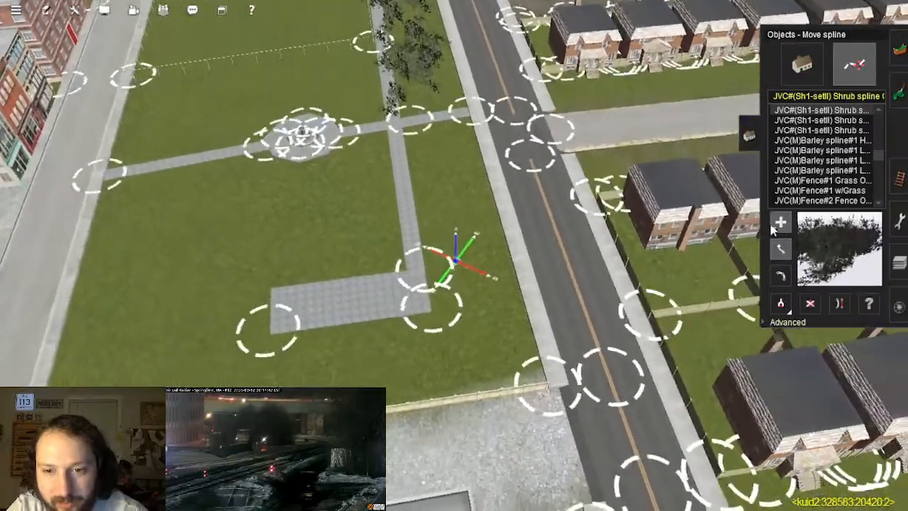
click(780, 224)
click(426, 131)
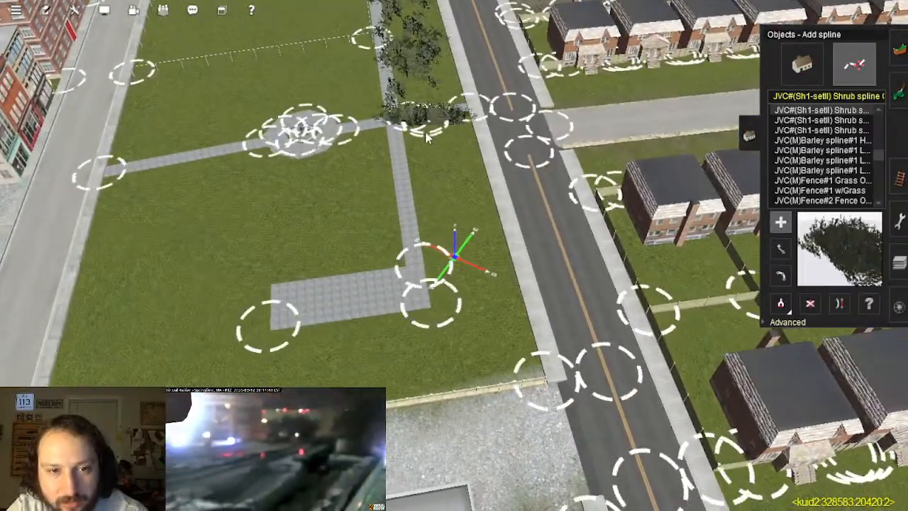
click(481, 388)
Step: Switch to Surveyor 2.0 and shift the long slab path and the wide pavement pad away from the shrubs
right_drag(420, 249, 442, 242)
scroll(446, 244, up, 3)
right_click(445, 163)
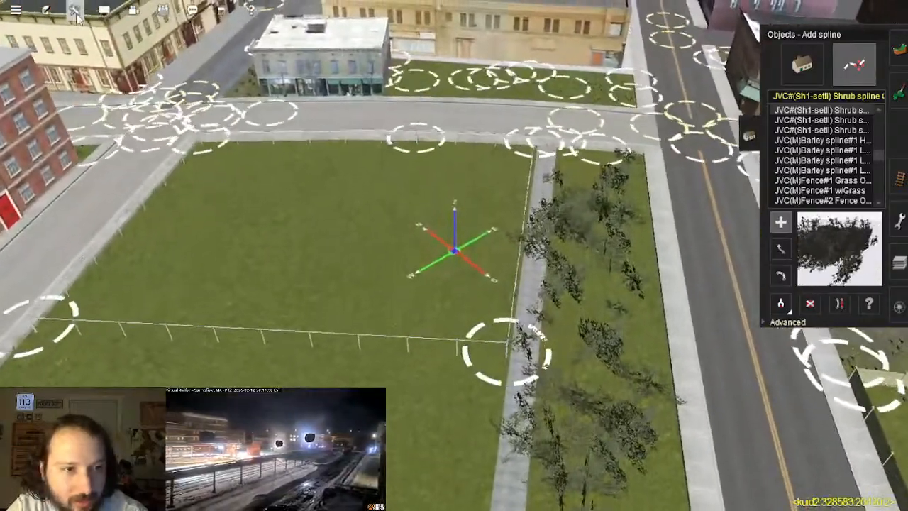
click(74, 10)
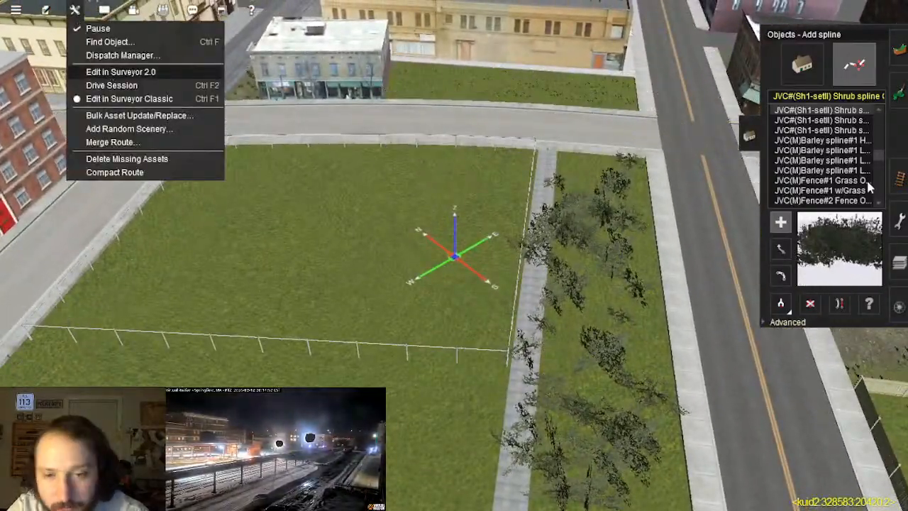
click(842, 95)
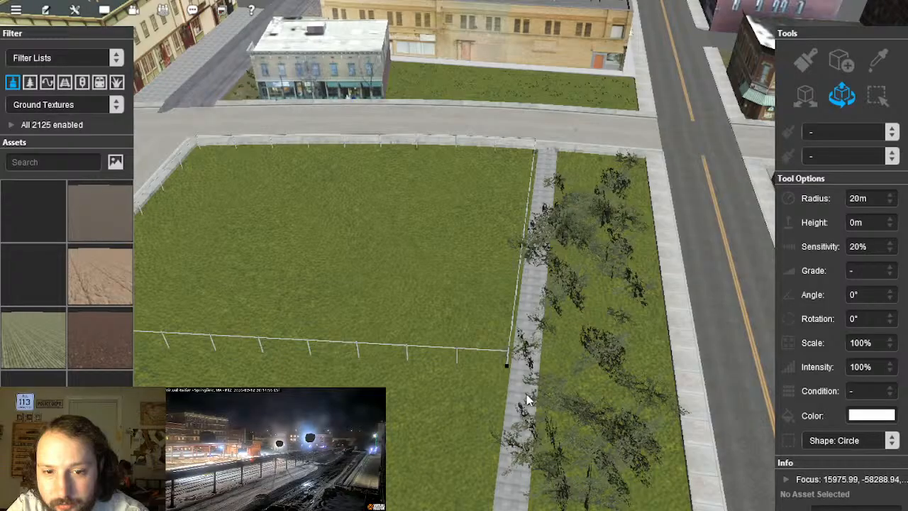
click(526, 401)
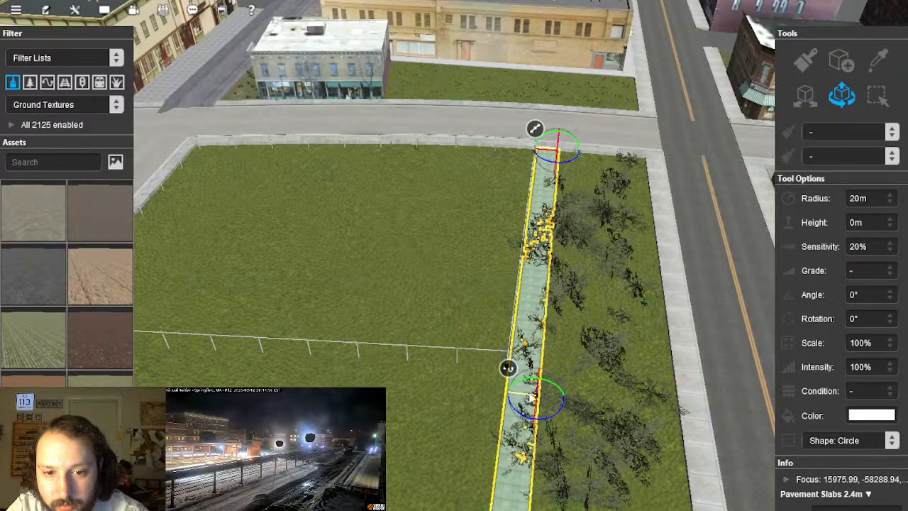
right_drag(479, 435, 452, 307)
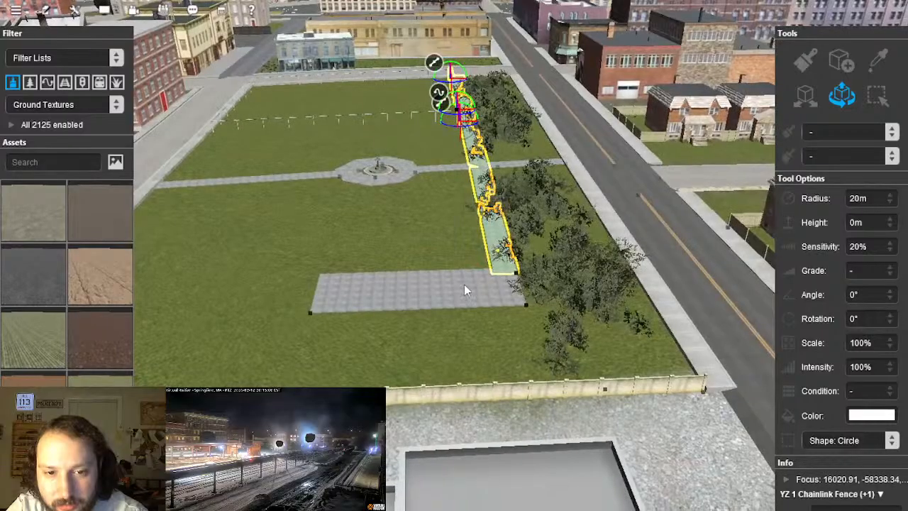
drag(458, 313, 420, 318)
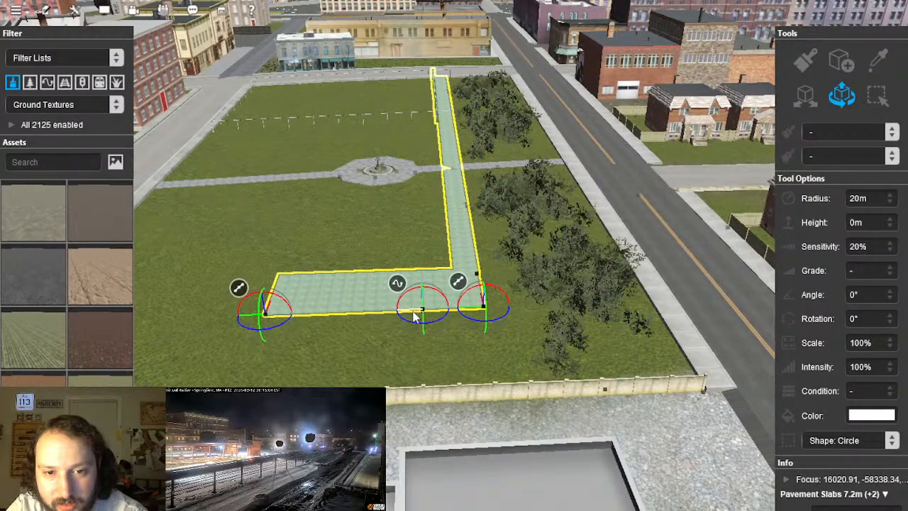
right_drag(452, 151, 437, 272)
click(436, 276)
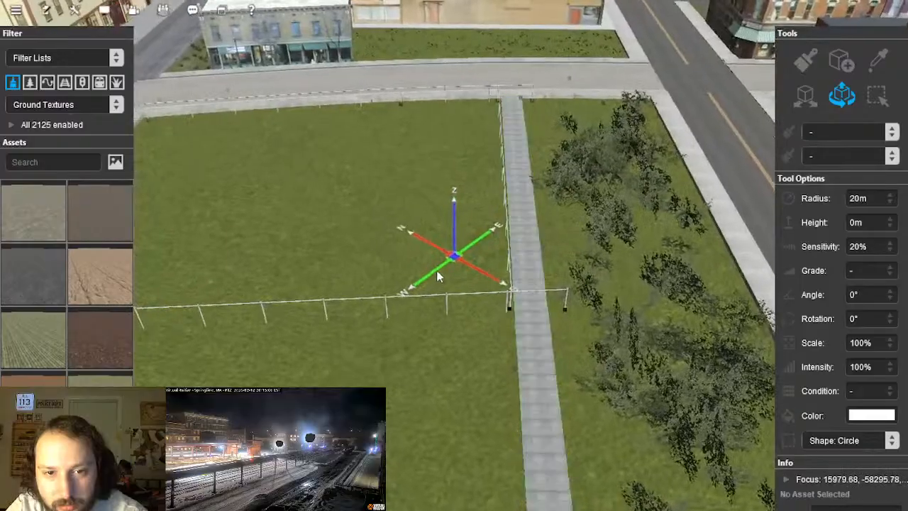
Step: Move the overhanging fence ends back to the shifted path's lawn-side edge and separate the fence splines at the inner corner
drag(565, 311, 516, 317)
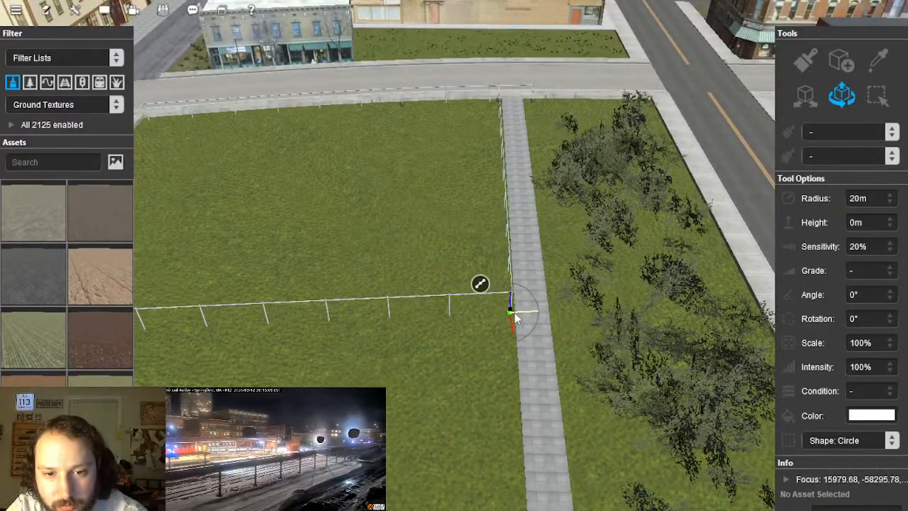
click(529, 107)
drag(543, 107, 503, 107)
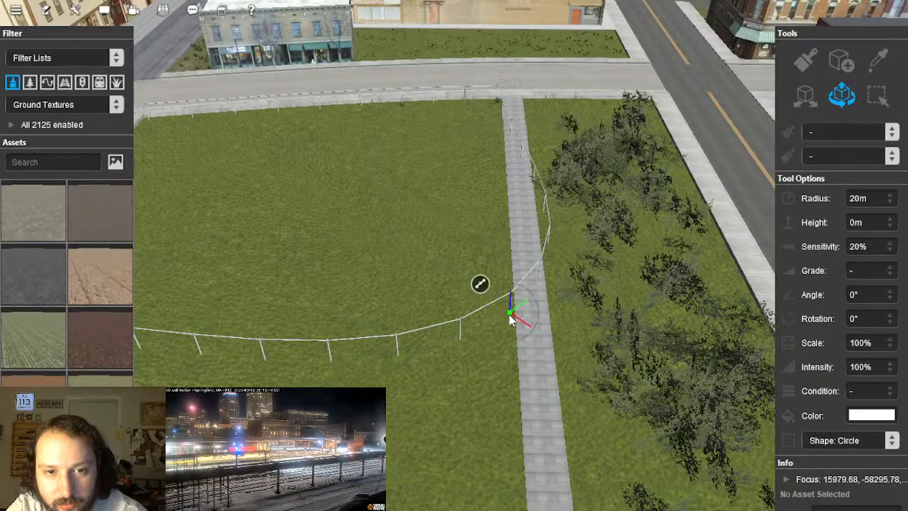
right_click(480, 288)
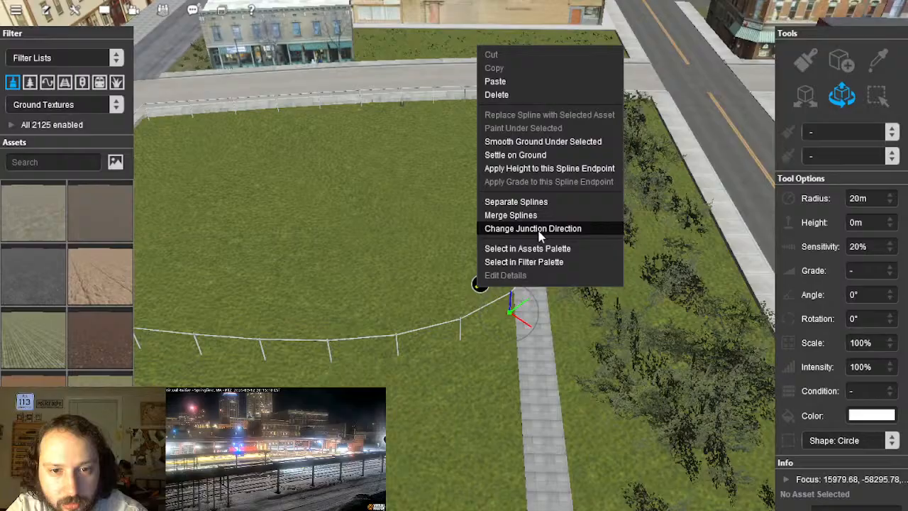
click(537, 206)
Step: Examine the park and its surrounding downtown blocks from above
right_drag(445, 290, 451, 257)
scroll(438, 325, down, 5)
scroll(437, 272, up, 5)
scroll(456, 253, down, 5)
right_drag(400, 177, 477, 284)
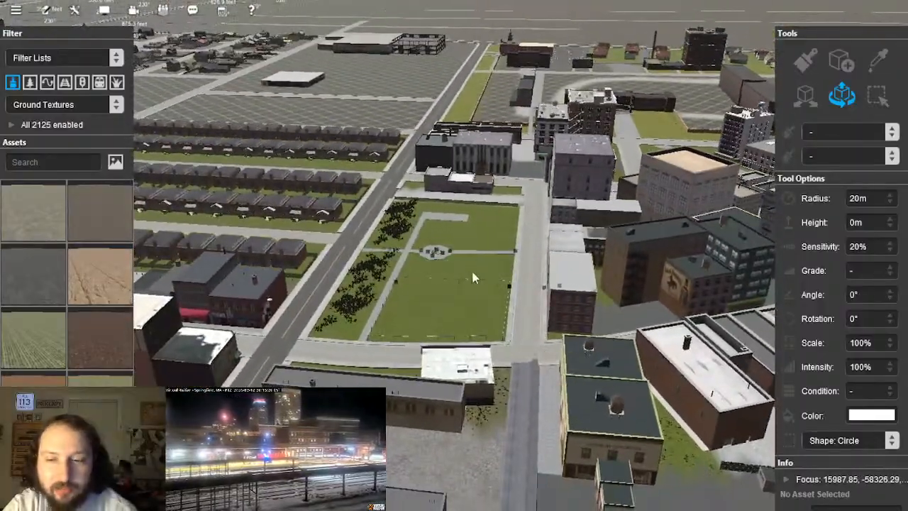
scroll(450, 255, down, 10)
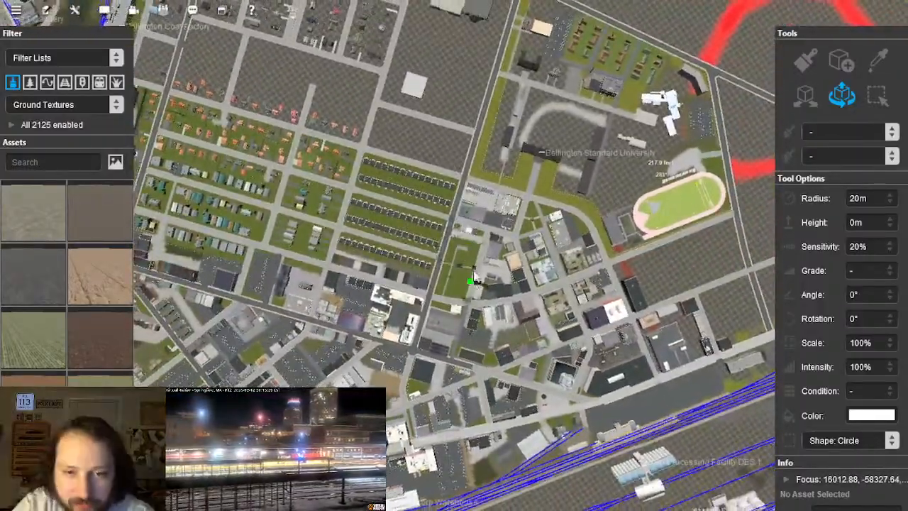
Step: Examine the unfinished residential blocks along the main road, opposite the brick mill and the blue-roofed building
right_click(483, 207)
scroll(469, 224, up, 3)
right_drag(483, 207, 491, 229)
scroll(491, 229, up, 10)
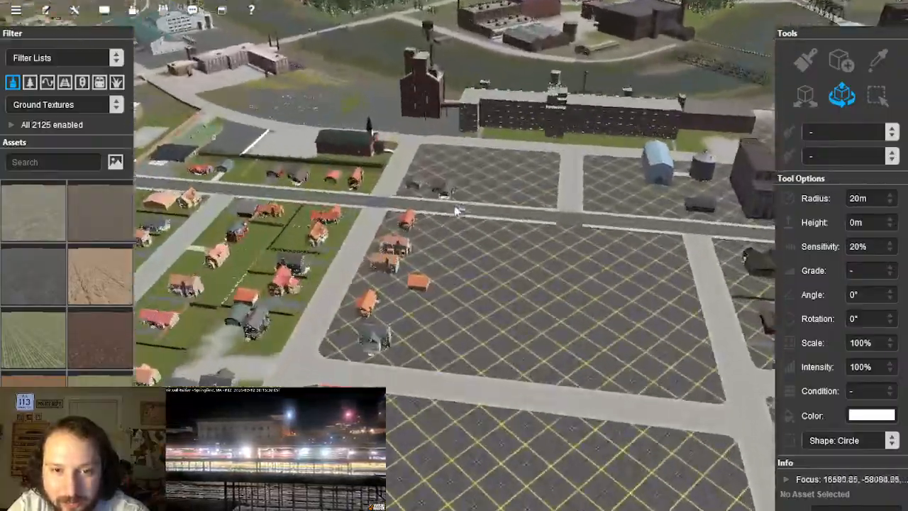
key(Left)
key(Down)
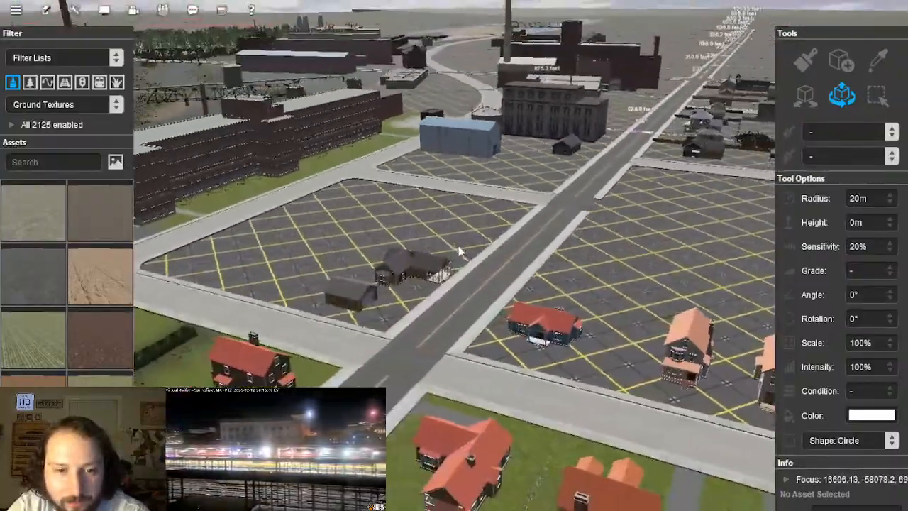
key(Left)
key(Left)
scroll(460, 251, down, 8)
right_click(431, 259)
key(Up)
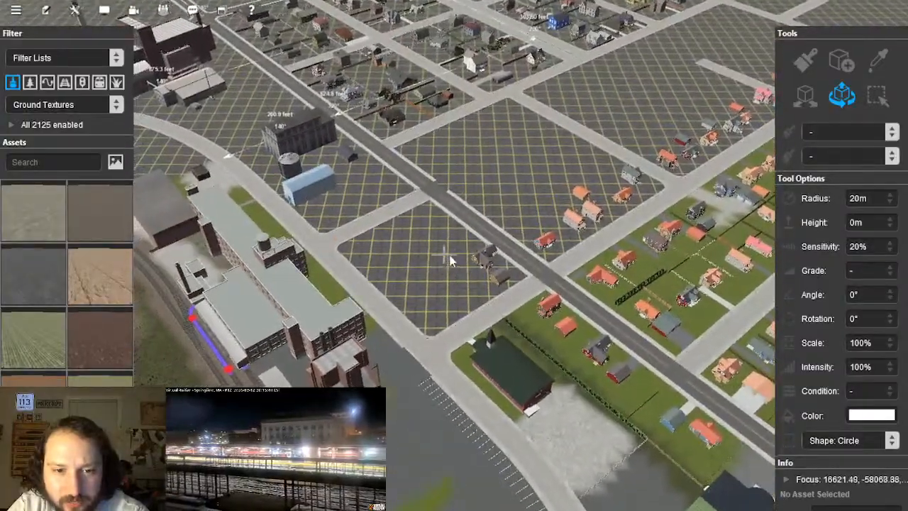
right_click(449, 258)
key(Left)
key(Down)
right_click(462, 259)
key(Up)
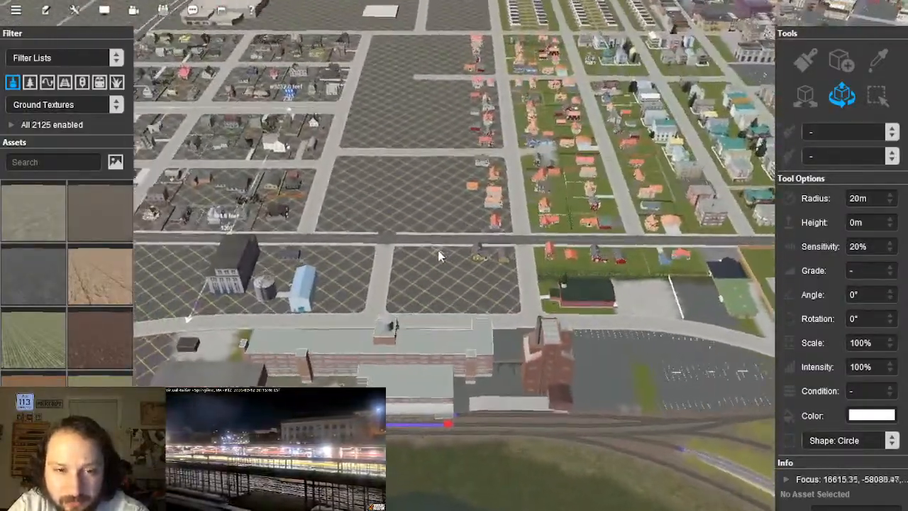
right_click(493, 172)
key(Right)
key(Down)
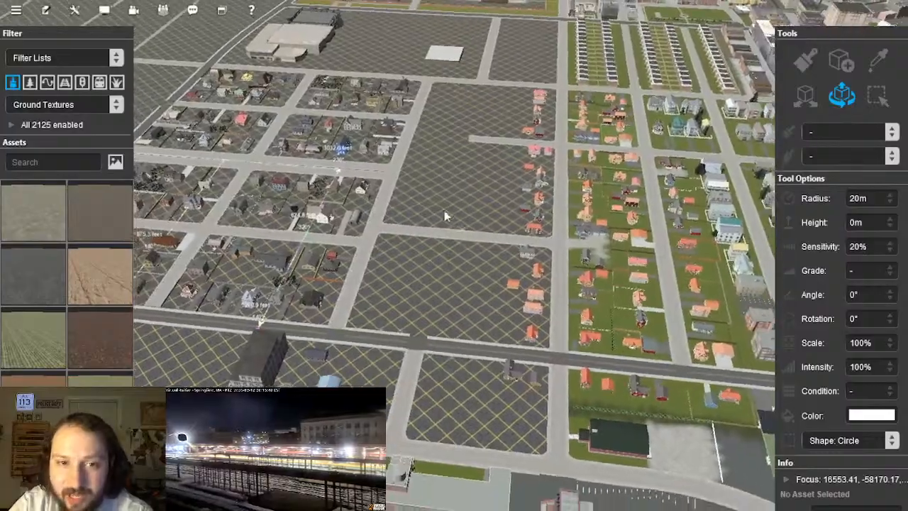
right_click(410, 117)
key(Left)
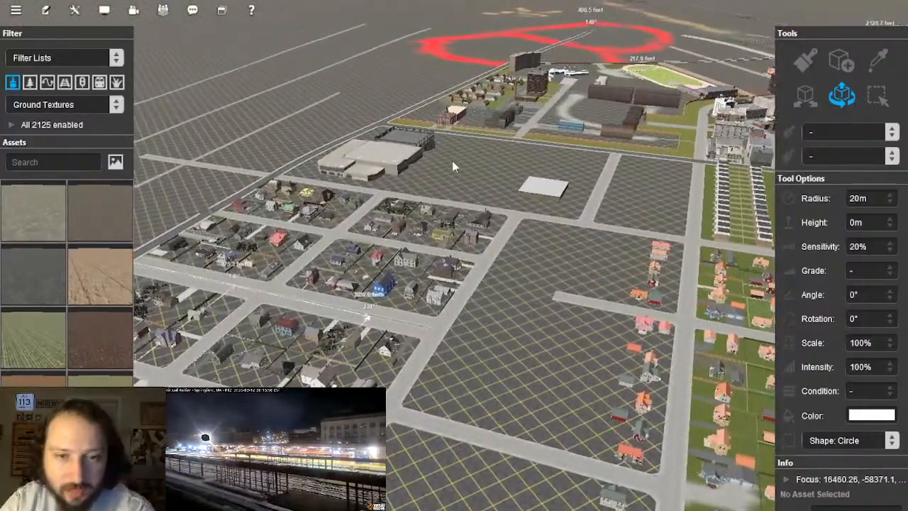
Step: Examine the undeveloped street grid beyond the houses, out to the far end of the double road
right_click(432, 299)
key(Up)
key(Left)
right_click(394, 293)
key(Left)
right_click(422, 306)
key(Down)
right_click(452, 331)
key(Down)
right_click(451, 331)
key(Right)
right_click(453, 330)
right_click(411, 381)
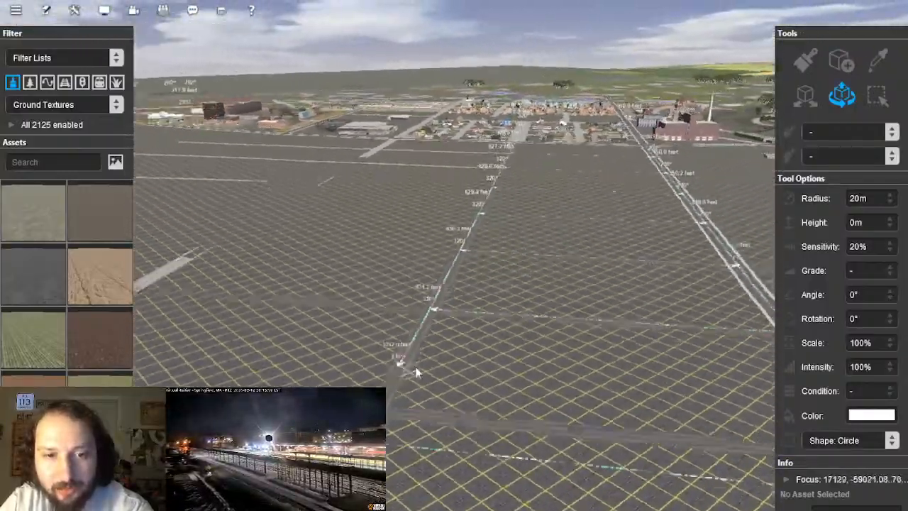
key(Up)
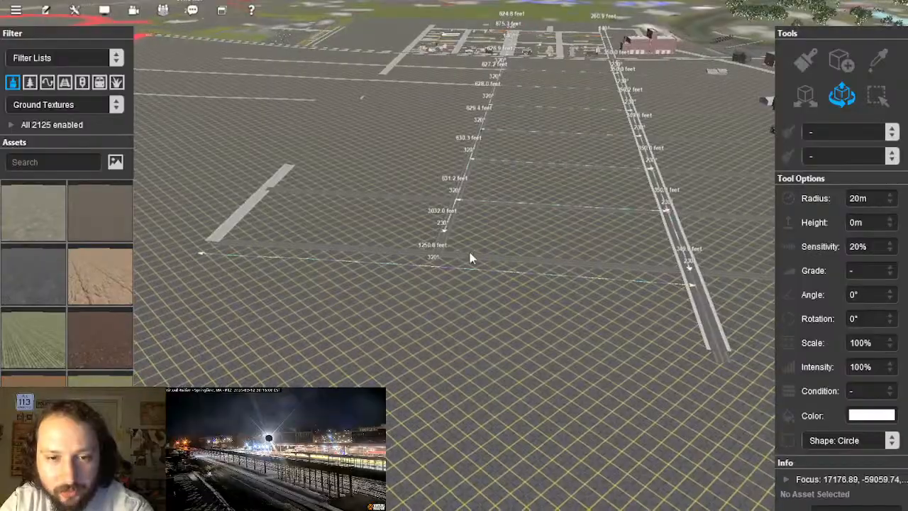
right_click(463, 146)
scroll(462, 146, down, 5)
right_click(461, 141)
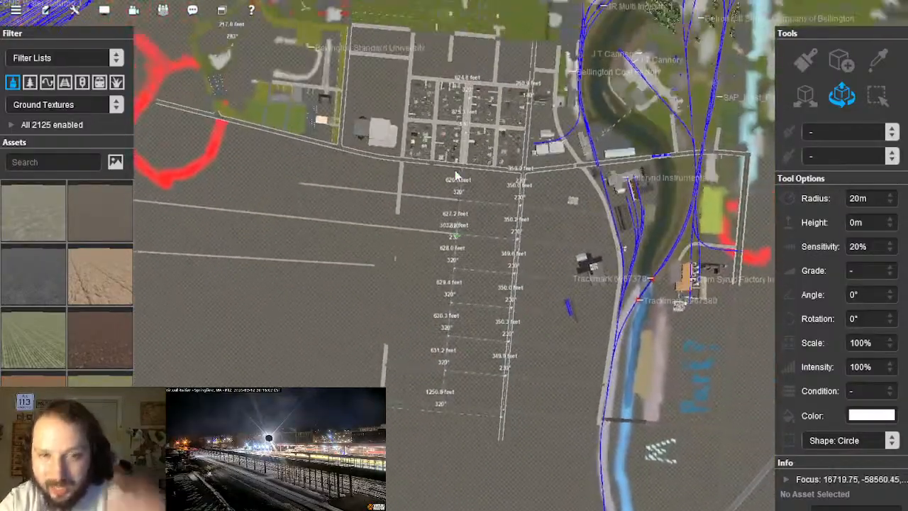
Step: Examine the street layout from overhead, from the empty grid to the finished neighbourhoods across the river
scroll(452, 216, up, 2)
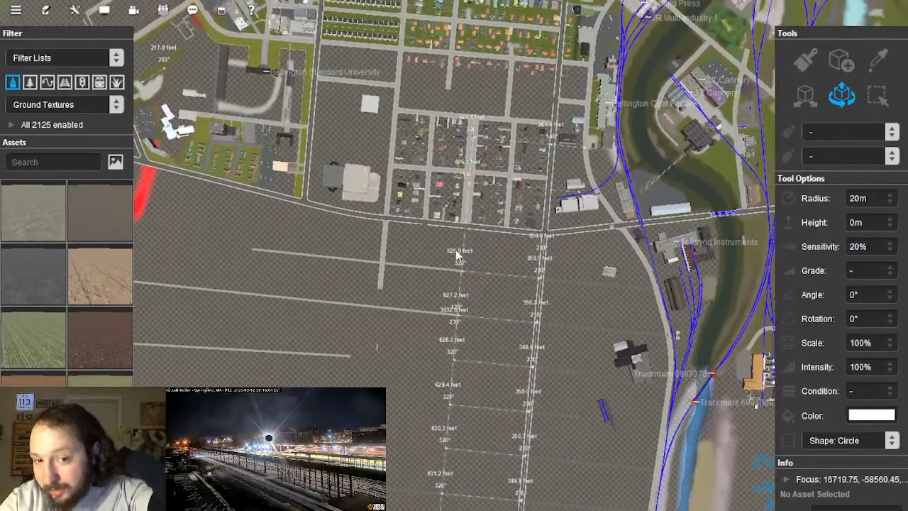
scroll(457, 255, down, 1)
right_click(477, 235)
right_click(595, 245)
right_click(595, 275)
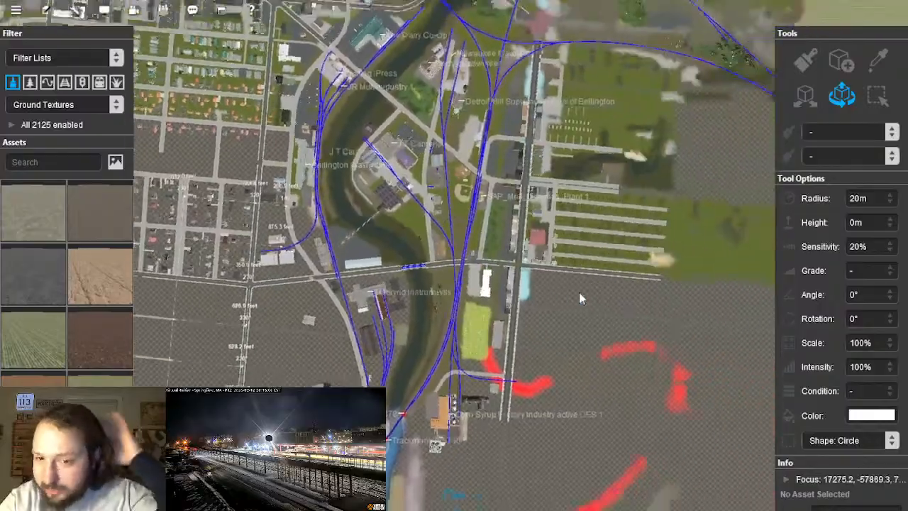
right_click(549, 183)
scroll(547, 186, up, 5)
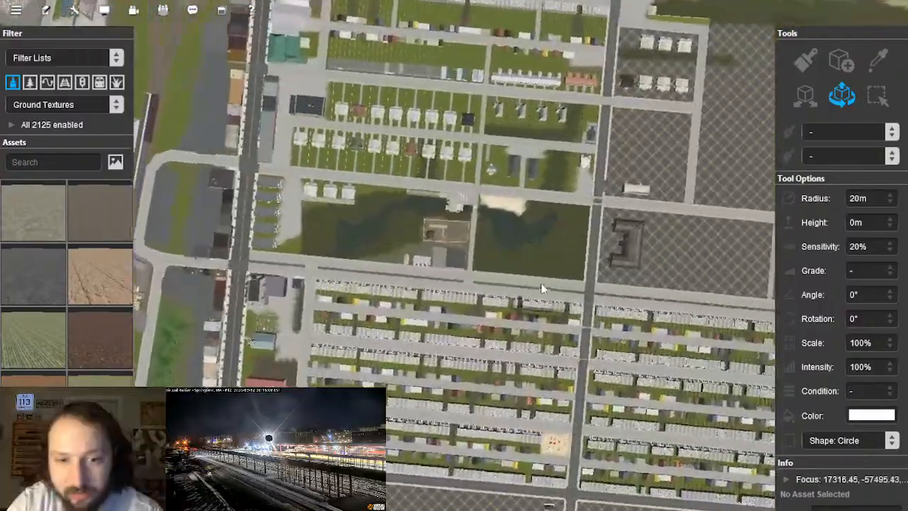
right_drag(542, 289, 470, 304)
scroll(426, 298, down, 2)
Step: Examine the empty blocks south of the university and the measured road grid from above
right_click(270, 263)
right_click(237, 257)
right_click(383, 369)
right_click(384, 370)
right_click(393, 371)
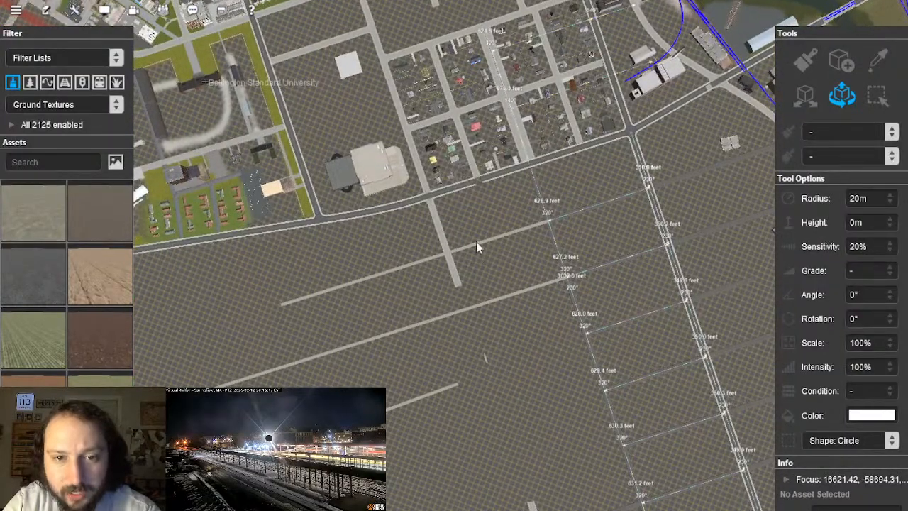
right_click(477, 244)
right_click(448, 225)
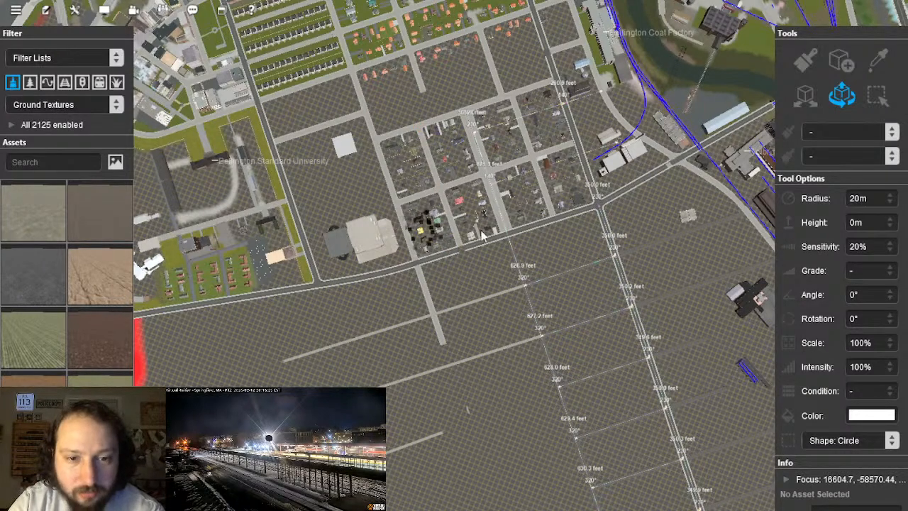
scroll(438, 330, up, 5)
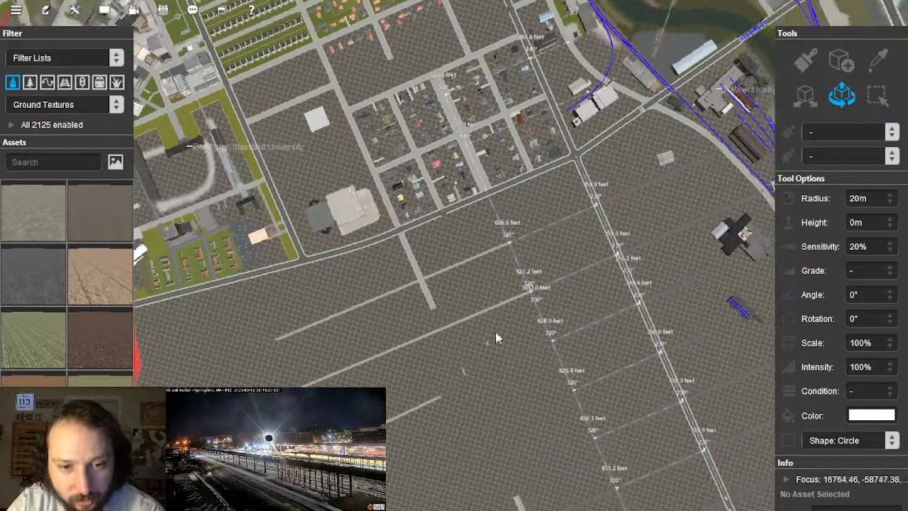
right_drag(484, 278, 206, 113)
right_drag(220, 264, 428, 308)
scroll(431, 296, down, 5)
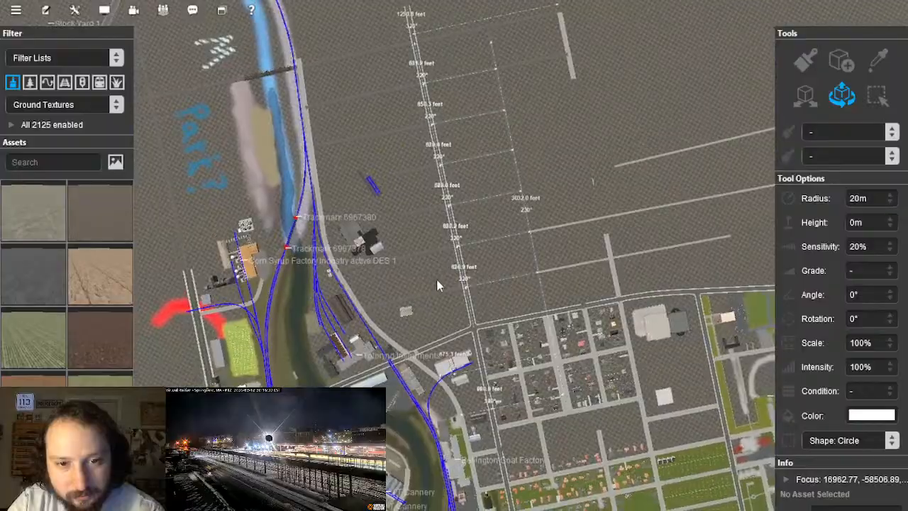
Step: Select both facing rows of NE Philly rowhouses in the block beside the empty lots
right_click(501, 334)
scroll(501, 330, up, 5)
right_drag(486, 256, 456, 264)
scroll(456, 264, up, 3)
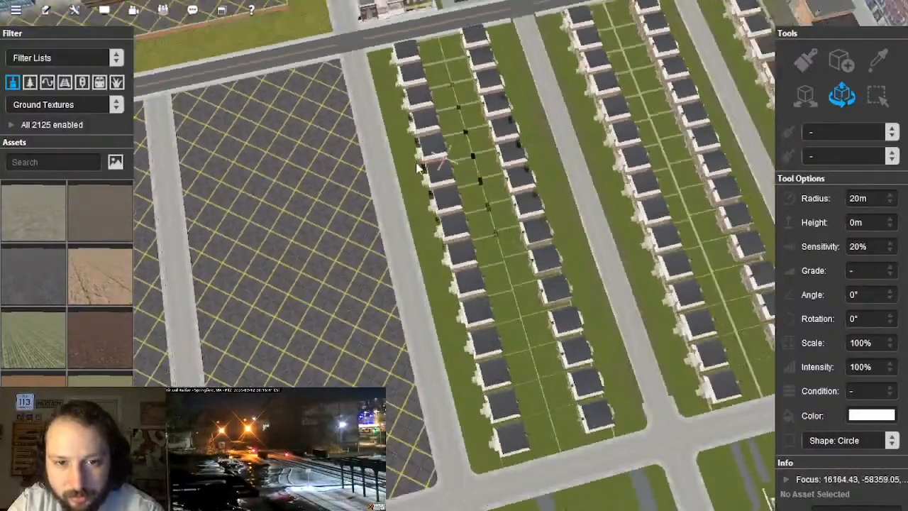
right_drag(467, 64, 415, 337)
drag(415, 338, 507, 224)
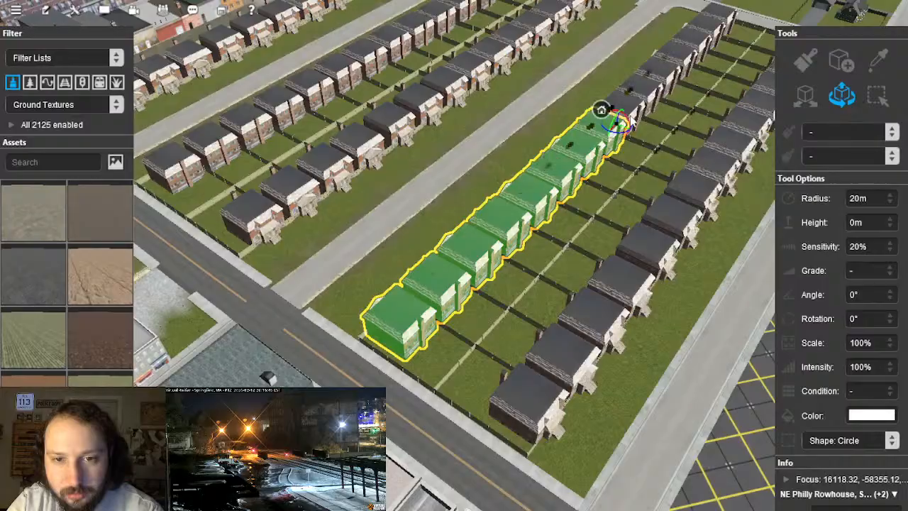
right_drag(721, 142, 490, 152)
shift+drag(459, 75, 464, 259)
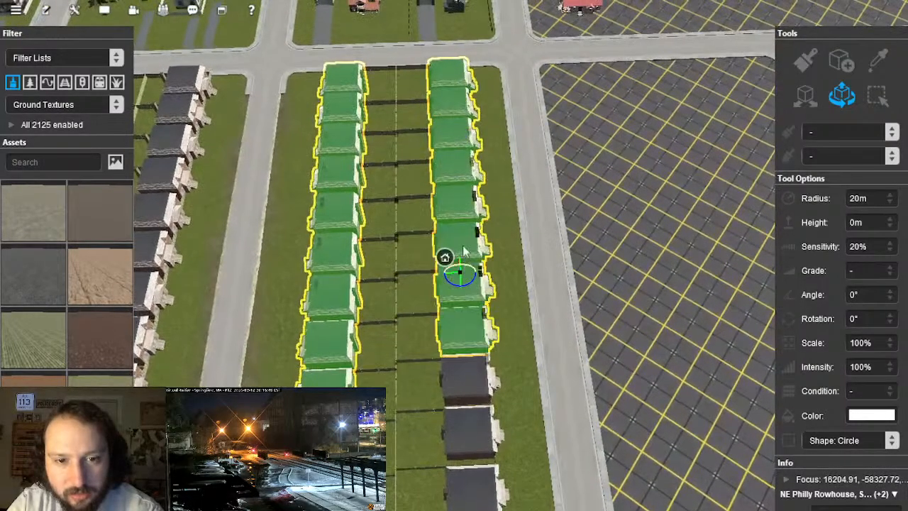
right_drag(473, 383, 456, 431)
shift+click(469, 143)
shift+click(474, 174)
scroll(473, 319, up, 4)
Step: Add the street-end fence, the central fence and the nearest garden divider fences to the rowhouse selection
right_drag(441, 324, 478, 374)
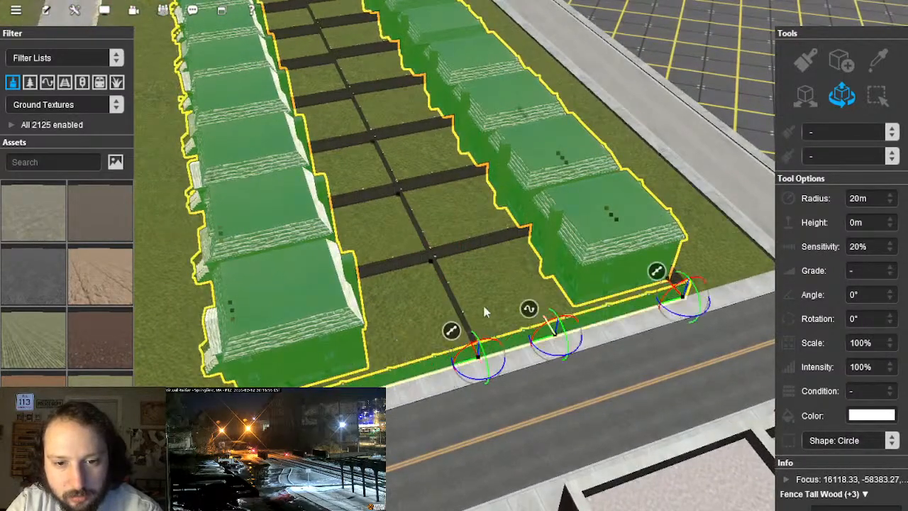
shift+click(465, 246)
shift+click(383, 196)
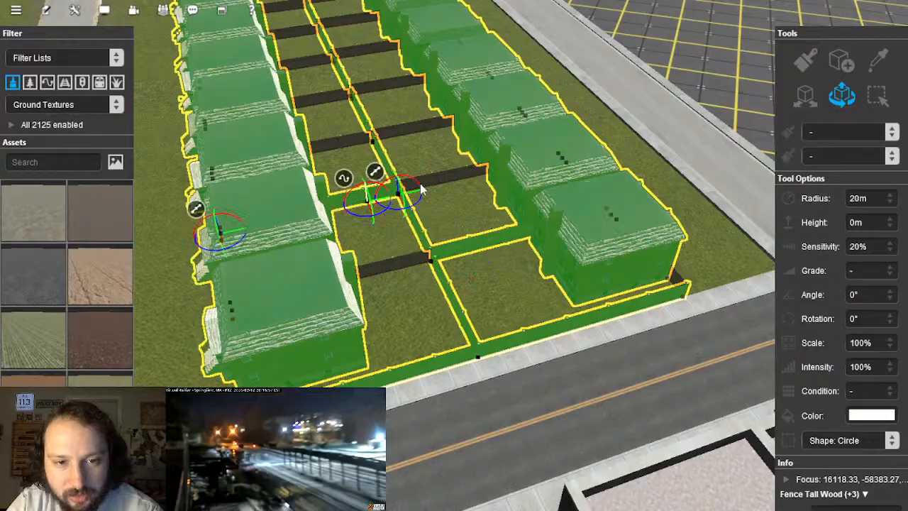
shift+click(444, 178)
shift+click(392, 266)
right_drag(378, 134, 426, 212)
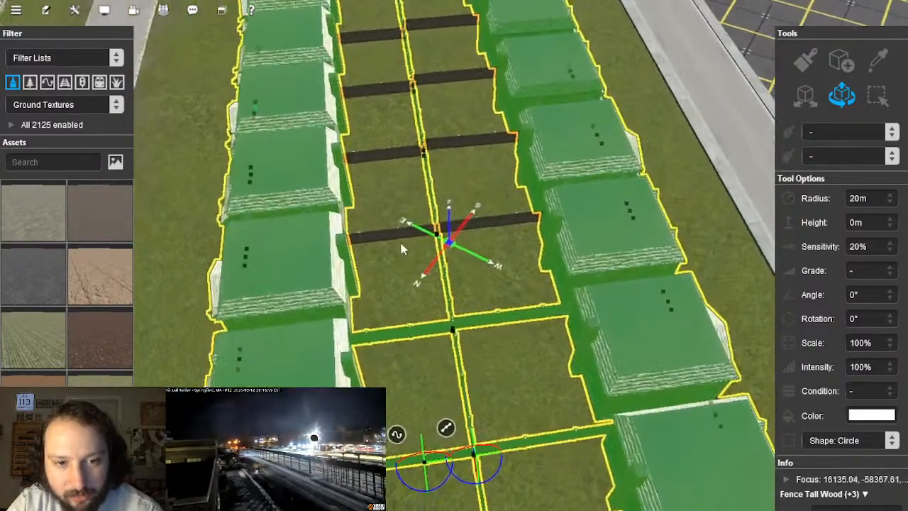
shift+click(408, 251)
shift+click(483, 244)
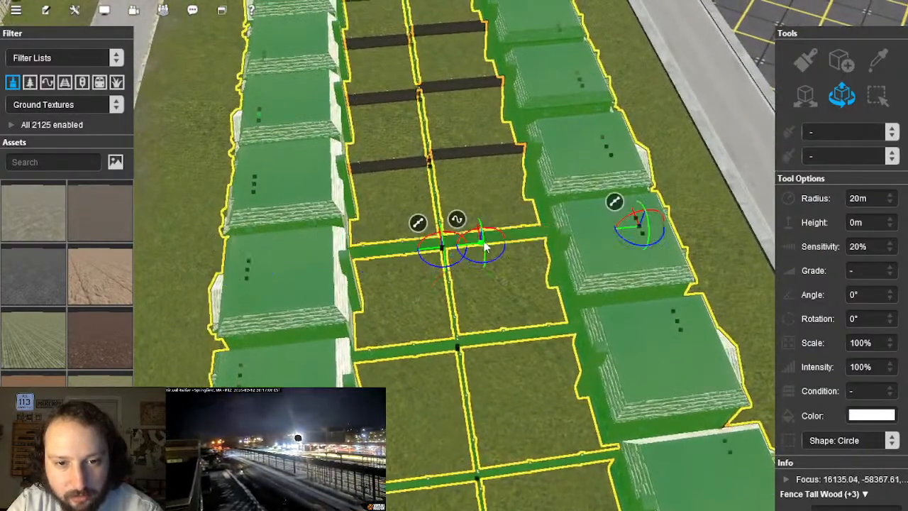
shift+click(390, 165)
Step: Add the remaining garden divider fences to the selection, working toward the block's far end
right_click(460, 82)
shift+click(480, 333)
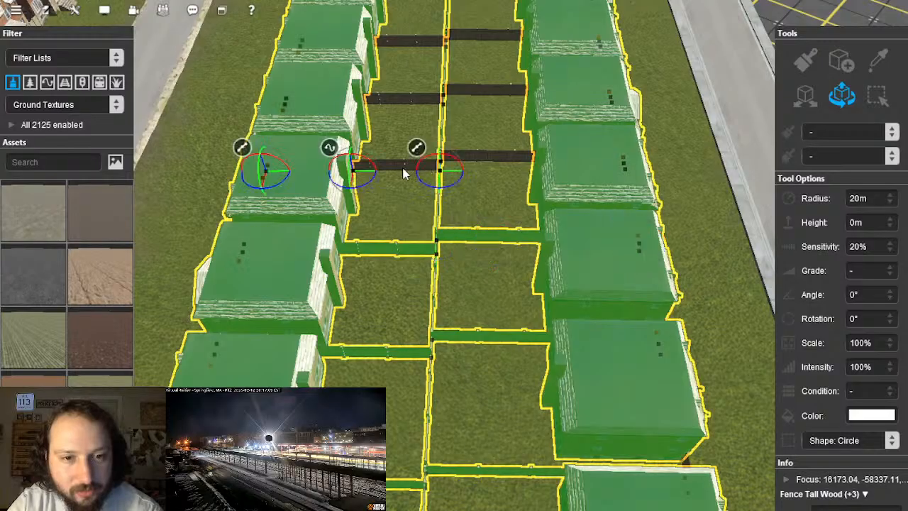
right_click(420, 179)
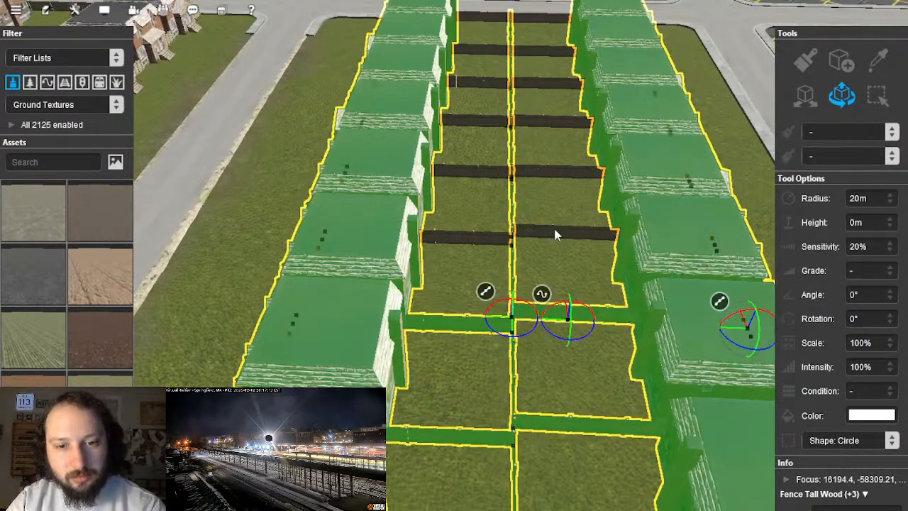
right_click(492, 237)
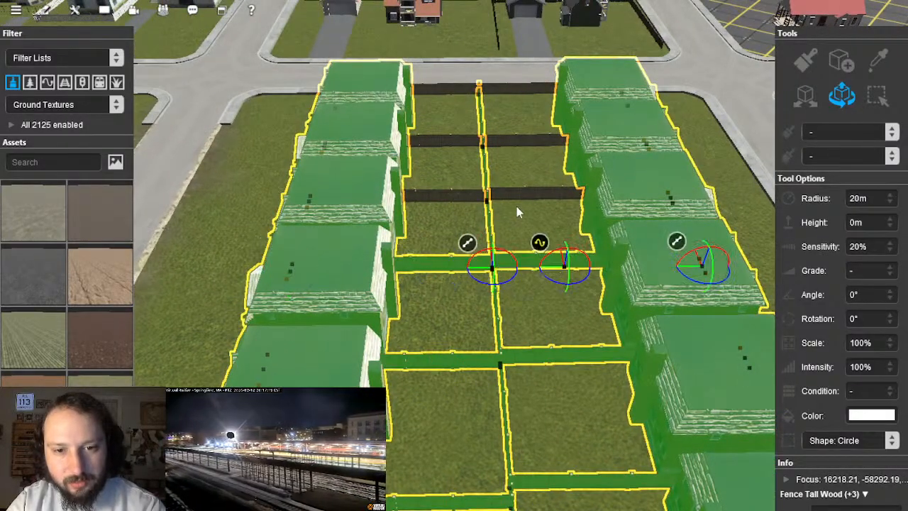
right_click(445, 207)
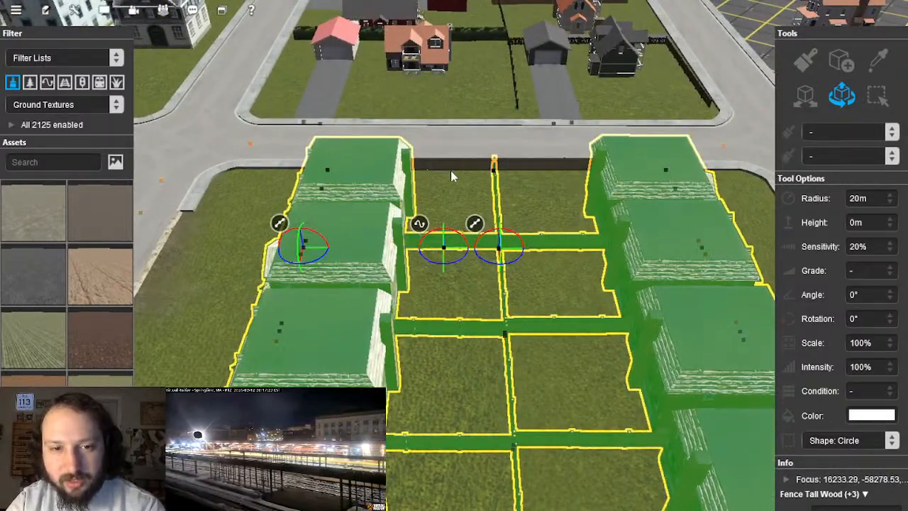
mouse_move(541, 171)
right_down()
mouse_move(457, 299)
mouse_move(437, 278)
mouse_move(421, 288)
mouse_move(439, 287)
right_up()
scroll(490, 246, down, 3)
Step: Select the central Fence Tall Wood spline together with both rows of rowhouses around it
right_drag(518, 226, 375, 330)
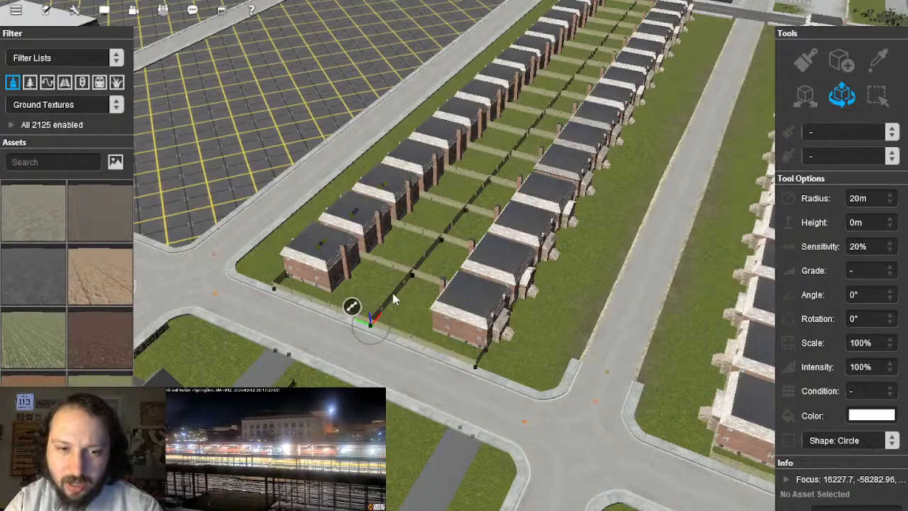
shift+click(534, 261)
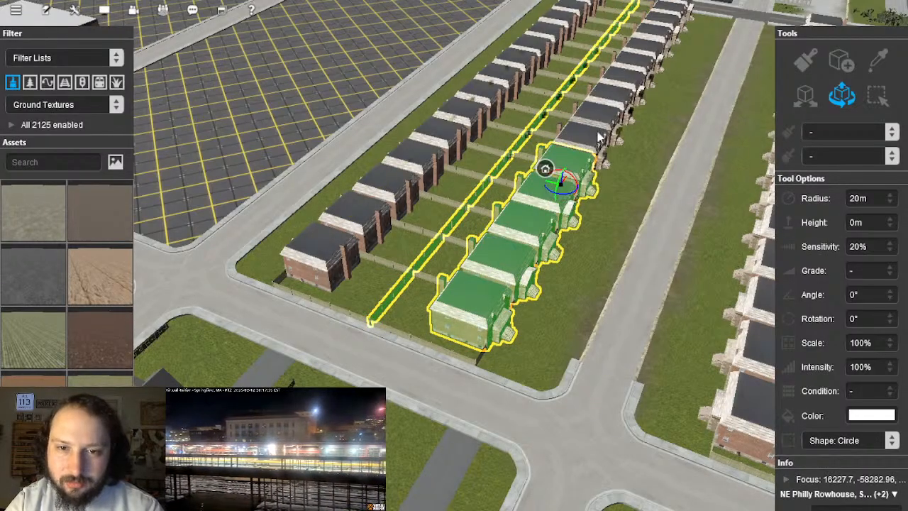
right_drag(571, 46, 454, 134)
shift+click(410, 190)
right_drag(391, 274, 586, 320)
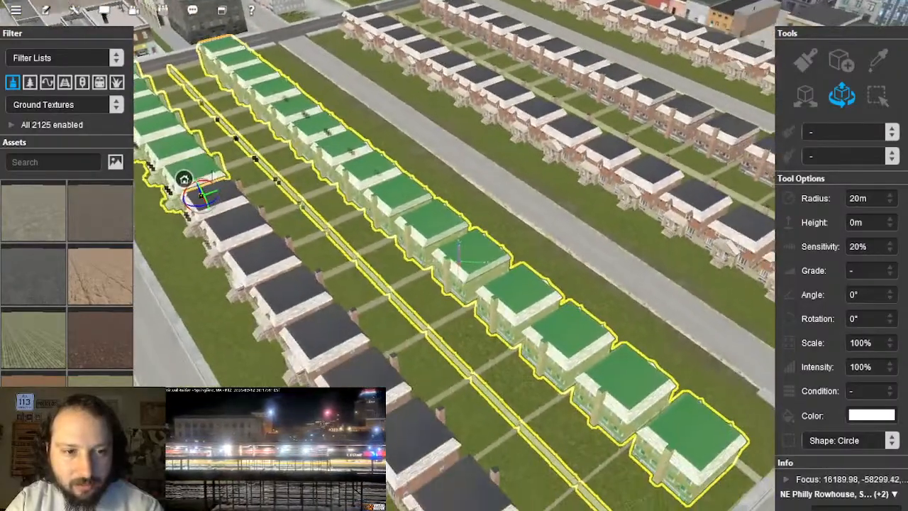
shift+click(212, 176)
shift+click(239, 202)
Step: Complete the selection of both rowhouse rows and add the nearest garden divider fences on either side of the central fence
right_drag(444, 447, 455, 374)
click(455, 374)
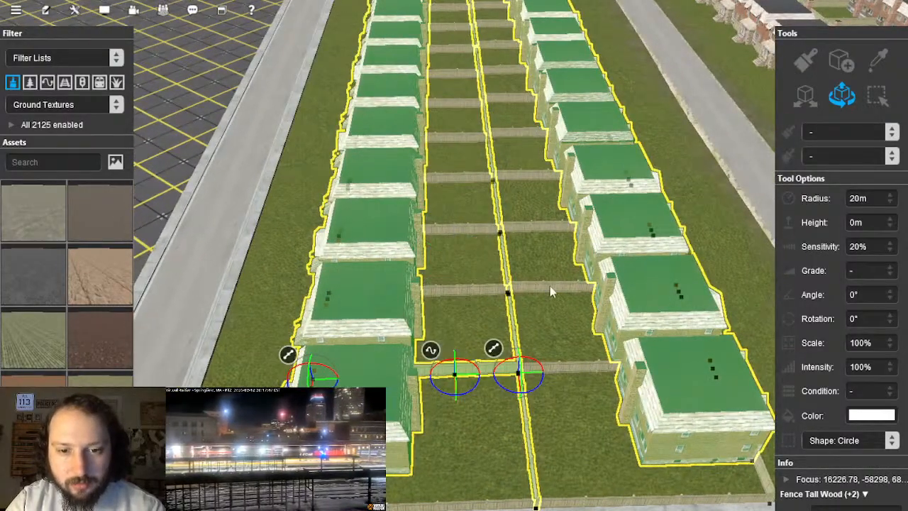
drag(466, 273, 511, 183)
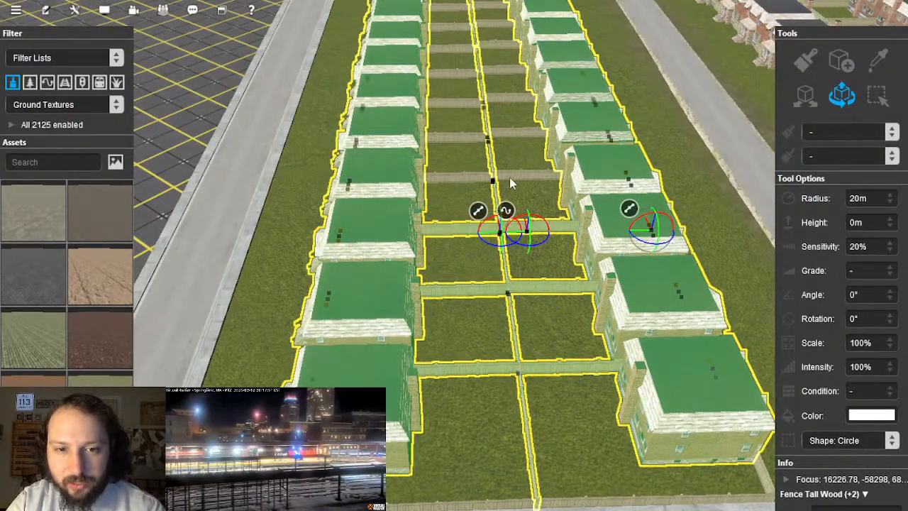
ctrl+click(454, 178)
right_click(513, 110)
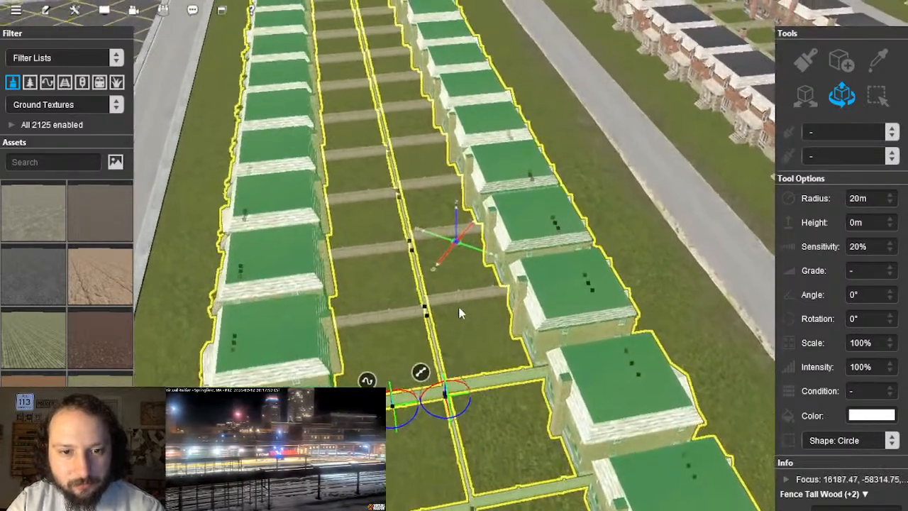
Step: Add the Fence Tall Wood garden dividers along the middle of the rowhouse block to the selection
ctrl+click(460, 308)
drag(370, 271, 358, 220)
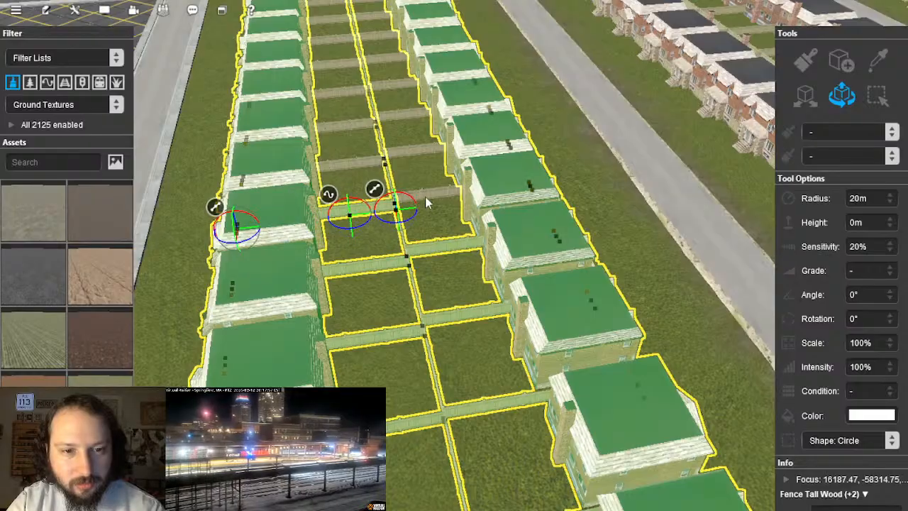
ctrl+click(425, 196)
right_click(378, 121)
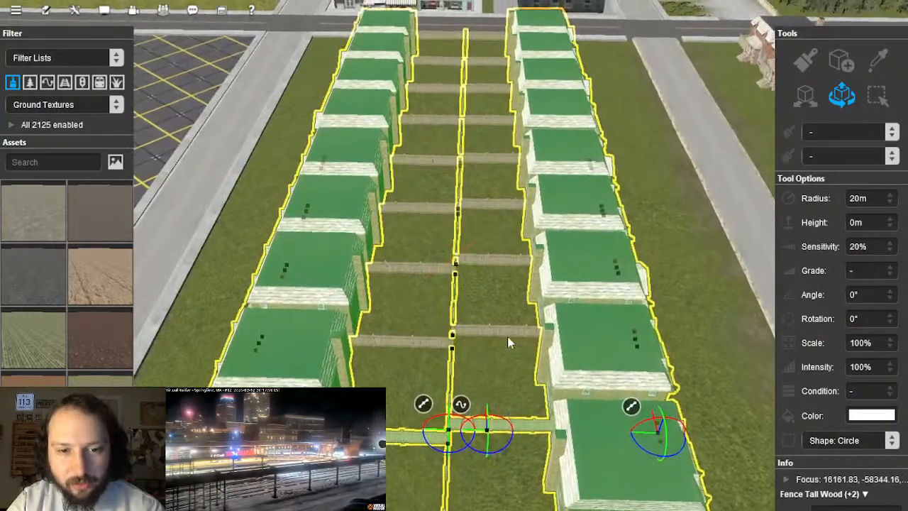
drag(507, 343, 404, 357)
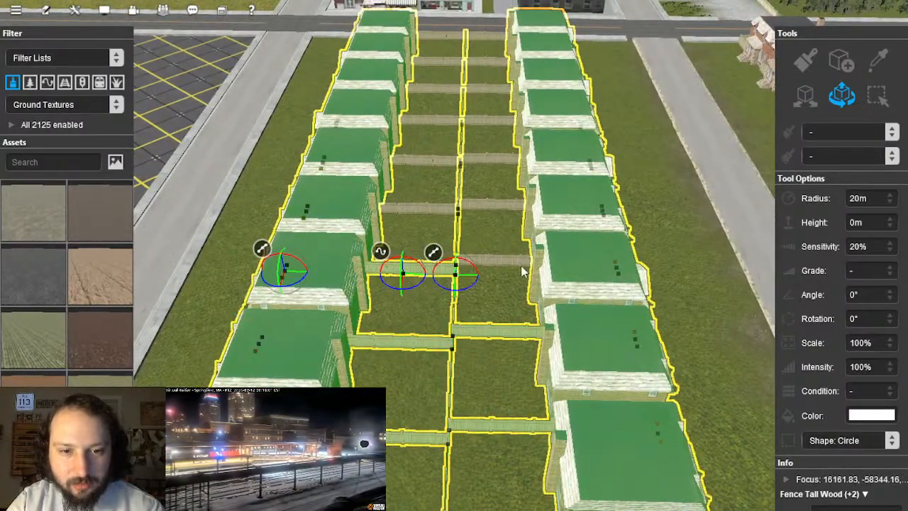
right_click(427, 191)
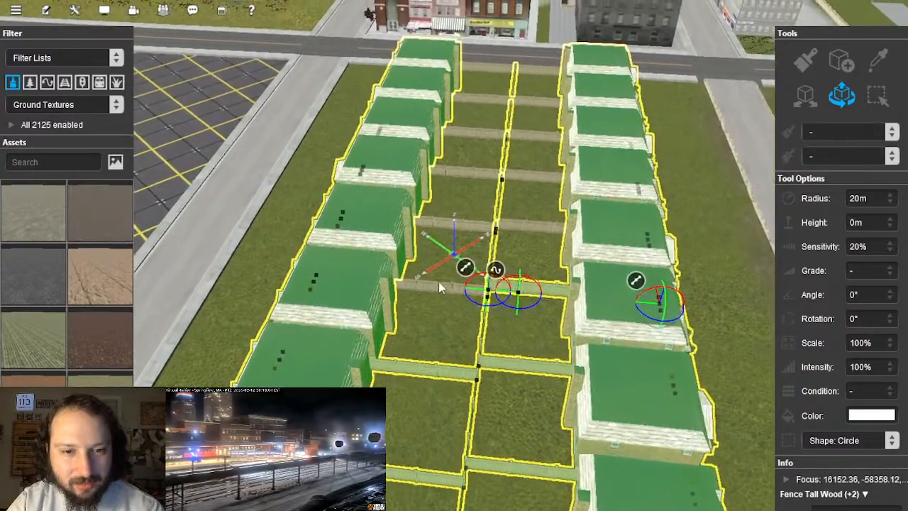
Step: Add the last garden dividers and the end fence beside the main road to the rowhouse block selection
ctrl+click(454, 232)
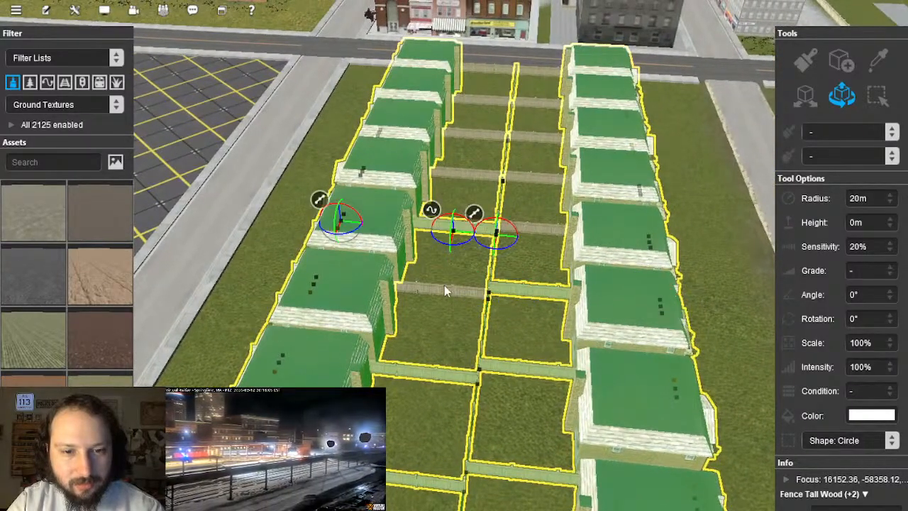
ctrl+click(448, 295)
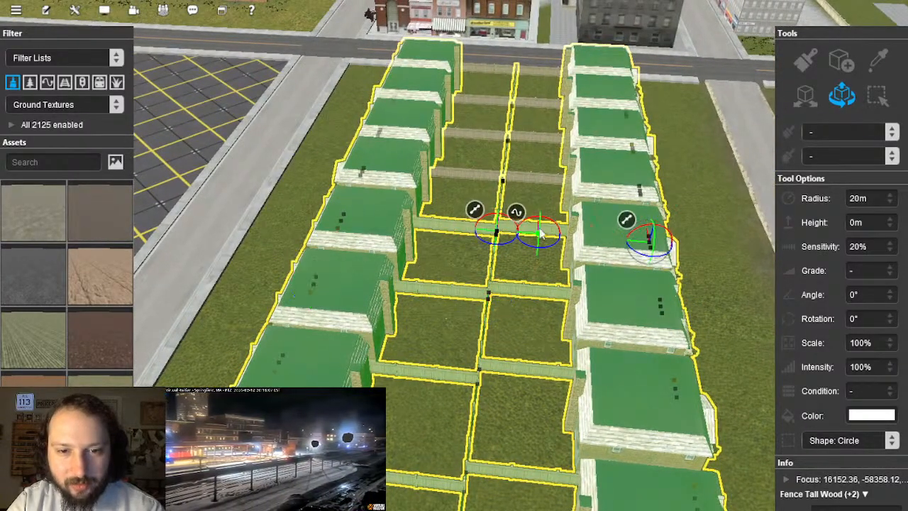
ctrl+click(531, 182)
right_click(506, 110)
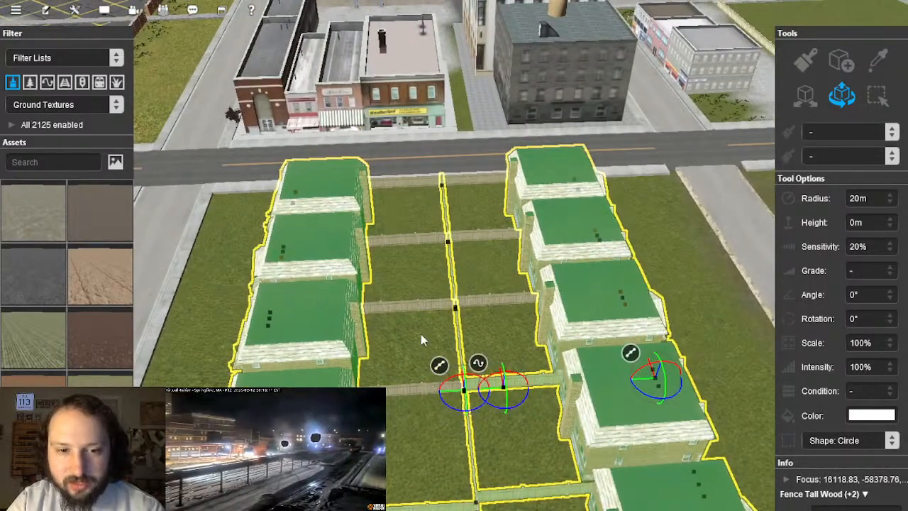
ctrl+click(403, 396)
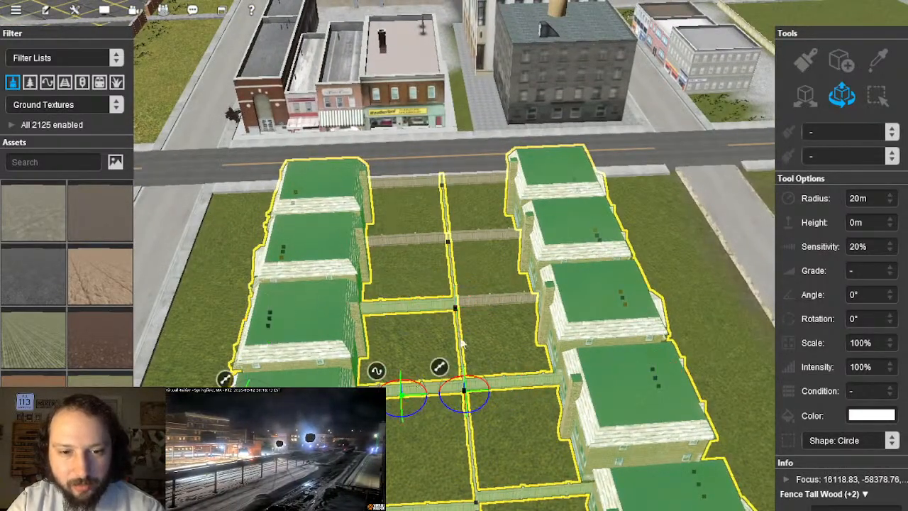
ctrl+click(494, 306)
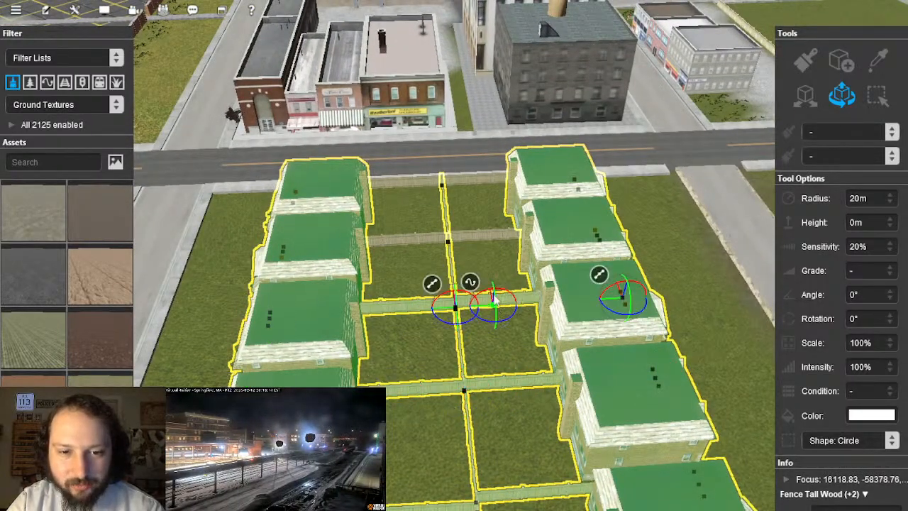
ctrl+click(415, 187)
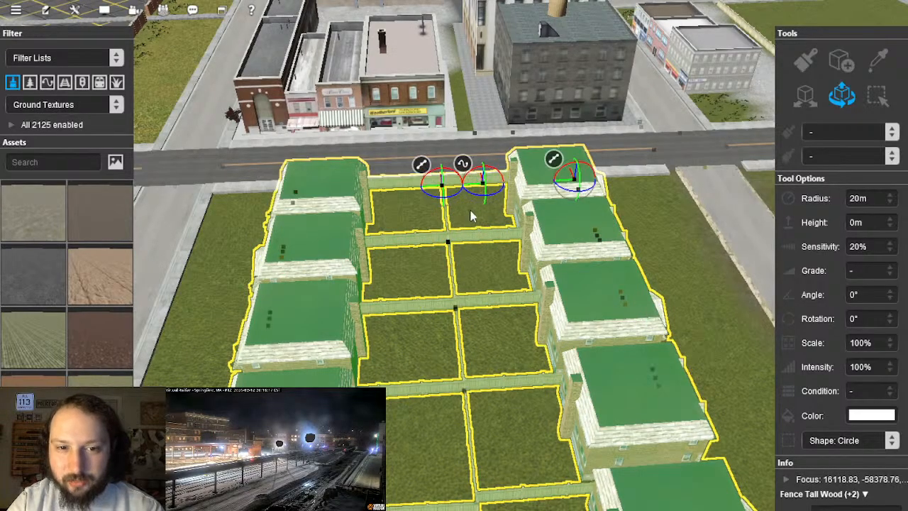
Step: Duplicate the selected rowhouse block with its garden fences onto the adjacent empty lot
click(591, 311)
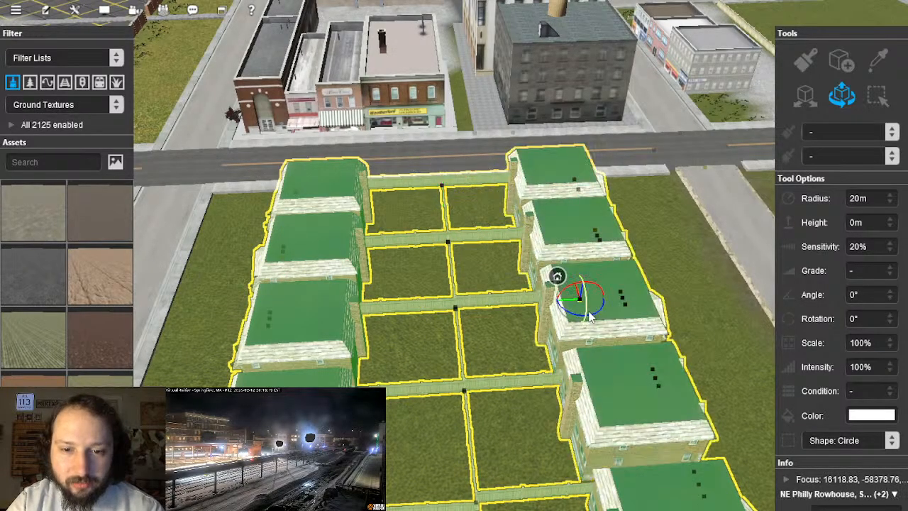
drag(363, 350, 384, 188)
drag(438, 197, 506, 245)
scroll(486, 271, down, 3)
right_drag(487, 271, 447, 315)
drag(455, 305, 460, 305)
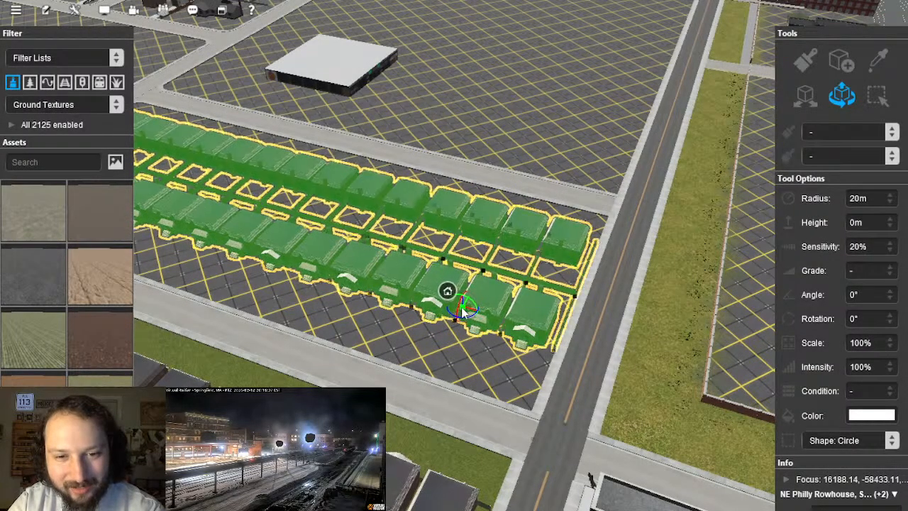
Step: Delete the surplus rowhouses from the ends of the two rows in the copied block
right_drag(463, 312, 499, 329)
scroll(446, 287, down, 6)
scroll(457, 281, up, 5)
click(500, 329)
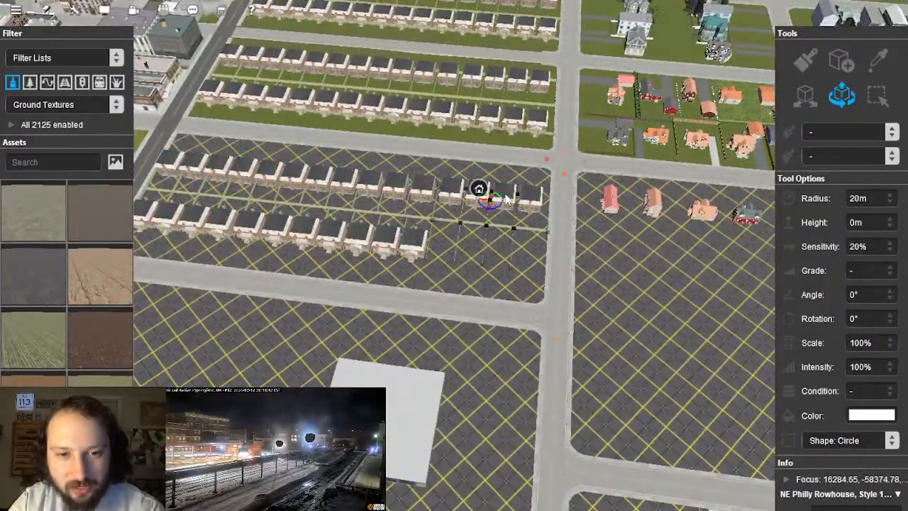
right_drag(447, 243, 403, 270)
click(403, 270)
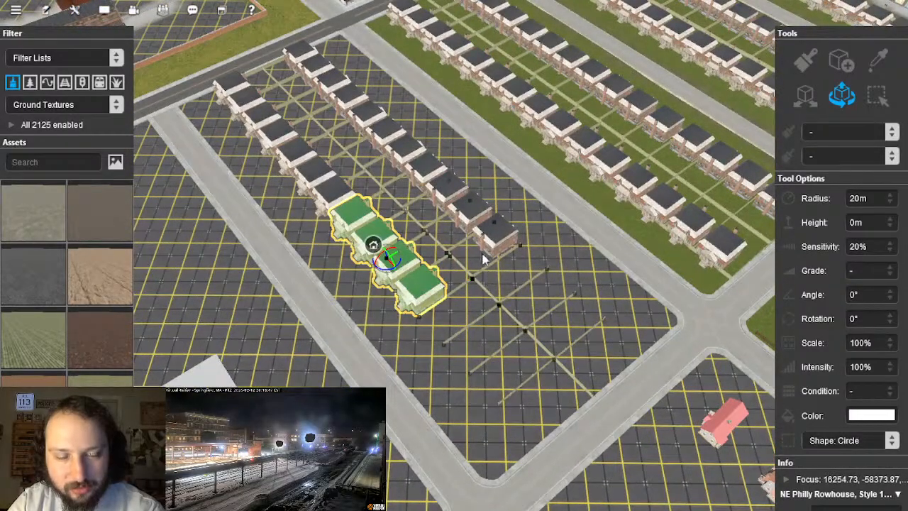
key(Delete)
Step: Adjust the end rowhouses of the copied block, placing a single house beyond the near row with its front toward the street
scroll(456, 306, down, 5)
right_drag(457, 306, 468, 227)
scroll(454, 227, up, 4)
click(467, 233)
shift+click(501, 241)
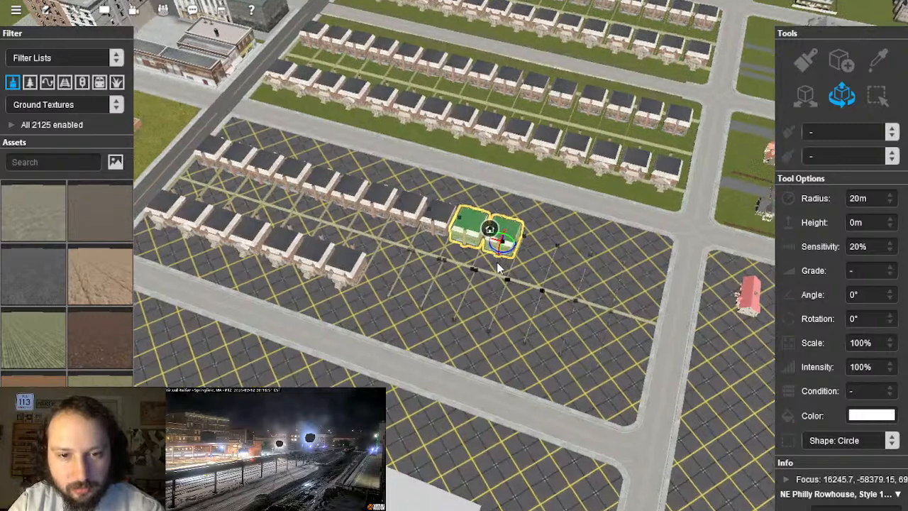
scroll(511, 238, up, 3)
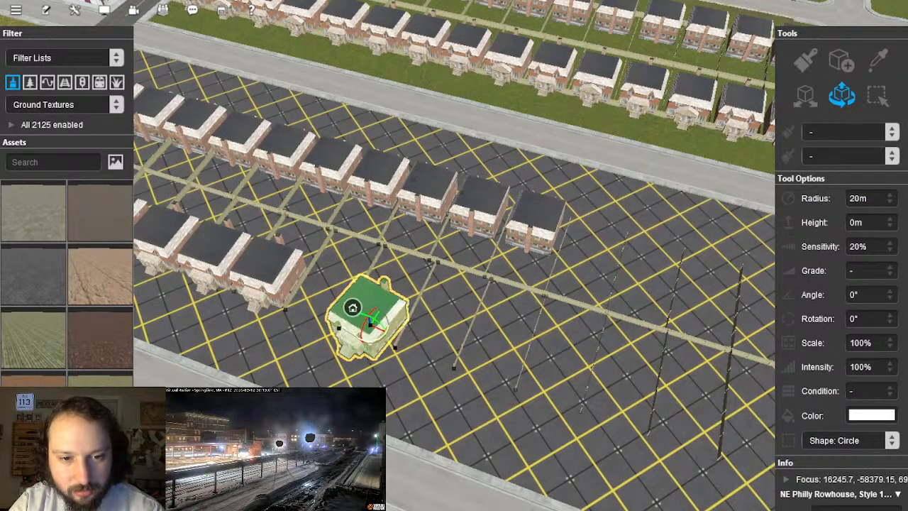
right_drag(380, 346, 475, 248)
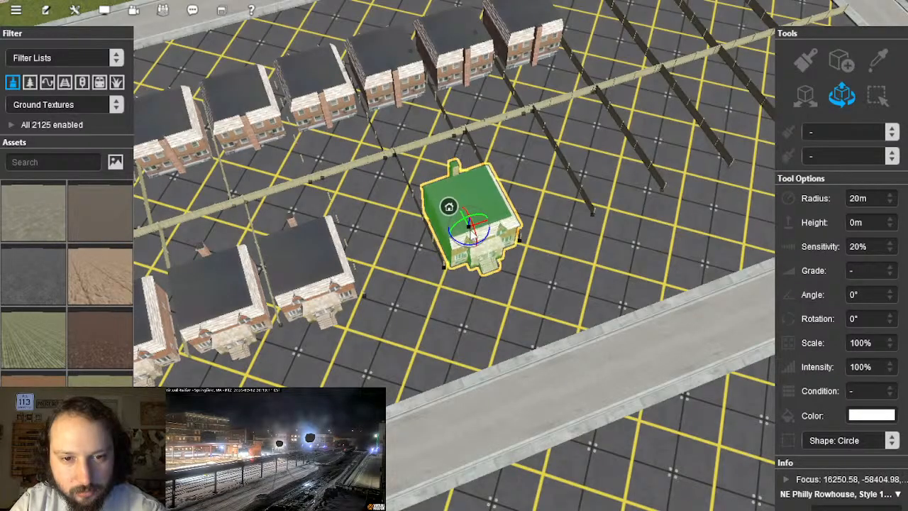
Step: Delete the leftover garden divider fences beyond the single rowhouse in the copied block
click(545, 264)
right_drag(454, 249, 467, 267)
scroll(452, 286, down, 5)
scroll(466, 267, up, 5)
click(433, 284)
key(Delete)
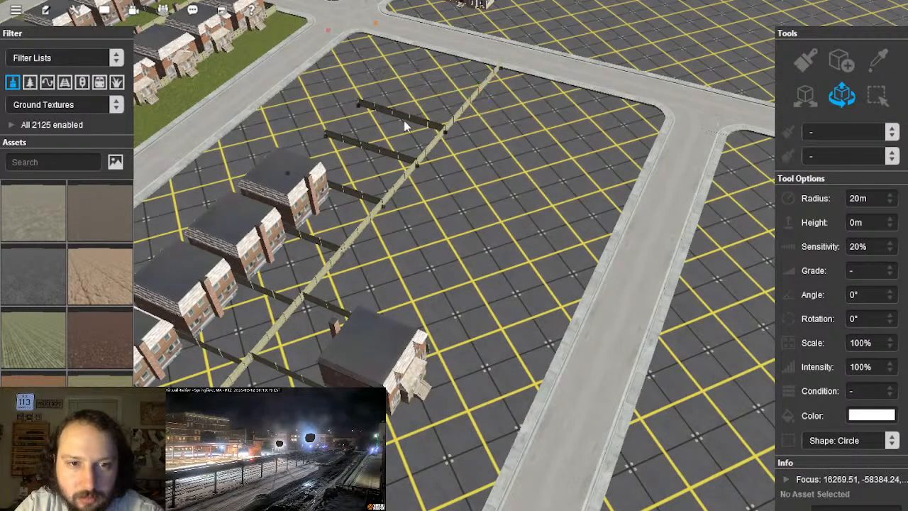
click(451, 233)
Step: Examine the town's unfinished lots from above, from the partial rowhouse block to the brick factory yard
scroll(452, 245, down, 6)
right_drag(451, 238, 490, 246)
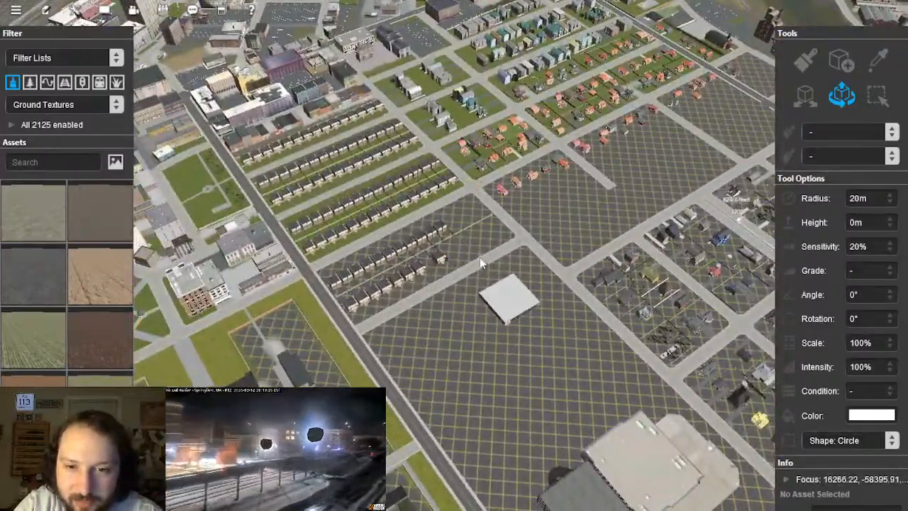
scroll(480, 260, up, 5)
scroll(451, 253, up, 2)
right_drag(452, 254, 446, 246)
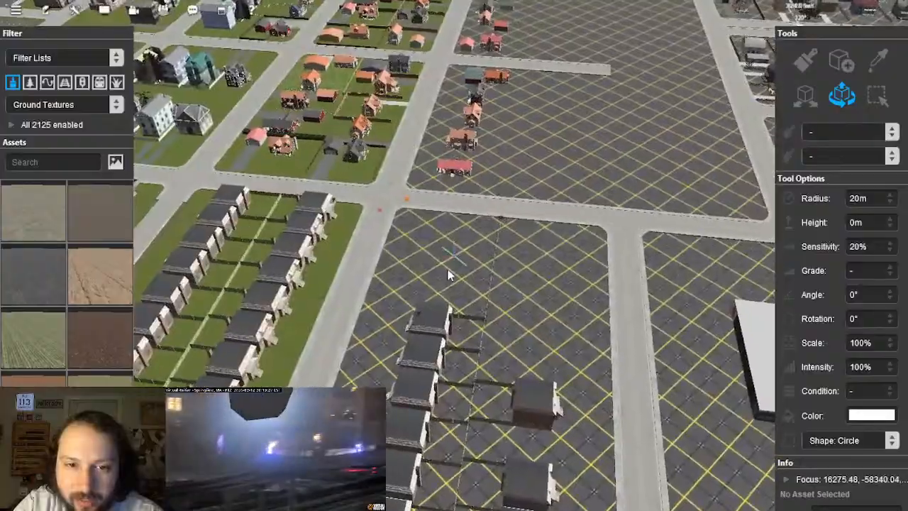
right_drag(548, 250, 654, 189)
scroll(469, 295, down, 3)
scroll(431, 267, up, 2)
right_drag(481, 127, 522, 205)
Step: Sample the Grid (PBR) ground texture from the factory yard and survey the surrounding buildings
click(885, 68)
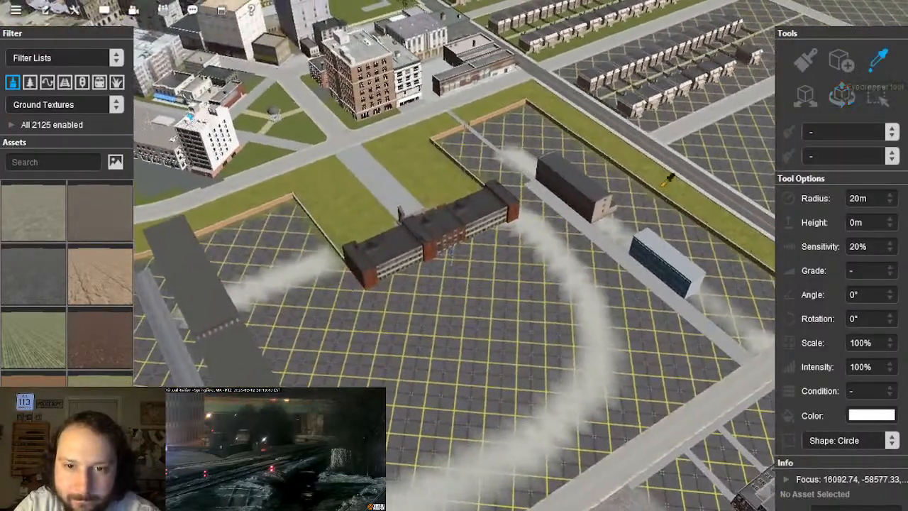
click(611, 246)
right_drag(611, 246, 445, 249)
scroll(446, 249, down, 3)
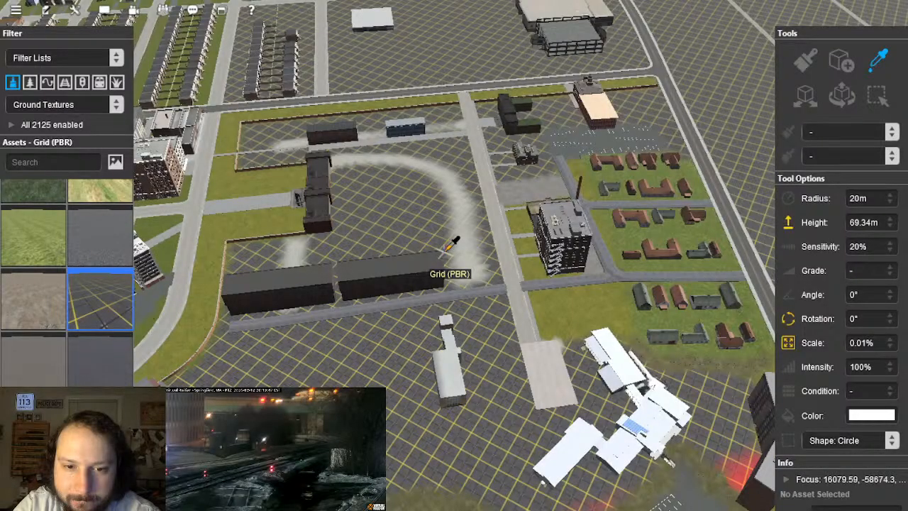
right_drag(446, 249, 453, 245)
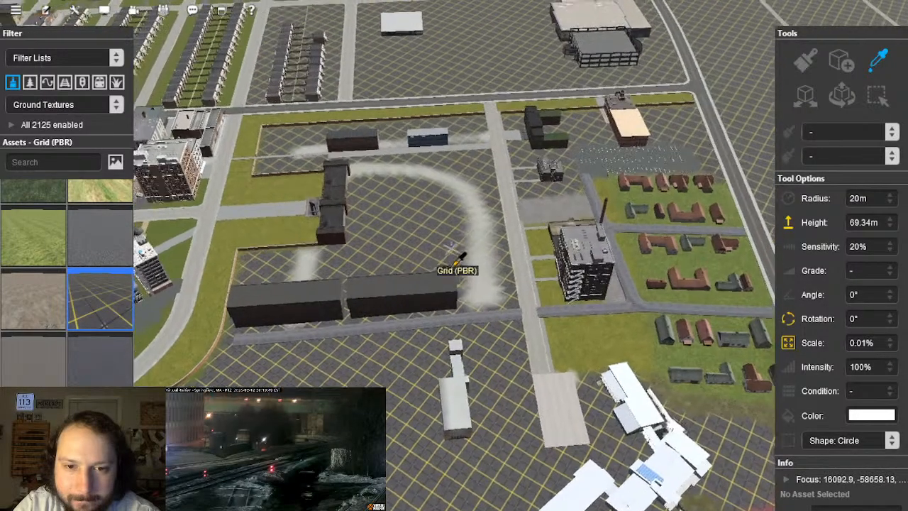
scroll(454, 249, down, 3)
right_drag(458, 275, 452, 243)
scroll(455, 245, up, 5)
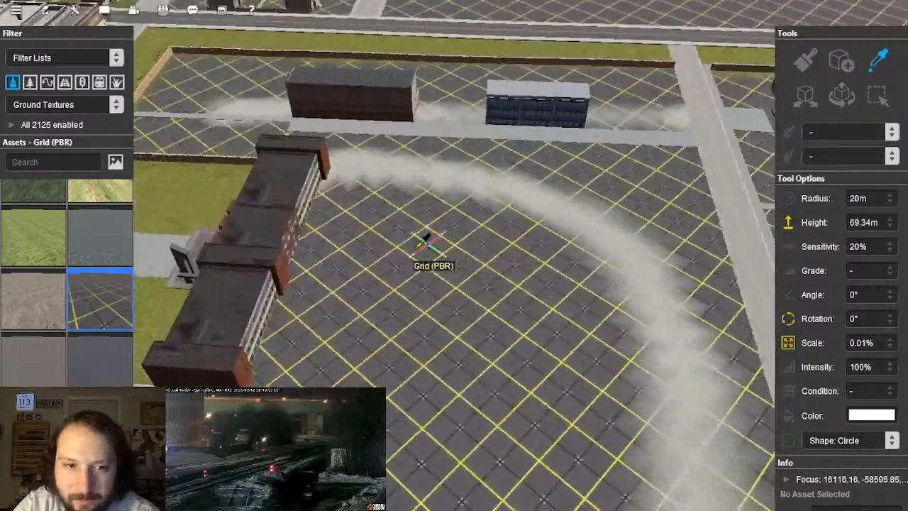
Step: Sample the yard's pavement spline, choose Pavement Slabs 3.6m and lay a straight path along the brick factory's yard-side wall
click(843, 61)
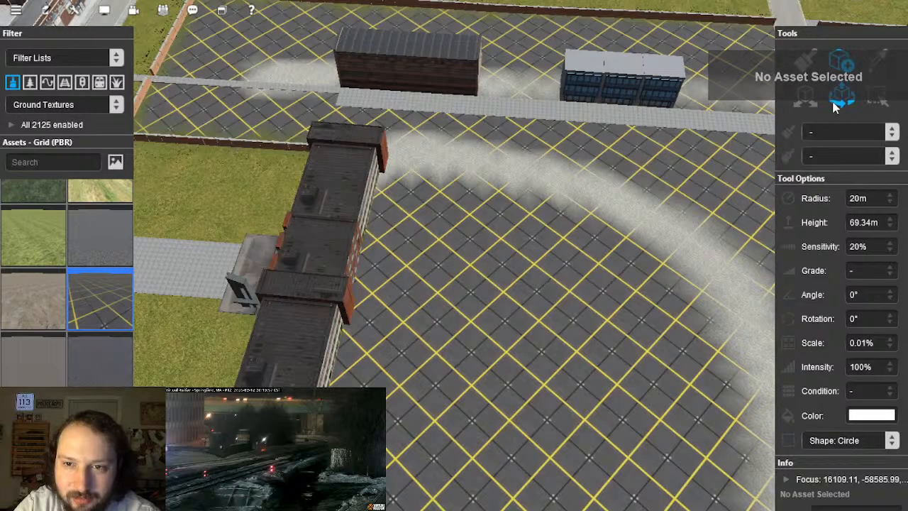
click(539, 100)
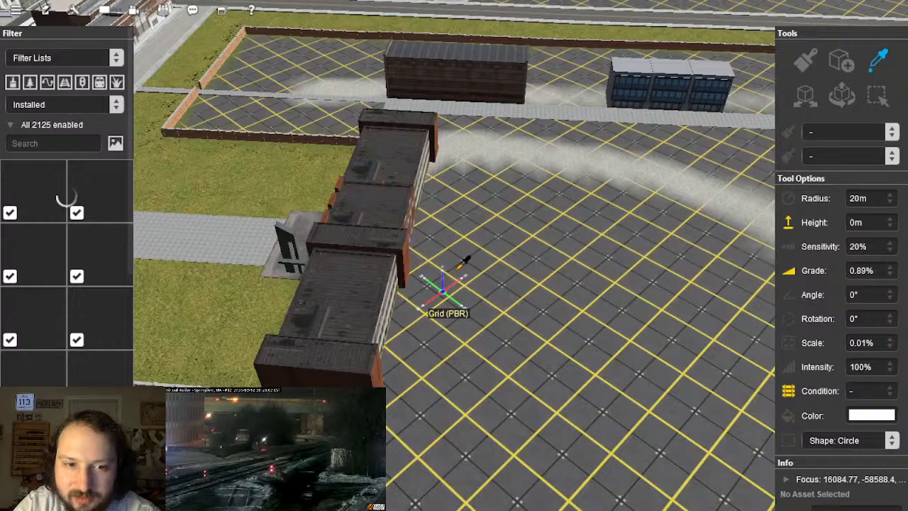
key(Left)
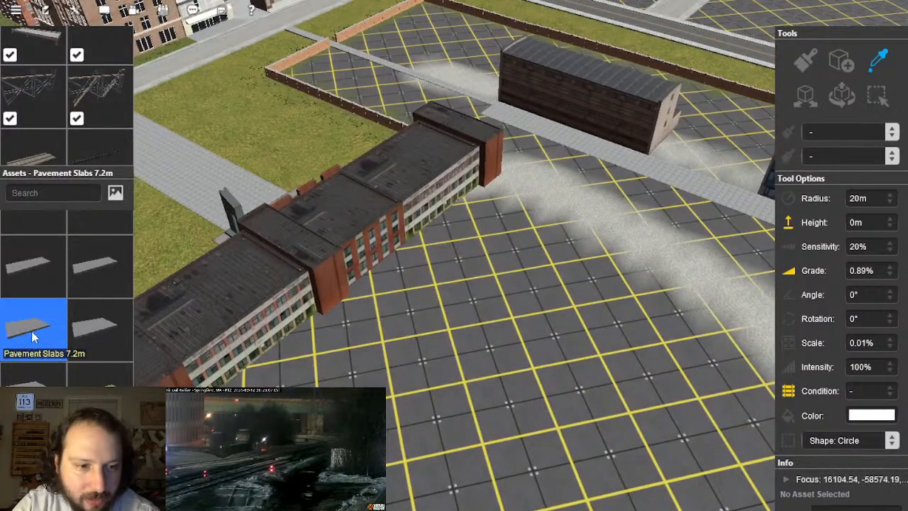
mouse_move(515, 333)
right_down()
mouse_move(541, 260)
mouse_move(426, 284)
mouse_move(643, 179)
mouse_move(452, 170)
mouse_move(320, 91)
mouse_move(330, 85)
right_up()
click(326, 80)
mouse_move(397, 372)
right_down()
mouse_move(424, 341)
mouse_move(421, 356)
right_up()
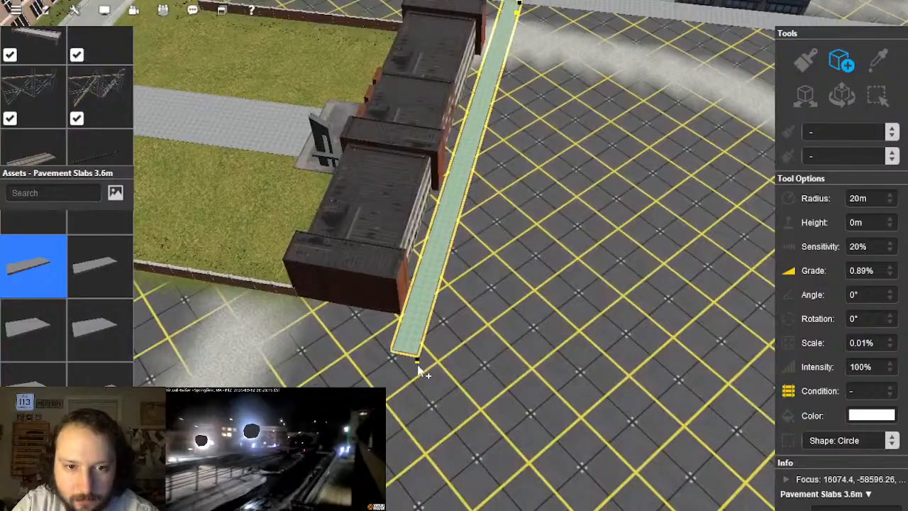
click(418, 369)
Step: Move the slab path's end point to meet the edge of the existing paved walkway
mouse_move(471, 206)
right_down()
mouse_move(472, 220)
mouse_move(482, 183)
mouse_move(487, 242)
mouse_move(476, 263)
mouse_move(503, 264)
mouse_move(480, 242)
mouse_move(465, 241)
mouse_move(535, 277)
mouse_move(539, 267)
right_up()
scroll(490, 249, up, 5)
scroll(534, 276, down, 4)
click(846, 100)
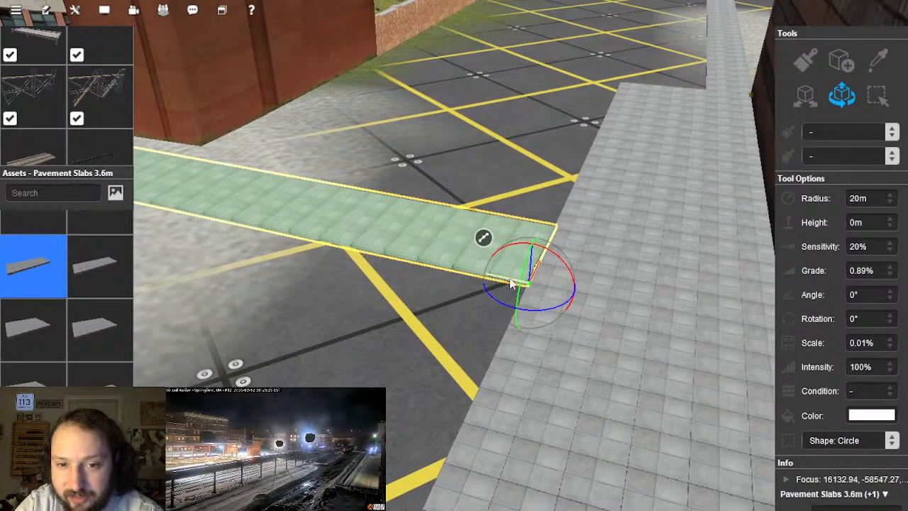
click(437, 328)
Step: Adjust the slab path's opposite end point just beyond the brick factory's corner
right_drag(434, 324, 406, 246)
scroll(406, 246, down, 10)
right_drag(341, 241, 456, 263)
scroll(384, 248, up, 5)
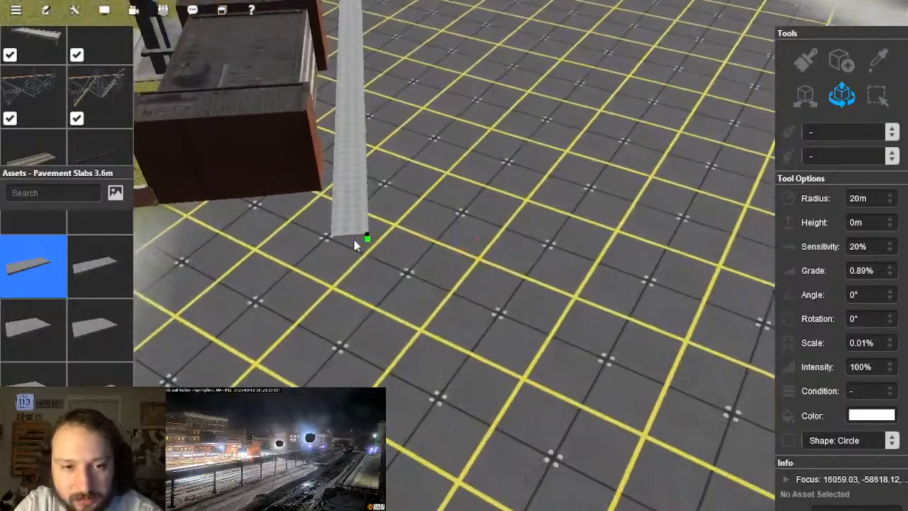
click(352, 234)
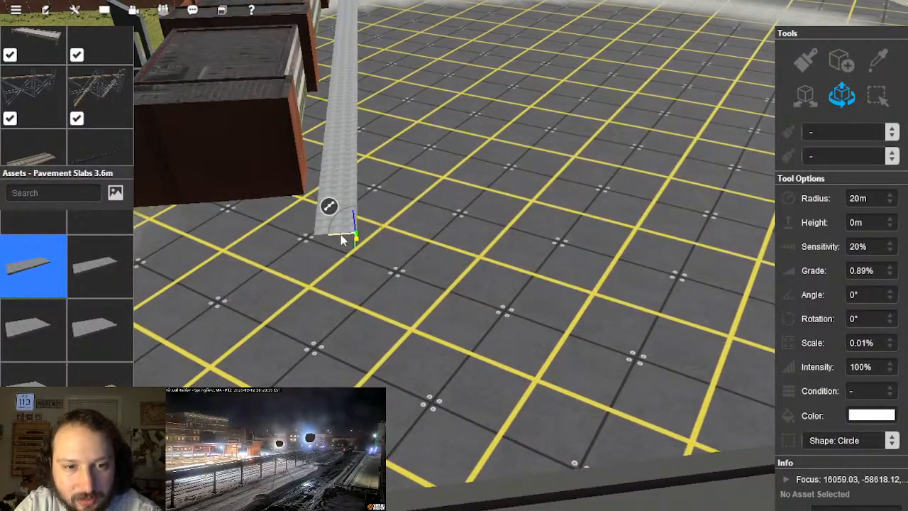
scroll(448, 245, down, 5)
right_drag(445, 284, 467, 230)
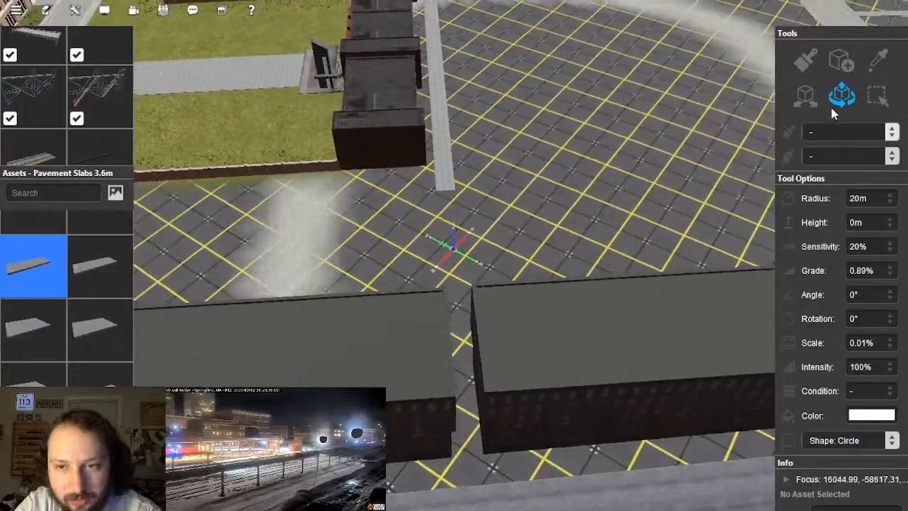
Step: Extend the slab path's end point through the gap between the two long dark brick buildings to the road behind them
drag(456, 198, 477, 429)
right_drag(477, 429, 464, 300)
drag(465, 300, 458, 278)
scroll(463, 279, up, 6)
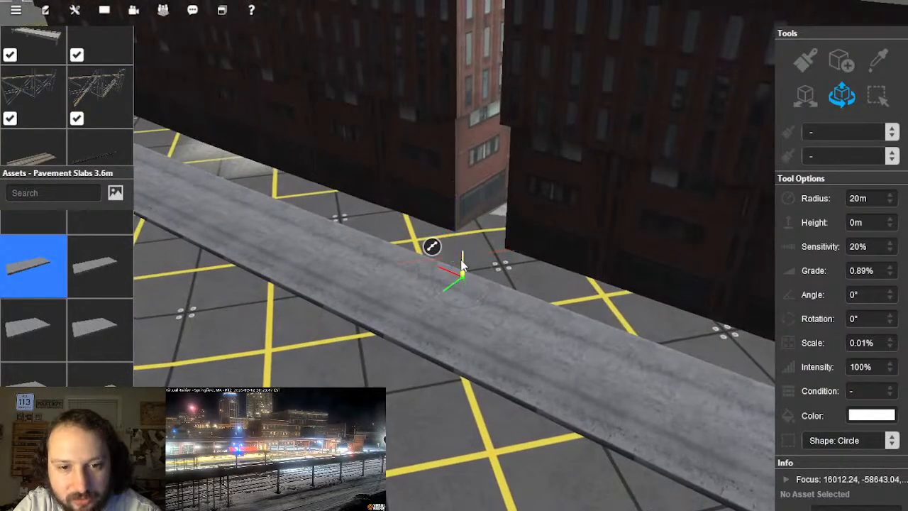
key(Left)
scroll(539, 290, up, 3)
key(Down)
key(Up)
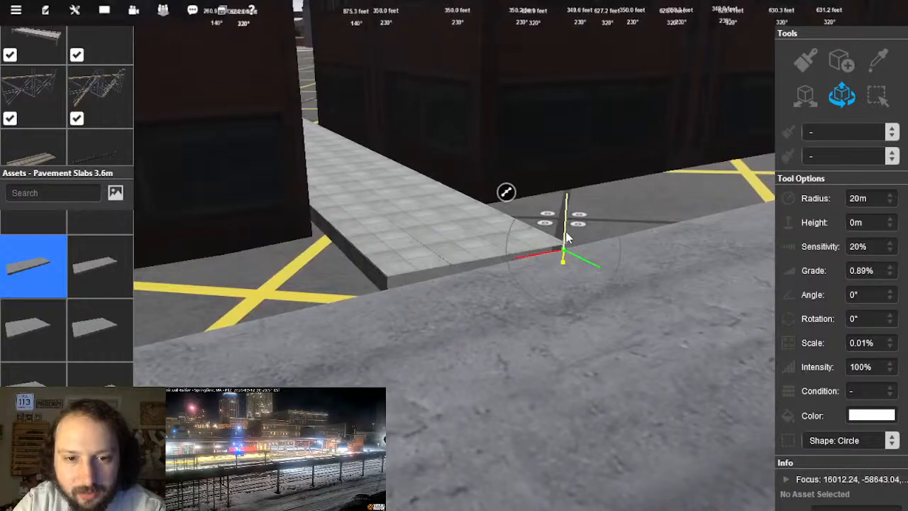
right_click(450, 217)
key(Right)
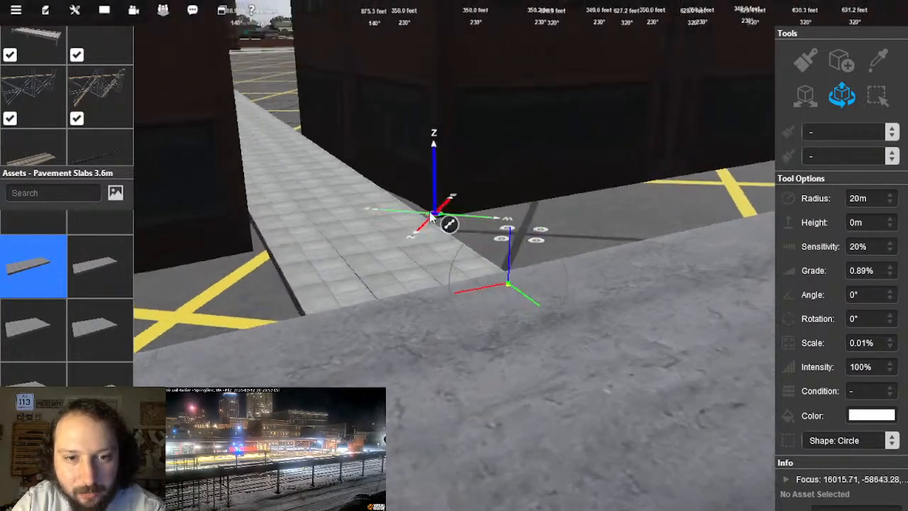
Step: Survey the factory yard, the surrounding town blocks and the empty ground around the beige building with the large windows
scroll(447, 193, down, 8)
mouse_move(453, 217)
right_down()
mouse_move(447, 193)
mouse_move(460, 203)
right_up()
key(Up)
key(Right)
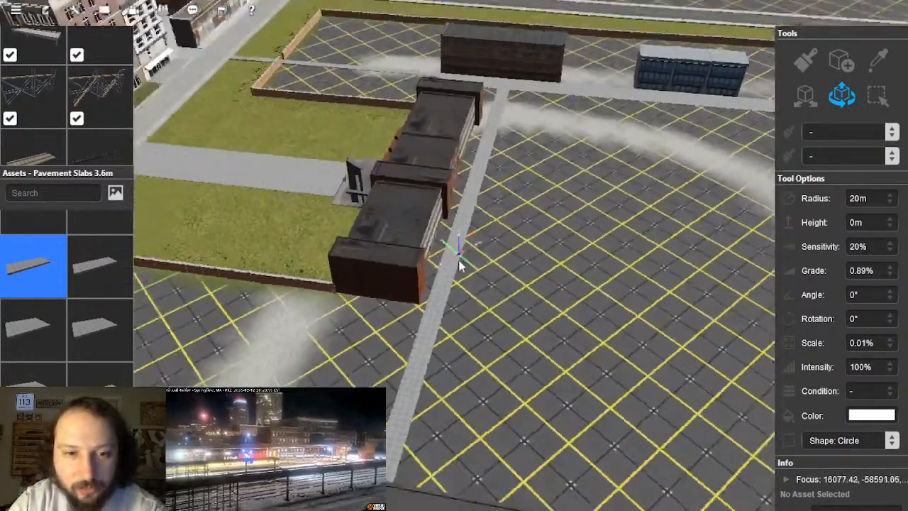
scroll(464, 262, down, 4)
key(Up)
key(Right)
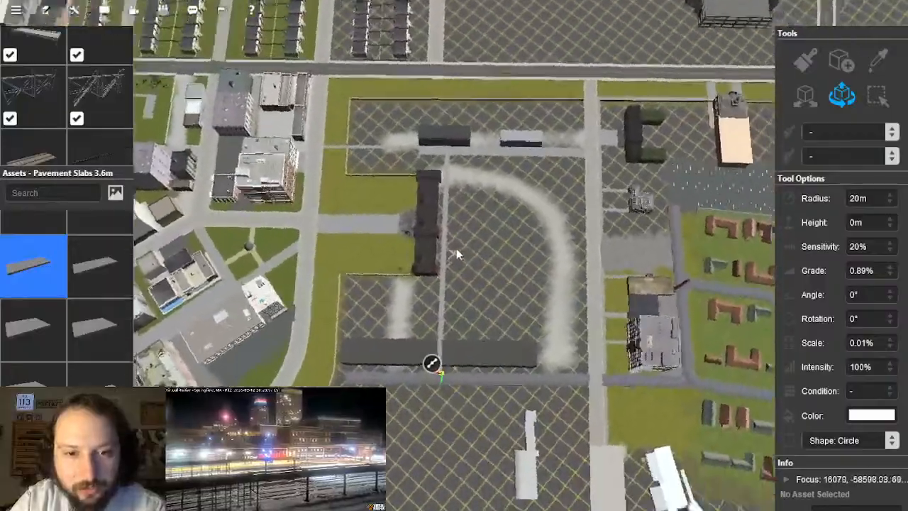
scroll(450, 256, up, 2)
key(Down)
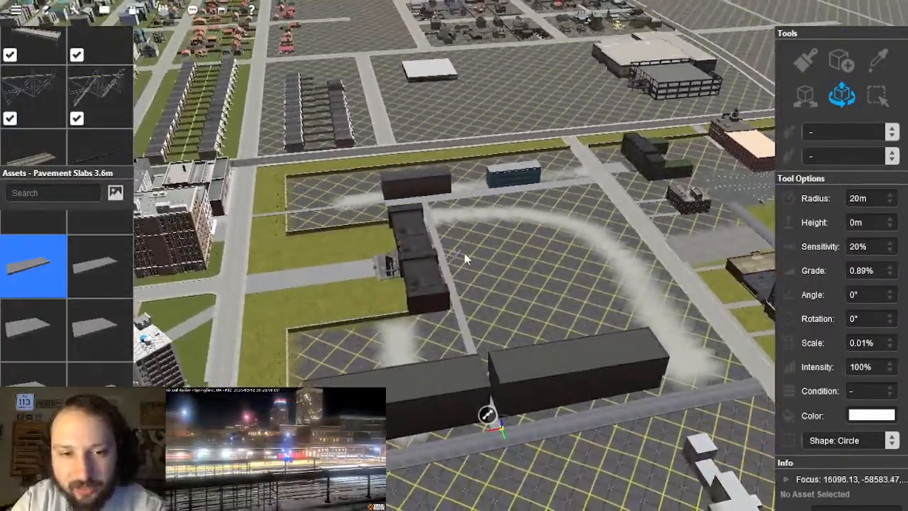
key(Left)
key(Left)
right_drag(460, 279, 460, 249)
scroll(460, 248, down, 4)
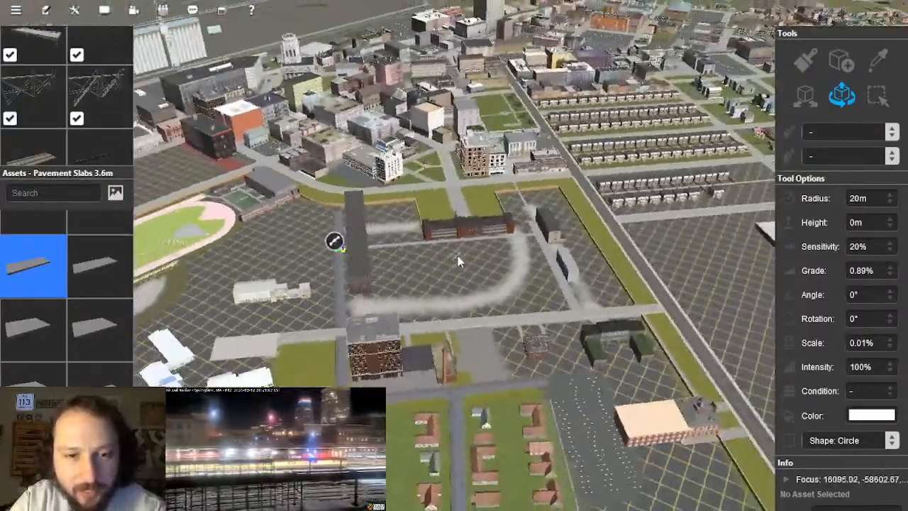
scroll(458, 262, up, 8)
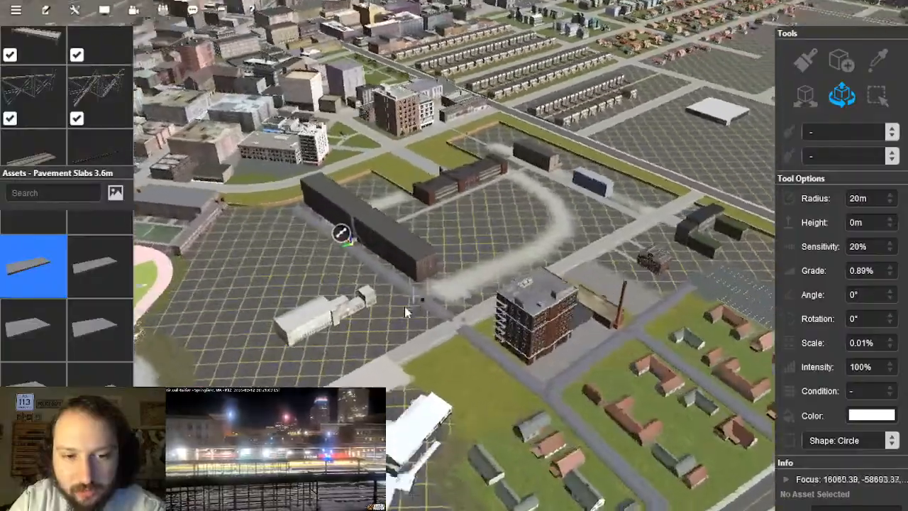
scroll(454, 260, up, 5)
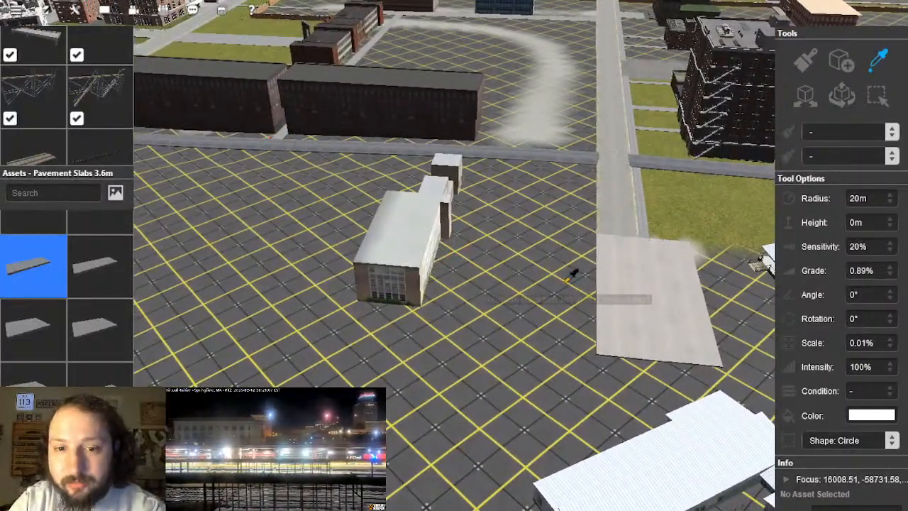
key(Left)
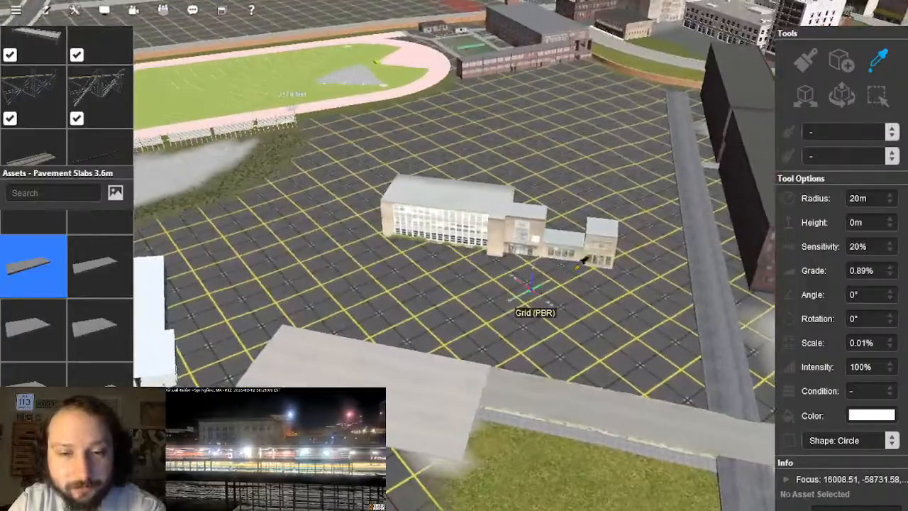
right_click(678, 209)
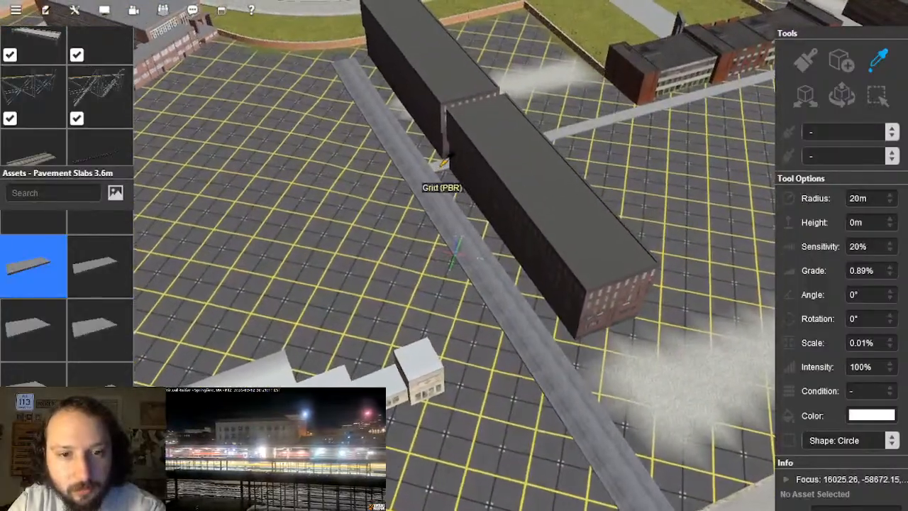
click(455, 199)
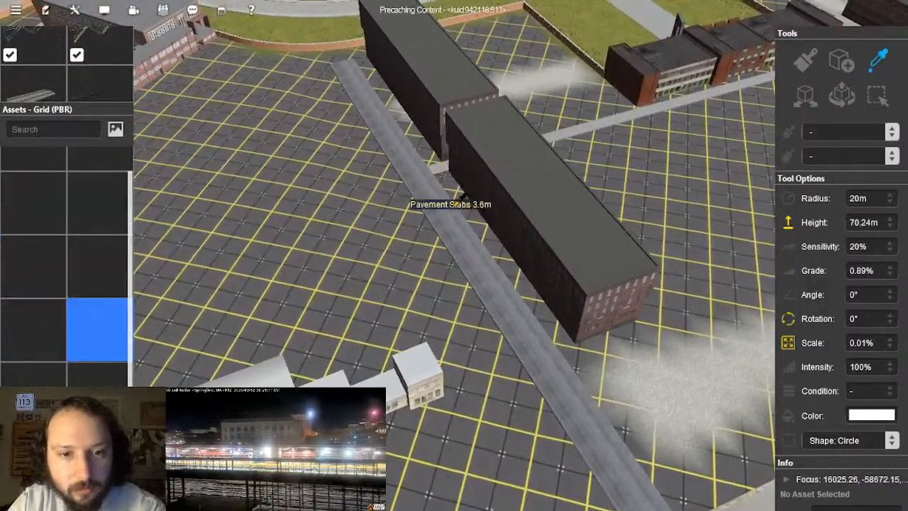
right_click(433, 420)
right_click(434, 419)
click(844, 61)
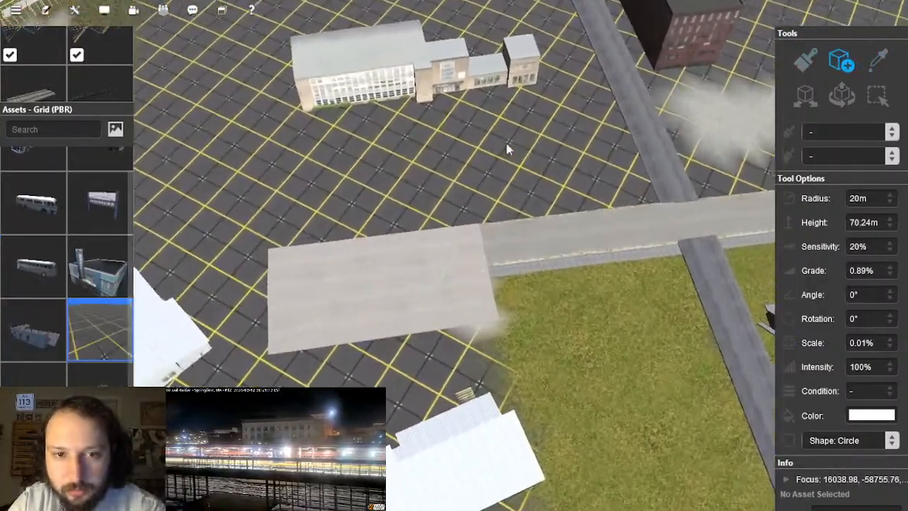
Step: Sample Pavement Slabs 3.6m and lay a path from the beige building's entrance to the edge of the road and paved lot
right_click(516, 162)
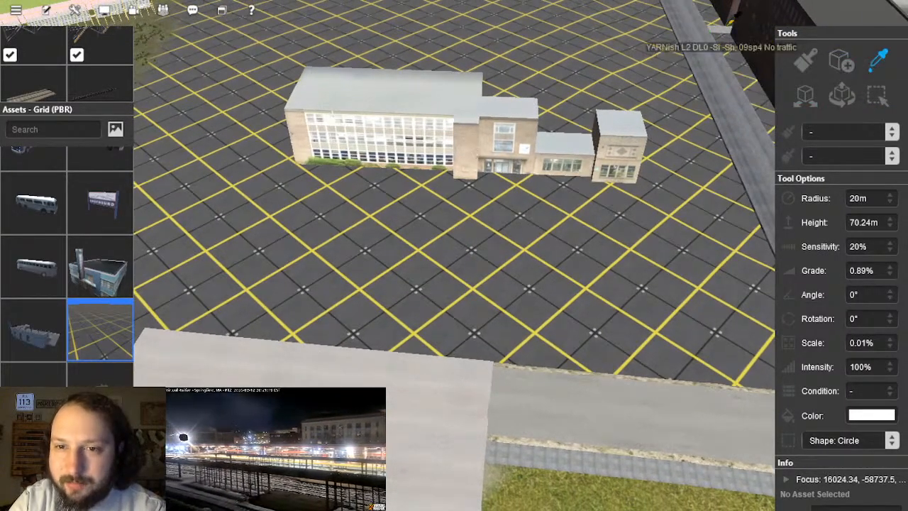
click(724, 28)
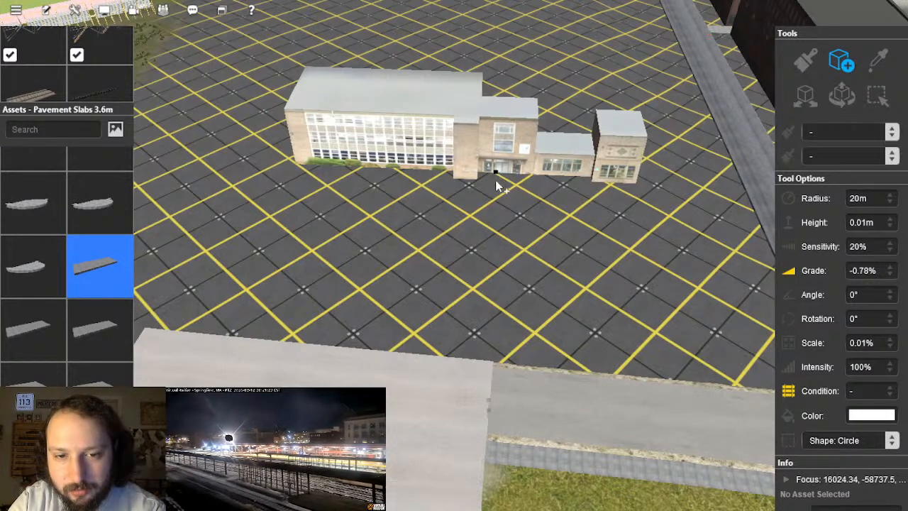
click(499, 338)
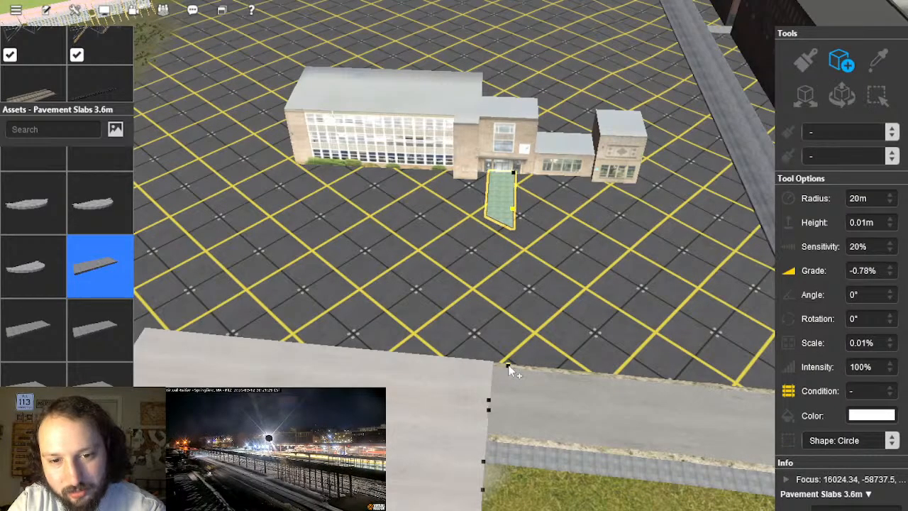
Step: Raise the entrance path's road-side end point so the slabs run above the ground, and check its joint with the road
right_click(502, 314)
key(Left)
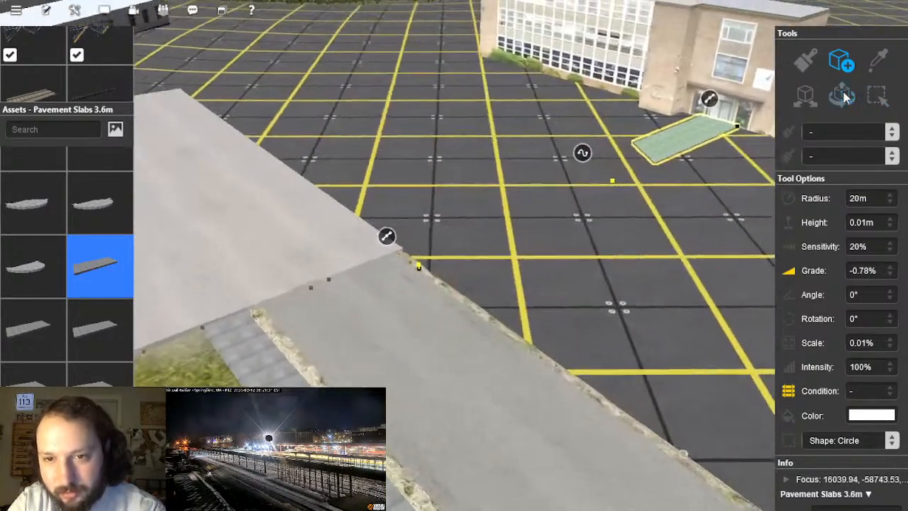
click(844, 95)
drag(416, 250, 415, 248)
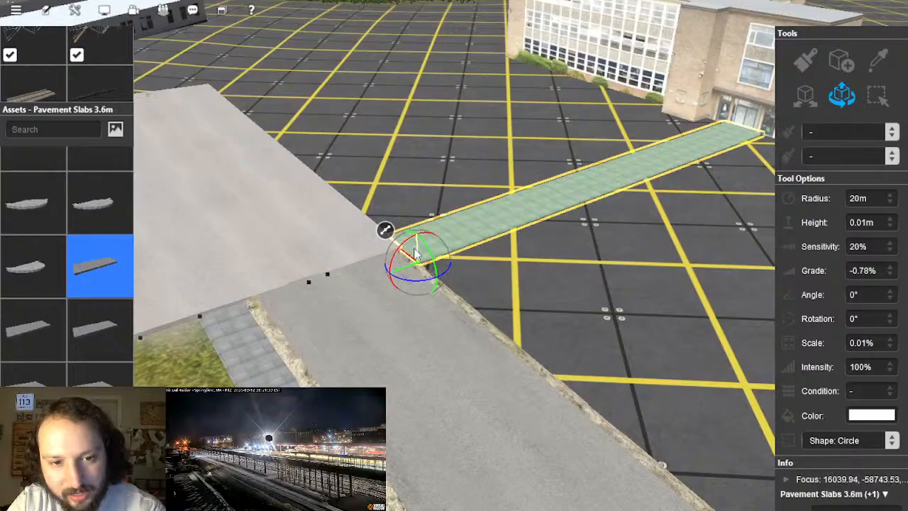
key(Down)
key(Left)
scroll(452, 275, up, 3)
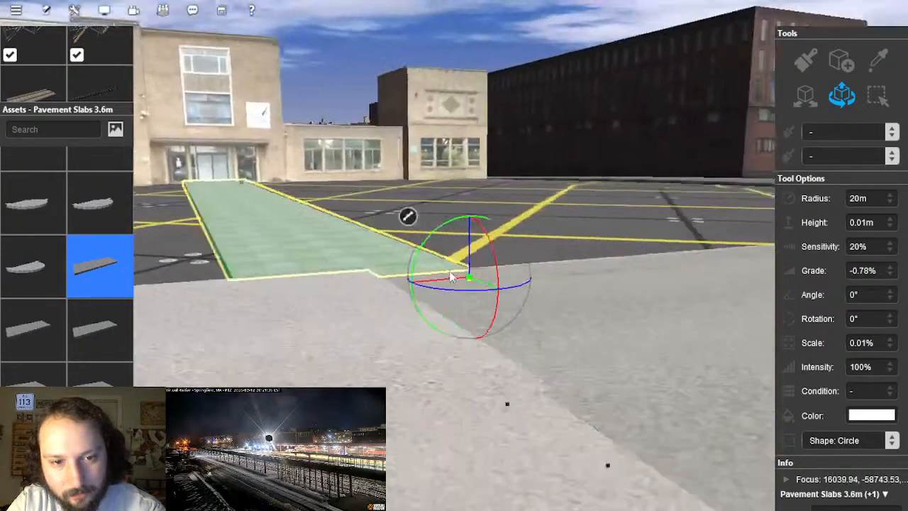
key(Left)
key(Right)
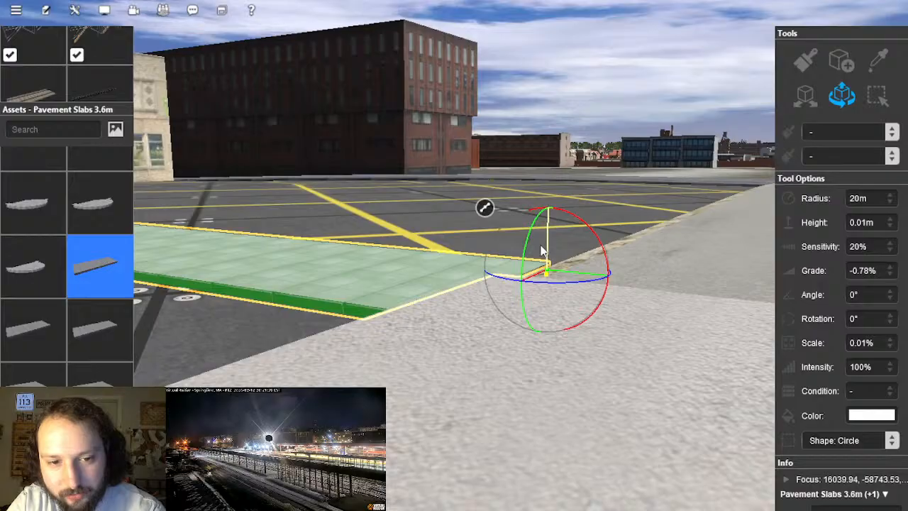
right_click(639, 270)
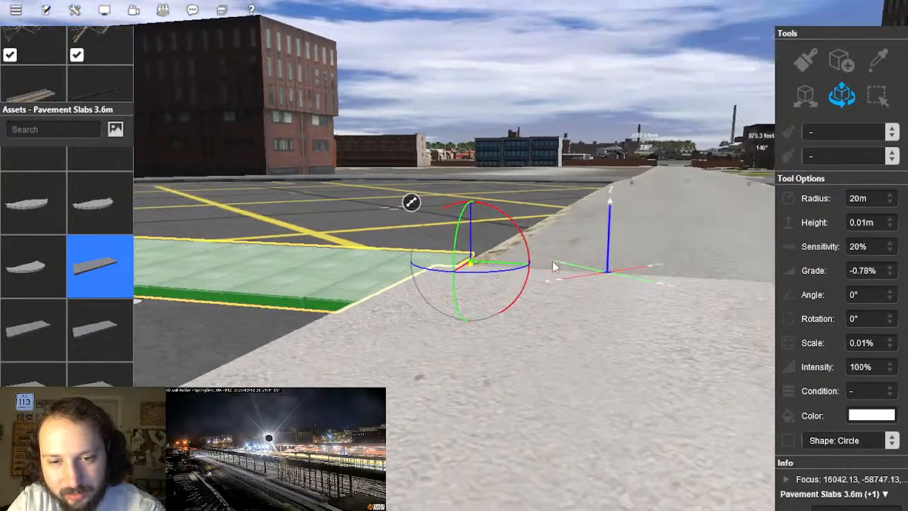
key(Up)
scroll(608, 265, down, 3)
click(438, 164)
Step: Lay a second Pavement Slabs 3.6m path from the road beside the dark brick buildings to the beige building's entrance path
right_drag(383, 198, 435, 254)
scroll(454, 253, down, 4)
scroll(456, 249, up, 10)
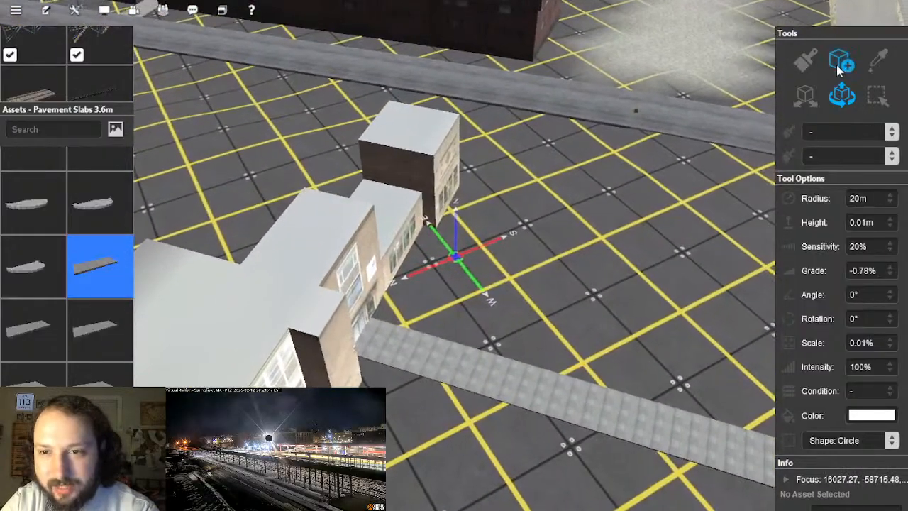
click(839, 62)
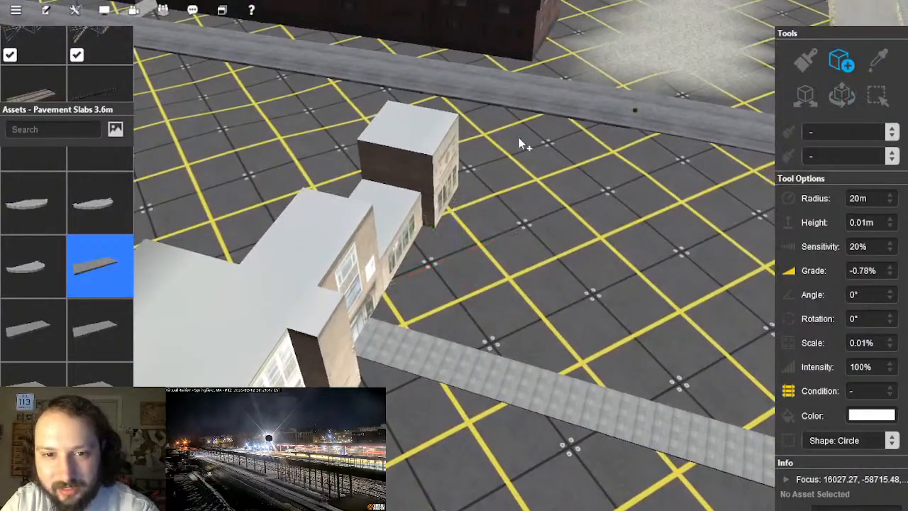
click(532, 119)
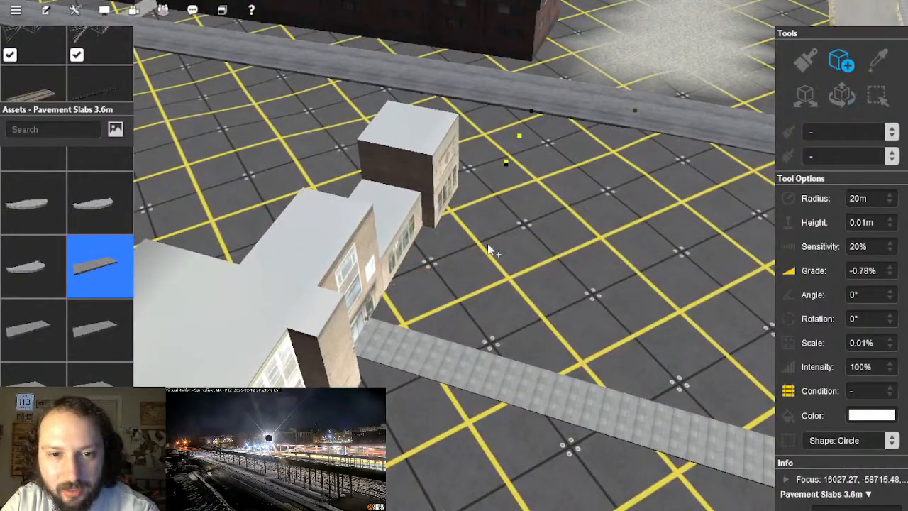
click(430, 340)
right_drag(431, 340, 523, 207)
scroll(523, 206, up, 5)
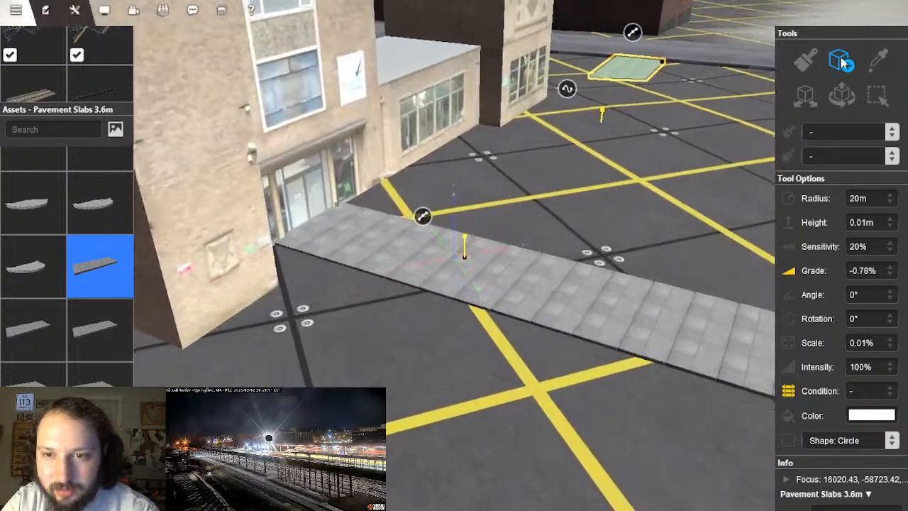
Step: Raise the second slab path's entrance-side end point and middle point above the ground, and deselect the path
click(842, 96)
drag(466, 238, 464, 211)
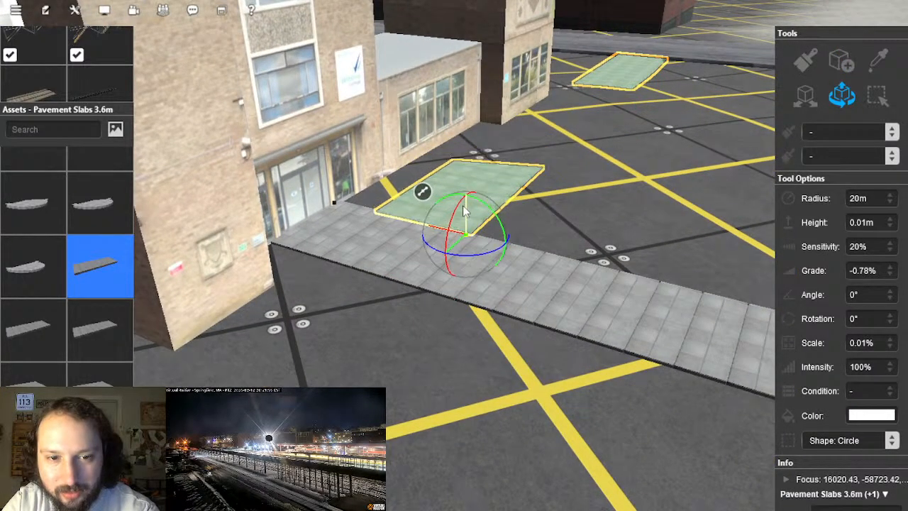
right_drag(467, 213, 599, 176)
scroll(627, 172, down, 3)
click(542, 185)
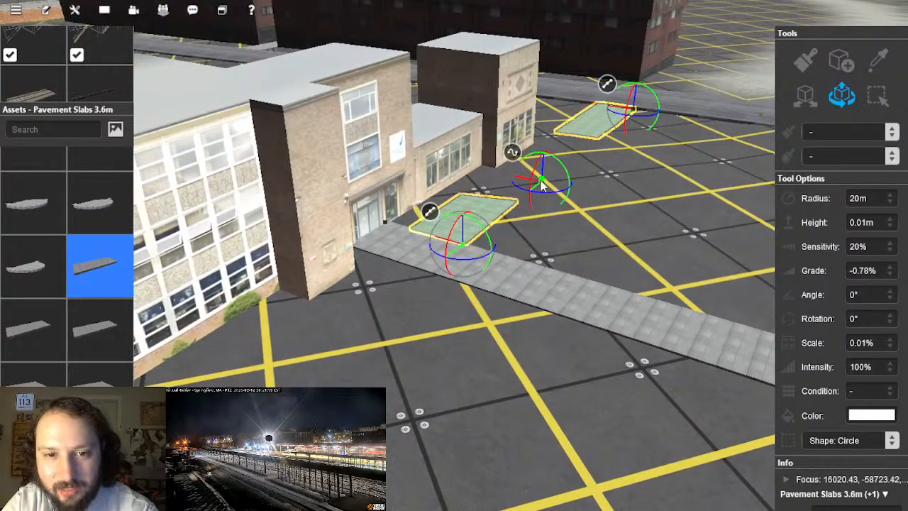
click(518, 156)
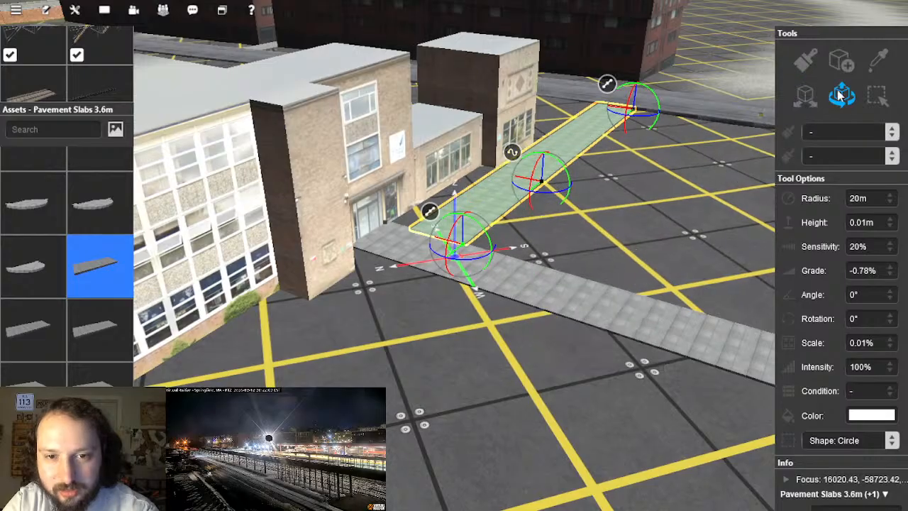
click(657, 173)
right_drag(639, 178, 550, 197)
scroll(482, 258, down, 10)
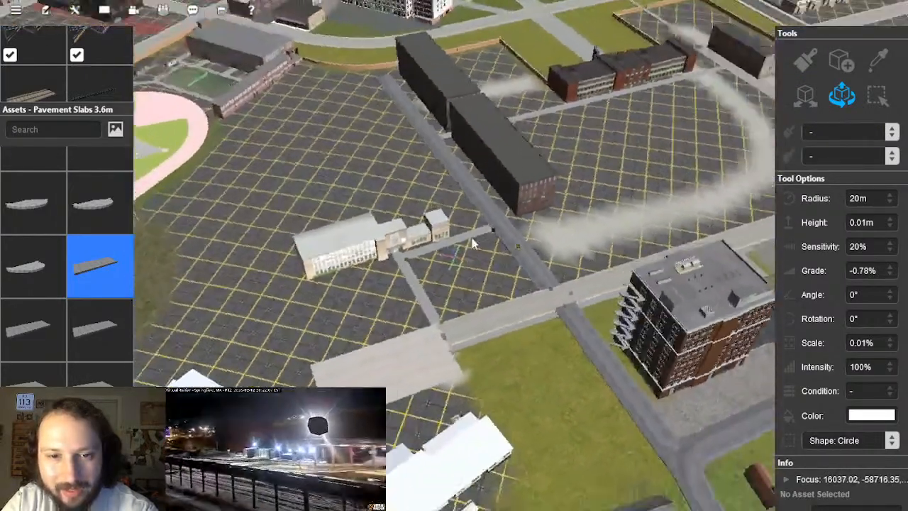
right_drag(474, 244, 478, 239)
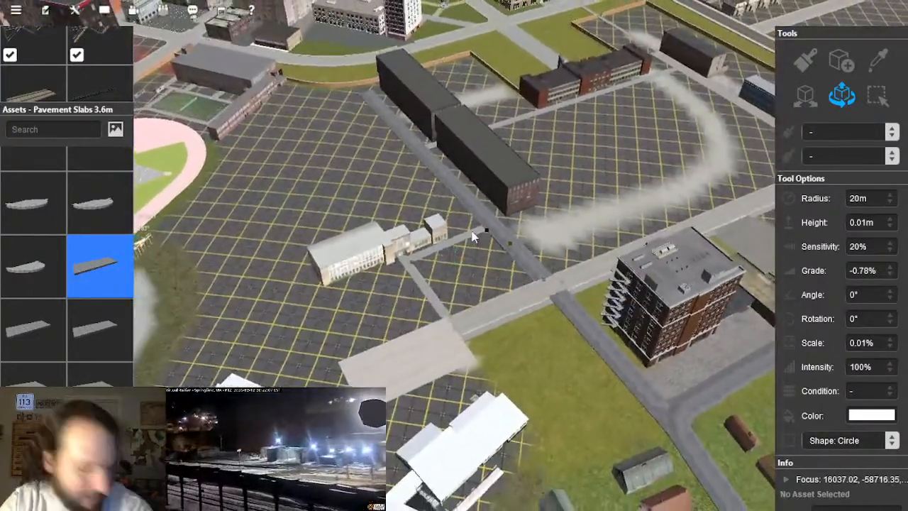